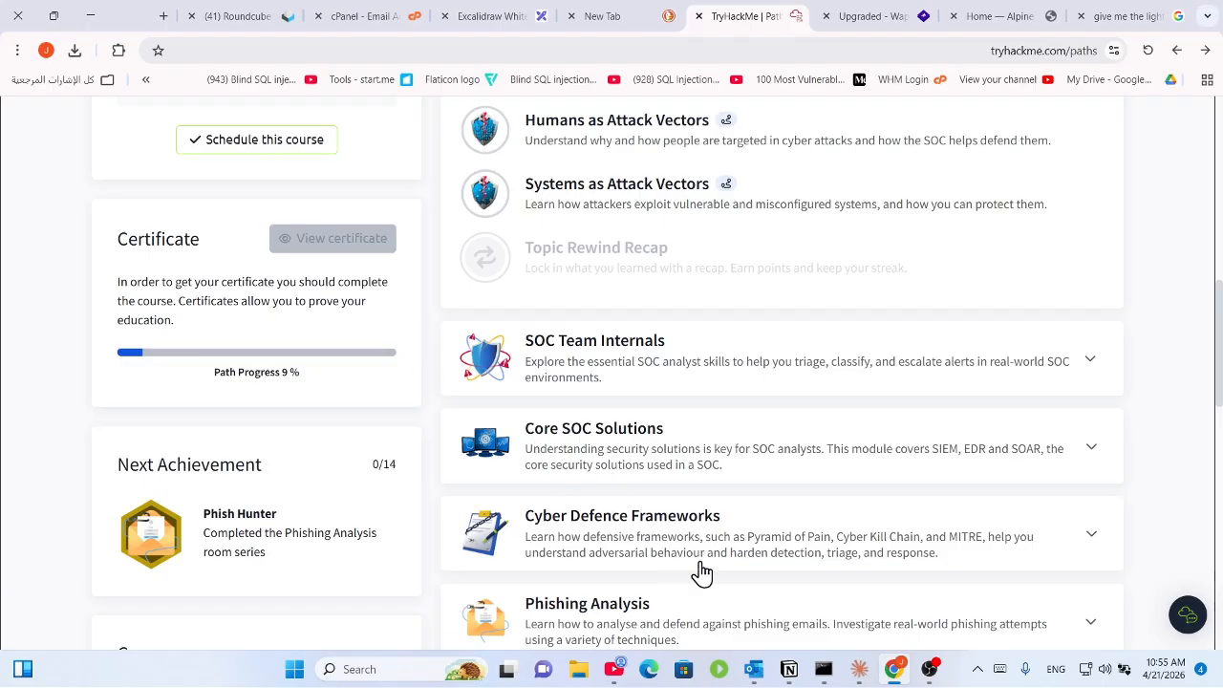
Step: Open the Splunk: The Basics room from the Core SOC Solutions module and look over its task list
left_click(676, 469)
scroll(675, 468, "down", 3)
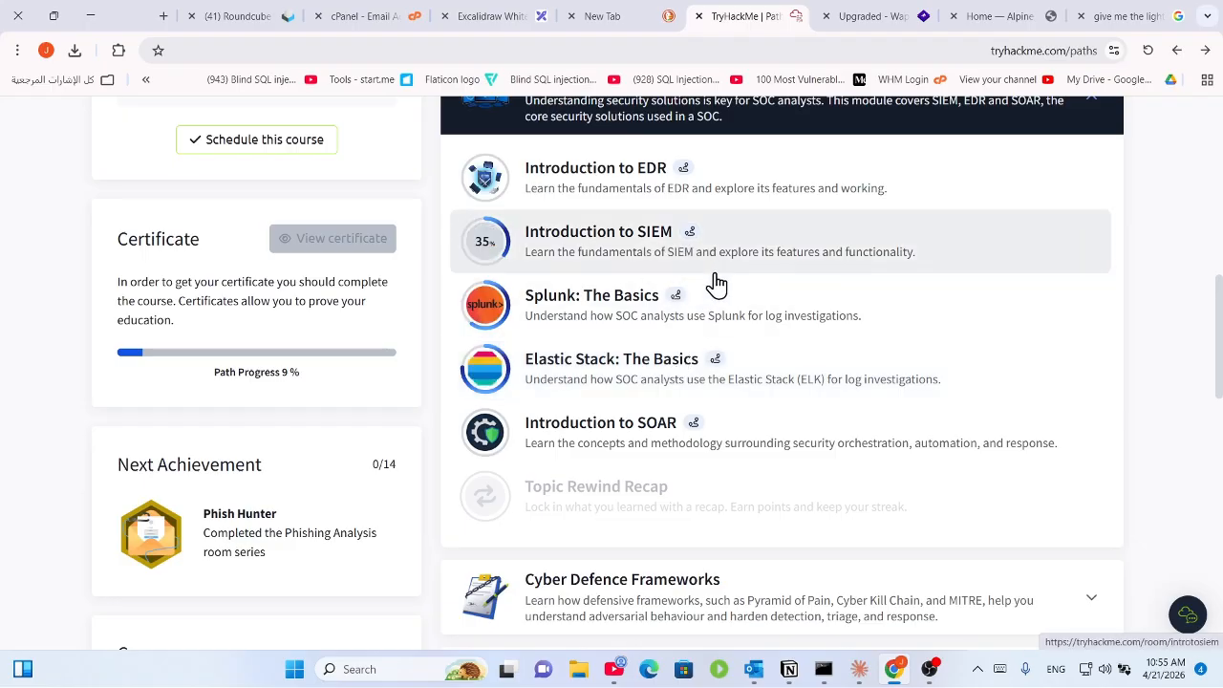
left_click(688, 315)
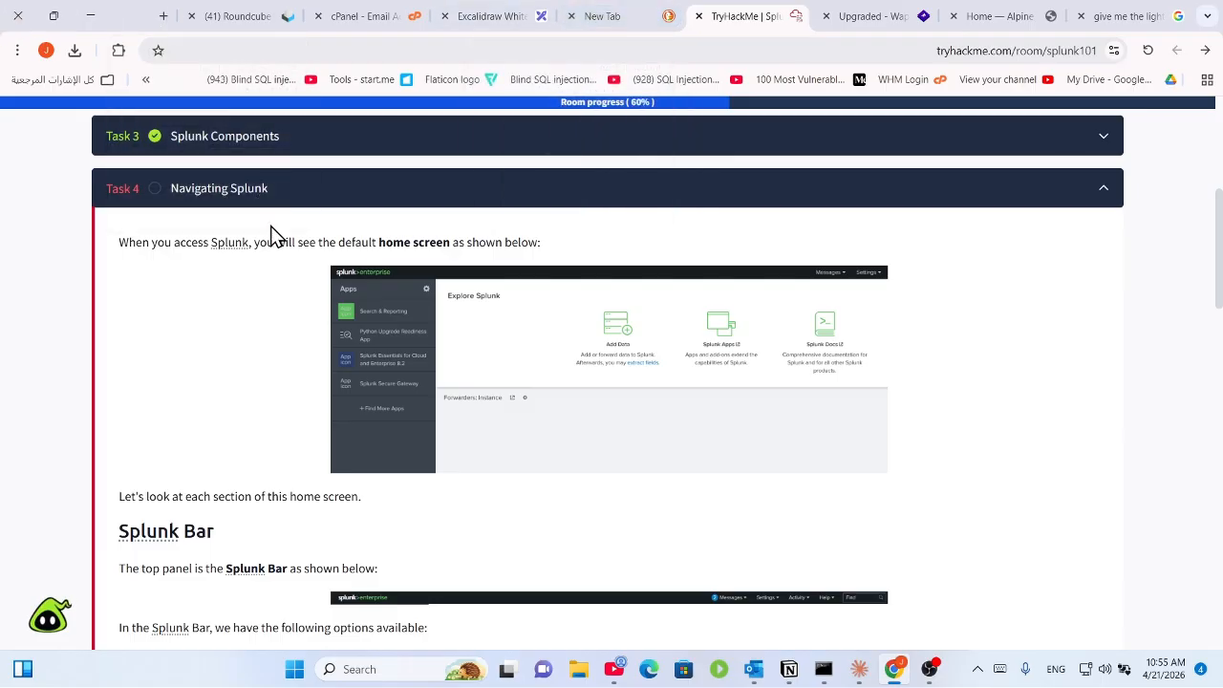
left_click_drag(1219, 297, 1219, 250)
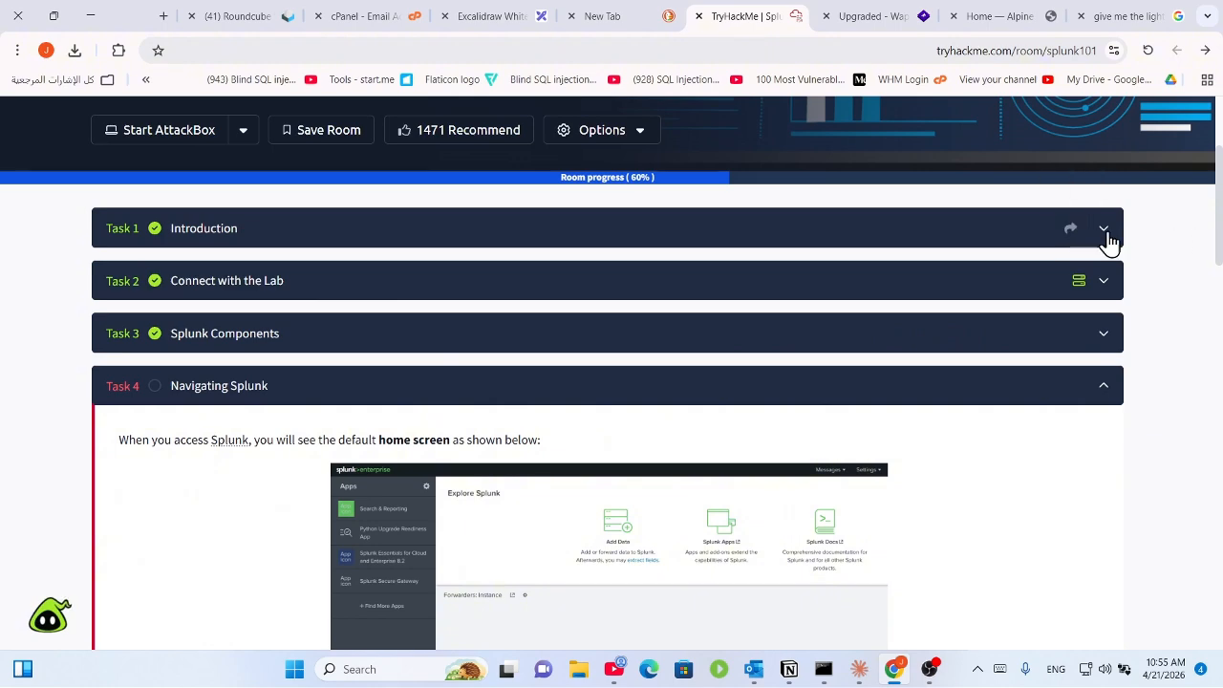
left_click_drag(1220, 241, 1221, 181)
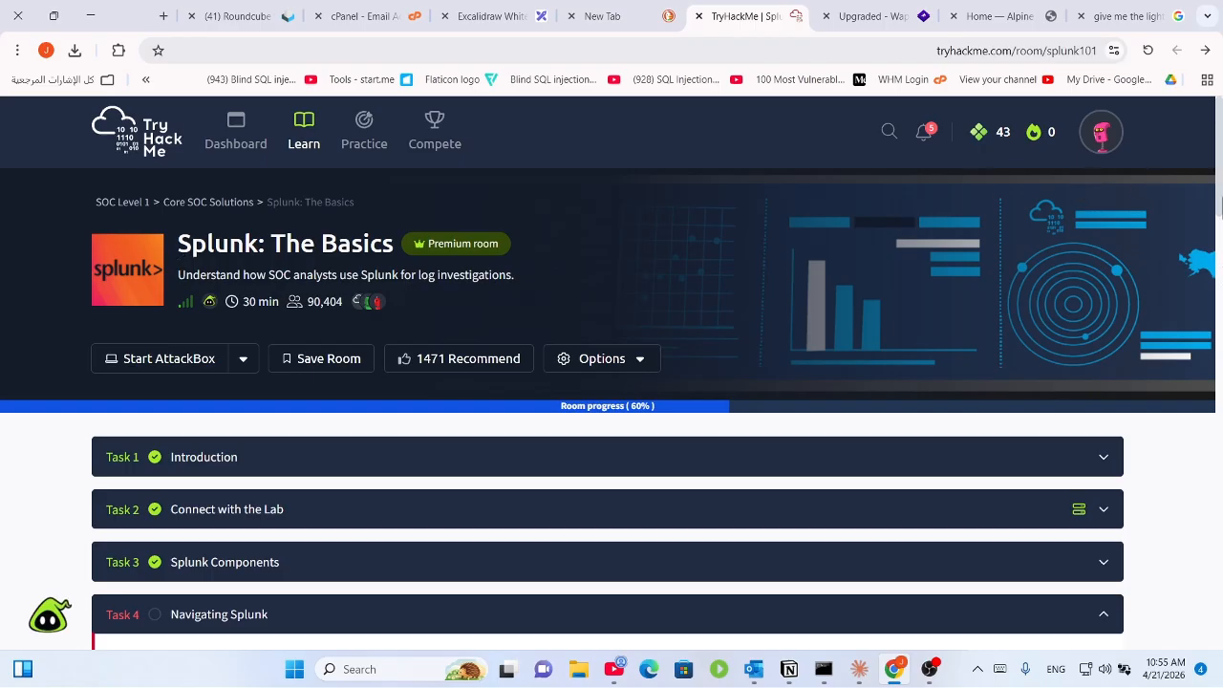
left_click_drag(1220, 183, 1212, 240)
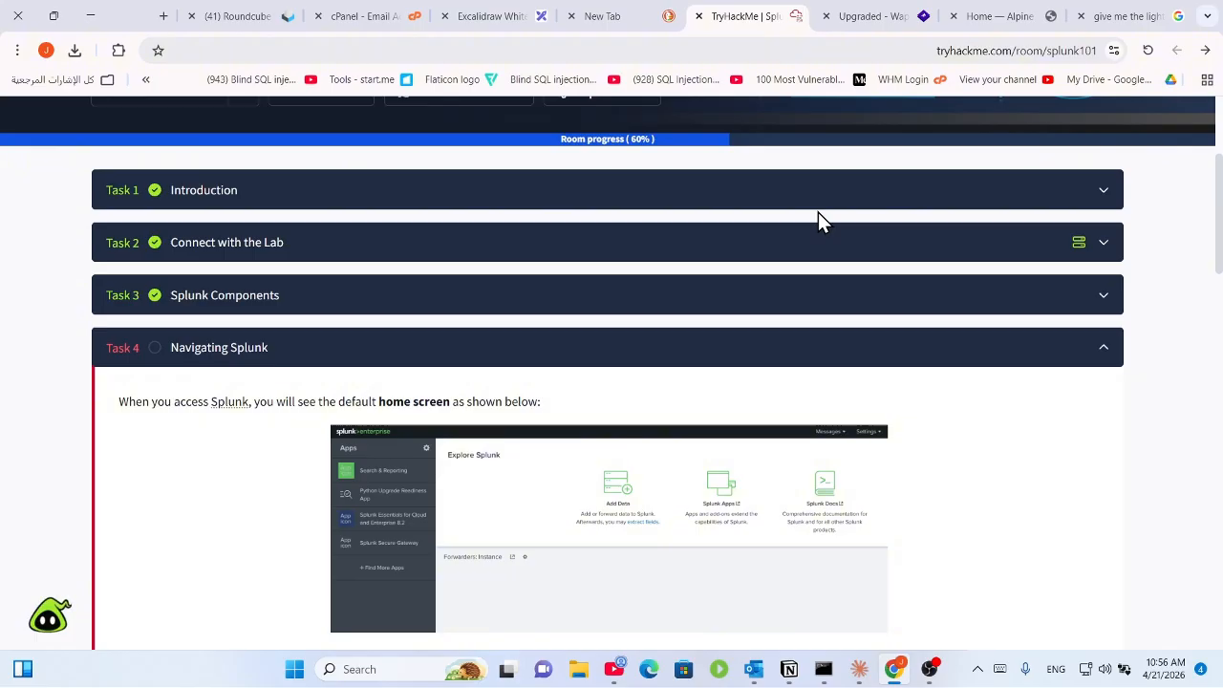
Step: Expand Task 1 Introduction and review the room's learning objectives
left_click(864, 199)
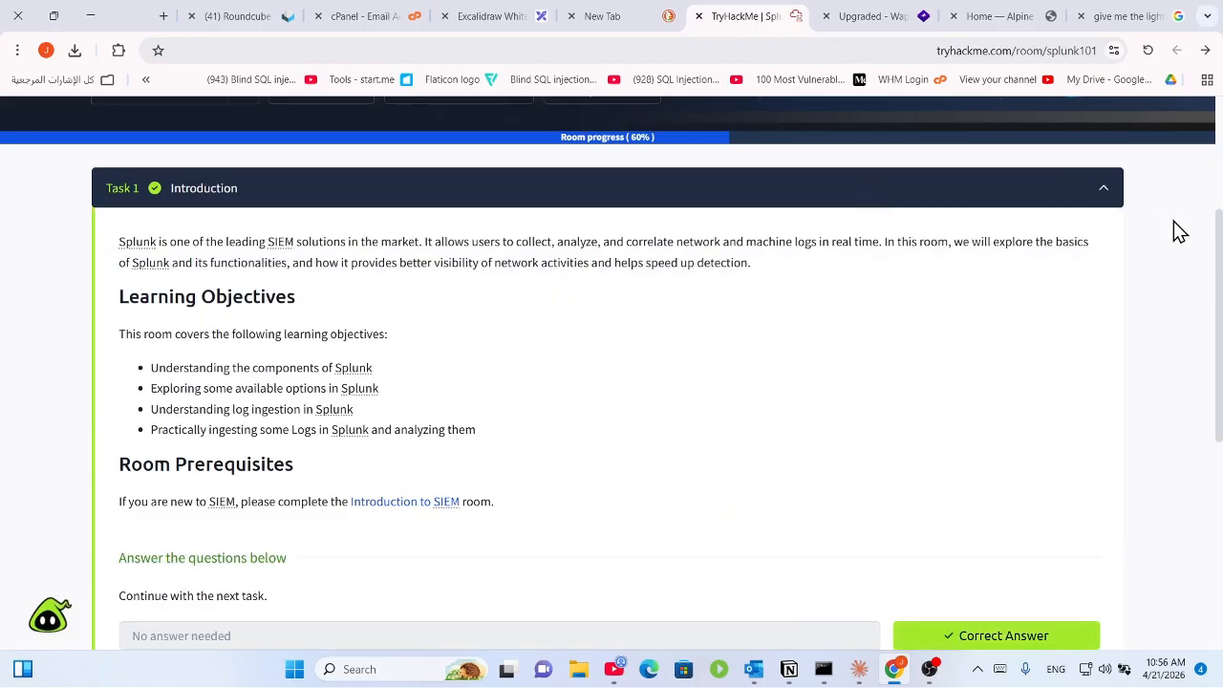
mouse_move(1218, 255)
left_mouse_down()
mouse_move(1215, 291)
mouse_move(1216, 276)
left_mouse_up()
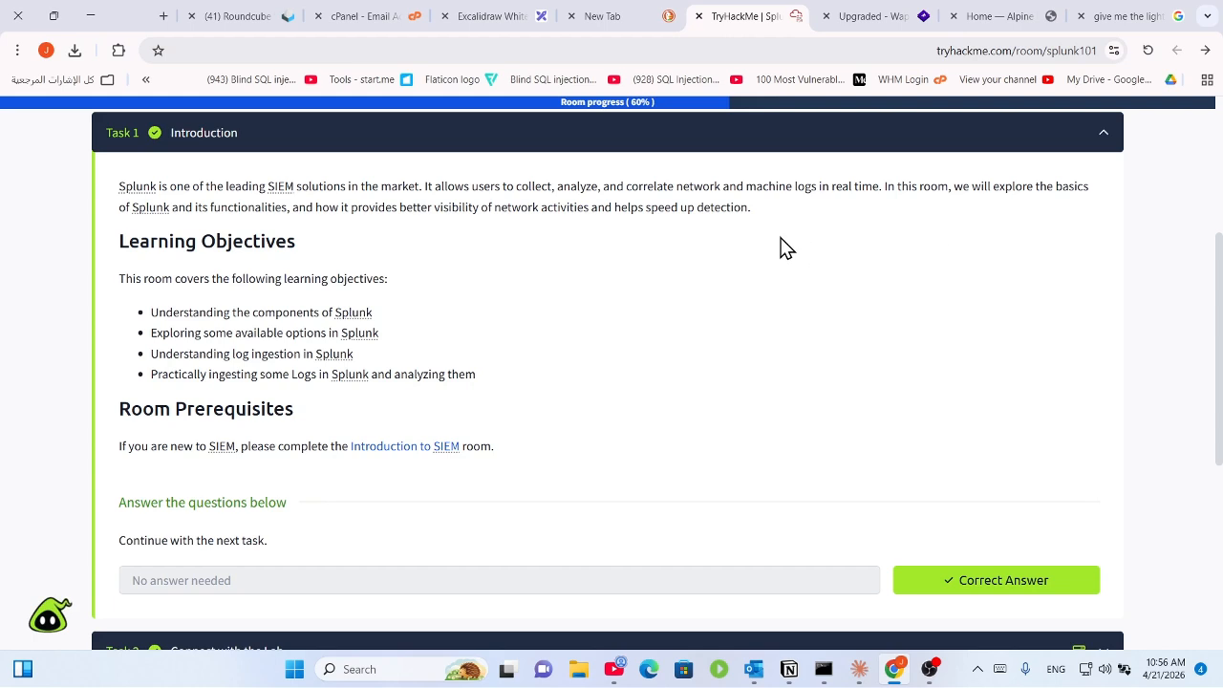
left_click_drag(781, 246, 495, 333)
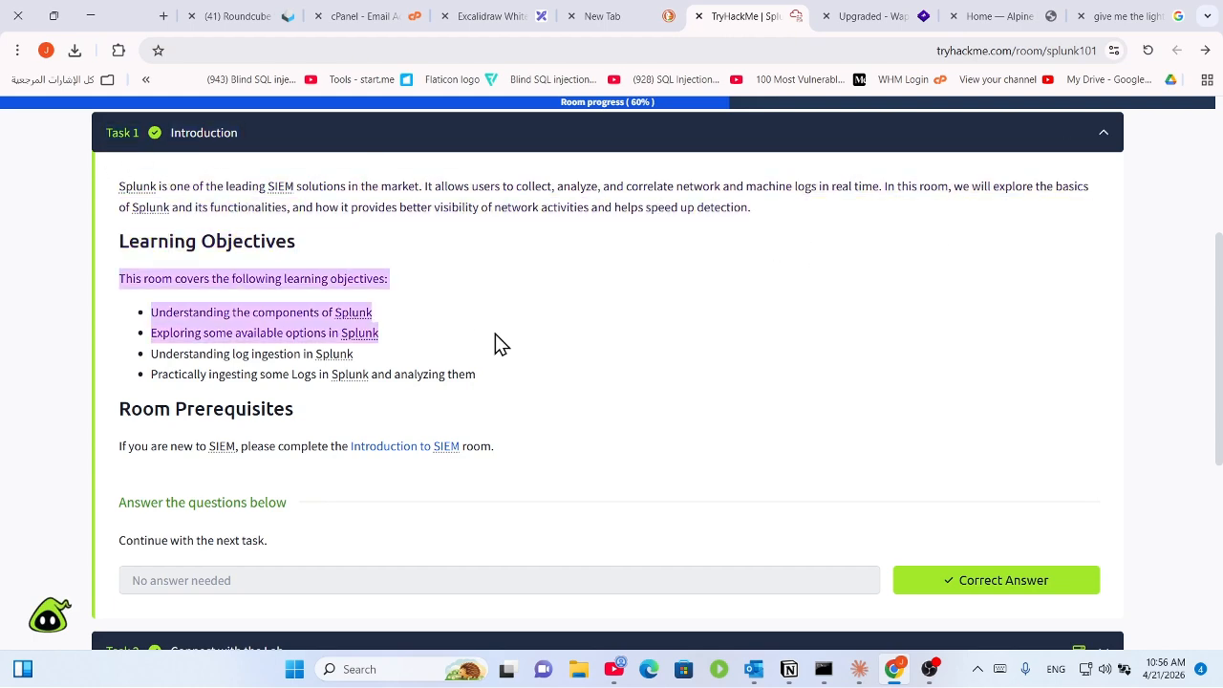
left_click(495, 344)
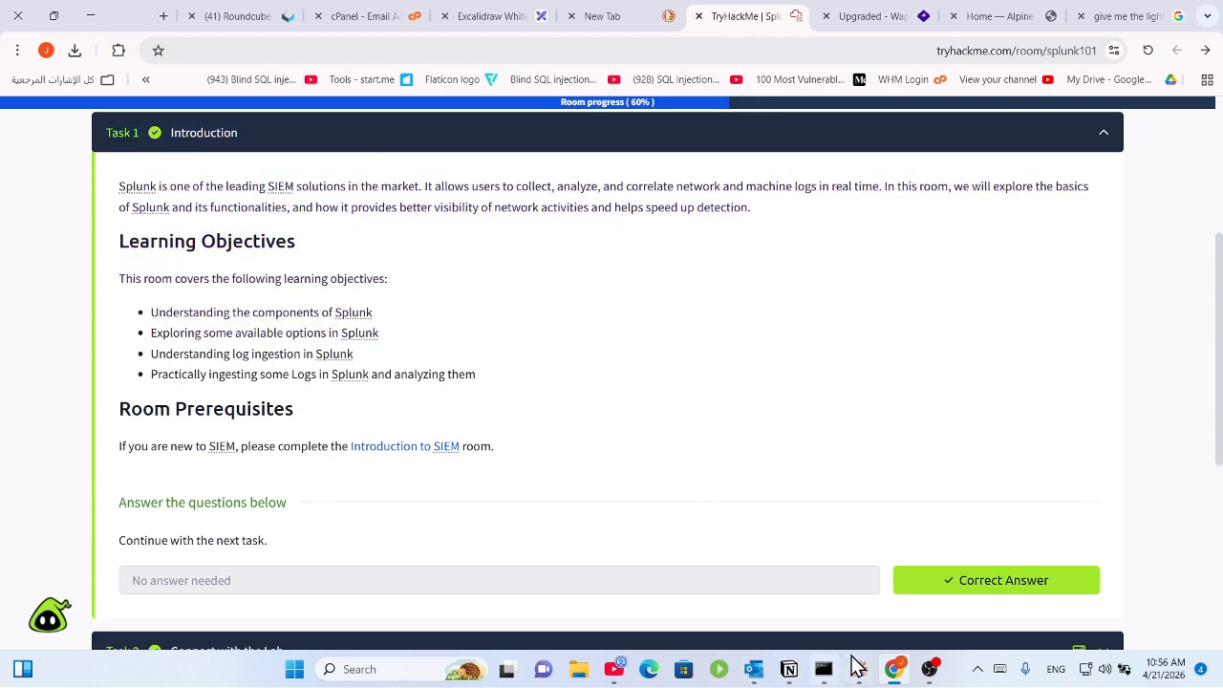
mouse_move(867, 669)
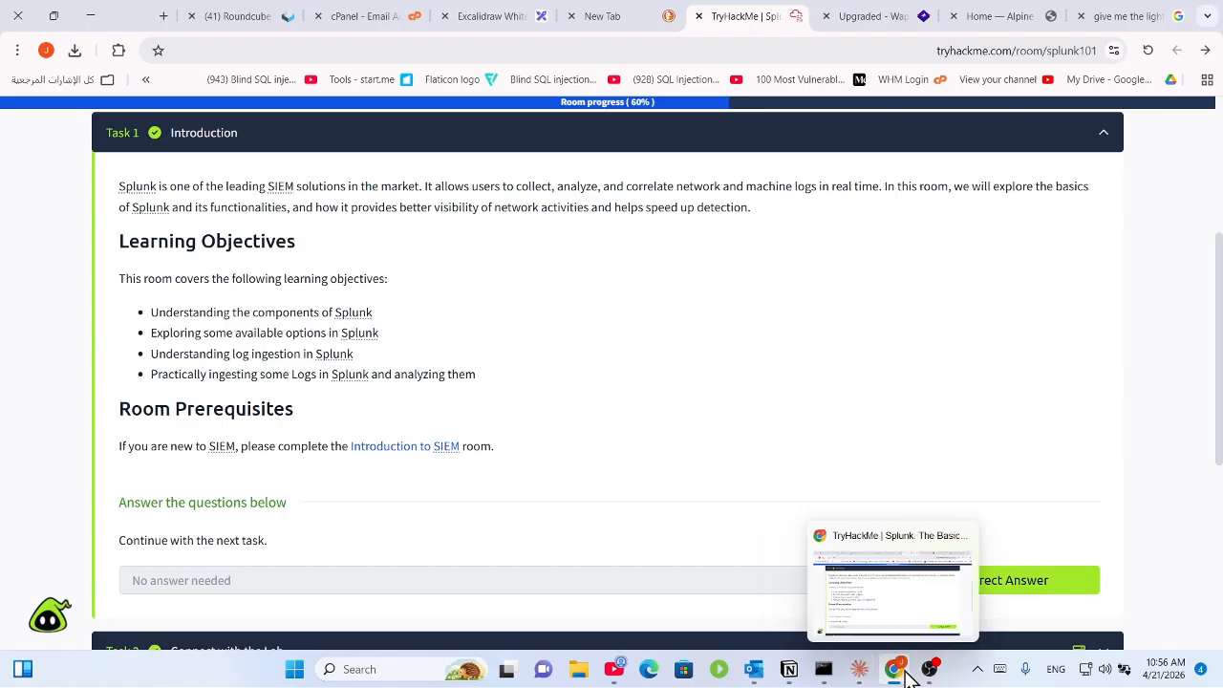
mouse_move(915, 669)
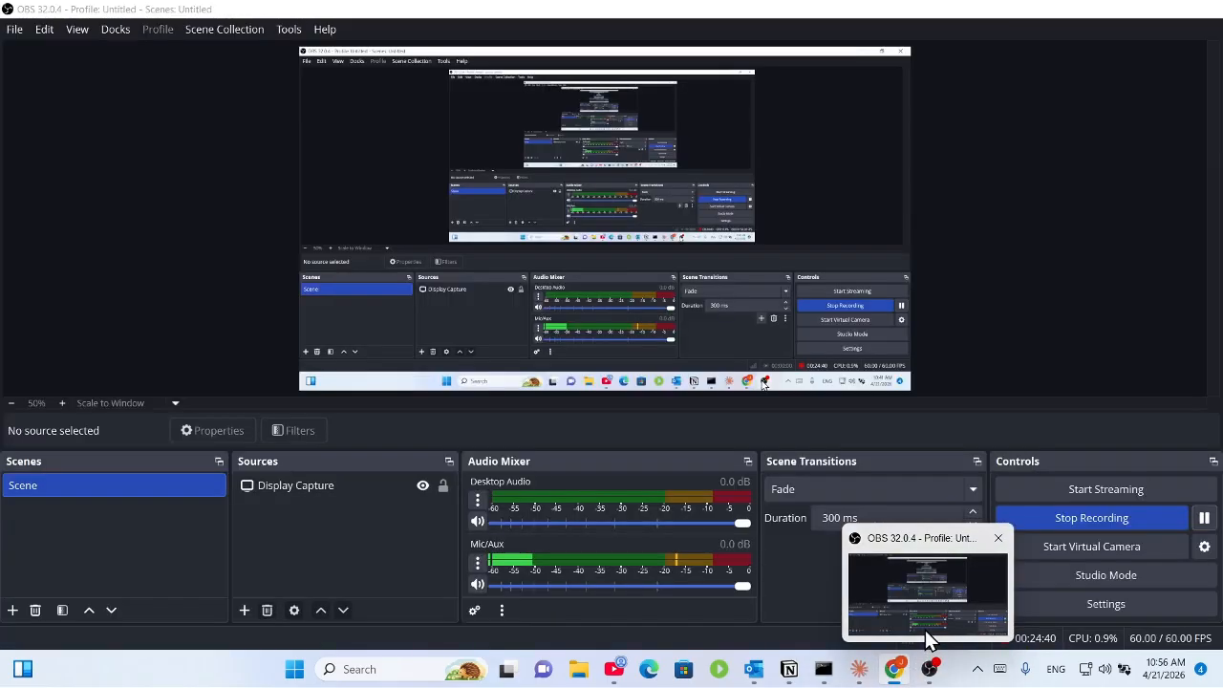
left_click(927, 638)
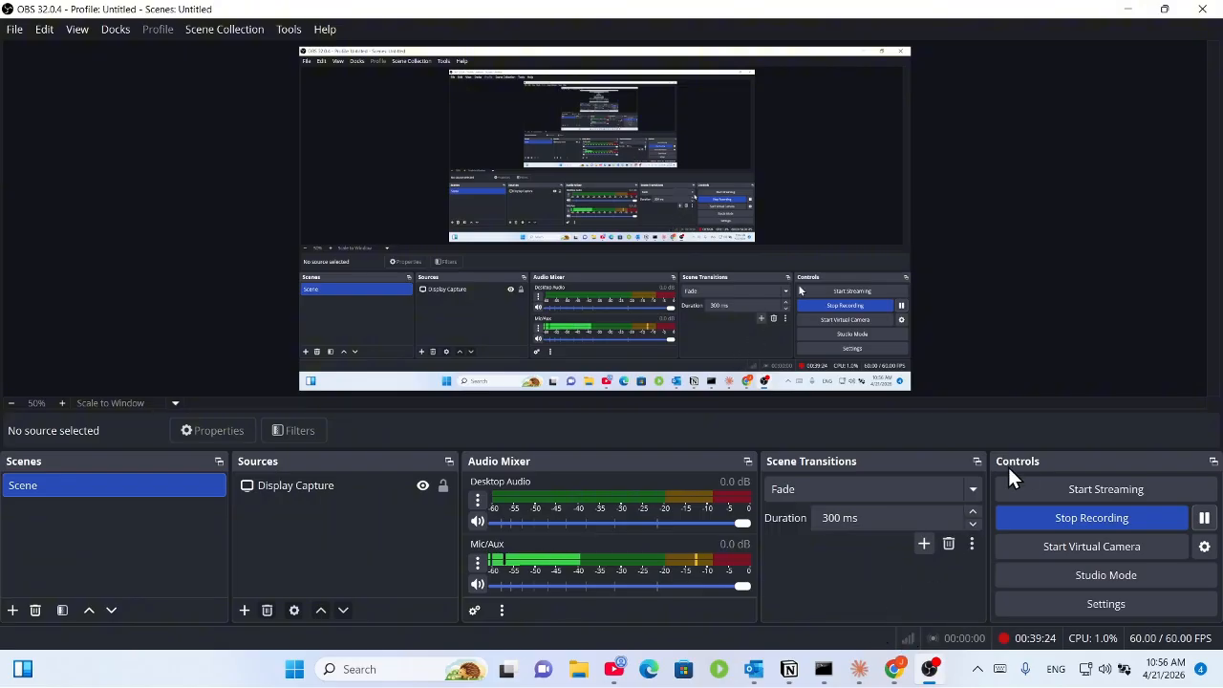
left_click(1139, 5)
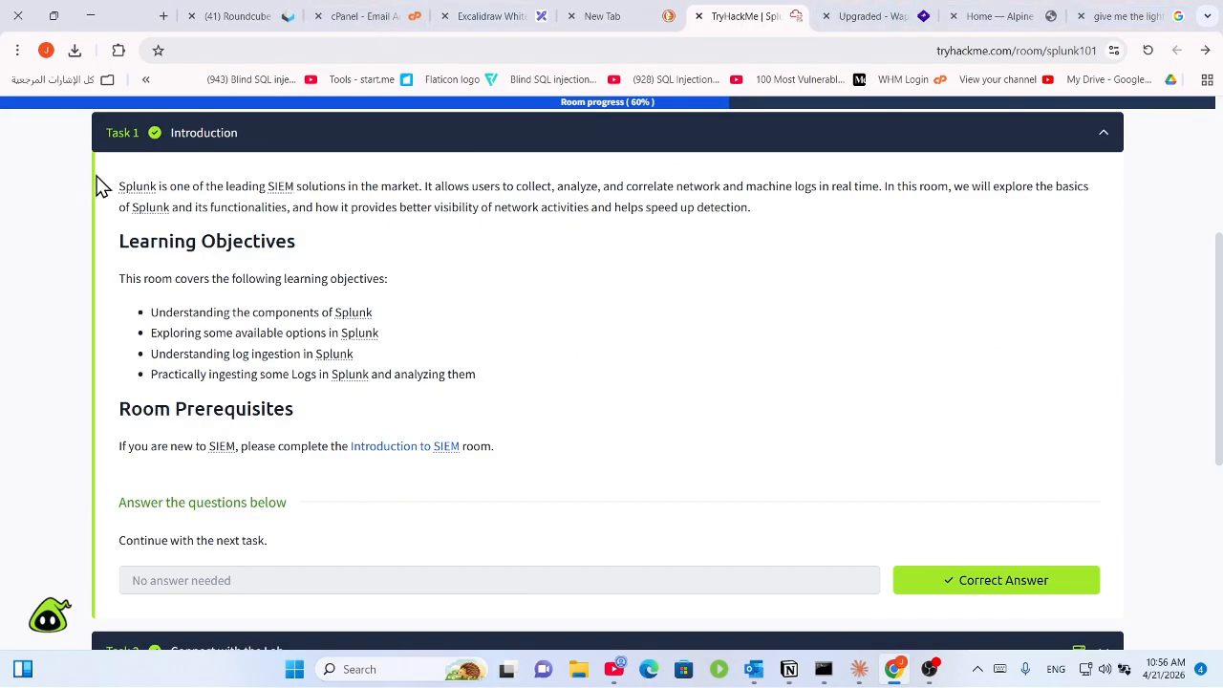
Step: Read the Task 1 description of Splunk as a SIEM solution, and collapse the task
left_click_drag(153, 195, 252, 185)
left_click(490, 245)
left_click_drag(121, 195, 387, 306)
left_click(617, 299)
left_click(1104, 141)
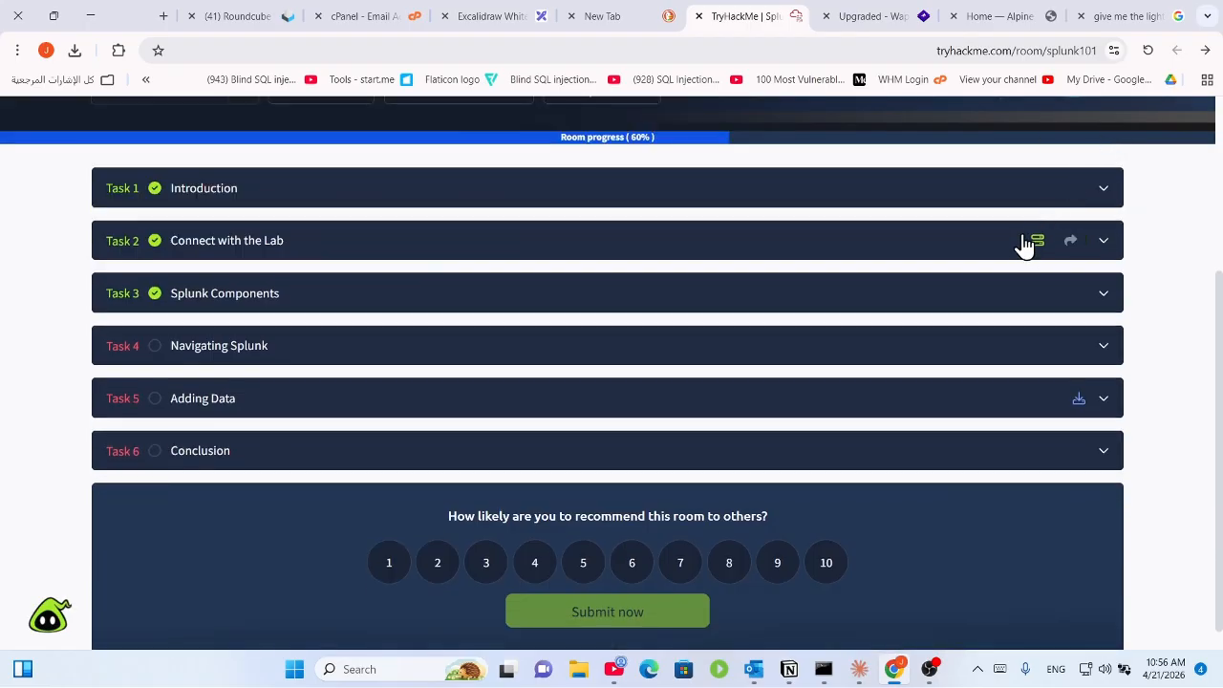
Step: Expand Task 2 Connect with the Lab and start its virtual machine
left_click(888, 250)
scroll(895, 277, "down", 1)
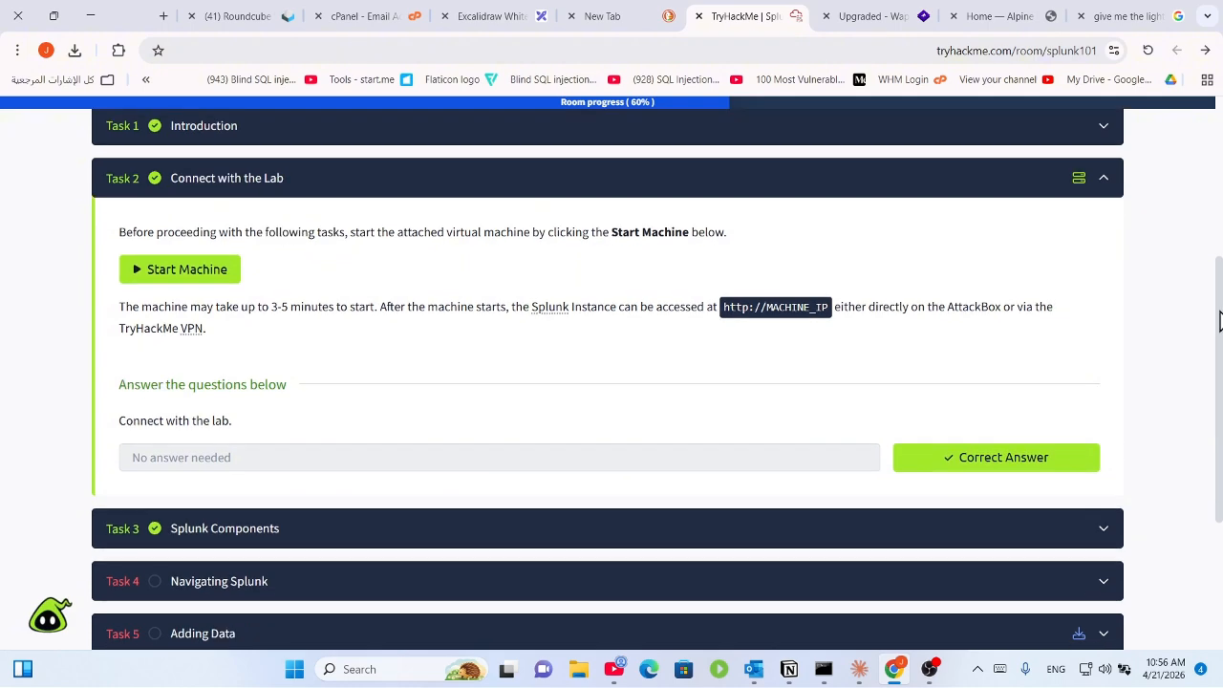
left_click_drag(1221, 315, 1219, 354)
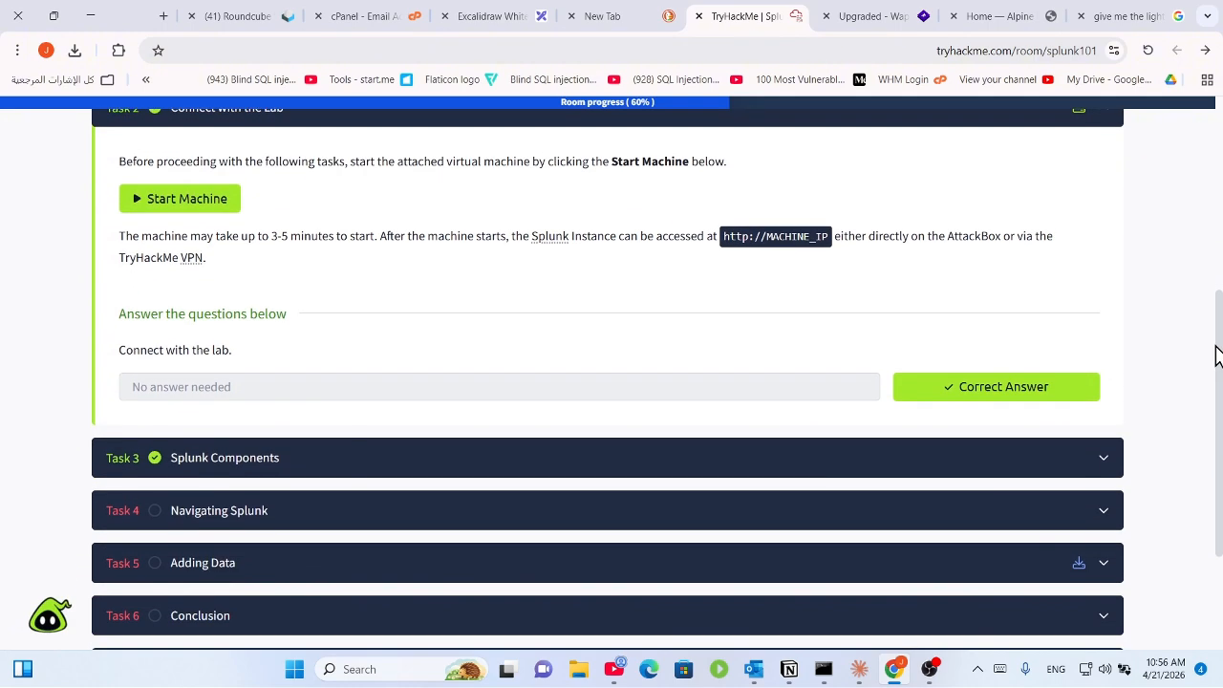
left_click(201, 199)
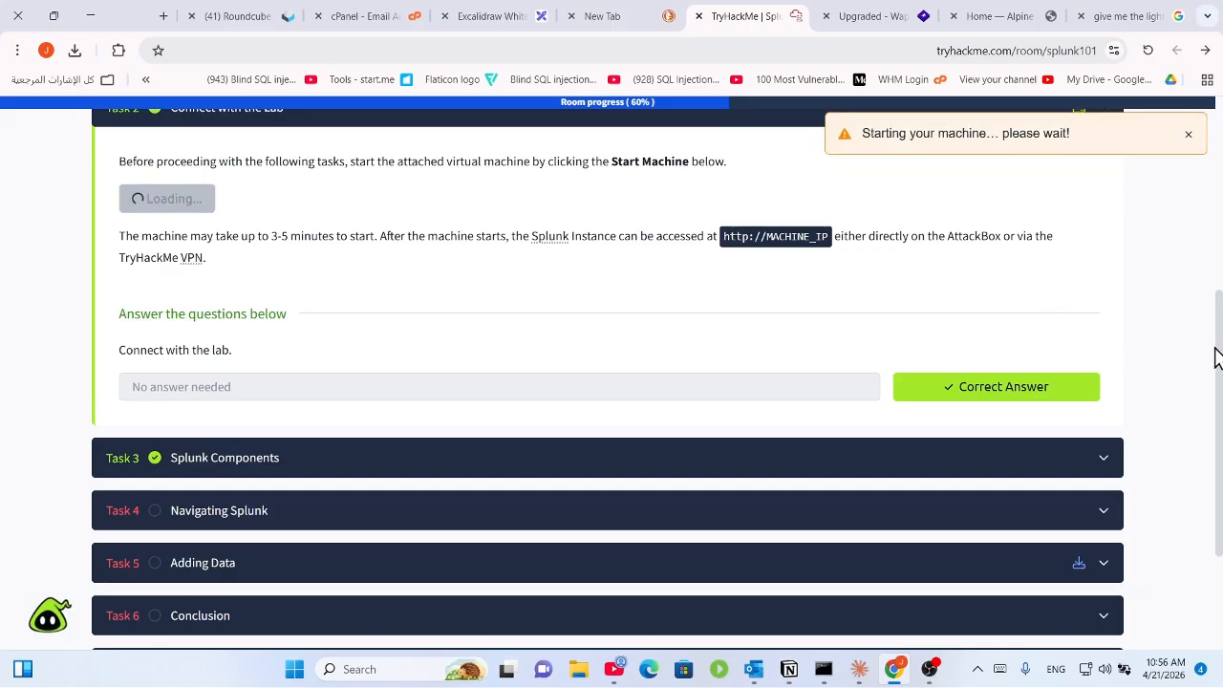
Step: Start the AttackBox for the room and try to start the Task 2 machine again
left_click_drag(1221, 357, 1220, 275)
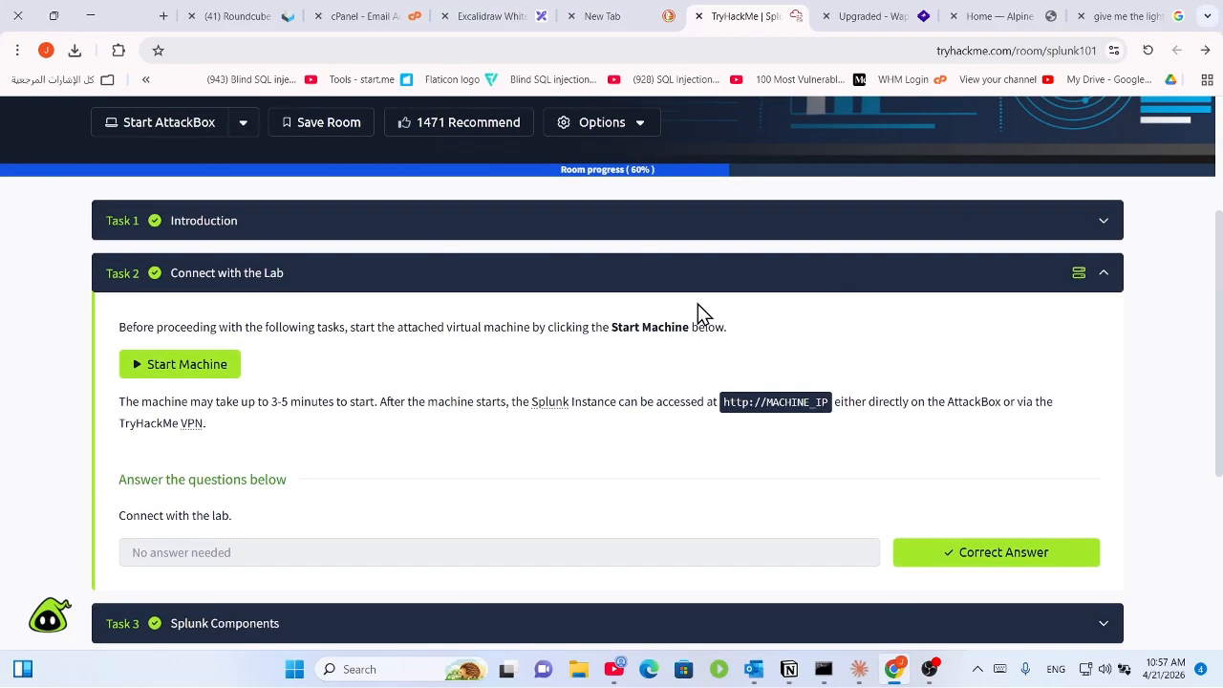
left_click(203, 125)
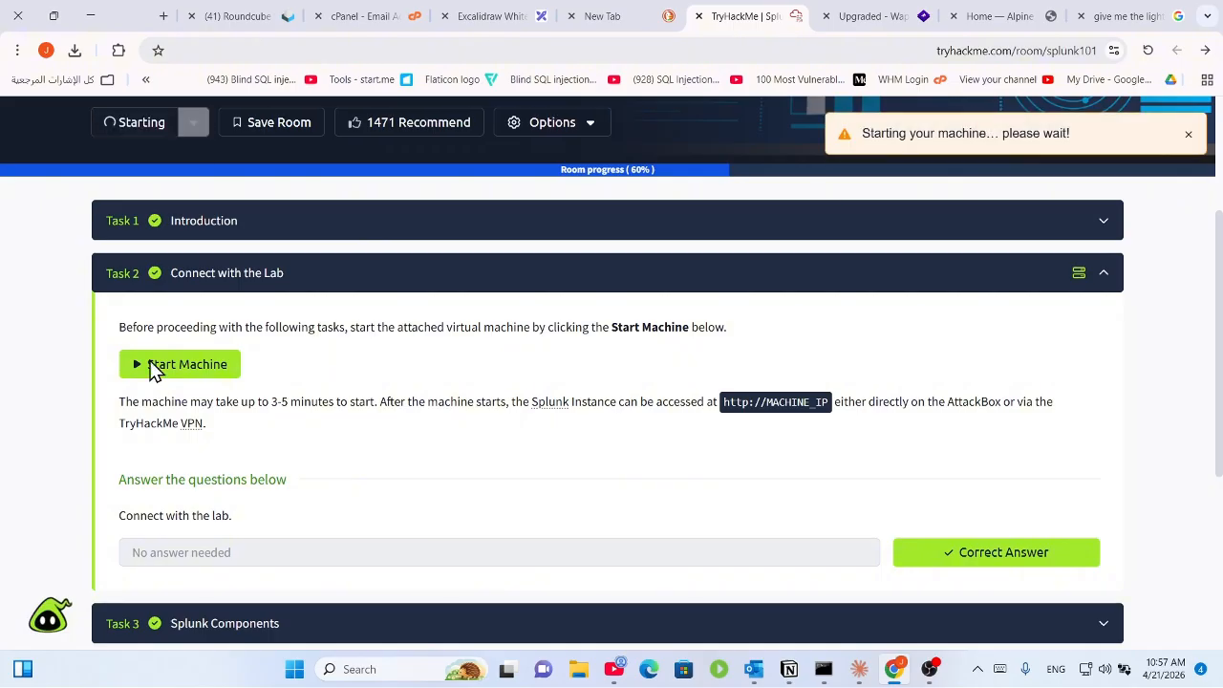
left_click(164, 371)
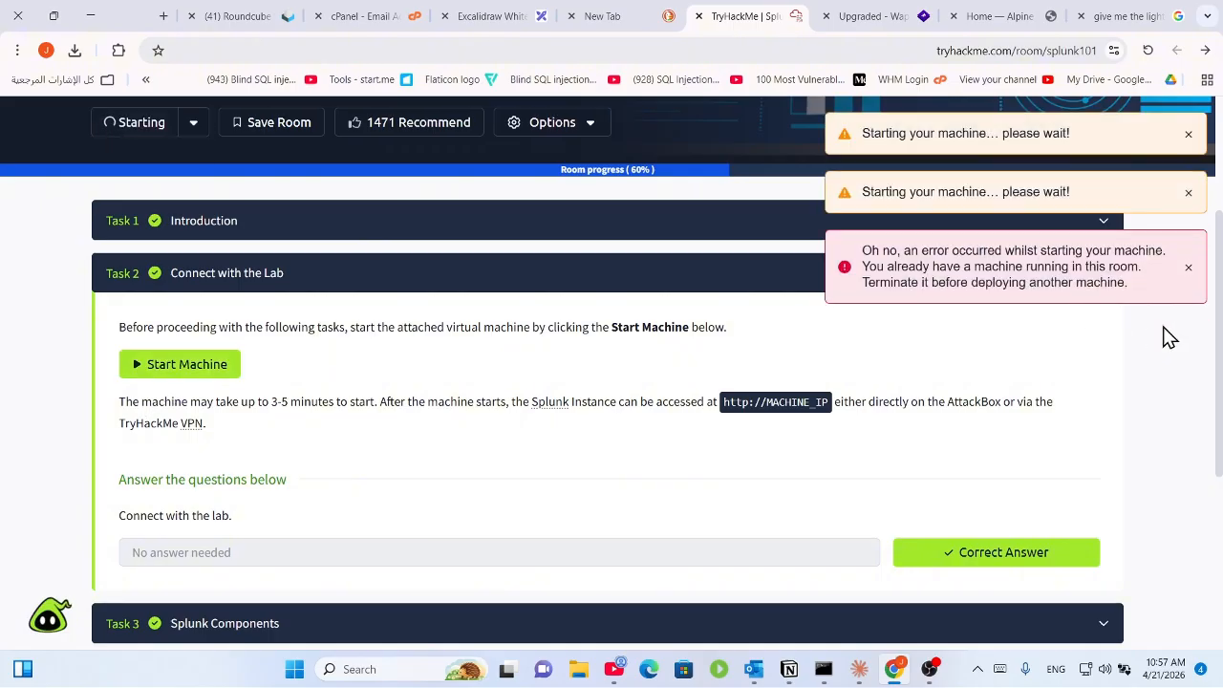
left_click_drag(1218, 342, 1222, 256)
scroll(1205, 376, "down", 4)
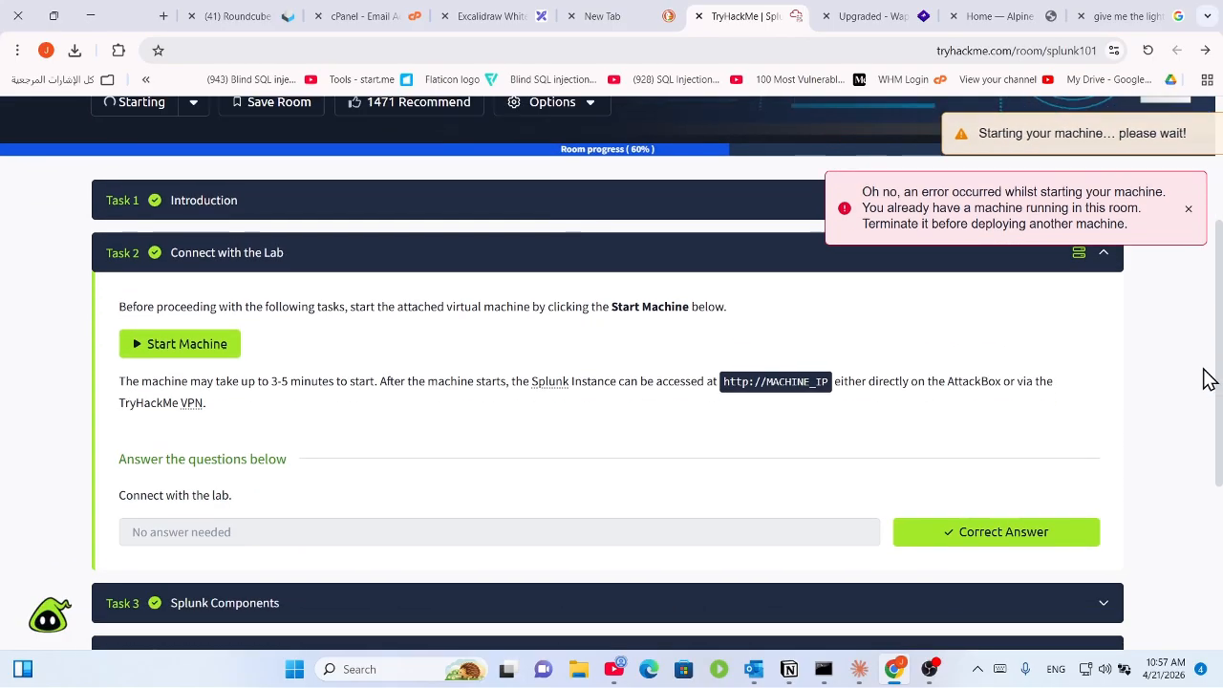
scroll(1185, 449, "down", 1)
scroll(1042, 365, "up", 3)
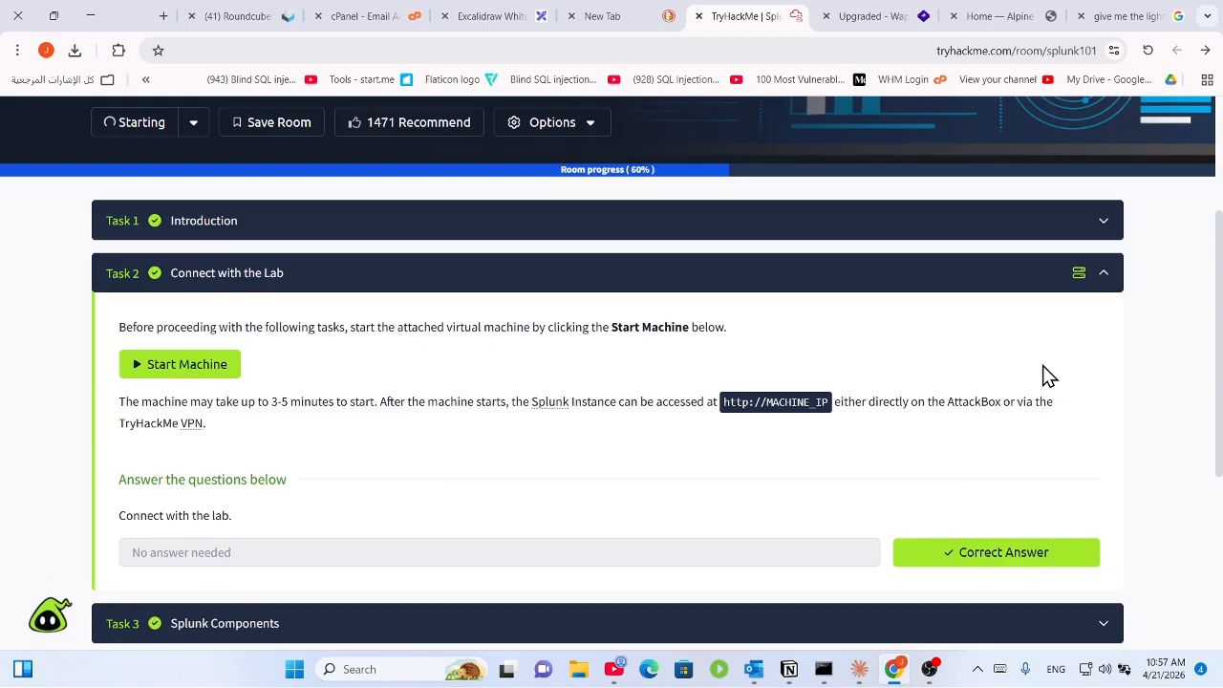
scroll(1082, 481, "down", 3)
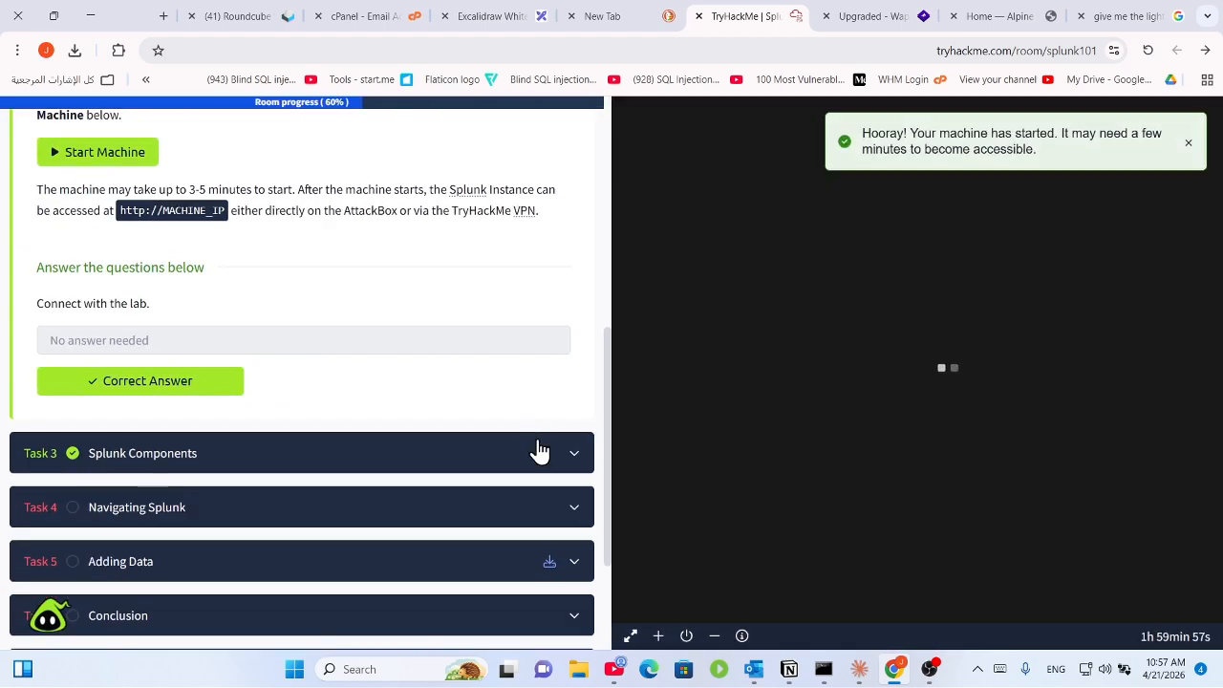
Step: Look briefly into the Splunk Components and Introduction tasks, and collapse the Introduction
left_click(574, 459)
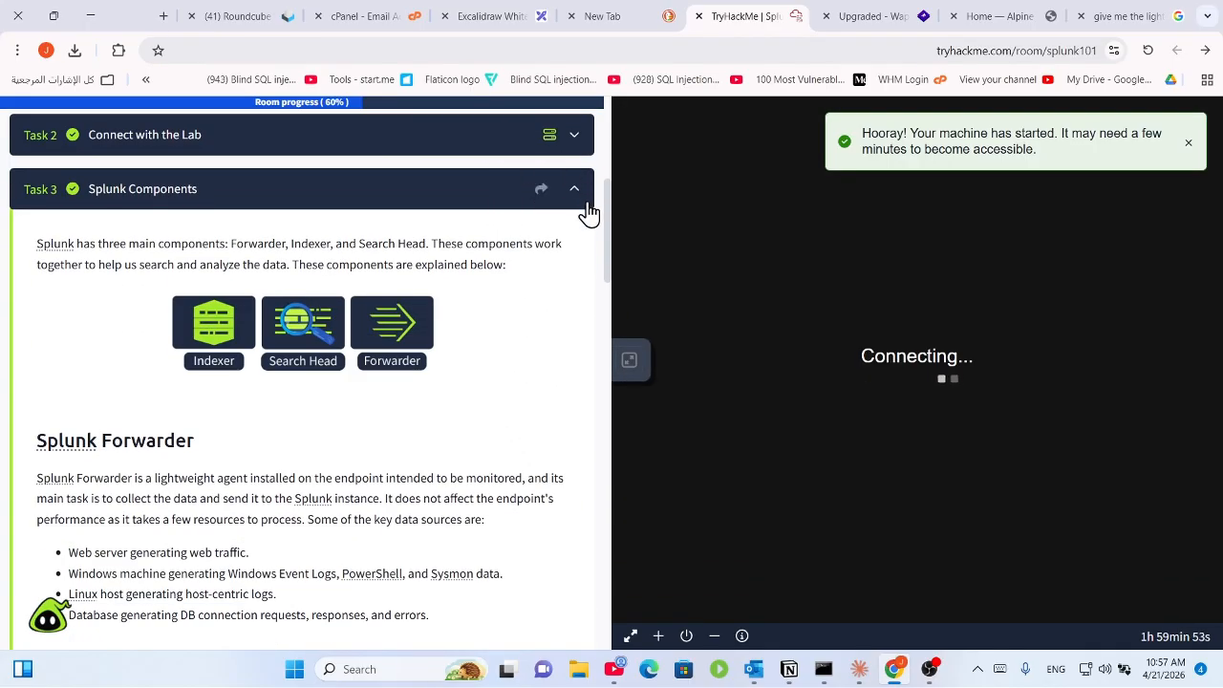
left_click_drag(608, 216, 619, 182)
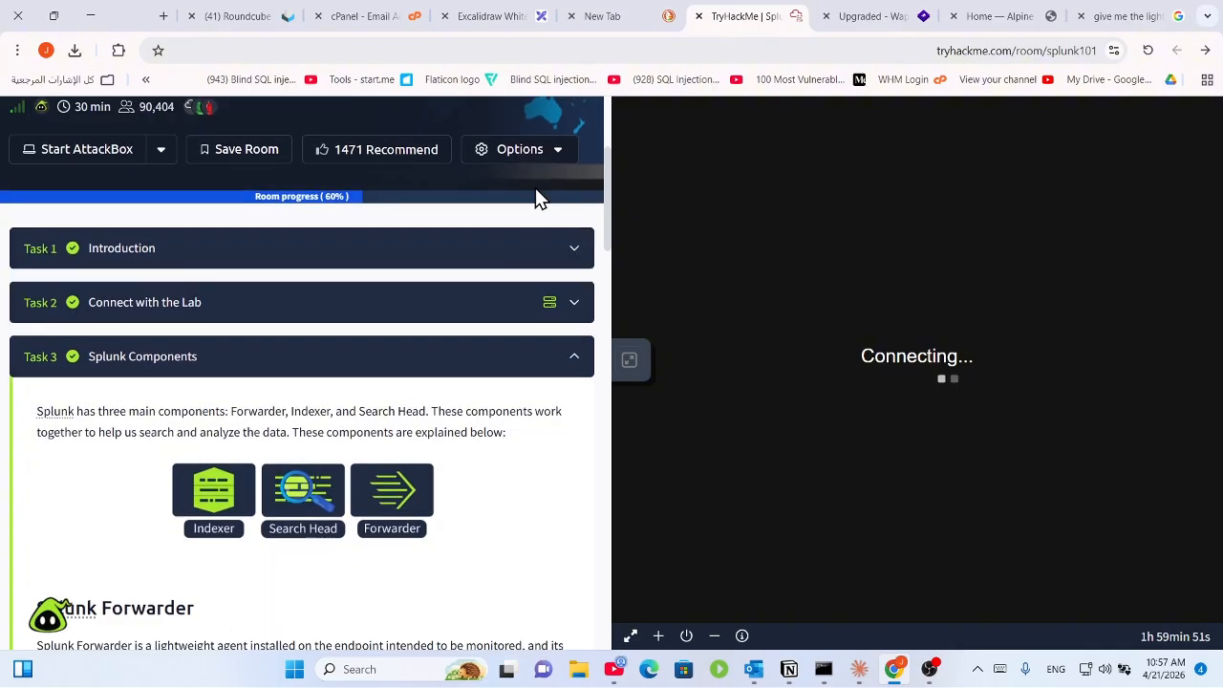
left_click_drag(533, 193, 567, 197)
left_click(569, 199)
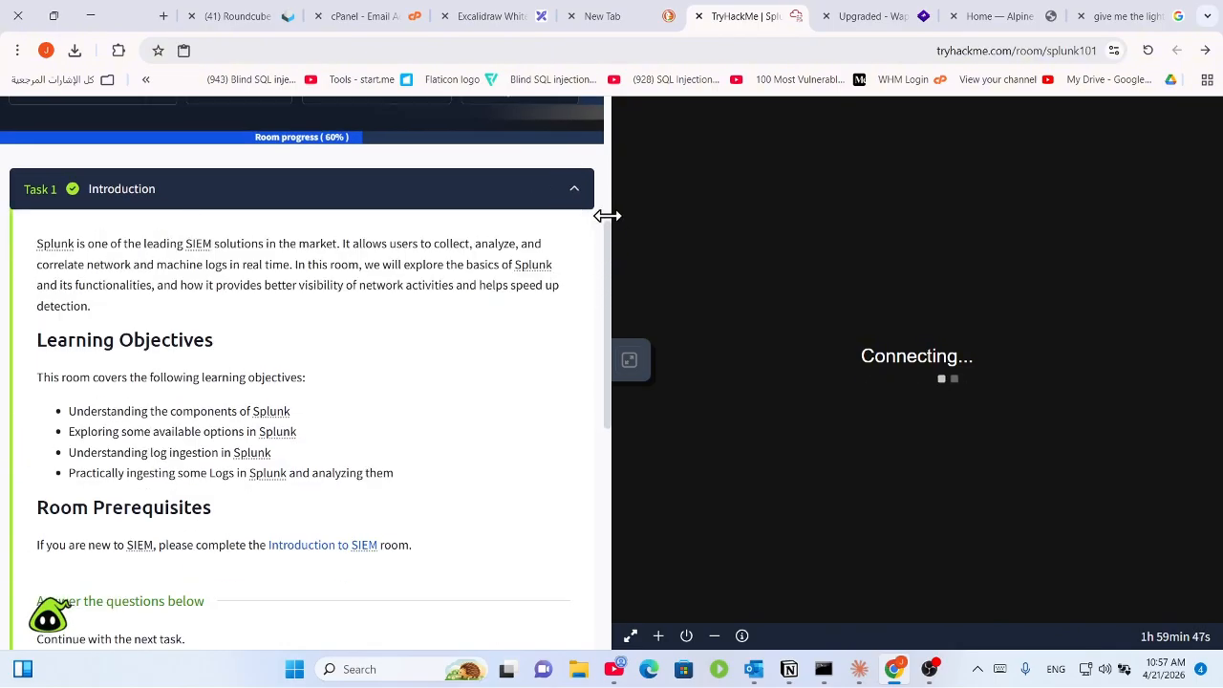
mouse_move(607, 227)
left_mouse_down()
mouse_move(620, 151)
mouse_move(606, 235)
left_mouse_up()
left_click(583, 169)
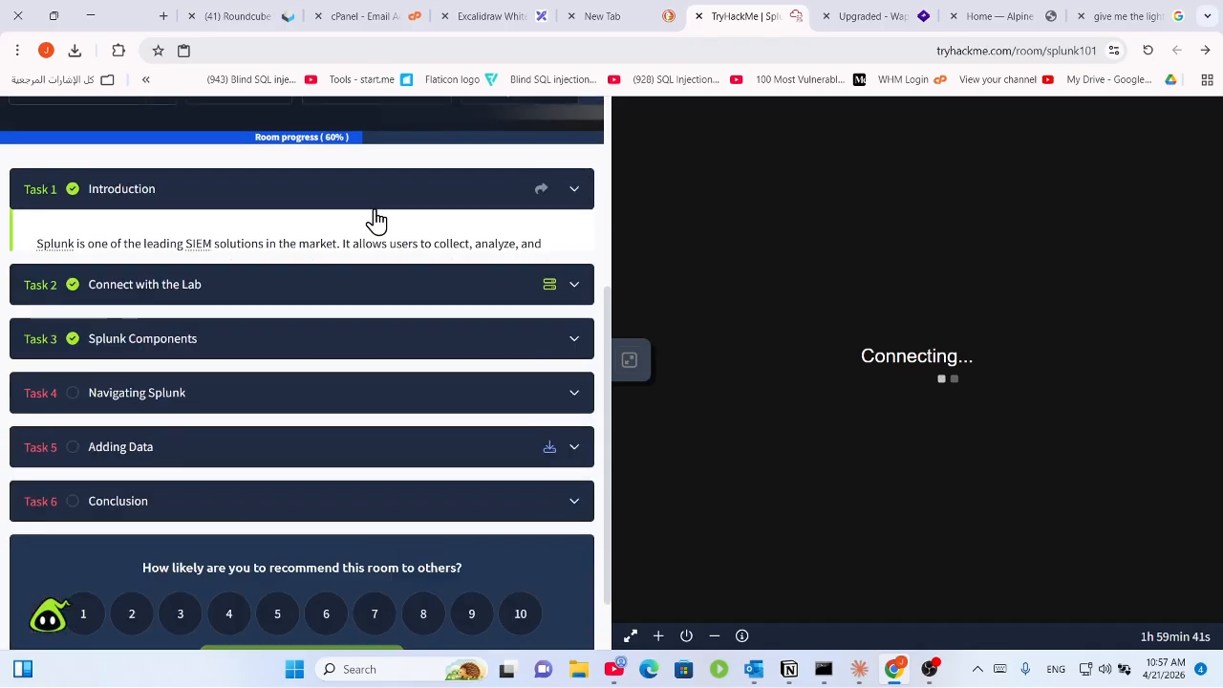
Step: Expand Task 2 and read how to start the machine and access the Splunk instance from the AttackBox or VPN
left_click(212, 253)
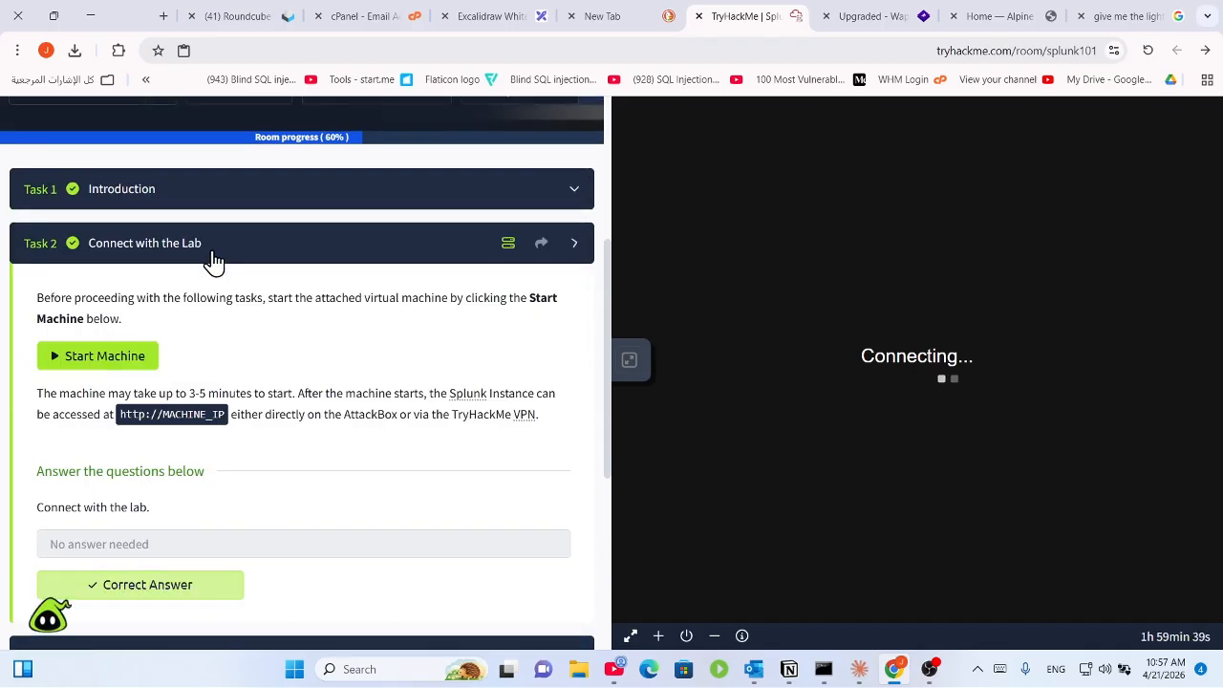
left_click(129, 308)
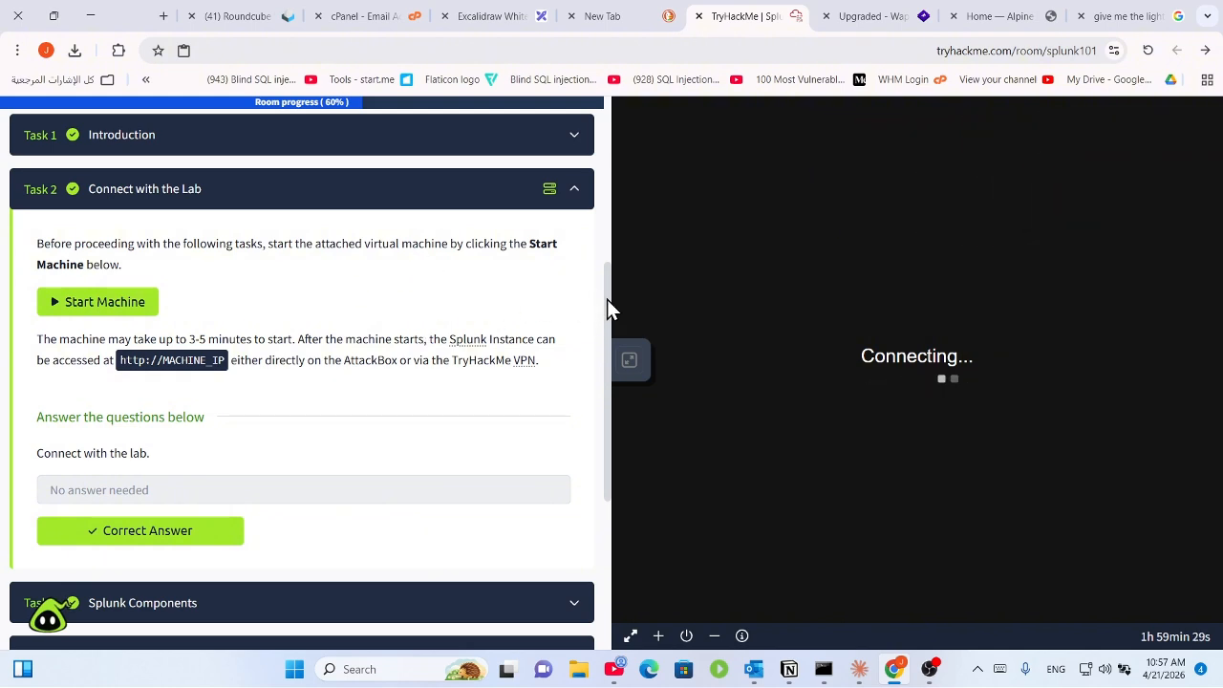
left_click_drag(607, 299, 601, 291)
left_click(560, 310)
left_click_drag(197, 334, 424, 341)
left_click(424, 344)
left_click_drag(605, 341, 130, 250)
left_click_drag(229, 364, 586, 564)
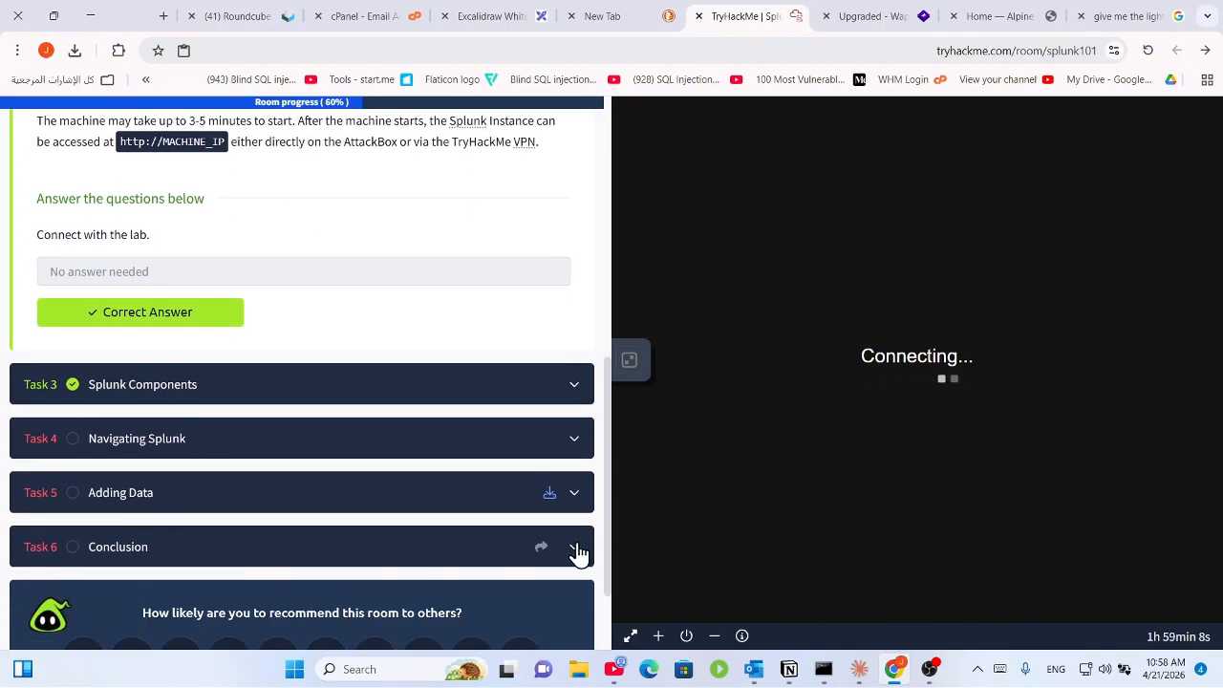
Step: Expand Task 3 Splunk Components and highlight the three component names: Forwarder, Indexer, and Search Head
left_click(573, 386)
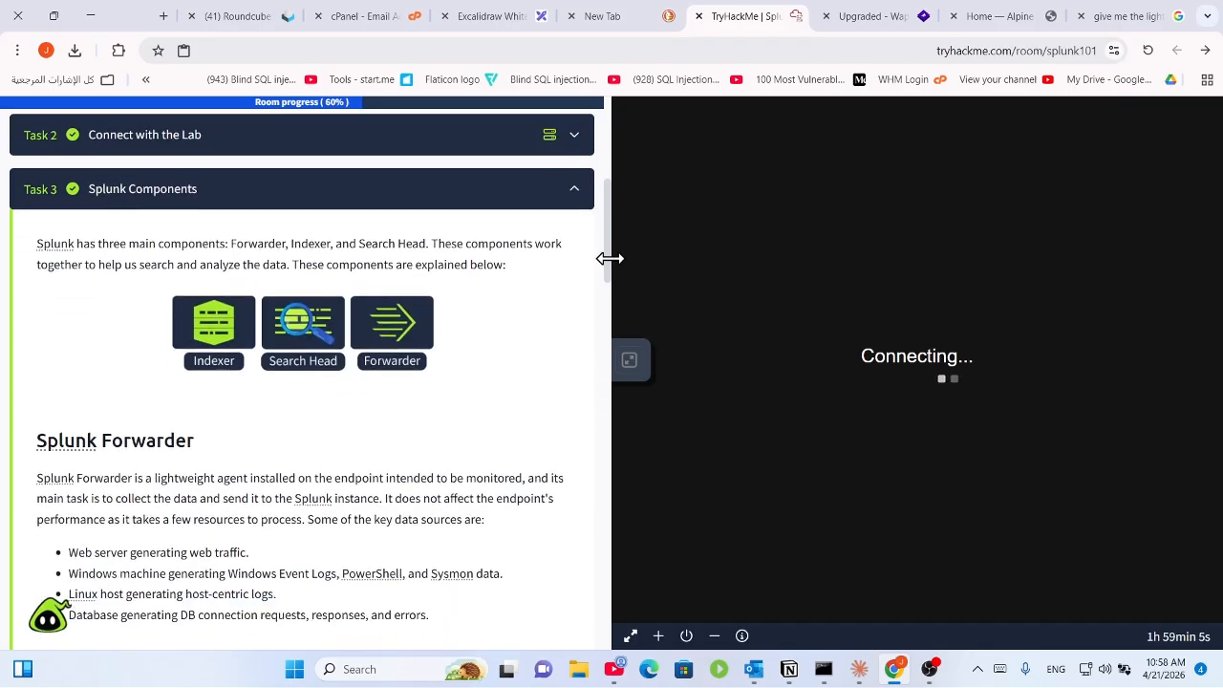
mouse_move(606, 260)
left_mouse_down()
mouse_move(656, 197)
mouse_move(600, 295)
mouse_move(606, 262)
left_mouse_up()
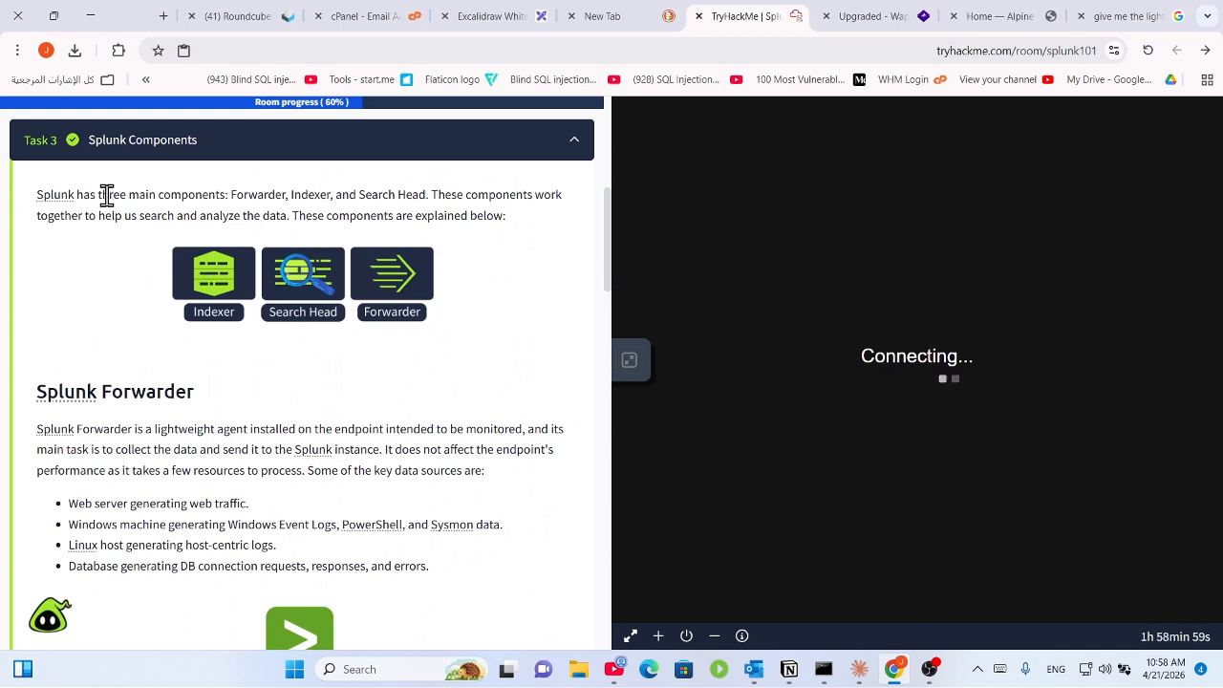
left_click_drag(99, 194, 231, 196)
left_click(377, 189)
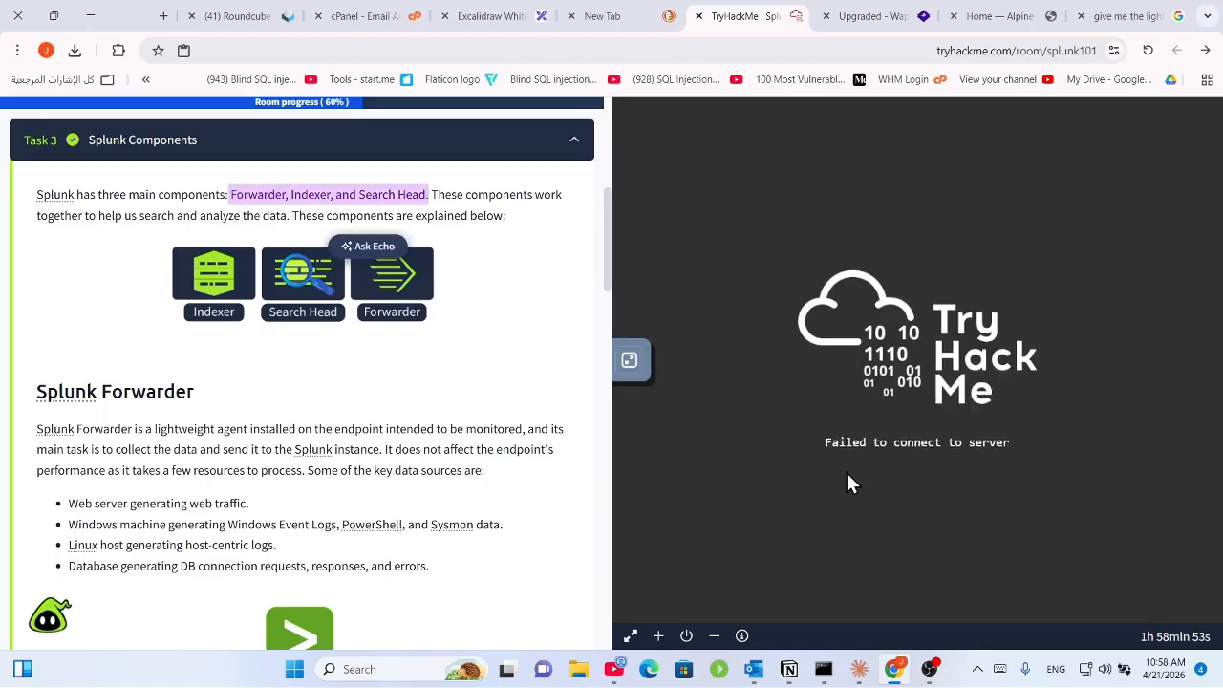
left_click(929, 669)
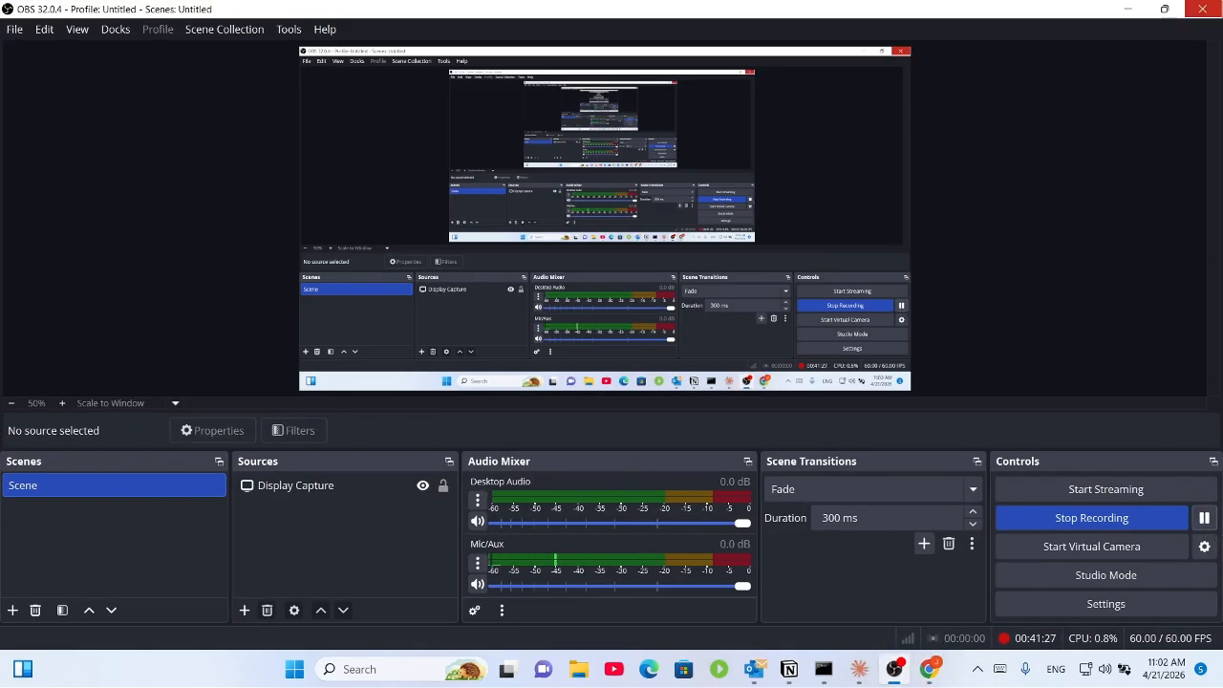
left_click(1139, 9)
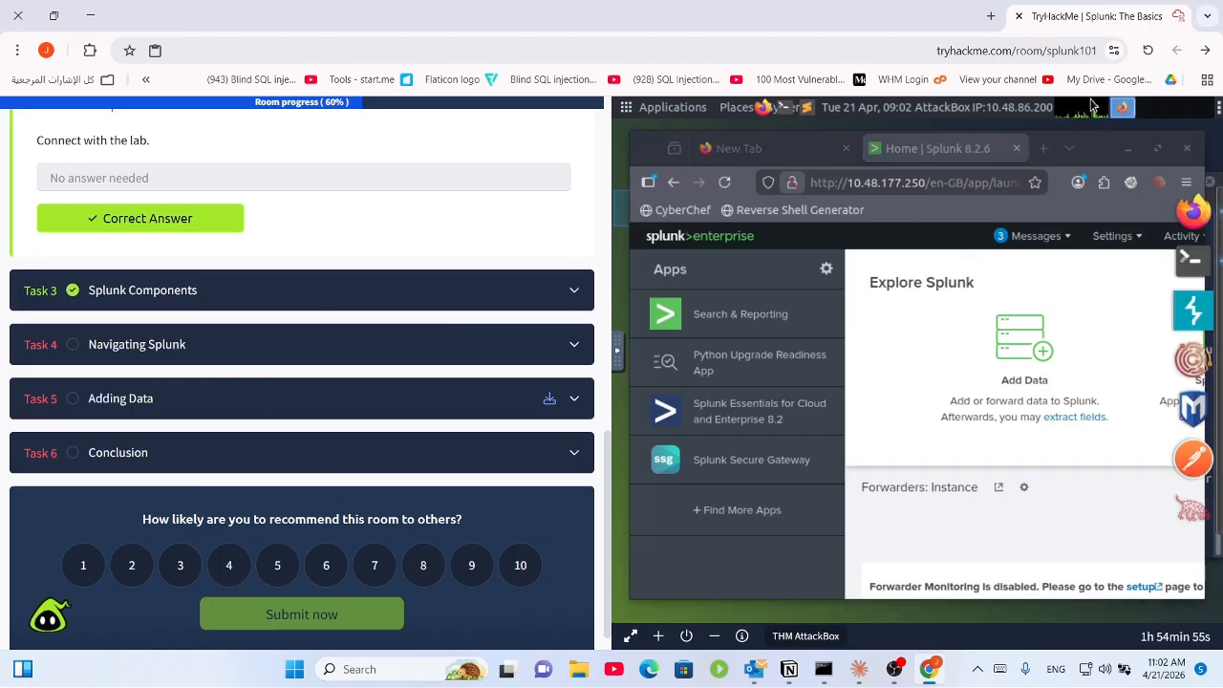
left_click(1160, 153)
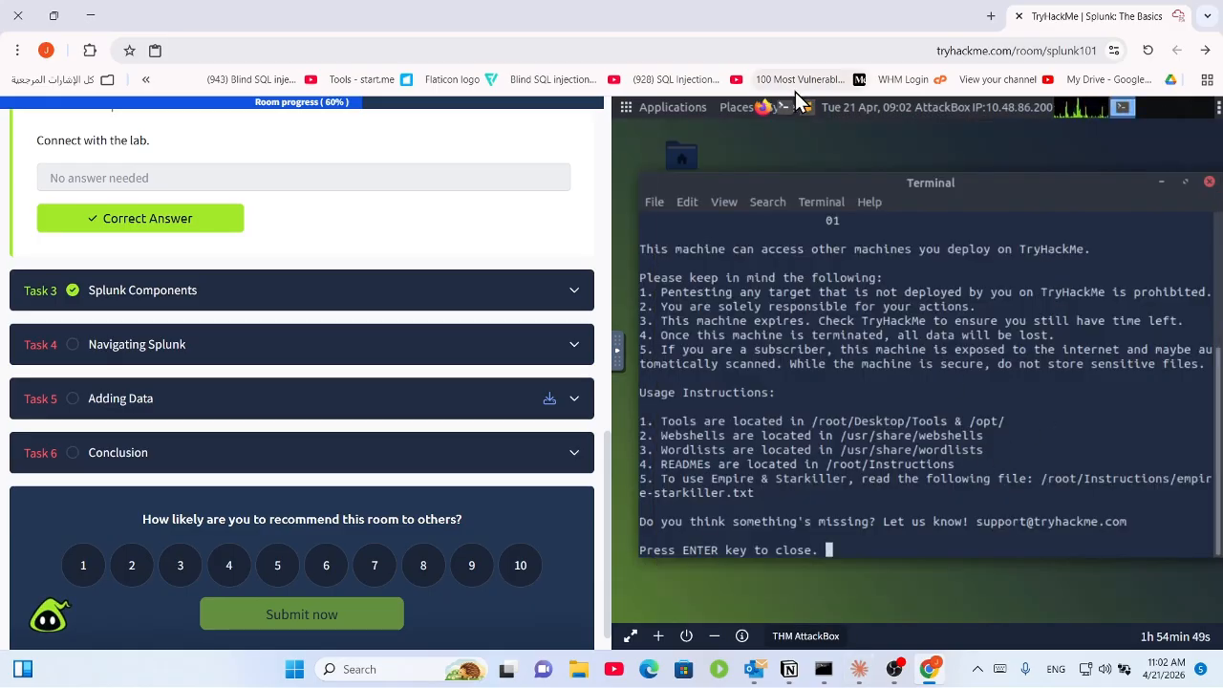
left_click(764, 108)
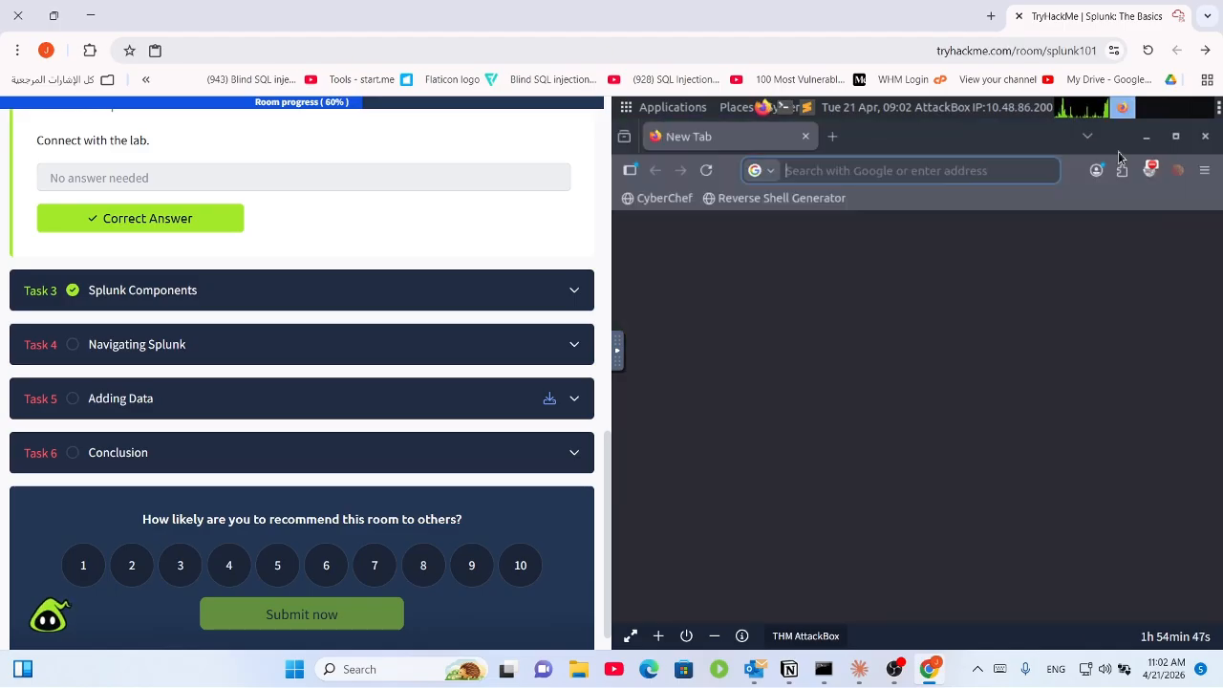
left_click(906, 171)
type("http://10.48.177.250")
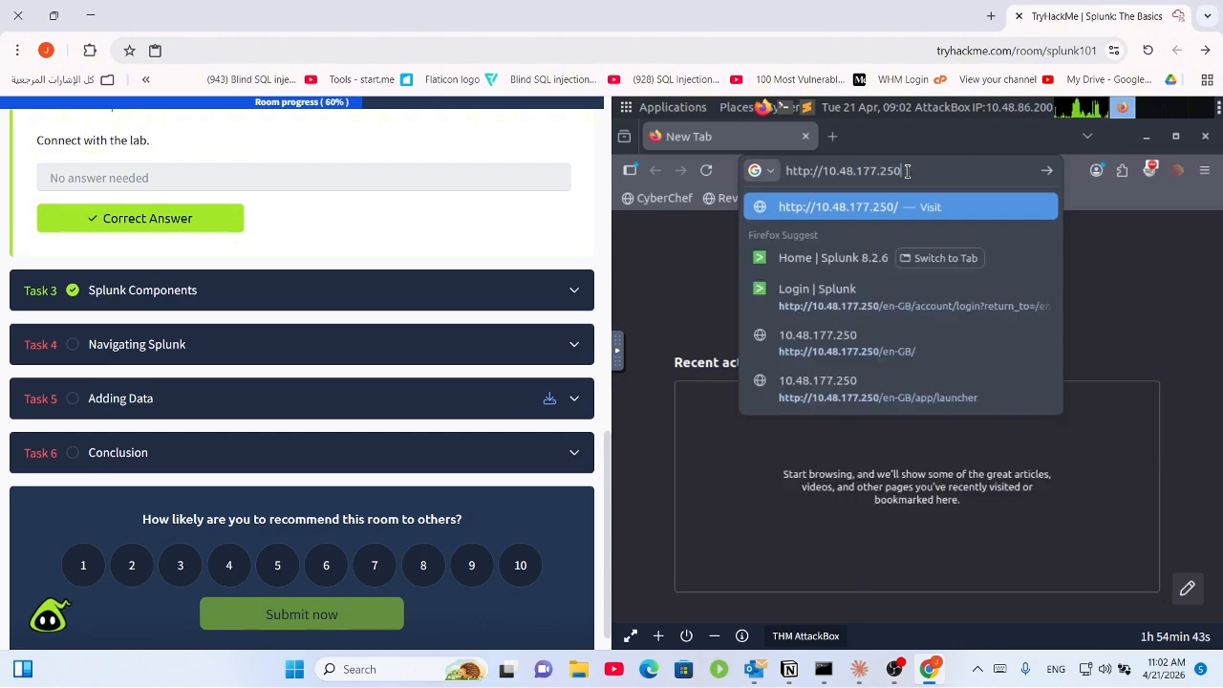
key("Return")
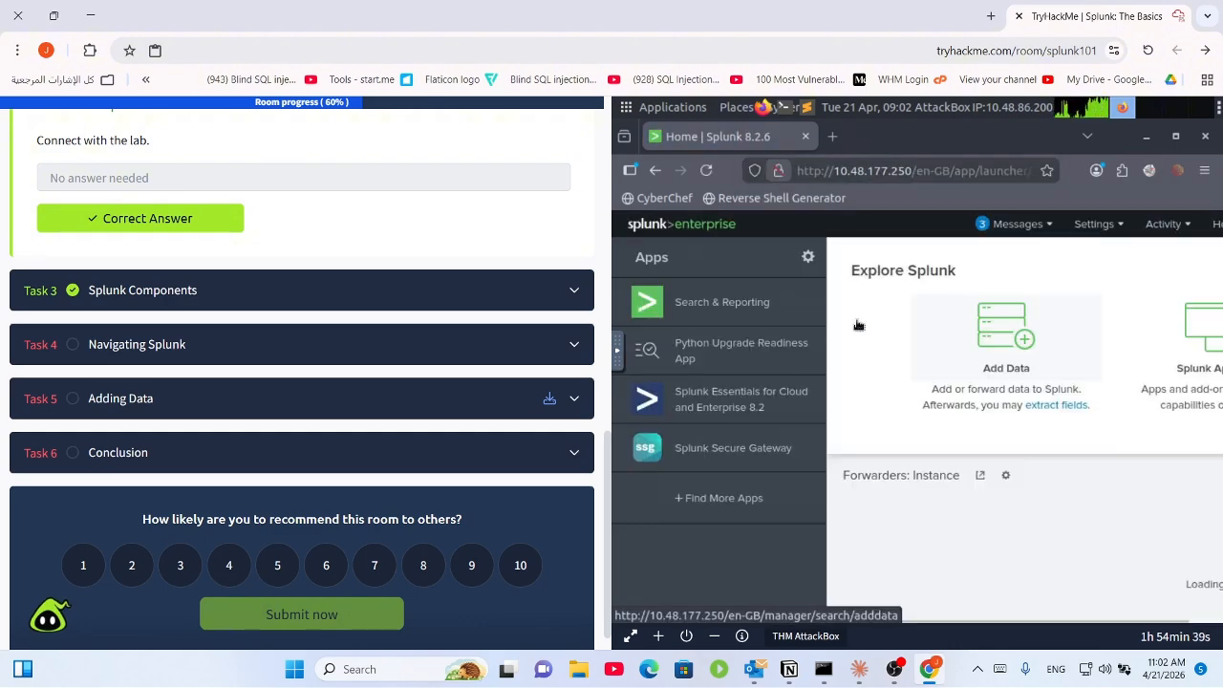
Step: Reduce the Splunk page's browser zoom to 67%
left_click(1206, 172)
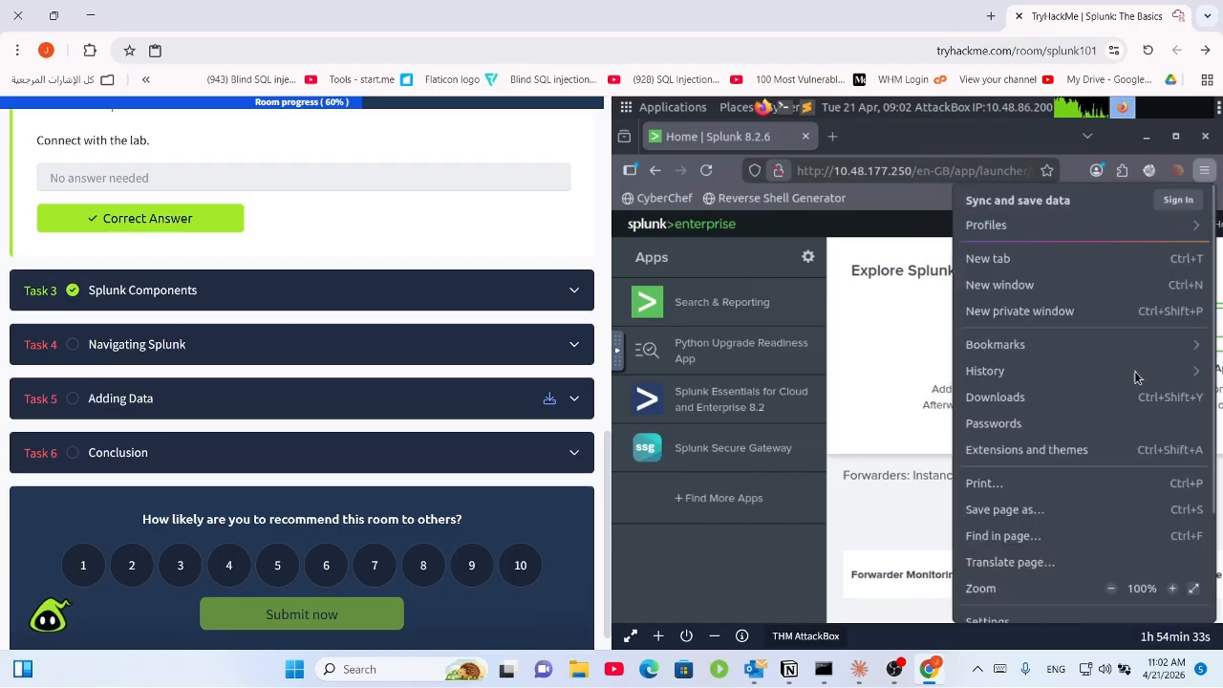
left_click(1111, 589)
left_click(1111, 590)
left_click(1111, 590)
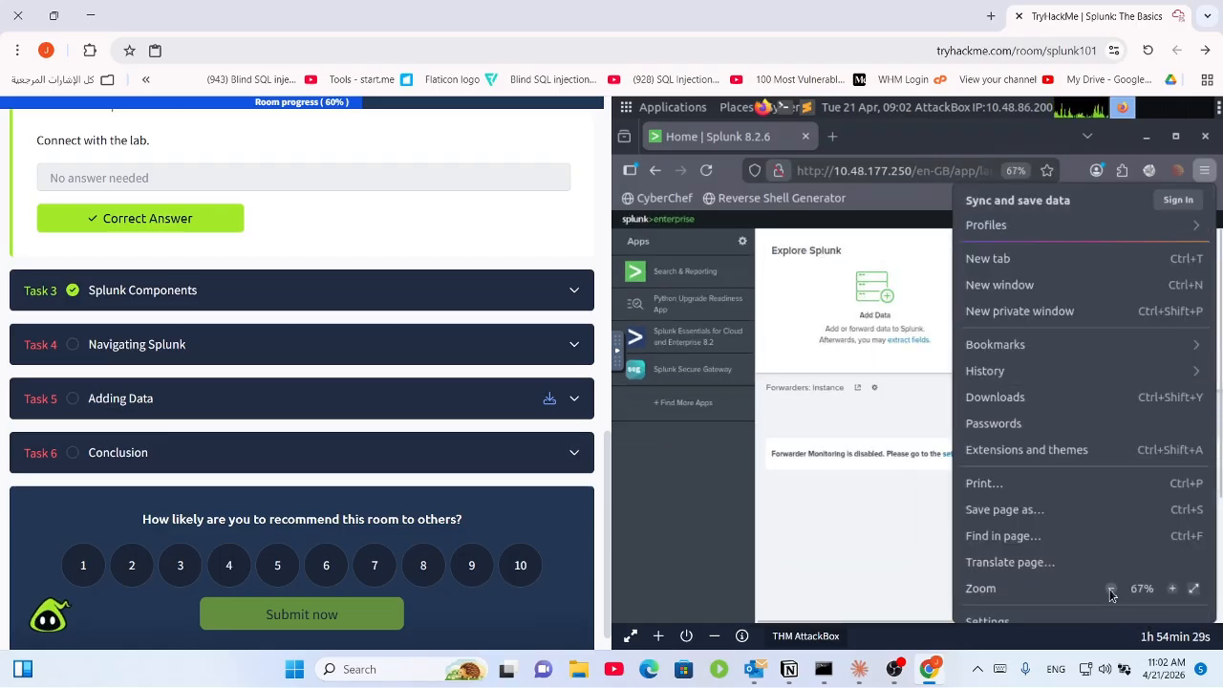
left_click(1111, 589)
left_click(1173, 590)
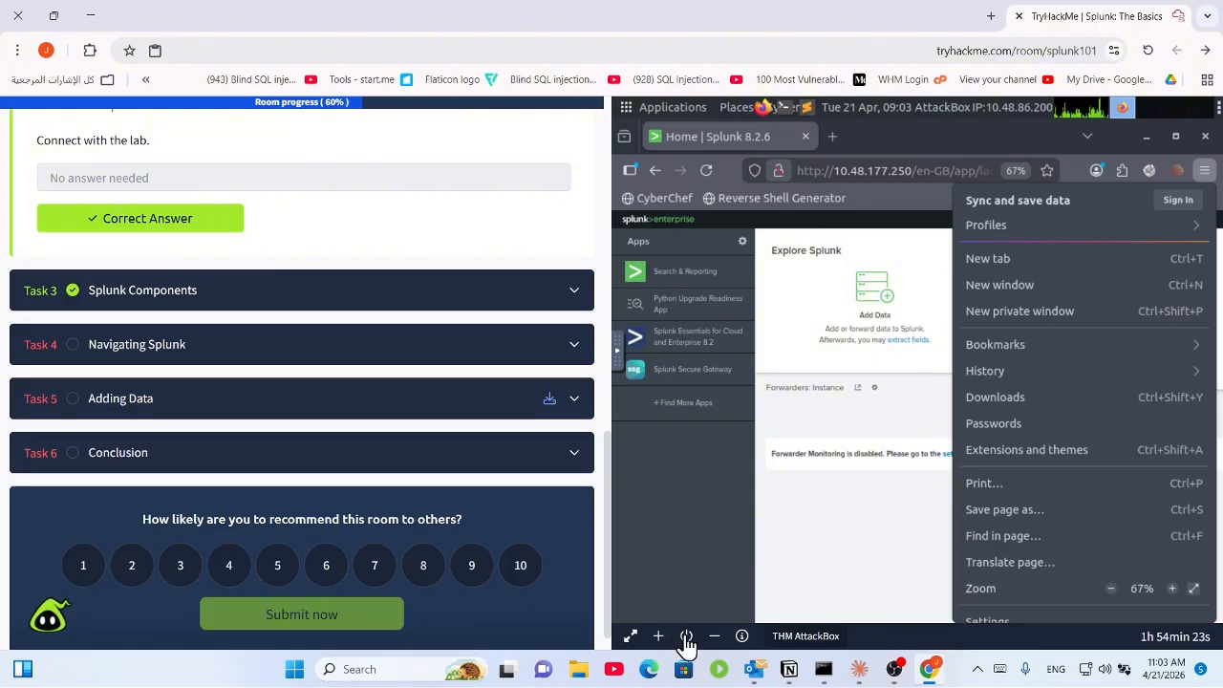
Step: Open the AttackBox full screen in its own tab and set the Splunk page's zoom to 90%
left_click(631, 637)
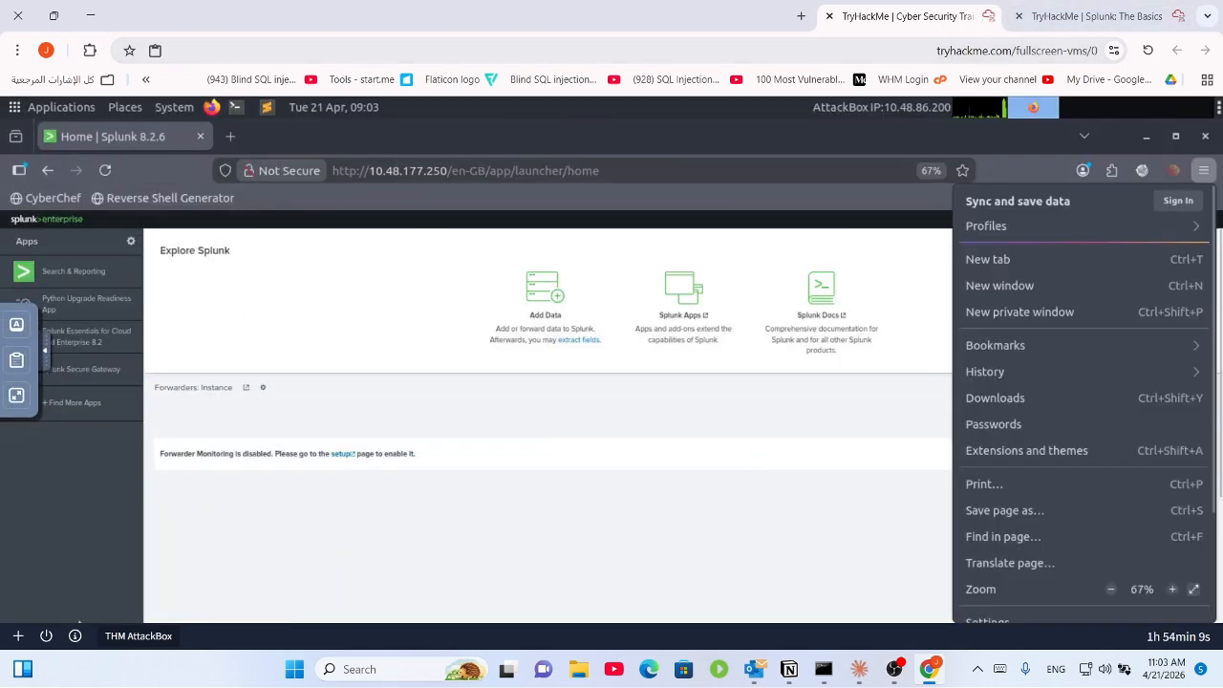
left_click(911, 485)
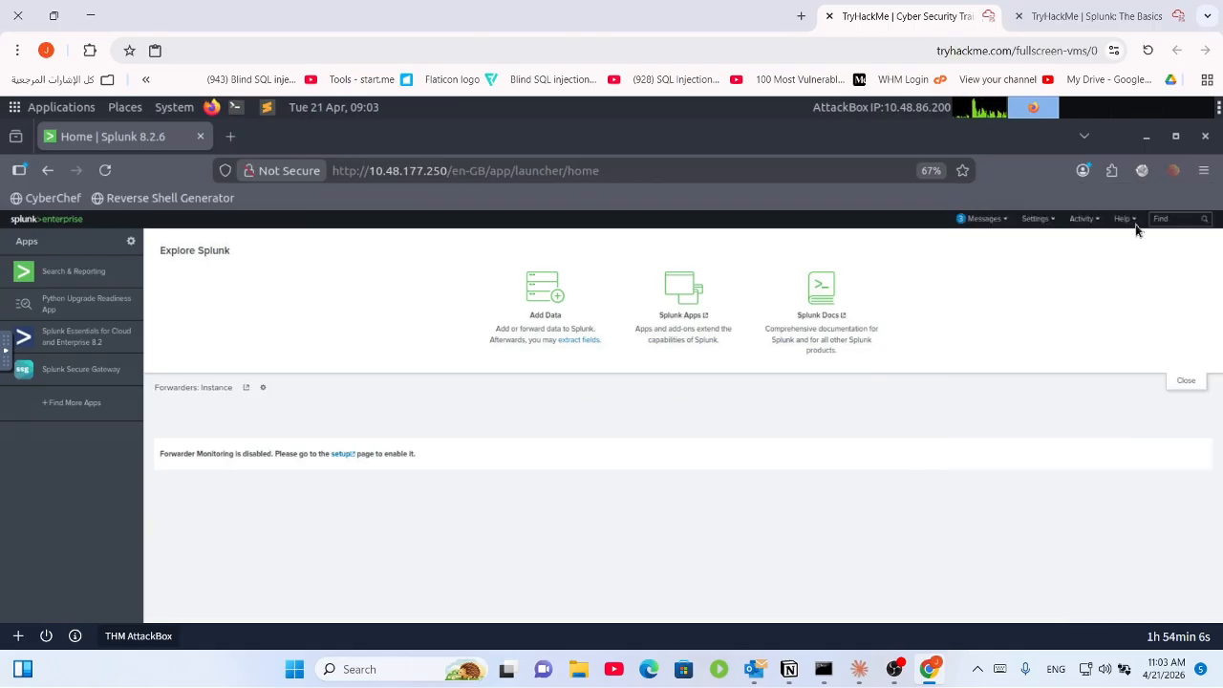
left_click(1204, 171)
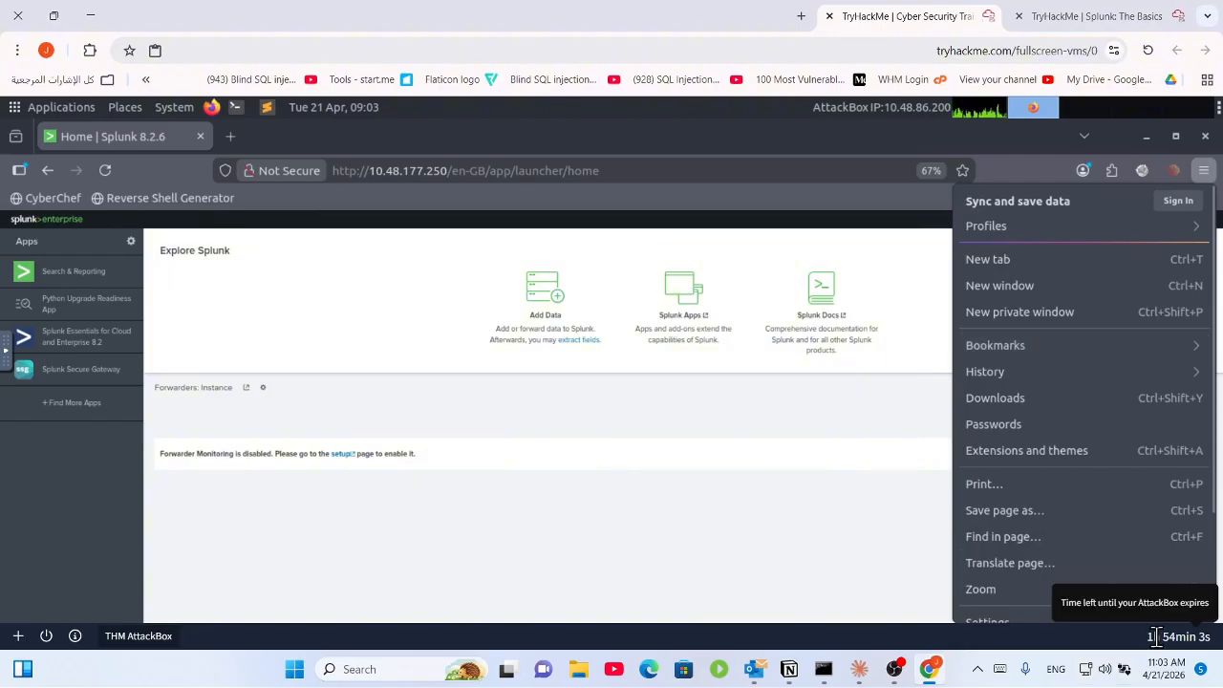
left_click(1173, 589)
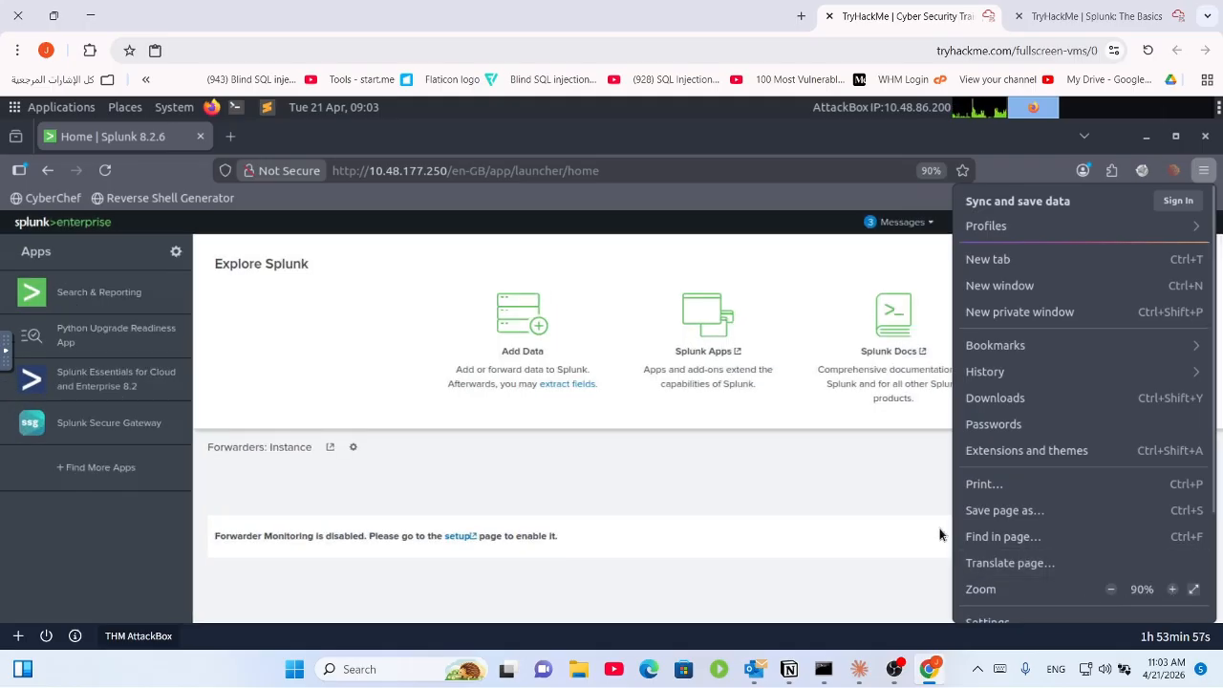
left_click(889, 495)
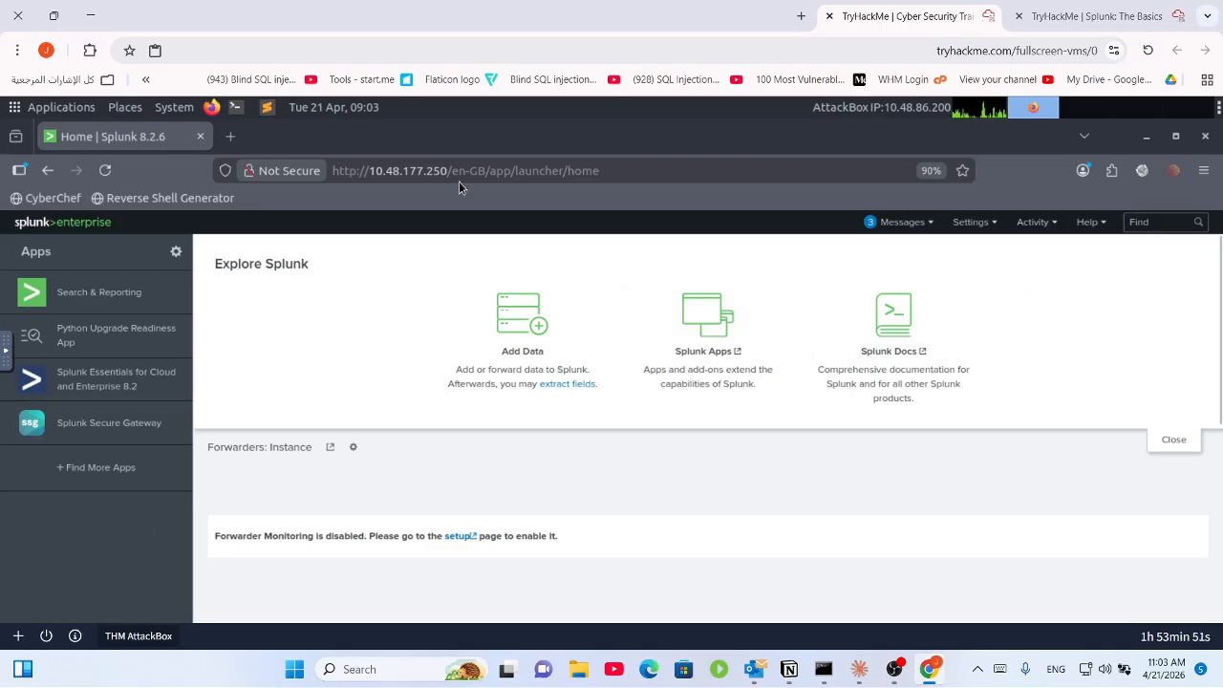
left_click_drag(432, 170, 386, 170)
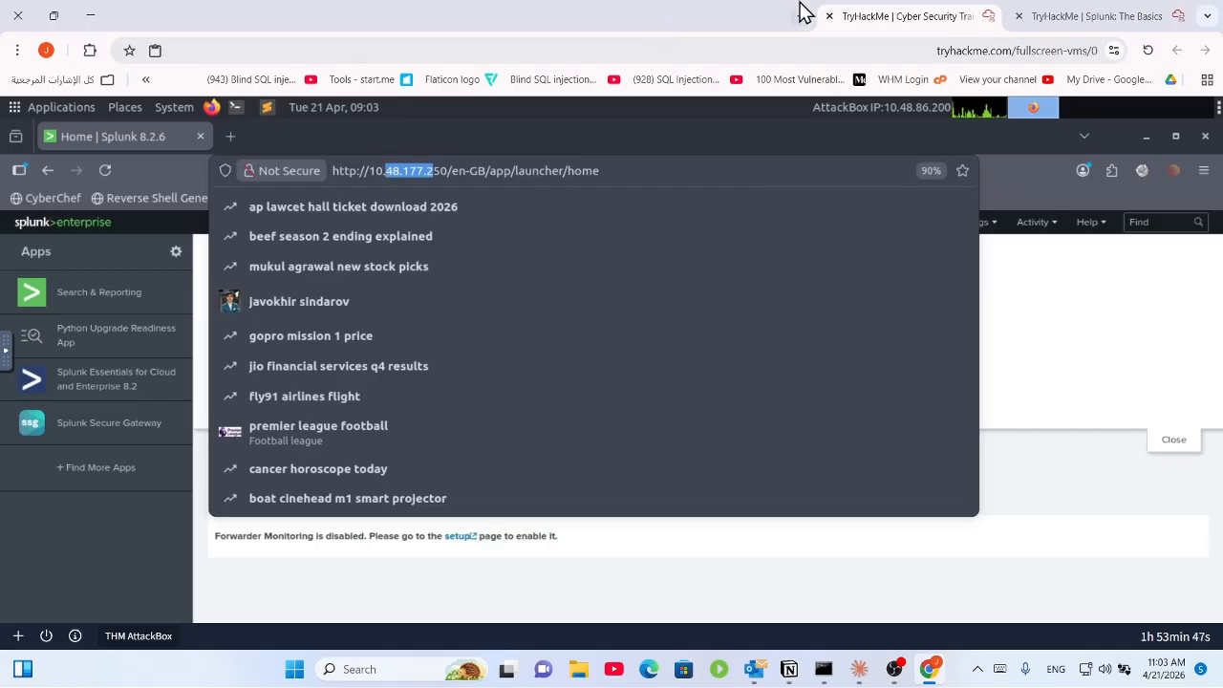
Step: Return to the Splunk: The Basics room, expand Task 3 Splunk Components, and read its opening paragraph on the three components
left_click(1158, 13)
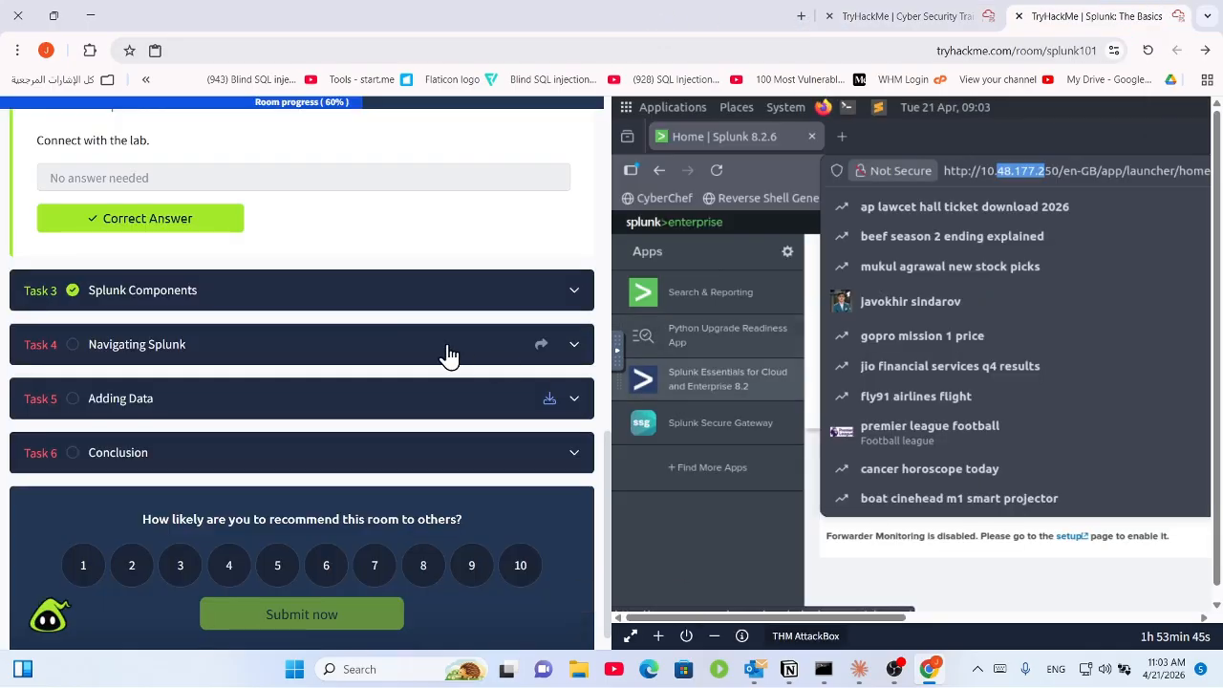
left_click(373, 292)
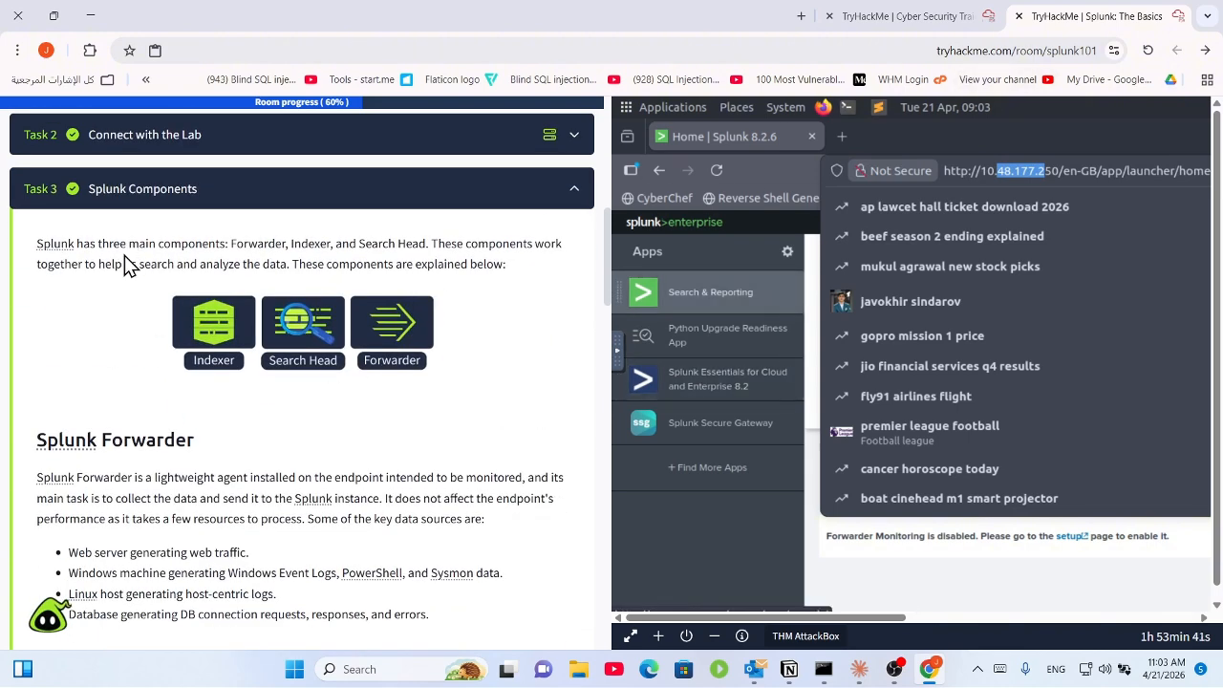
left_click_drag(274, 244, 406, 239)
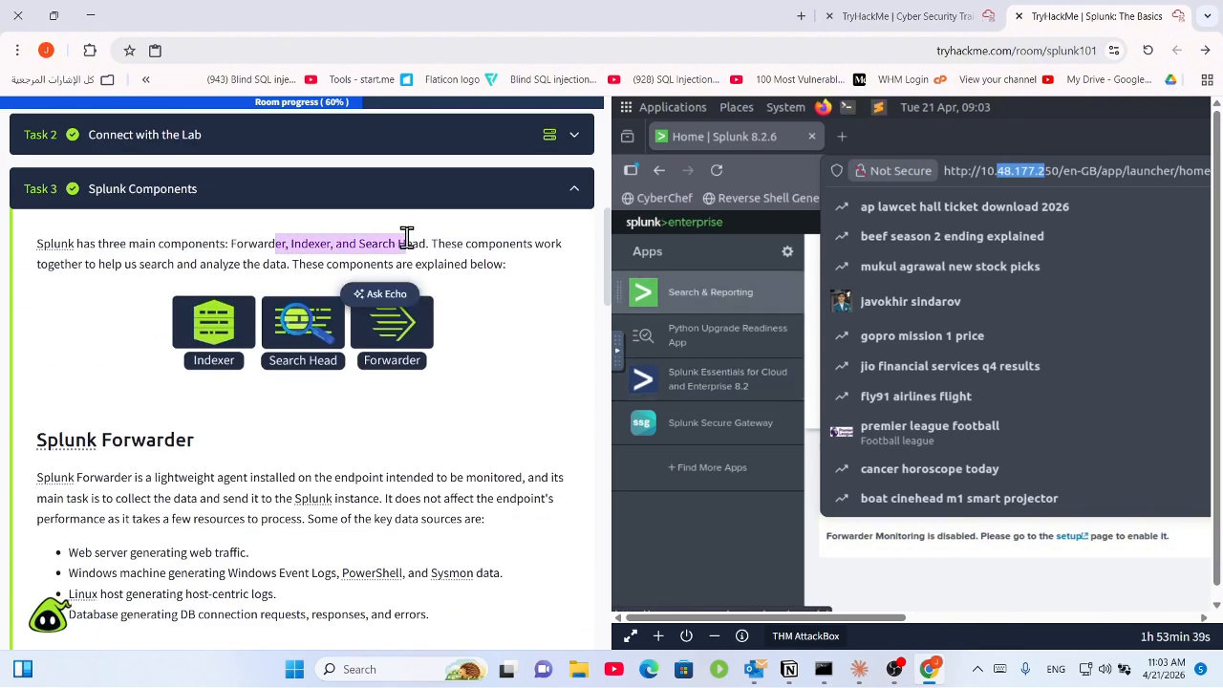
left_click(406, 239)
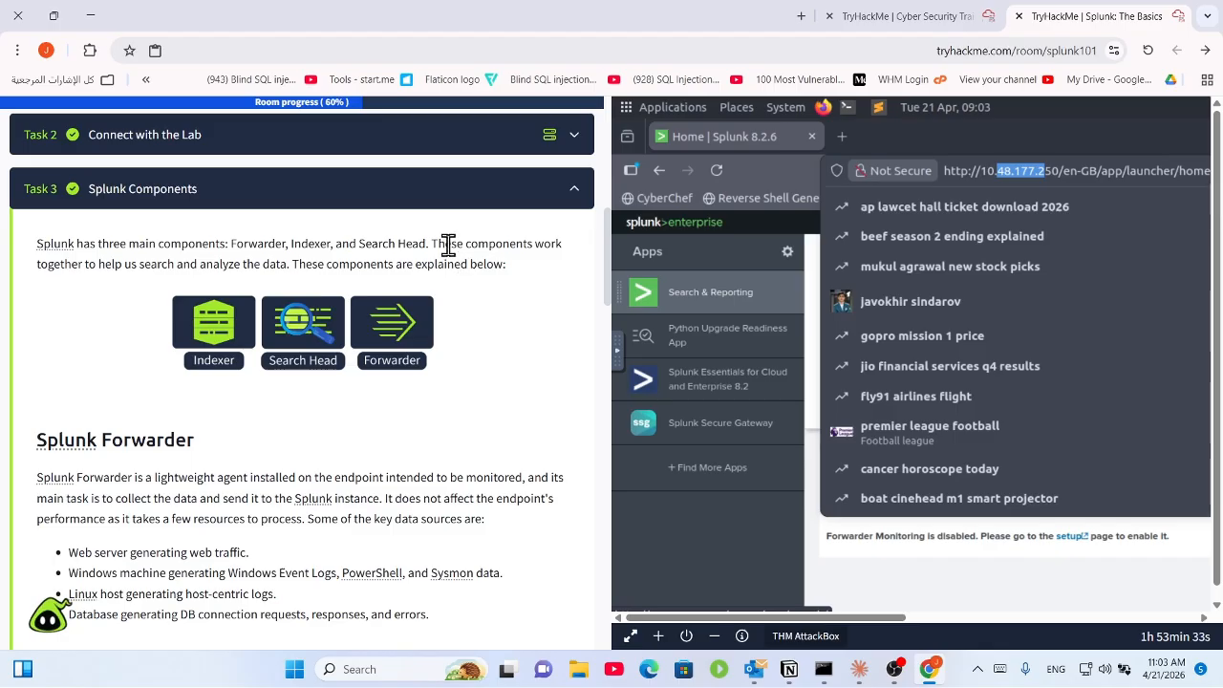
left_click_drag(444, 244, 514, 277)
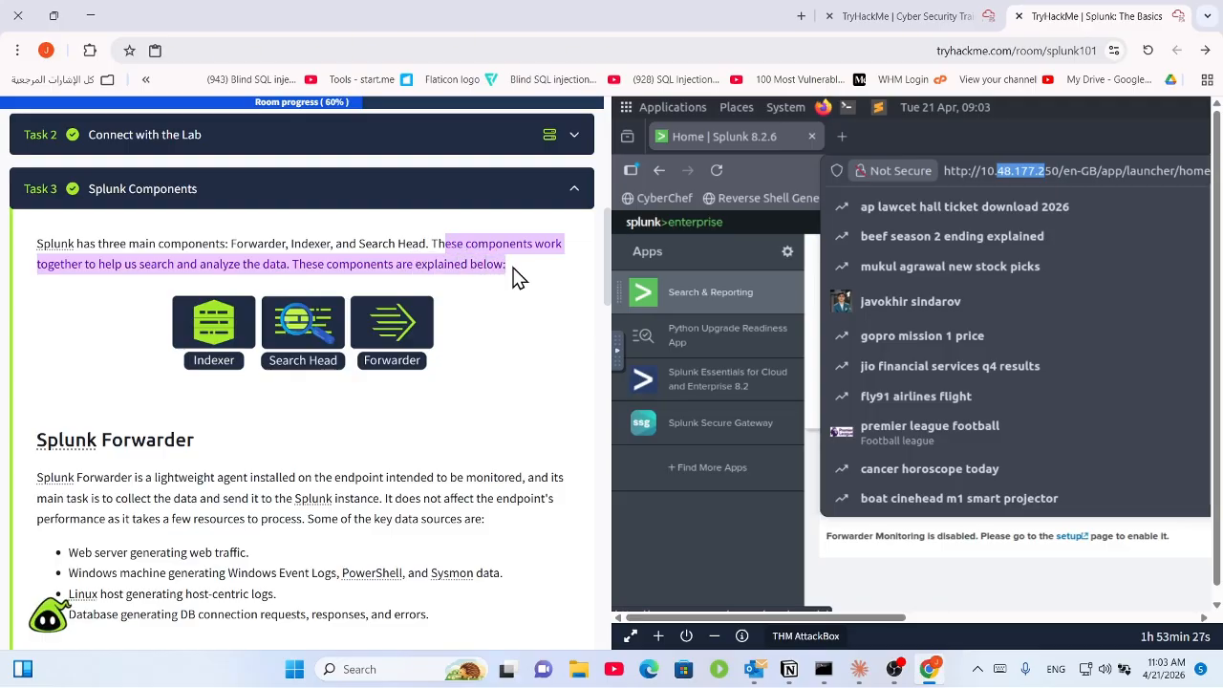
left_click(513, 277)
Step: Read the Splunk Forwarder section, highlighting the agent's role, its effect on endpoint performance, and the list of key data sources
scroll(513, 277, "down", 3)
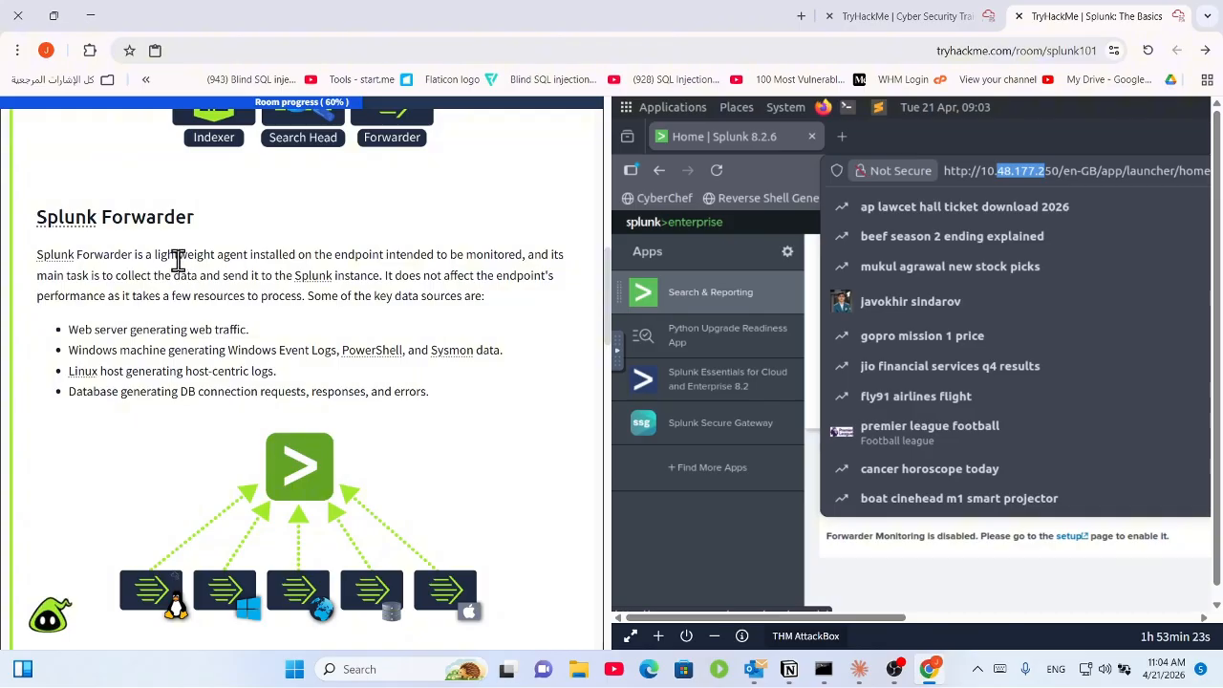
left_click_drag(178, 254, 441, 258)
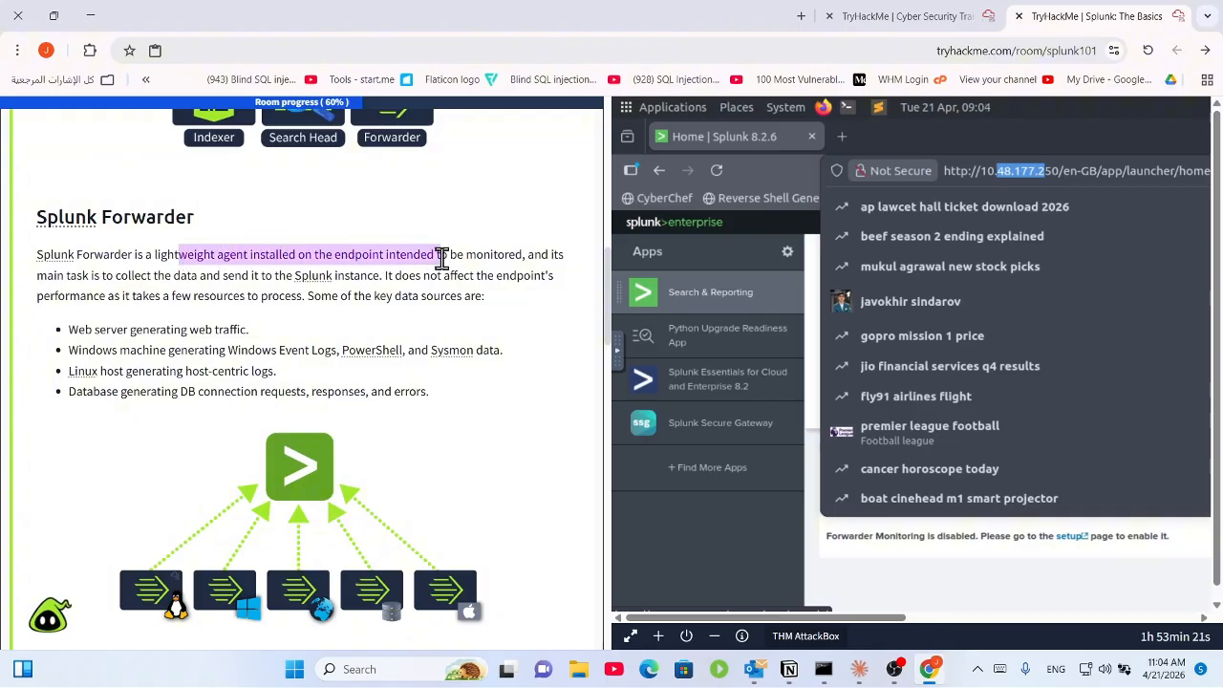
left_click(433, 254)
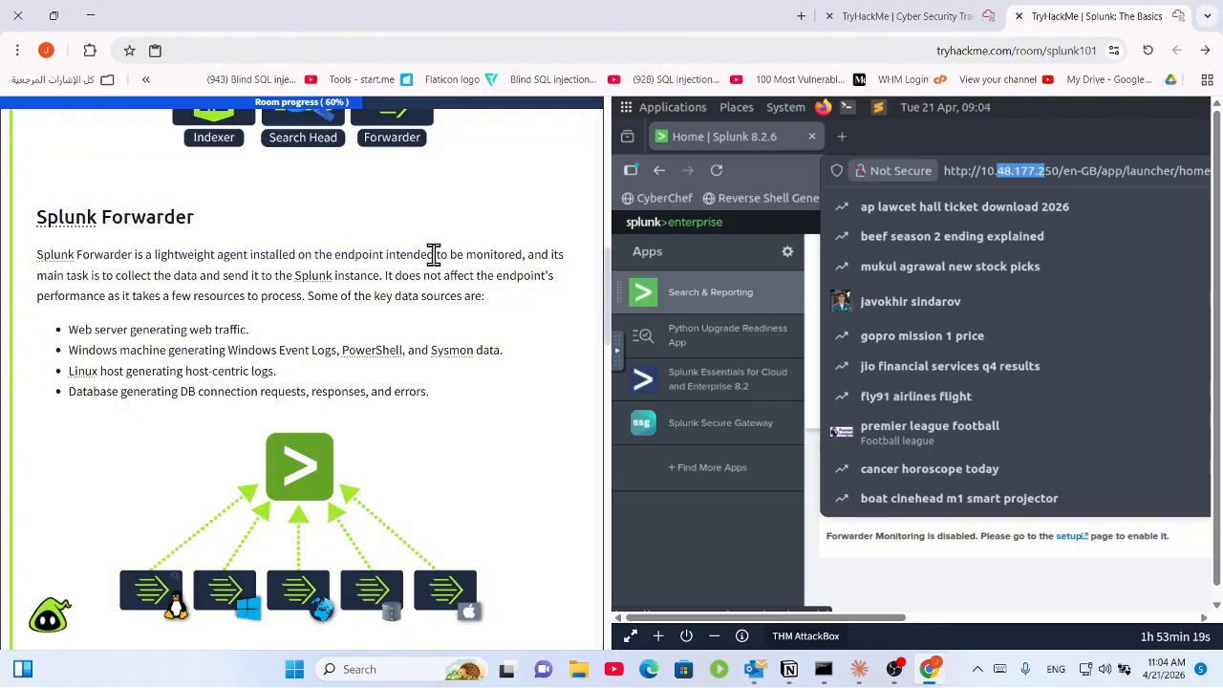
left_click_drag(431, 255, 283, 269)
left_click(275, 270)
left_click_drag(386, 275, 497, 298)
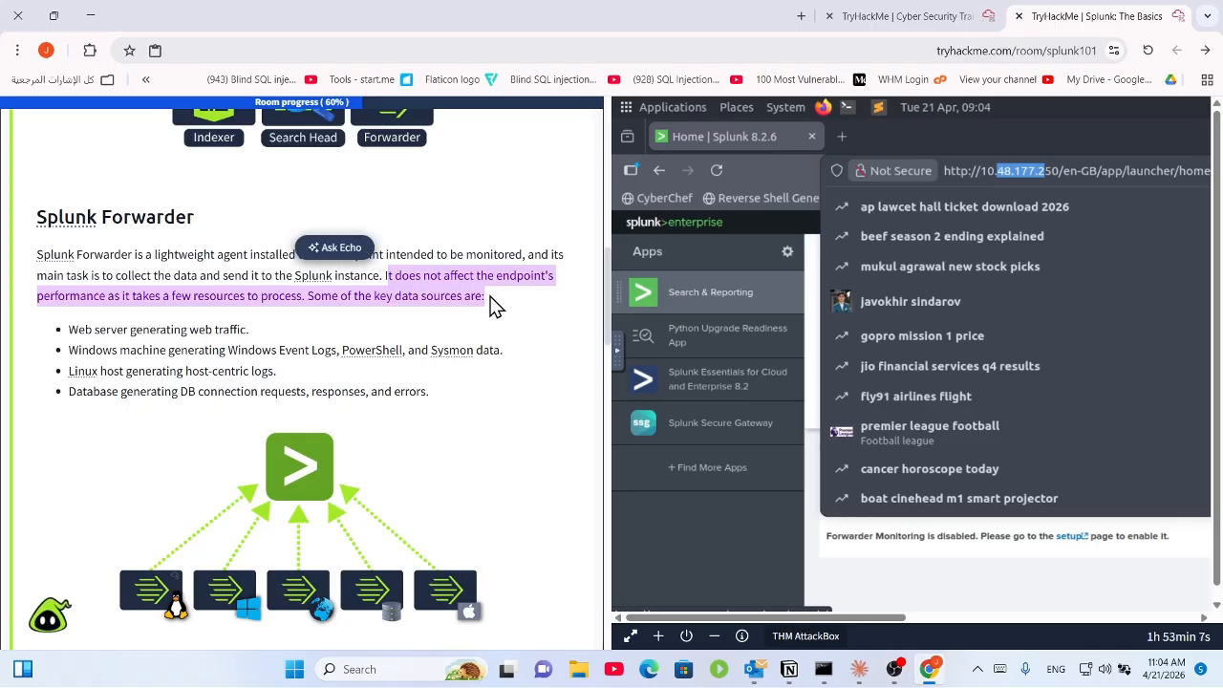
left_click(489, 297)
left_click_drag(463, 296, 336, 297)
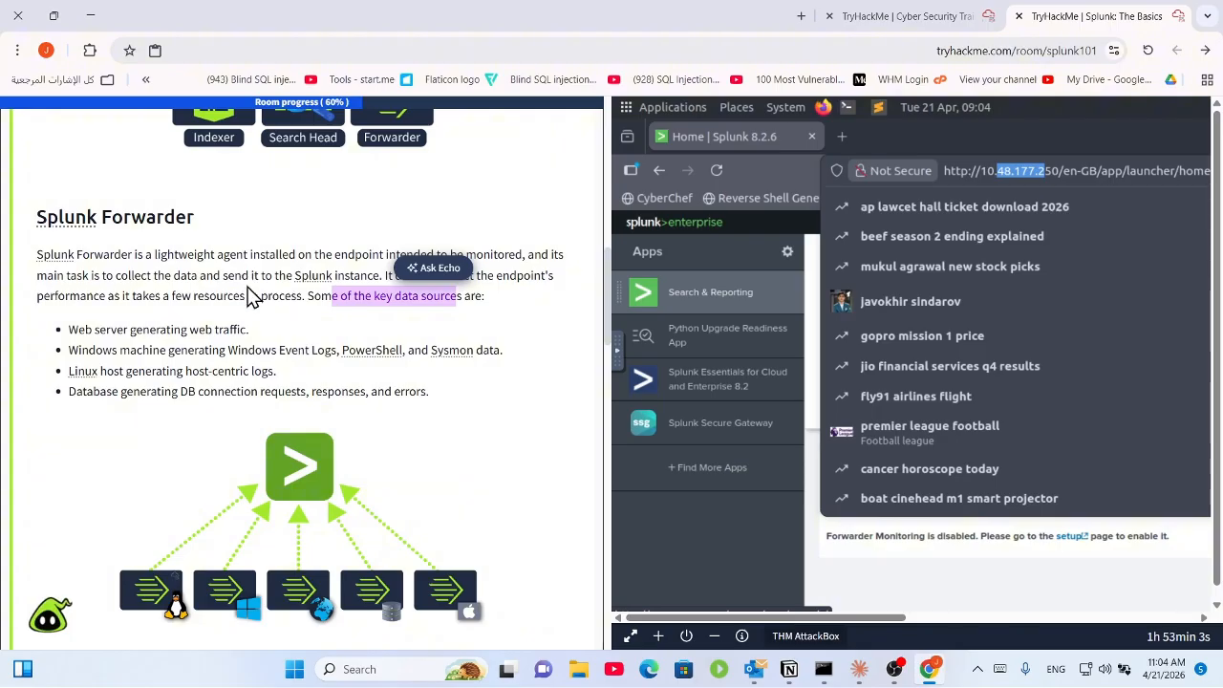
left_click(249, 286)
left_click_drag(93, 335, 205, 350)
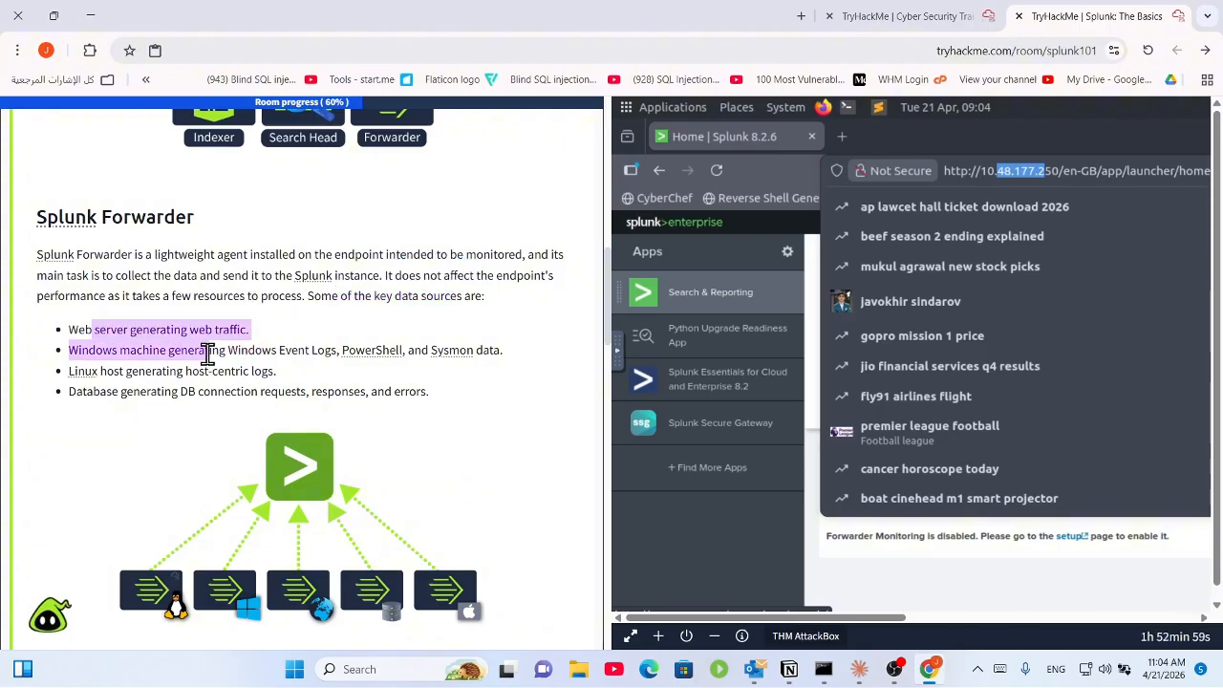
left_click(271, 371)
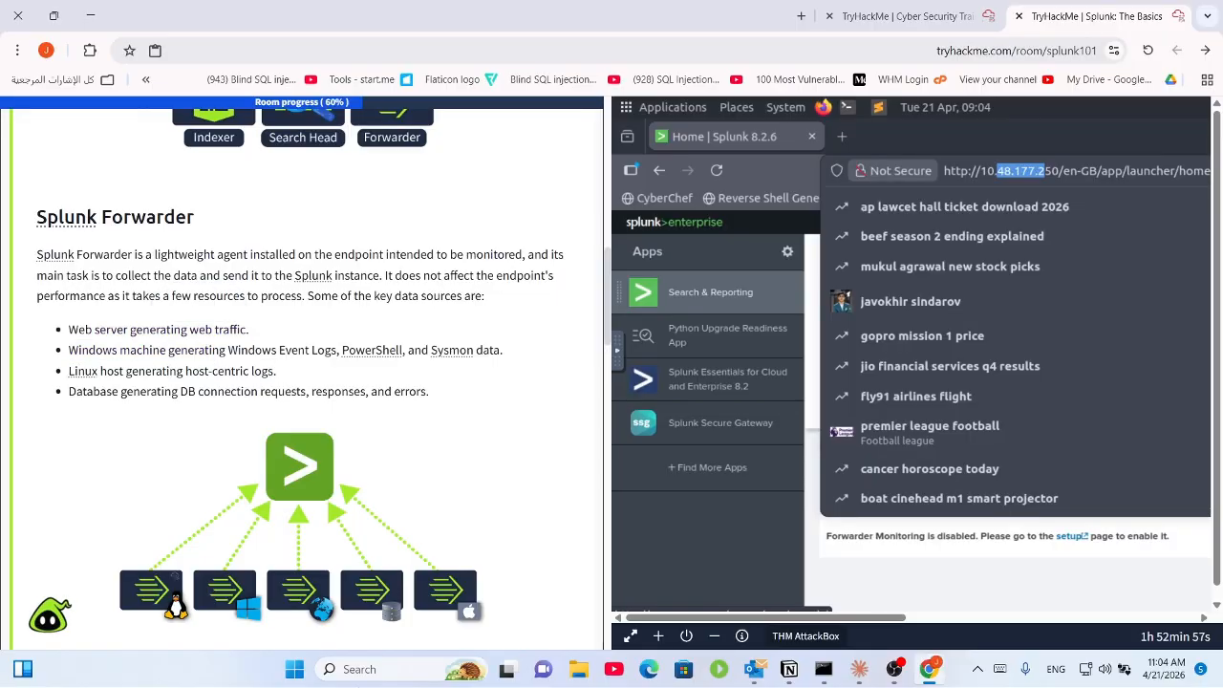
Step: Find and launch VMware Workstation Pro on the Windows host
left_click(352, 672)
type("vm")
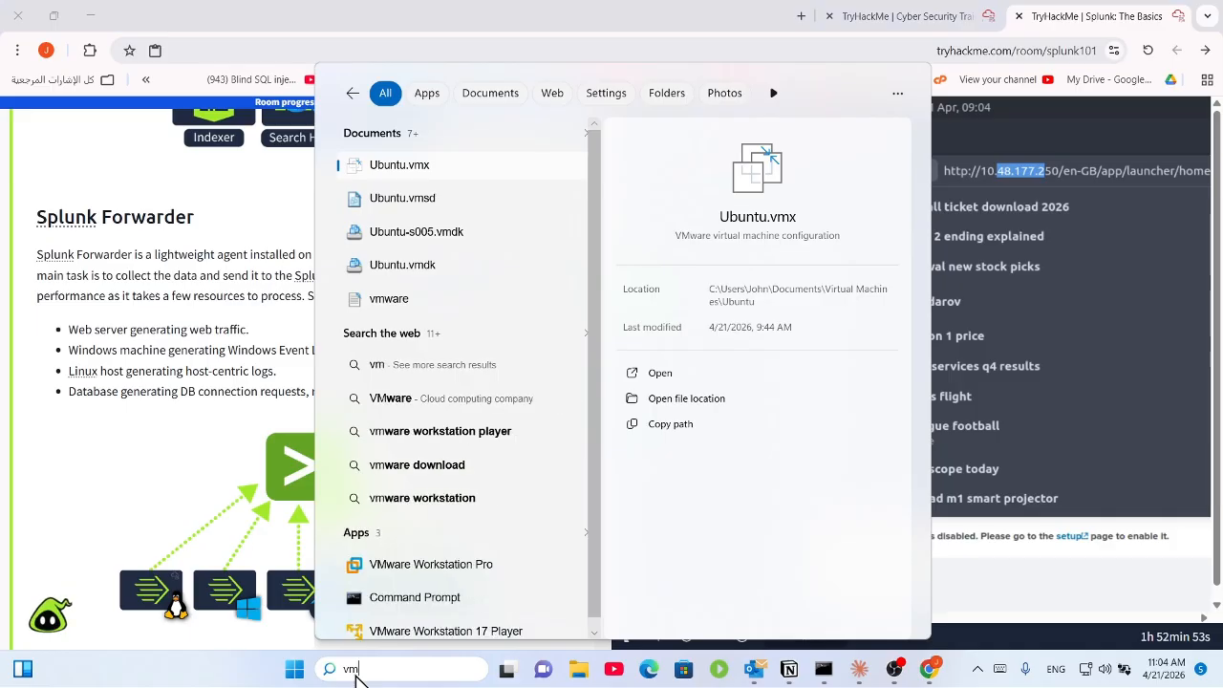
left_click(394, 565)
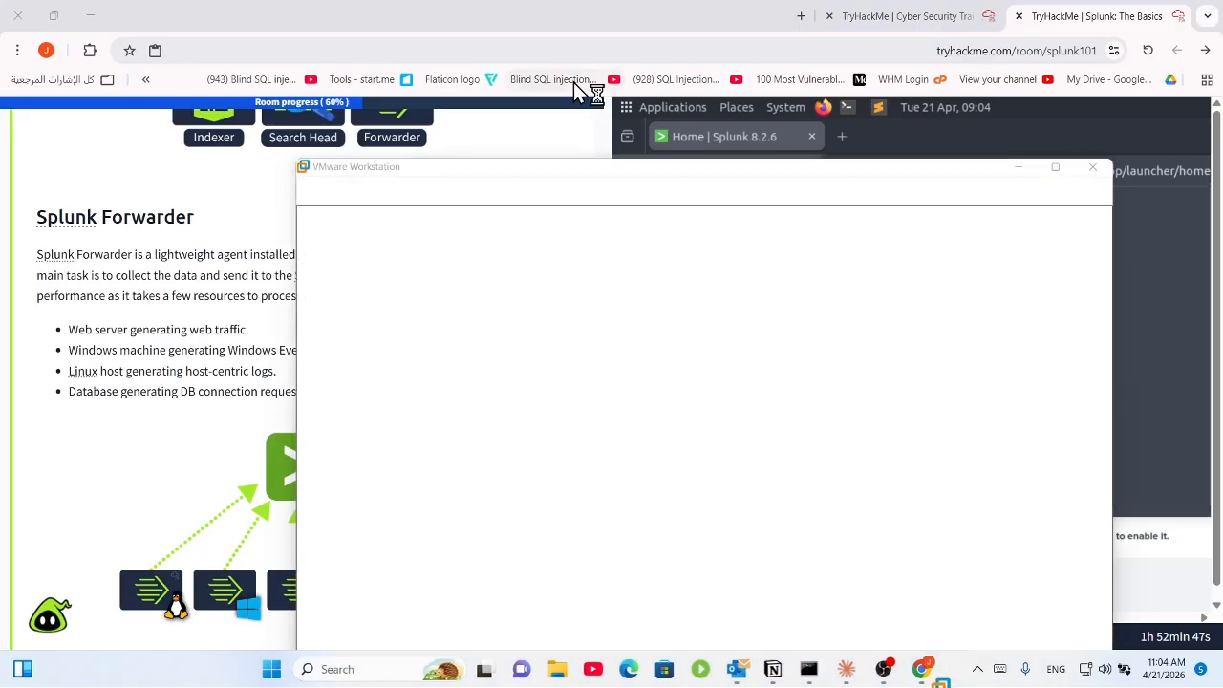
Step: Show the virtual machine library and open the Windows 7 x64 PC A entry, minimizing VMware Workstation after viewing it
left_click(371, 191)
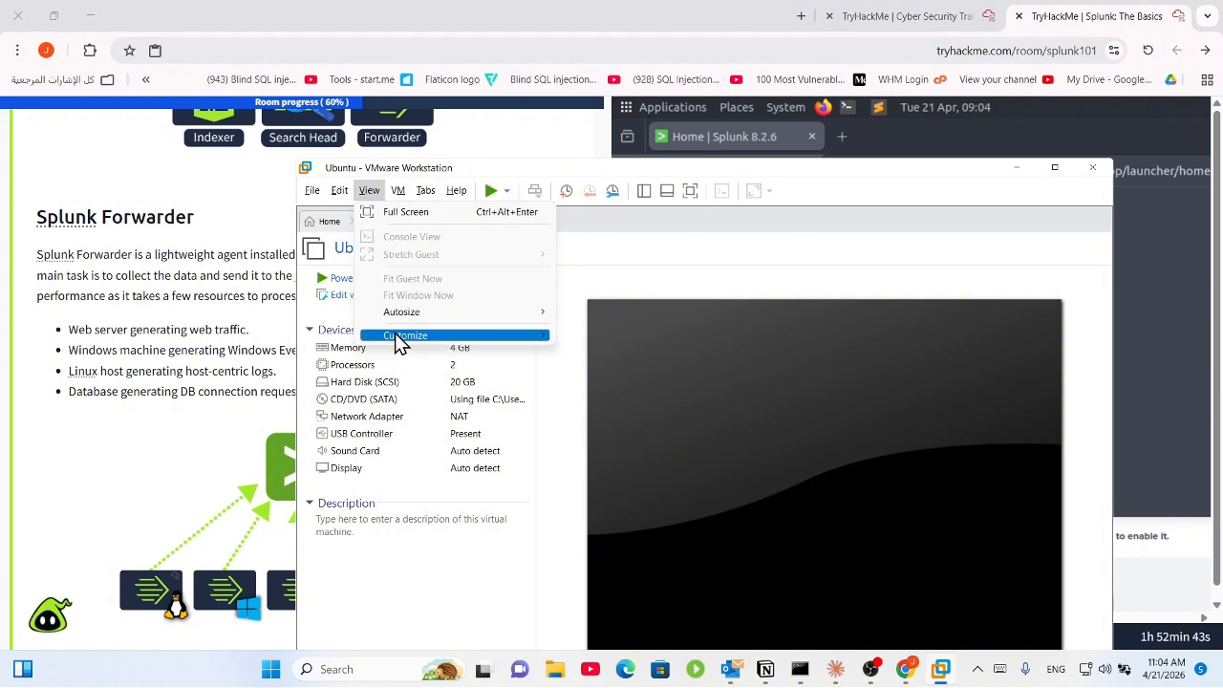
mouse_move(395, 334)
left_click(629, 334)
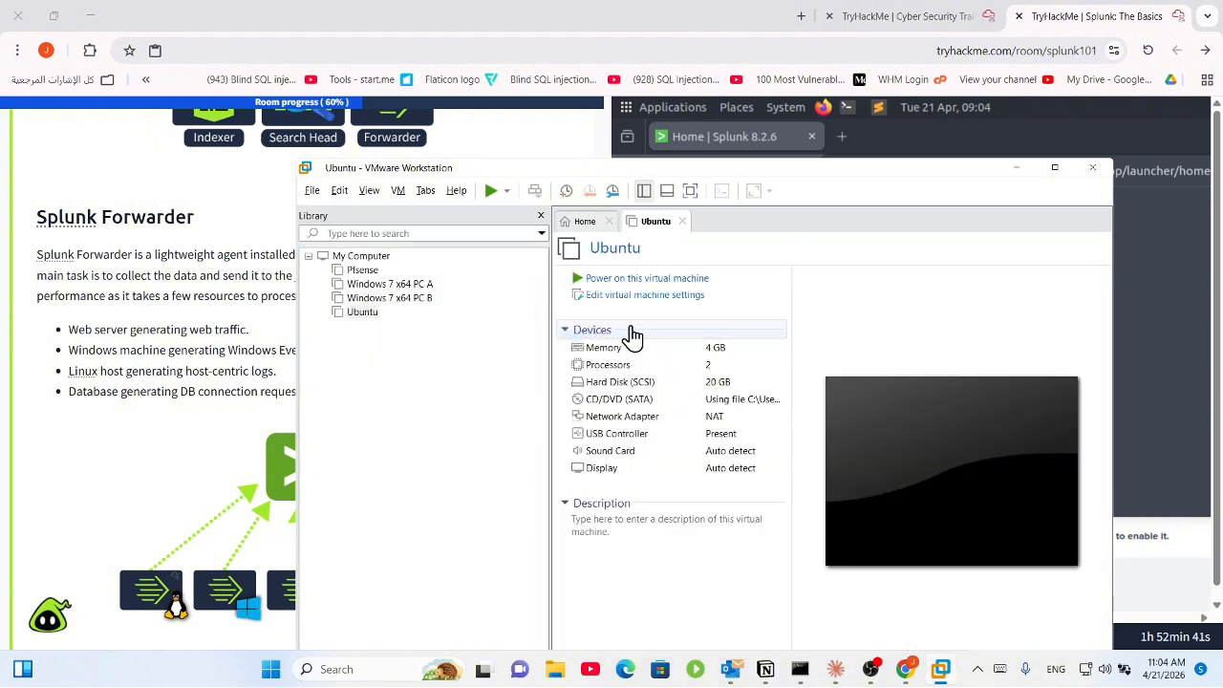
left_click(377, 286)
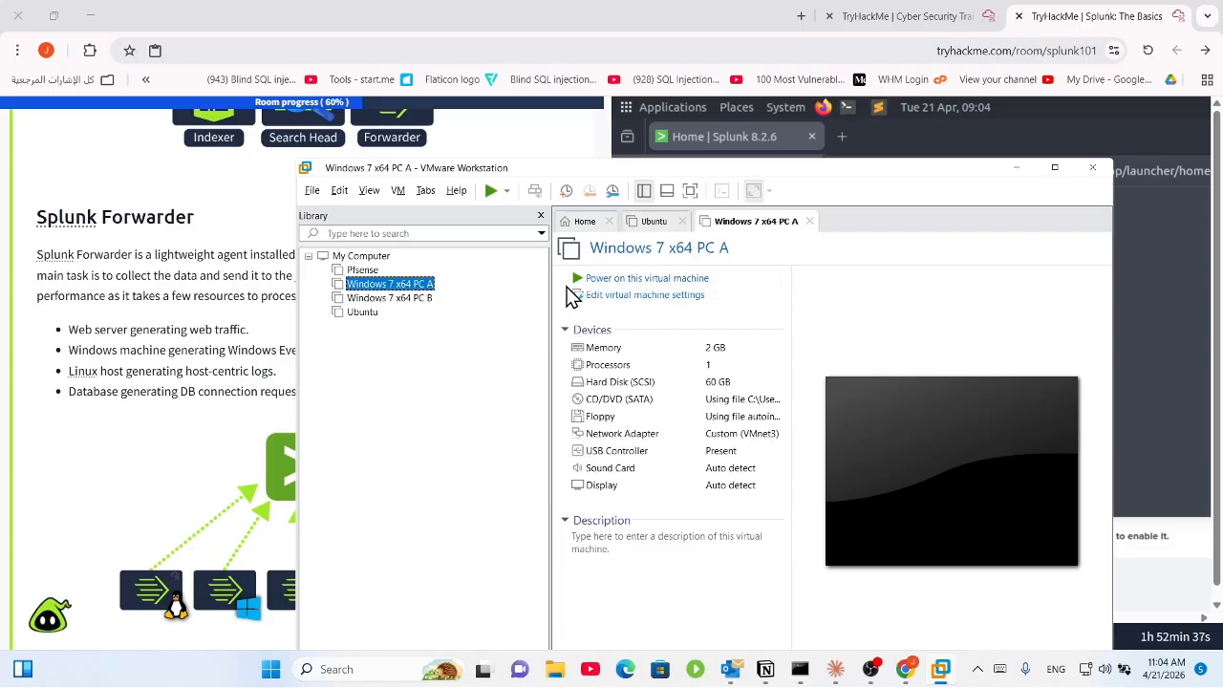
left_click(1020, 170)
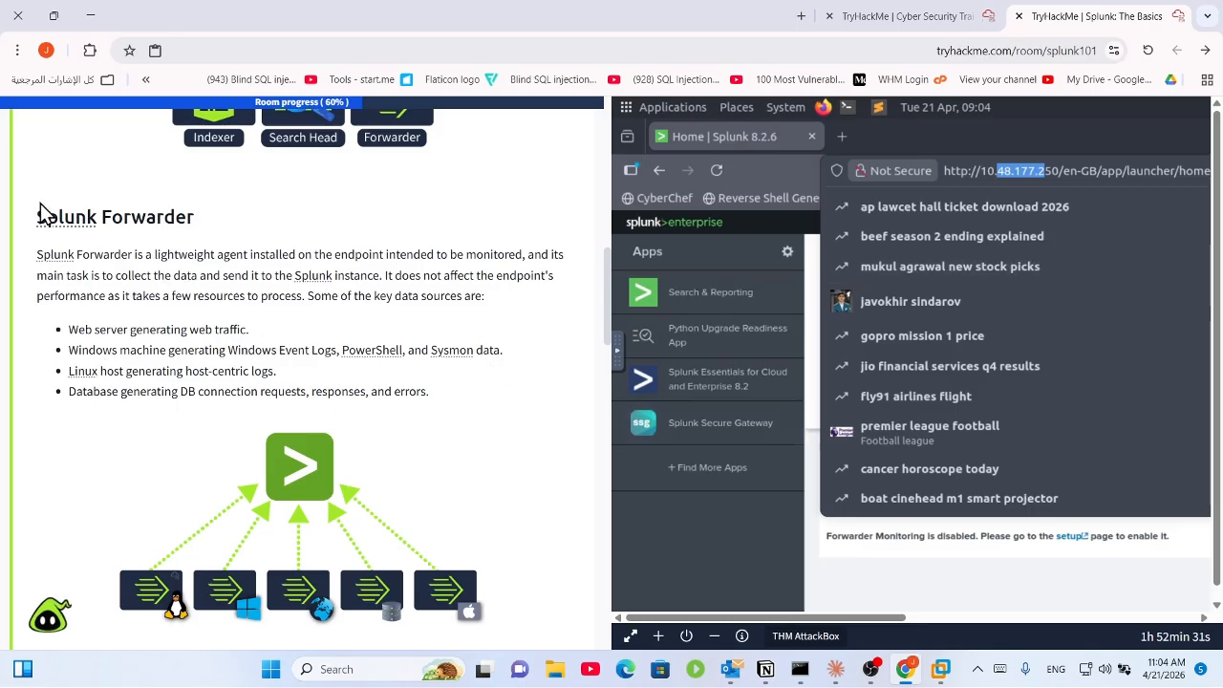
Step: Review the Splunk Forwarder heading, description, and data-collection diagram in Task 3, continuing down to the Splunk Indexer section
left_click_drag(174, 253, 224, 255)
left_click_drag(192, 214, 43, 194)
left_click_drag(36, 251, 152, 246)
left_click(216, 245)
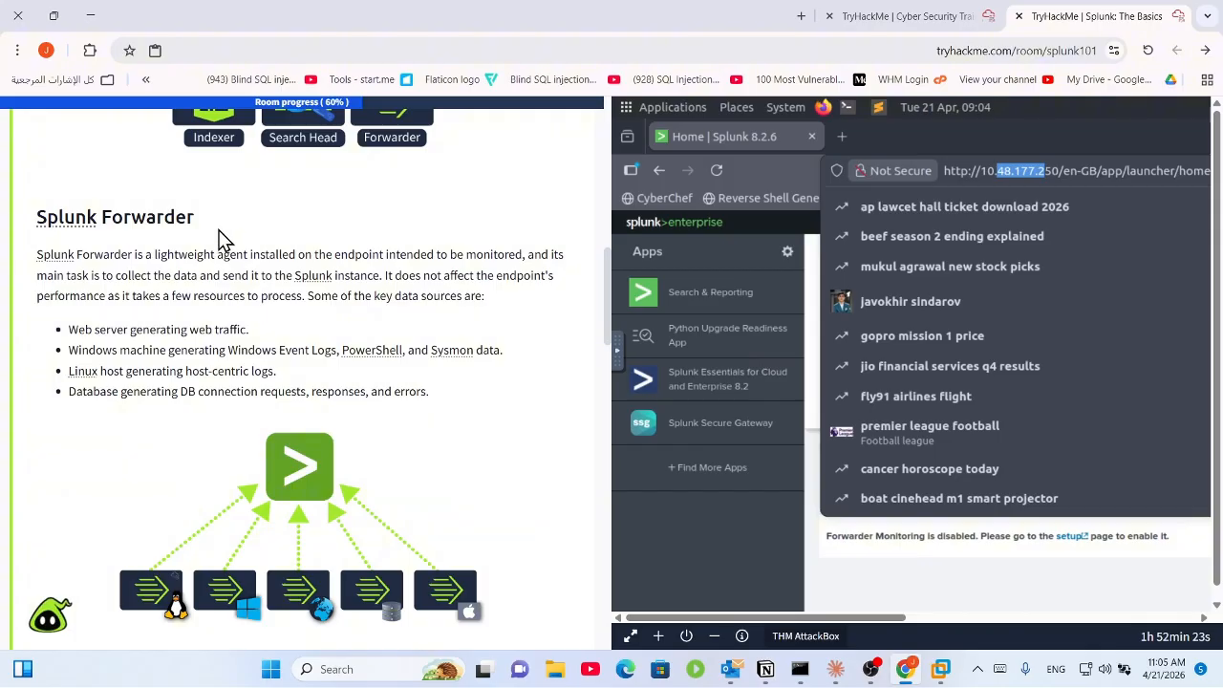
left_click_drag(216, 223, 87, 220)
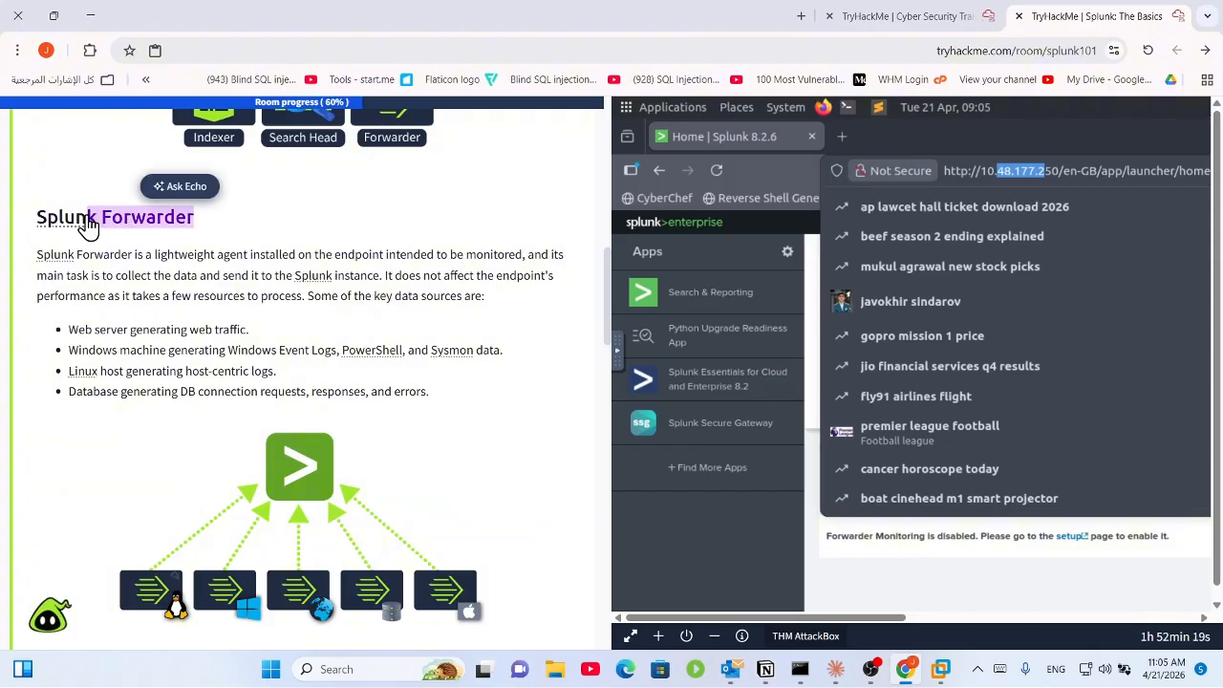
left_click(89, 227)
scroll(112, 233, "up", 4)
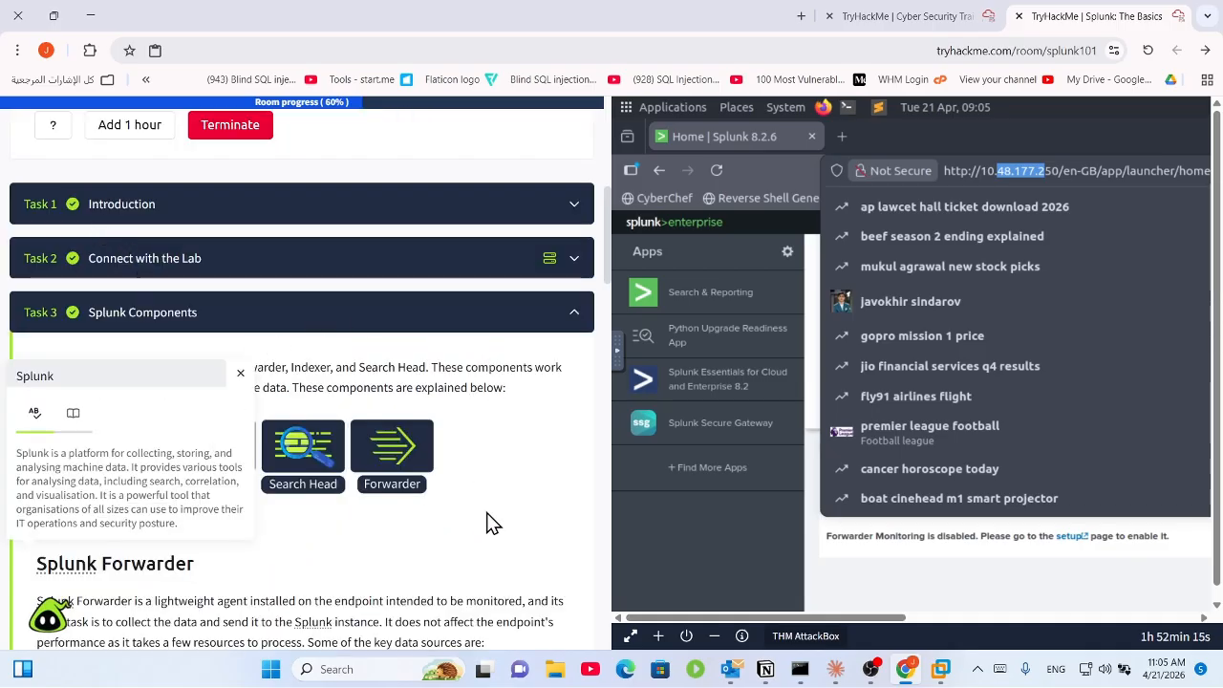
scroll(487, 513, "down", 5)
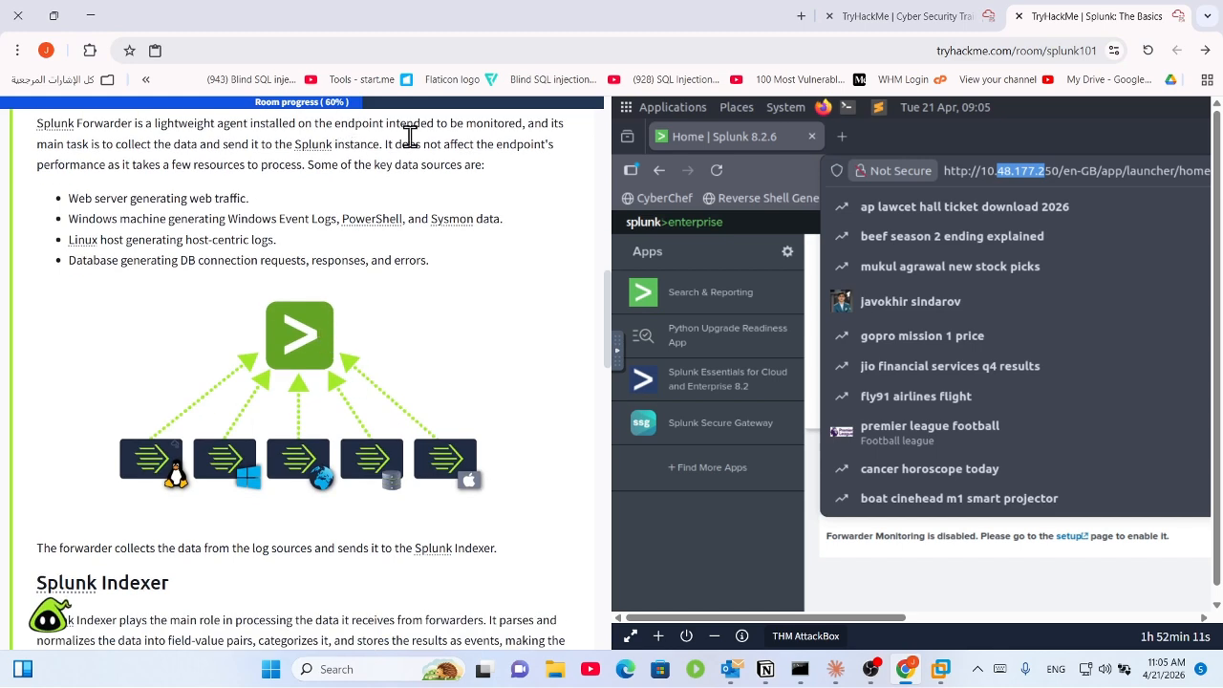
Step: Reread the Splunk Forwarder section, highlighting the endpoint performance note and the sentence about sending log-source data to the Splunk Indexer
left_click_drag(409, 136, 284, 184)
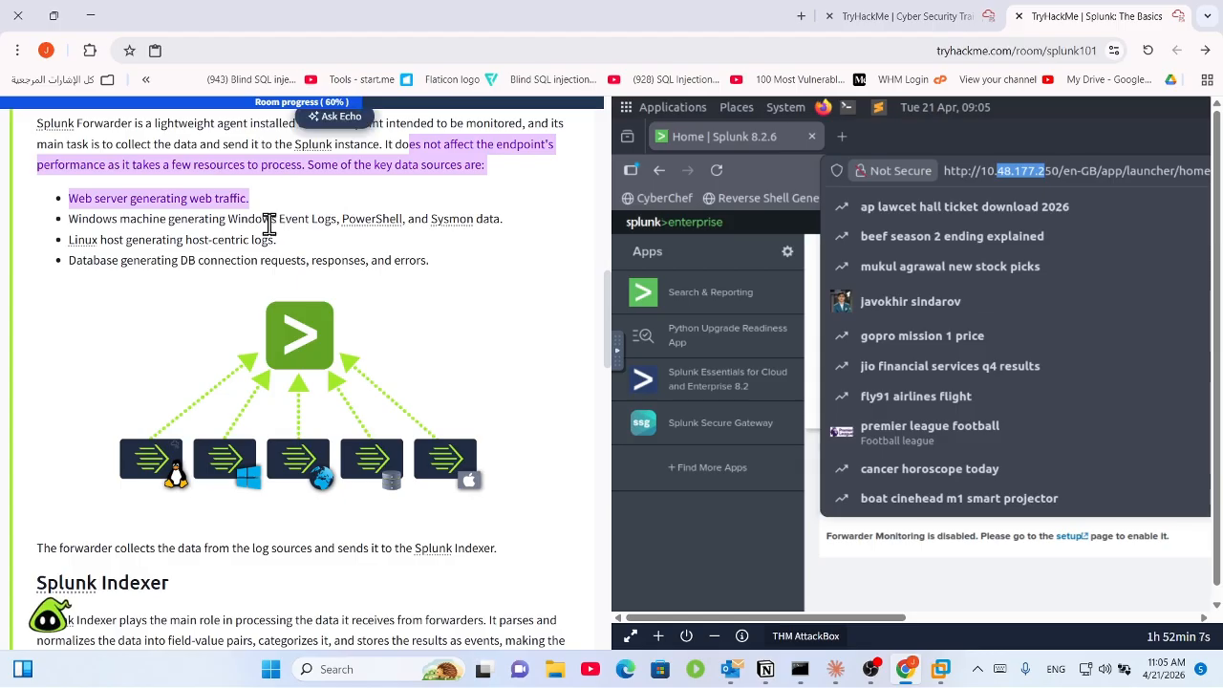
left_click(273, 241)
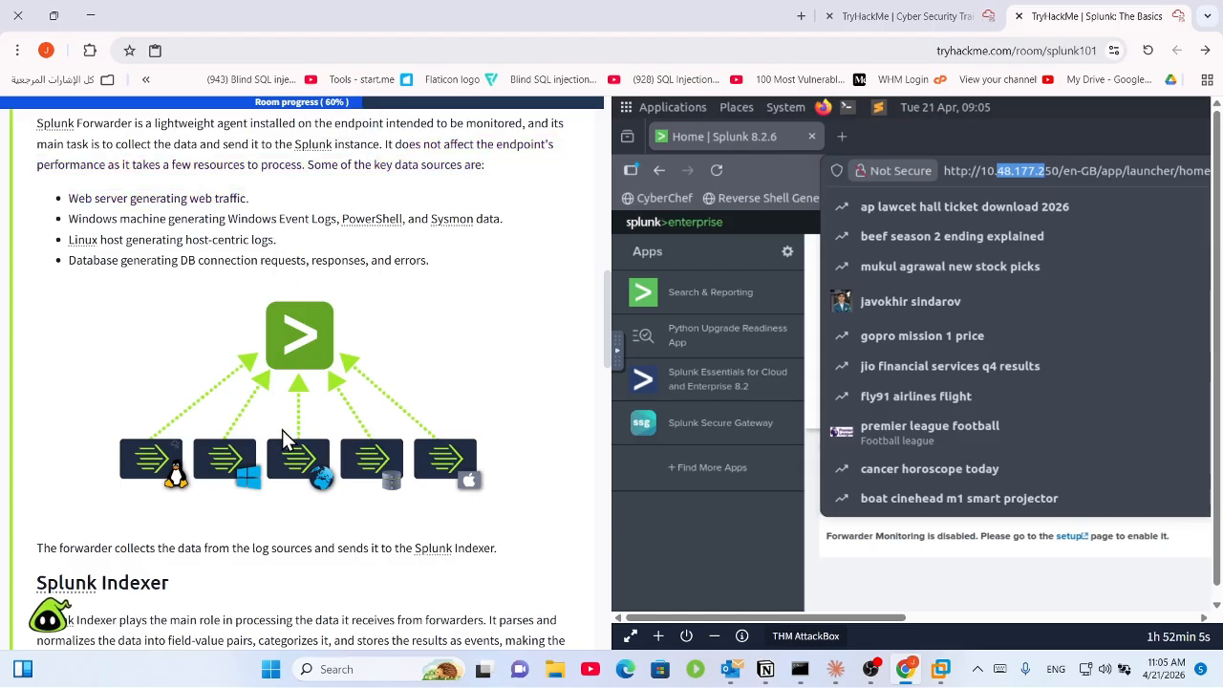
left_click_drag(218, 552, 368, 545)
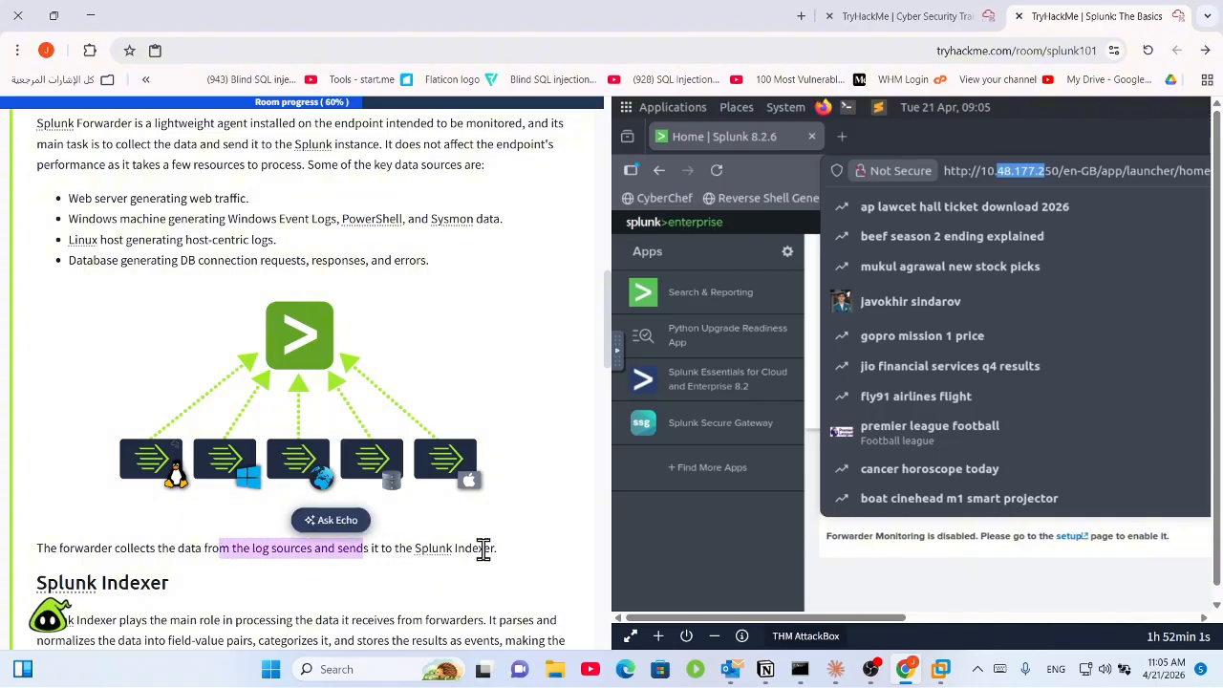
left_click_drag(497, 552, 317, 543)
left_click(317, 543)
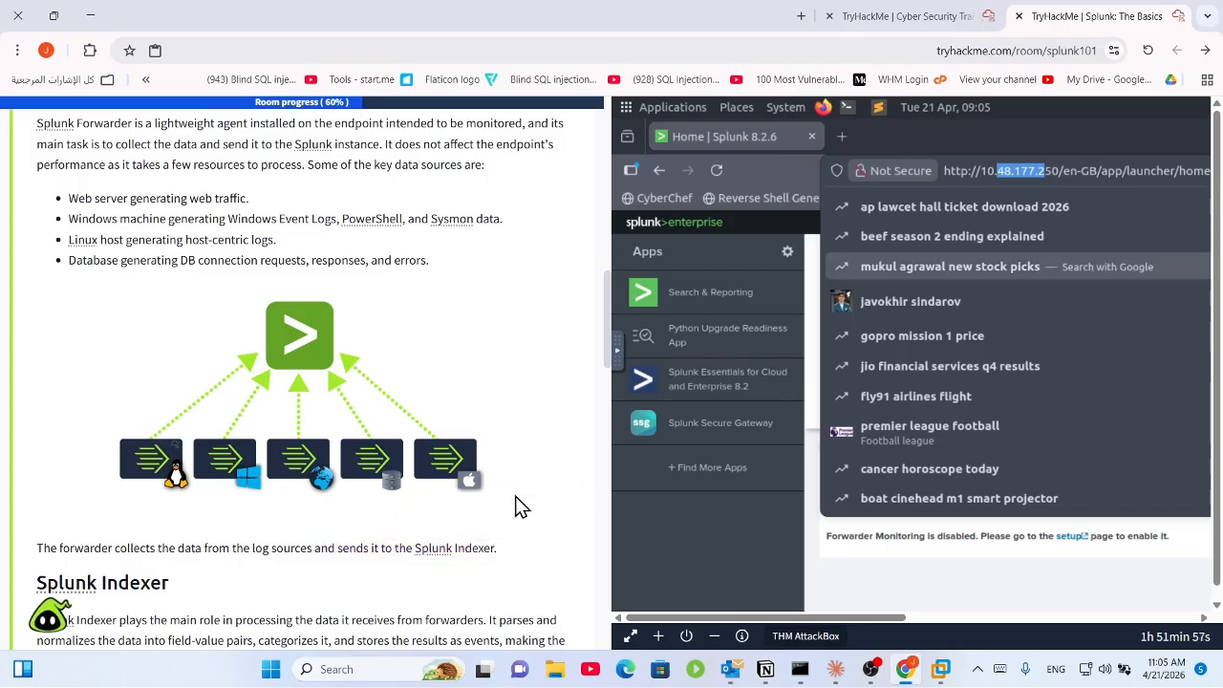
scroll(367, 541, "down", 3)
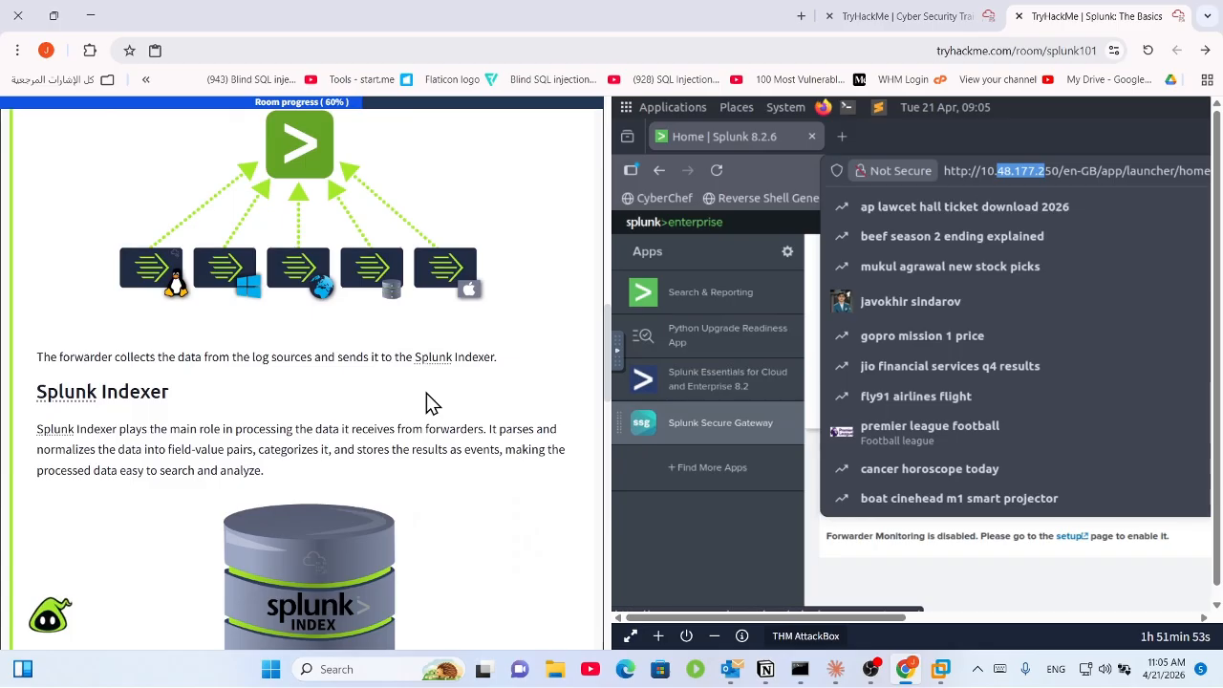
scroll(426, 393, "up", 3)
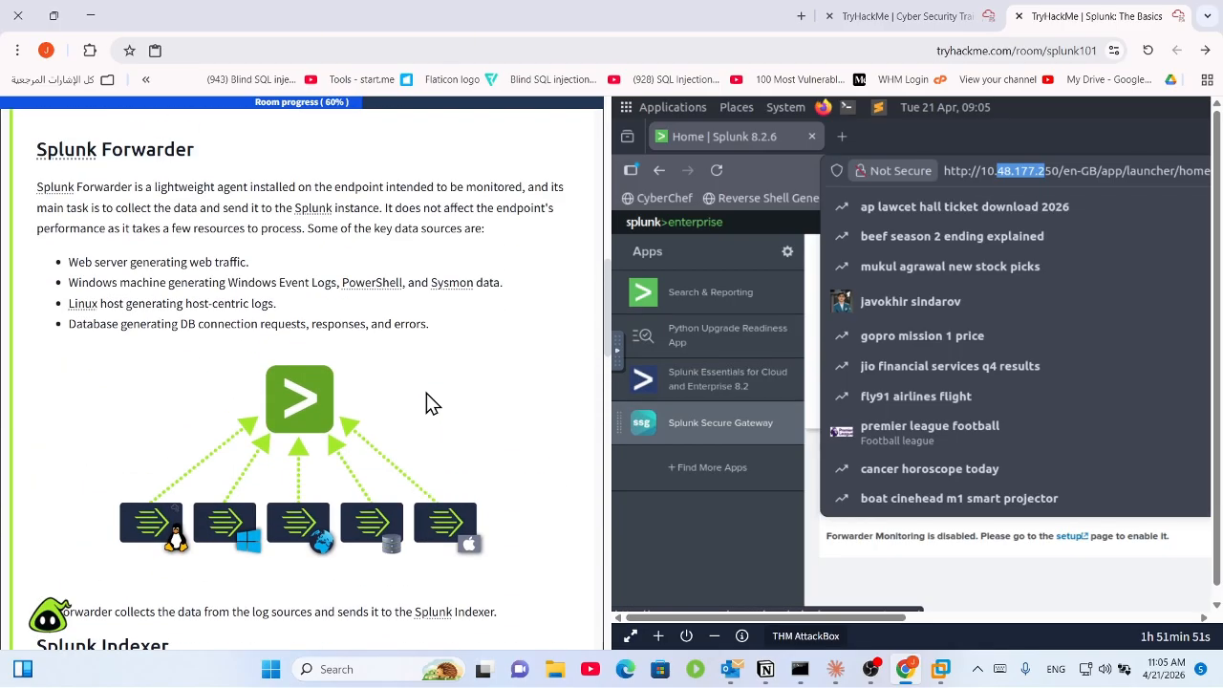
Step: Read the Splunk Indexer section, highlighting its processing role, the parsing into field-value pairs, and the storing of results as events
scroll(426, 393, "down", 3)
scroll(426, 393, "down", 1)
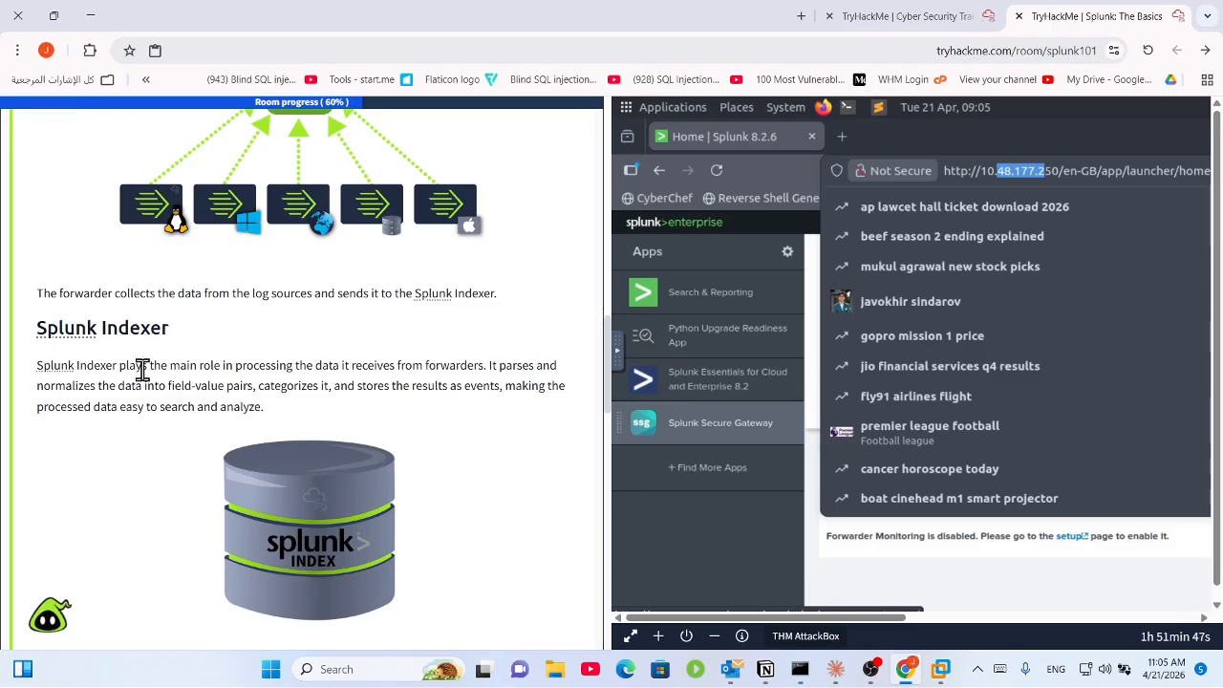
left_click_drag(141, 369, 275, 386)
left_click(323, 362)
left_click_drag(183, 390, 488, 353)
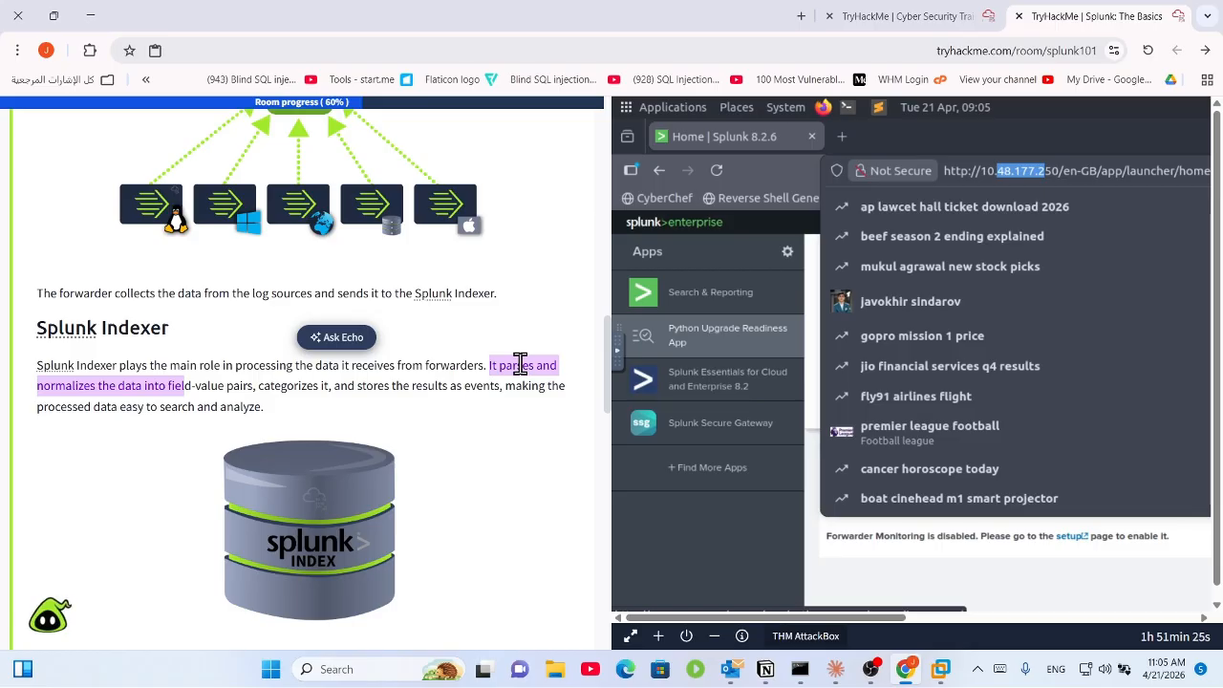
left_click(175, 386)
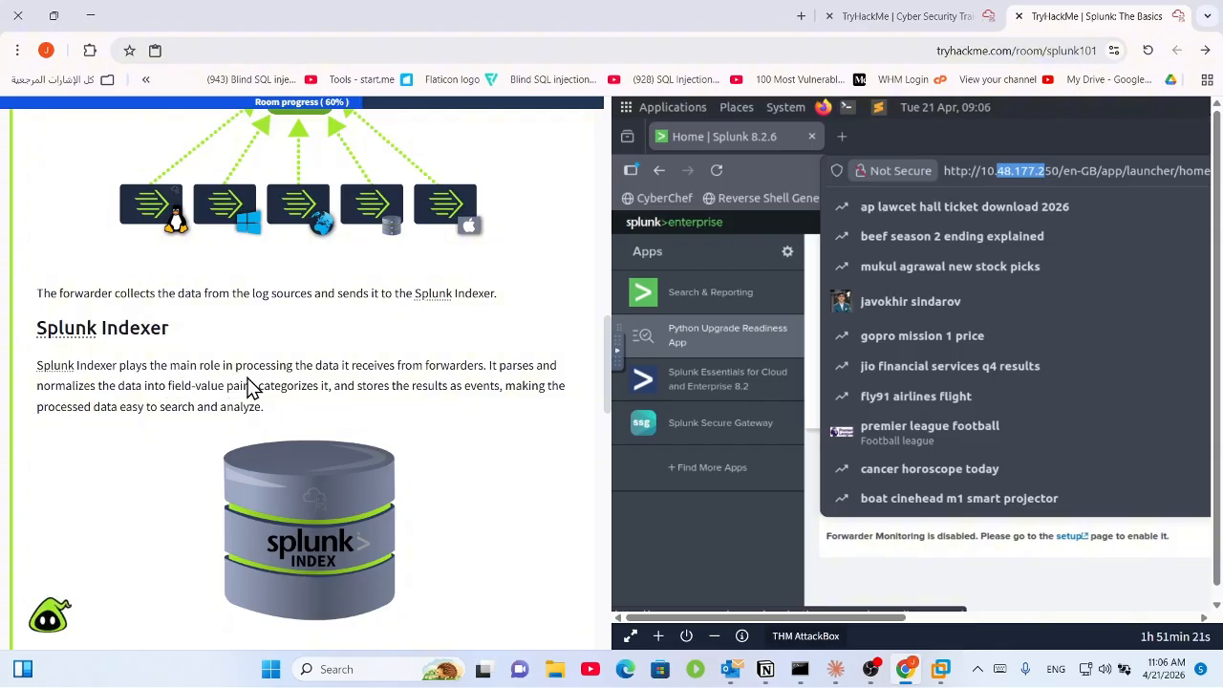
left_click_drag(253, 385, 486, 360)
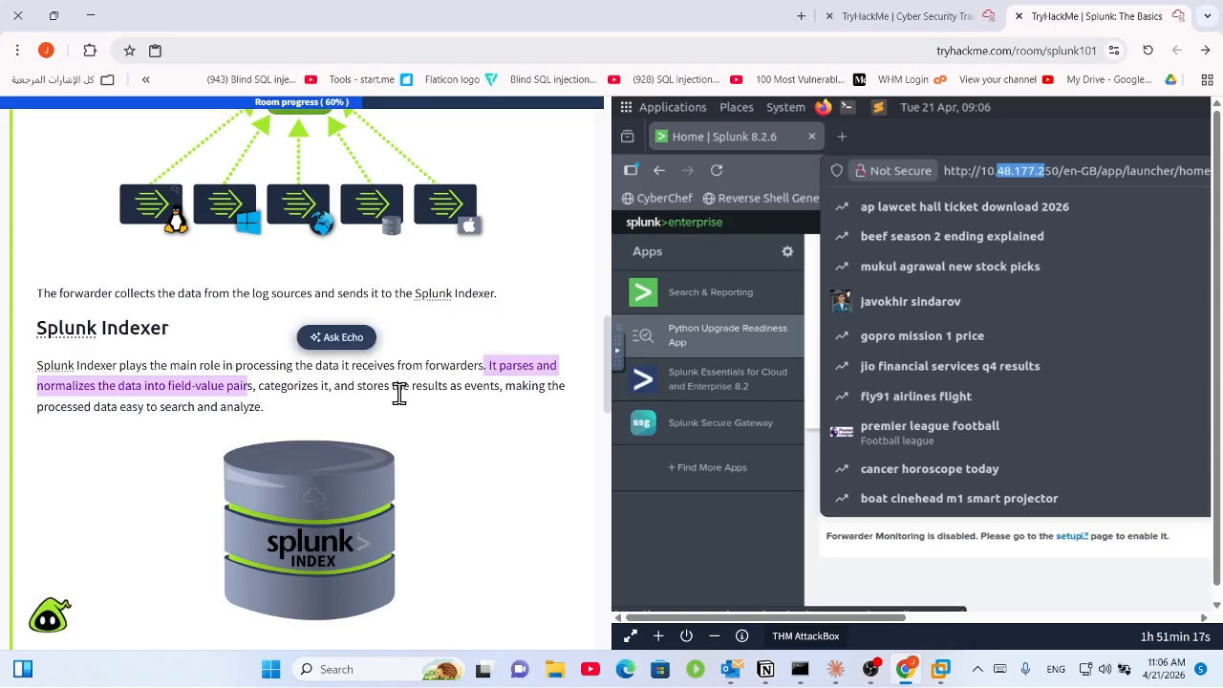
left_click_drag(350, 390, 580, 418)
left_click(503, 389)
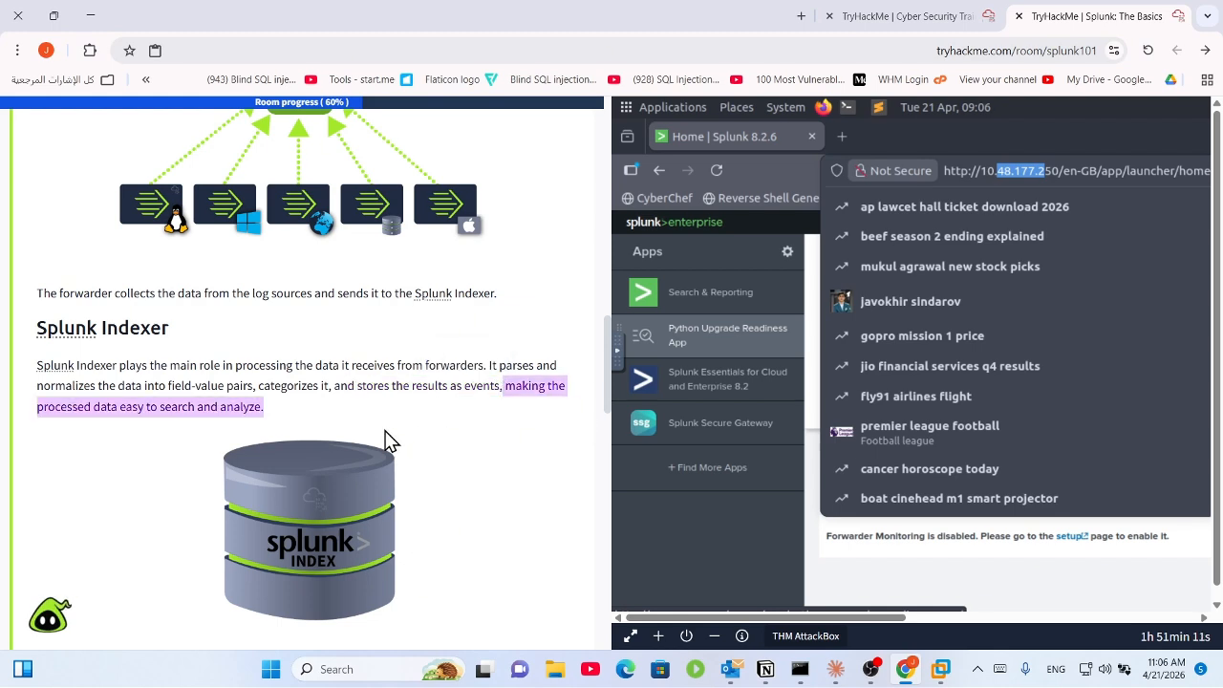
left_click(479, 350)
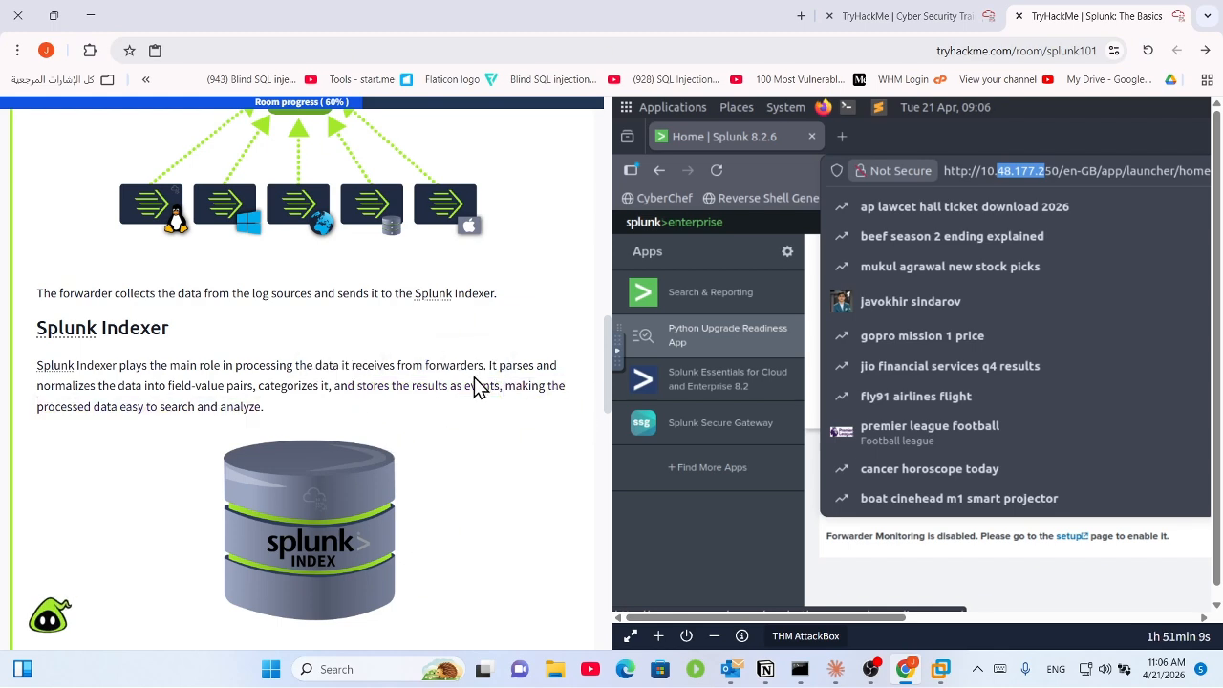
left_click_drag(462, 386, 501, 386)
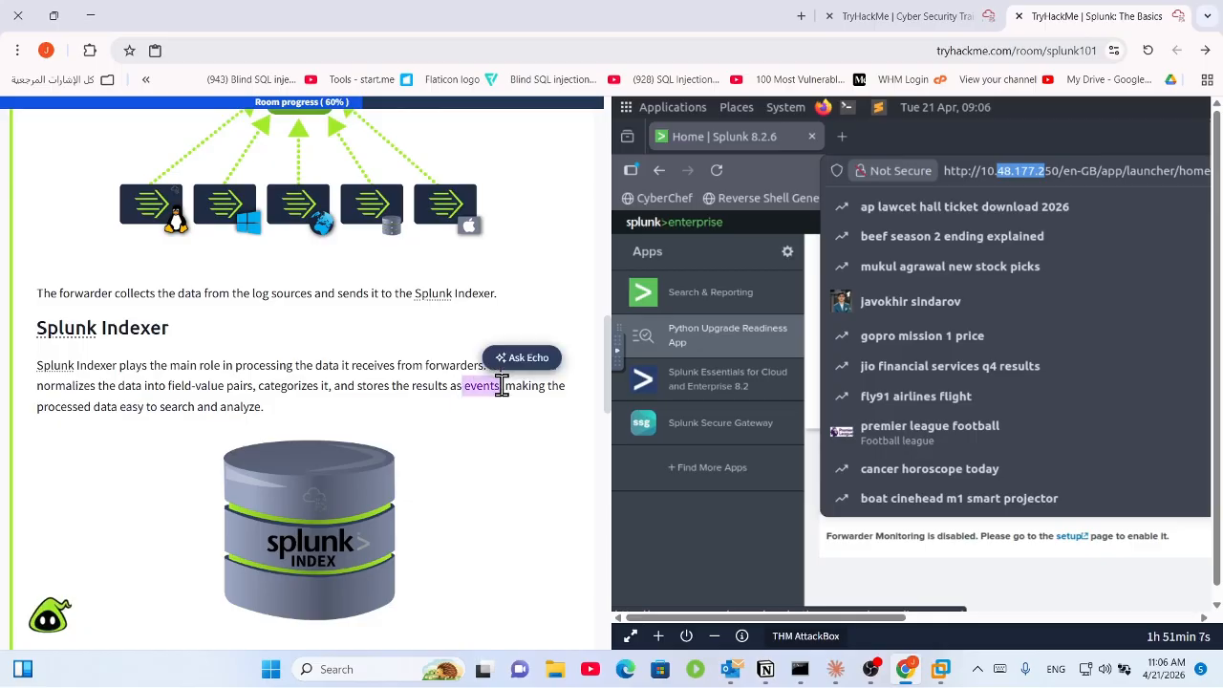
Step: Read how the Search Head searches the indexer's stored data, highlighting that sentence and the start of the Search Head description
scroll(502, 386, "down", 1)
scroll(502, 386, "down", 1)
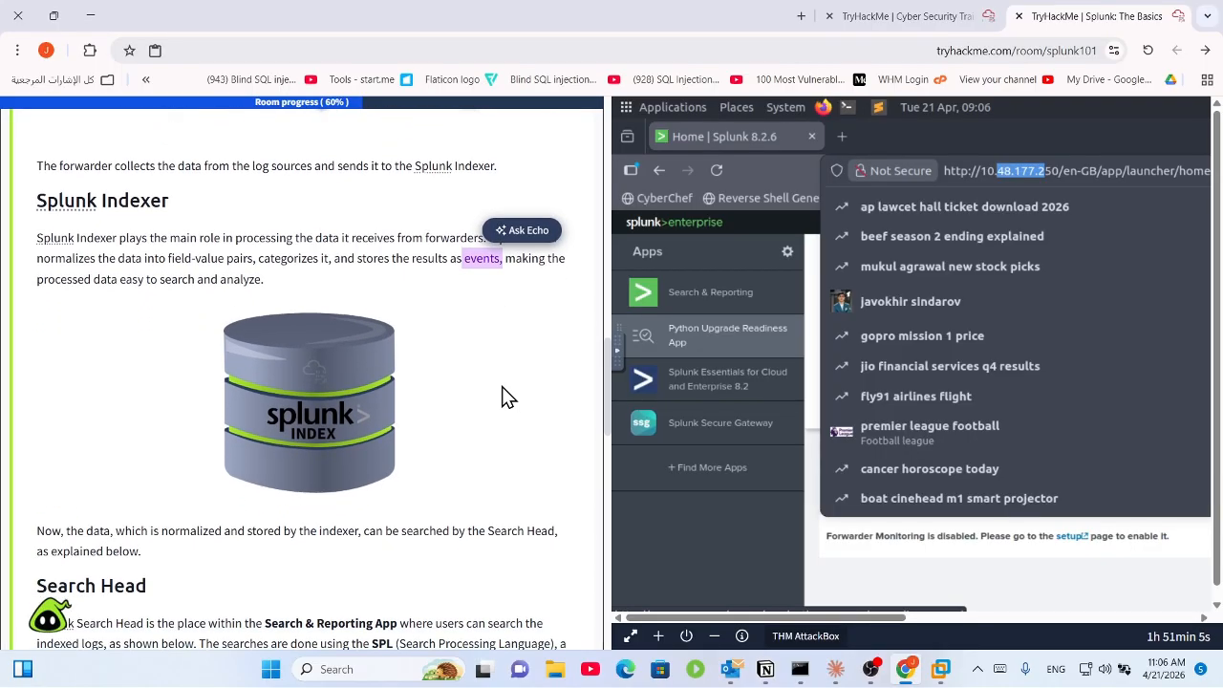
scroll(502, 387, "down", 2)
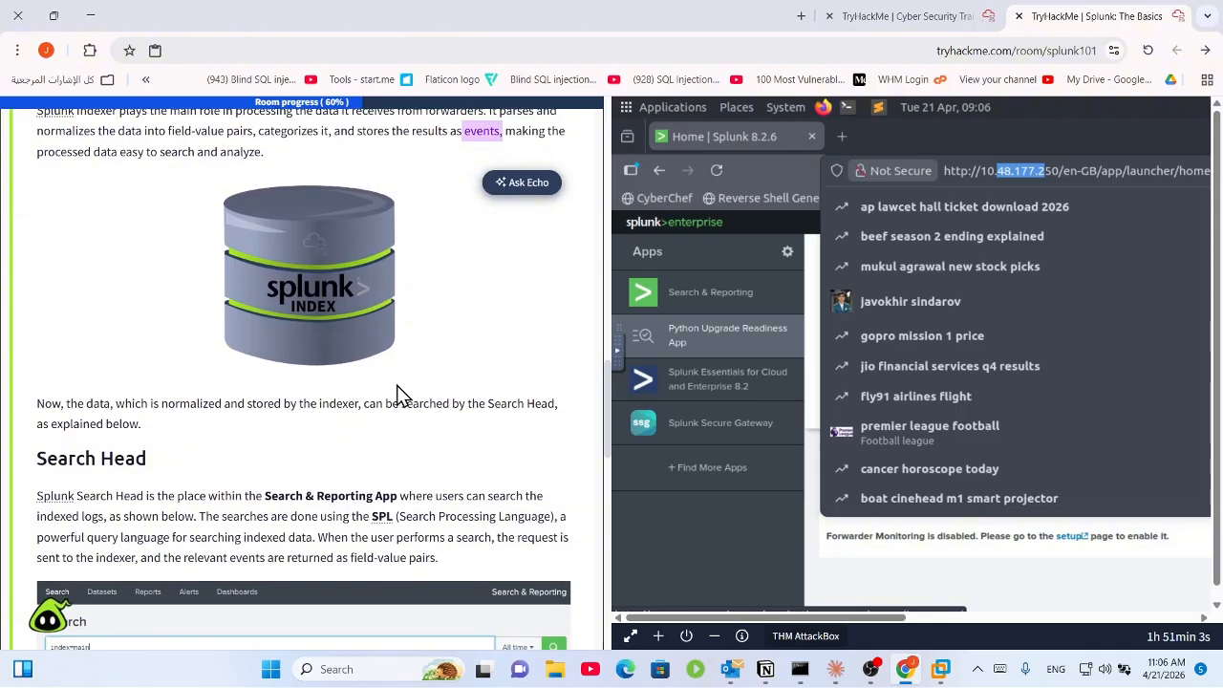
left_click_drag(220, 404, 523, 399)
left_click(529, 403)
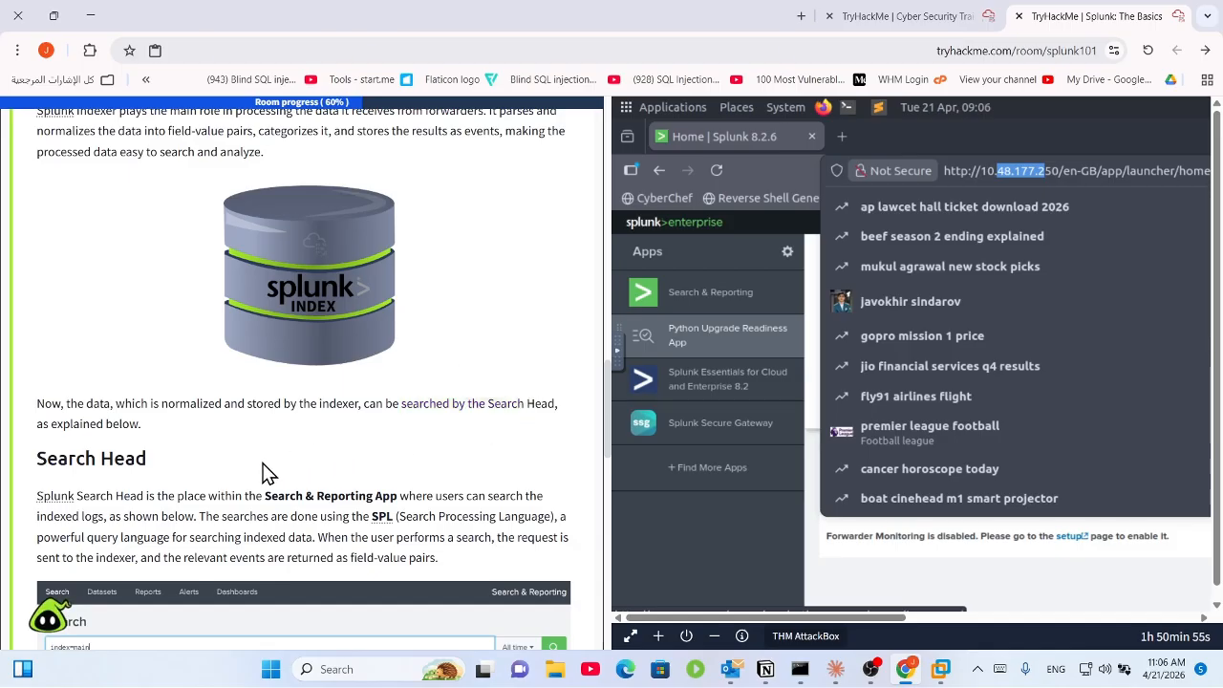
left_click_drag(193, 489, 245, 494)
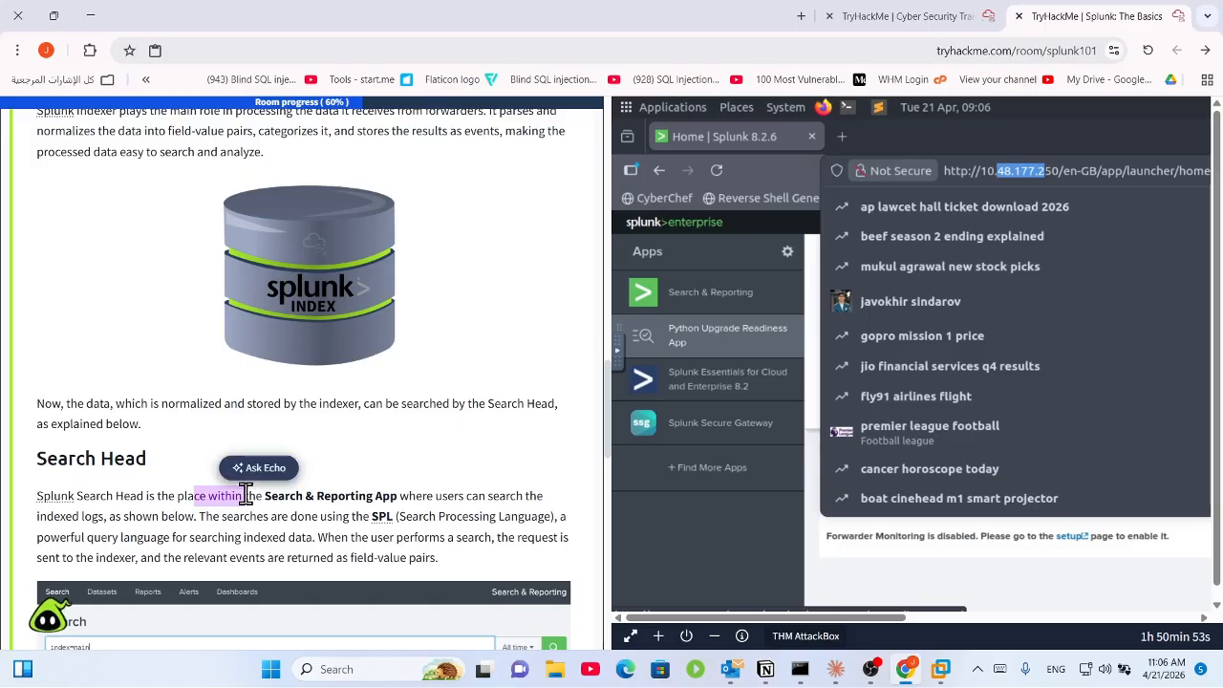
Step: Open the Search & Reporting app in Splunk, highlight the matching Search Head description in the room, and place the cursor in the search bar
scroll(245, 494, "down", 3)
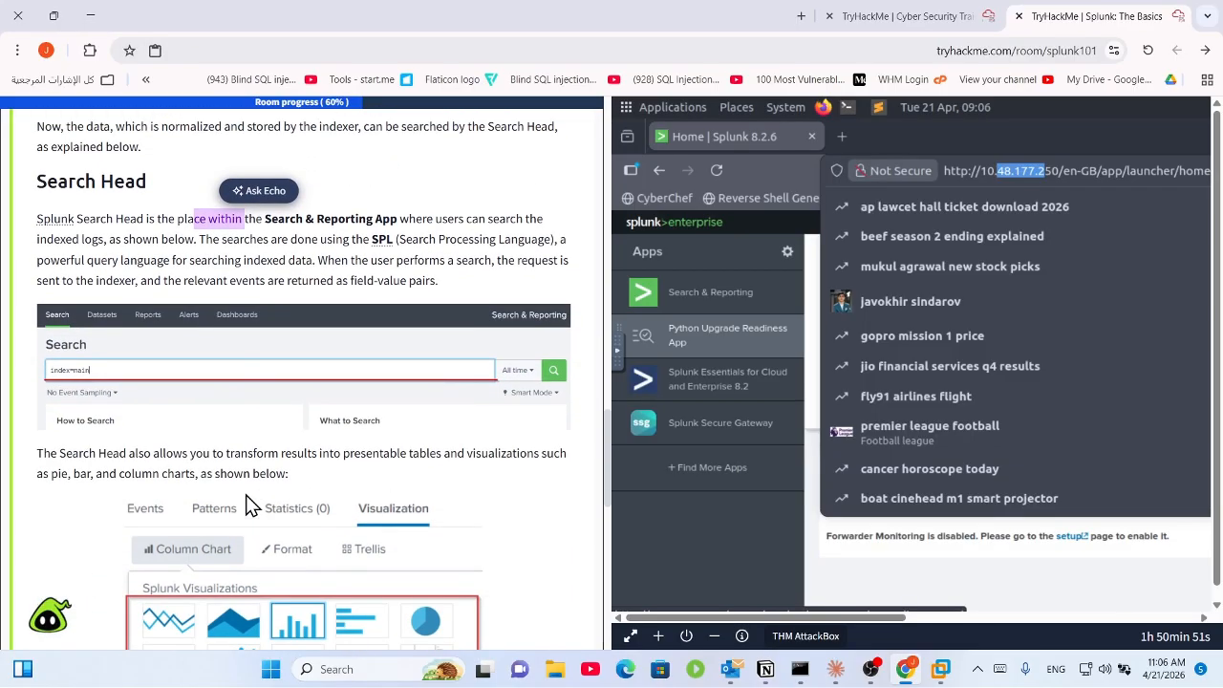
left_click(742, 302)
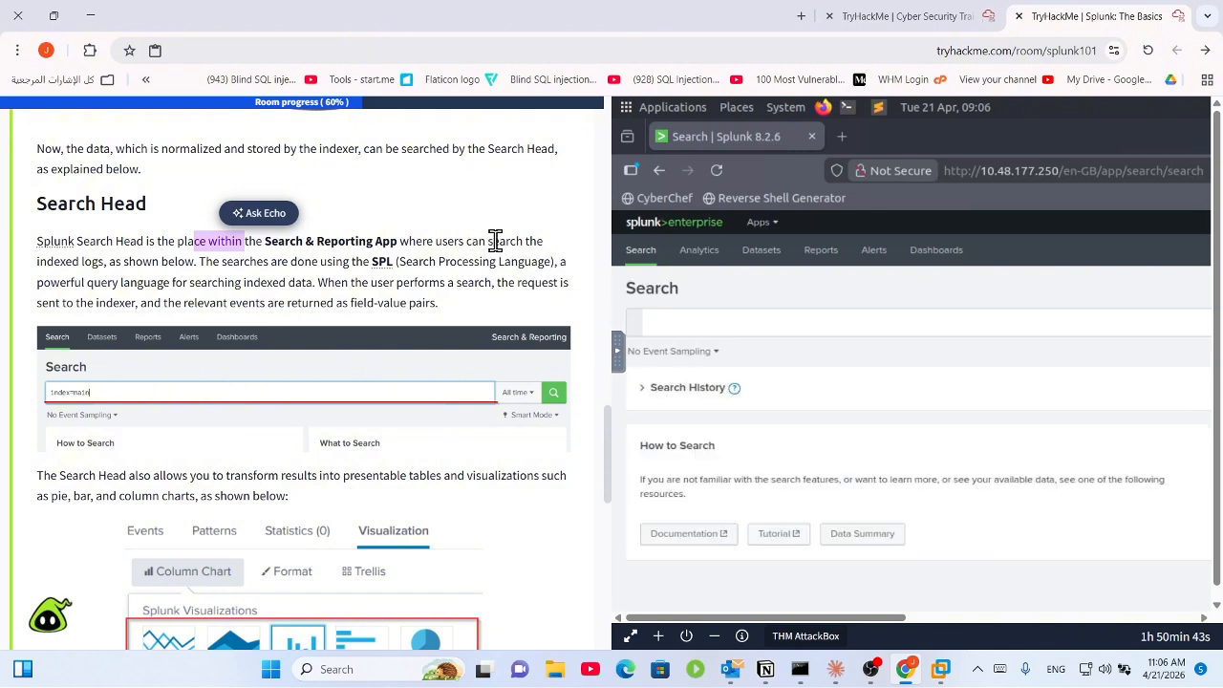
left_click_drag(489, 241, 316, 256)
left_click(184, 263)
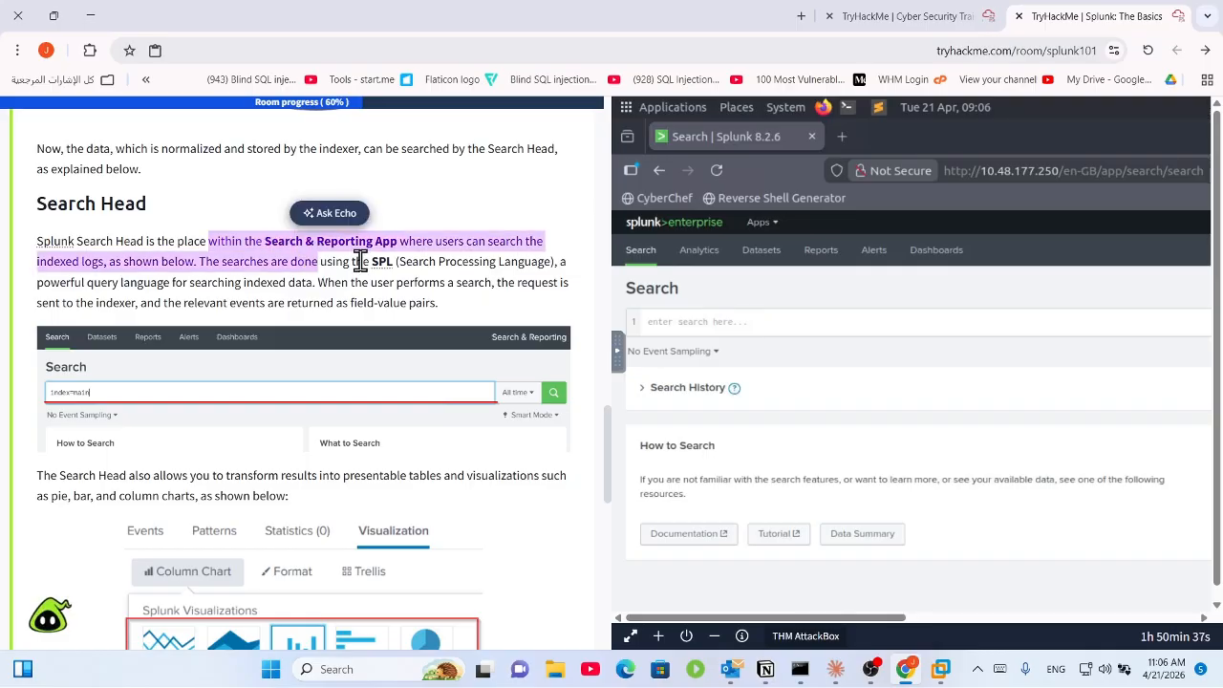
left_click(361, 261)
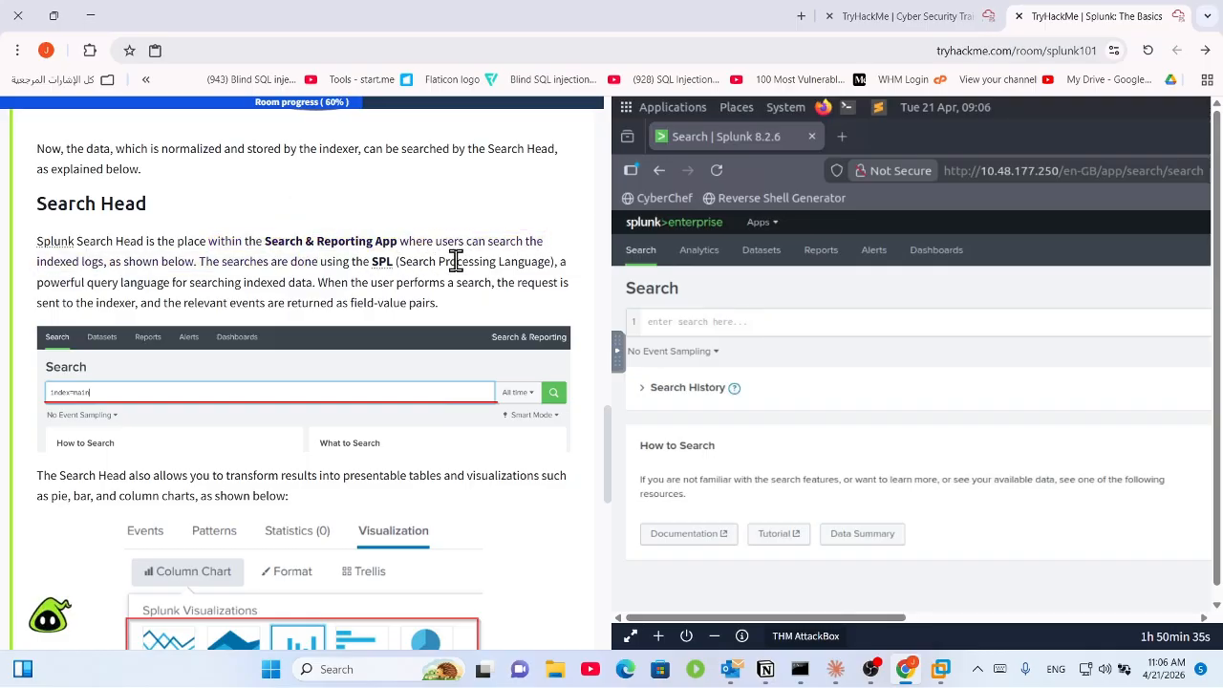
left_click(714, 314)
left_click(715, 320)
left_click(715, 321)
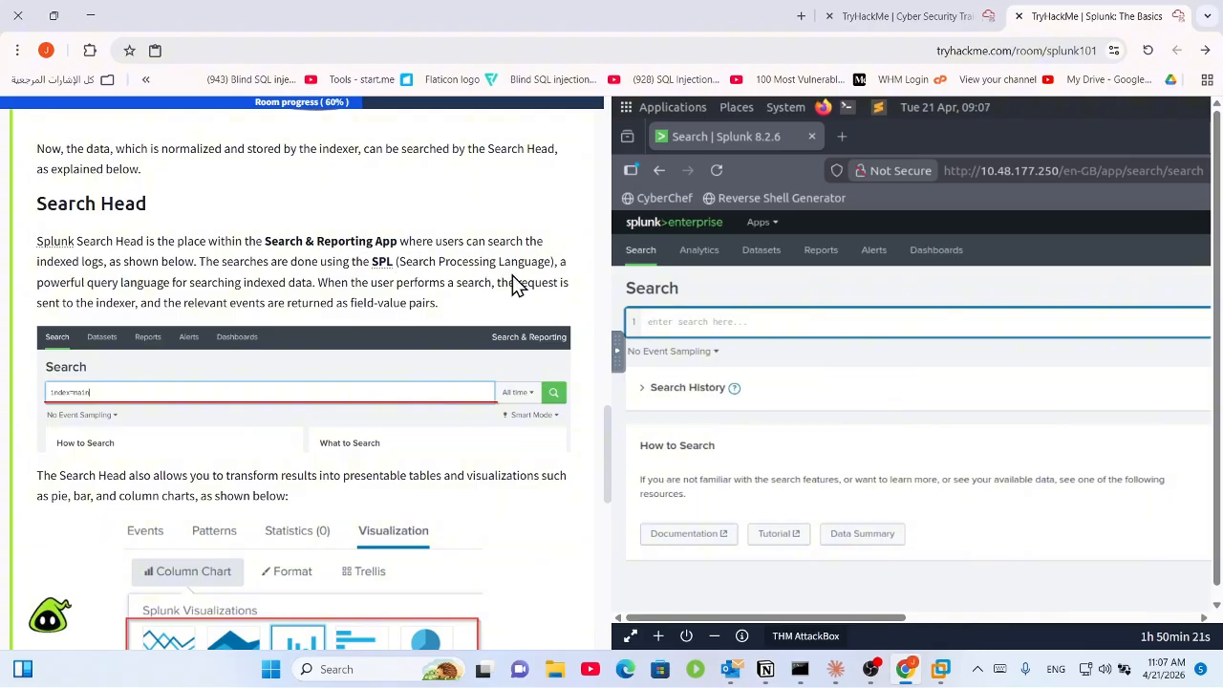
Step: Read the rest of the Search Head paragraph, highlighting SPL as a query language and the return of relevant events as field-value pairs
left_click_drag(561, 260, 367, 306)
left_click(394, 304)
left_click(339, 323)
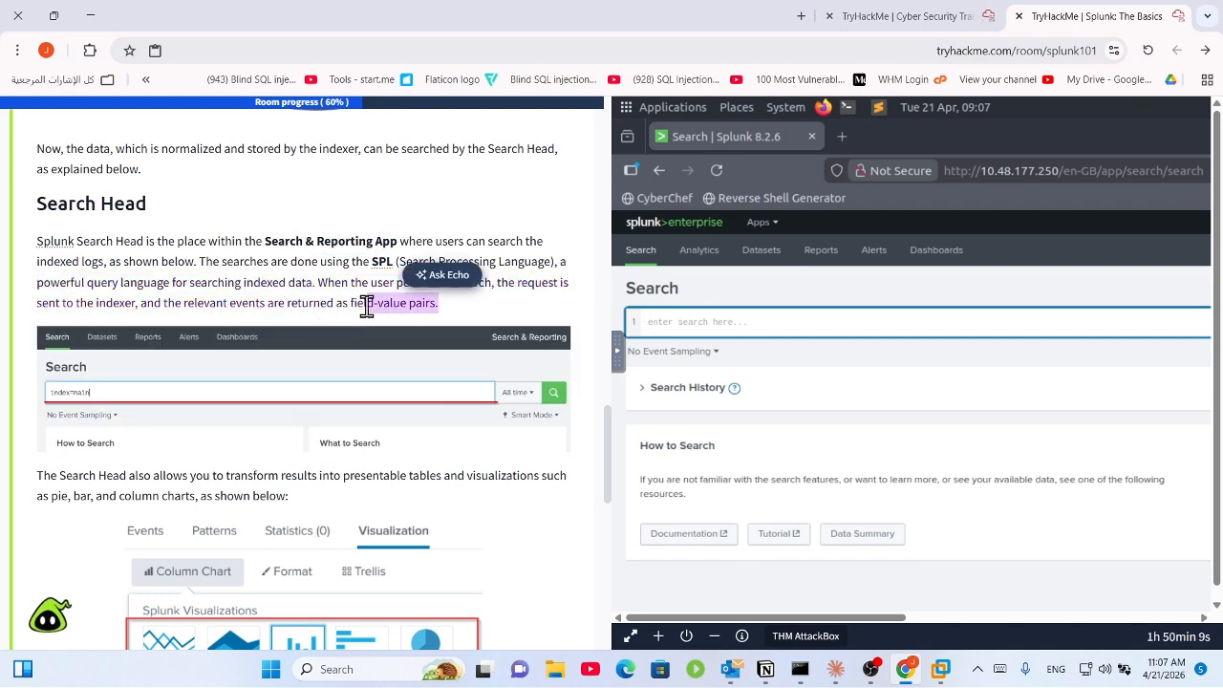
left_click(131, 471)
Step: Review the Search Head's tables and visualizations, highlighting the sentence on transforming results, and continue through the chart types to the Task 3 question
scroll(131, 470, "down", 1)
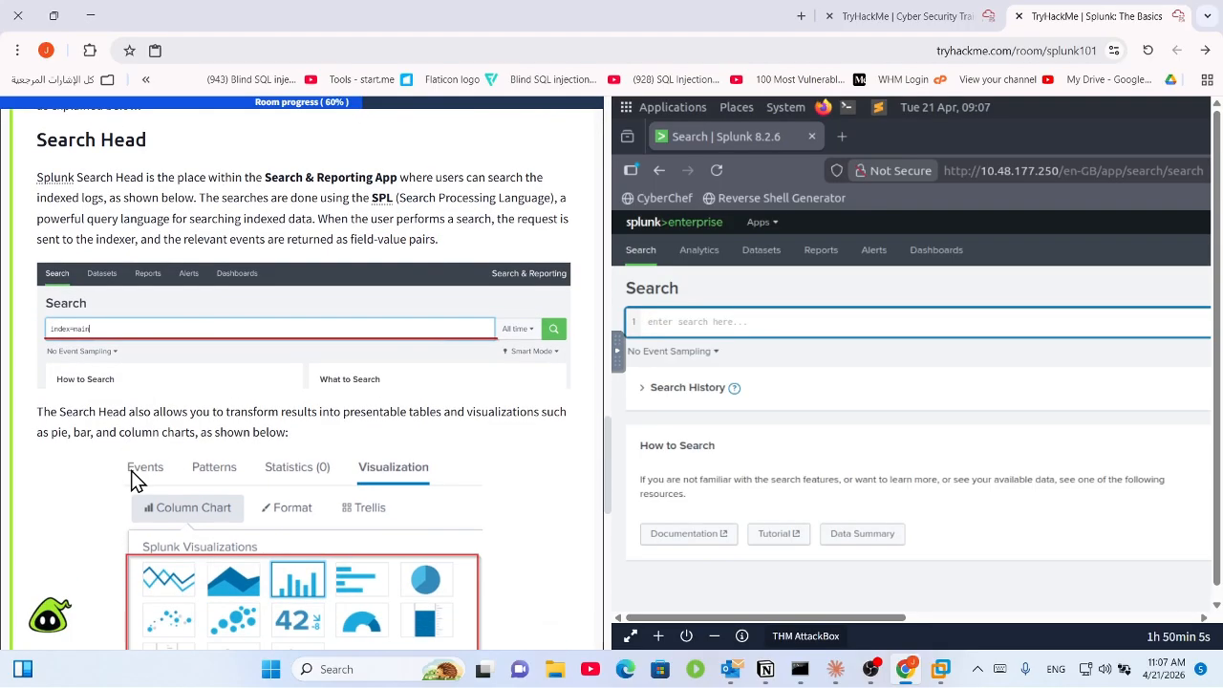
left_click_drag(135, 411, 374, 418)
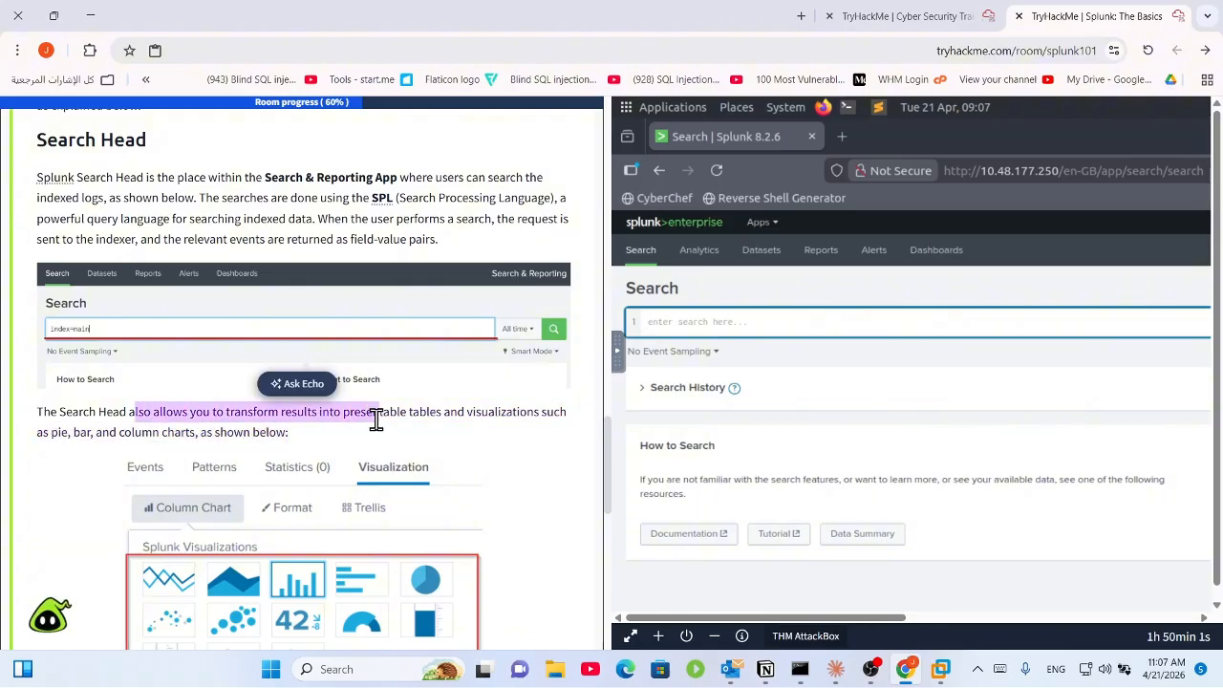
left_click(373, 418)
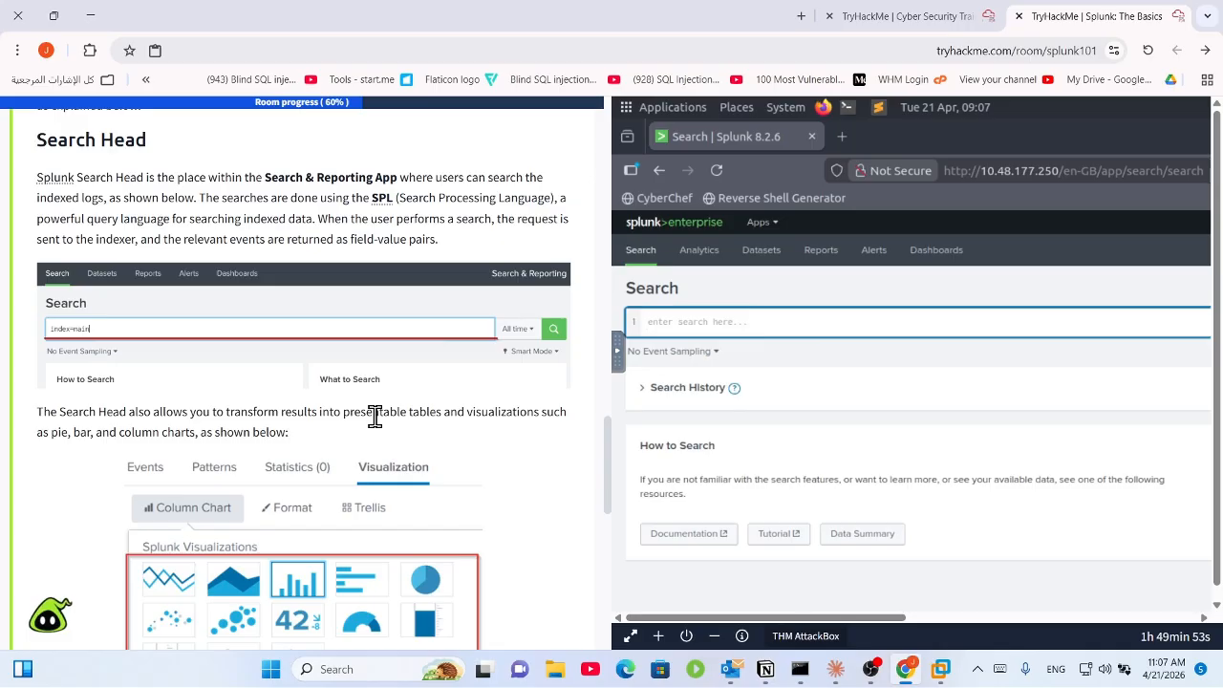
scroll(375, 418, "down", 3)
scroll(374, 427, "down", 2)
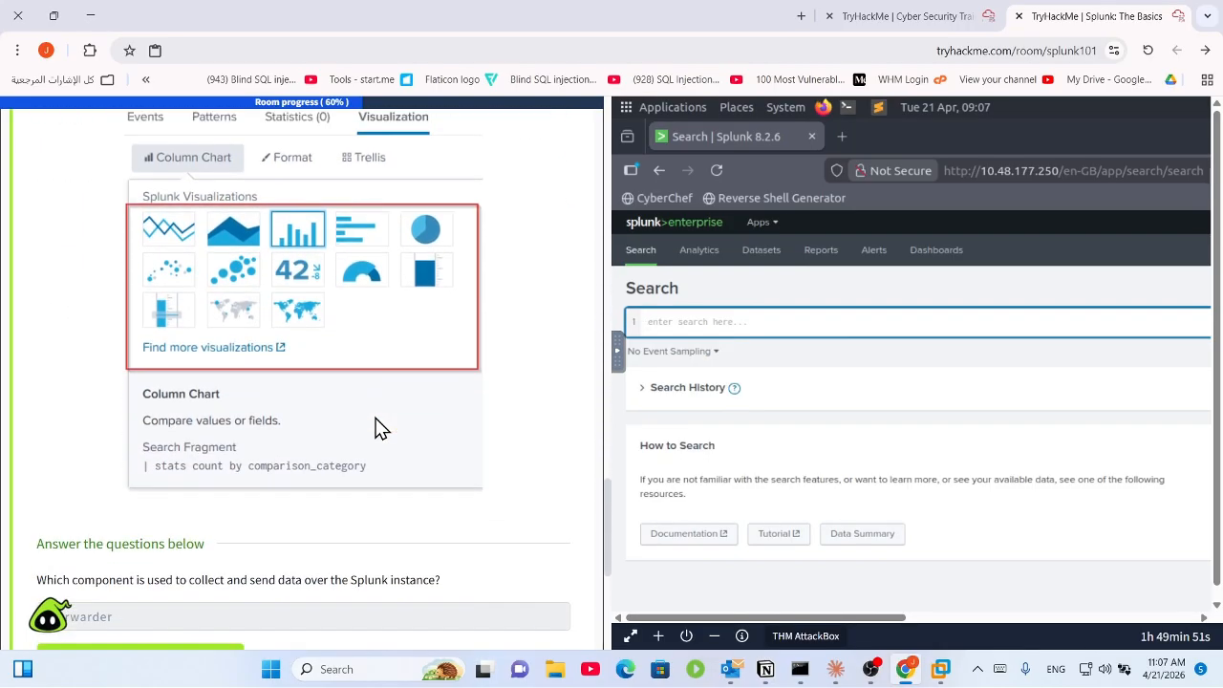
scroll(375, 427, "down", 2)
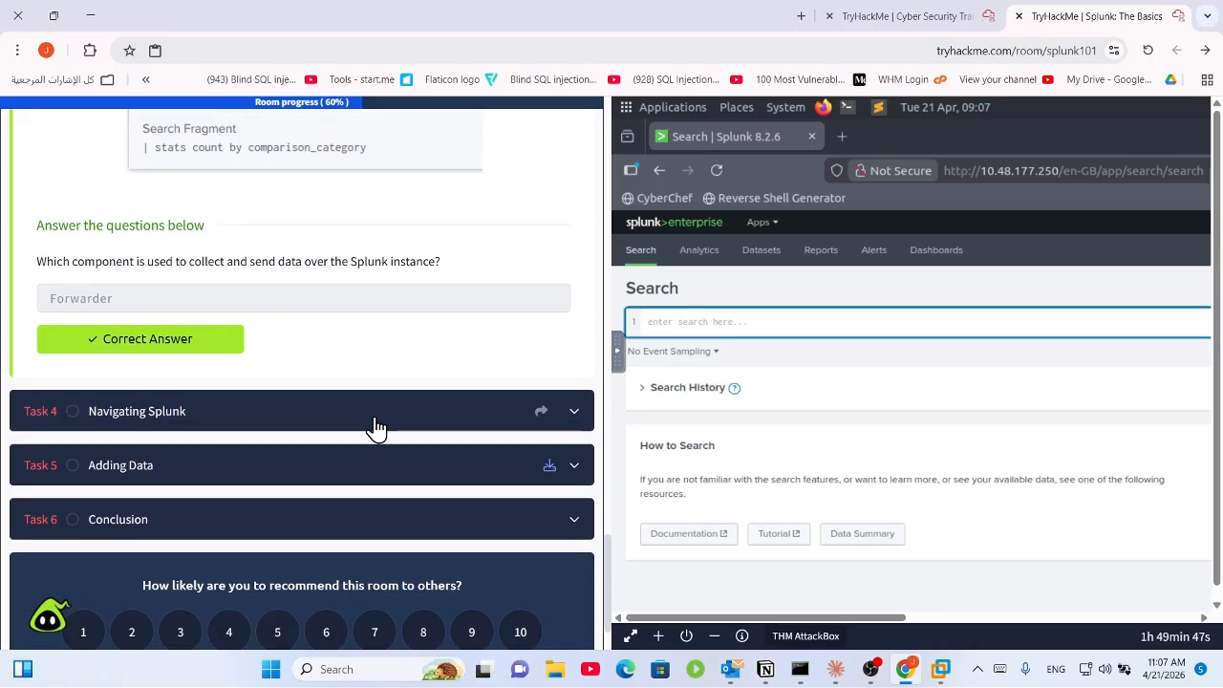
Step: Expand Task 4 Navigating Splunk, highlight its sentence about the default home screen, and return to the Splunk home screen in the AttackBox
scroll(445, 430, "up", 10)
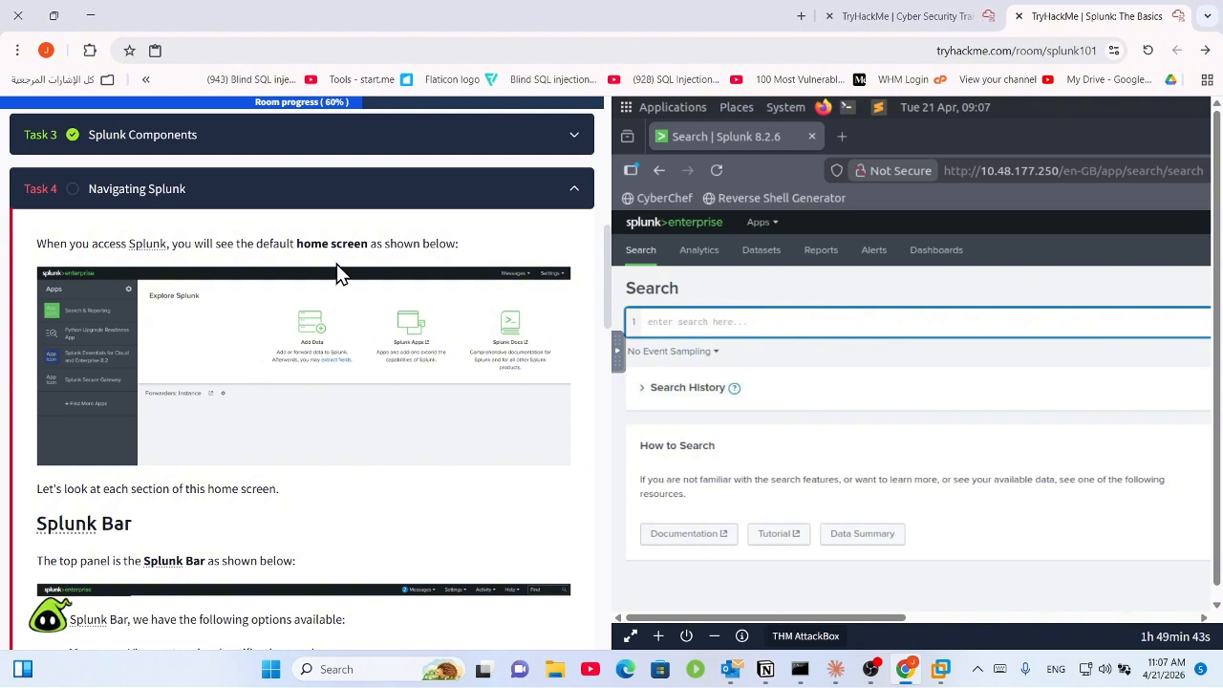
left_click_drag(92, 243, 454, 248)
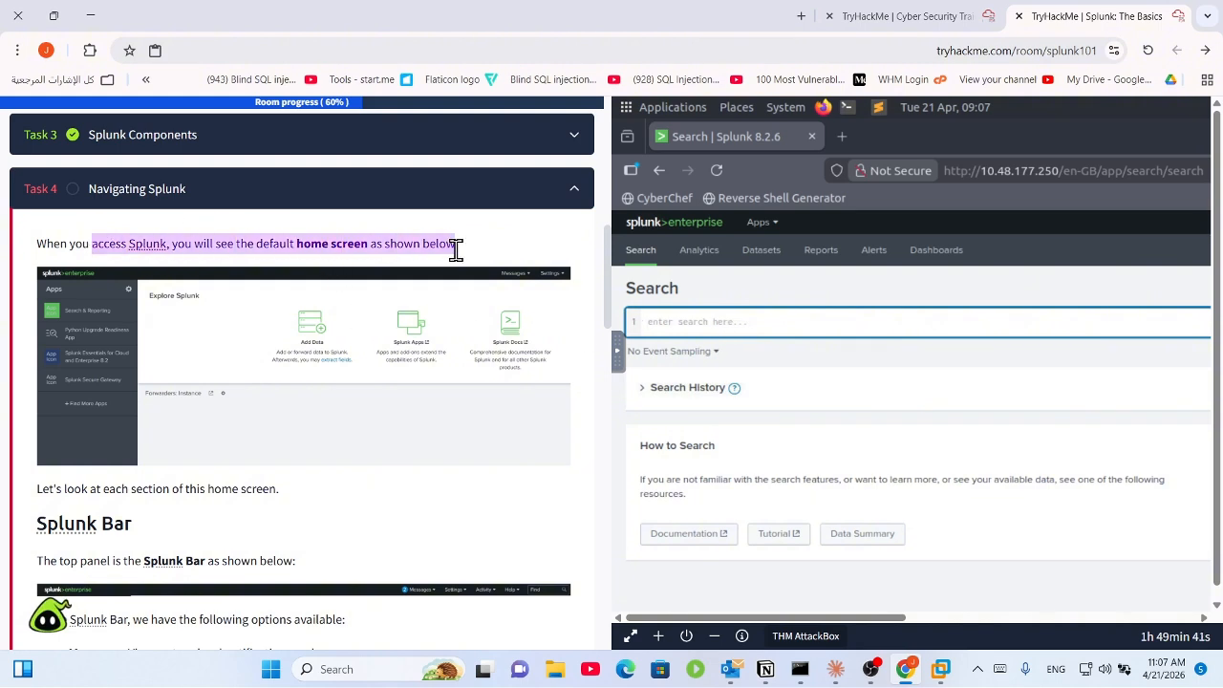
left_click(456, 249)
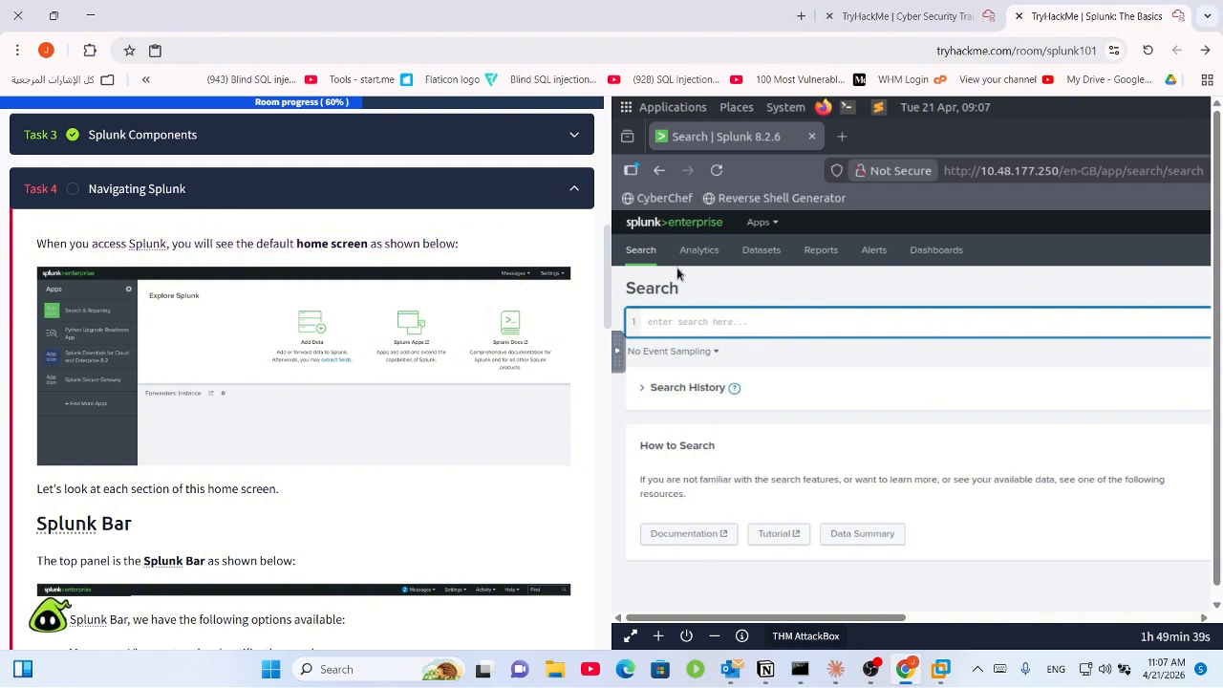
left_click(659, 228)
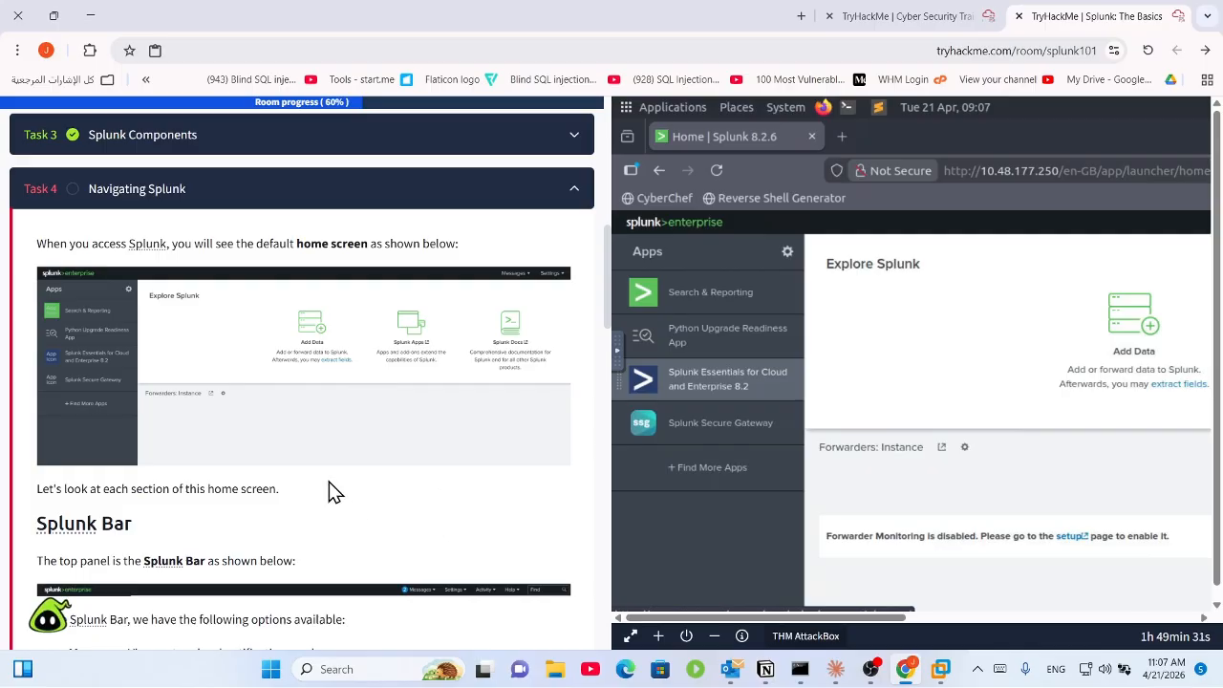
Step: Look over the Splunk Bar section of Task 4 and detach the full-screen AttackBox tab into its own browser window
scroll(328, 487, "down", 3)
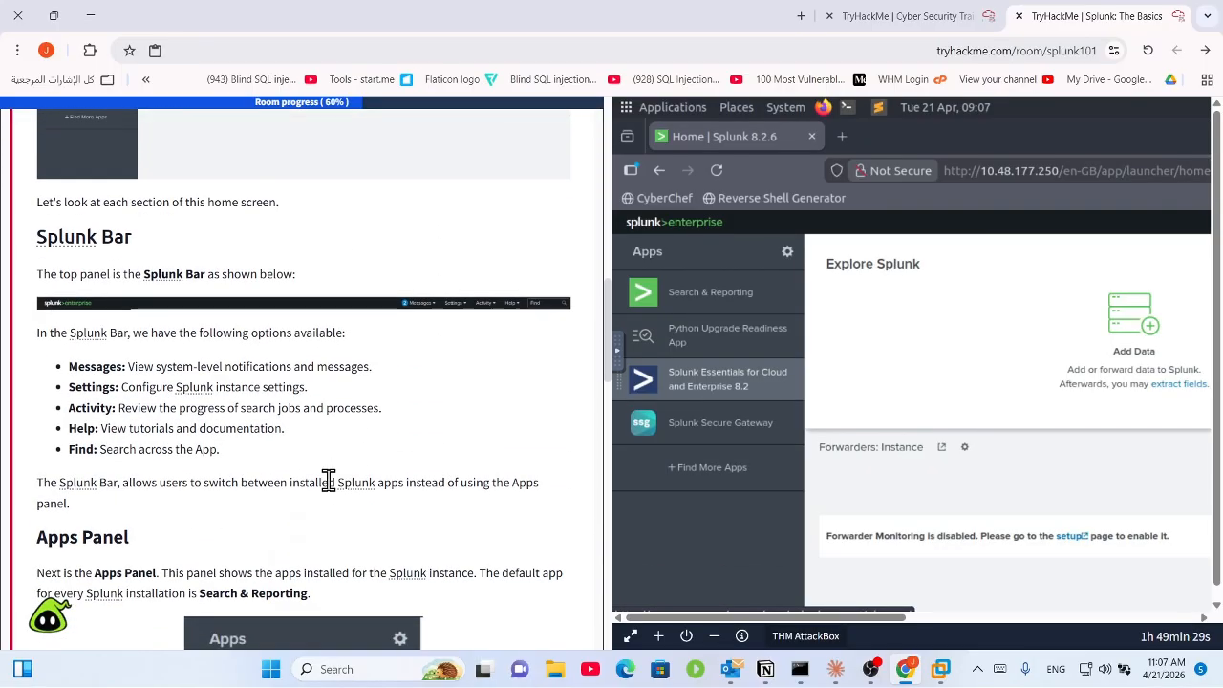
scroll(328, 488, "up", 1)
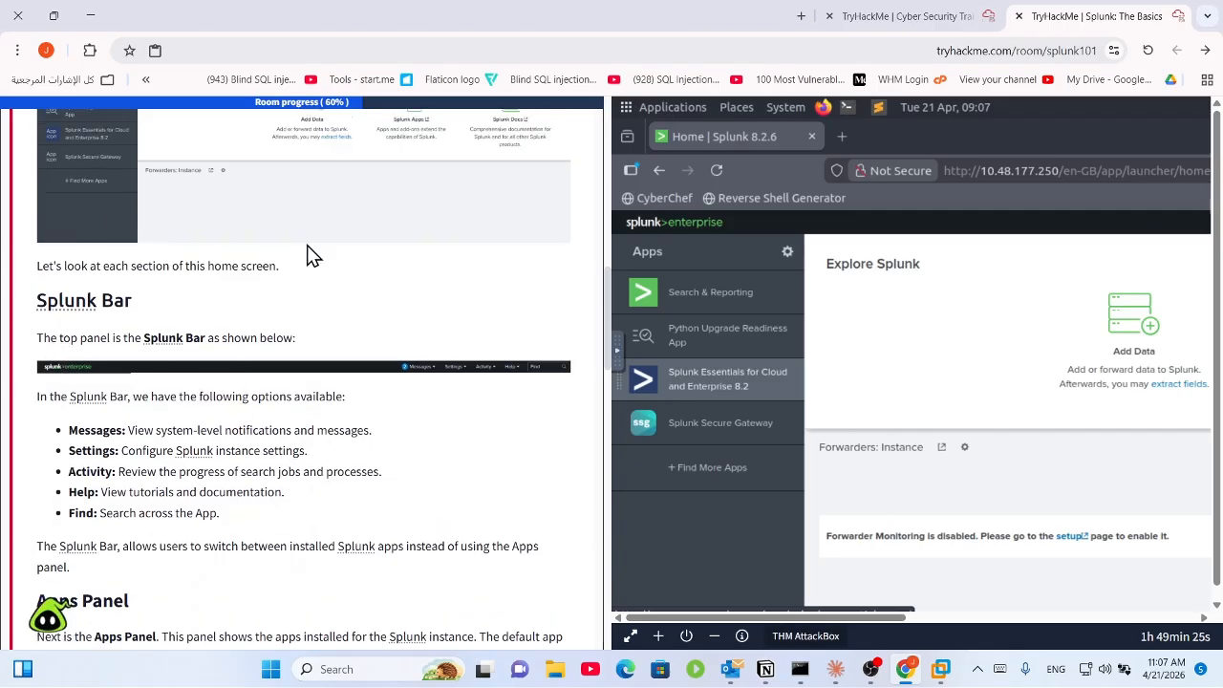
left_click_drag(887, 19, 631, 135)
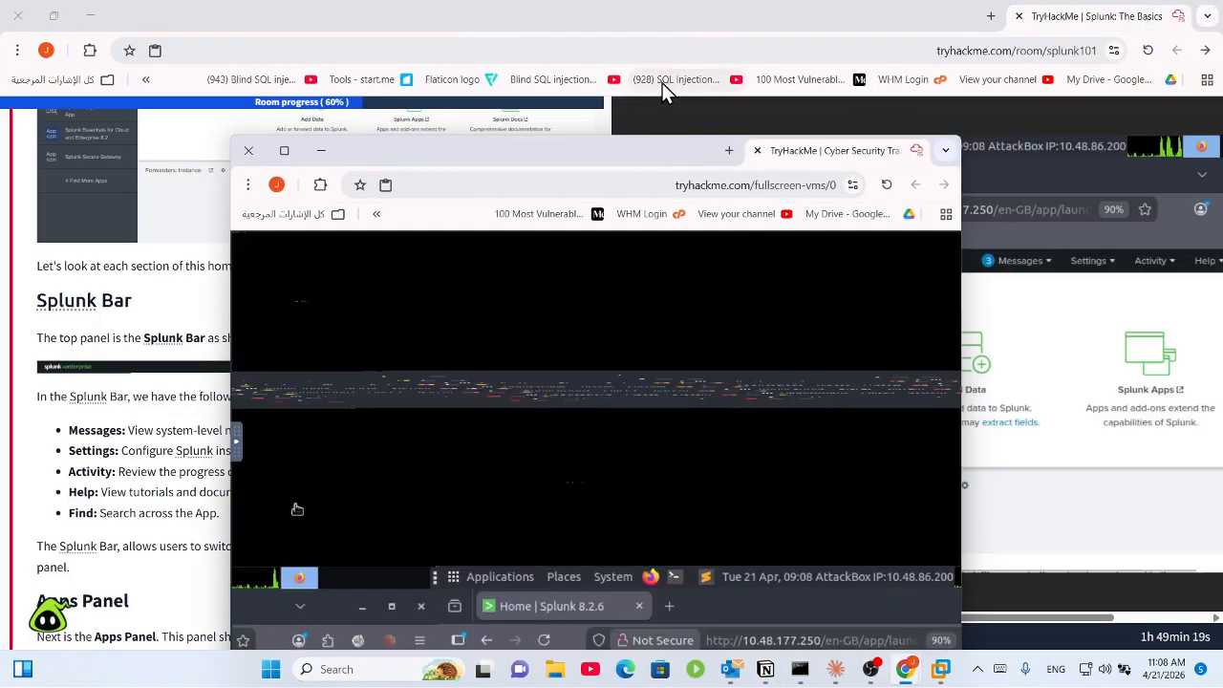
Step: Separate the overlapping browser windows, maximize the AttackBox window, and bring the Splunk: The Basics room window back maximized
left_click_drag(706, 6, 794, 84)
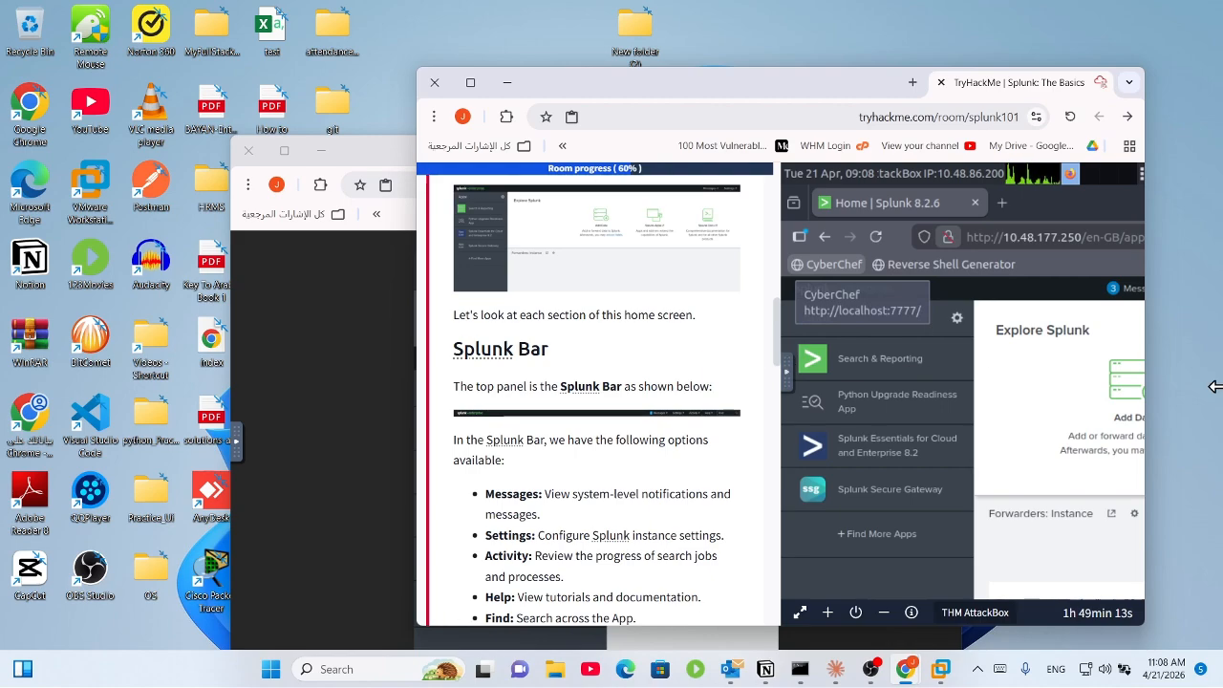
left_click_drag(837, 81, 766, 67)
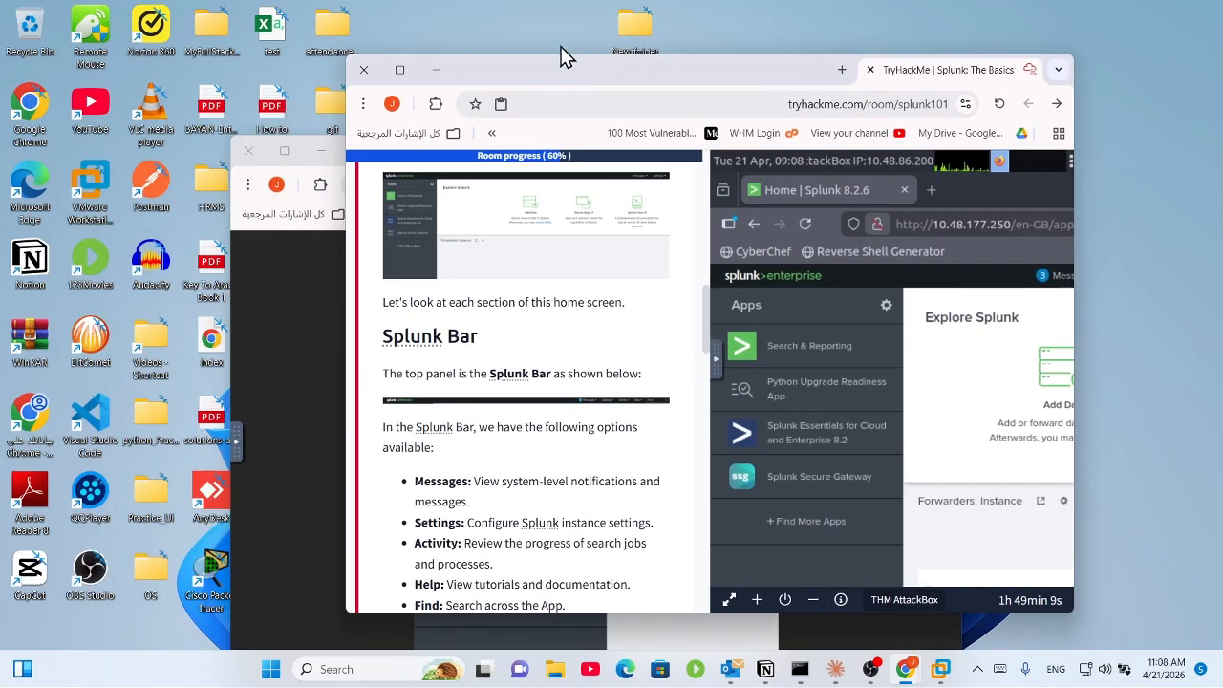
left_click(287, 268)
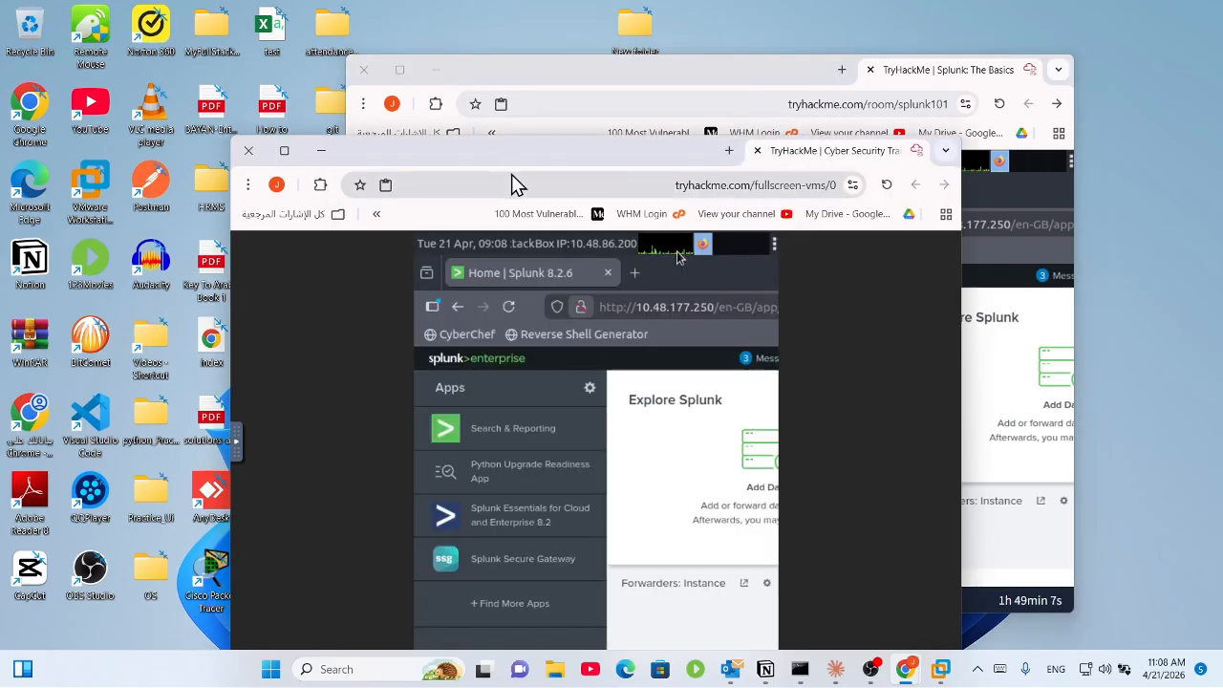
left_click_drag(520, 162, 361, 11)
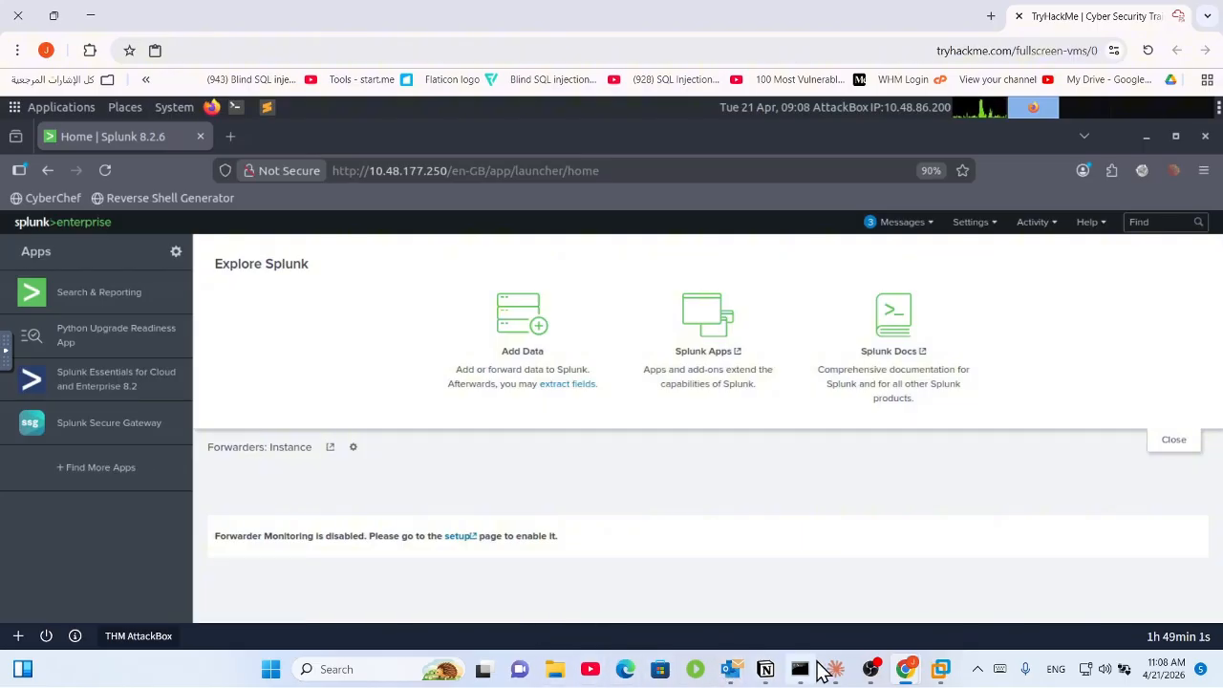
mouse_move(906, 674)
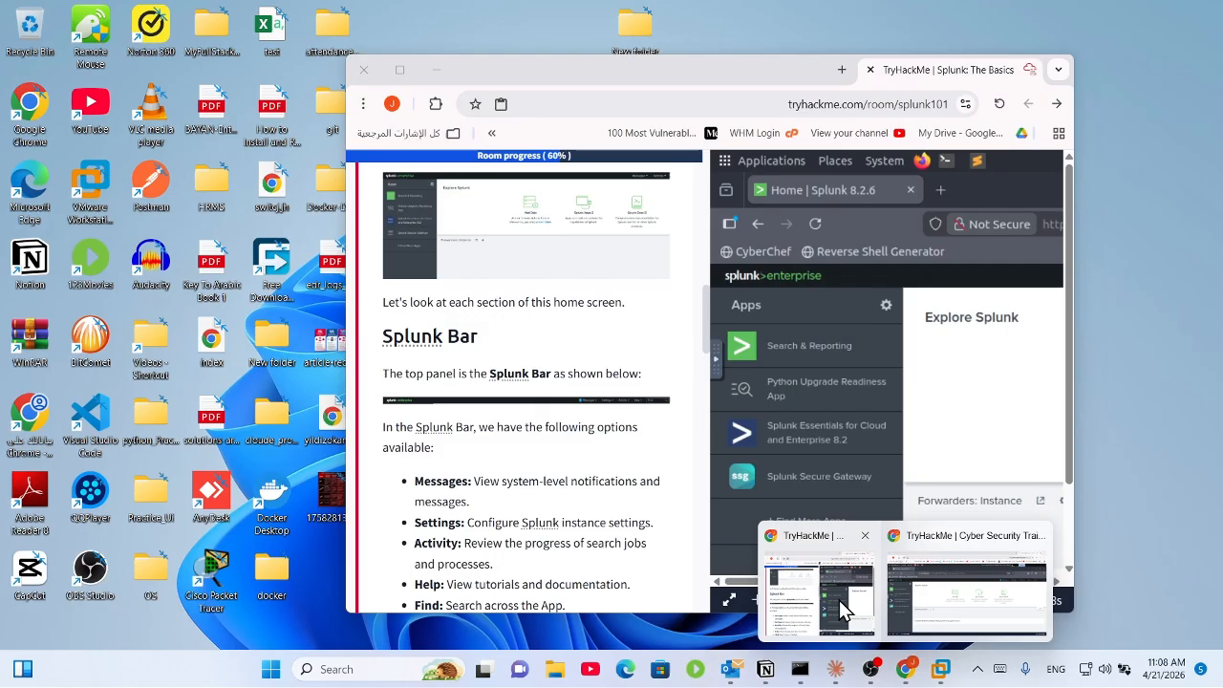
left_click(841, 603)
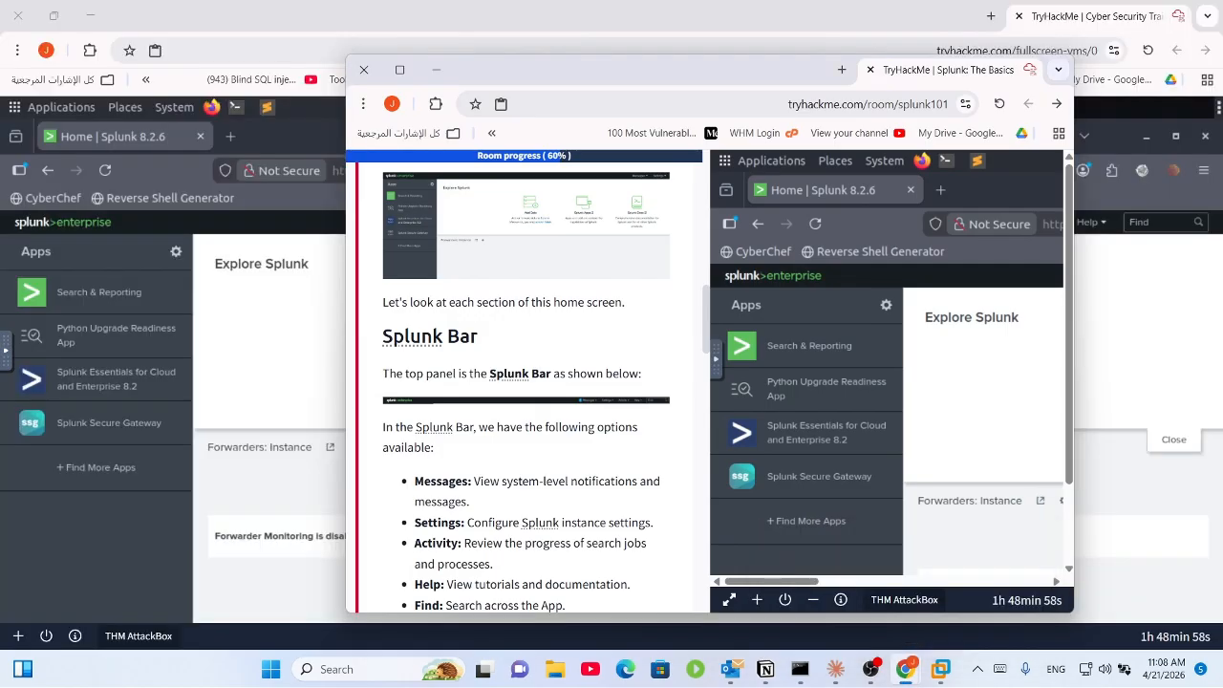
left_click(400, 71)
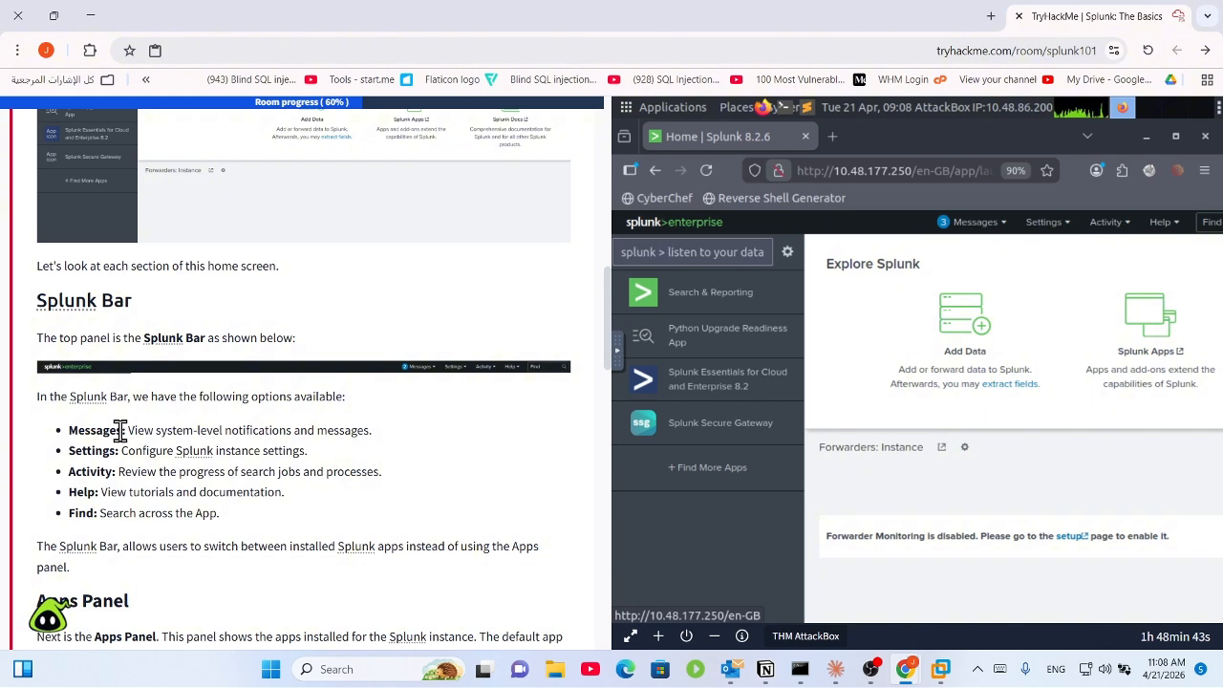
Step: Highlight the Splunk Bar option descriptions, open Splunk's system messages, and dismiss the message about KV Store changing status to failed
left_click_drag(120, 430, 574, 638)
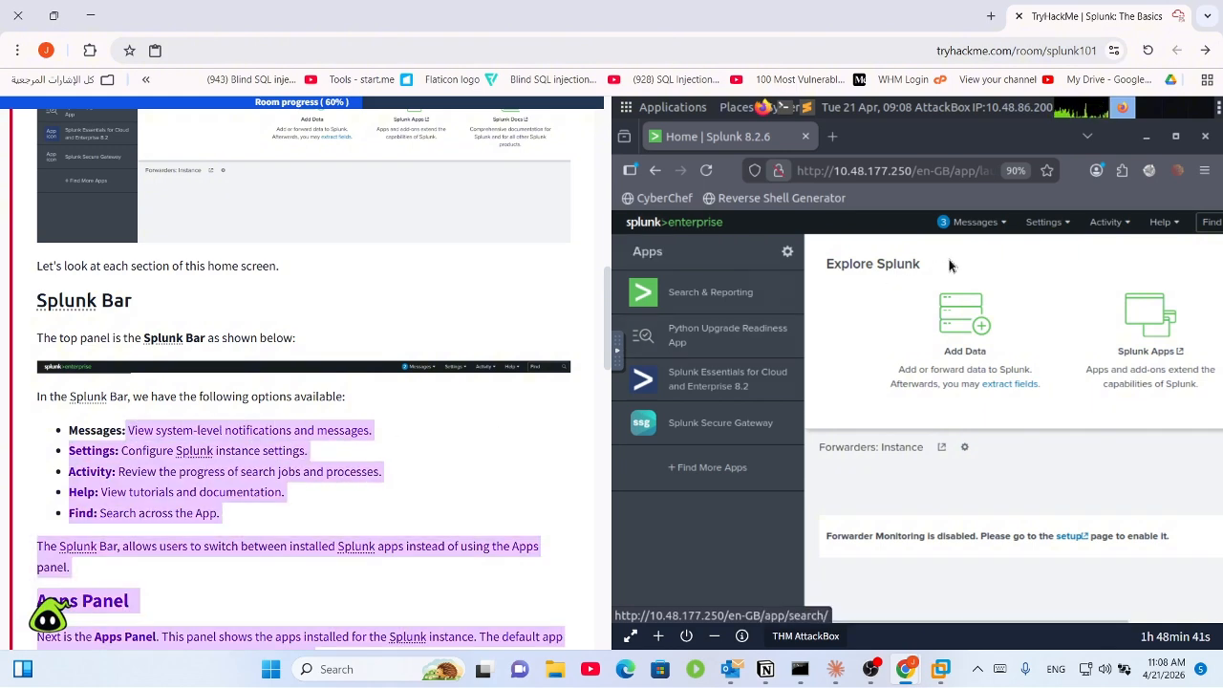
left_click(979, 227)
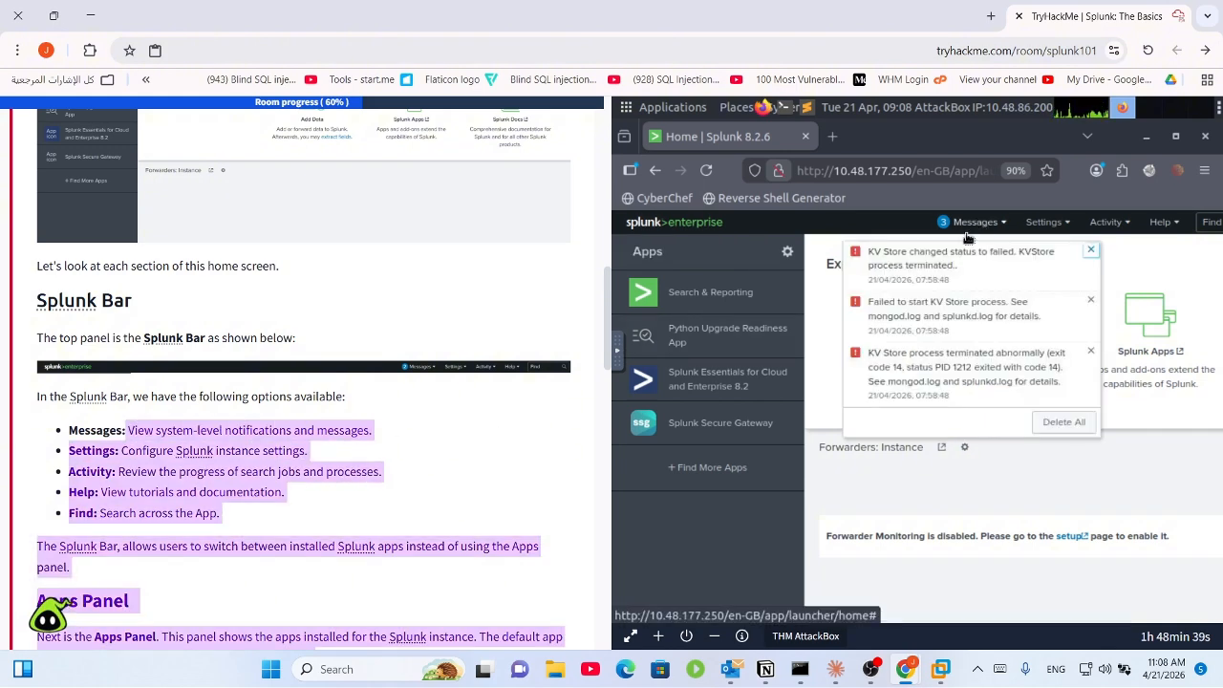
left_click(394, 459)
left_click_drag(322, 459, 69, 430)
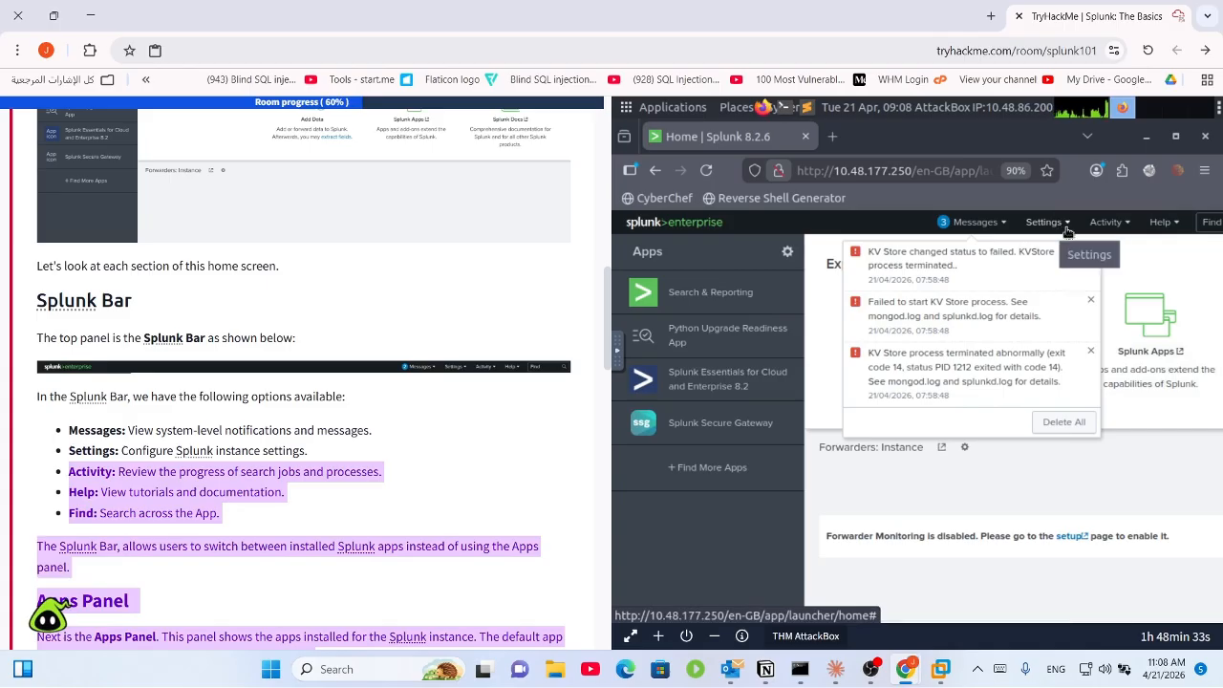
left_click(1091, 251)
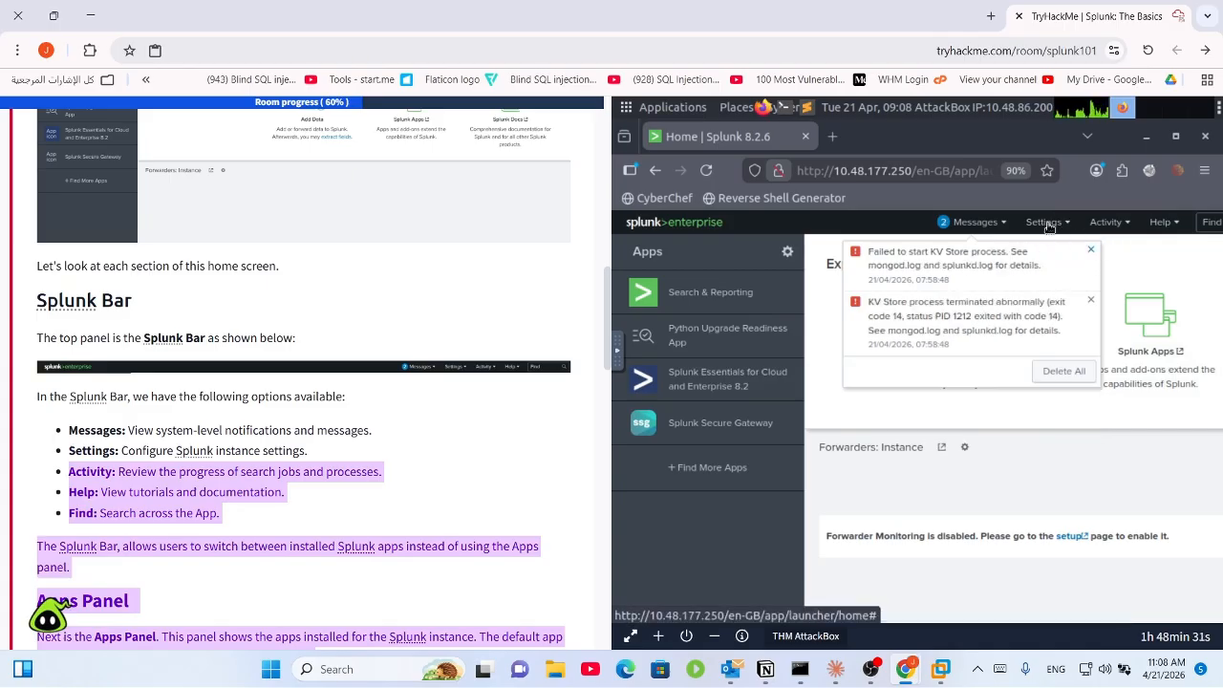
Step: View Splunk's Settings options and highlight the Activity, Help and Find descriptions and the sentence on switching apps from the Splunk Bar
left_click(1049, 226)
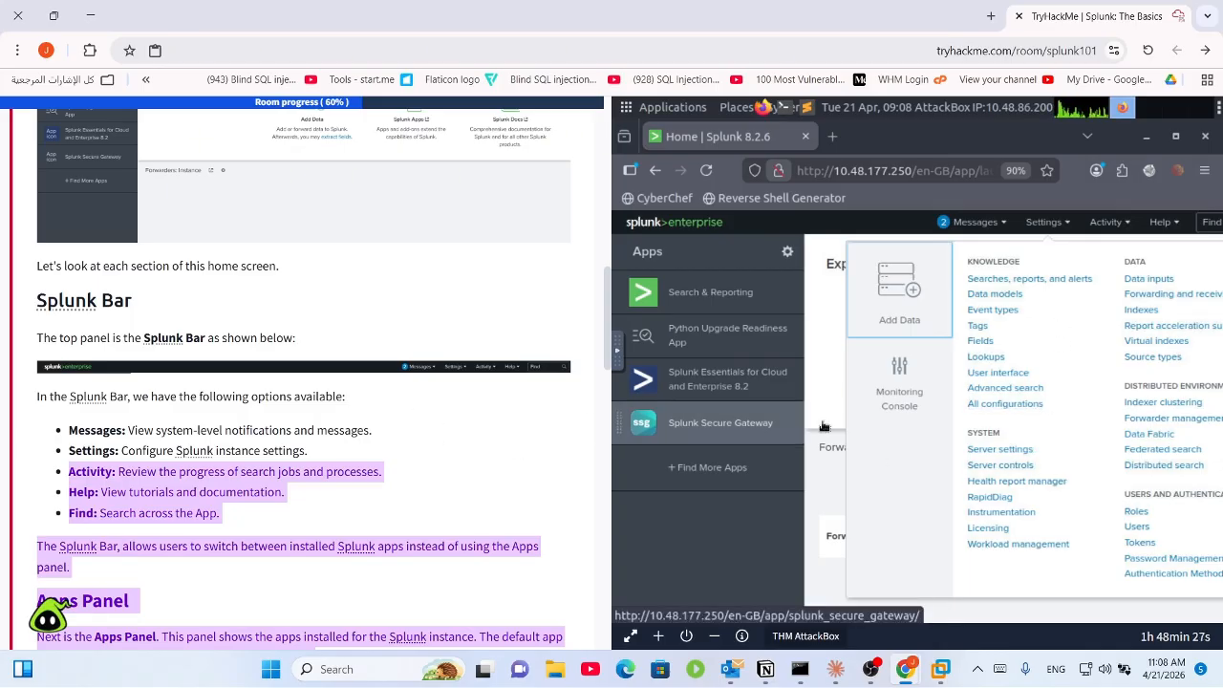
left_click(446, 533)
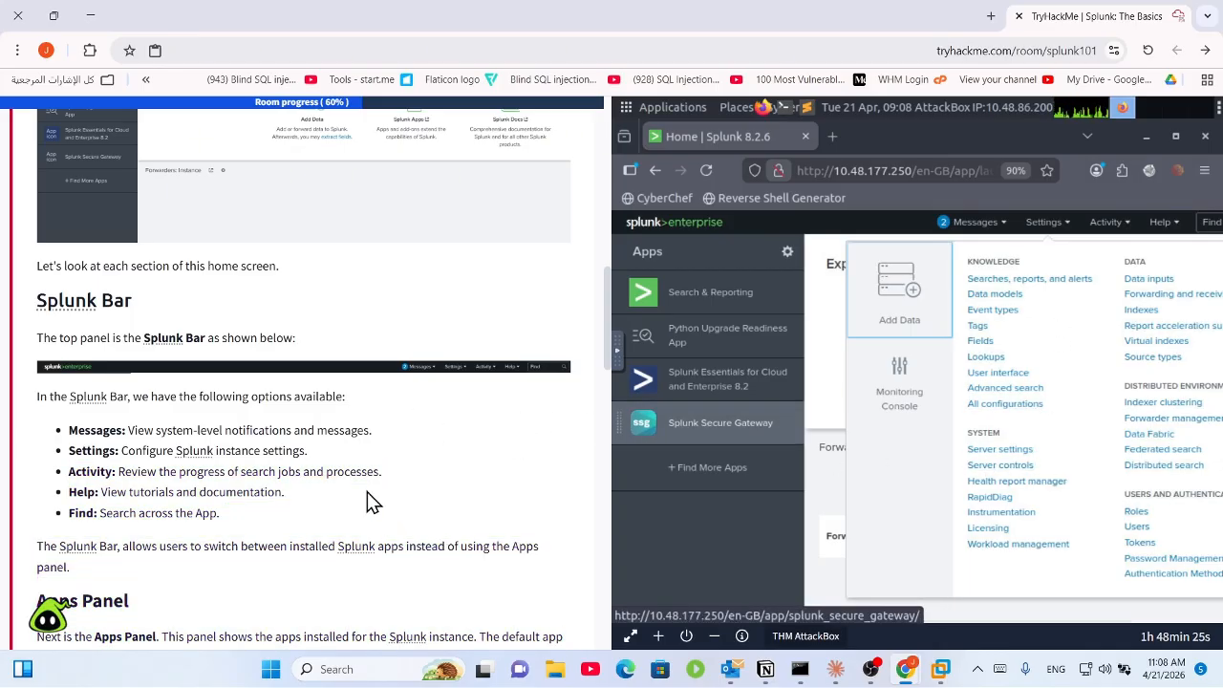
left_click_drag(250, 474, 494, 524)
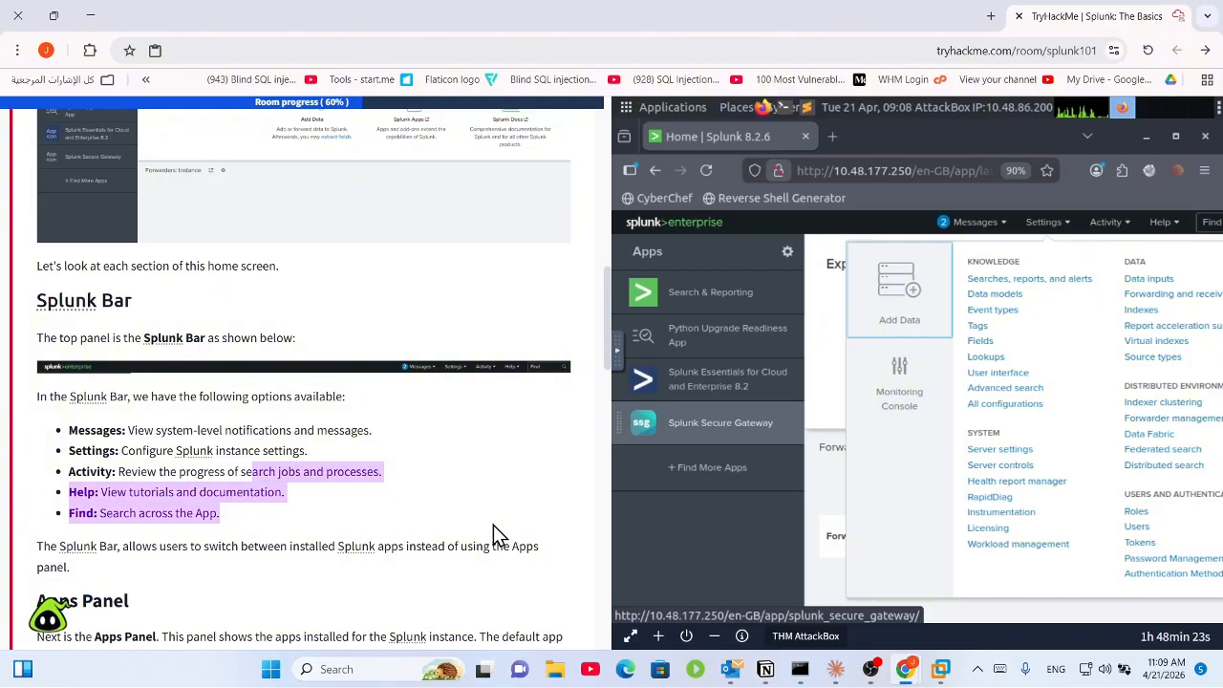
left_click(440, 525)
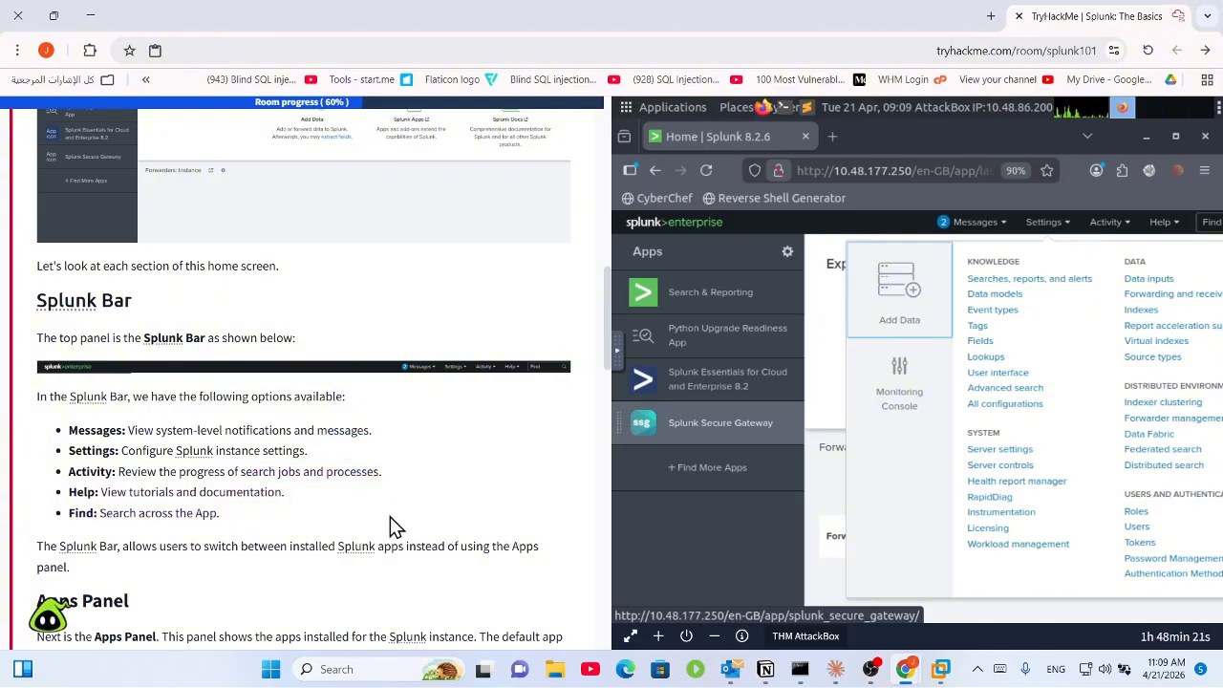
left_click_drag(139, 543, 398, 553)
left_click(453, 554)
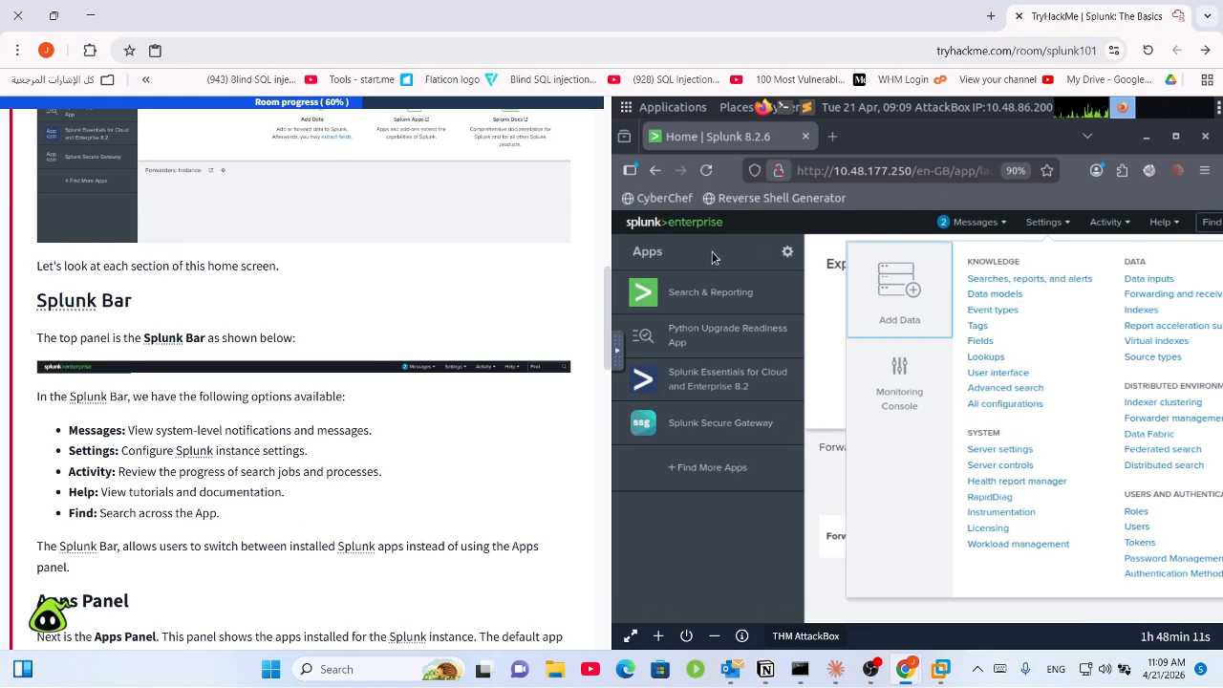
Step: Read the Apps Panel section, highlighting the phrase on apps installed for the Splunk instance, and open the Search & Reporting app
left_click(653, 250)
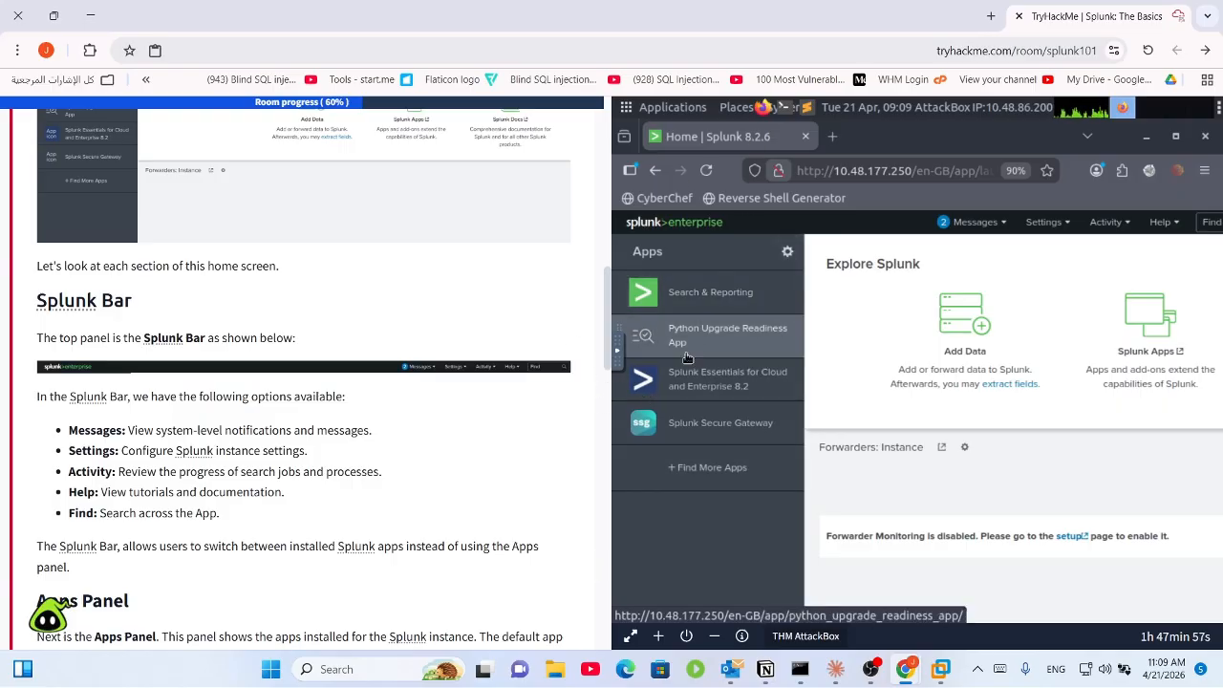
left_click(1051, 225)
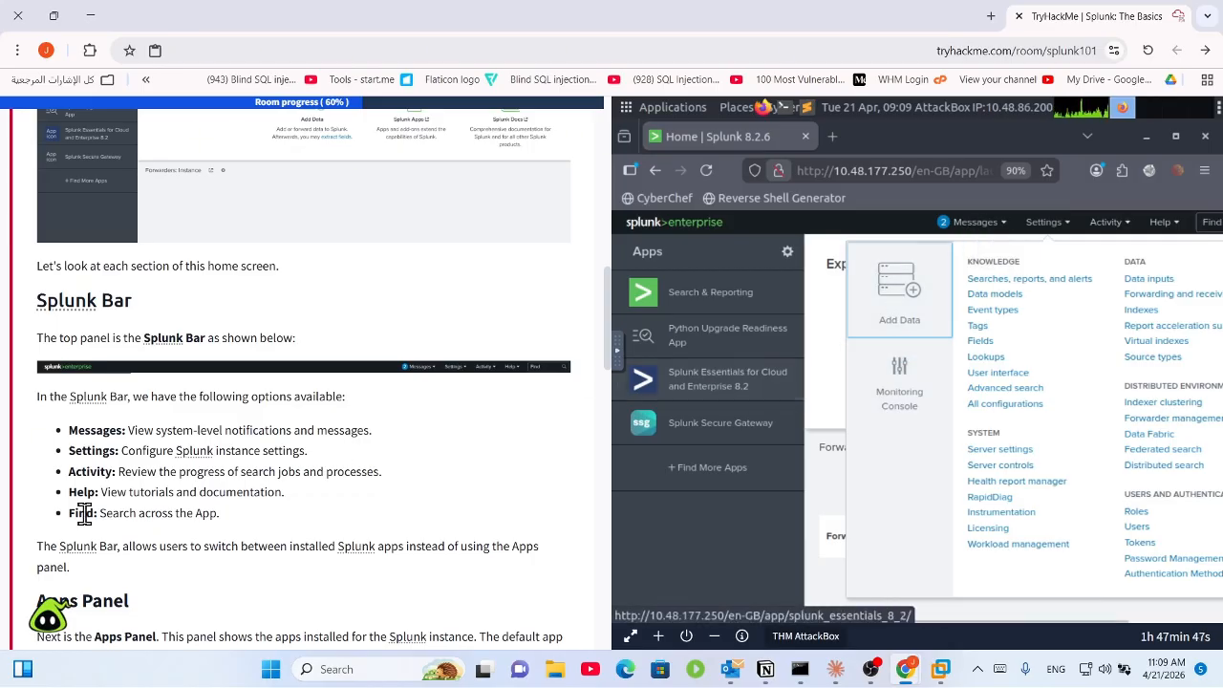
scroll(134, 540, "down", 3)
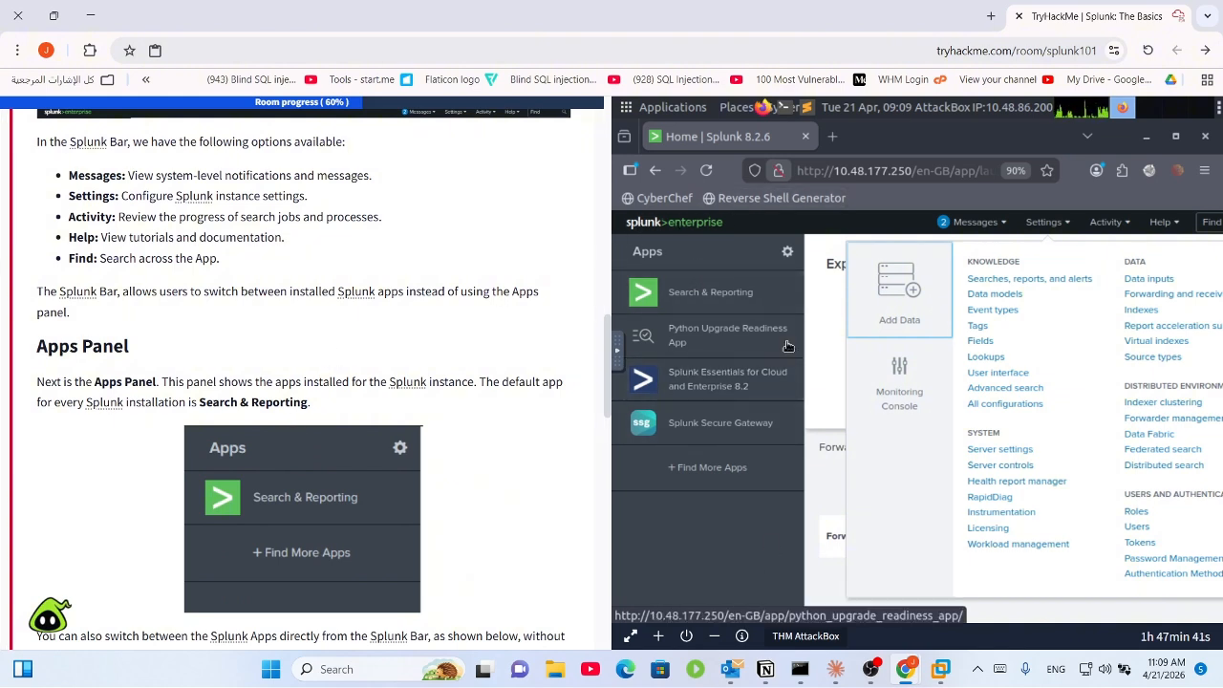
left_click_drag(241, 376, 449, 381)
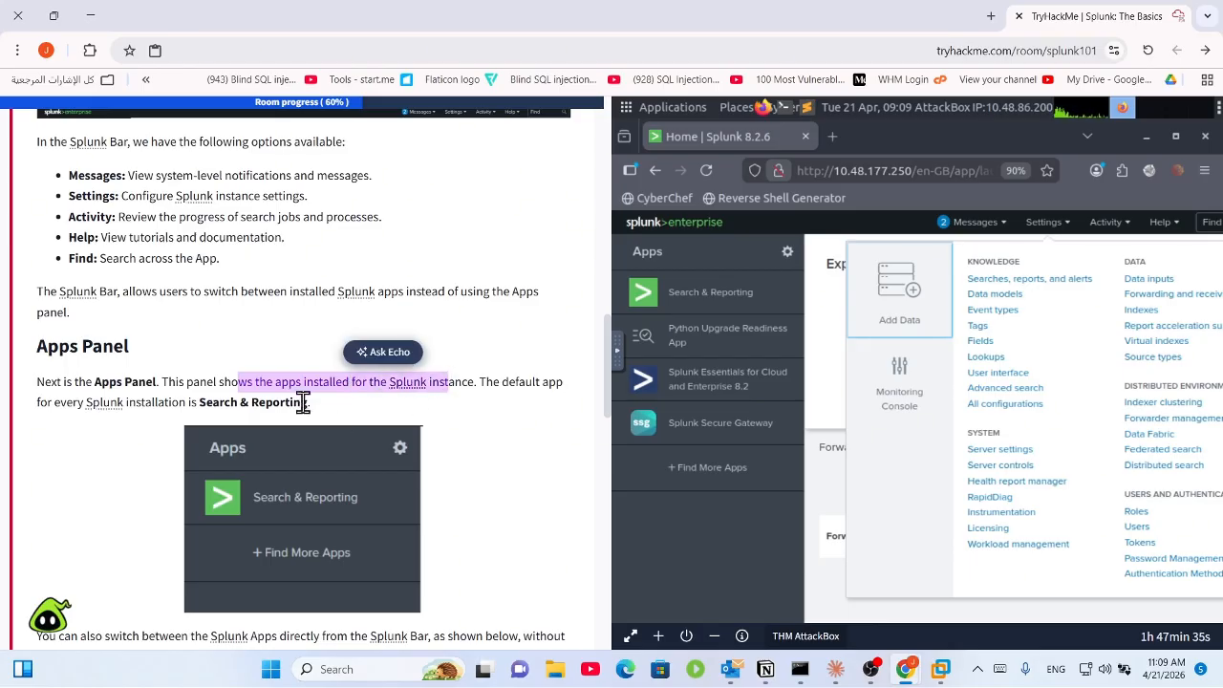
left_click(701, 299)
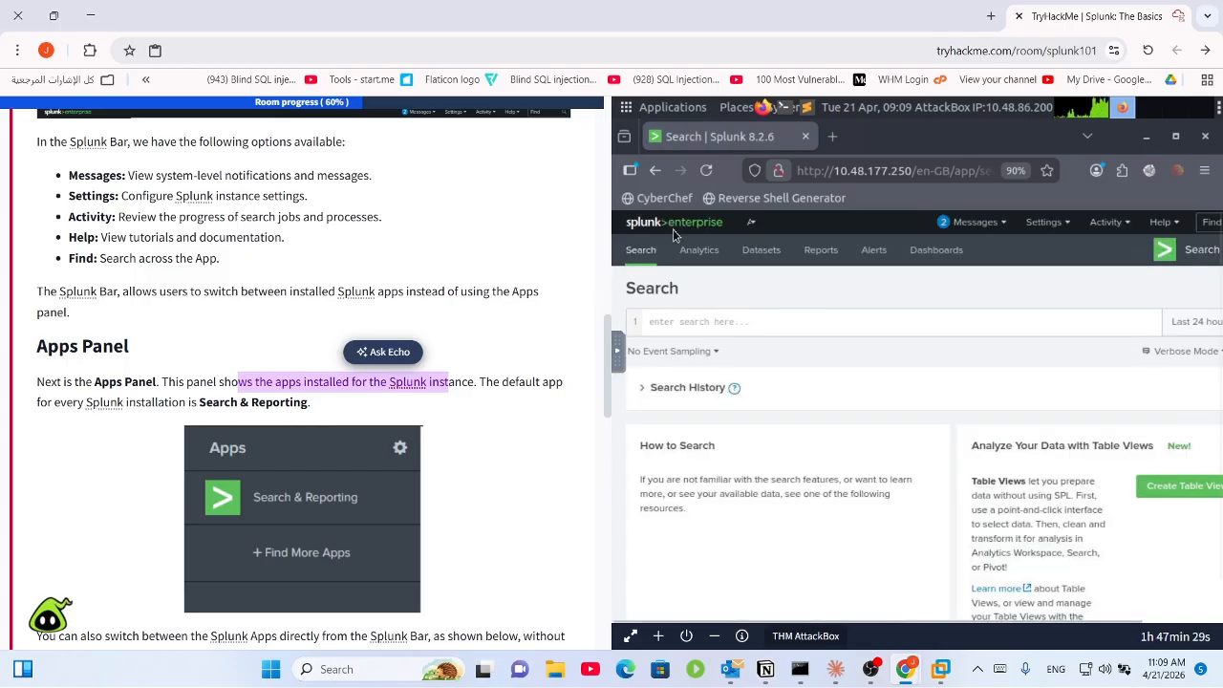
Step: Continue through the room text to the Explore Splunk section and return to the Splunk home screen
left_click(226, 379)
scroll(226, 381, "down", 3)
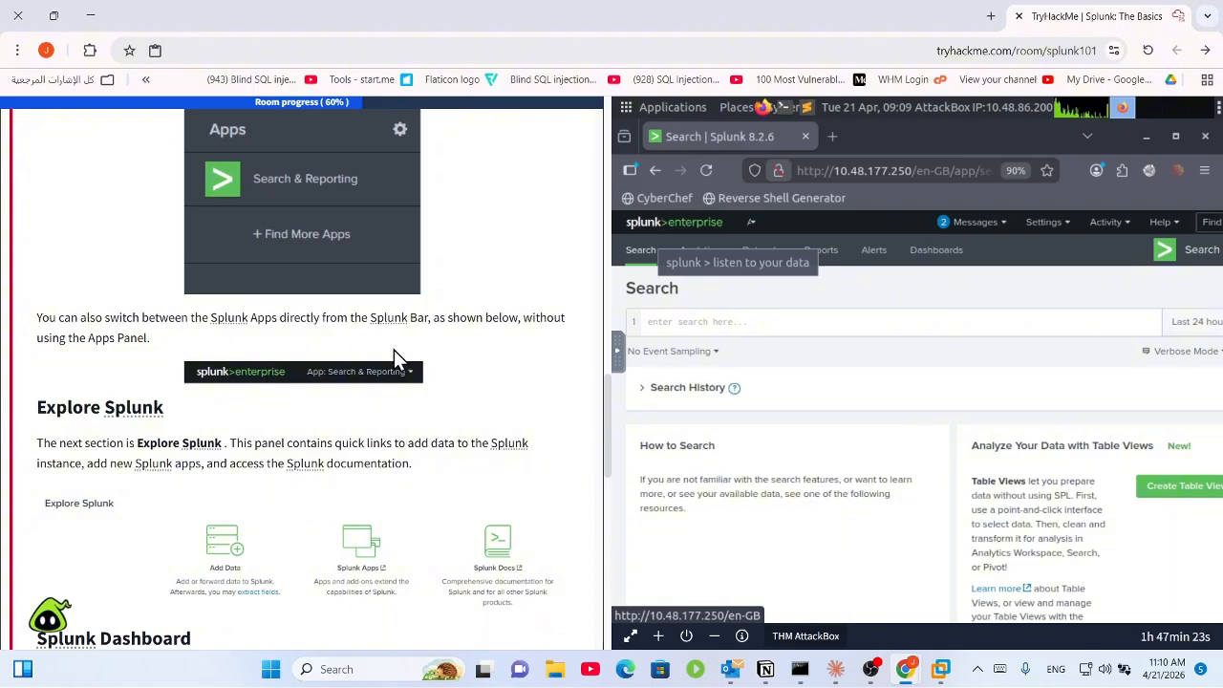
left_click(677, 227)
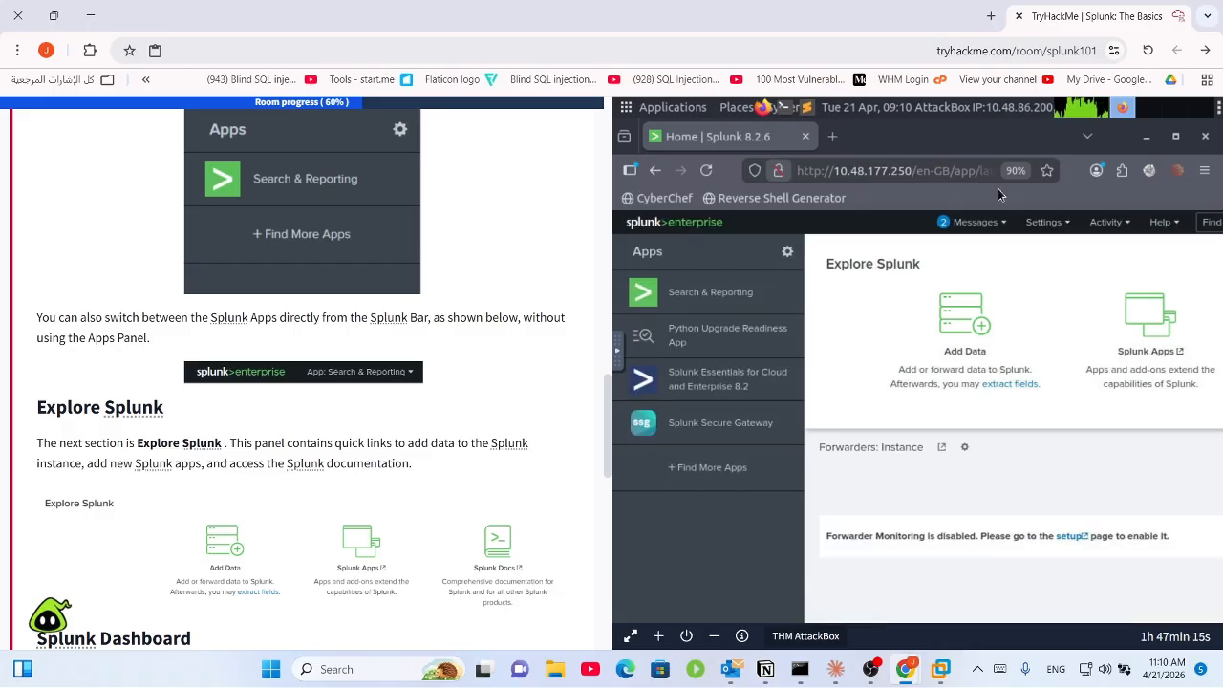
Step: Switch to the maximized AttackBox window with the Splunk home screen and view the Settings options there
left_click_drag(901, 4, 745, 265)
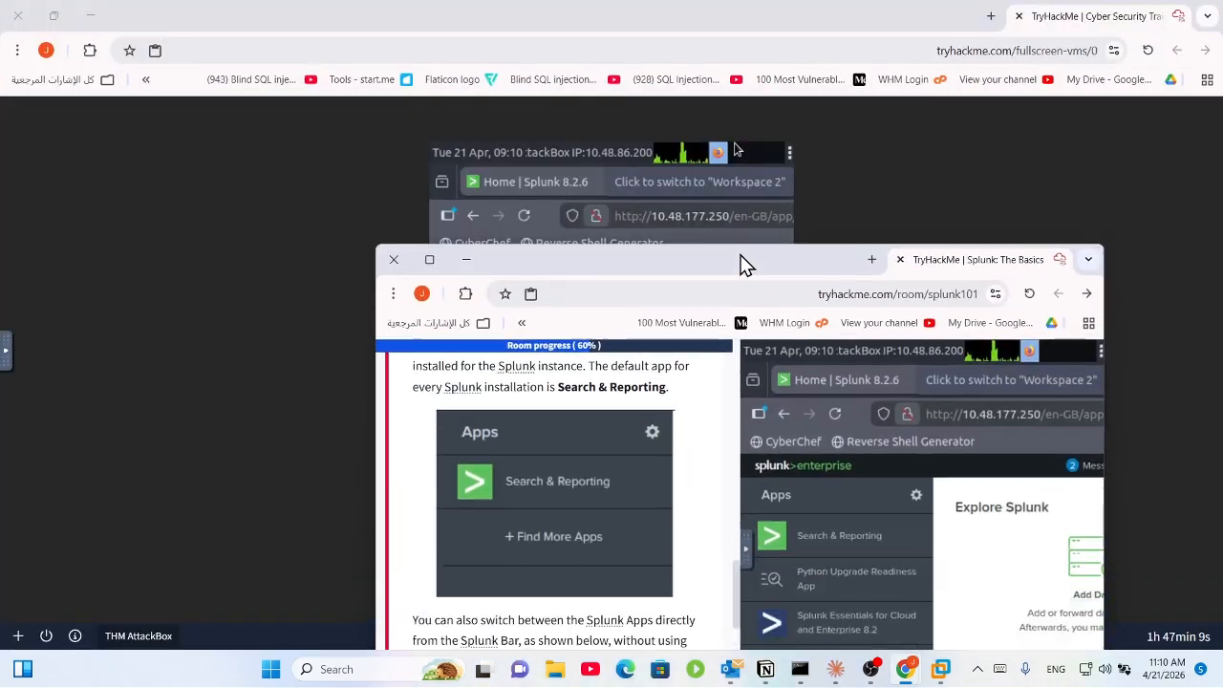
left_click(762, 12)
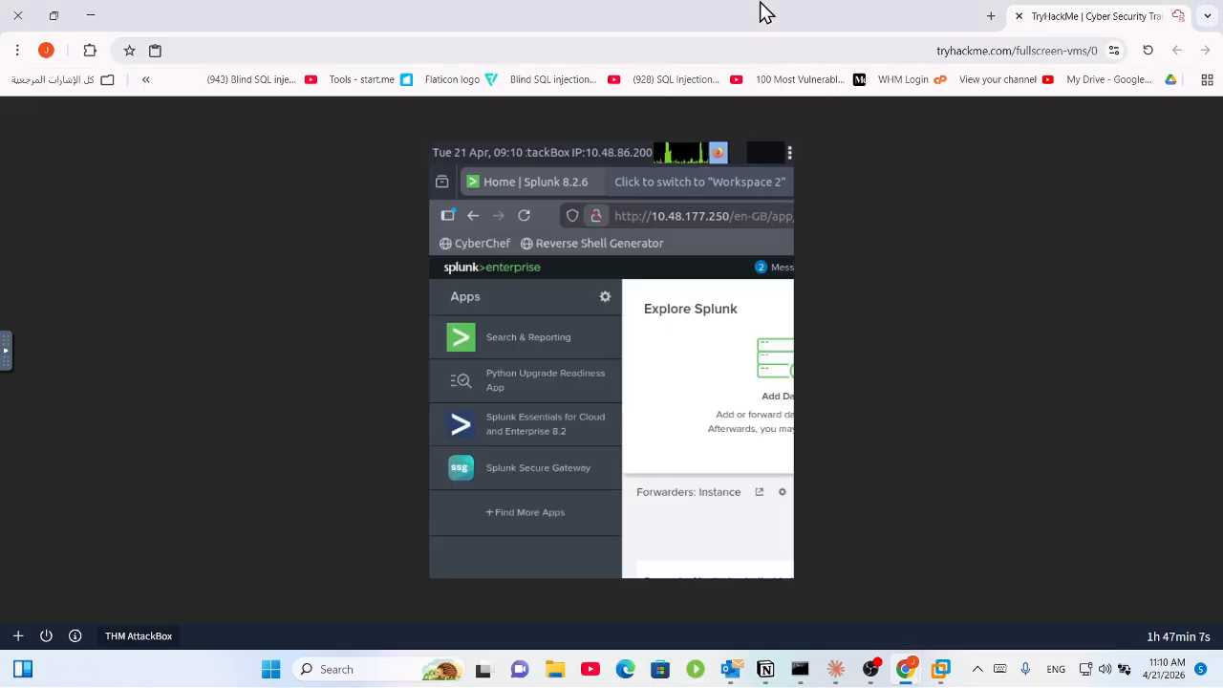
left_click_drag(761, 12, 786, 10)
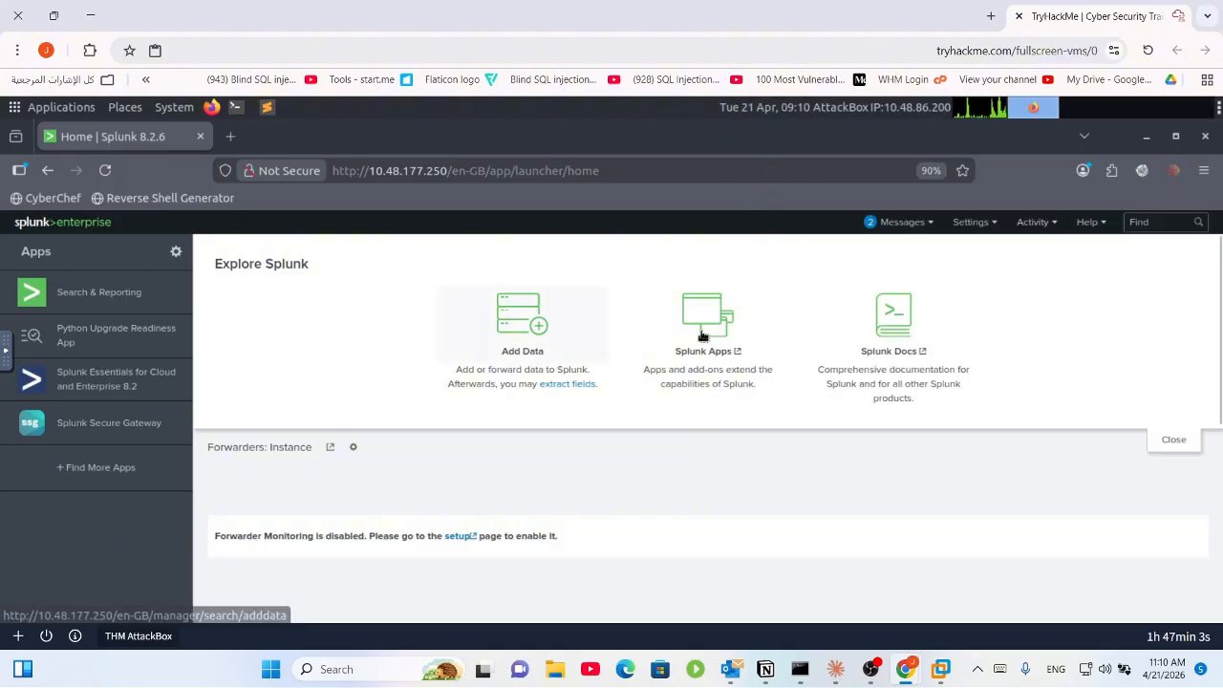
left_click(974, 225)
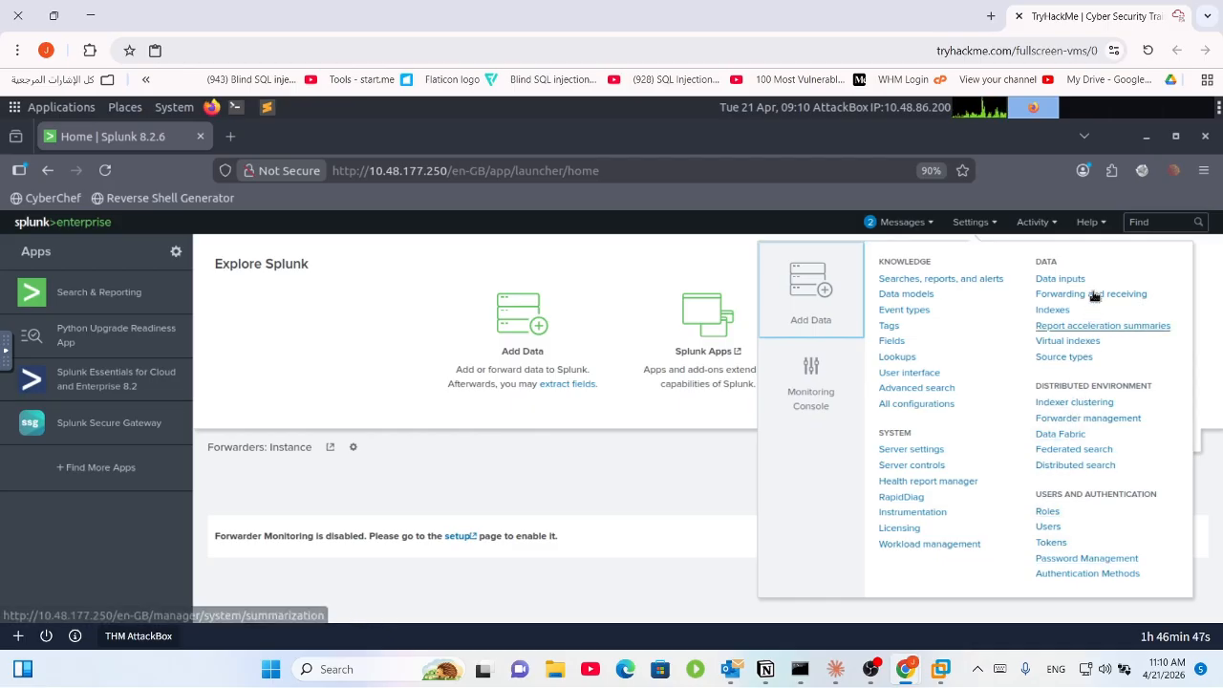
Step: Search across Splunk with the Find feature, first for "search" and then for "search abd"
left_click(1144, 224)
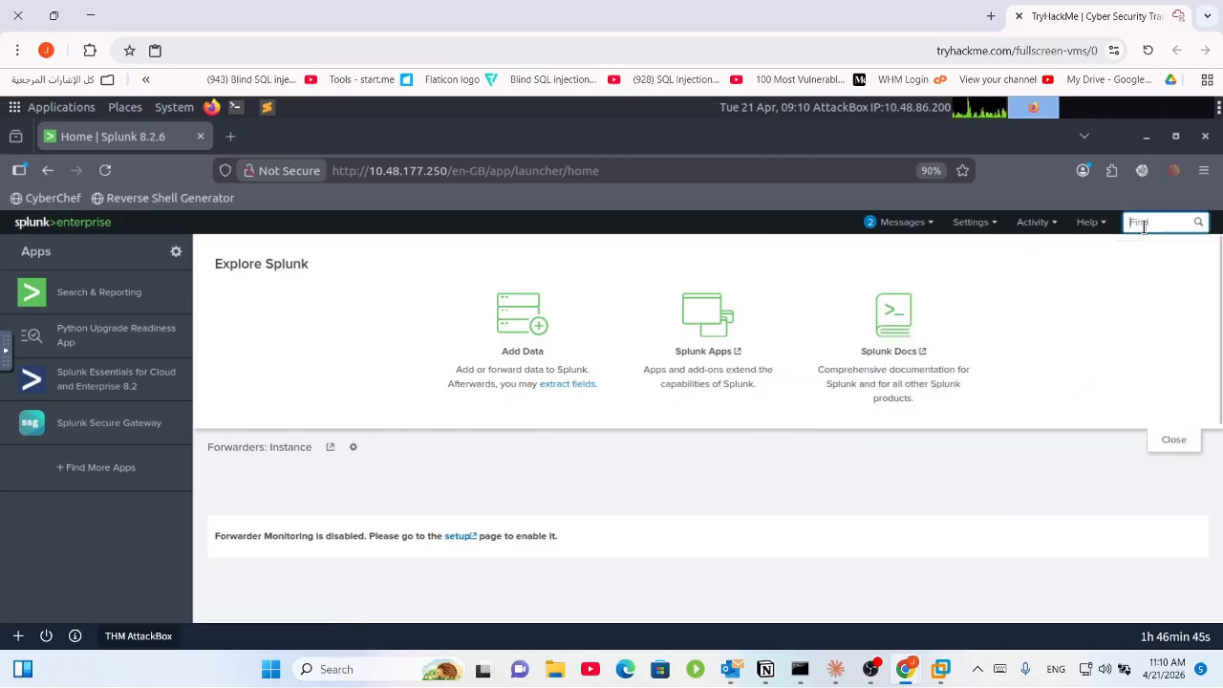
type("sear")
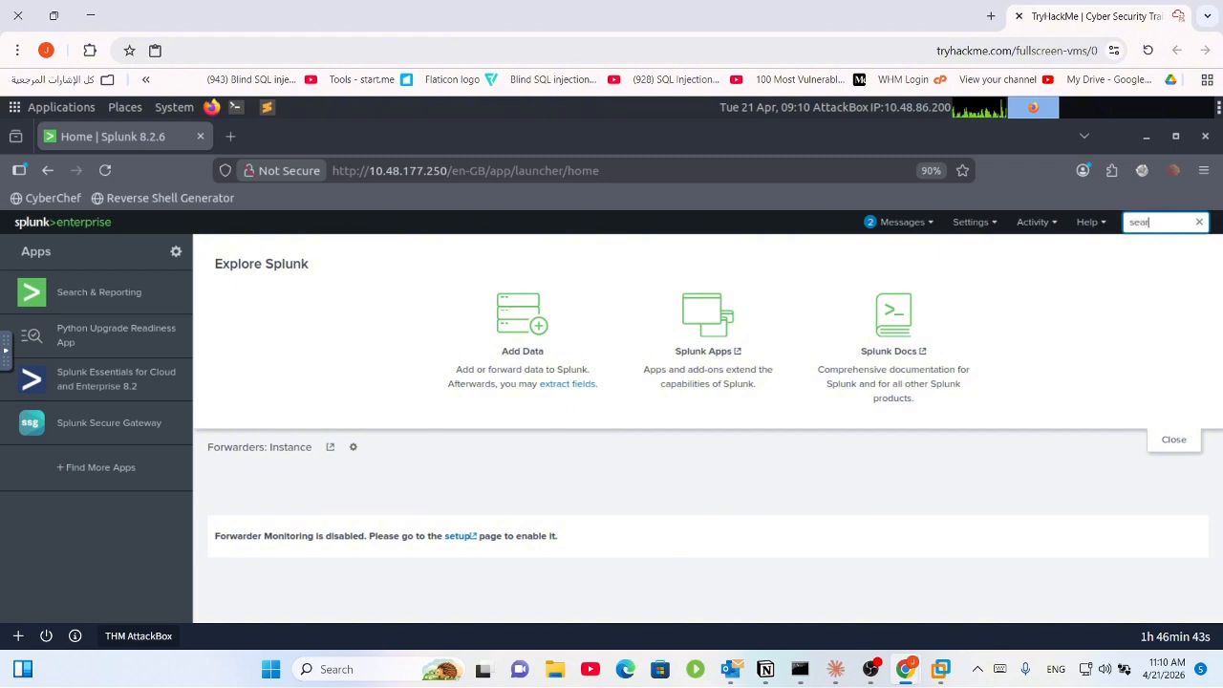
type("ch")
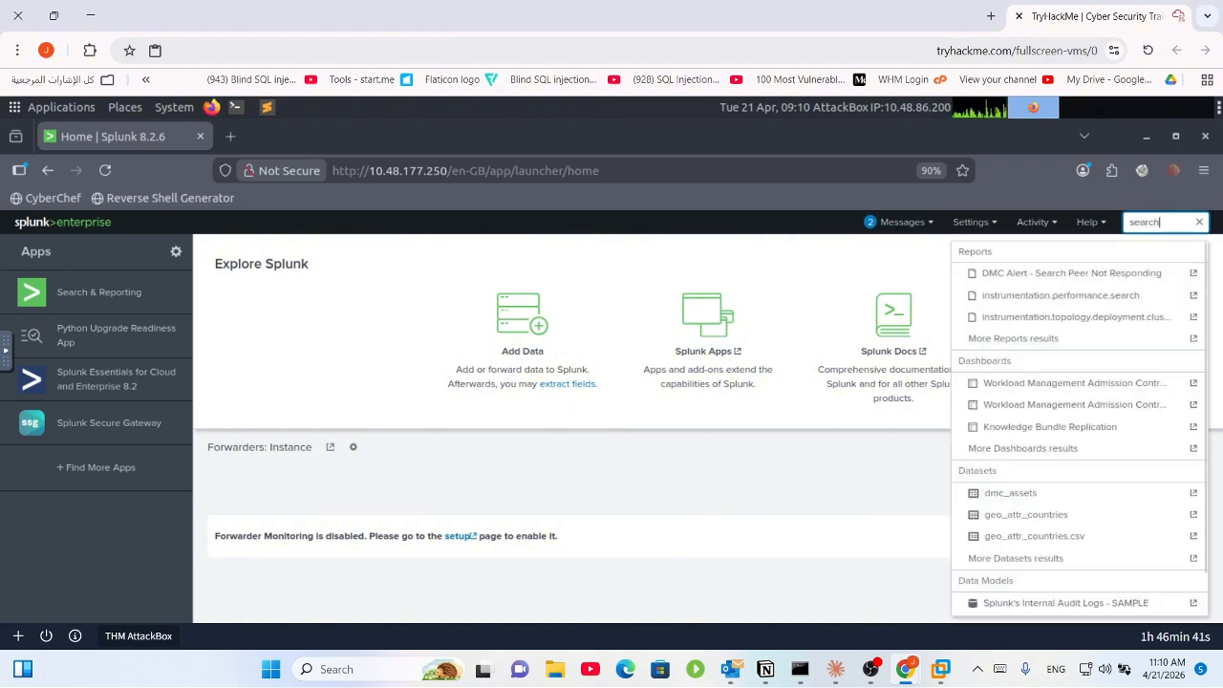
type(" a")
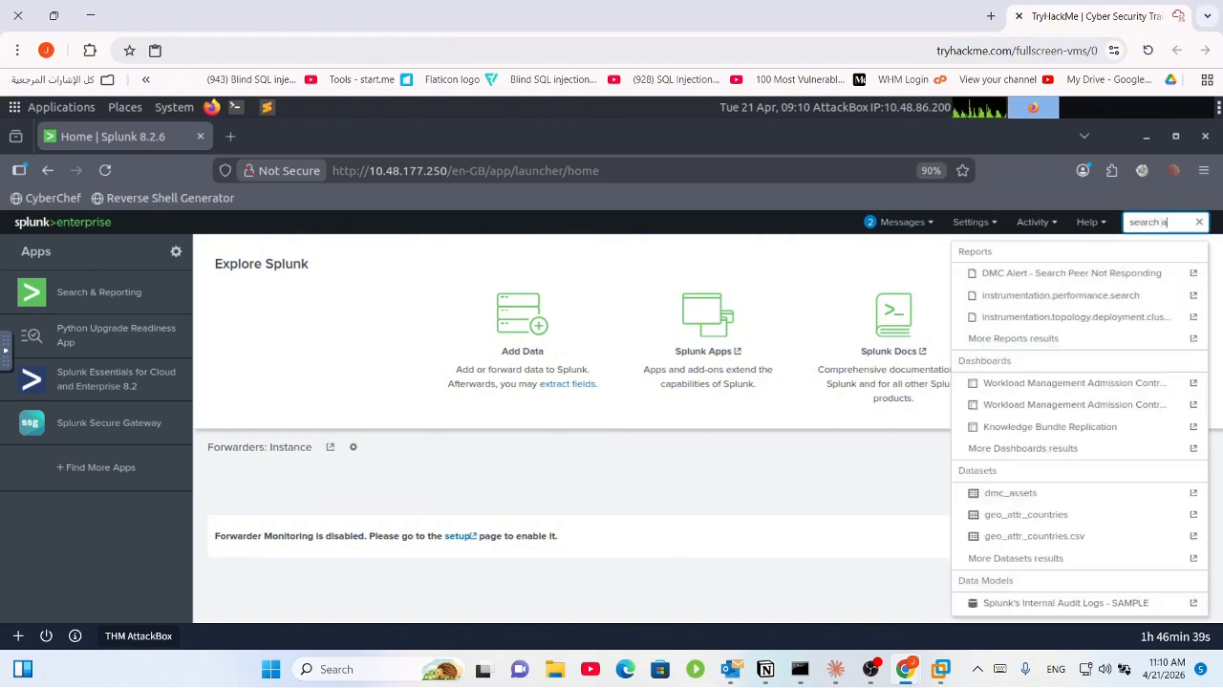
type("bd")
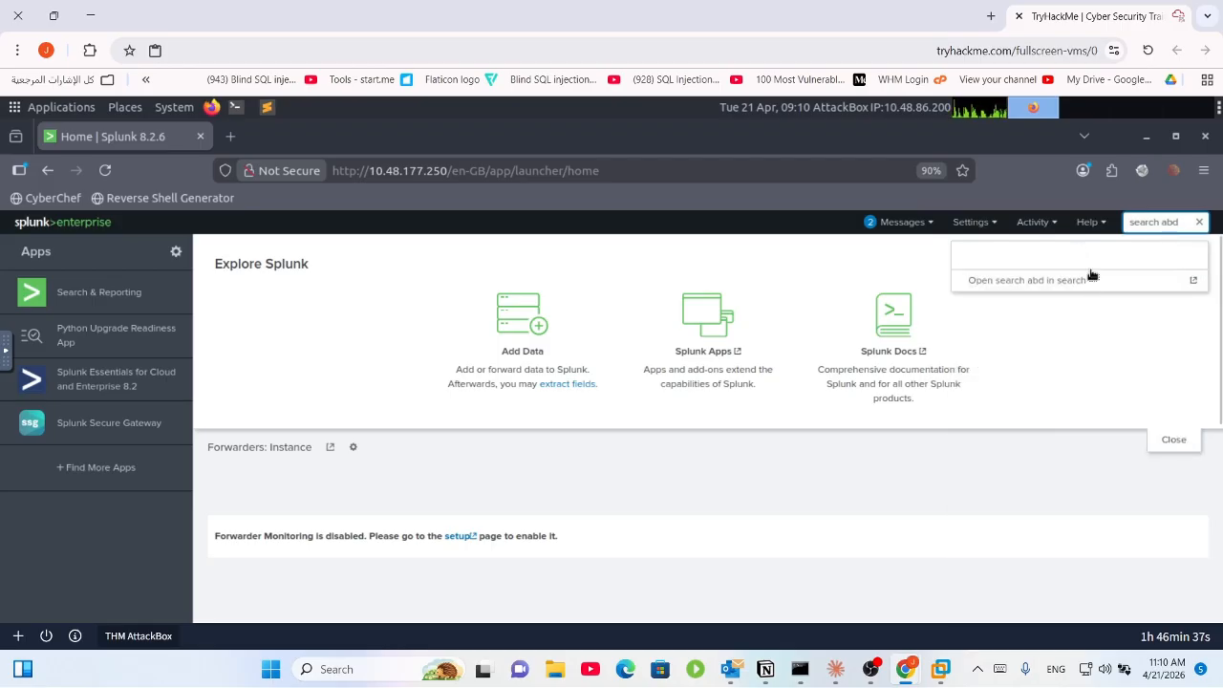
Step: Return to Splunk's Settings options and open the Monitoring Console overview
left_click(966, 223)
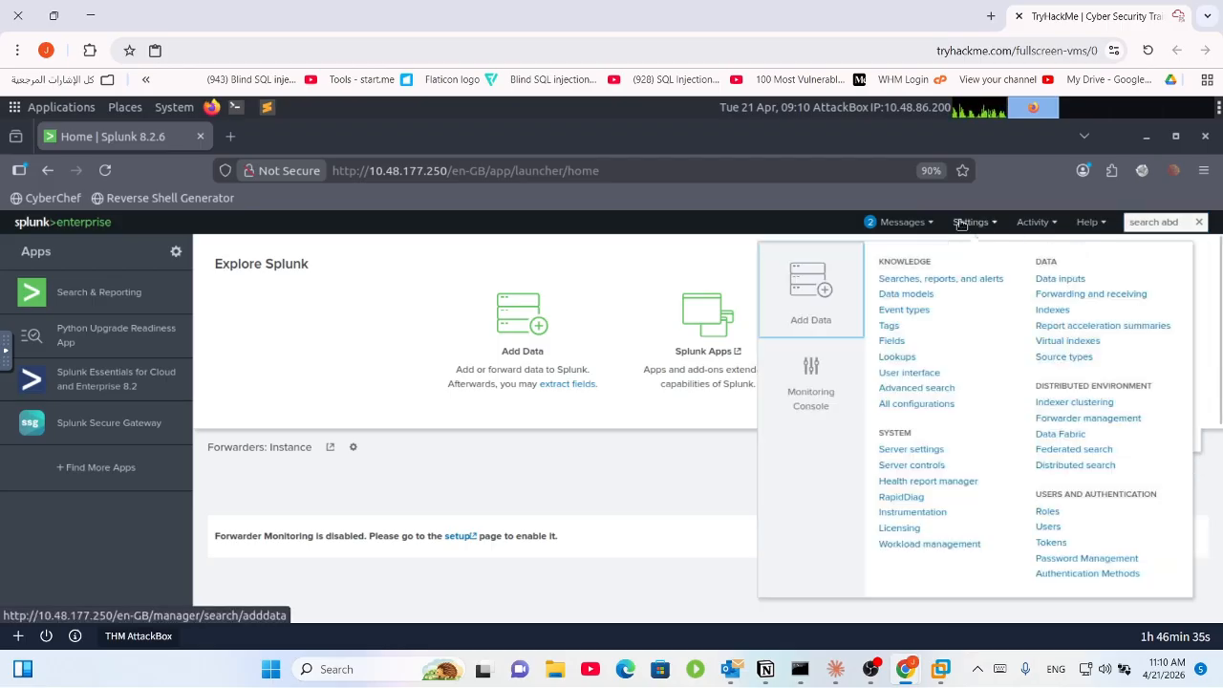
left_click(963, 227)
left_click(963, 228)
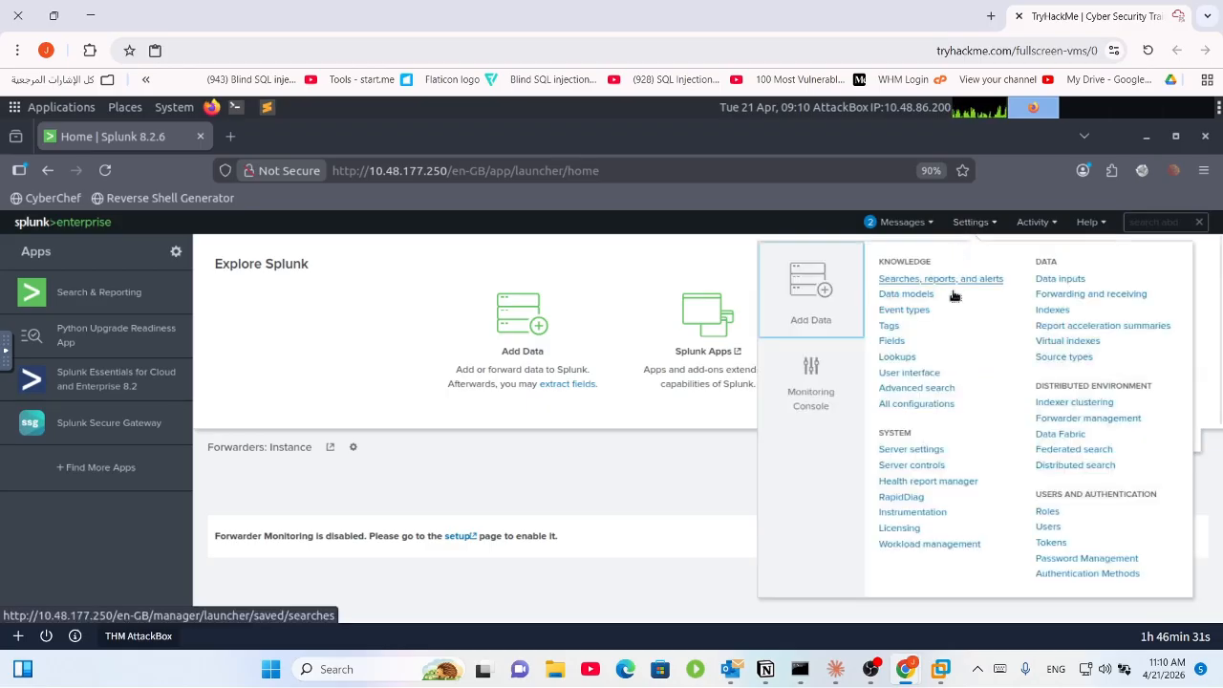
left_click(810, 387)
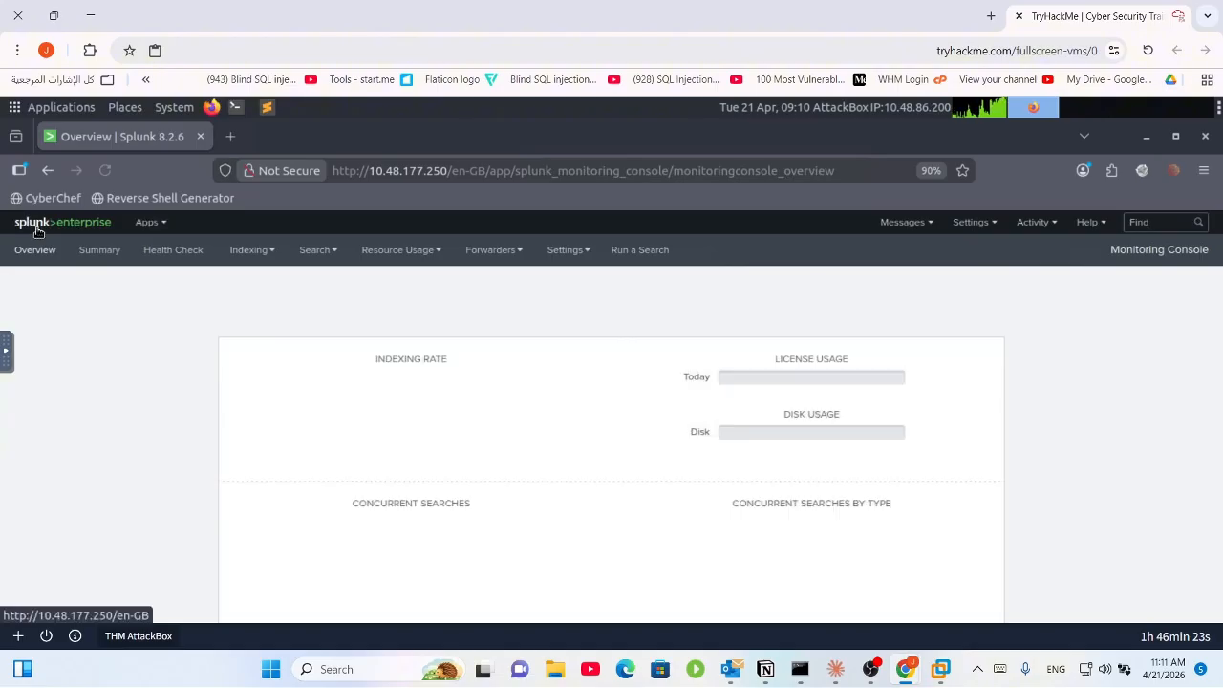
Step: Return to the Splunk home screen, open Search & Reporting, and switch to the Splunk Essentials for Cloud and Enterprise 8.2 app
left_click(69, 227)
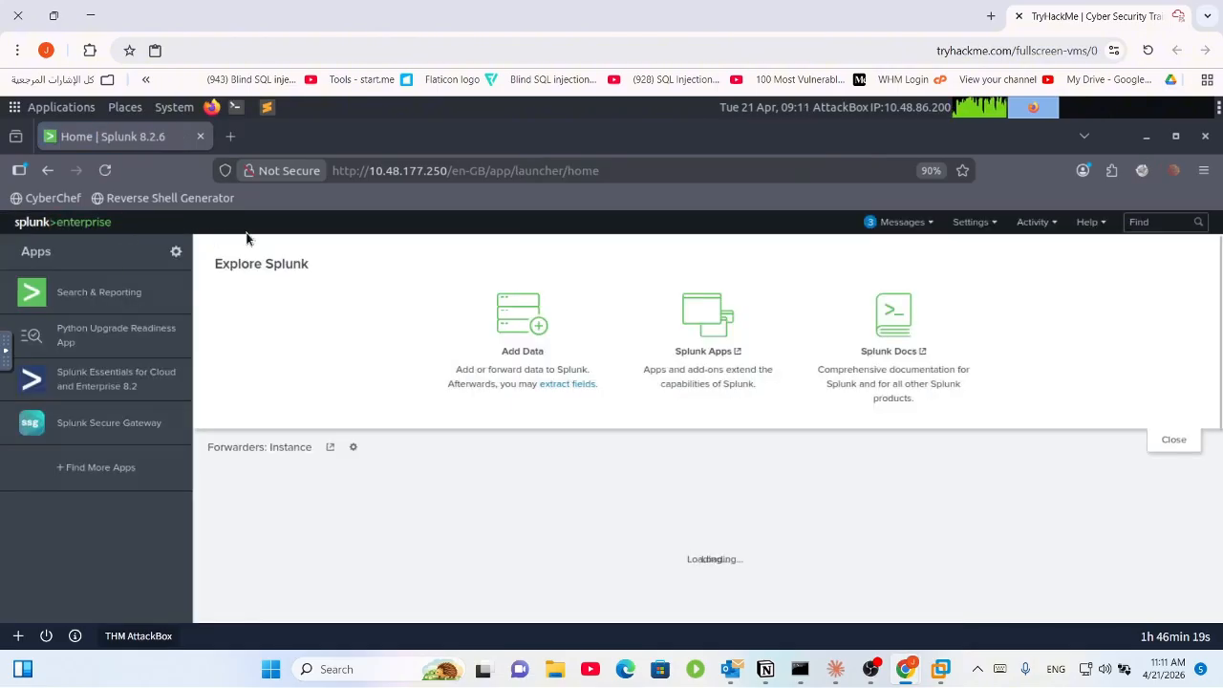
left_click(79, 298)
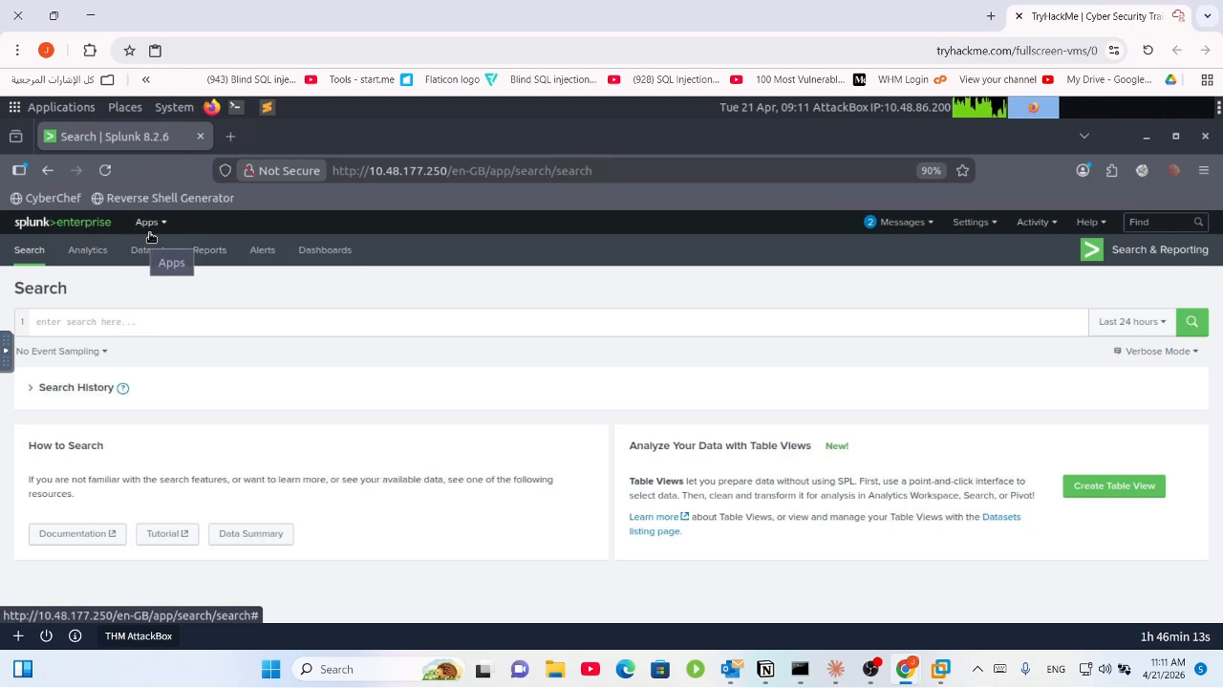
left_click(149, 233)
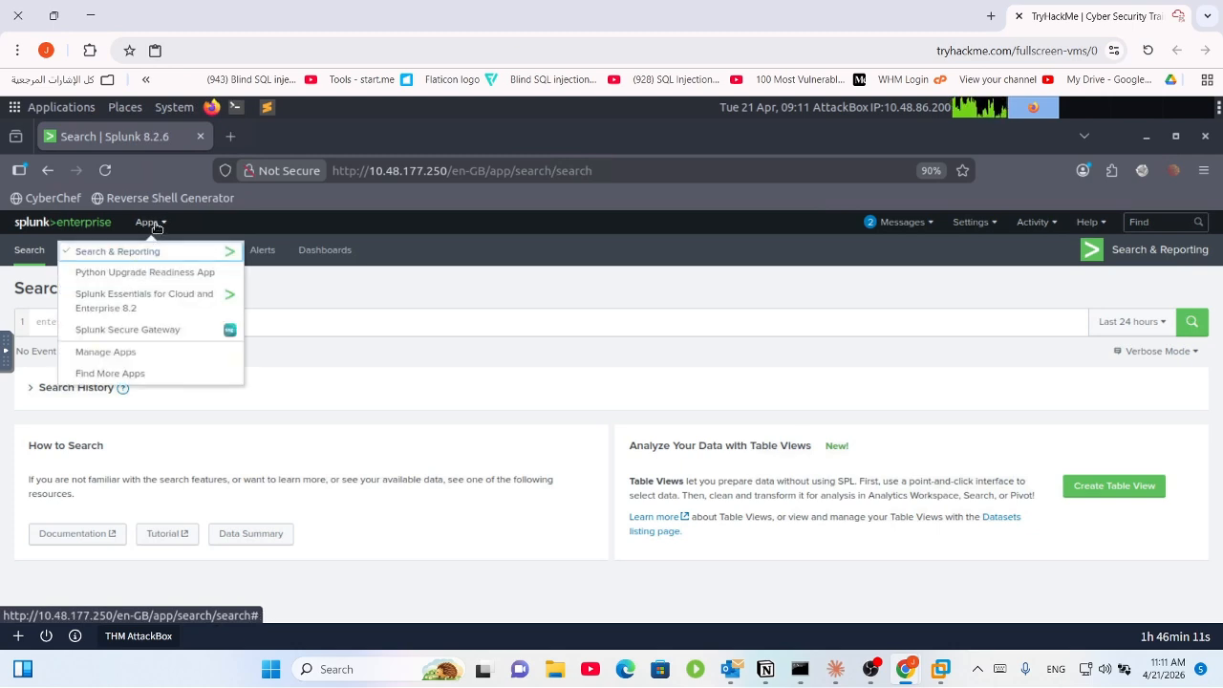
left_click(135, 309)
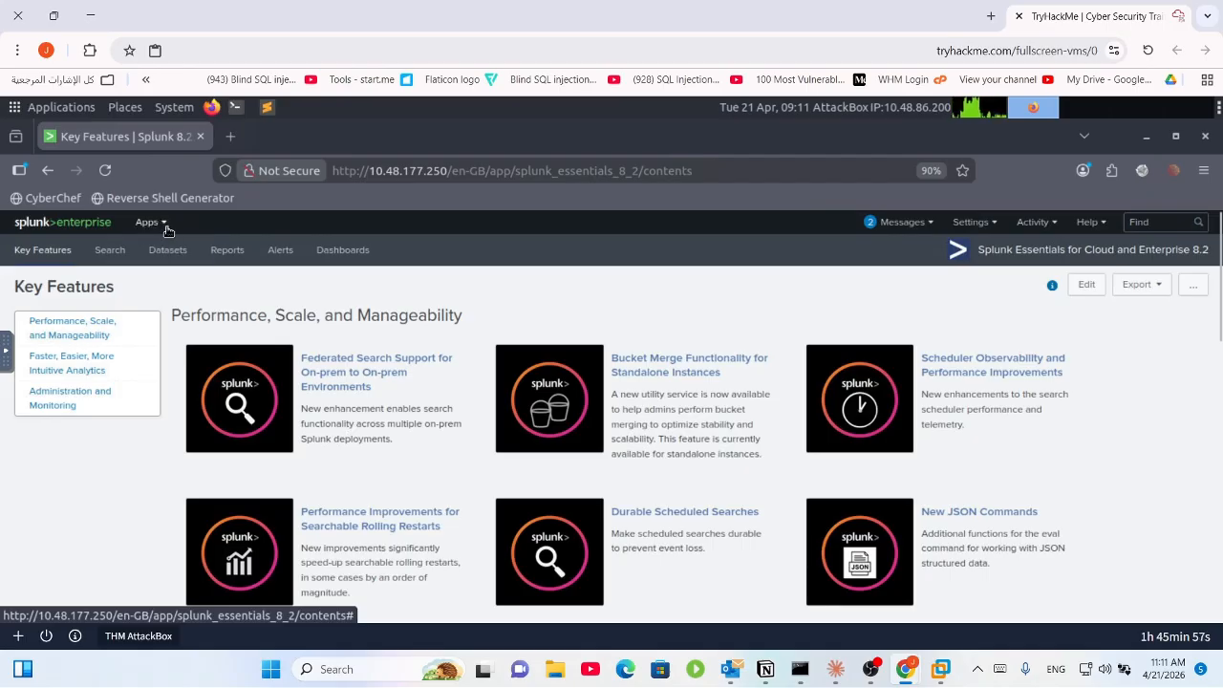
Step: Switch back to the maximized room window, read the Explore Splunk section, and return to the Splunk home screen
left_click_drag(510, 11, 327, 401)
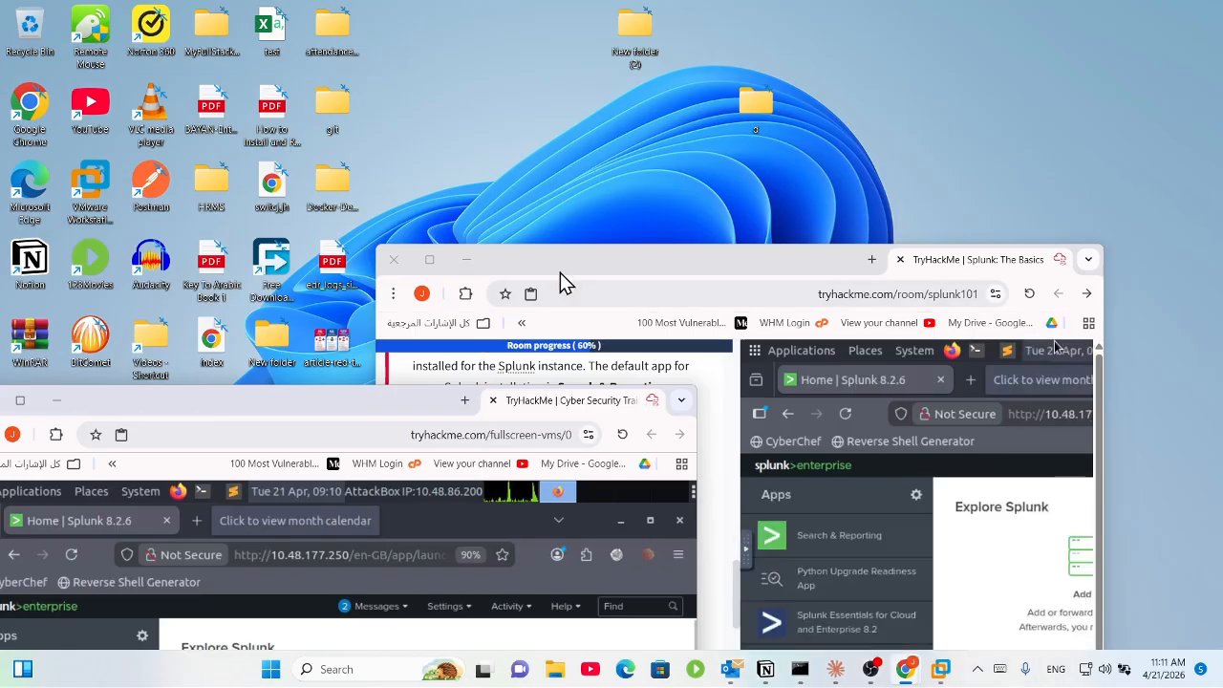
double_click(560, 272)
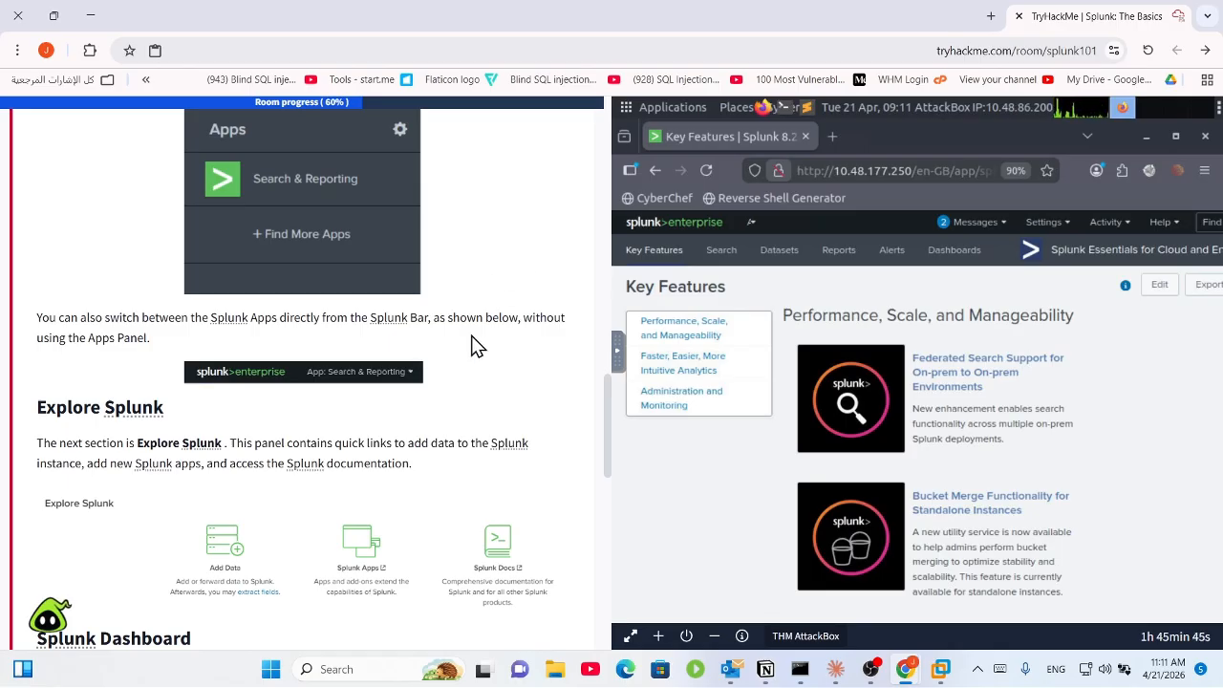
scroll(488, 401, "down", 2)
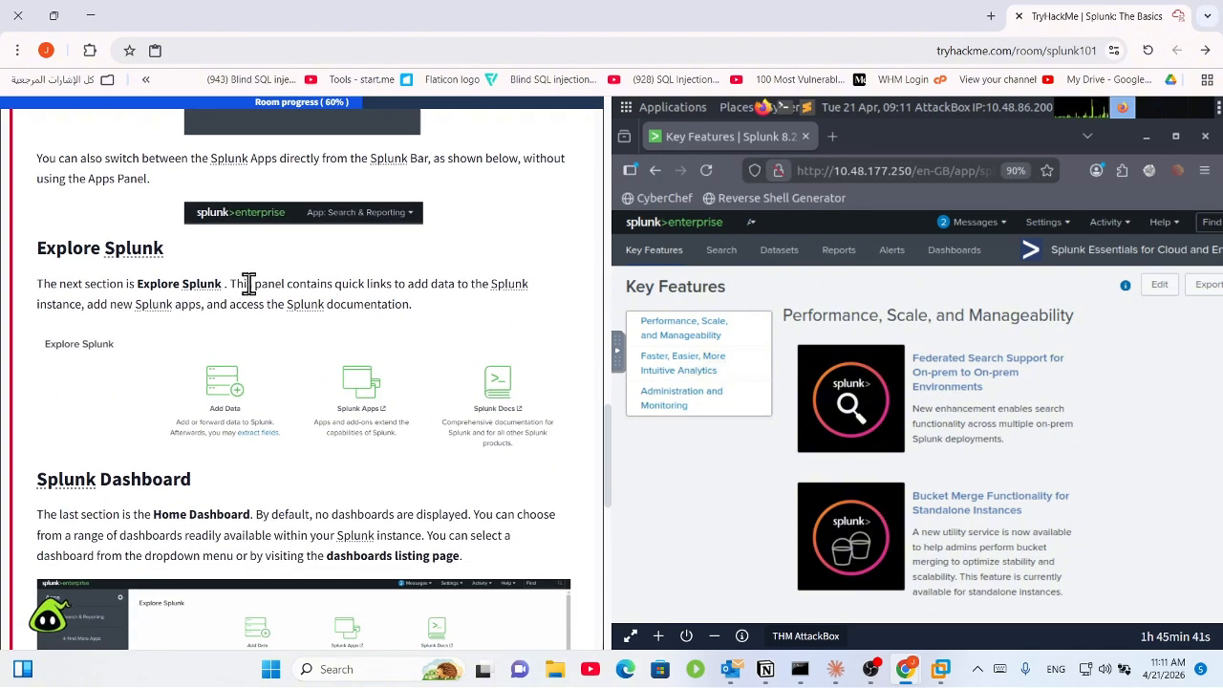
left_click_drag(270, 286, 438, 332)
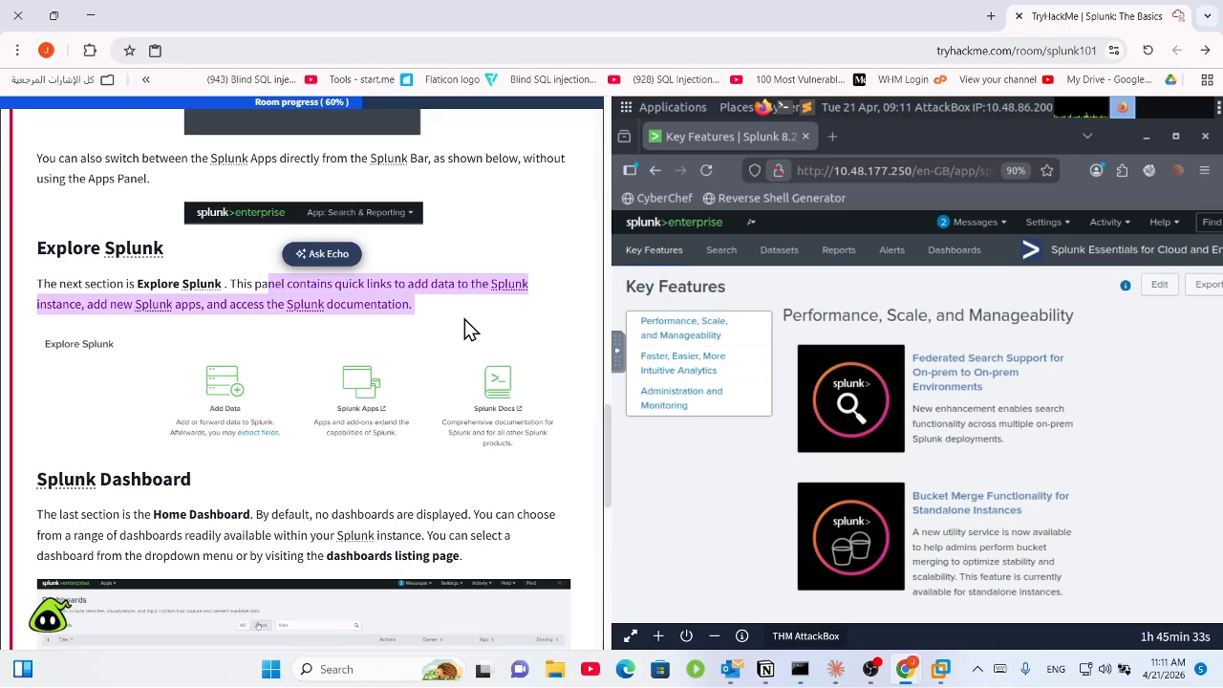
left_click(464, 319)
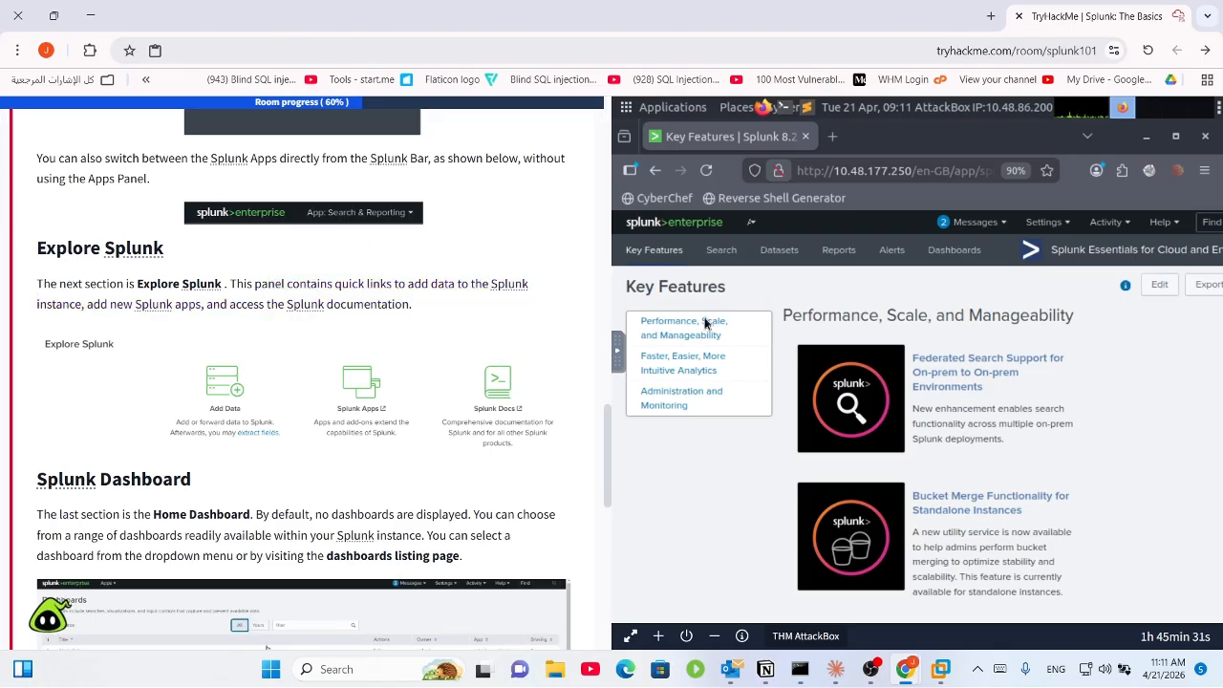
left_click(675, 237)
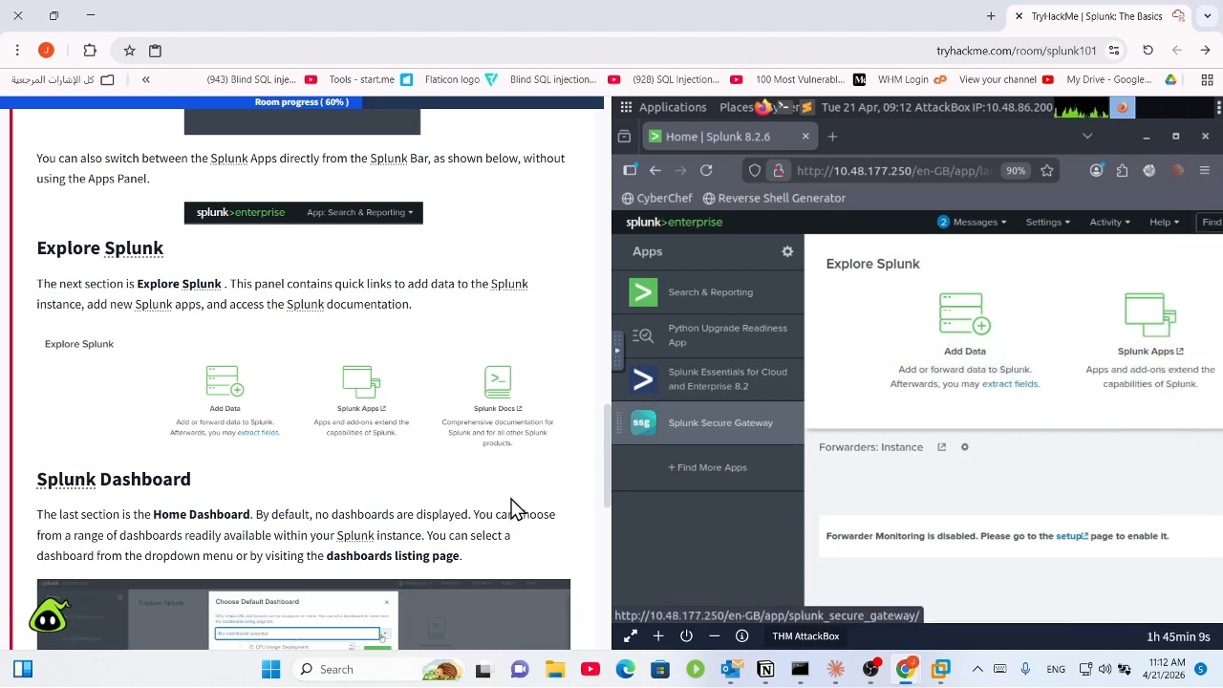
Step: Read through the Splunk Dashboard section down to the Task 4 question about collecting data from files and ports
scroll(513, 506, "down", 1)
scroll(511, 499, "down", 2)
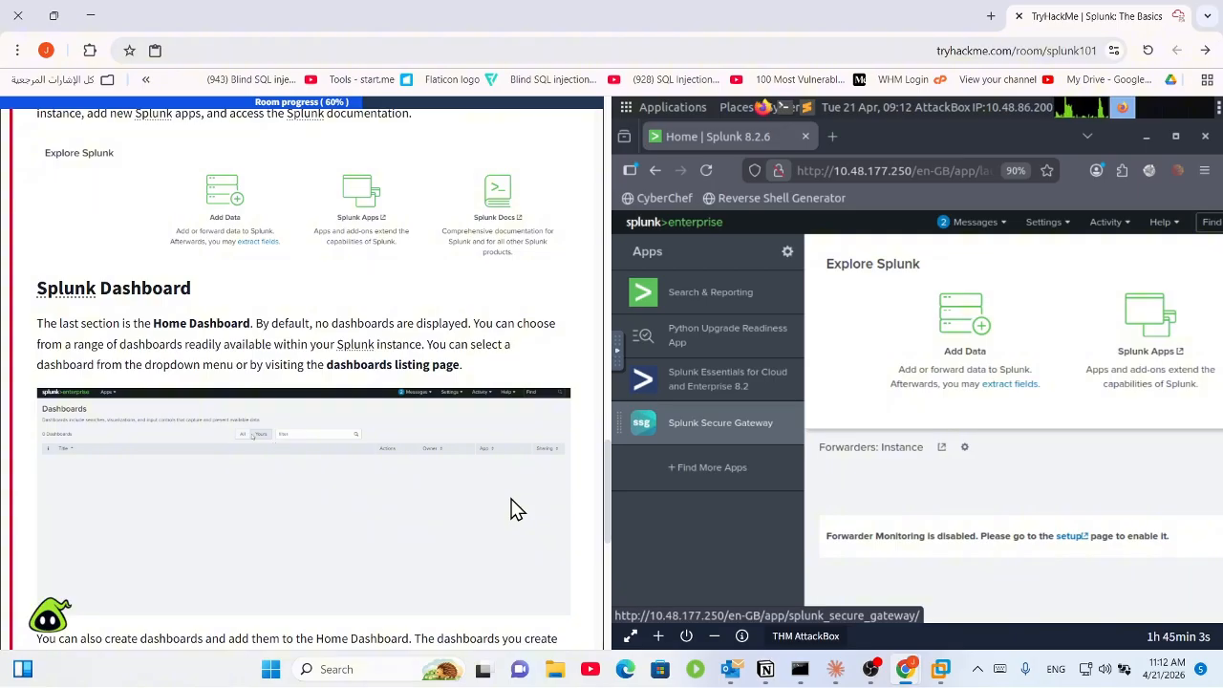
scroll(513, 508, "down", 1)
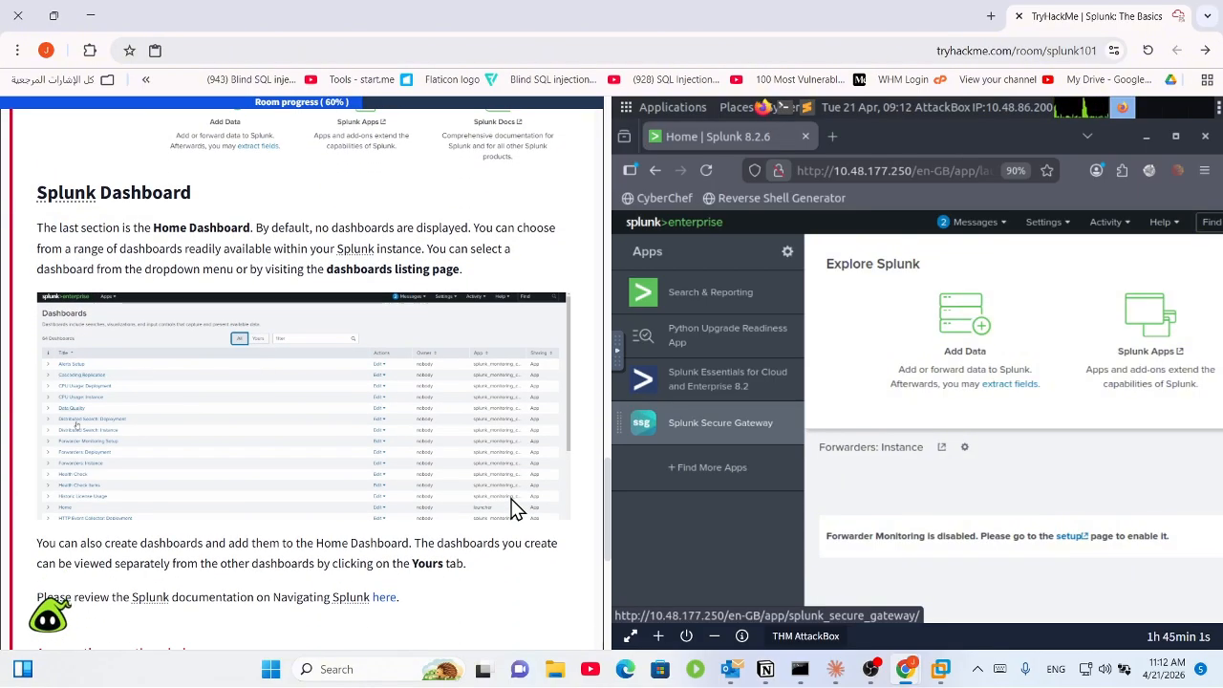
scroll(513, 509, "down", 1)
scroll(513, 508, "down", 1)
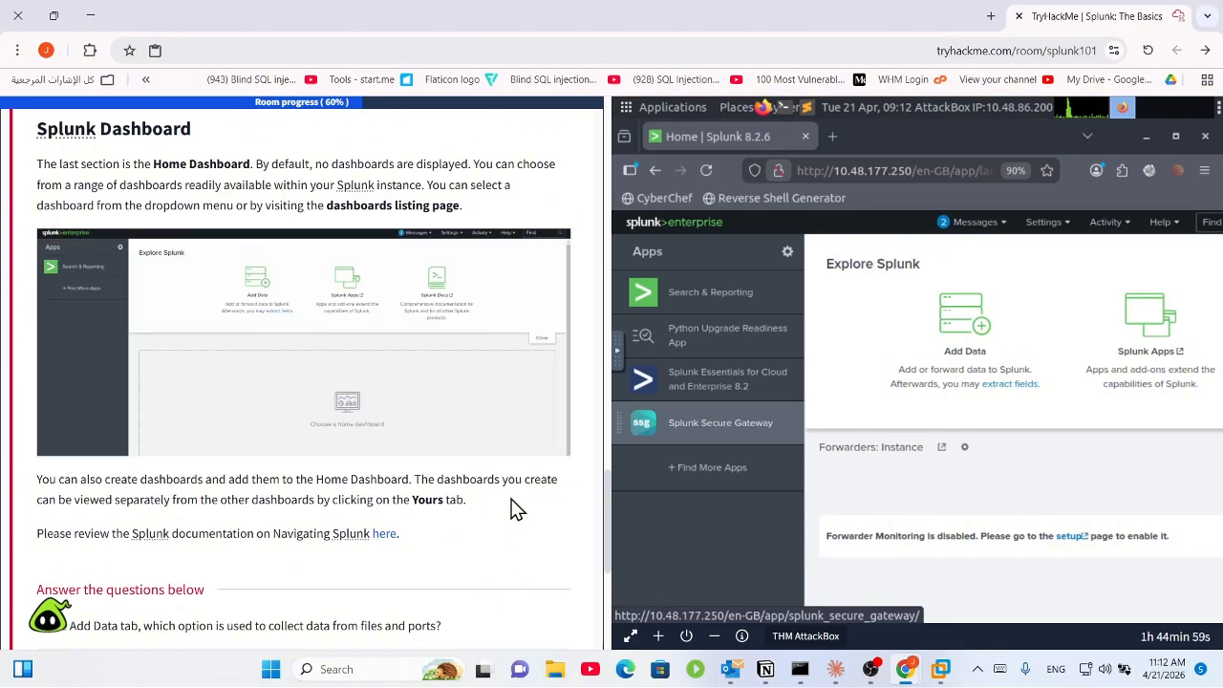
scroll(514, 508, "down", 1)
scroll(513, 508, "down", 1)
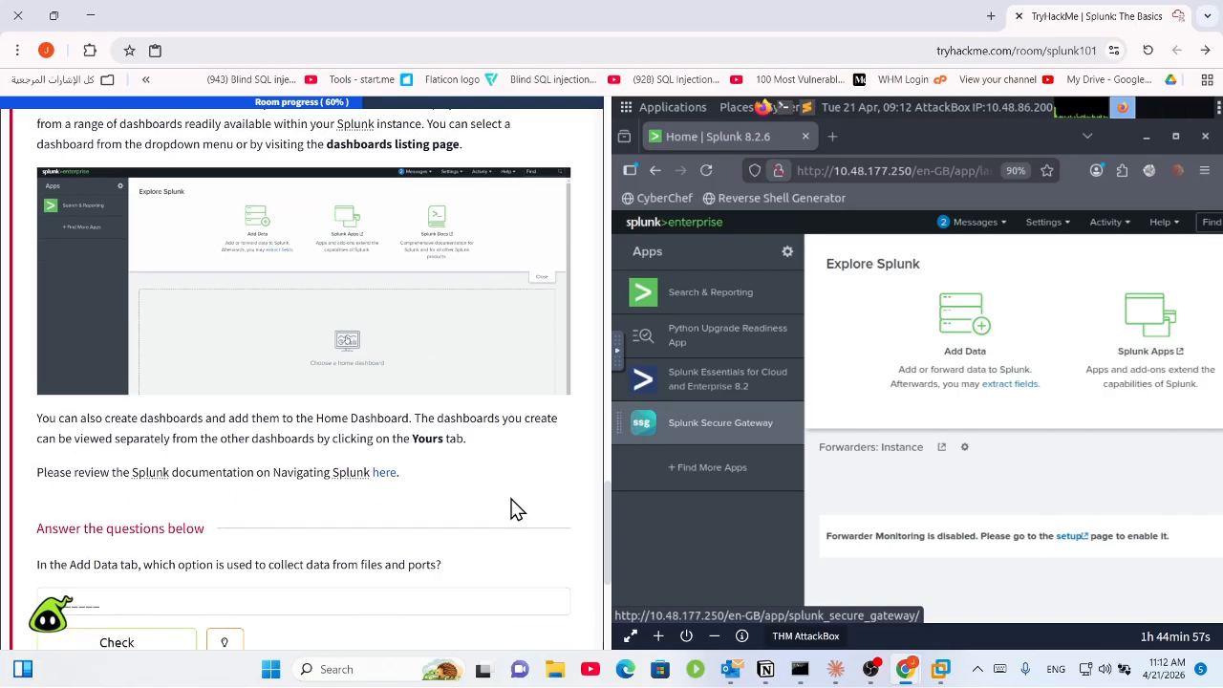
scroll(513, 508, "down", 1)
scroll(514, 508, "down", 5)
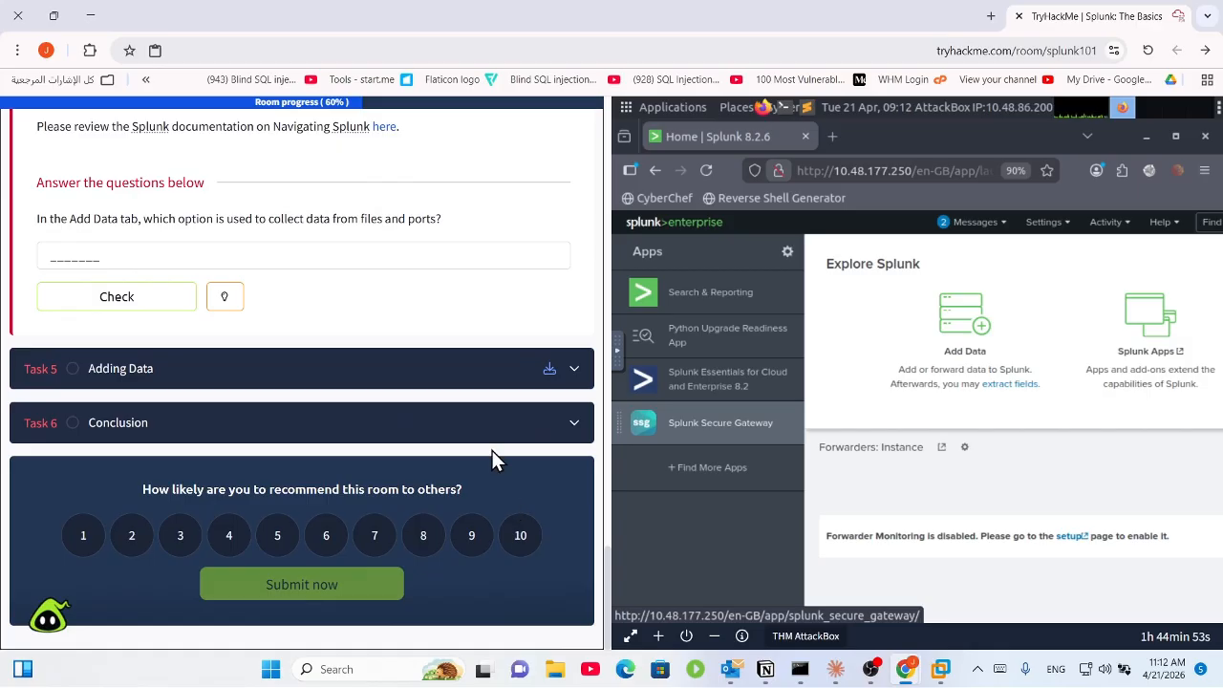
Step: Expand Task 5, Adding Data, and read its introduction and the chart of data source categories
scroll(482, 368, "up", 20)
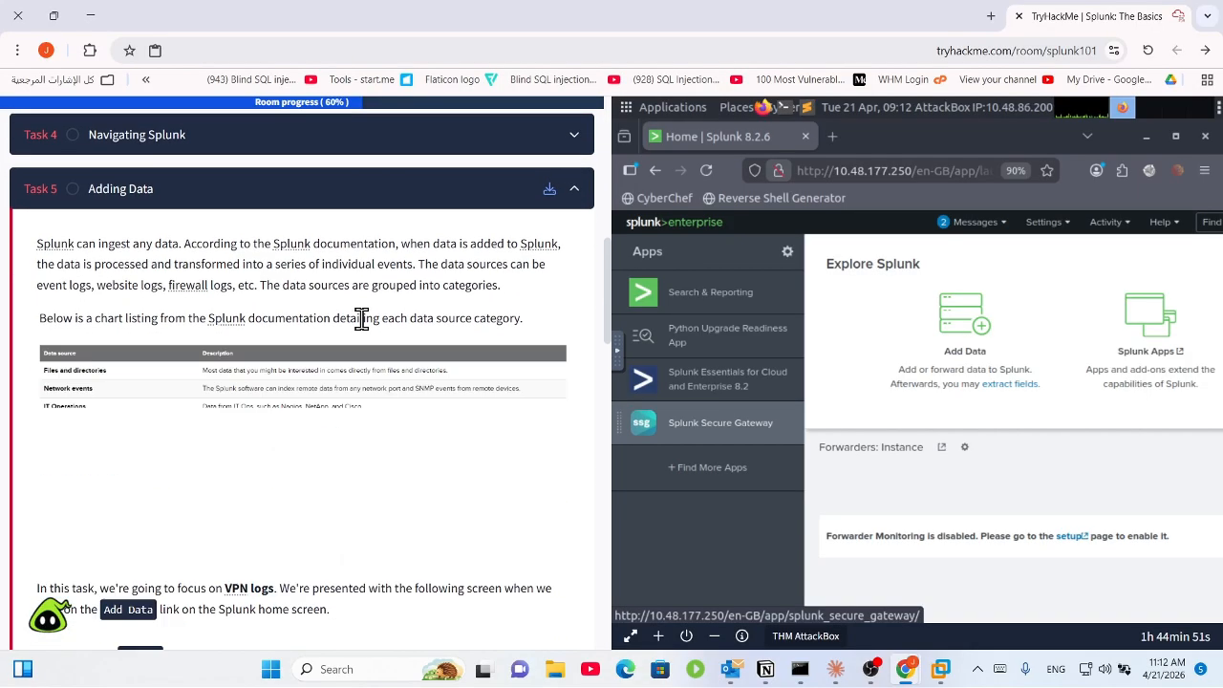
left_click_drag(188, 247, 55, 251)
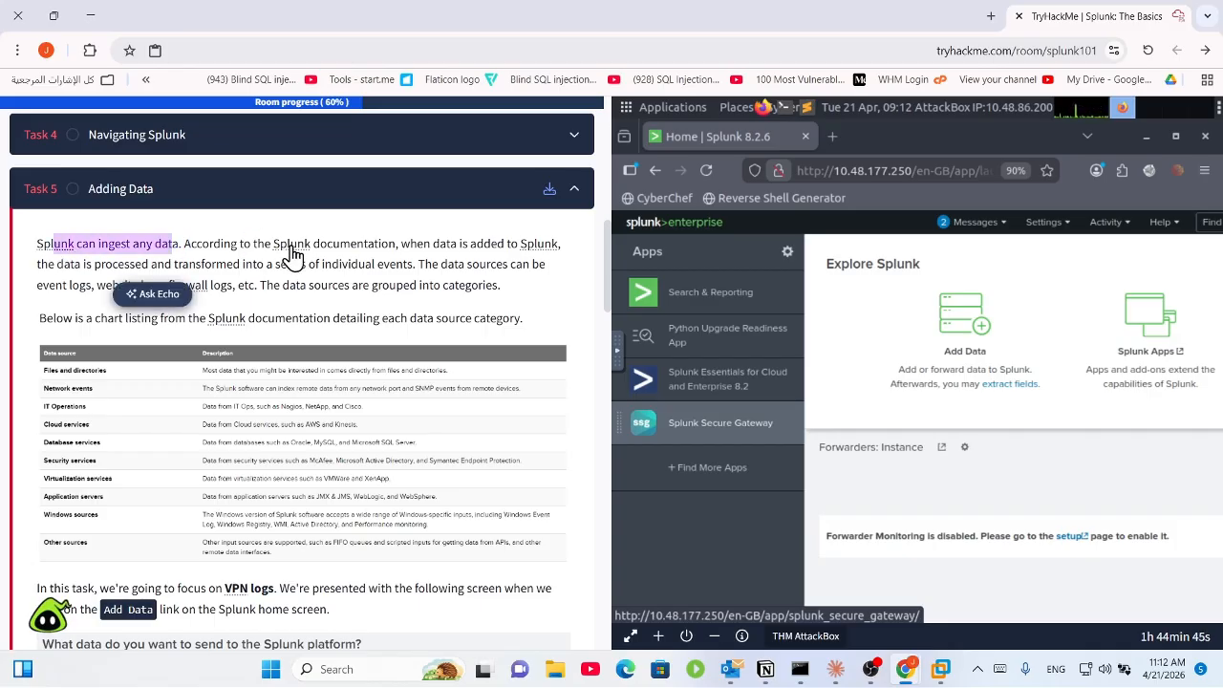
left_click_drag(427, 246, 428, 300)
left_click(485, 267)
scroll(428, 305, "down", 3)
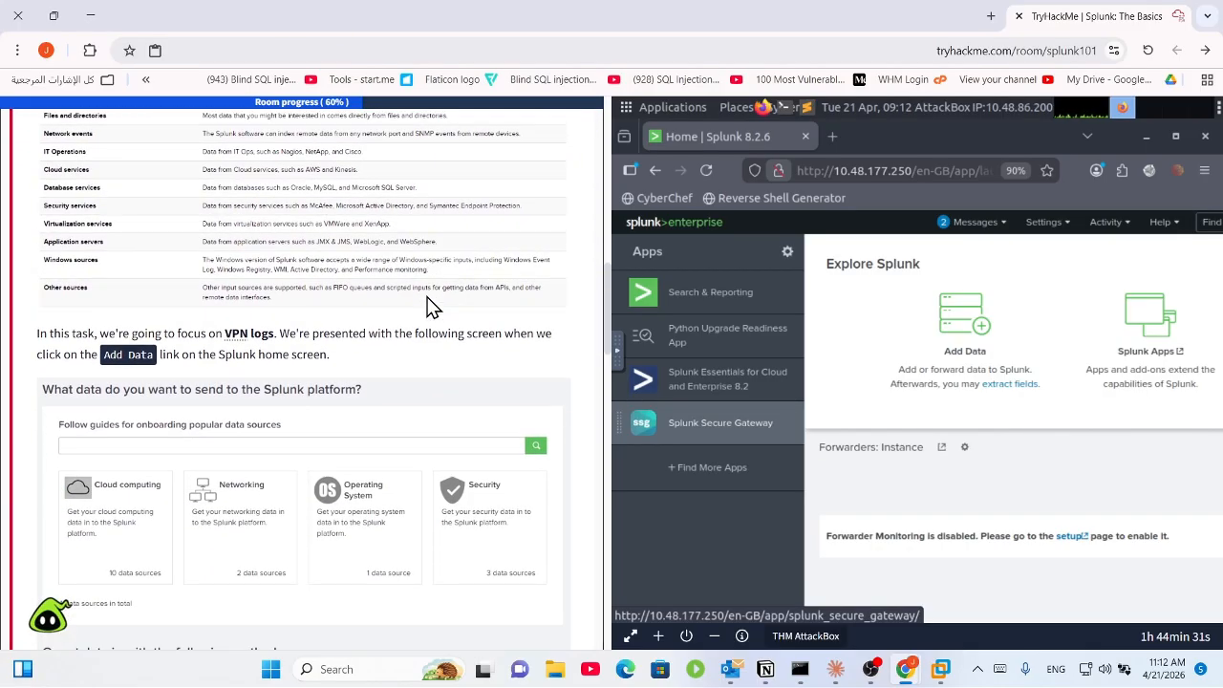
scroll(428, 306, "up", 1)
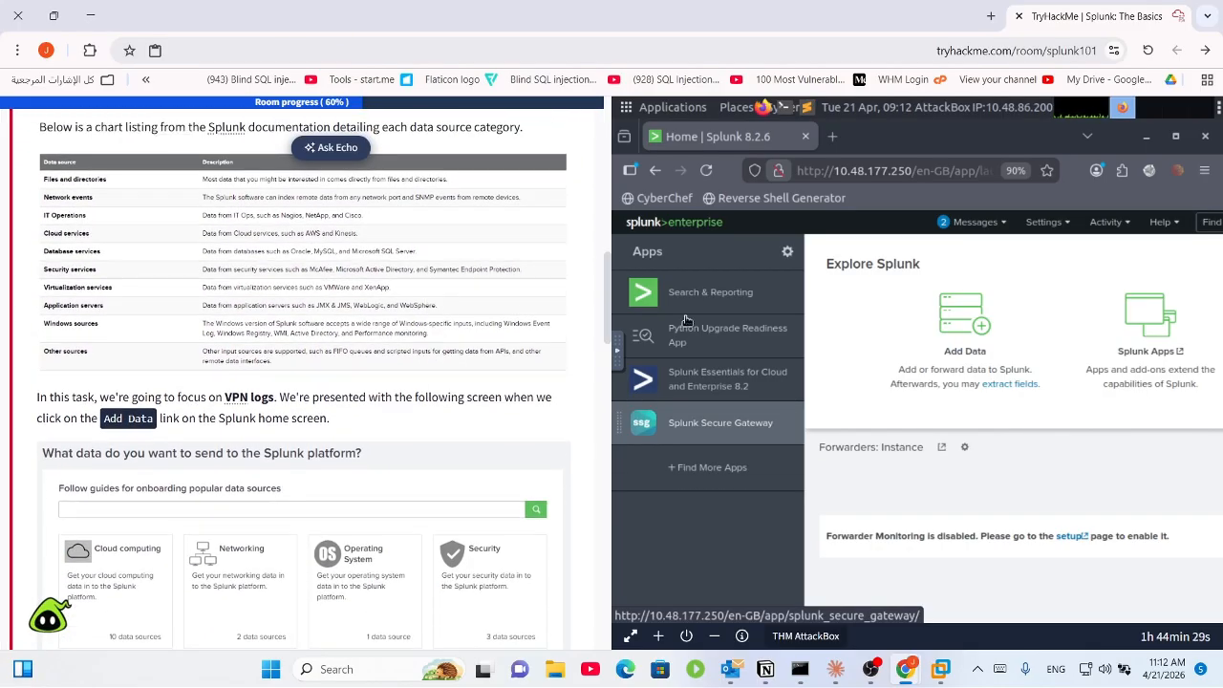
Step: Open Add Data from the Splunk home screen and view the Upload, Monitor and Forward methods
left_click(961, 327)
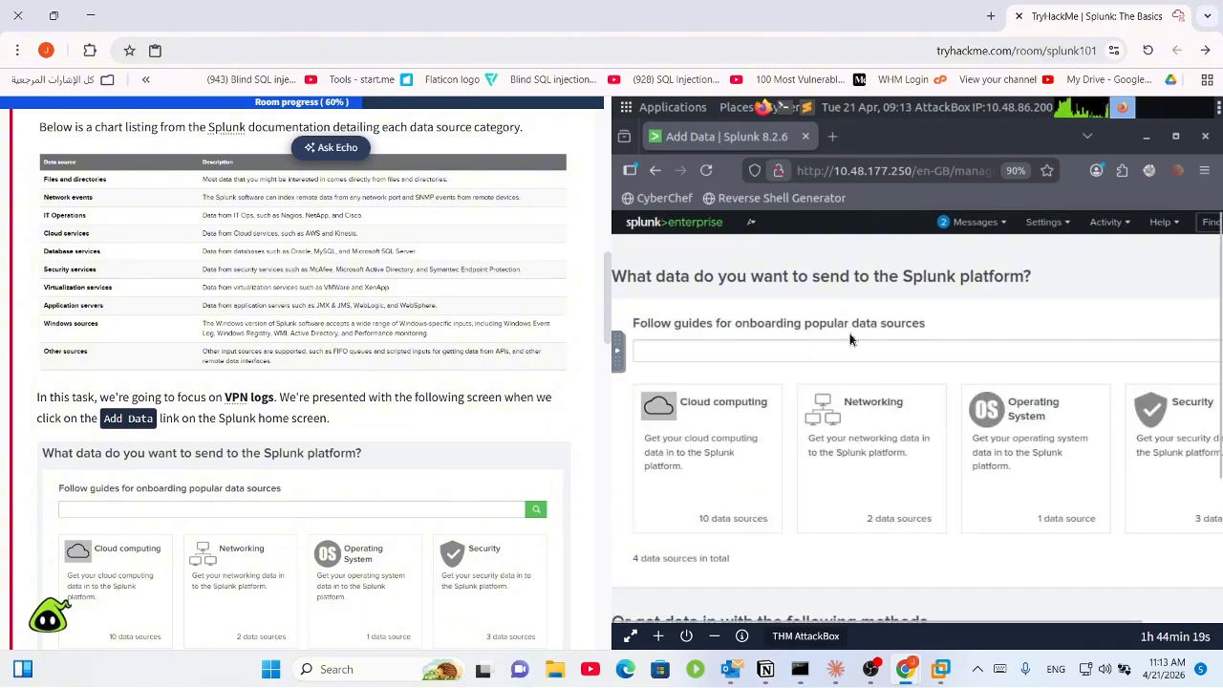
scroll(850, 340, "down", 2)
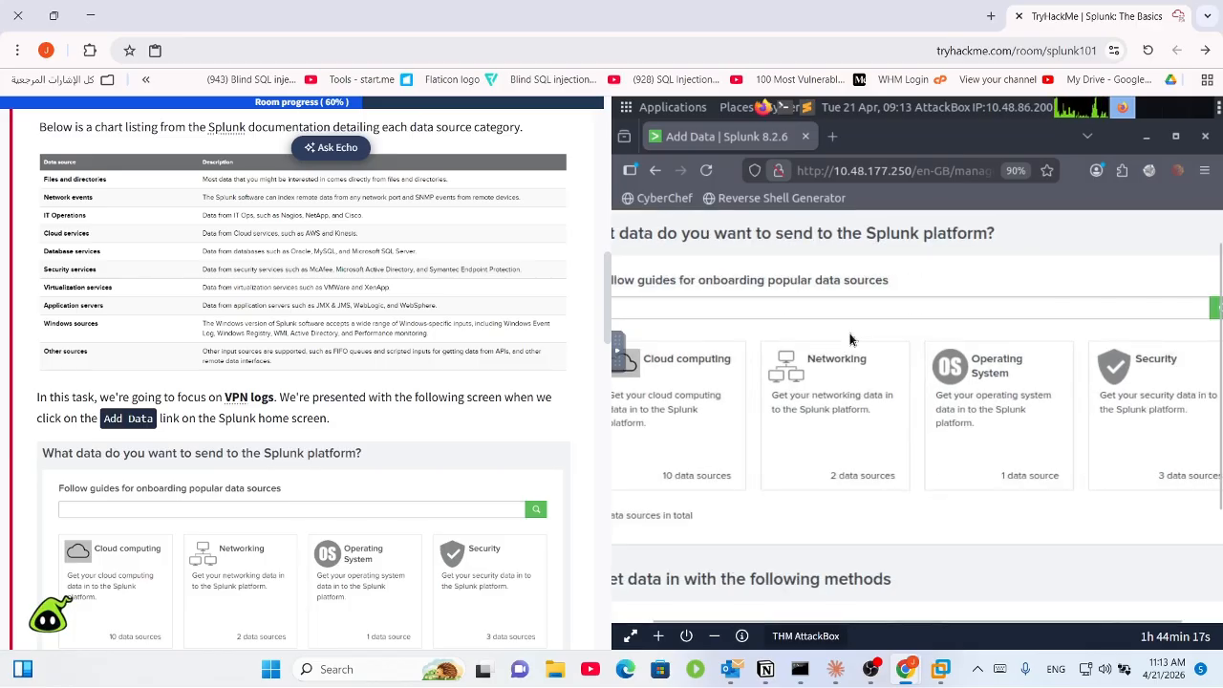
scroll(850, 340, "down", 3)
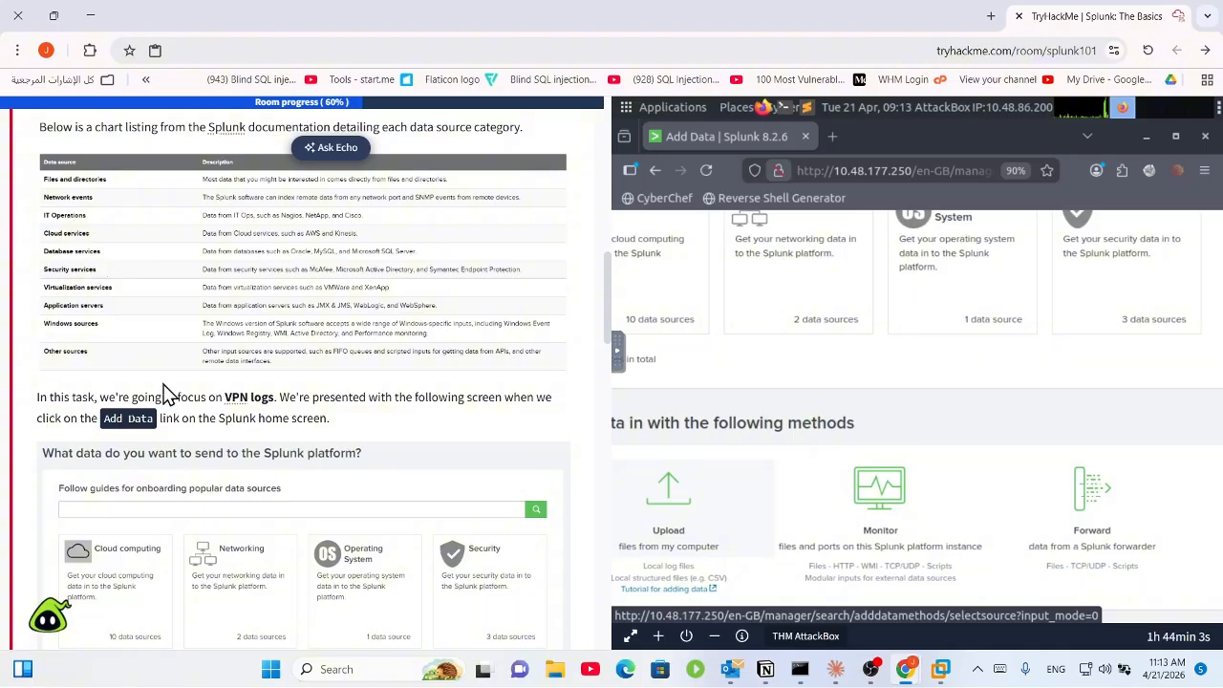
Step: Read the Task 5 instructions on VPN logs and choose the Upload method in Splunk
left_click_drag(177, 397, 527, 397)
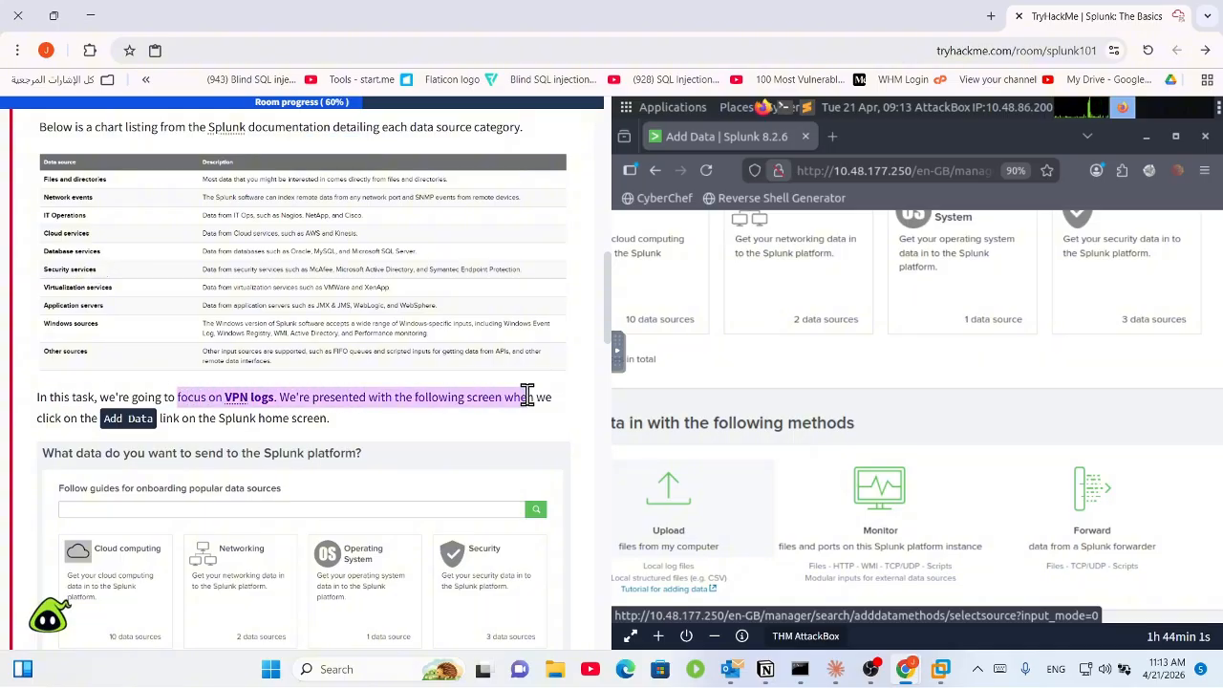
left_click(518, 402)
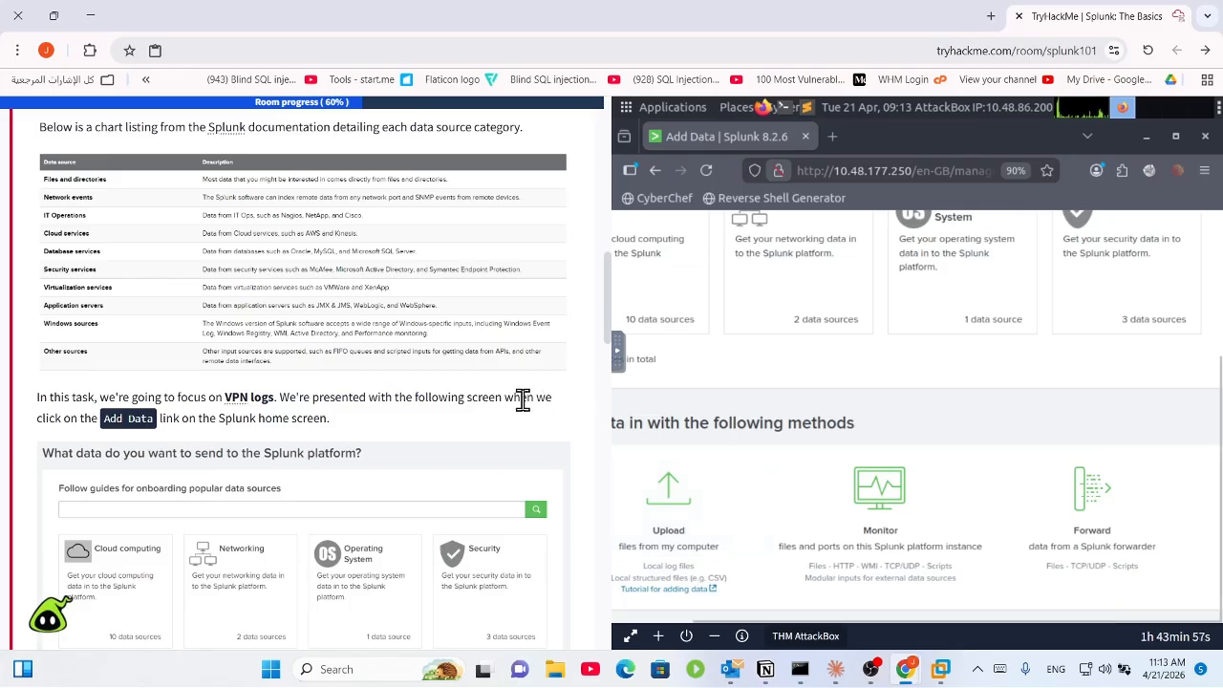
scroll(405, 435, "down", 4)
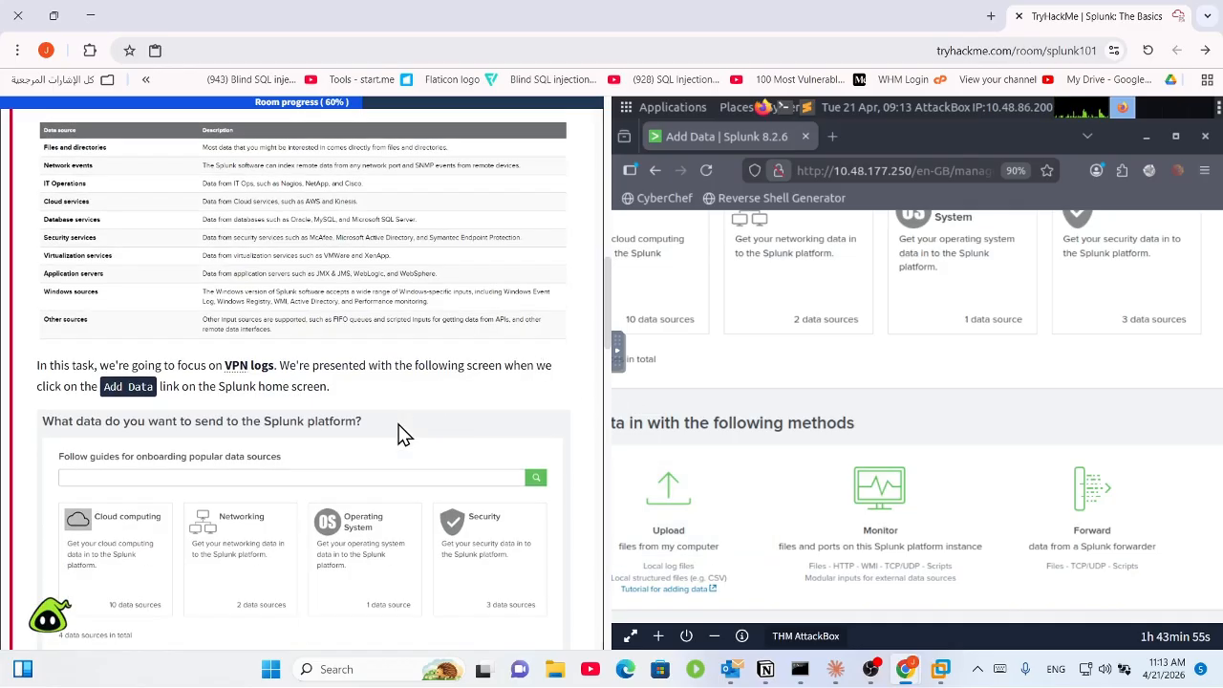
scroll(405, 435, "down", 2)
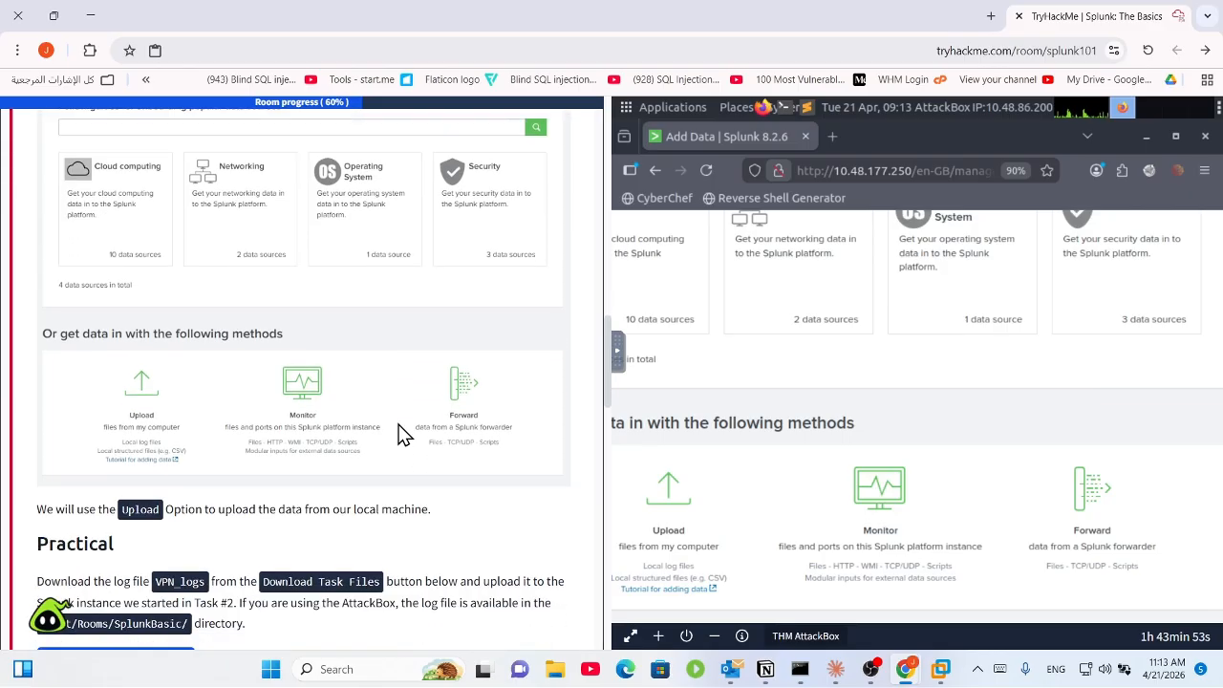
left_click(658, 510)
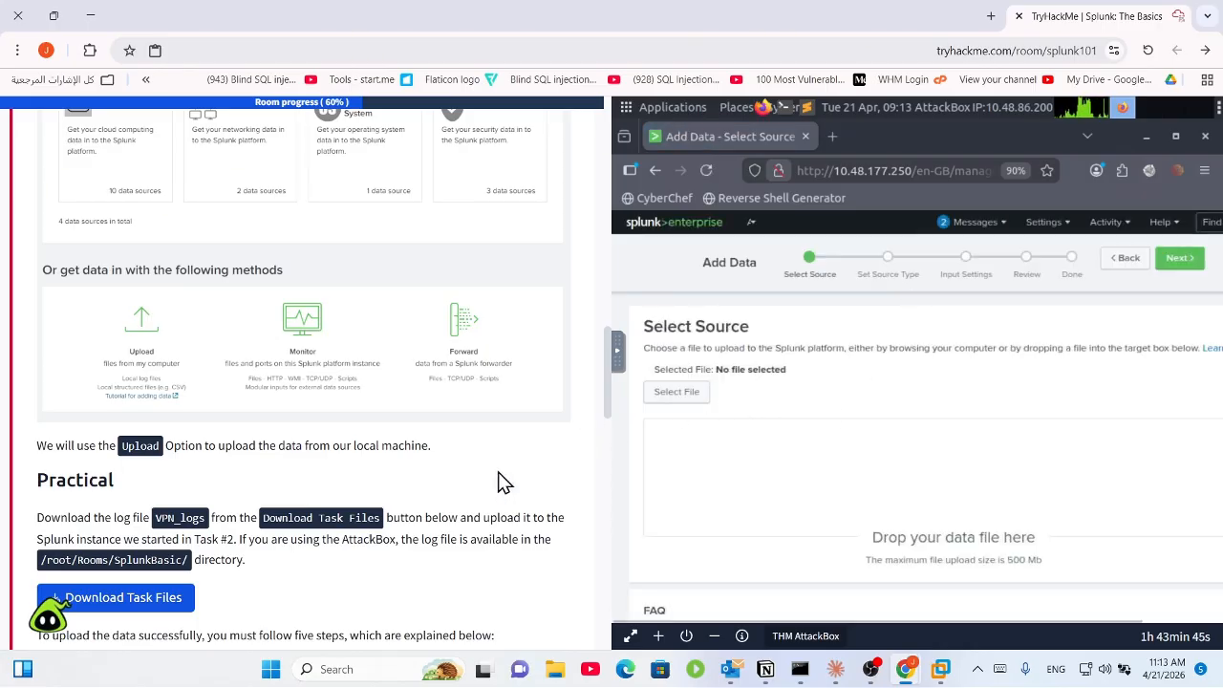
Step: Read the Practical upload instructions and browse the Desktop's NetworkConfigs/logs folder in Splunk's file picker for the VPN log file
scroll(500, 478, "down", 3)
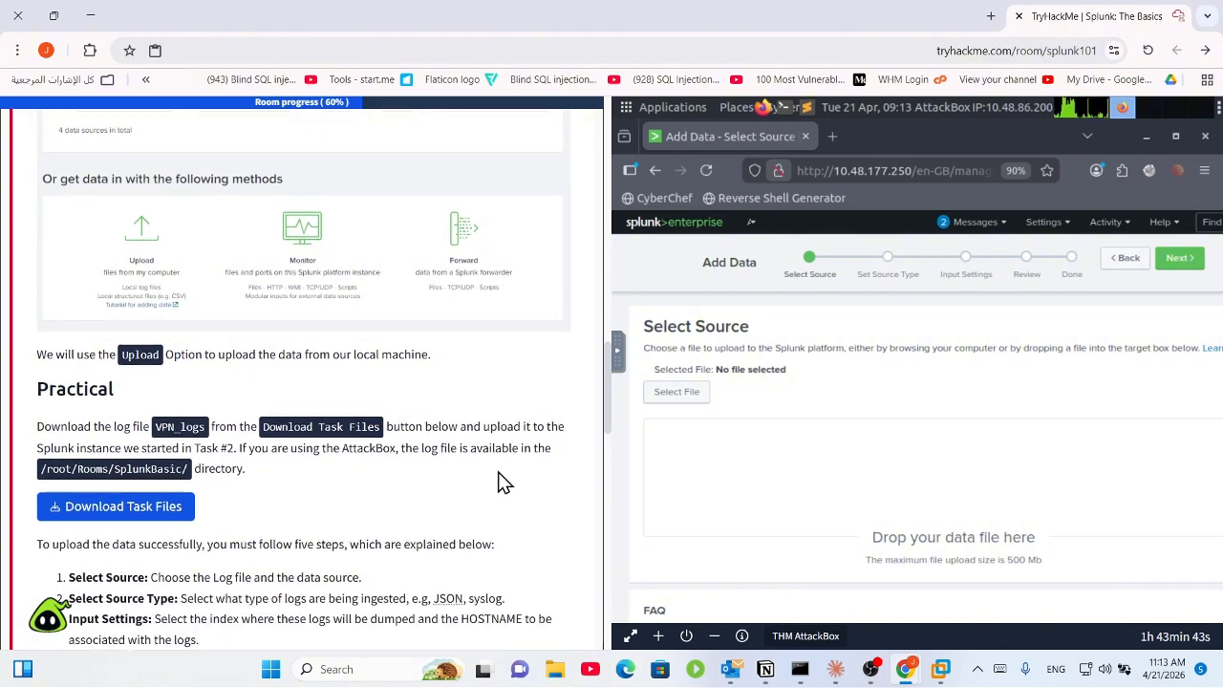
scroll(500, 476, "down", 1)
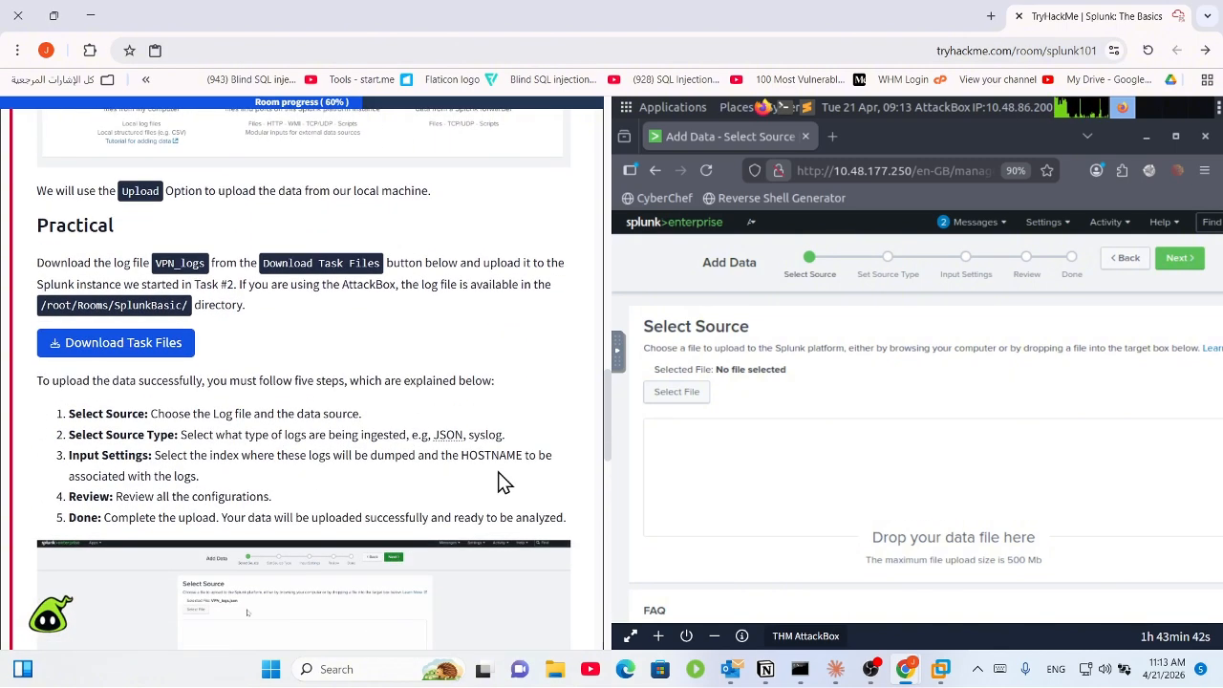
left_click(675, 400)
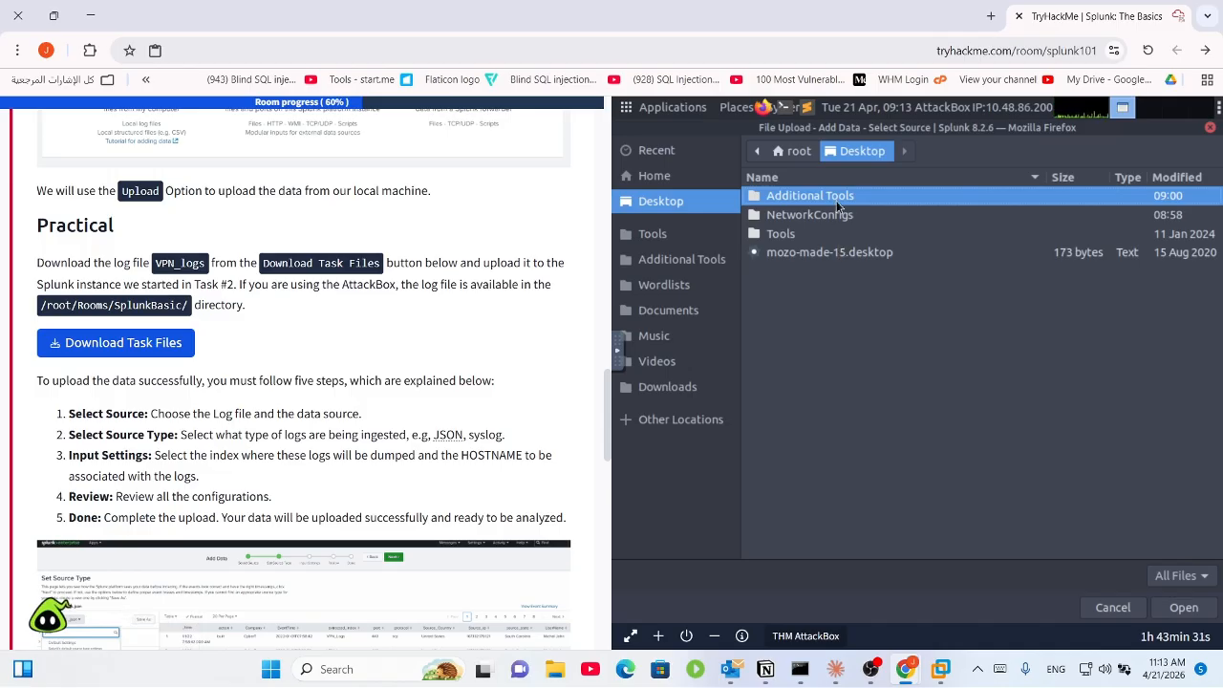
left_click(838, 216)
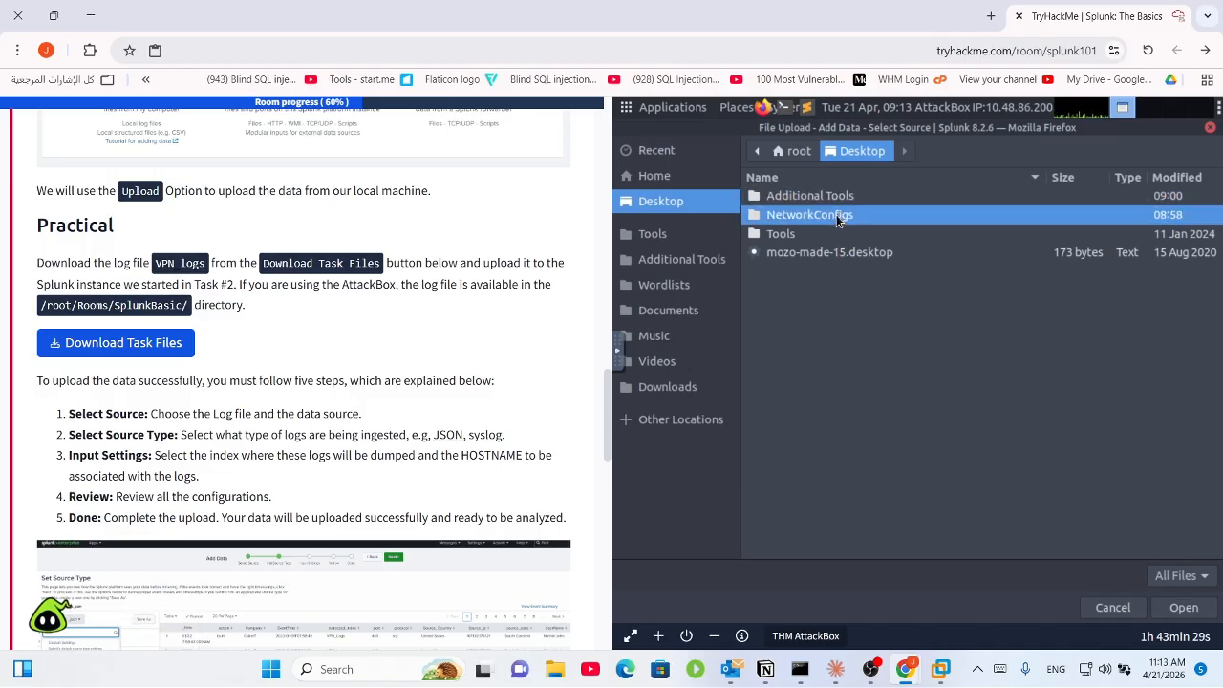
double_click(837, 217)
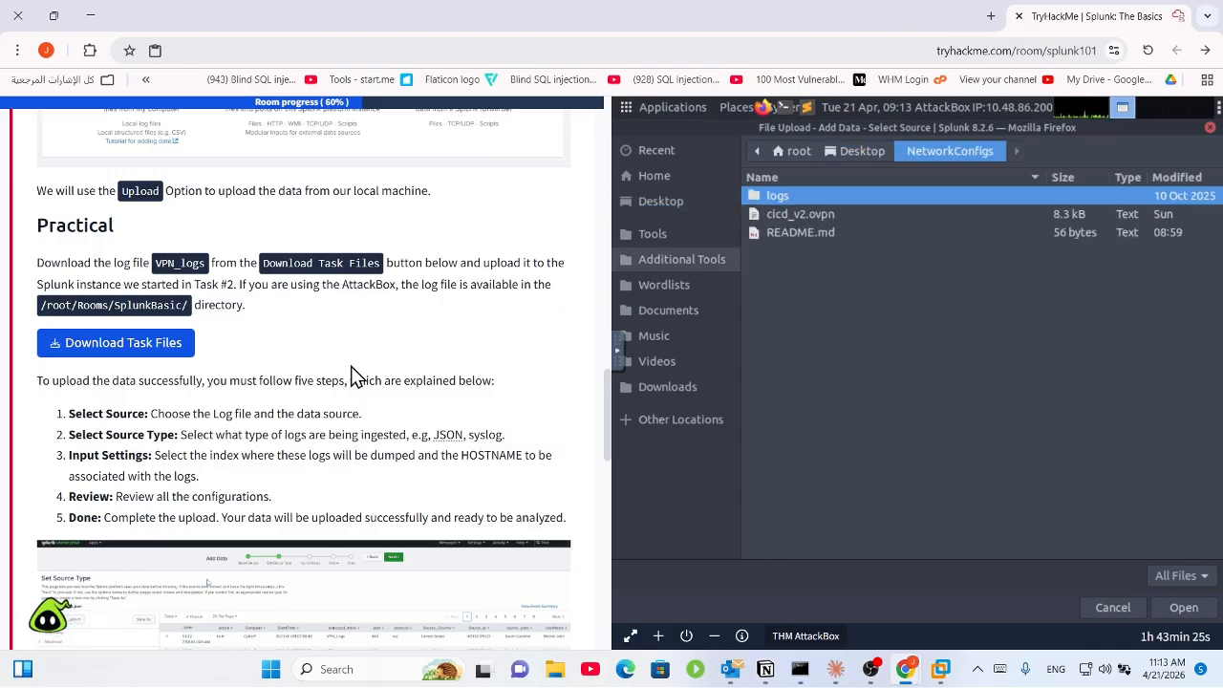
double_click(823, 197)
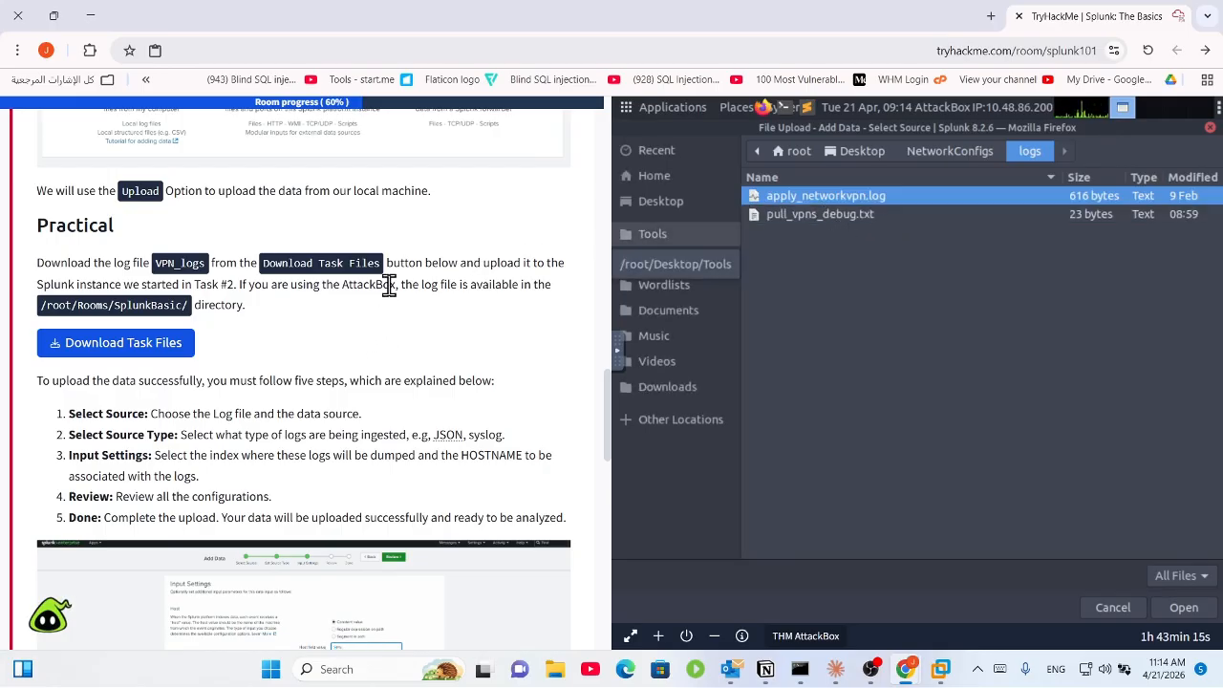
Step: Try to download the task file from the header of Task 5, Adding Data
left_click_drag(238, 264, 388, 265)
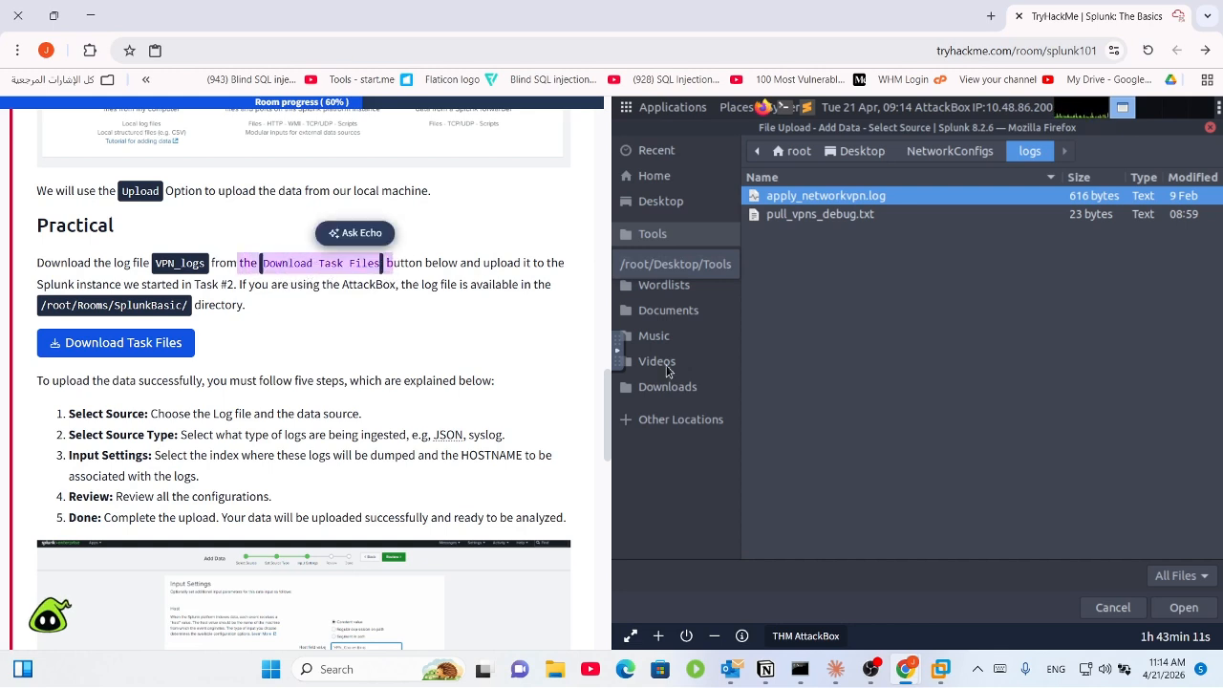
left_click(497, 353)
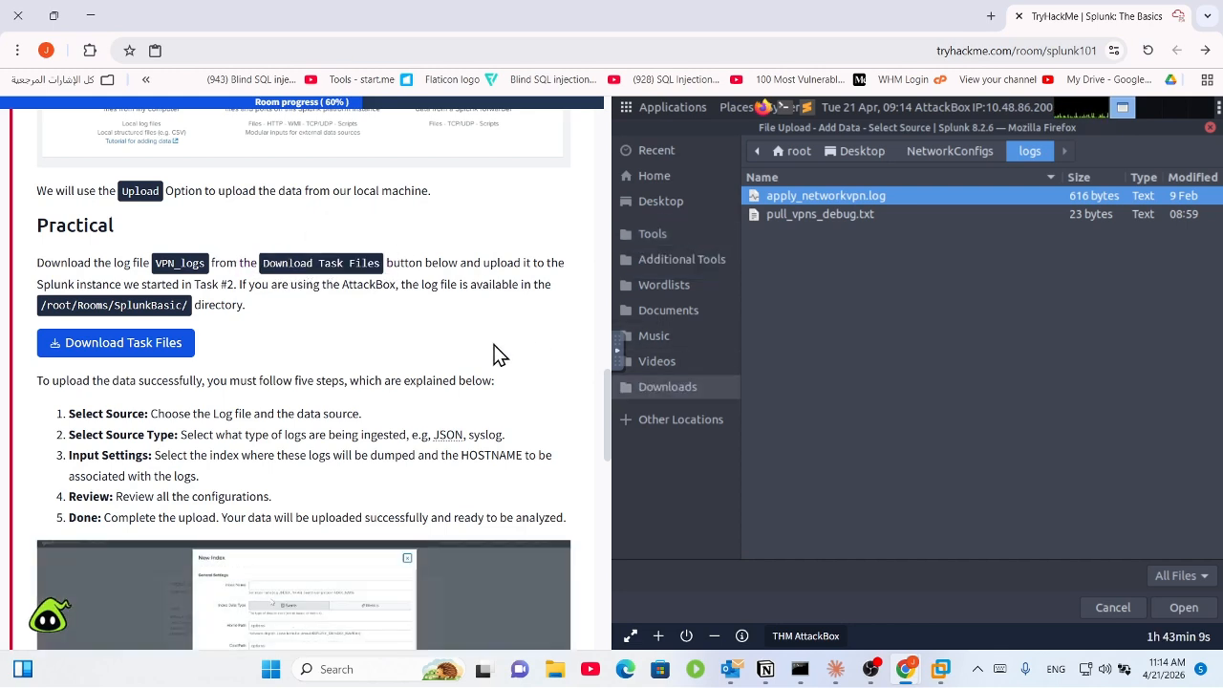
scroll(497, 353, "up", 5)
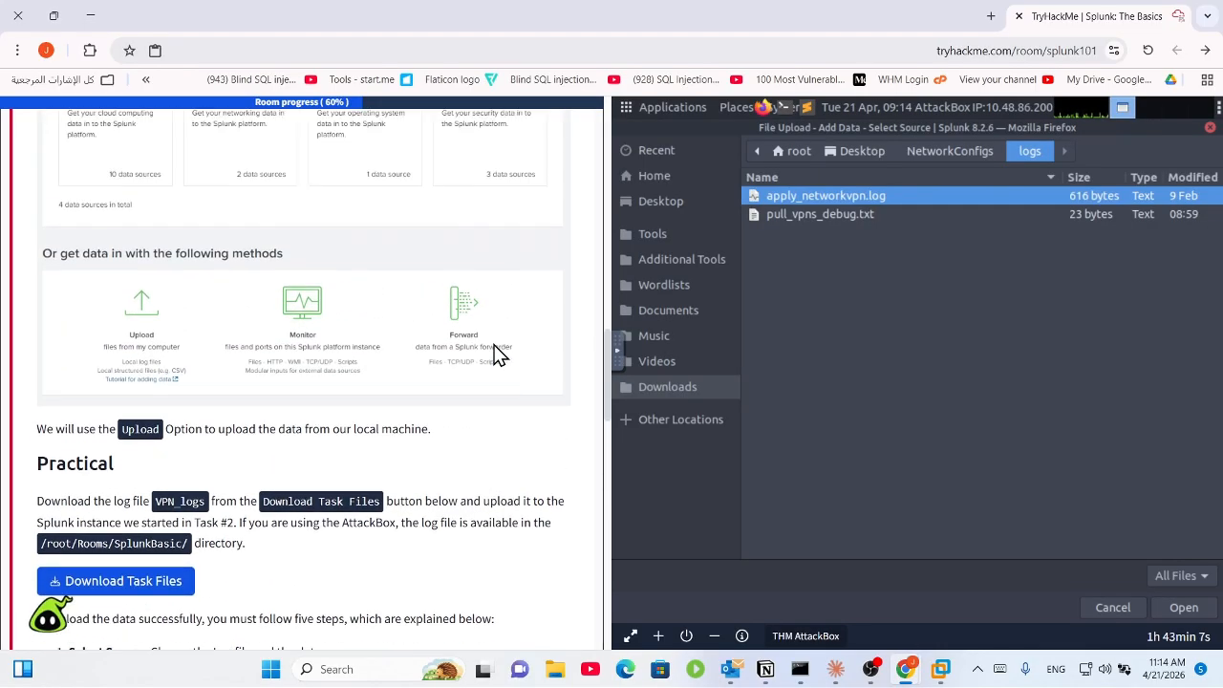
scroll(497, 354, "up", 7)
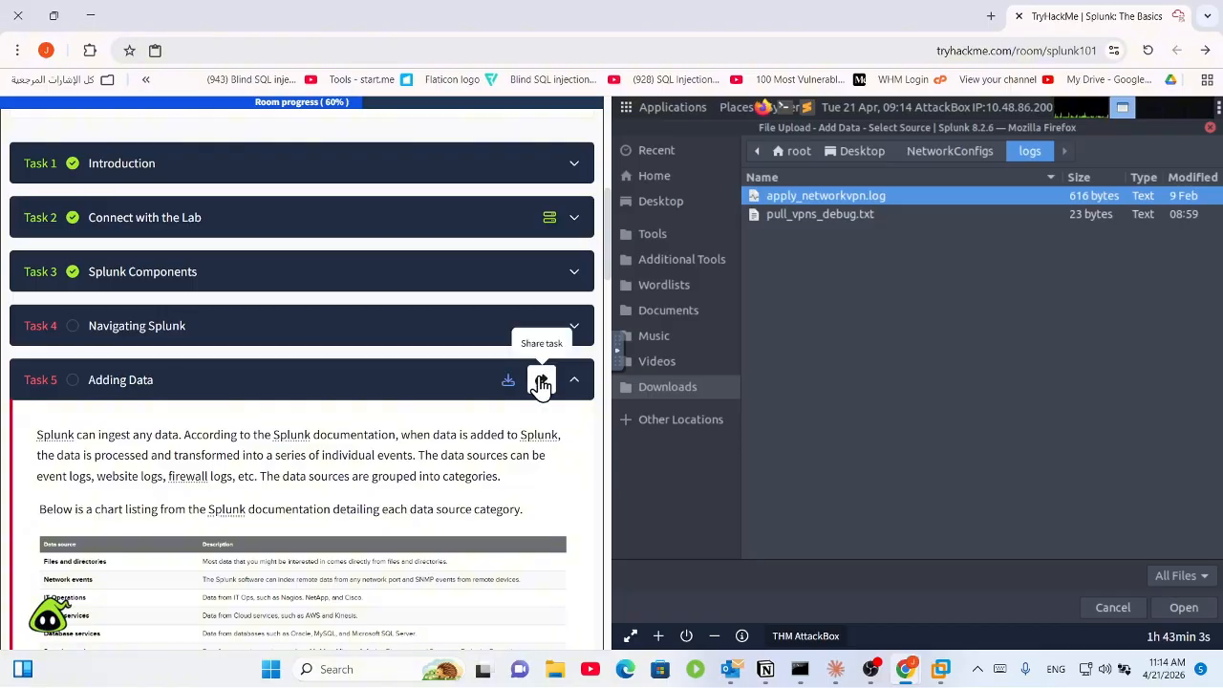
left_click(513, 379)
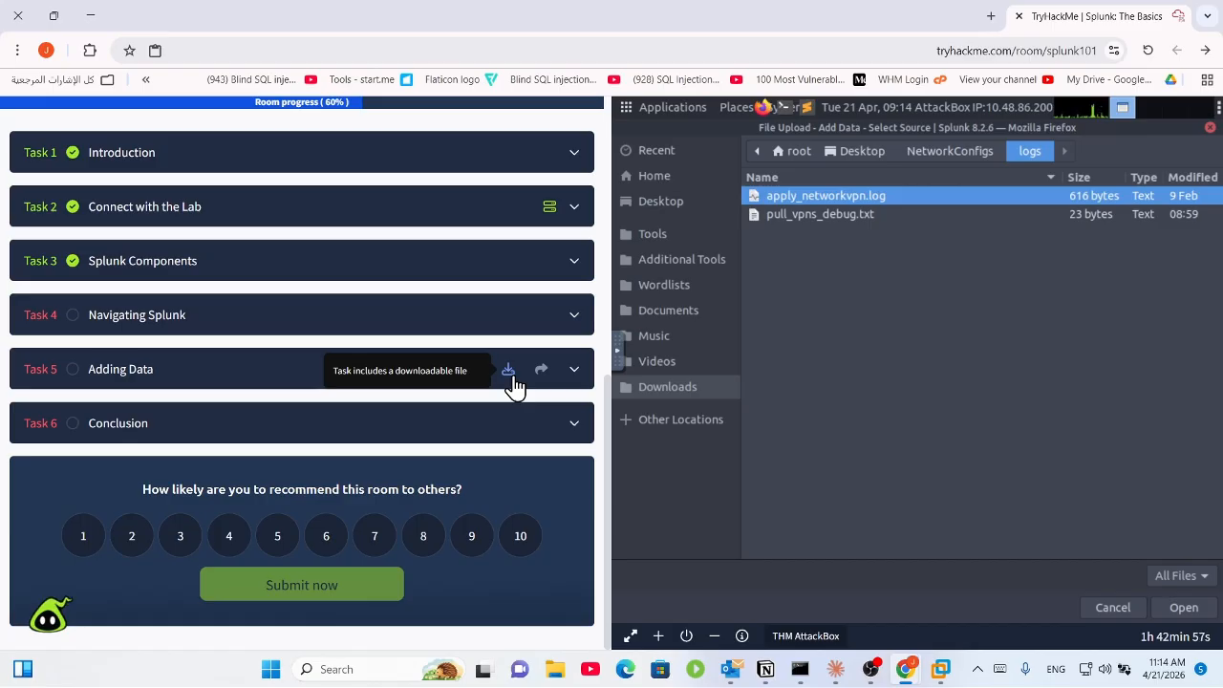
left_click(514, 379)
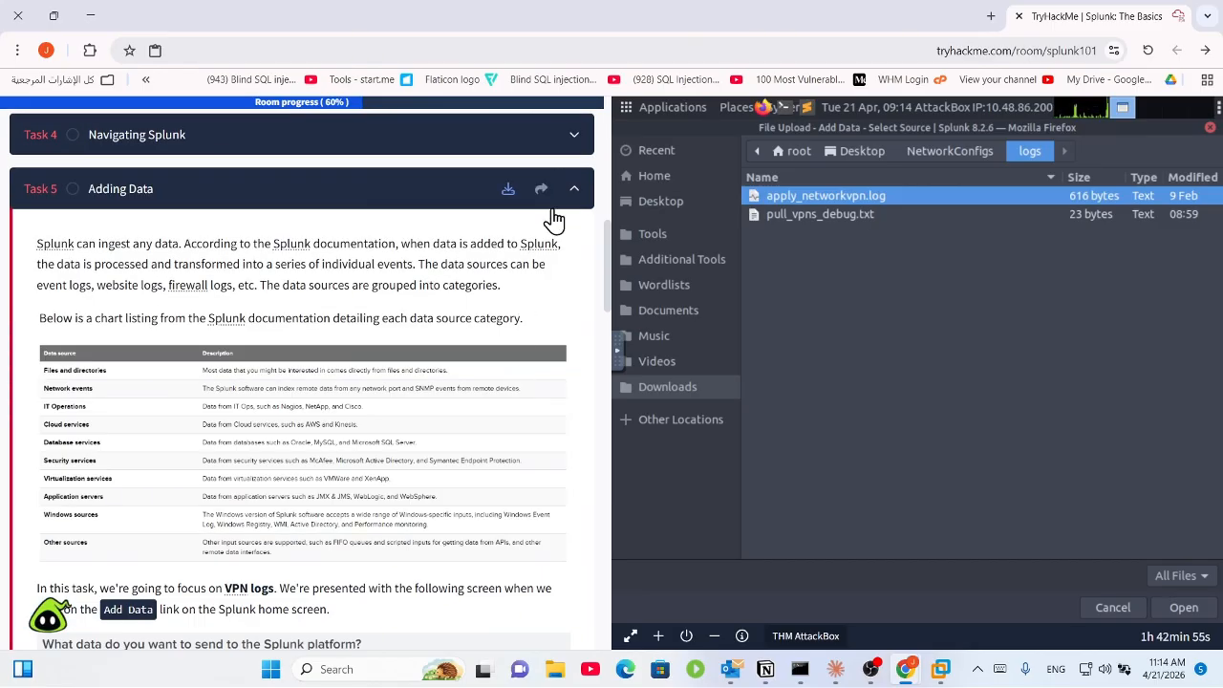
left_click(506, 196)
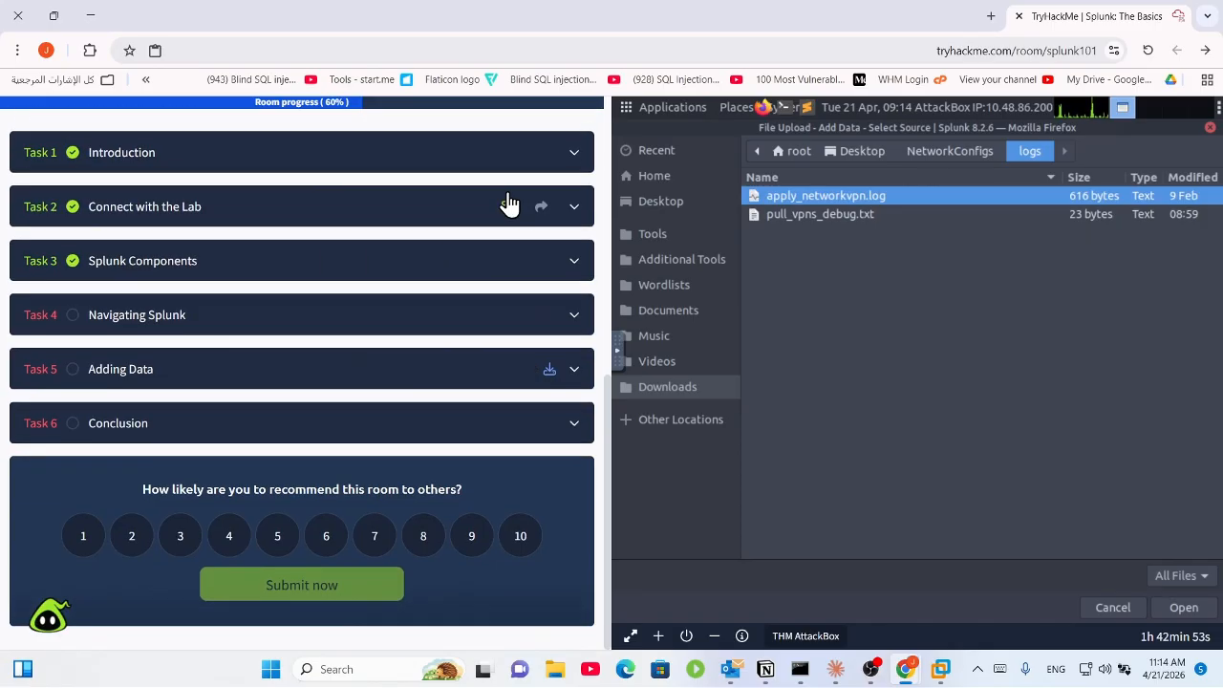
left_click(514, 372)
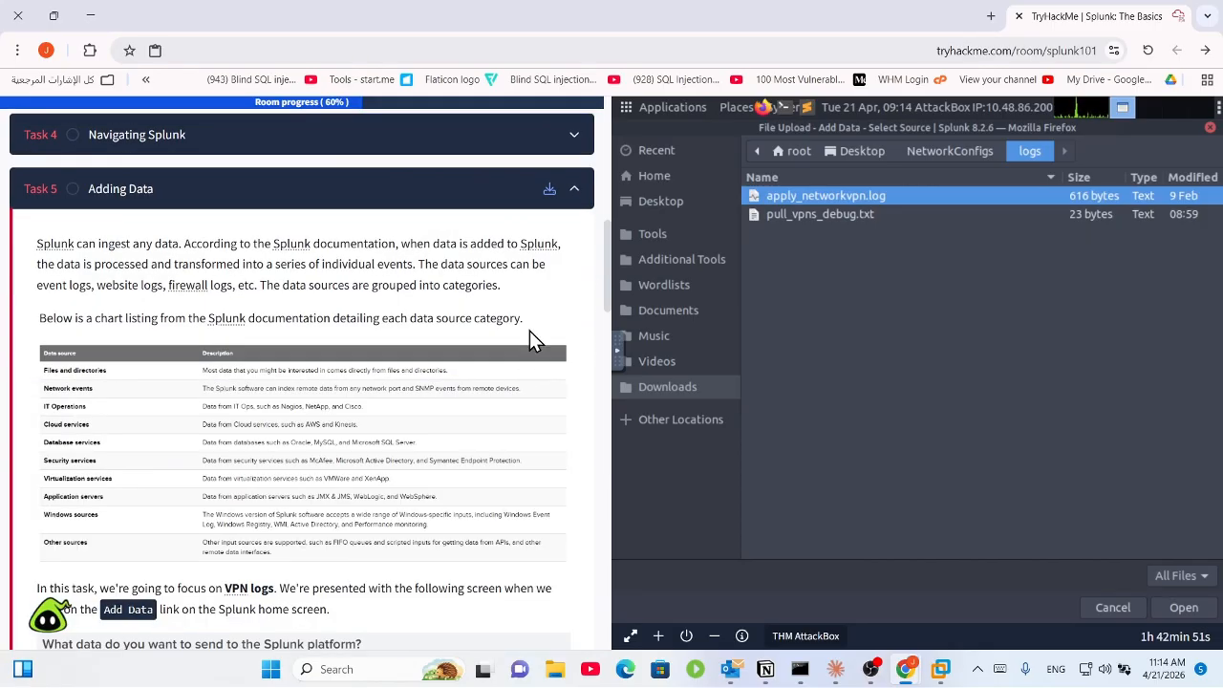
Step: Check the AttackBox Downloads folder for the log file and retry the download from the Task 5 header
left_click(660, 387)
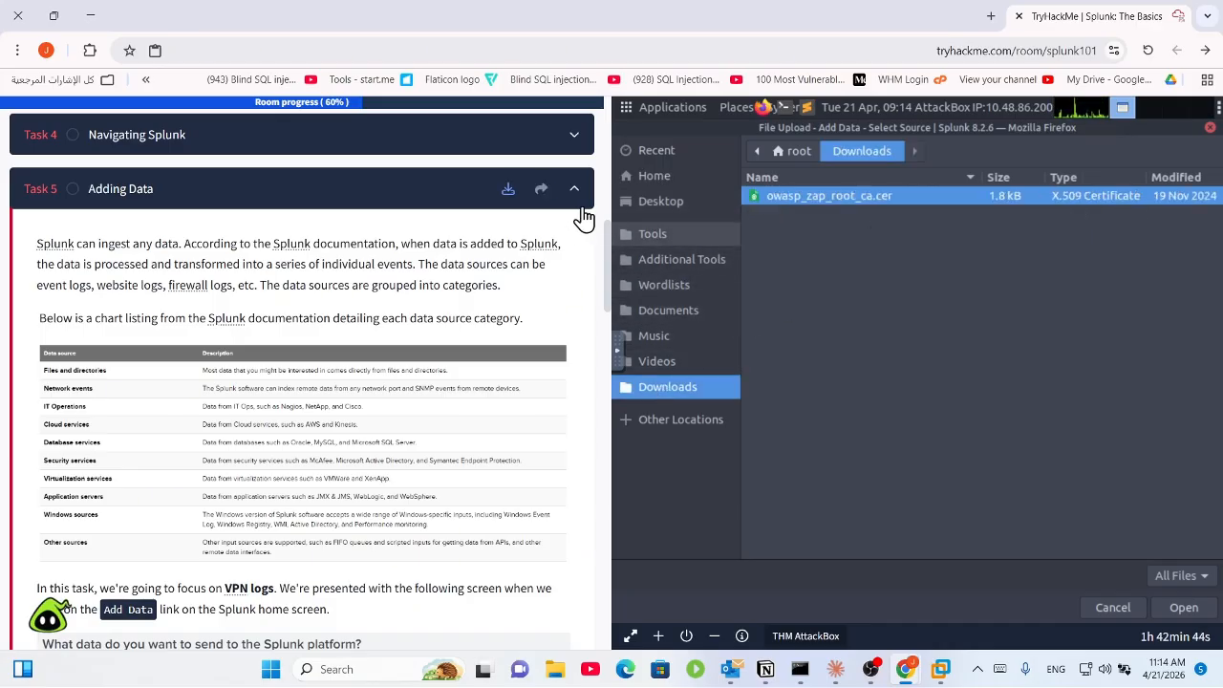
left_click(509, 196)
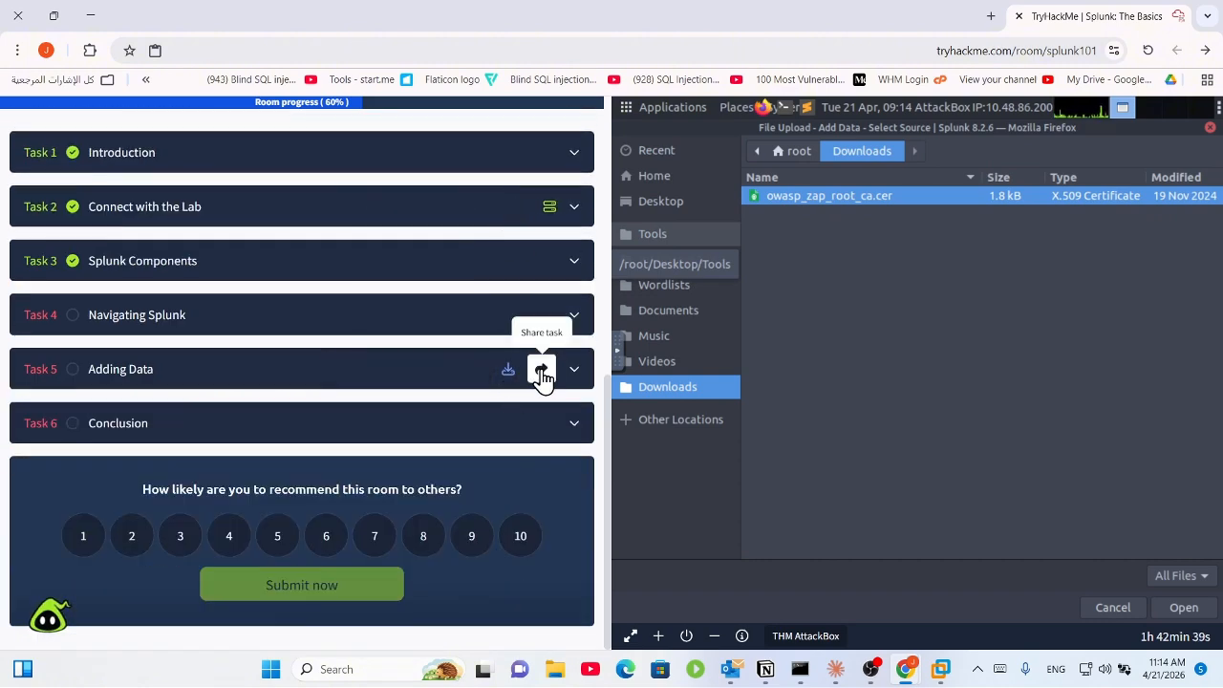
left_click(576, 373)
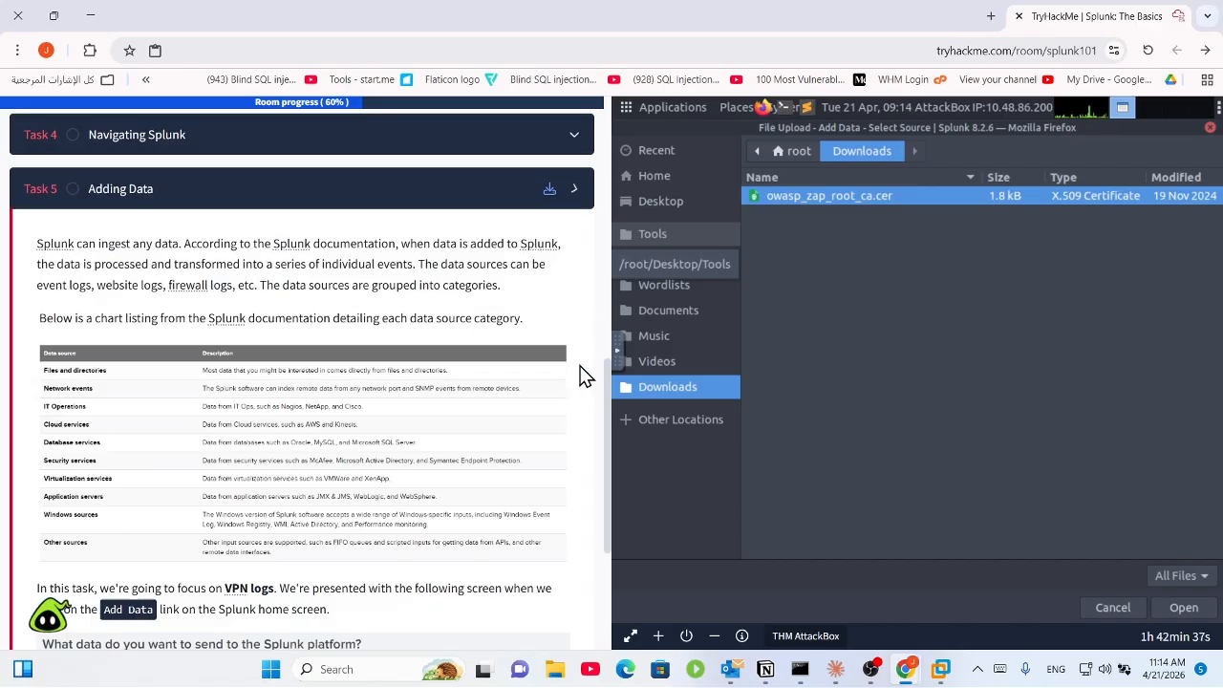
left_click(430, 434)
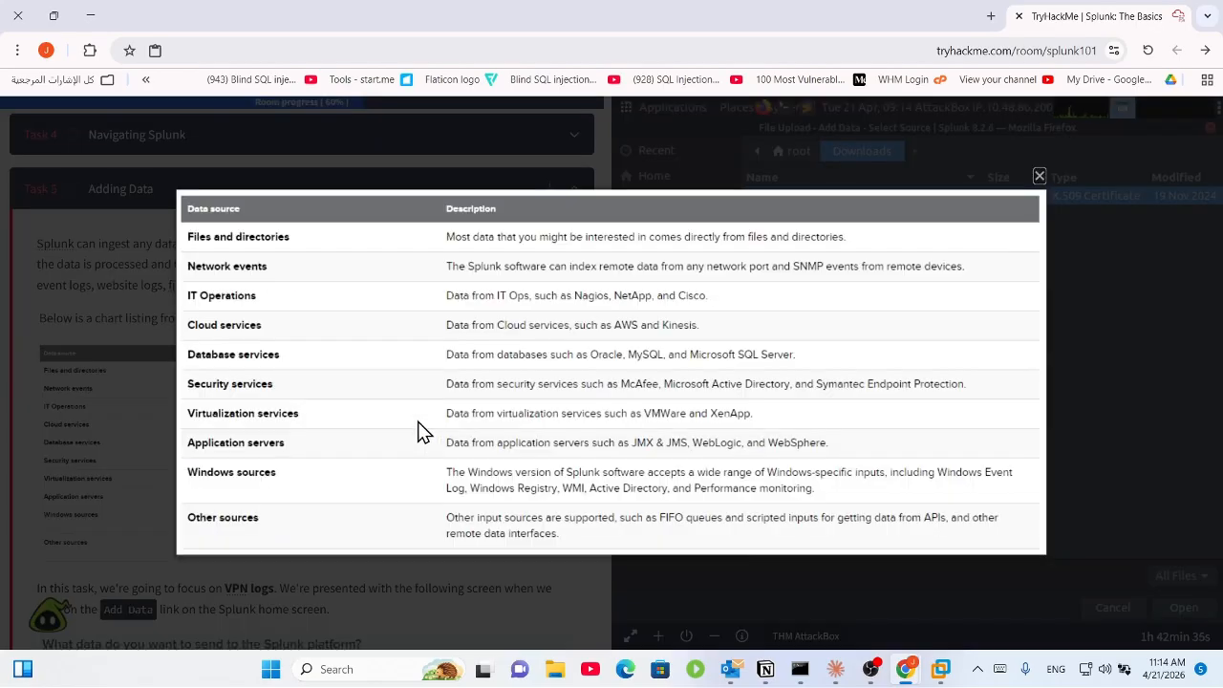
left_click(141, 372)
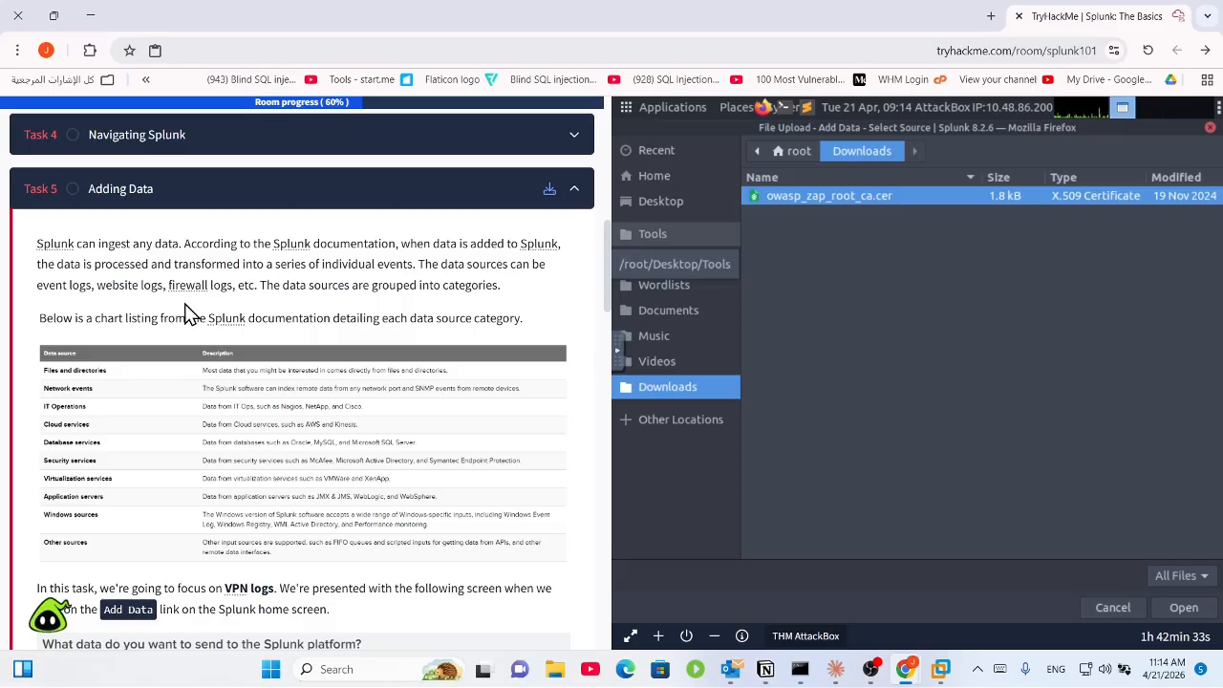
Step: Download the VPN_logs task file from the Practical section of Task 5
scroll(190, 313, "down", 10)
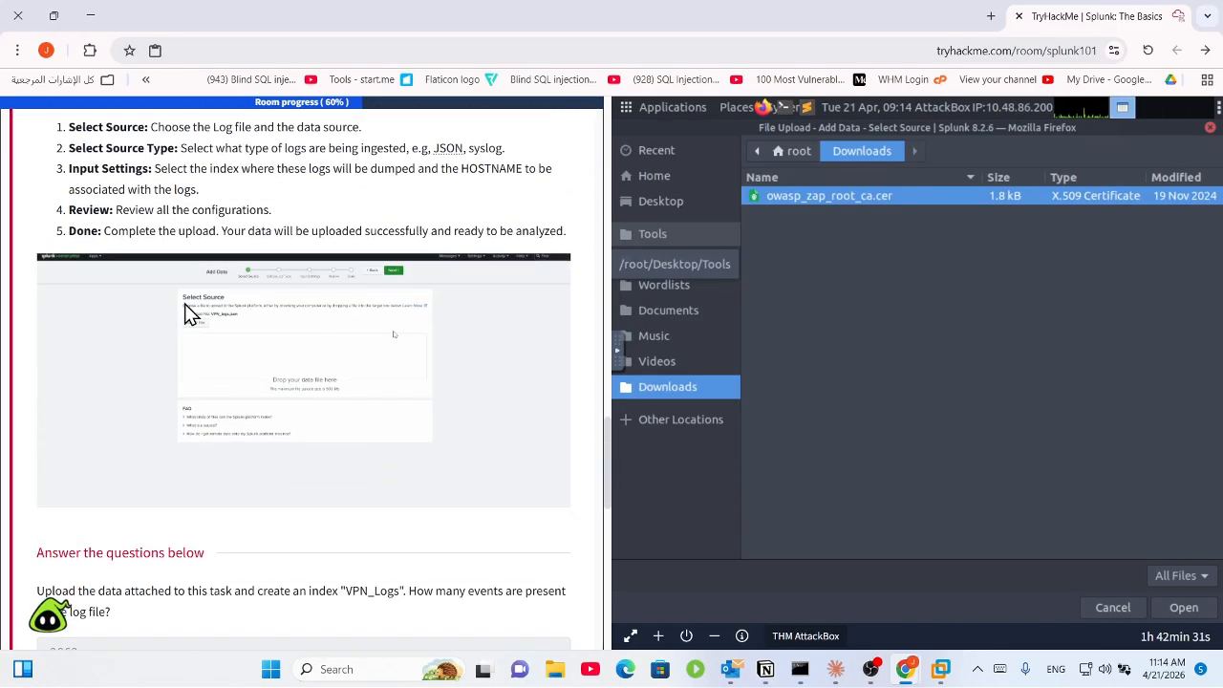
scroll(190, 314, "down", 1)
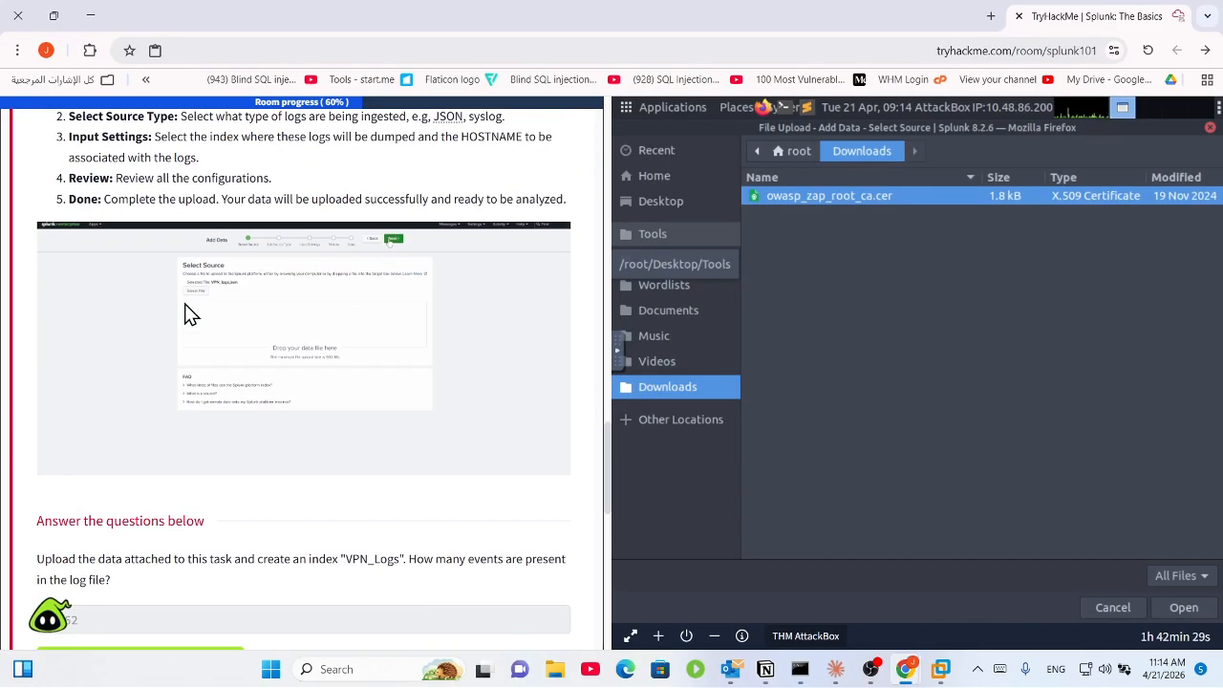
scroll(191, 313, "up", 5)
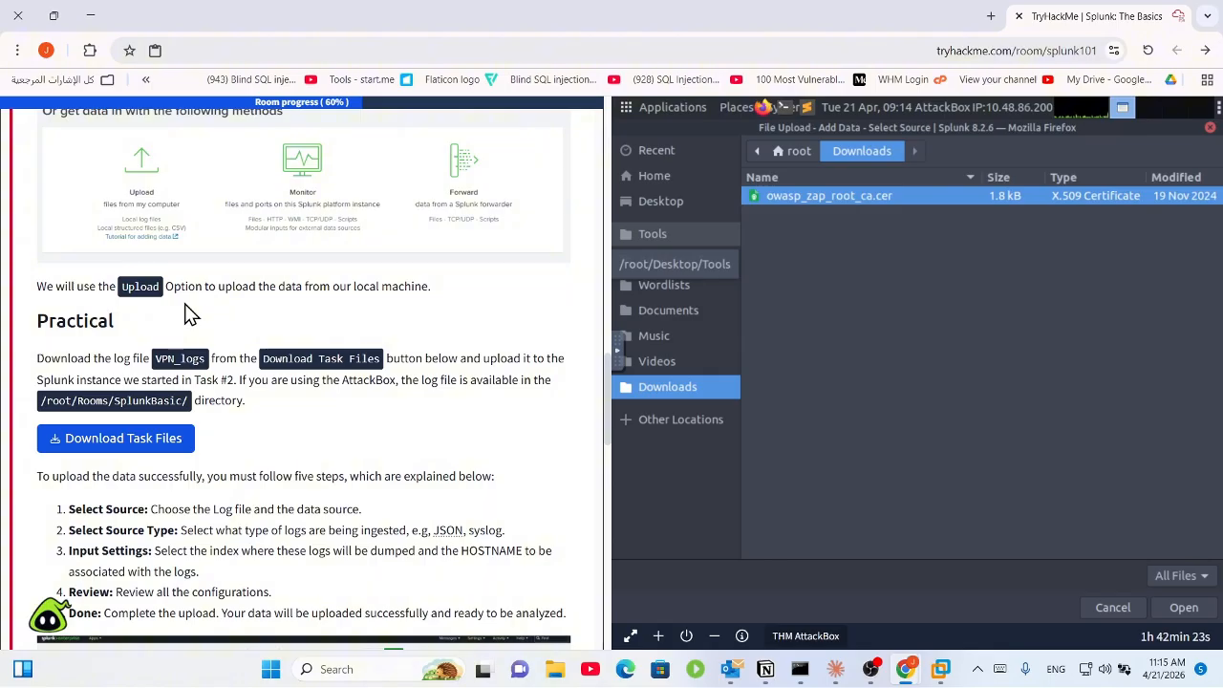
left_click(145, 445)
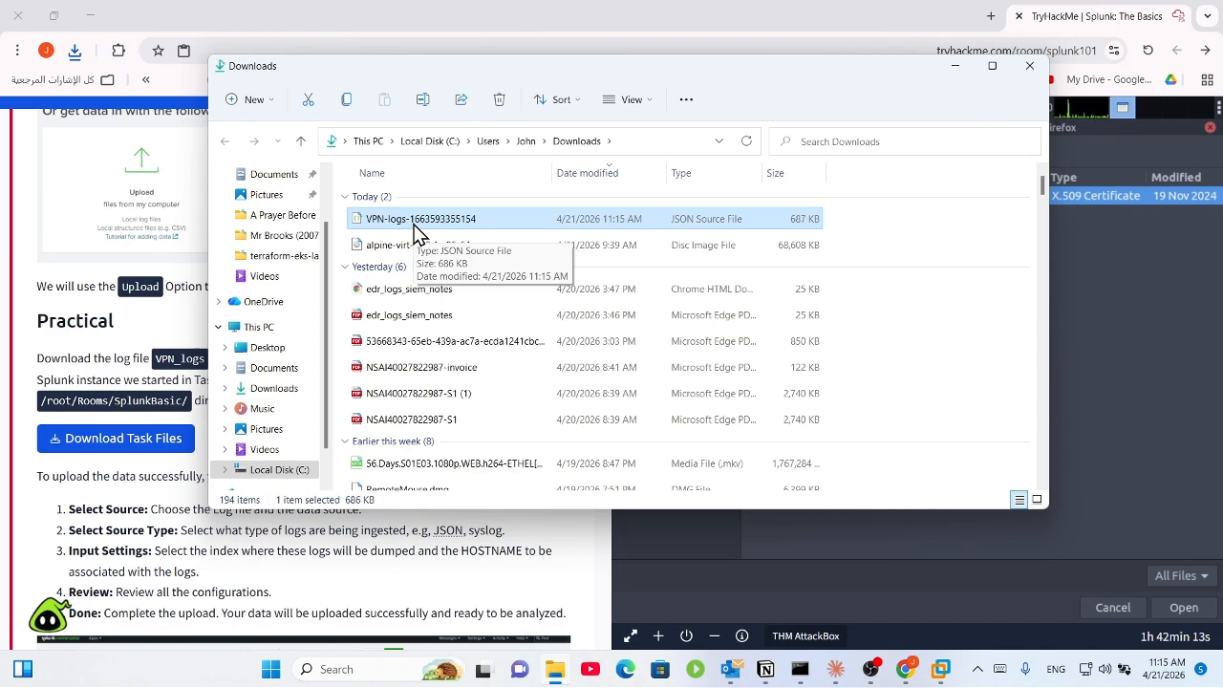
scroll(415, 248, "down", 2)
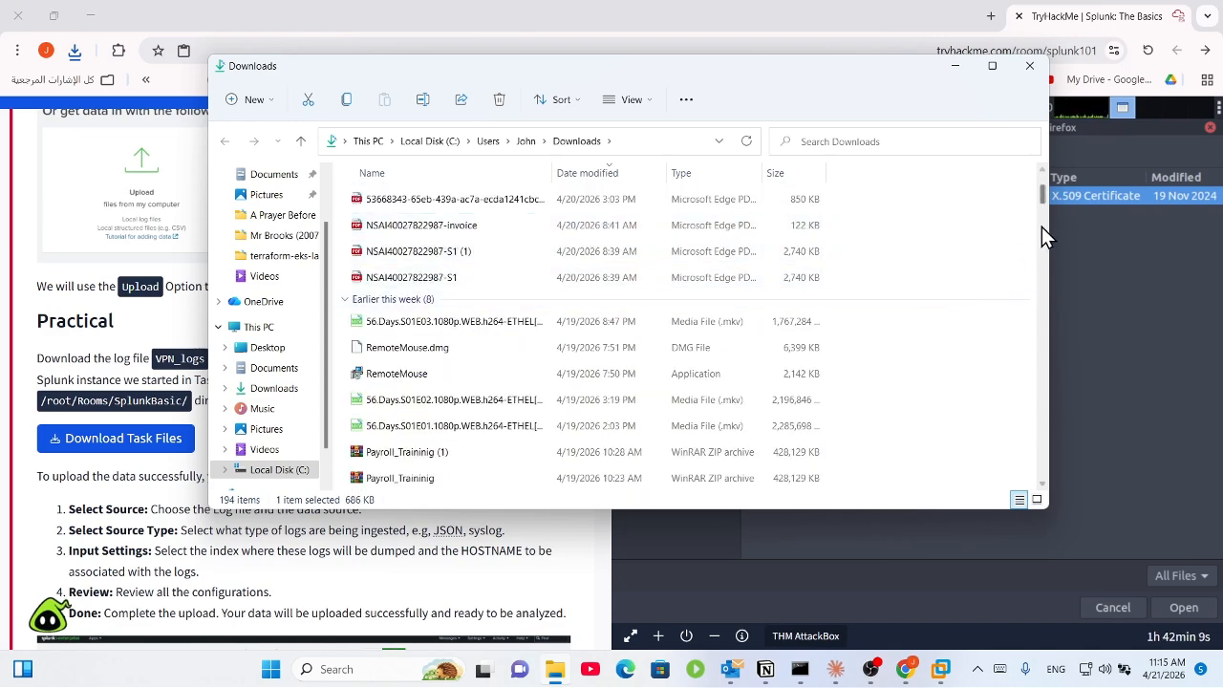
left_click_drag(1044, 203, 994, 203)
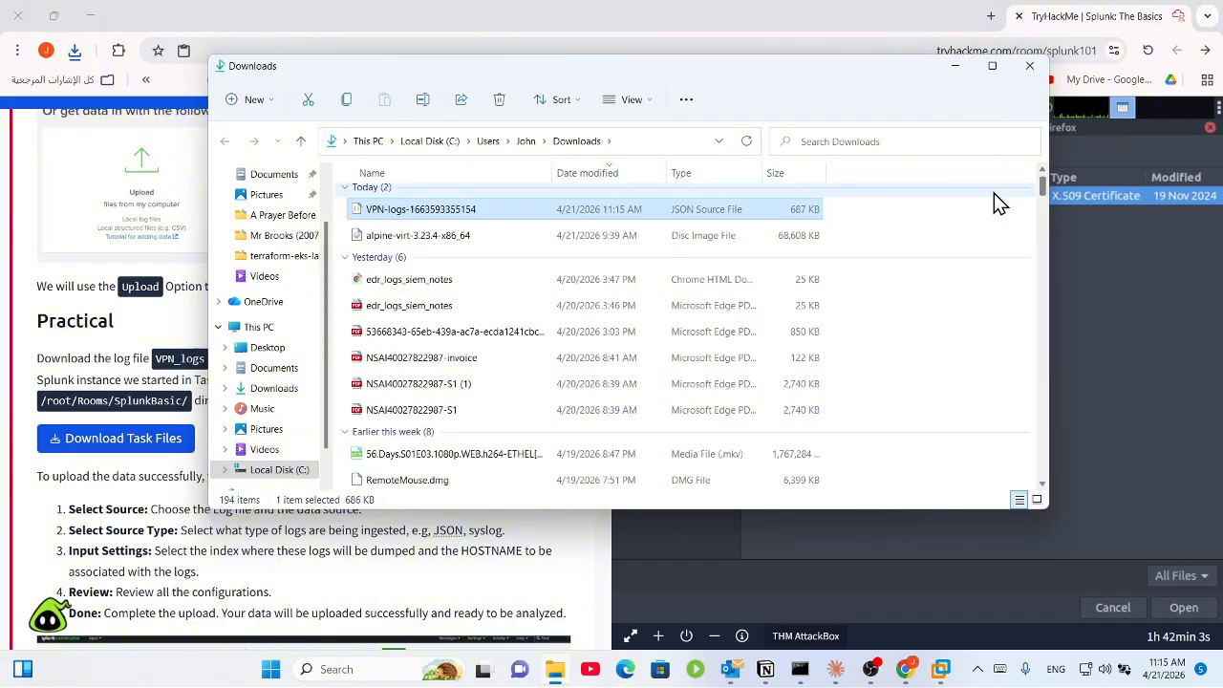
right_click(994, 194)
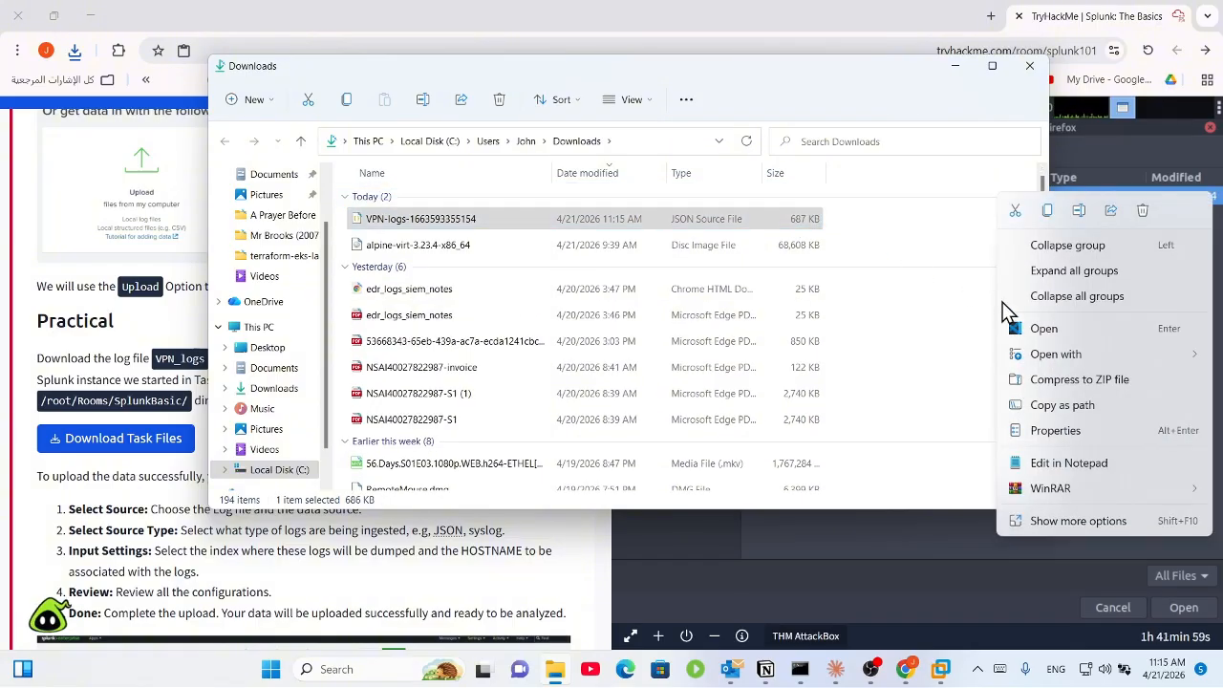
left_click(1051, 214)
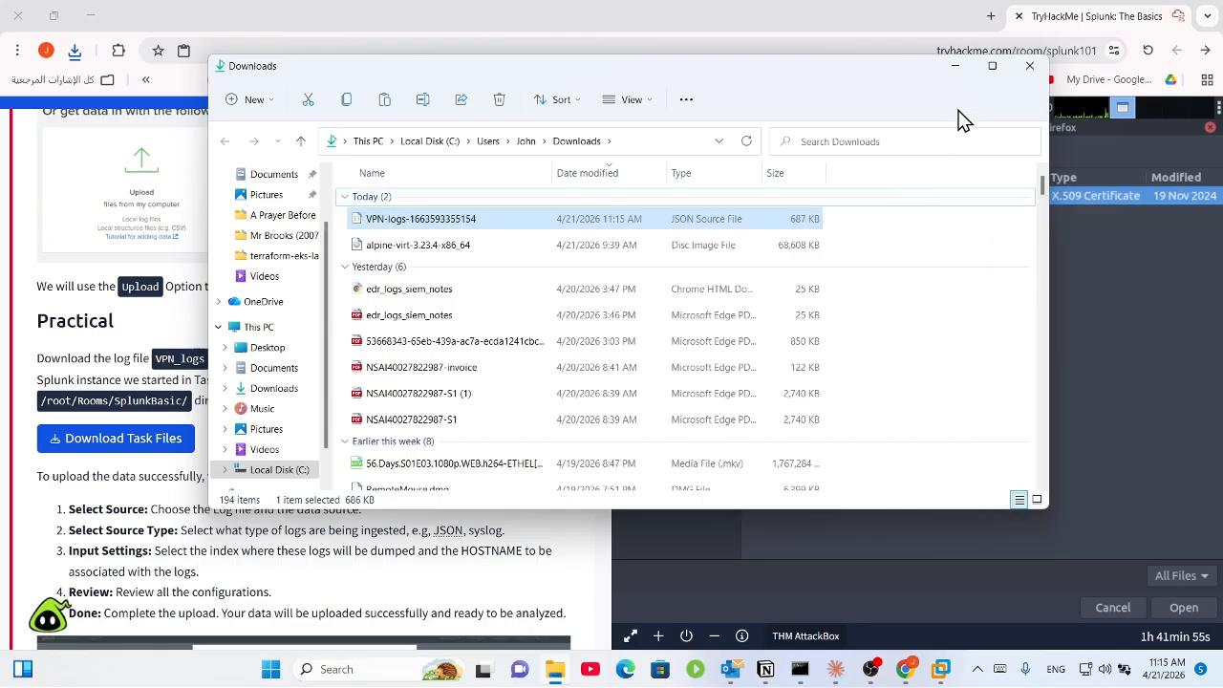
left_click(959, 66)
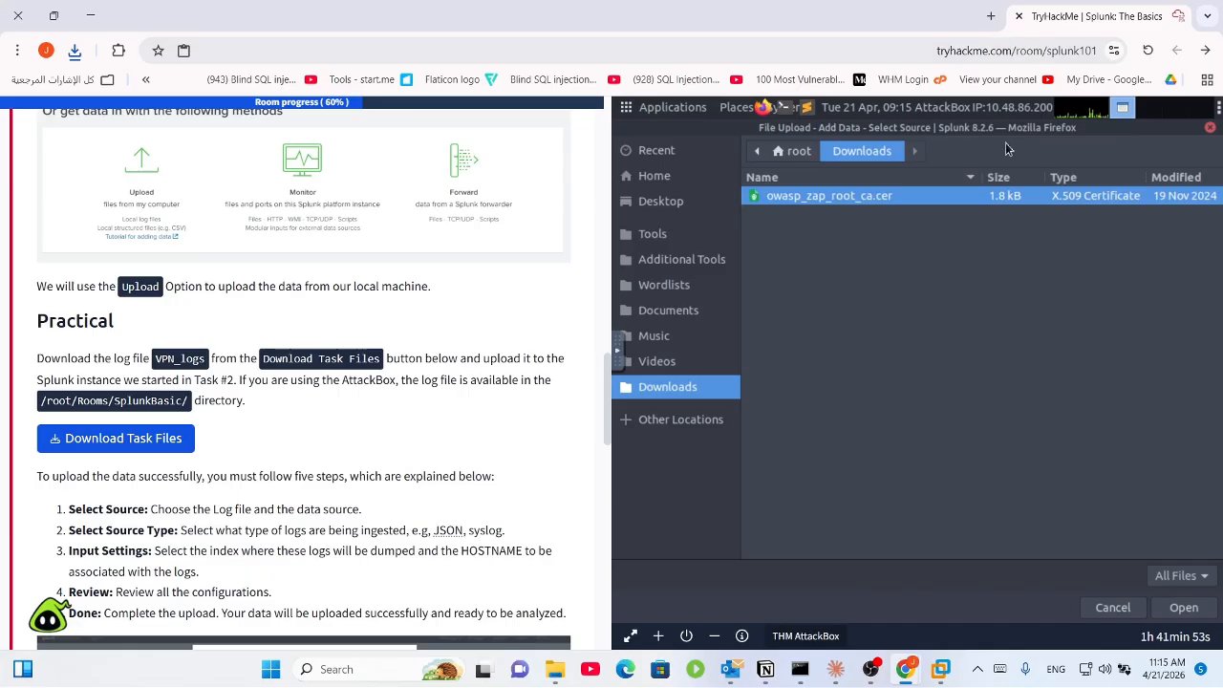
Step: Close Splunk's file picker and try to paste the copied log file onto the AttackBox desktop
left_click_drag(1006, 135, 1097, 388)
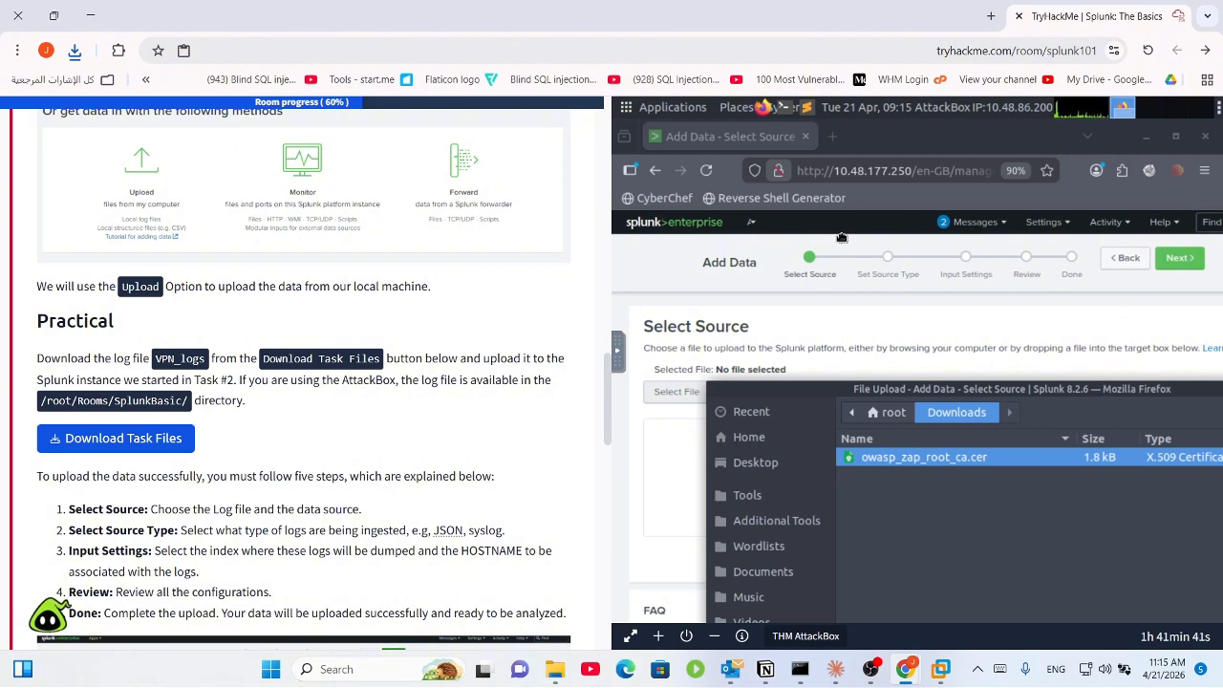
left_click_drag(1094, 388, 935, 341)
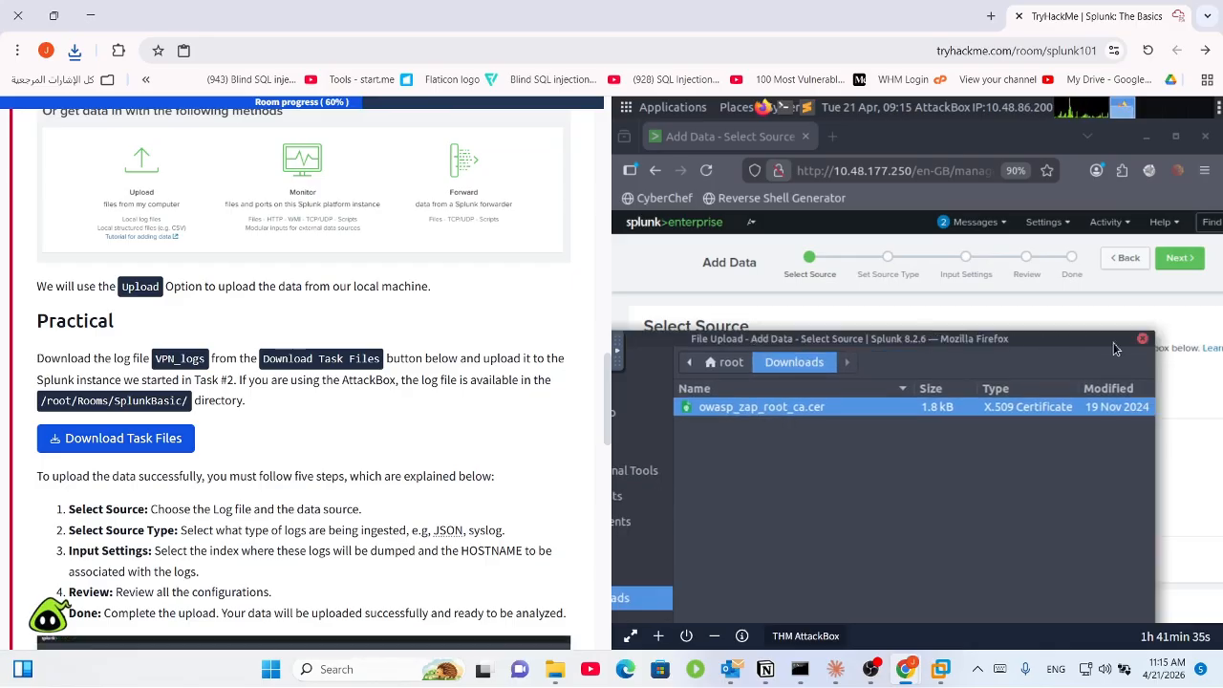
left_click(1143, 340)
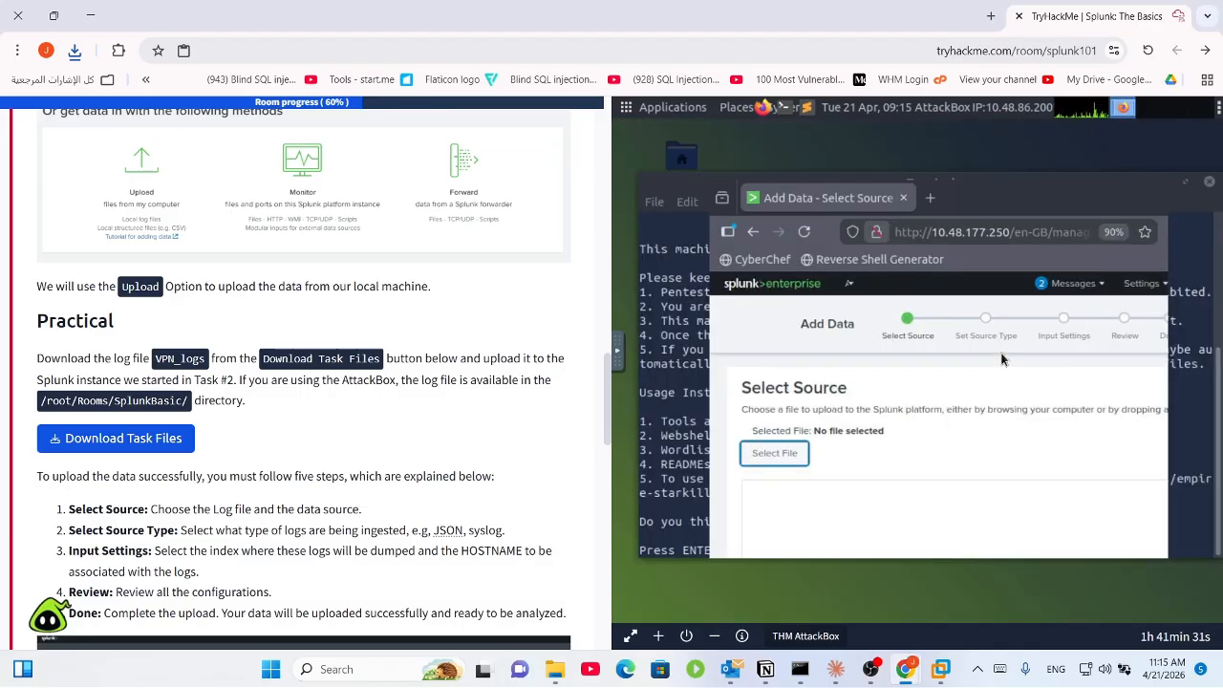
right_click(736, 141)
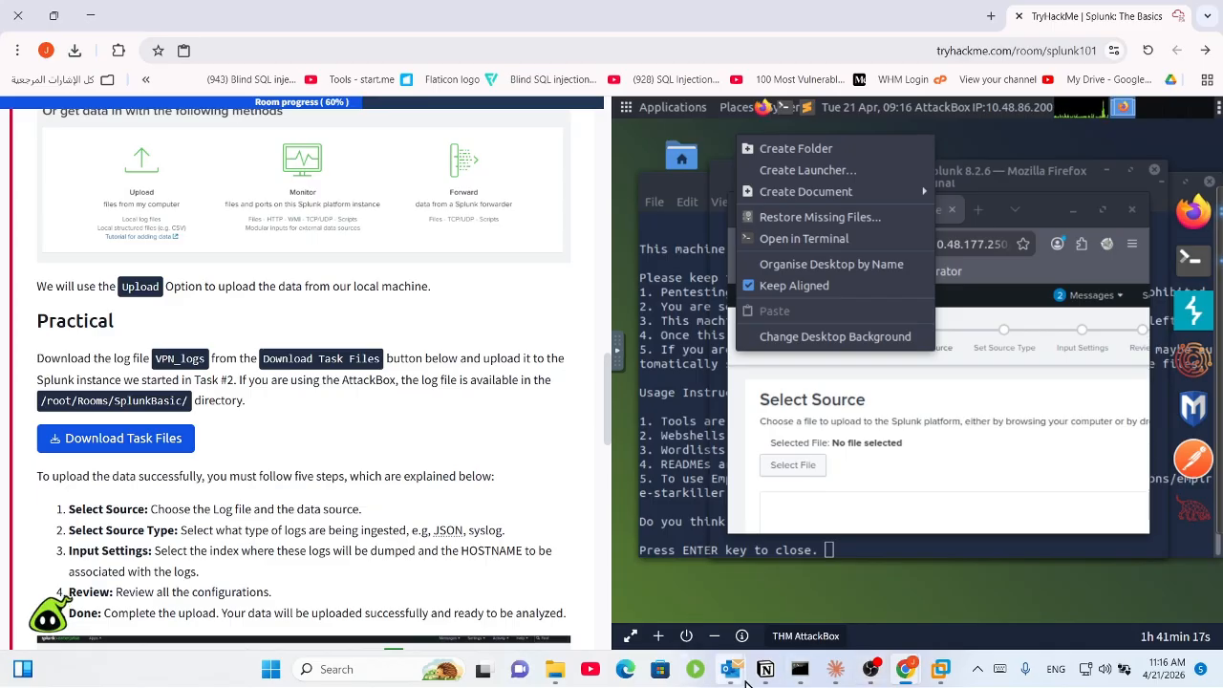
mouse_move(655, 676)
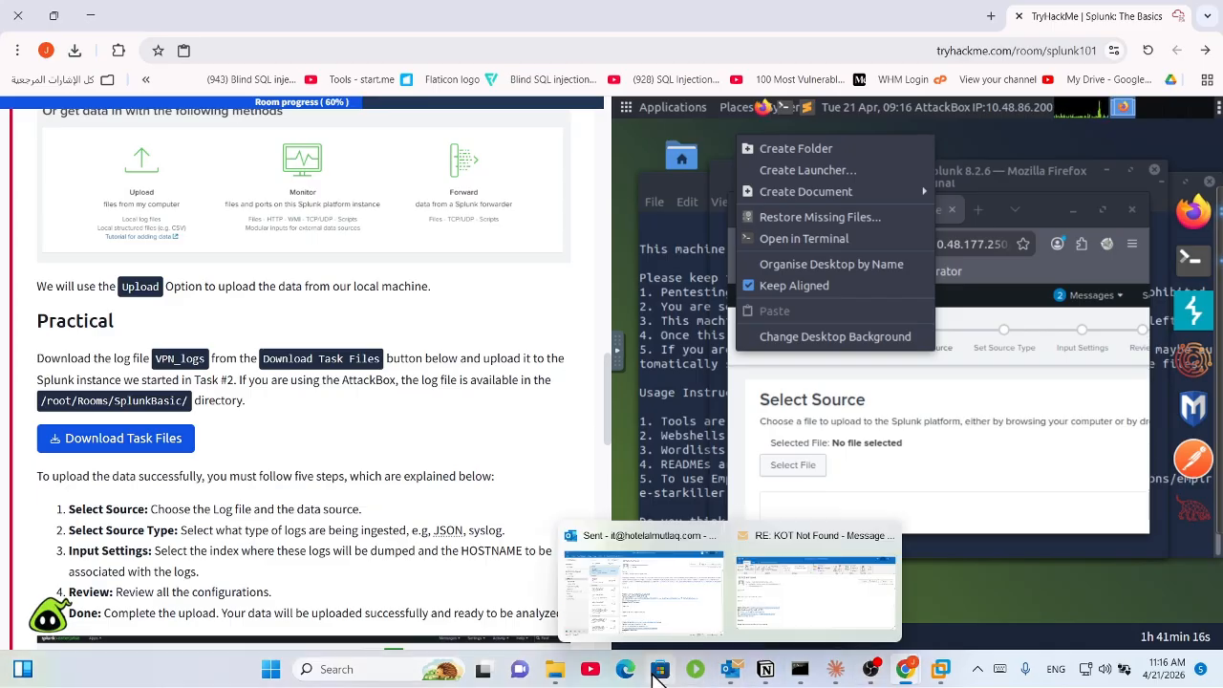
left_click(562, 677)
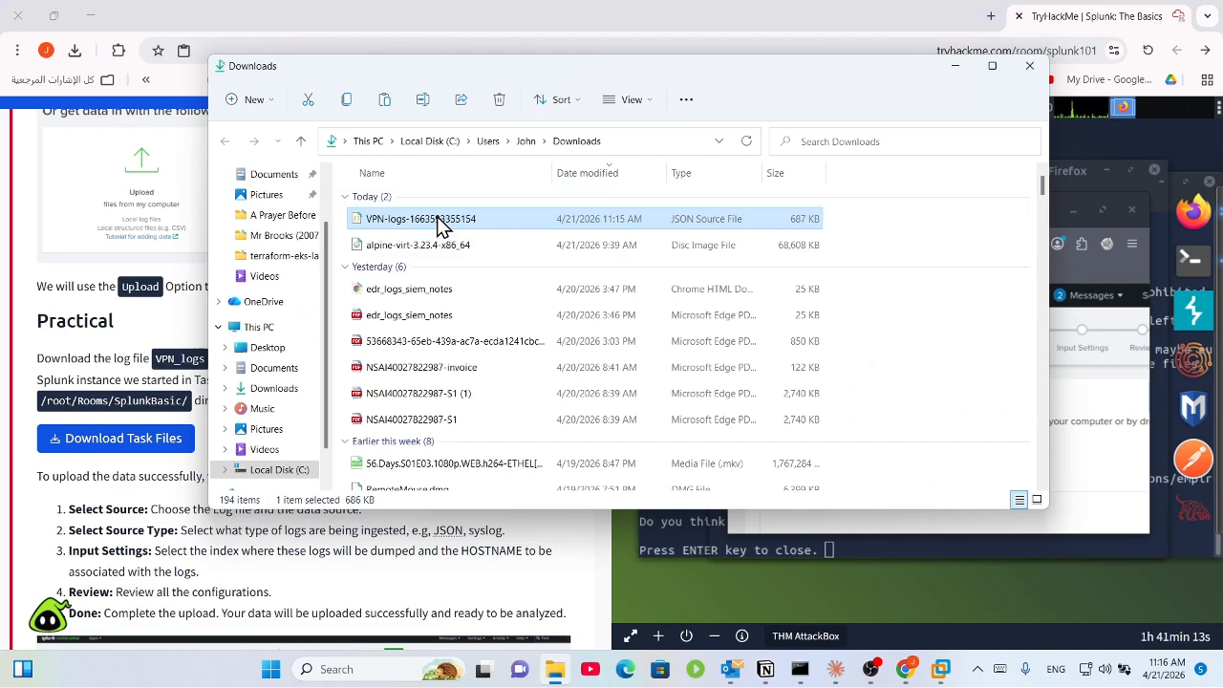
left_click_drag(437, 216, 726, 588)
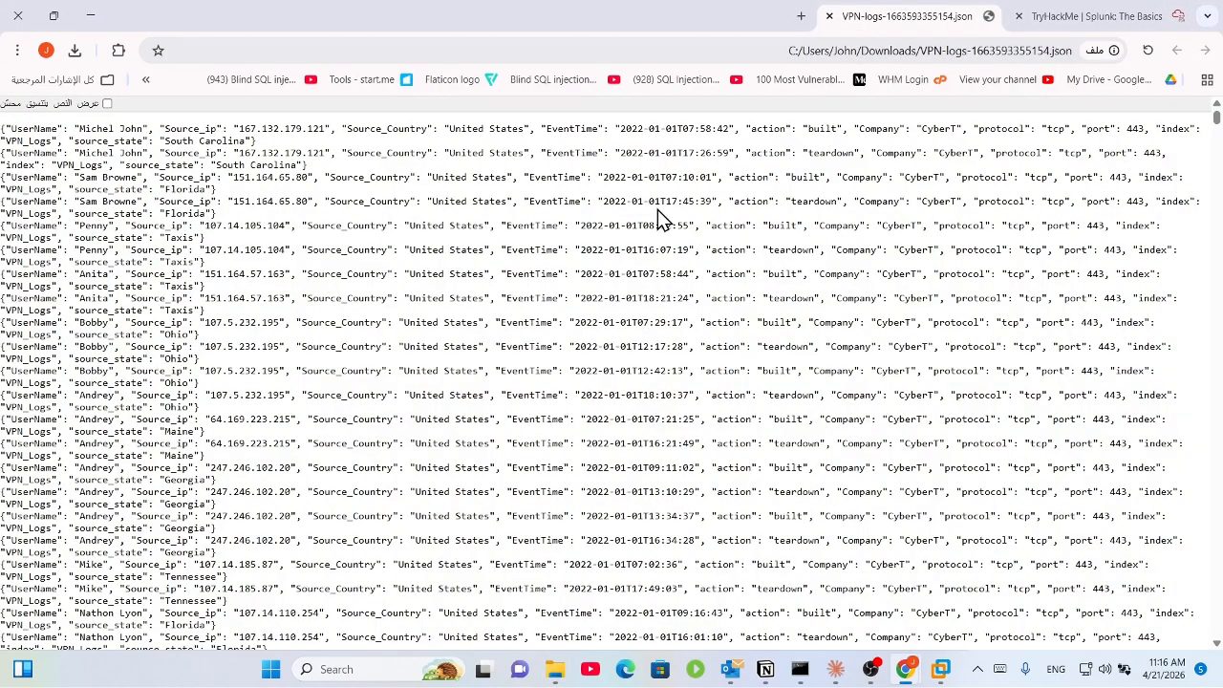
left_click(1036, 13)
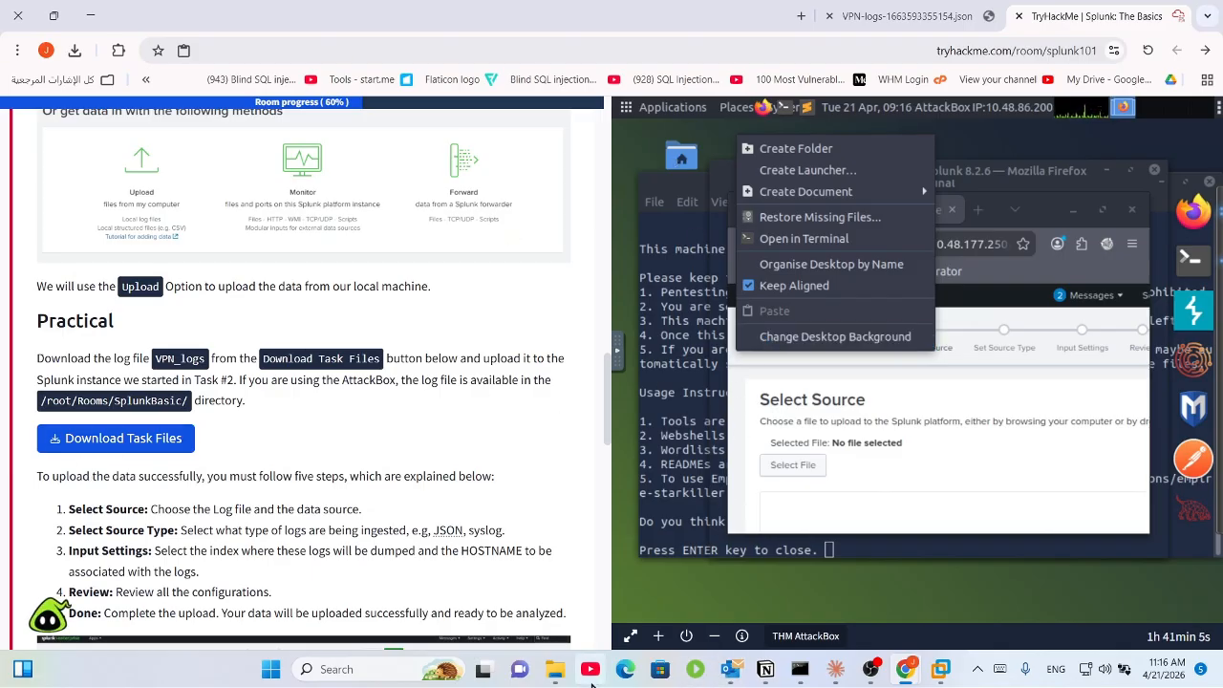
left_click(558, 676)
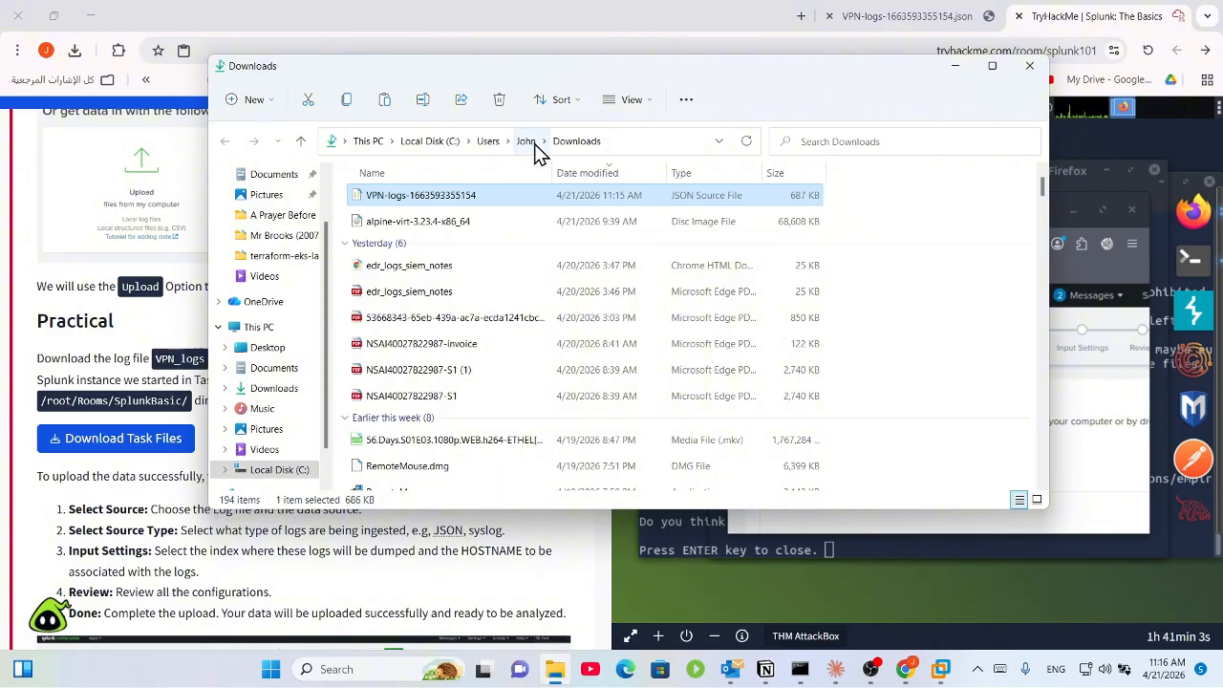
double_click(492, 191)
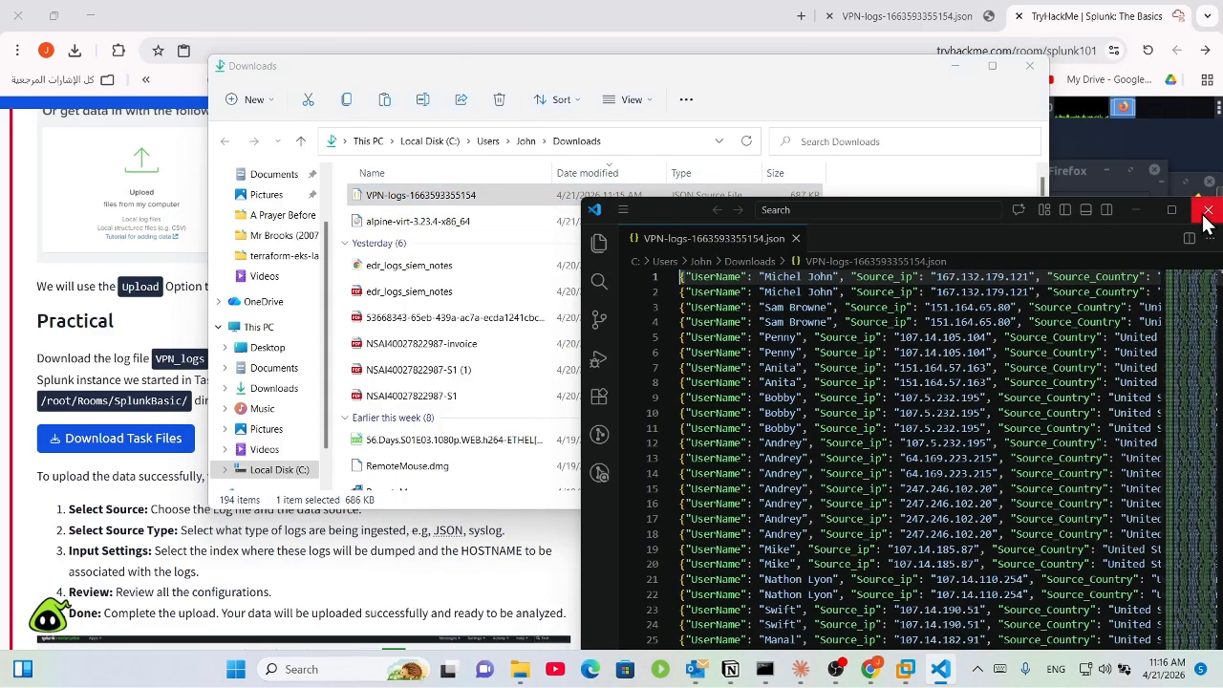
left_click(1206, 211)
left_click_drag(441, 198, 628, 226)
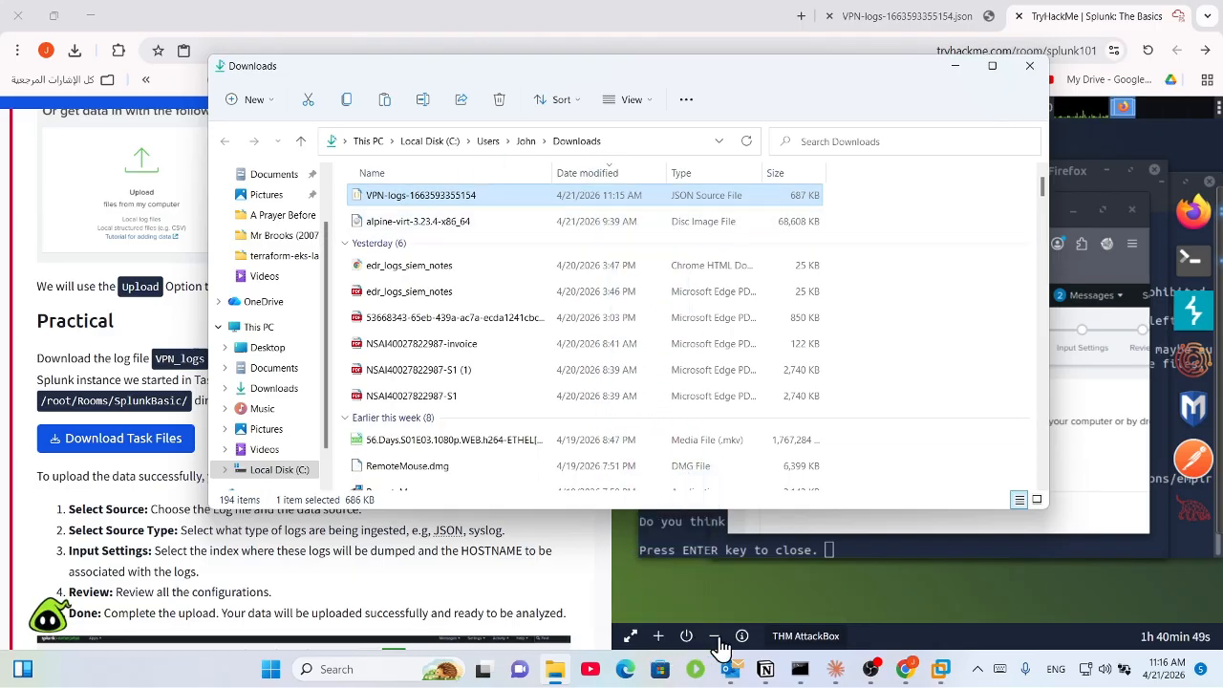
right_click(522, 191)
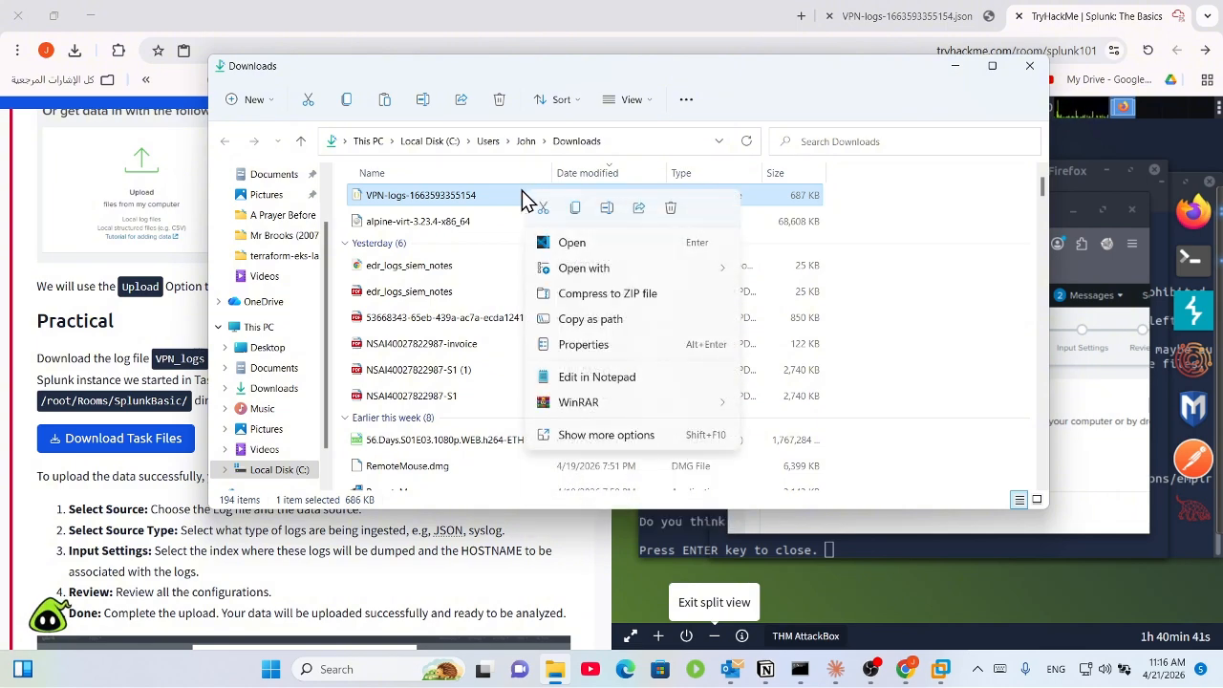
left_click(573, 213)
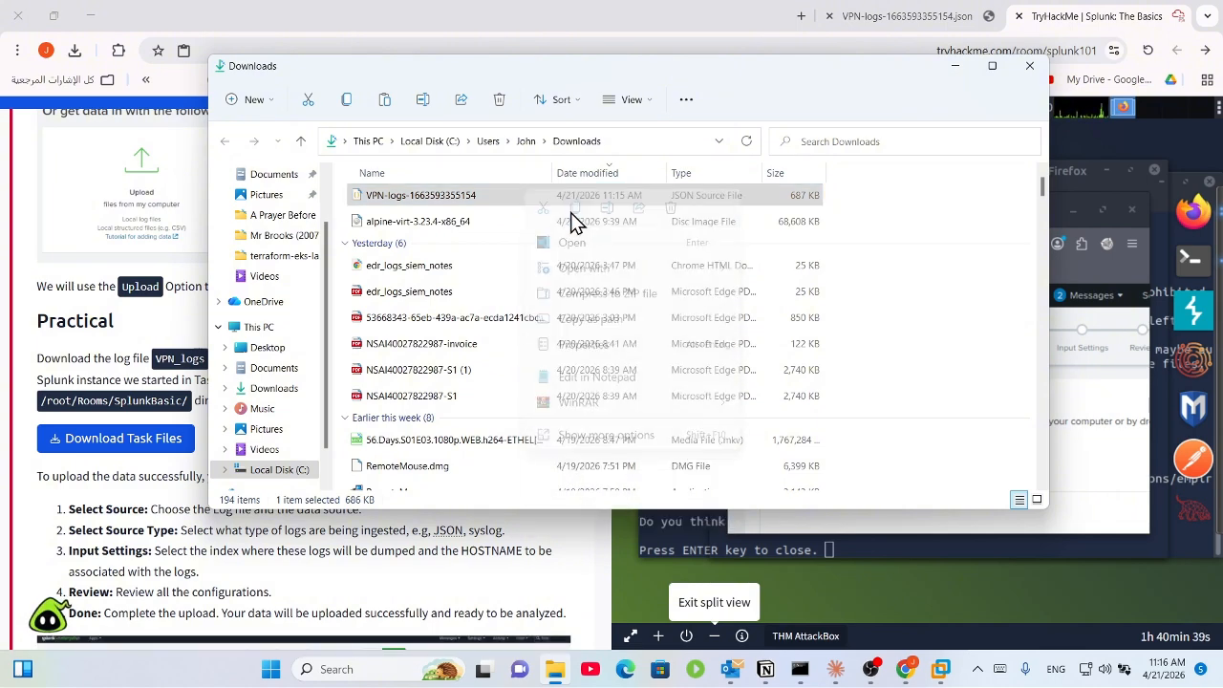
left_click(646, 599)
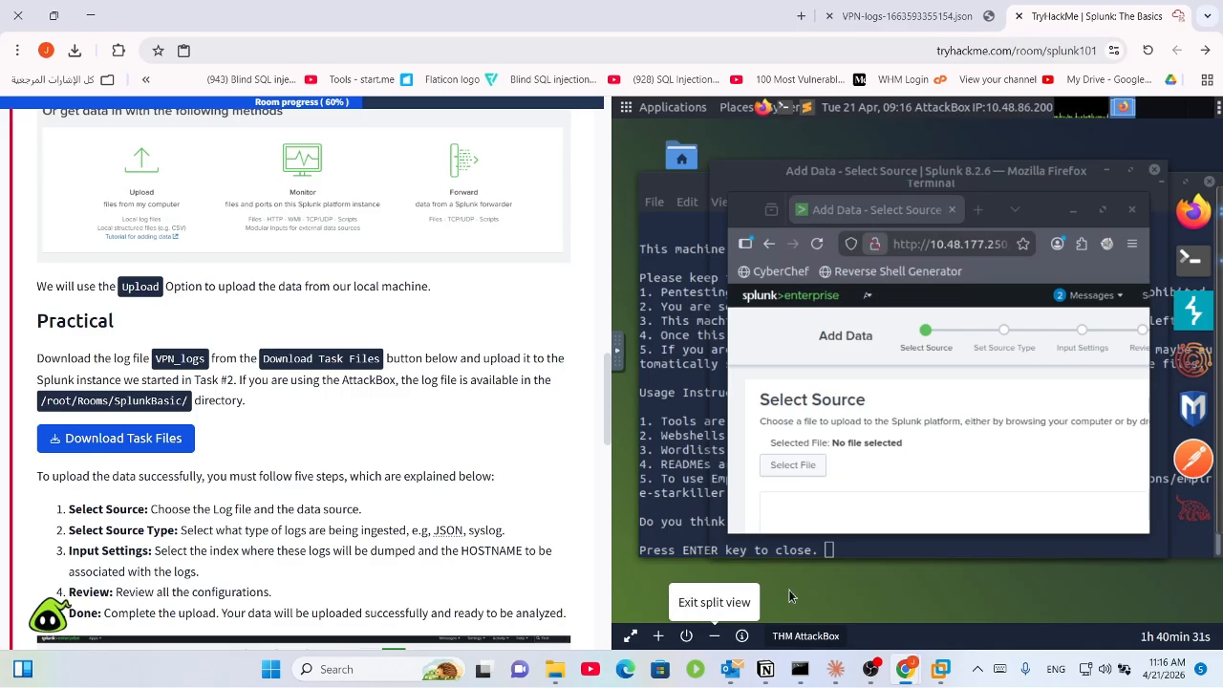
right_click(735, 127)
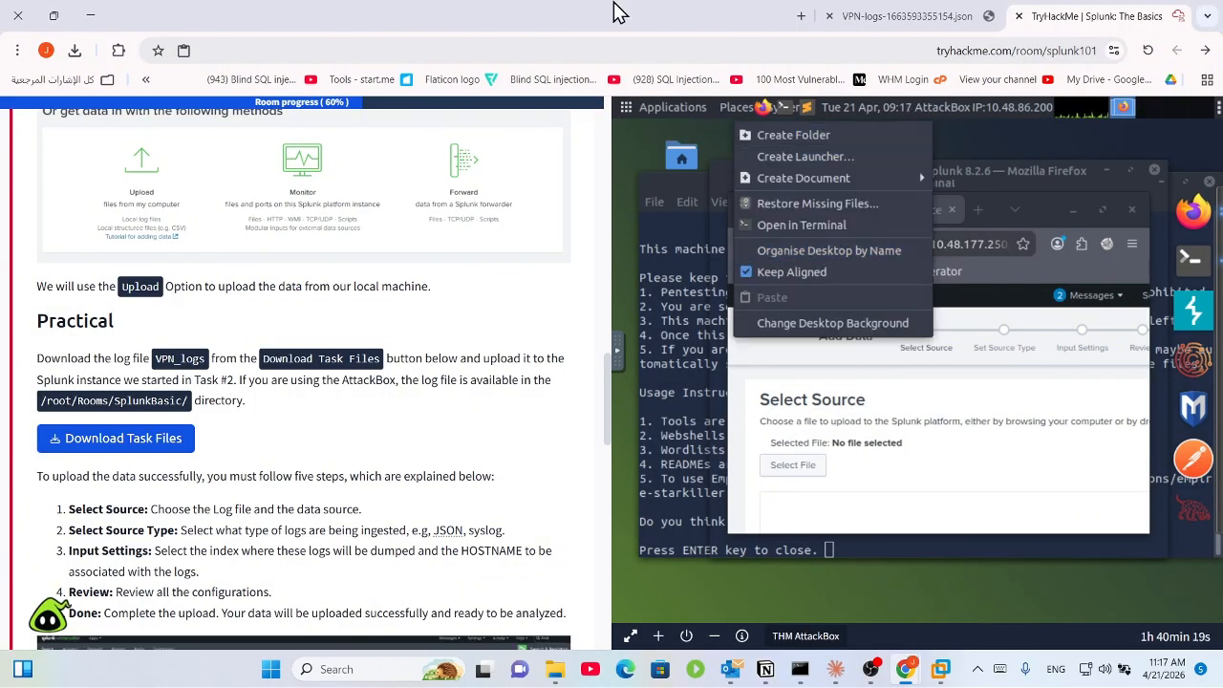
left_click_drag(616, 11, 751, 232)
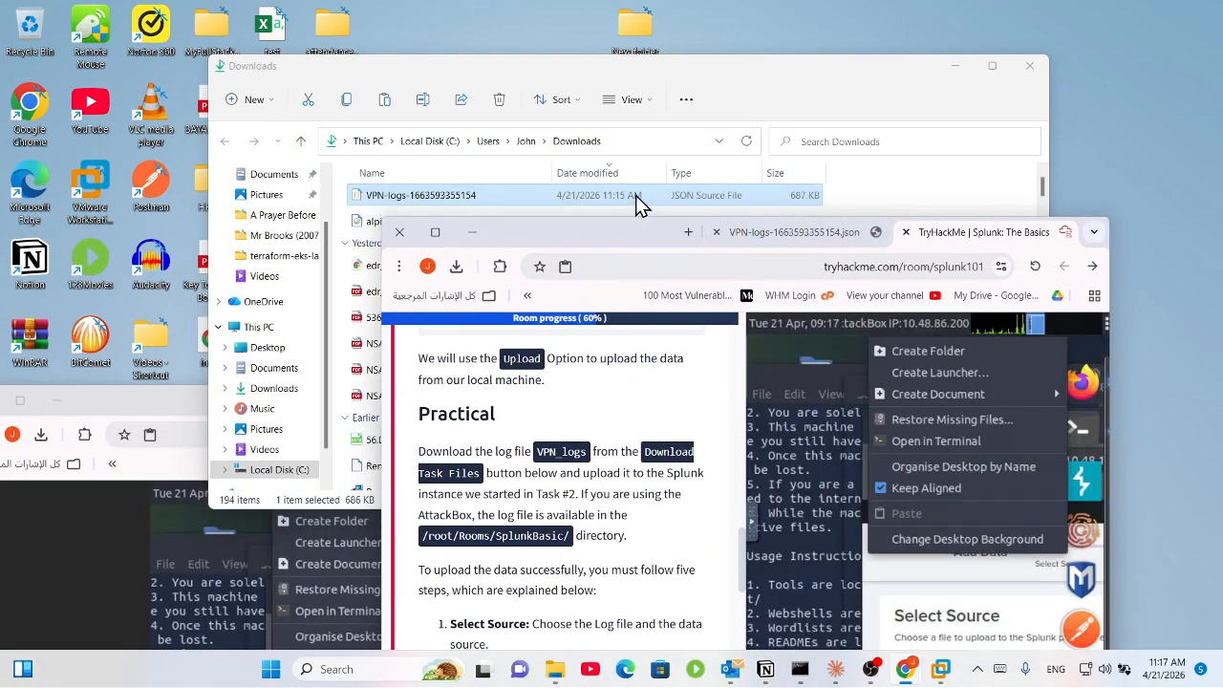
double_click(636, 195)
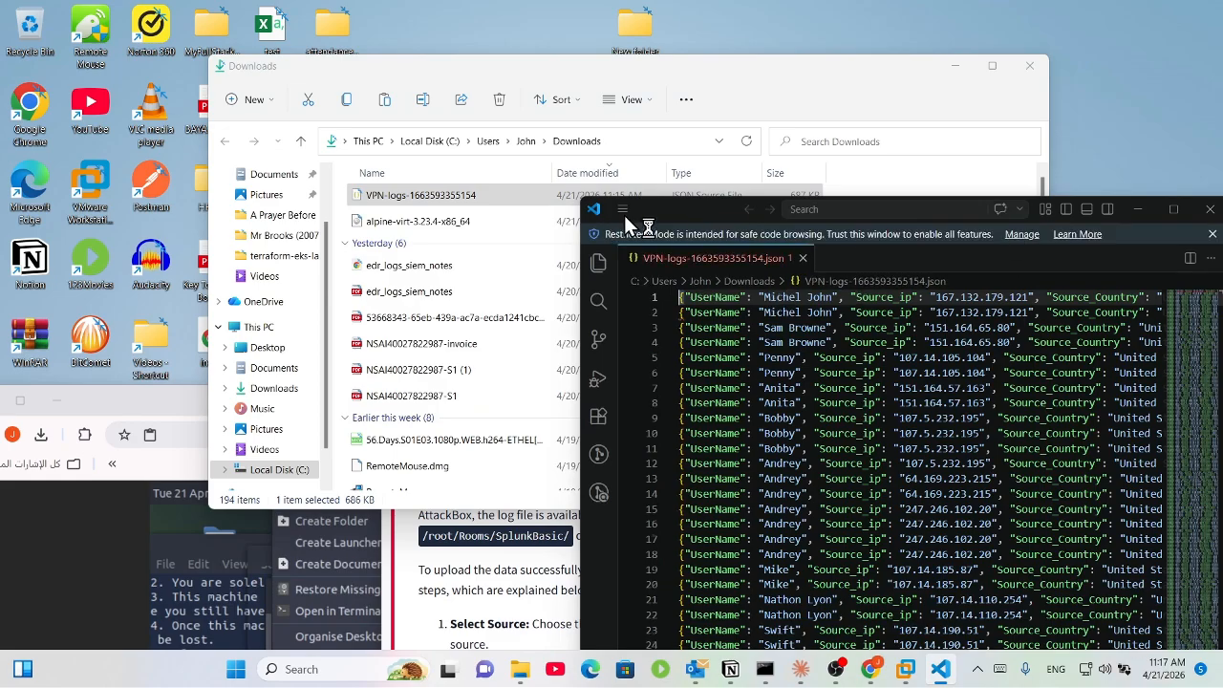
left_click_drag(683, 210, 536, 9)
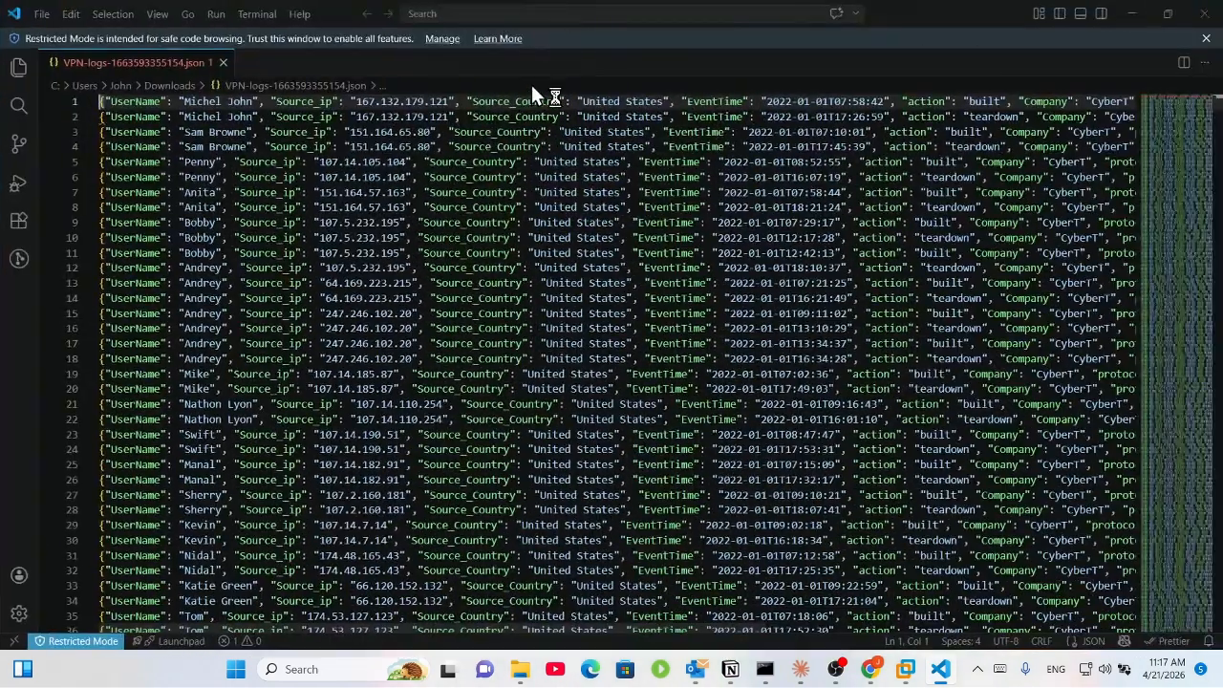
left_click(578, 325)
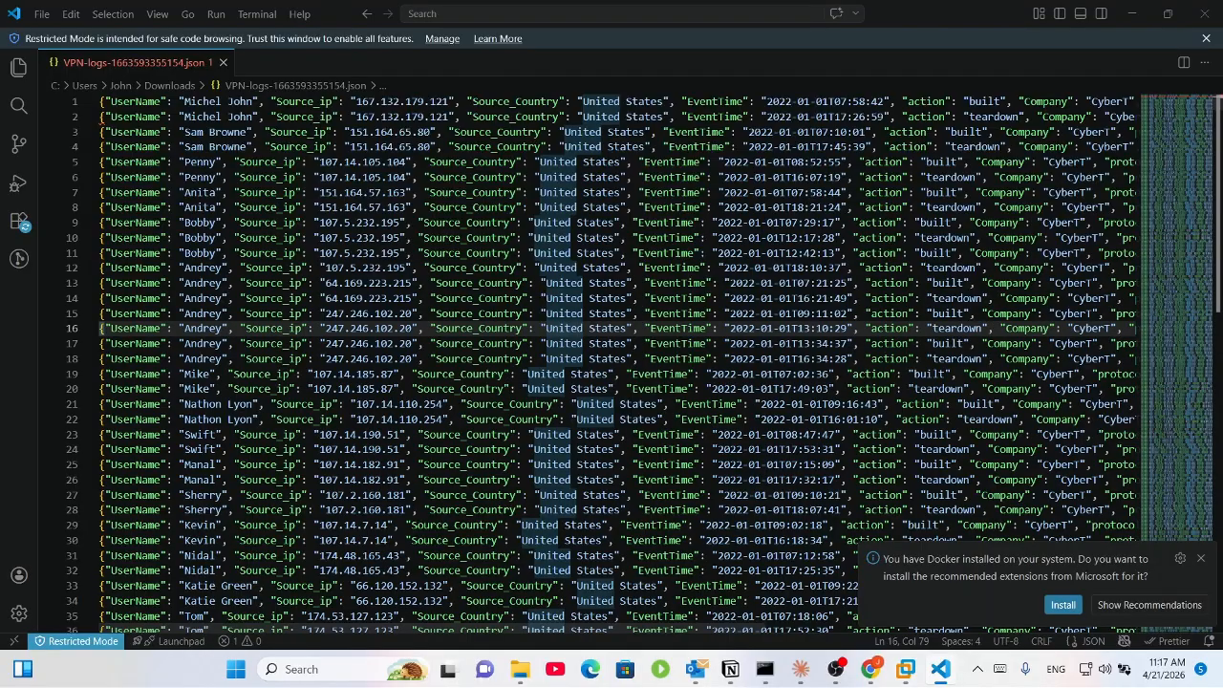
left_click(1219, 291)
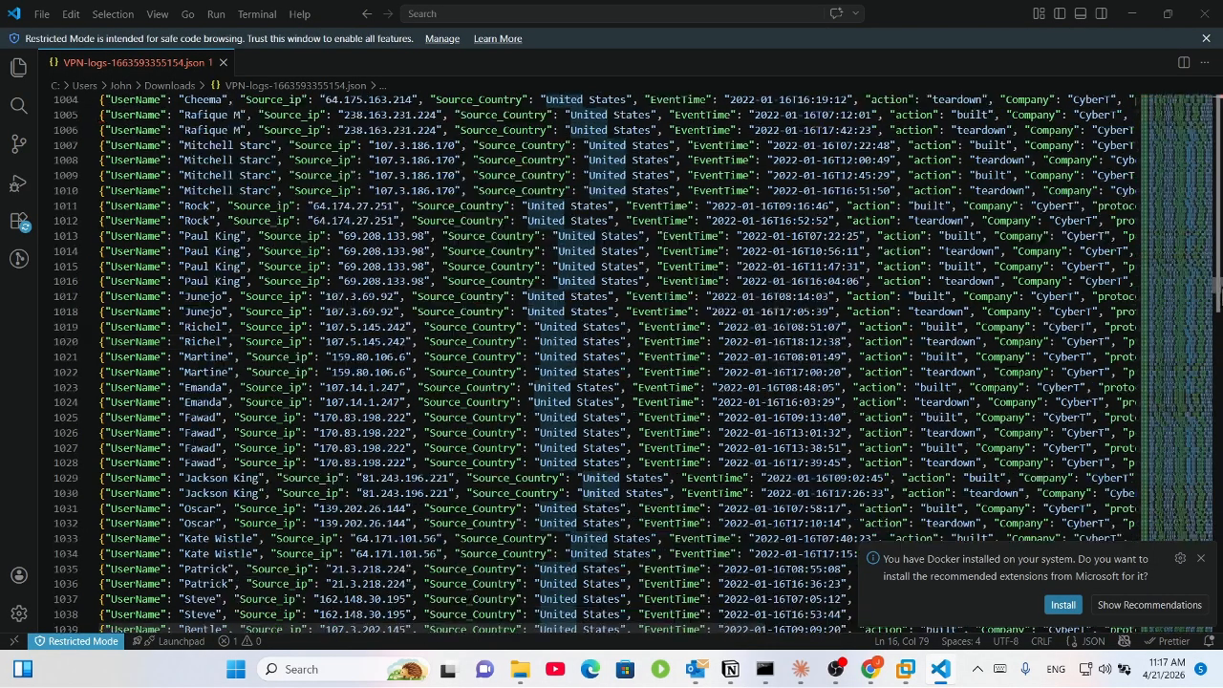
left_click_drag(1220, 288, 940, 447)
left_click(889, 435)
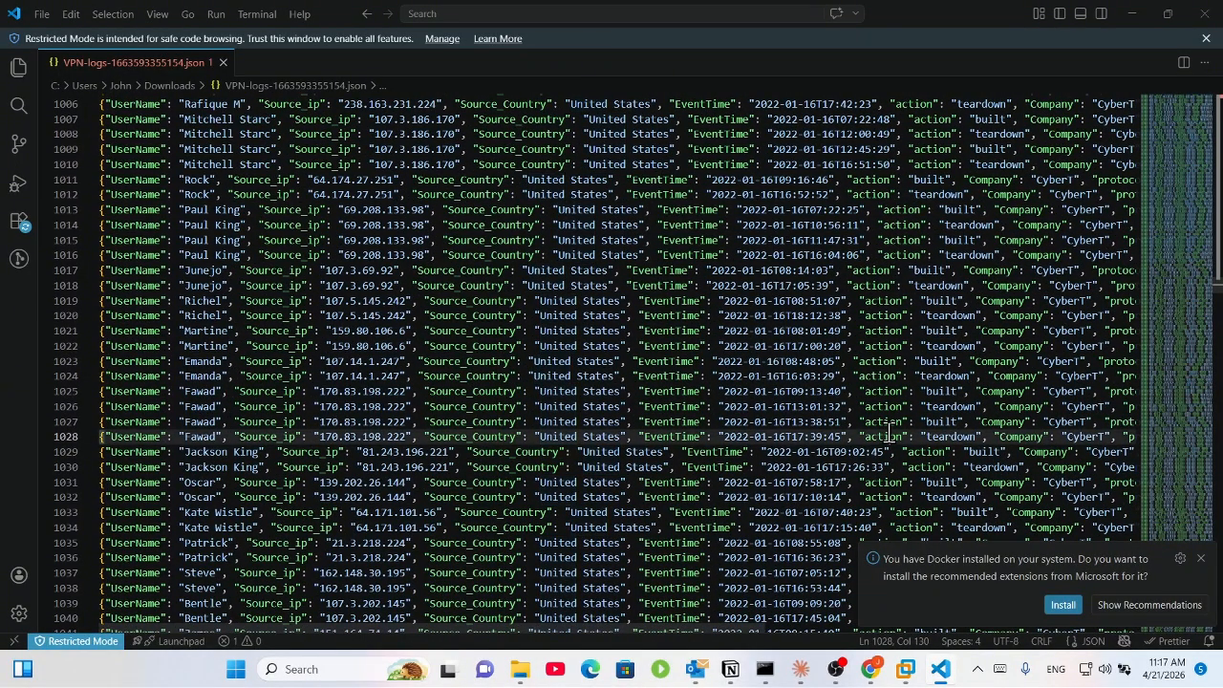
key("ctrl+a")
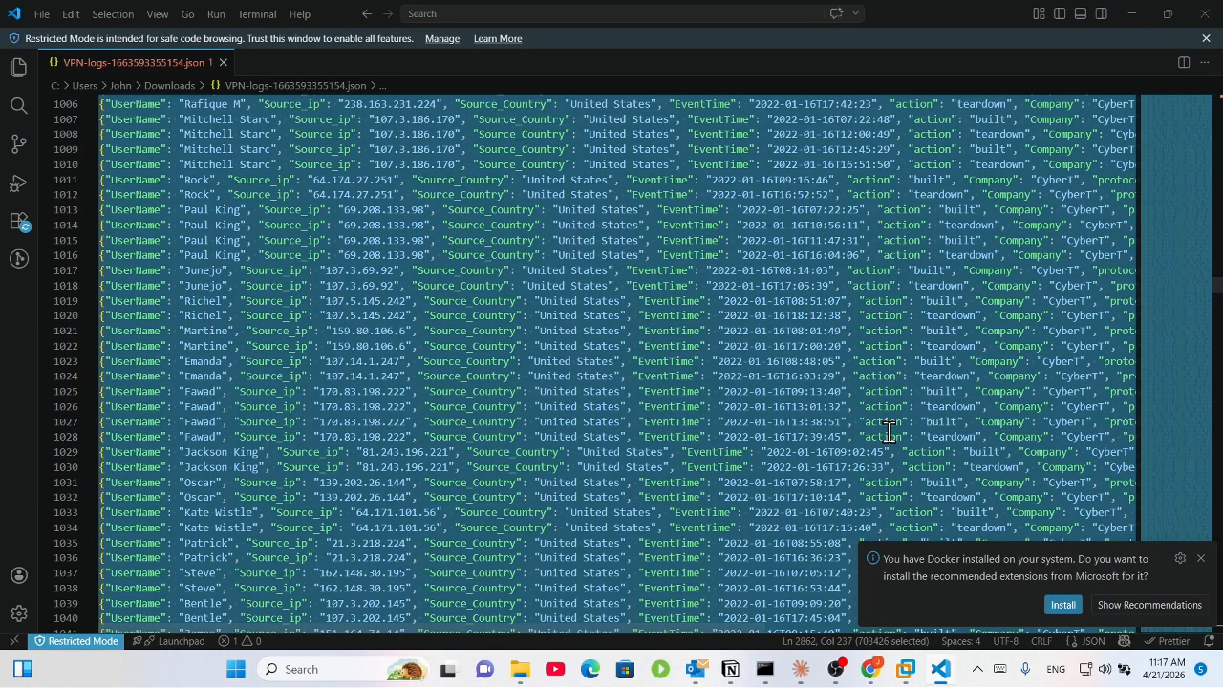
left_click(1135, 11)
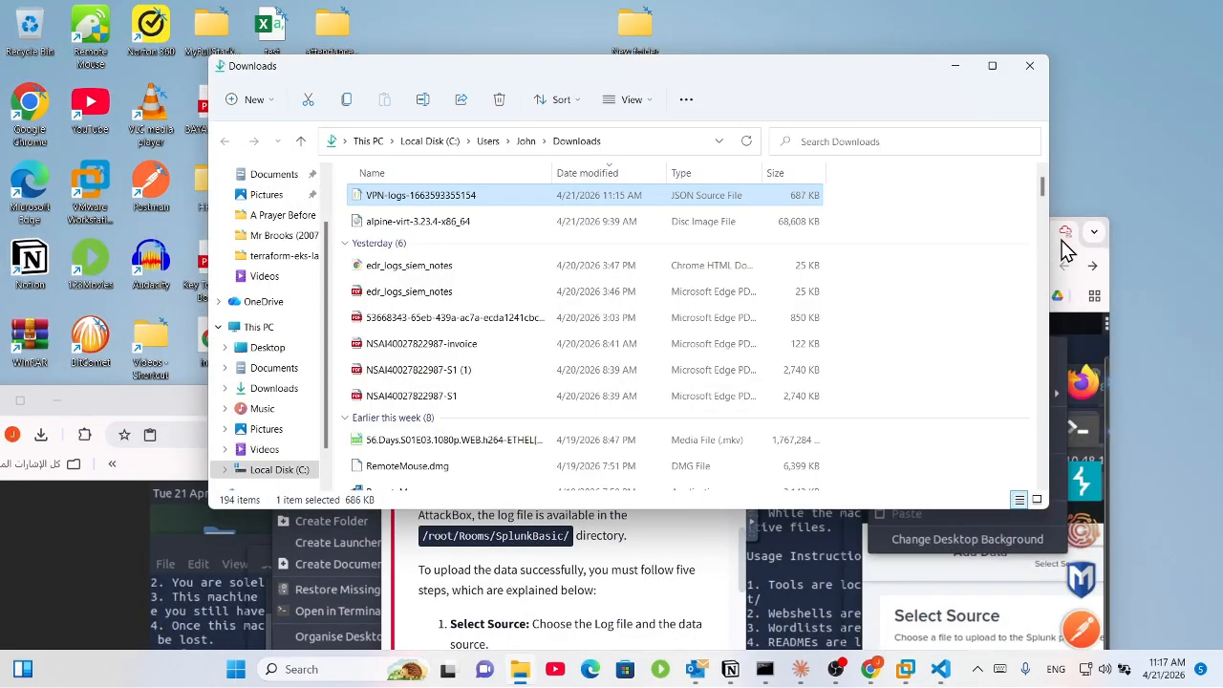
left_click(1067, 248)
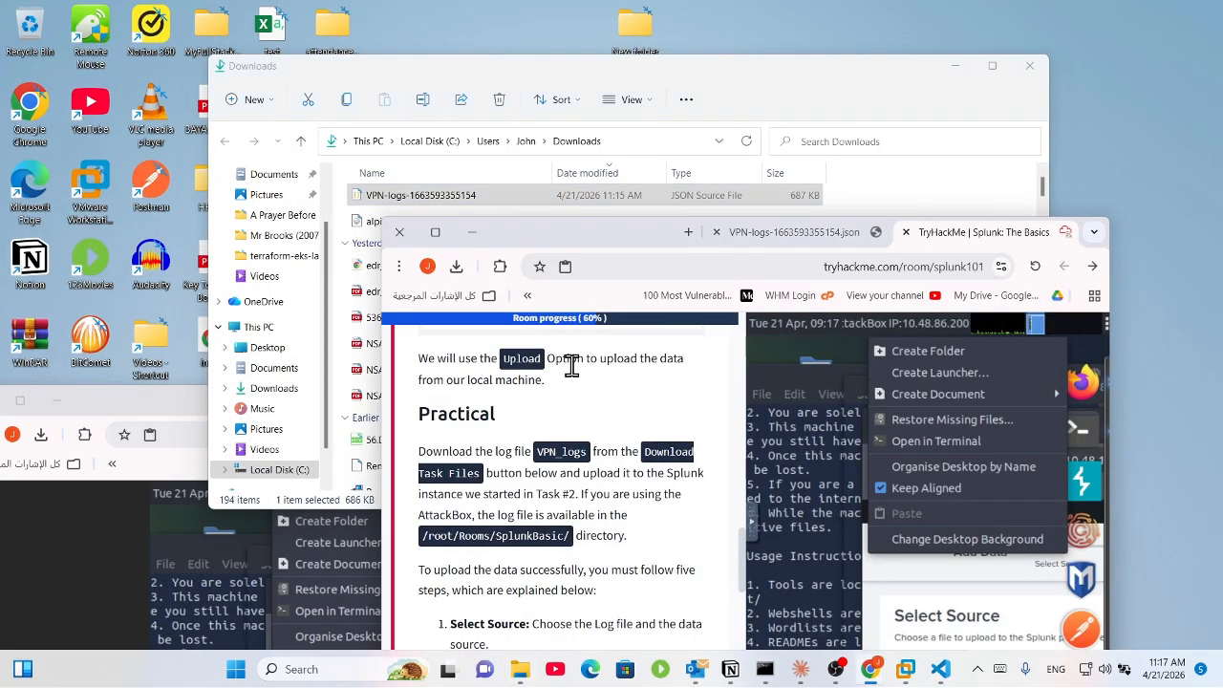
left_click(441, 239)
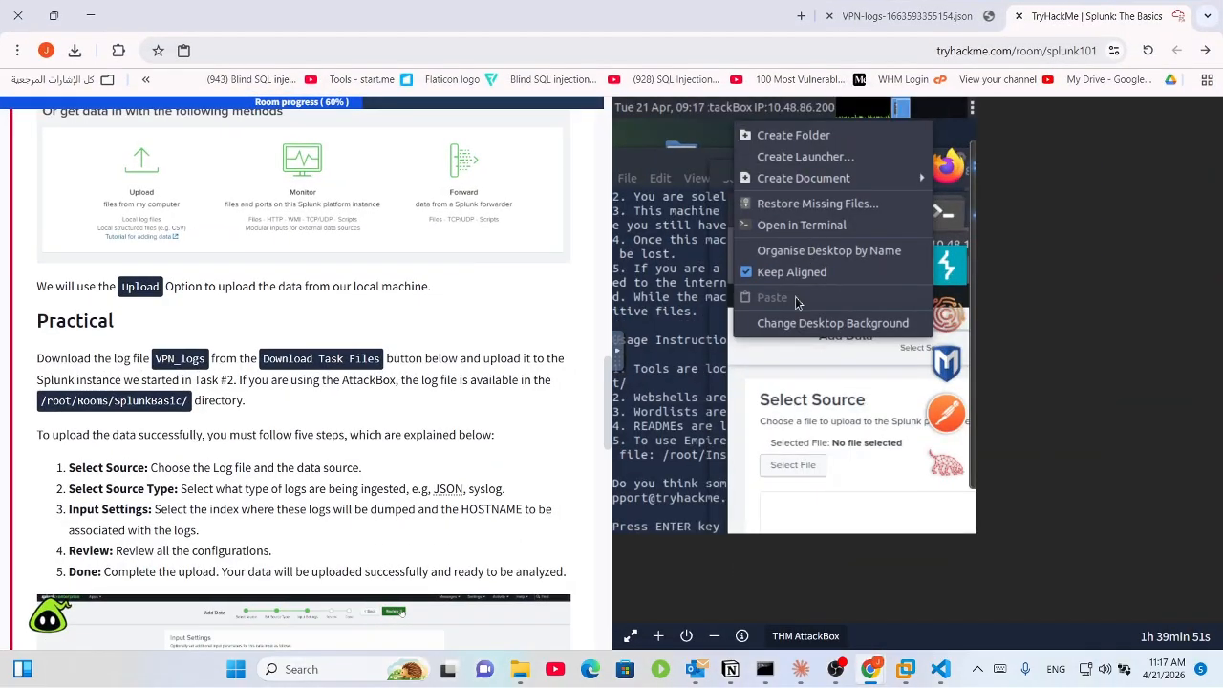
left_click_drag(624, 4, 915, 205)
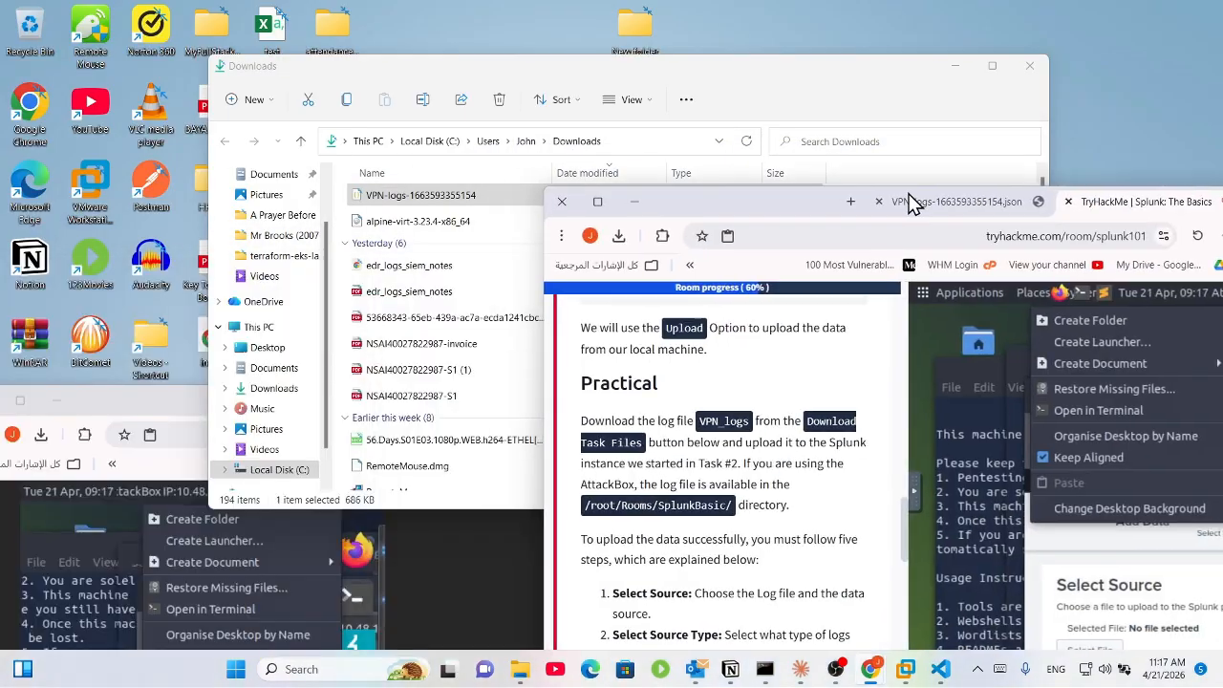
left_click(841, 669)
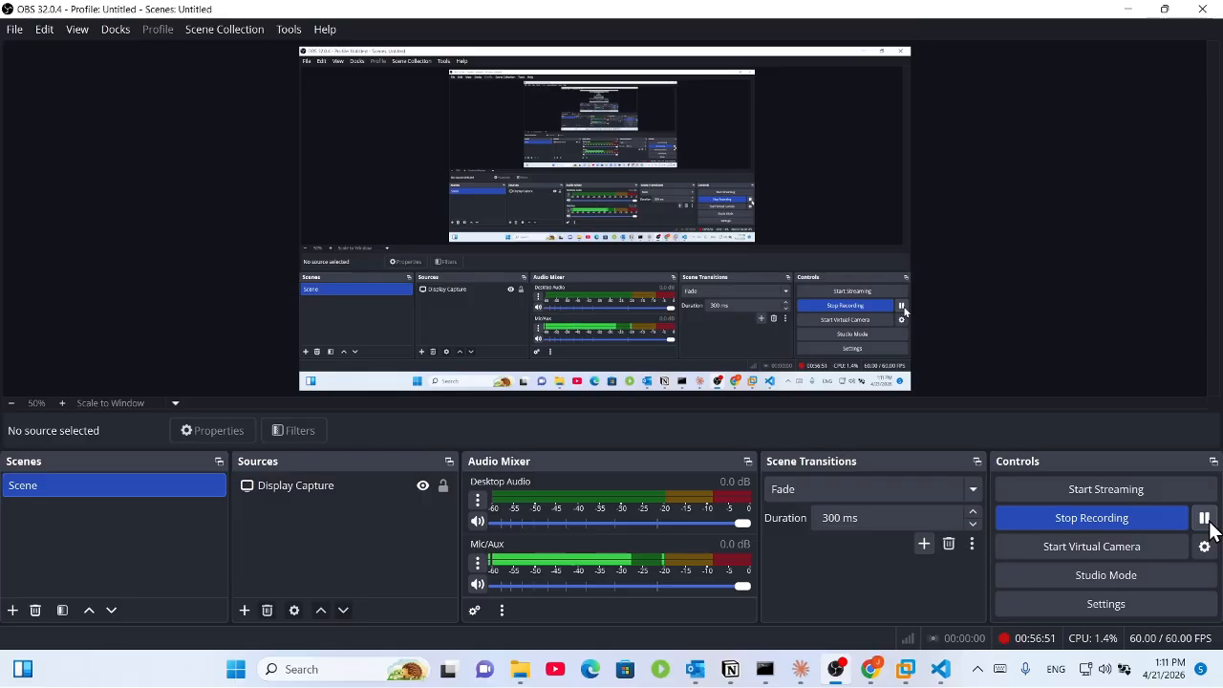
left_click(1126, 10)
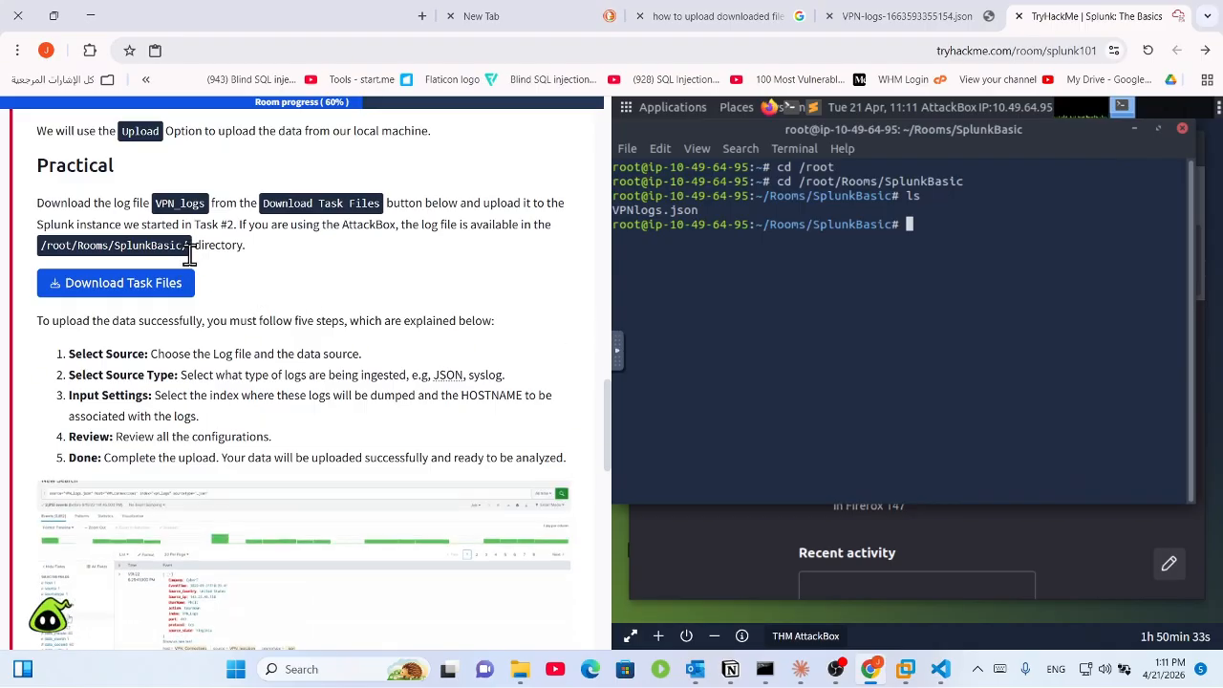
Step: Launch Firefox in the AttackBox and open the Splunk instance at the target machine's IP address, 10.49.150.238
left_click(769, 107)
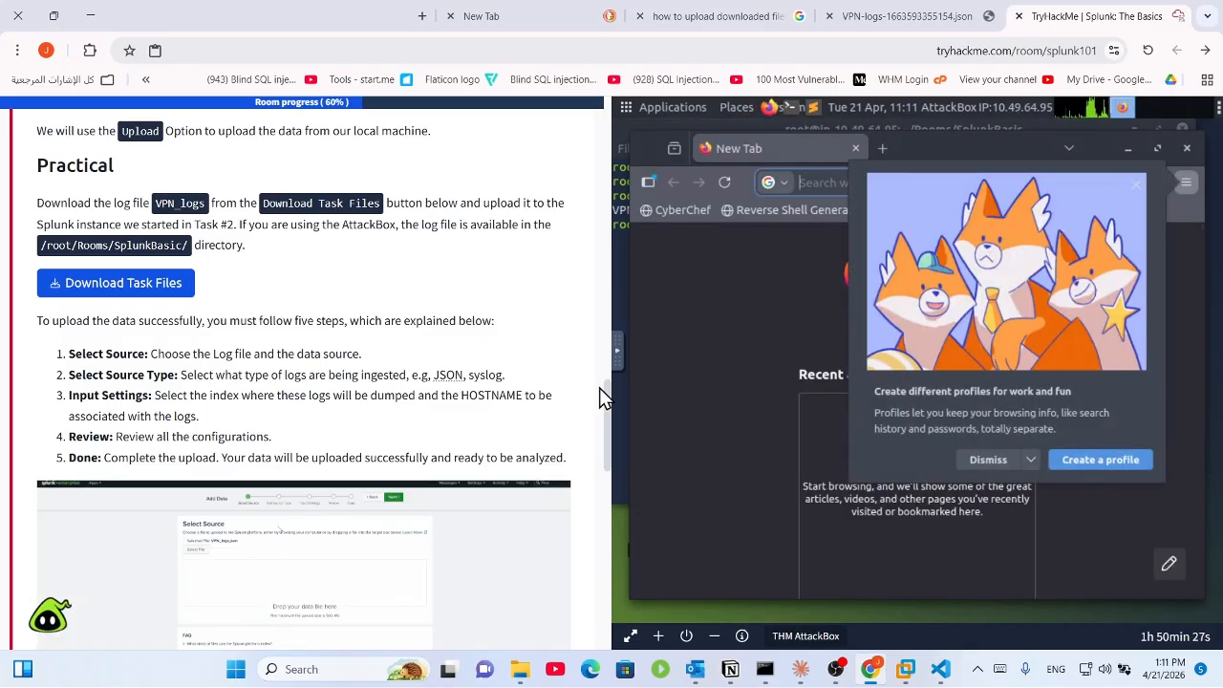
left_click_drag(605, 396, 633, 146)
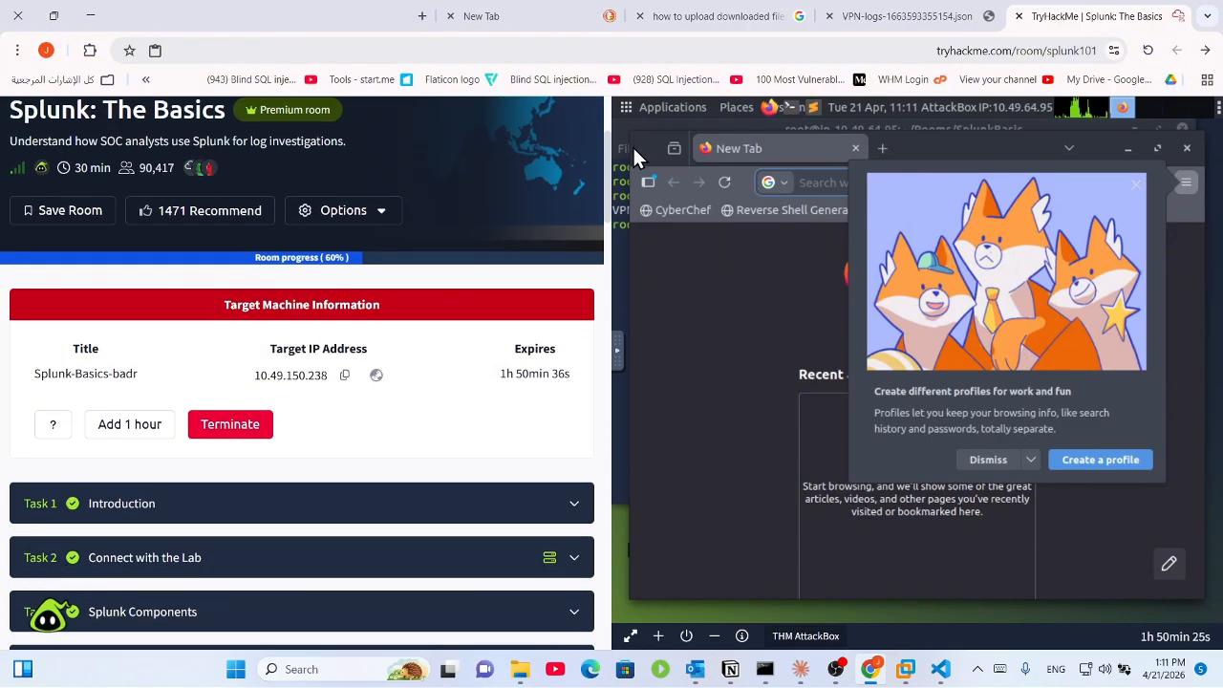
left_click(345, 375)
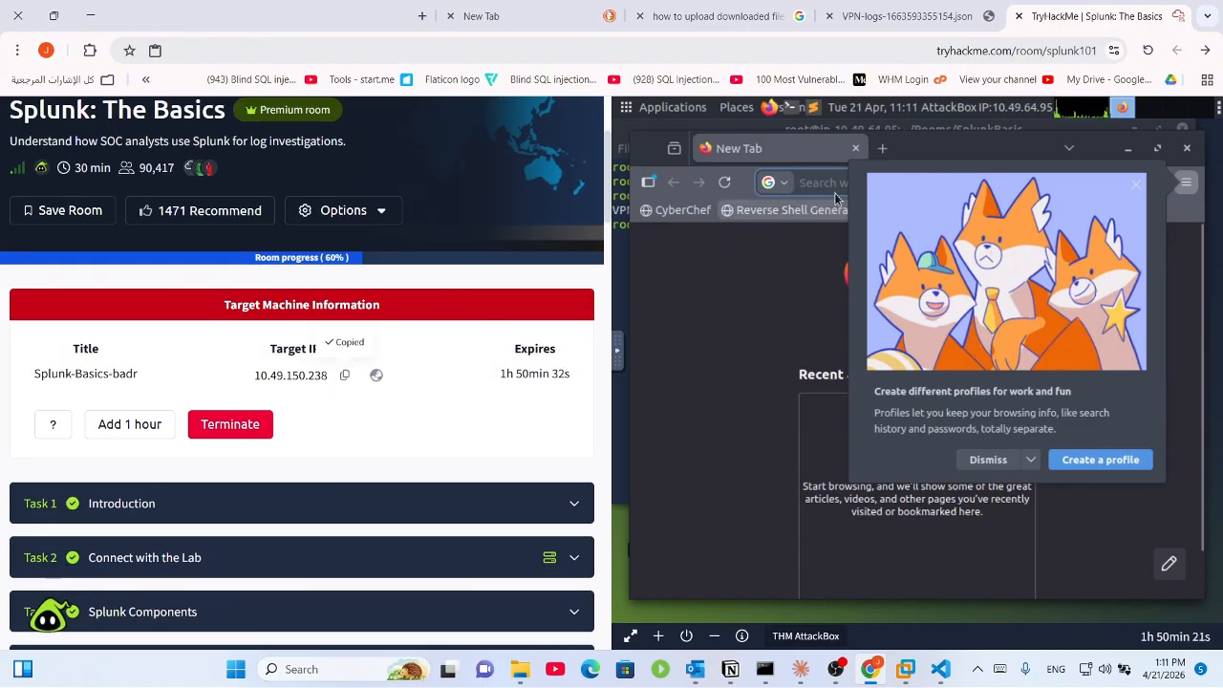
left_click(827, 181)
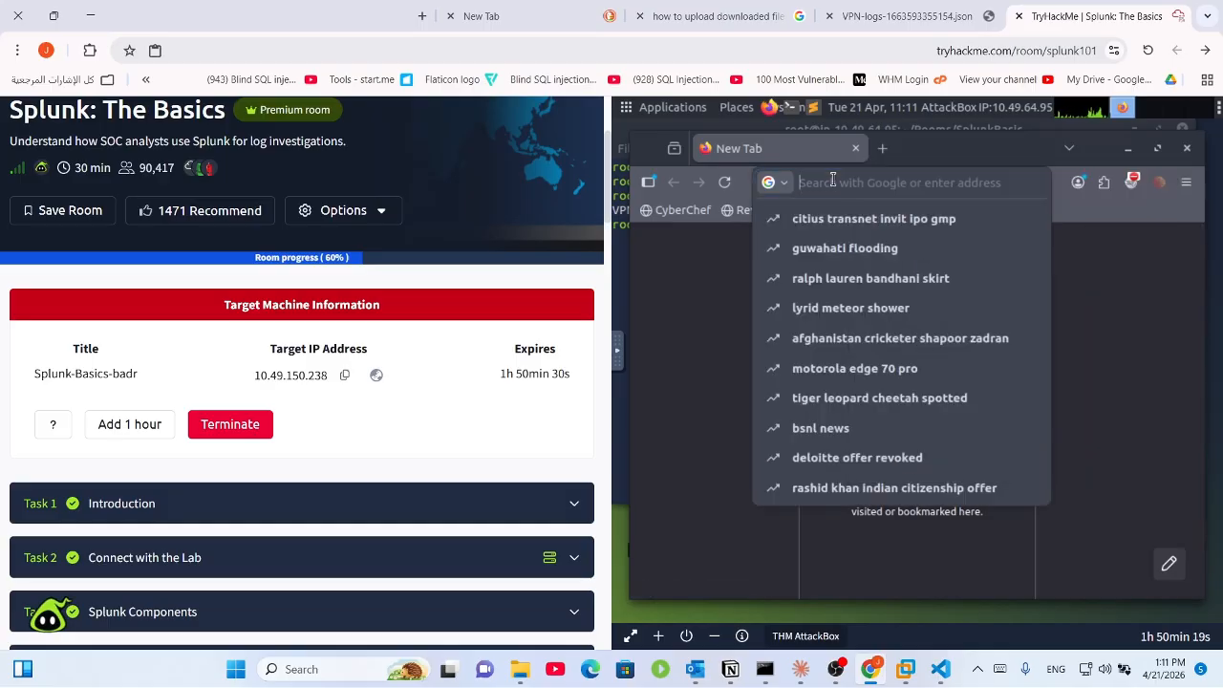
key("ctrl+v")
key("Return")
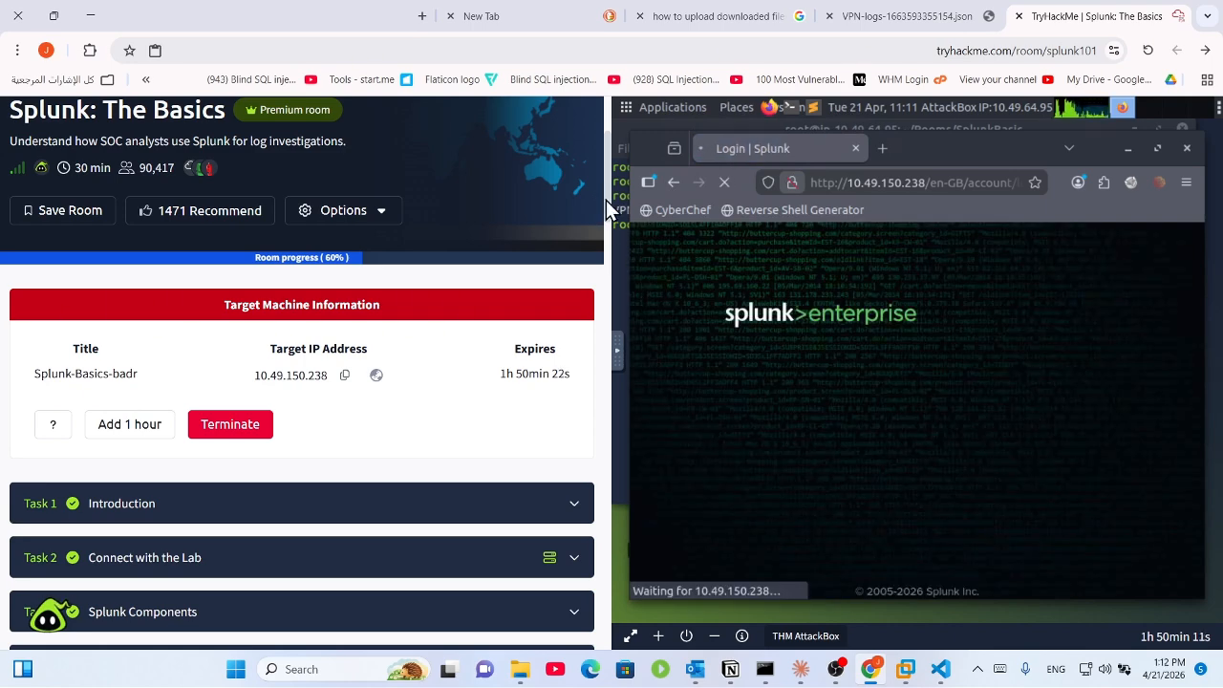
Step: Return to Task 5's Practical instructions, start adding data in Splunk by uploading from the computer, and open the source file picker
left_click_drag(605, 199, 554, 449)
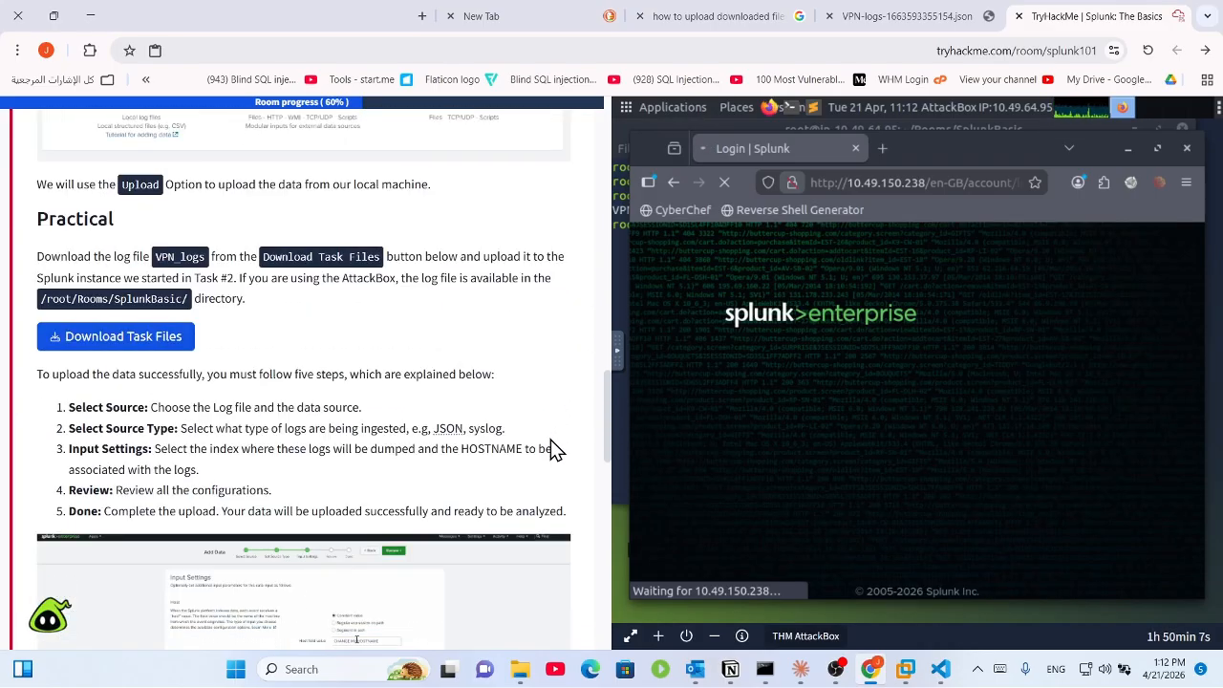
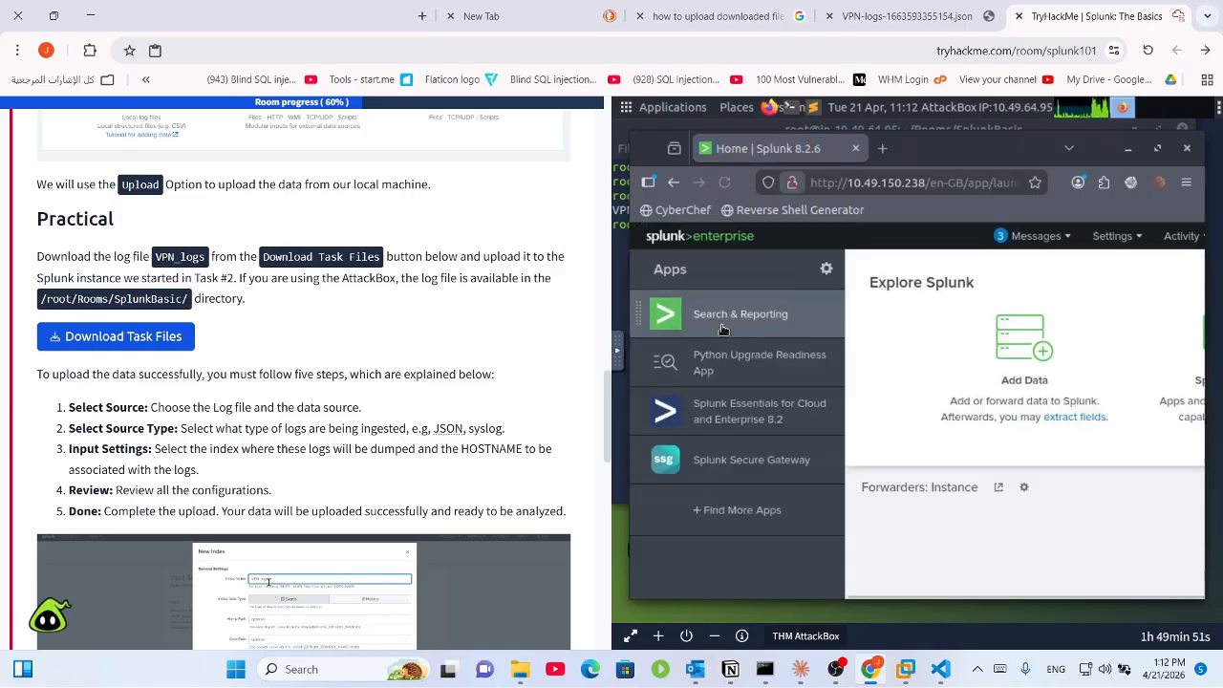
left_click(1019, 372)
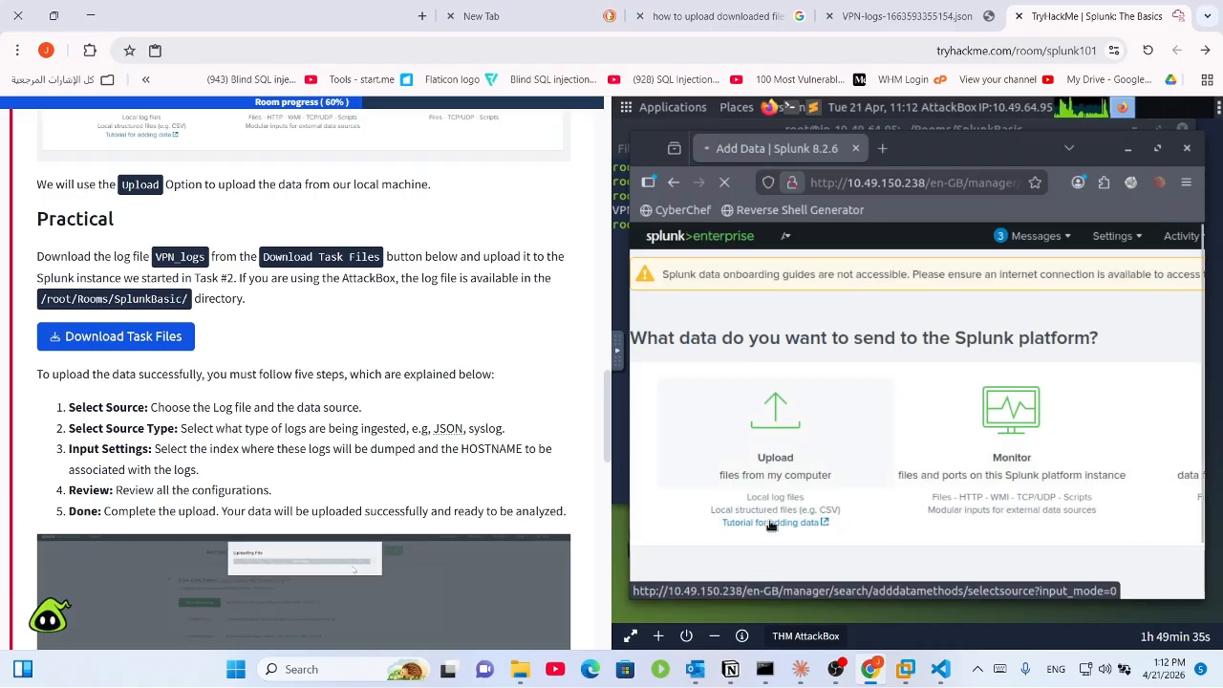
left_click(775, 463)
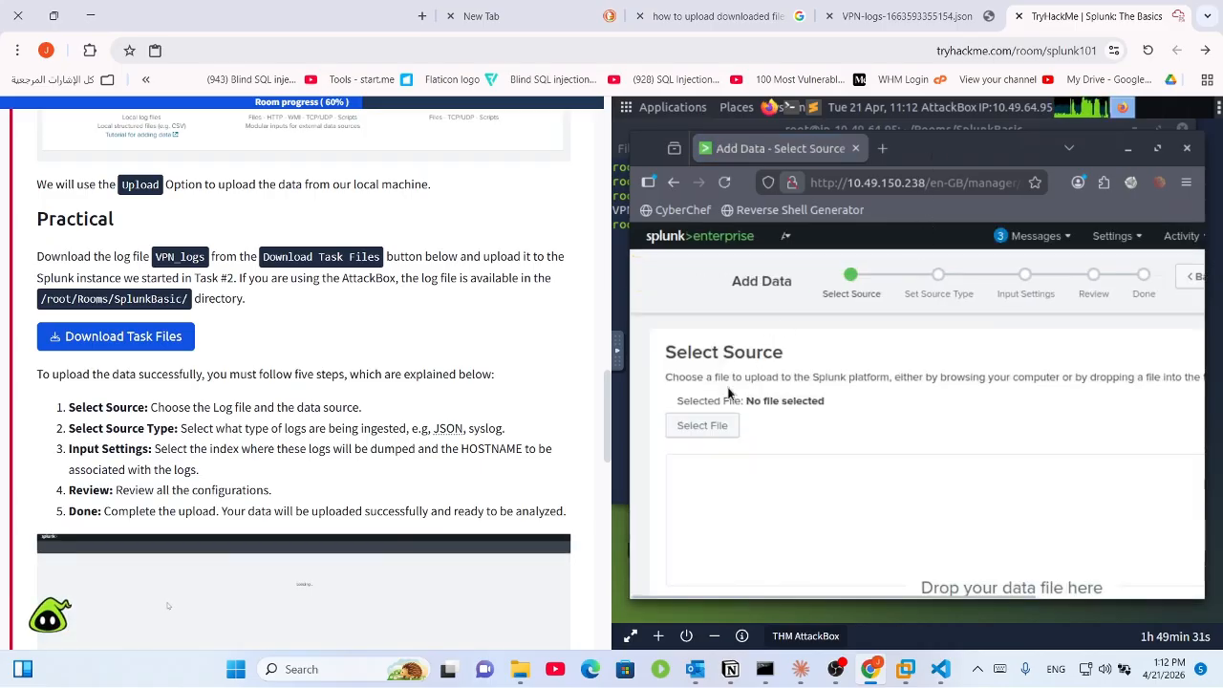
left_click(705, 425)
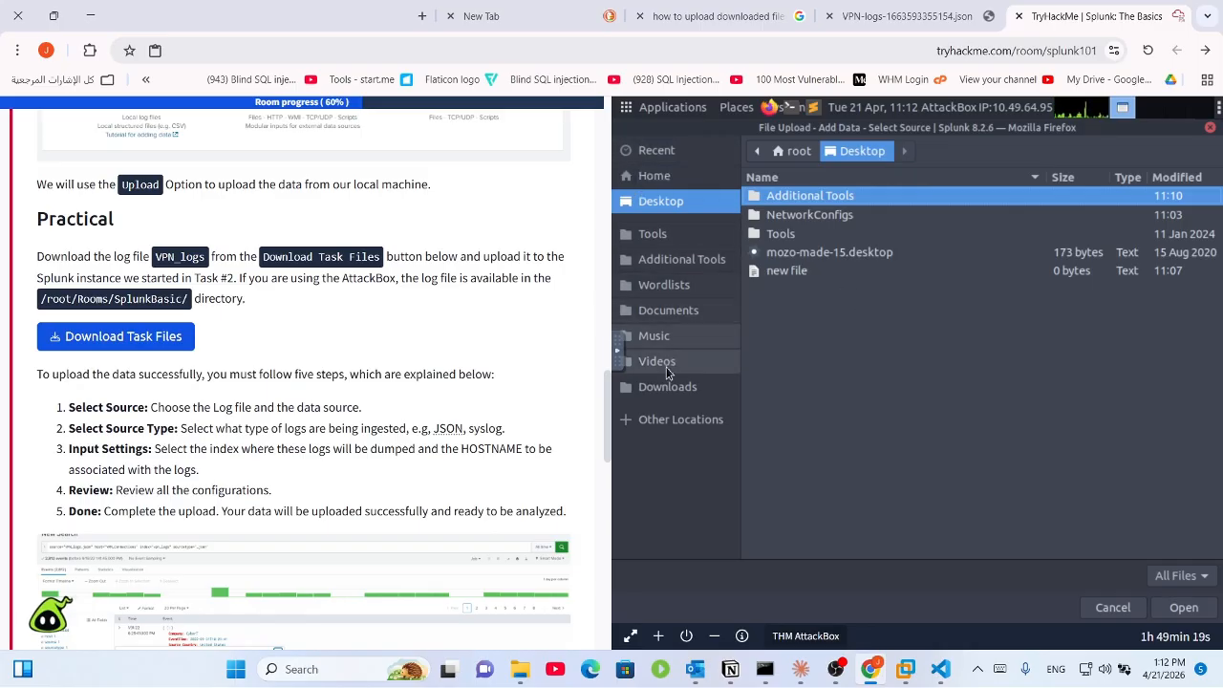
Step: Browse to /root/Rooms/SplunkBasic in the file picker and choose VPNlogs.json as the upload source
left_click(798, 152)
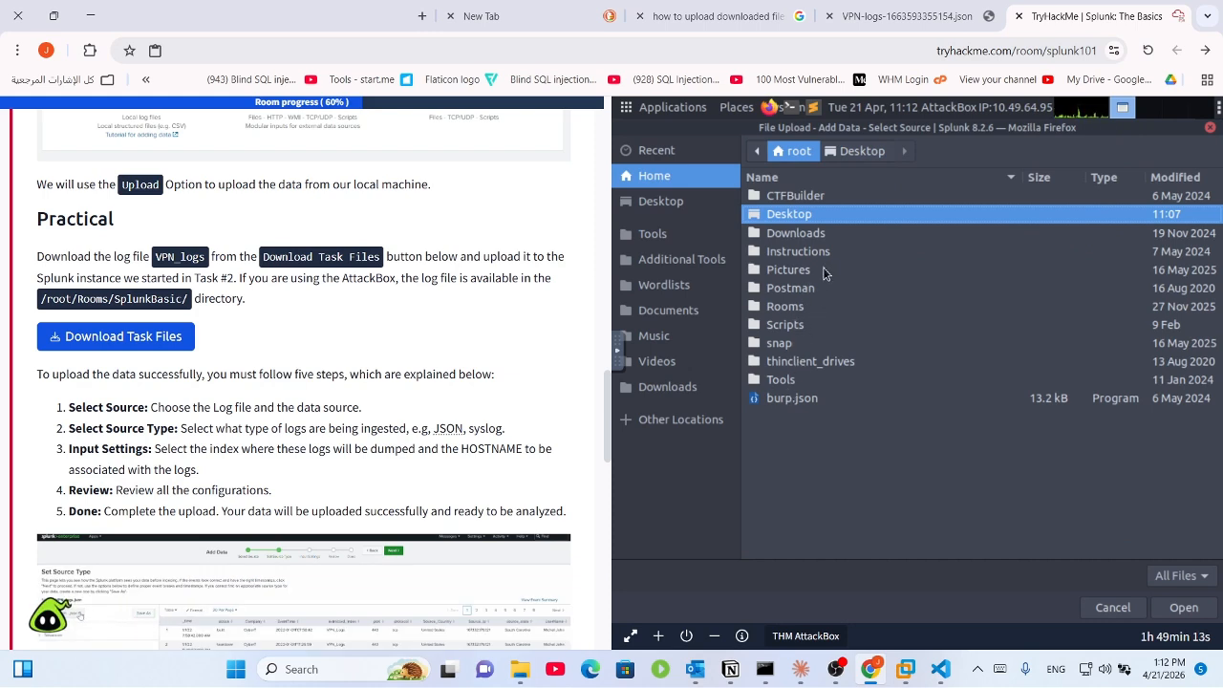
left_click(756, 154)
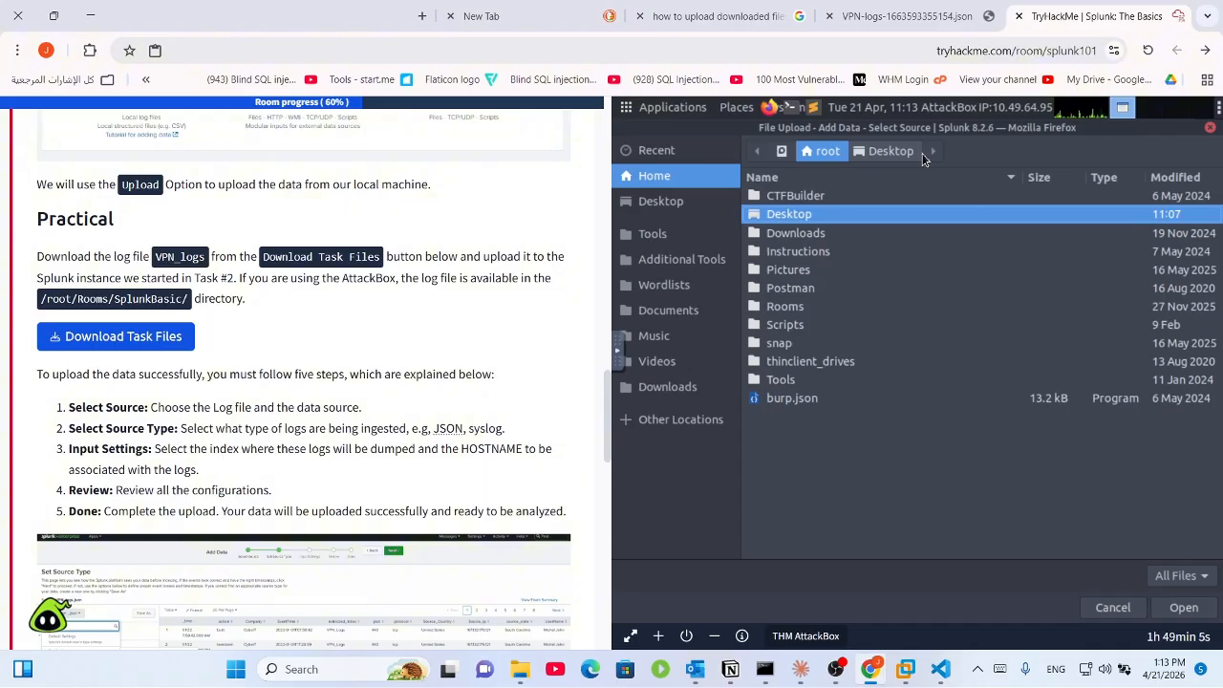
left_click(780, 153)
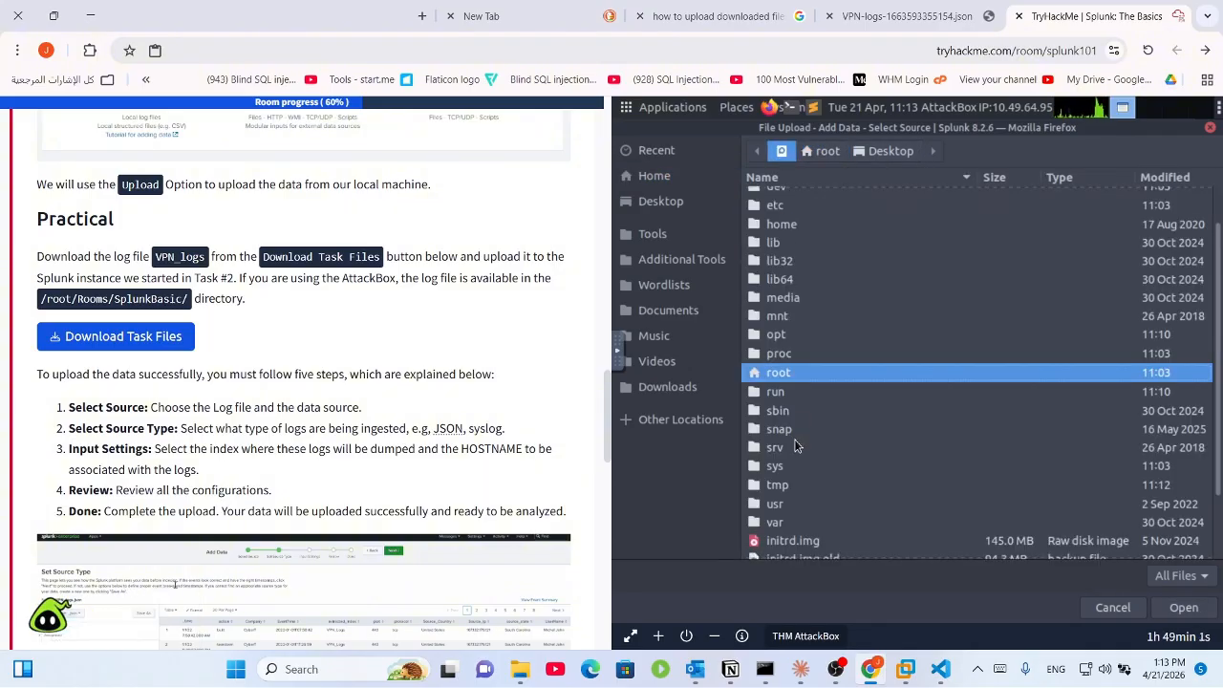
double_click(798, 375)
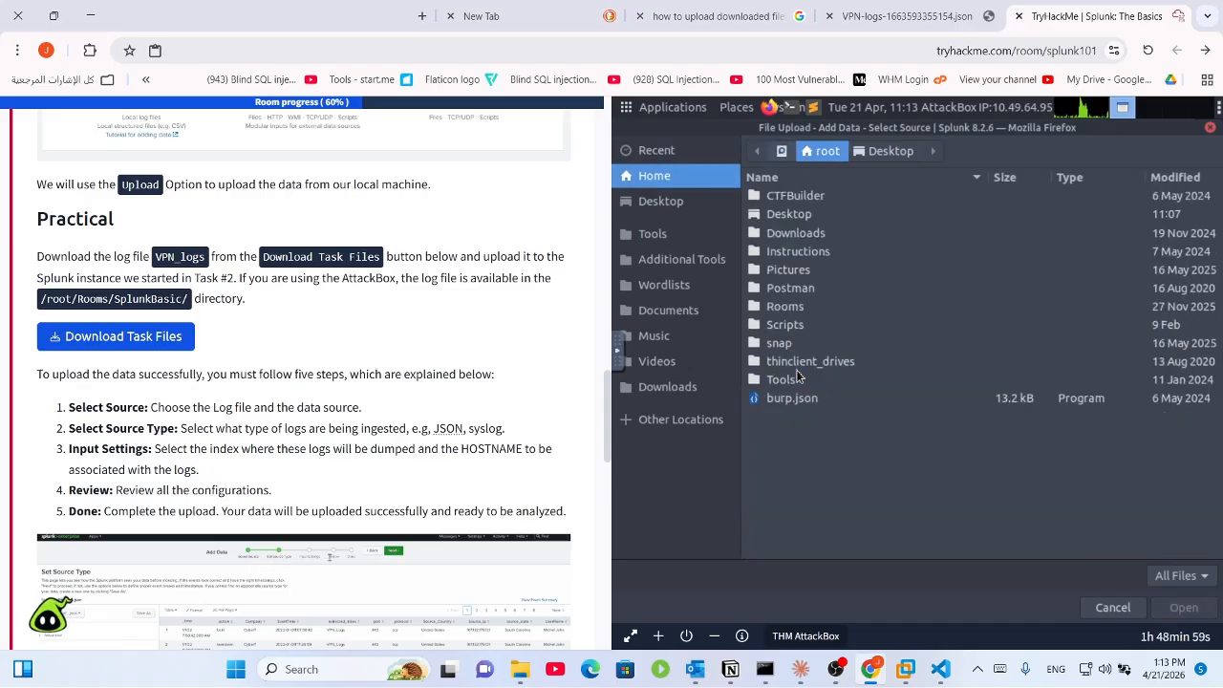
double_click(798, 312)
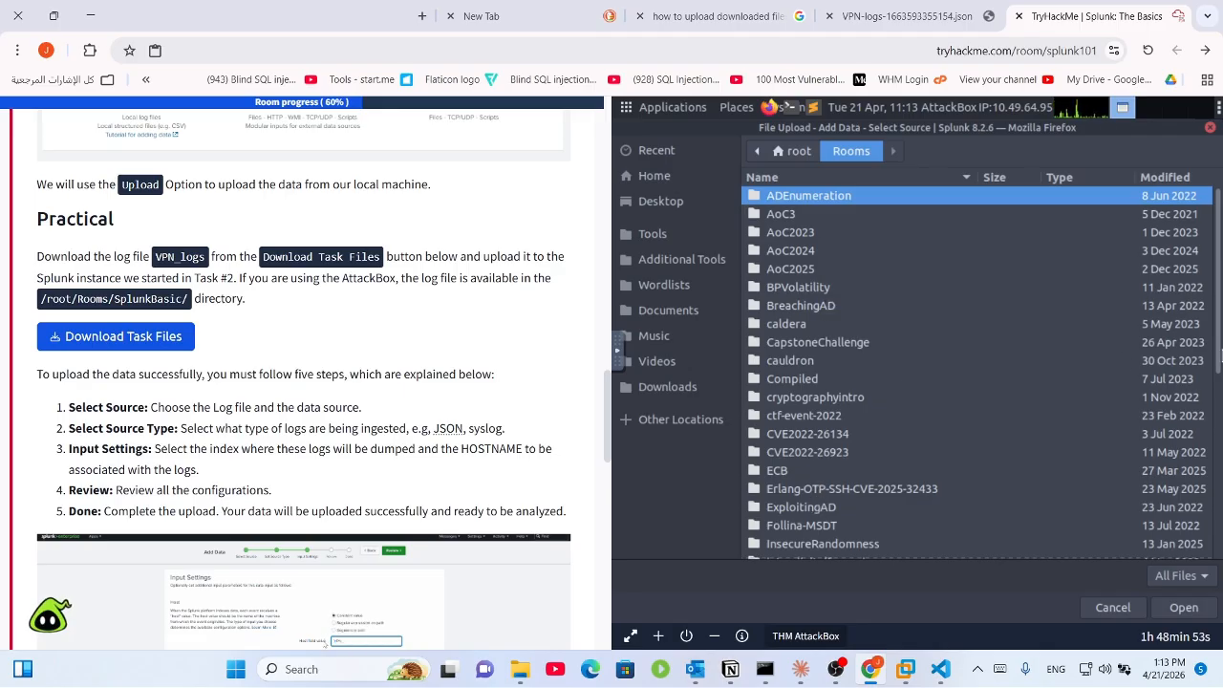
mouse_move(1218, 356)
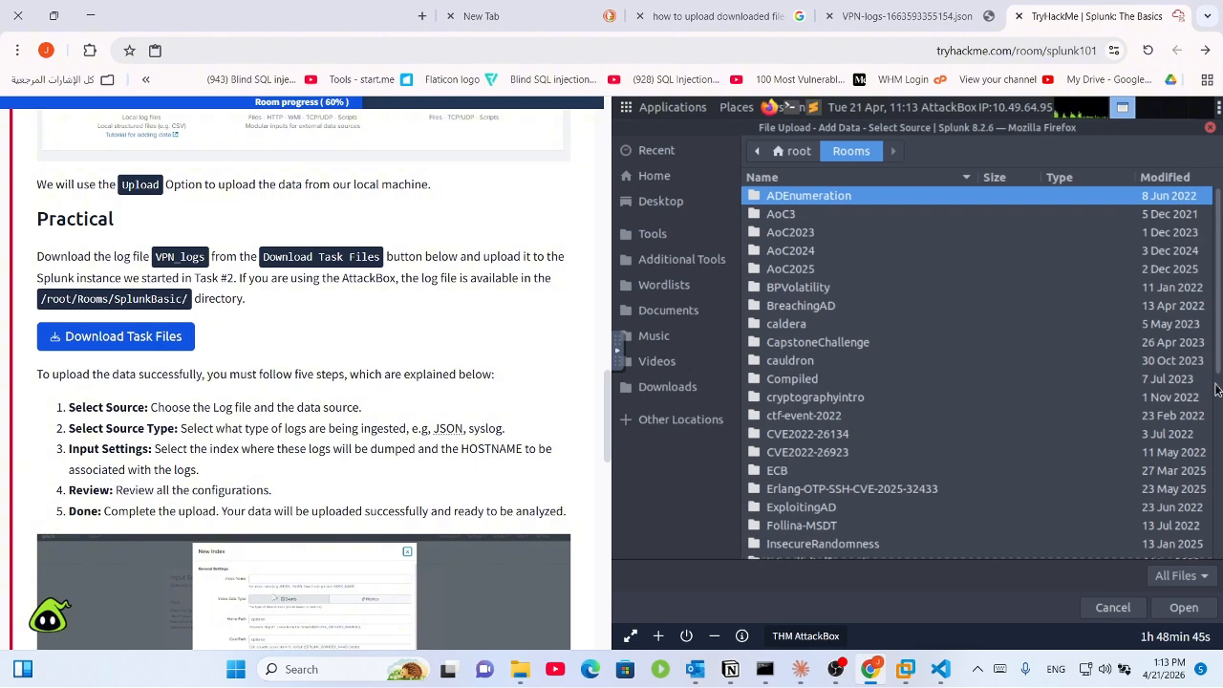
scroll(1216, 389, "down", 5)
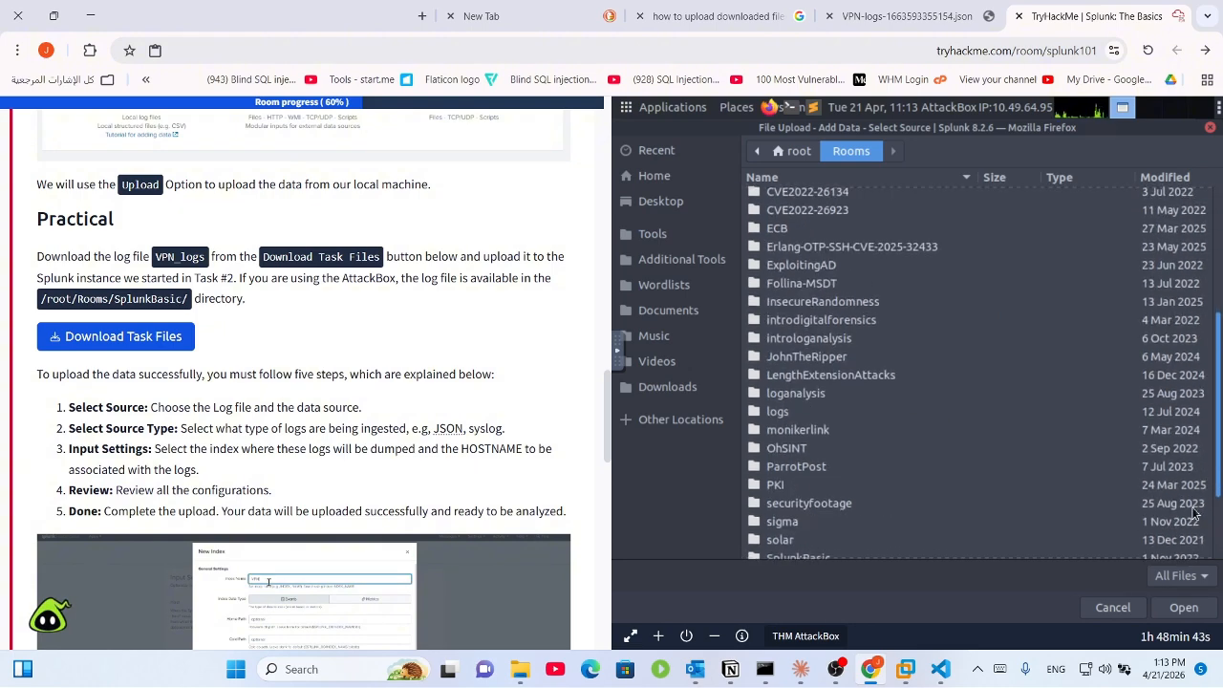
scroll(1189, 512, "down", 2)
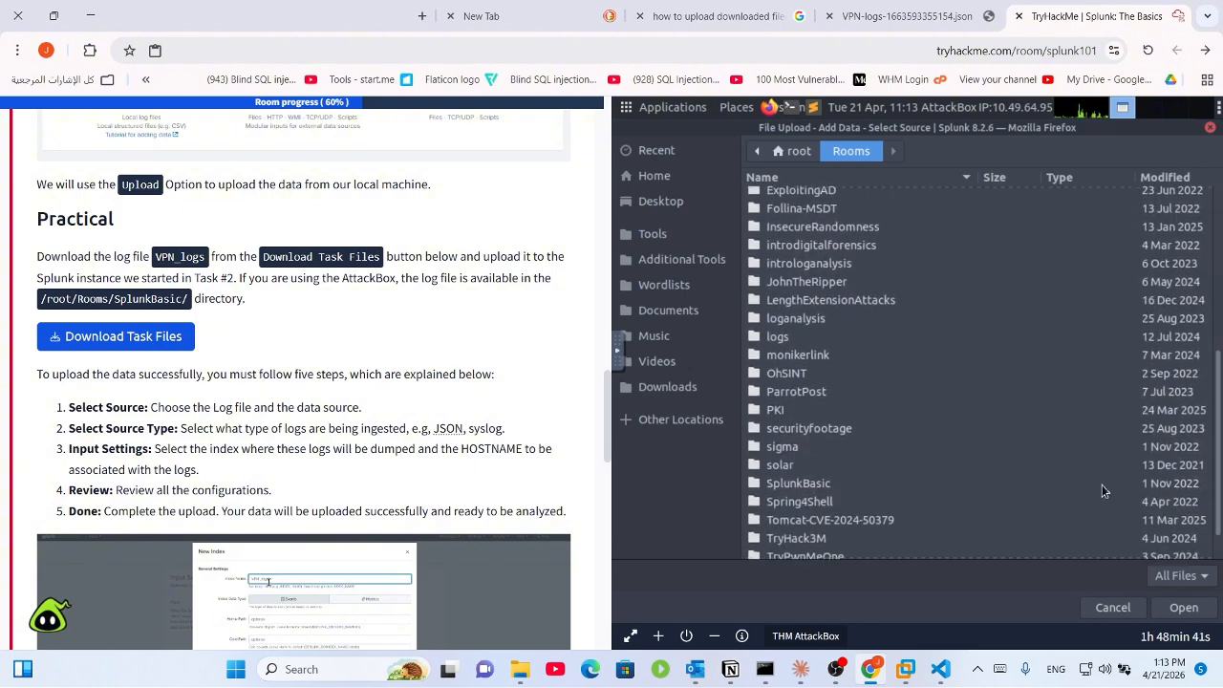
double_click(815, 482)
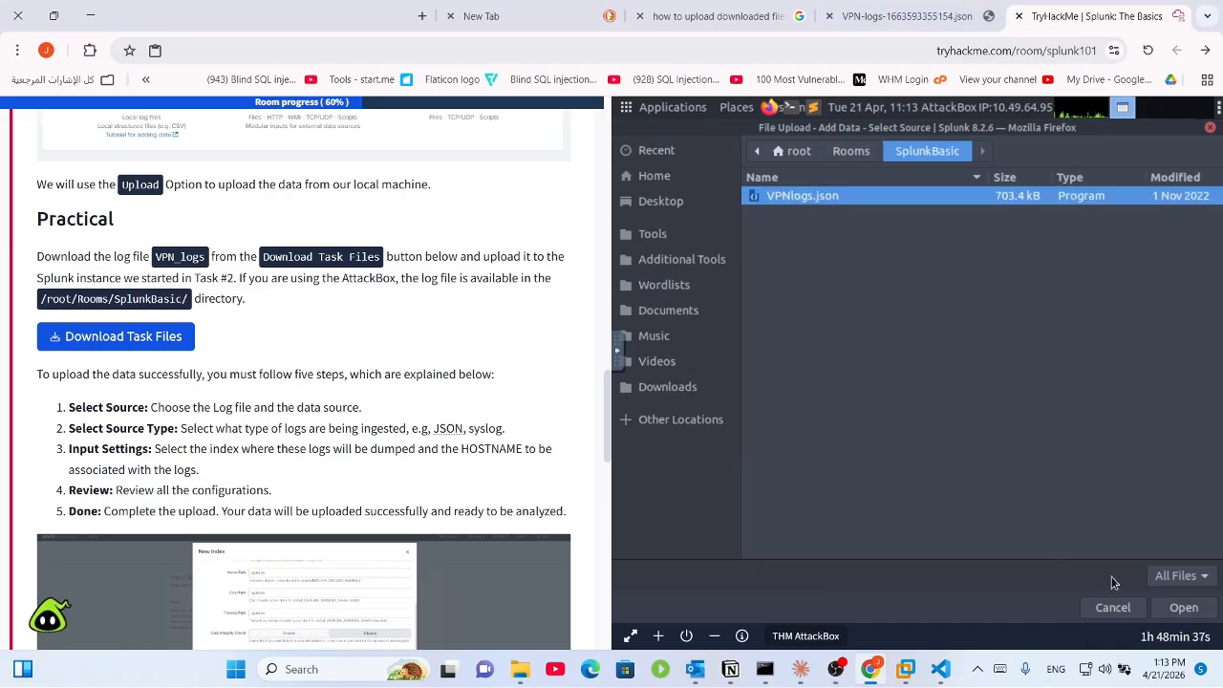
left_click(1182, 610)
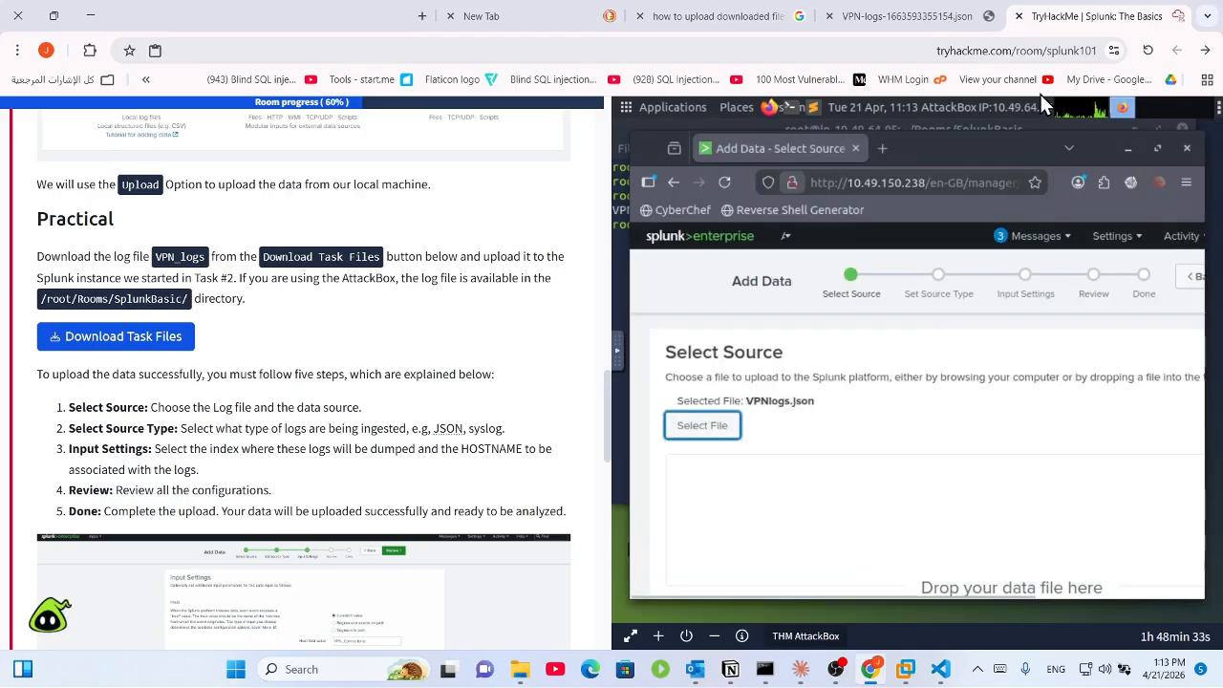
Step: Shift the Splunk browser window slightly and proceed from Select Source to the Set Source Type stage
left_click_drag(996, 141, 993, 133)
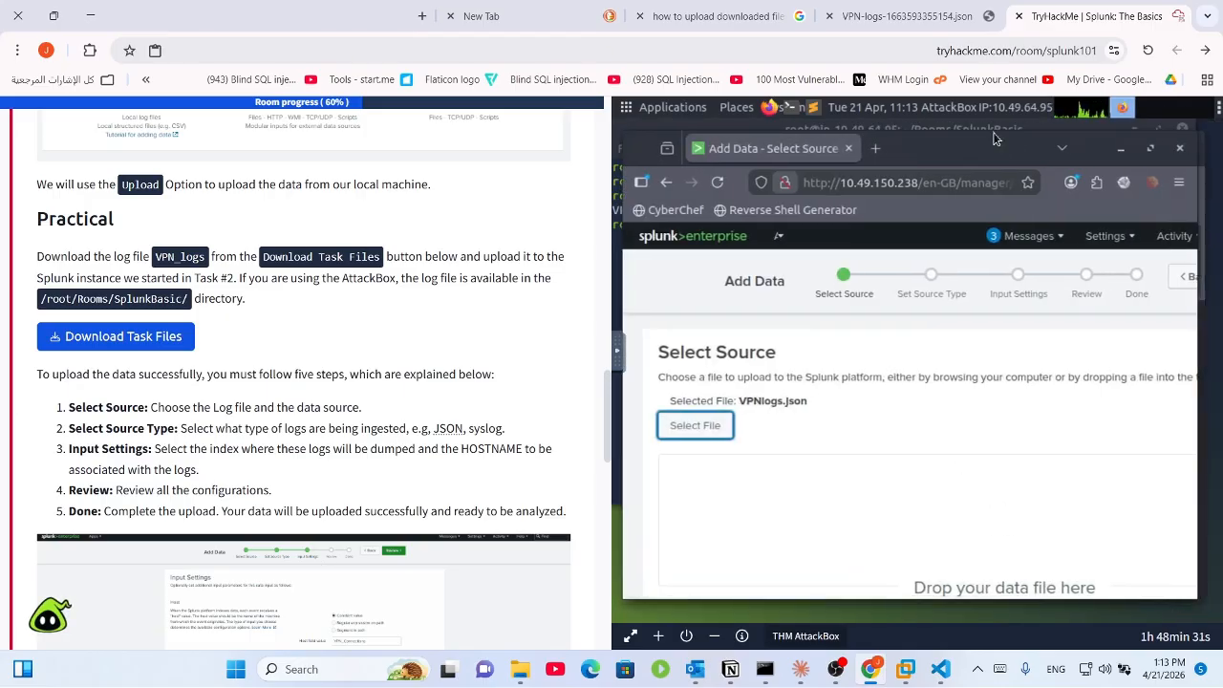
left_click(930, 418)
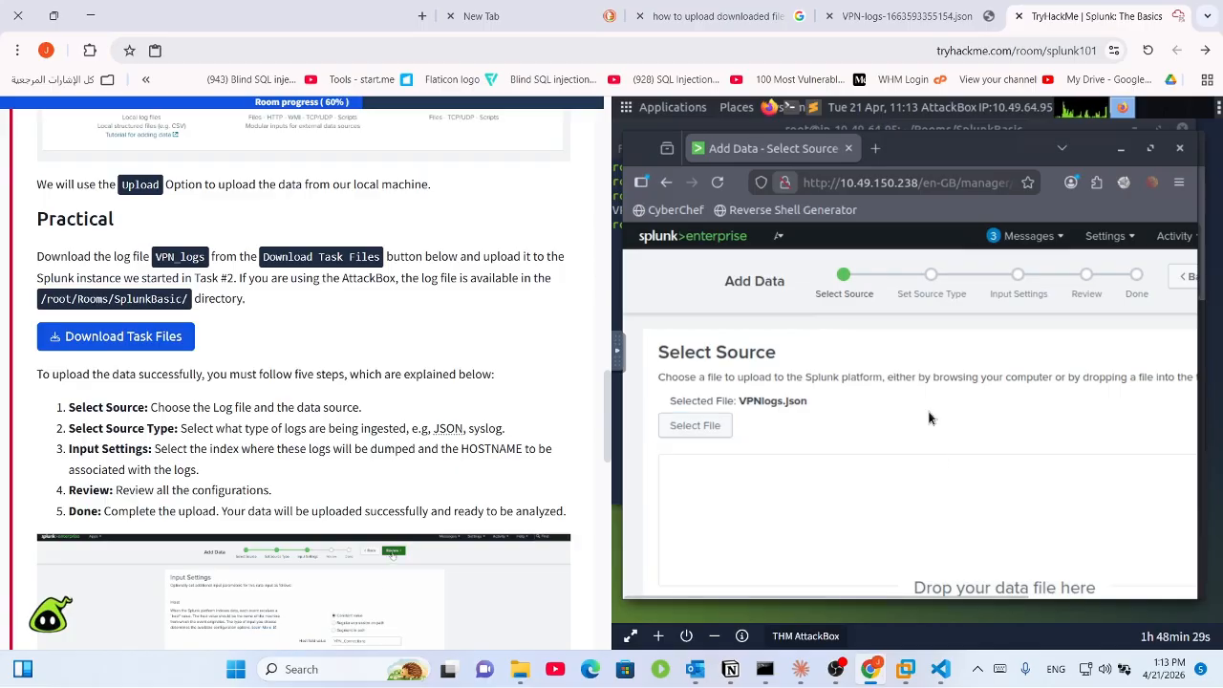
scroll(930, 418, "down", 5)
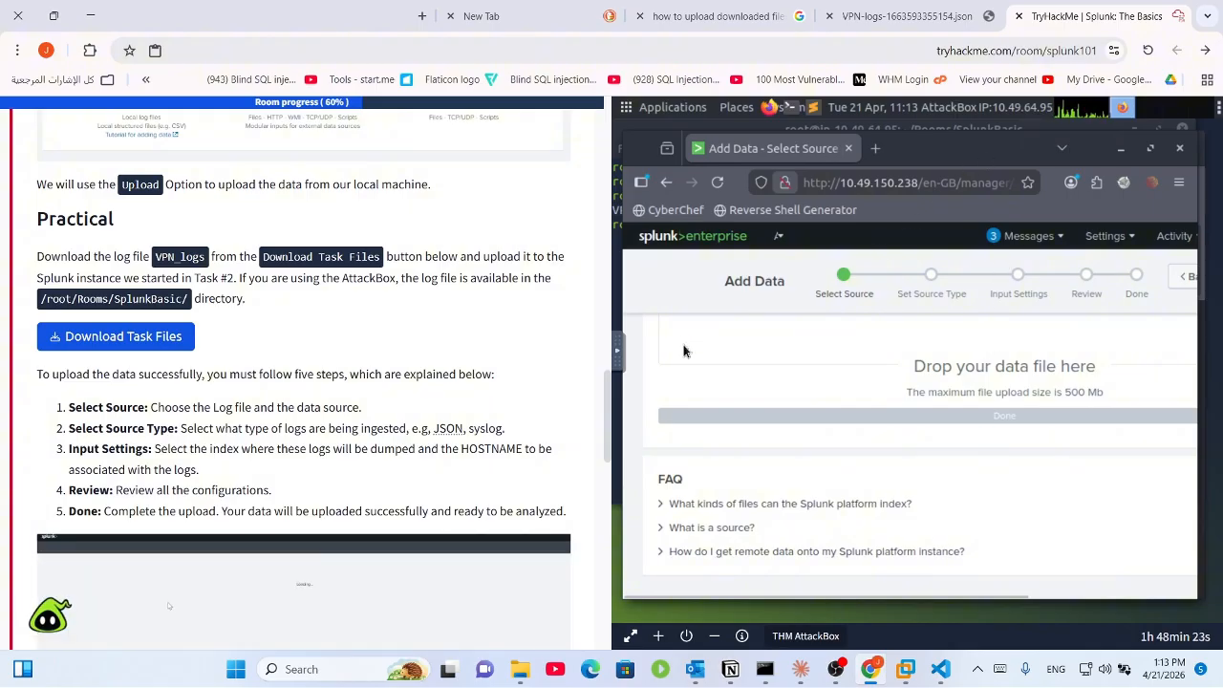
scroll(590, 354, "up", 5)
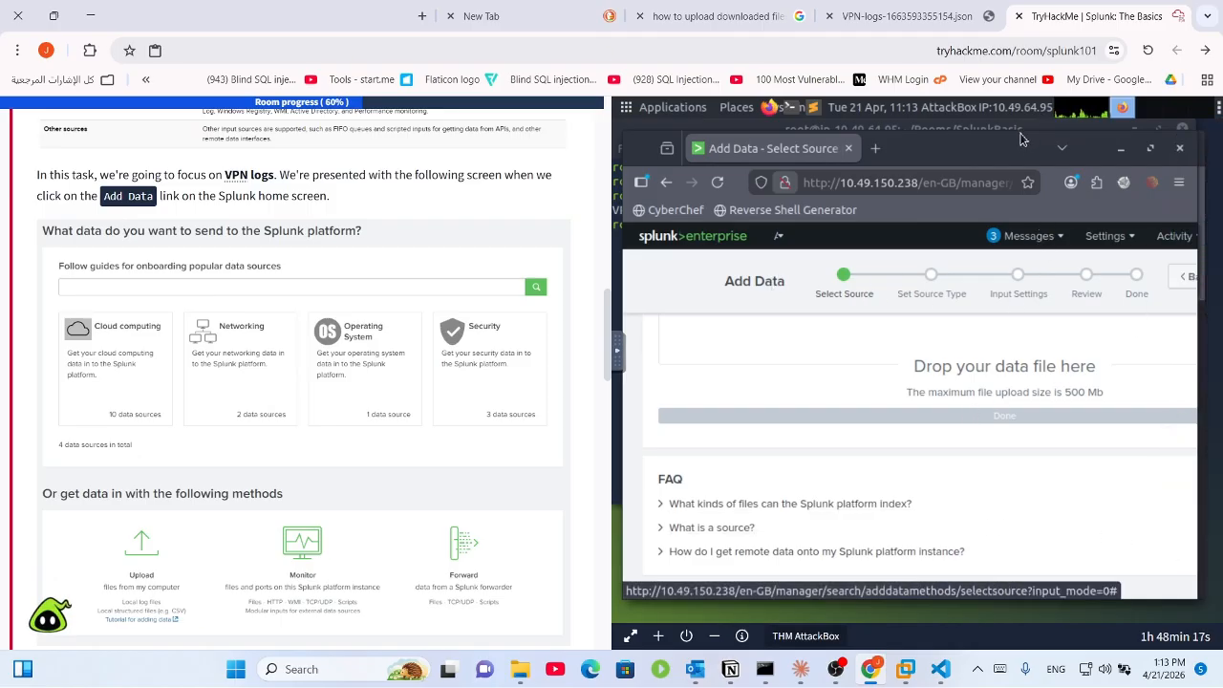
left_click_drag(996, 140, 978, 145)
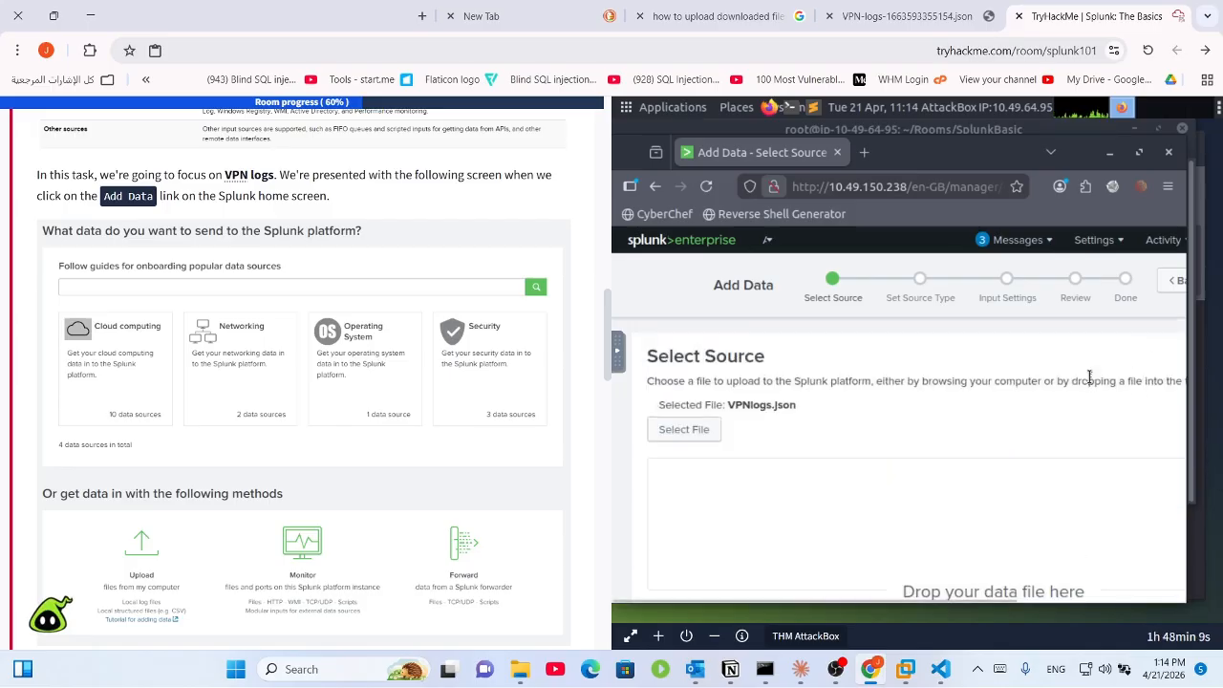
scroll(1092, 381, "right", 5)
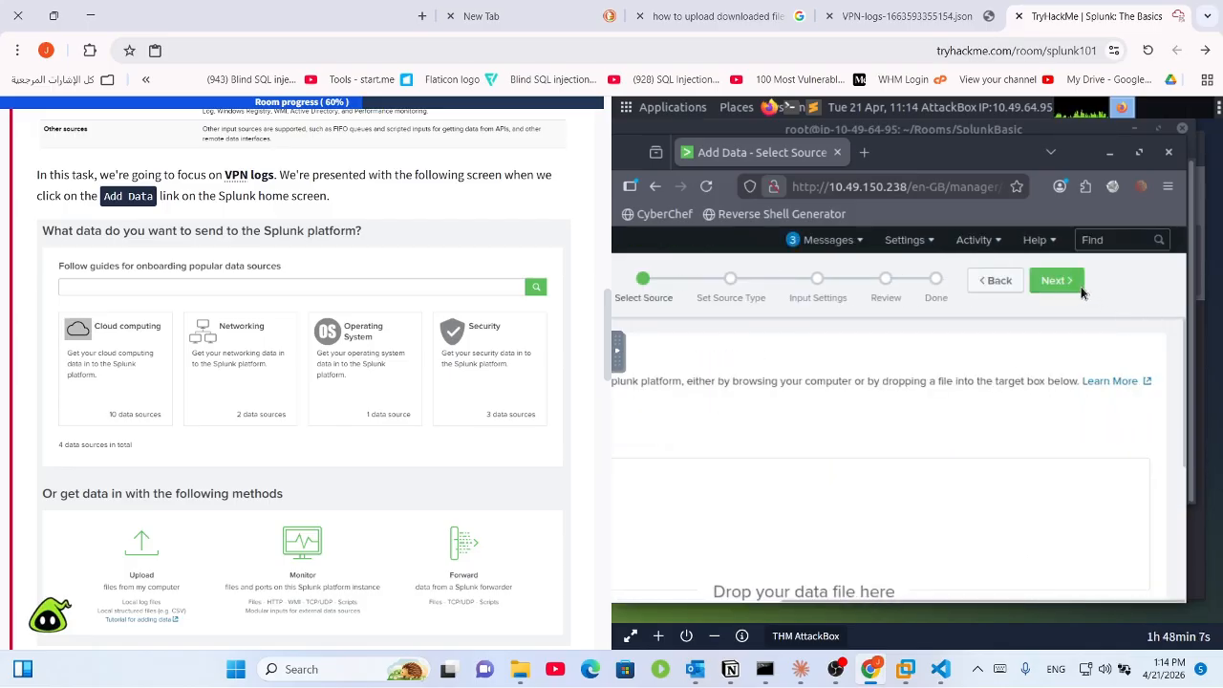
left_click(1059, 281)
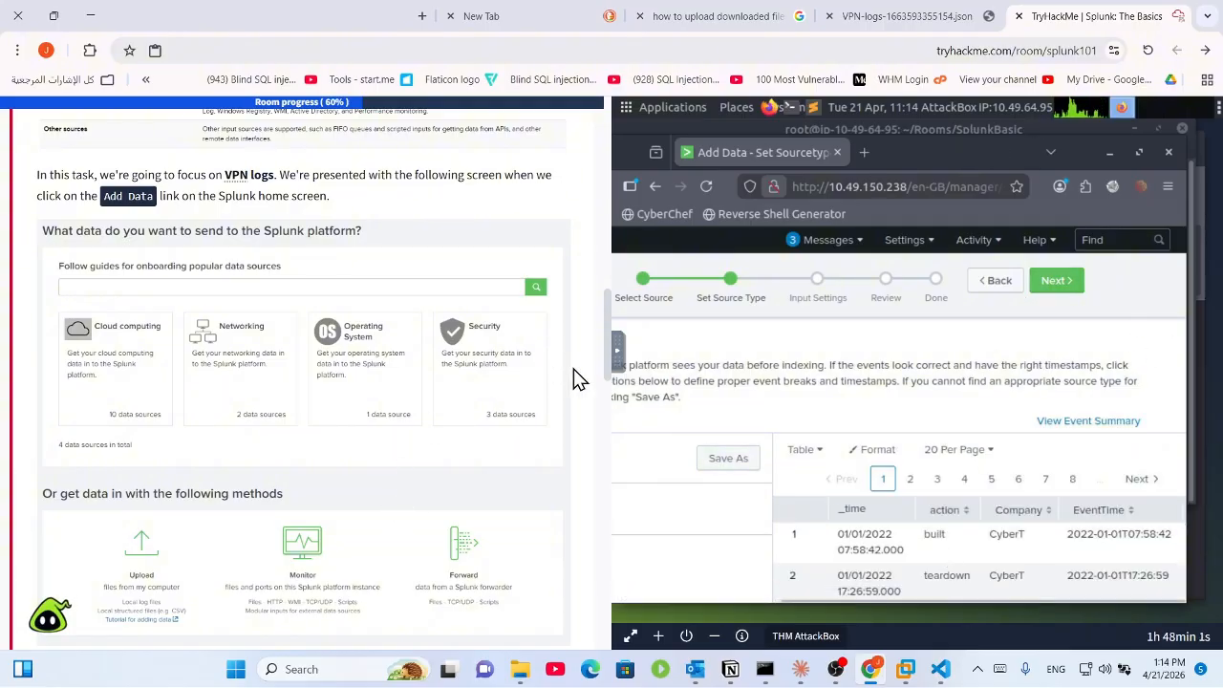
Step: Bring up Task 5's five upload steps in the room and reduce the Splunk page's zoom to 50%
scroll(577, 378, "down", 5)
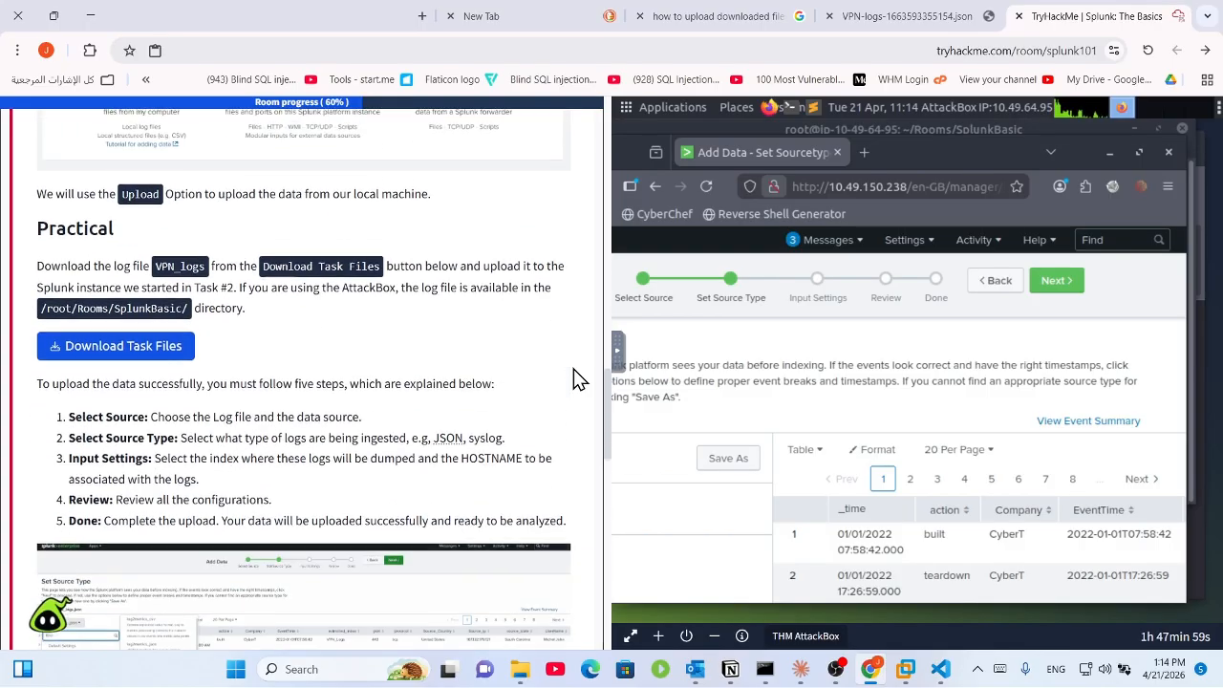
scroll(573, 379, "down", 3)
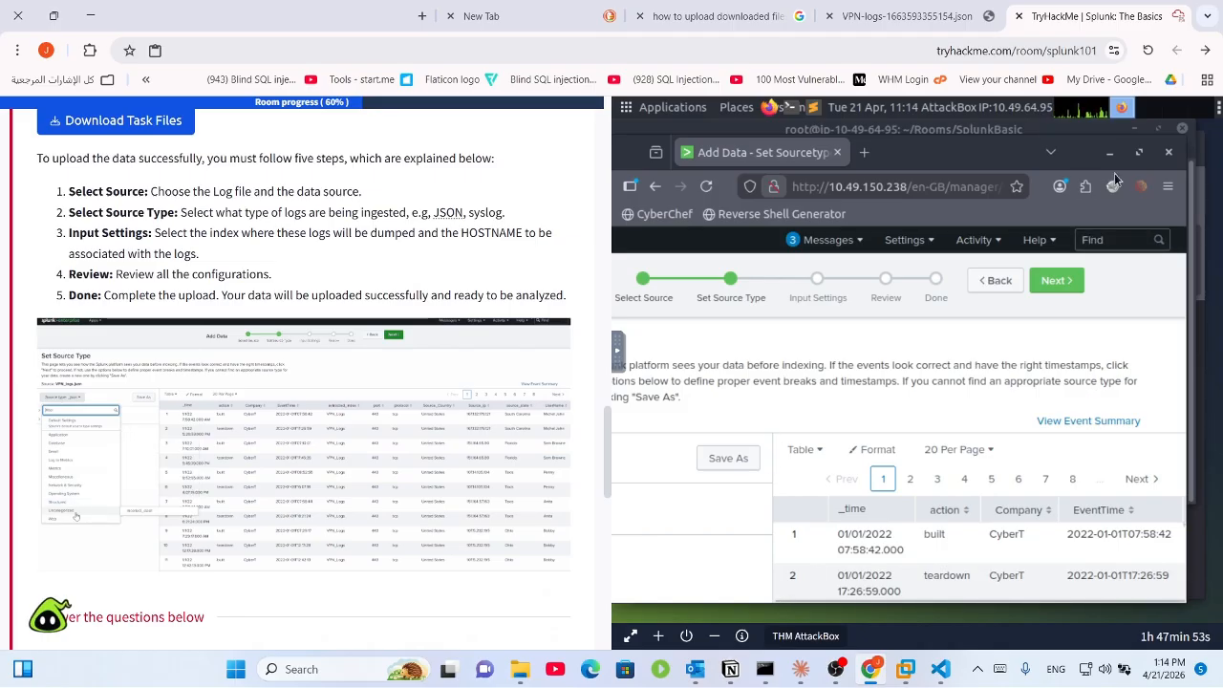
left_click(1175, 191)
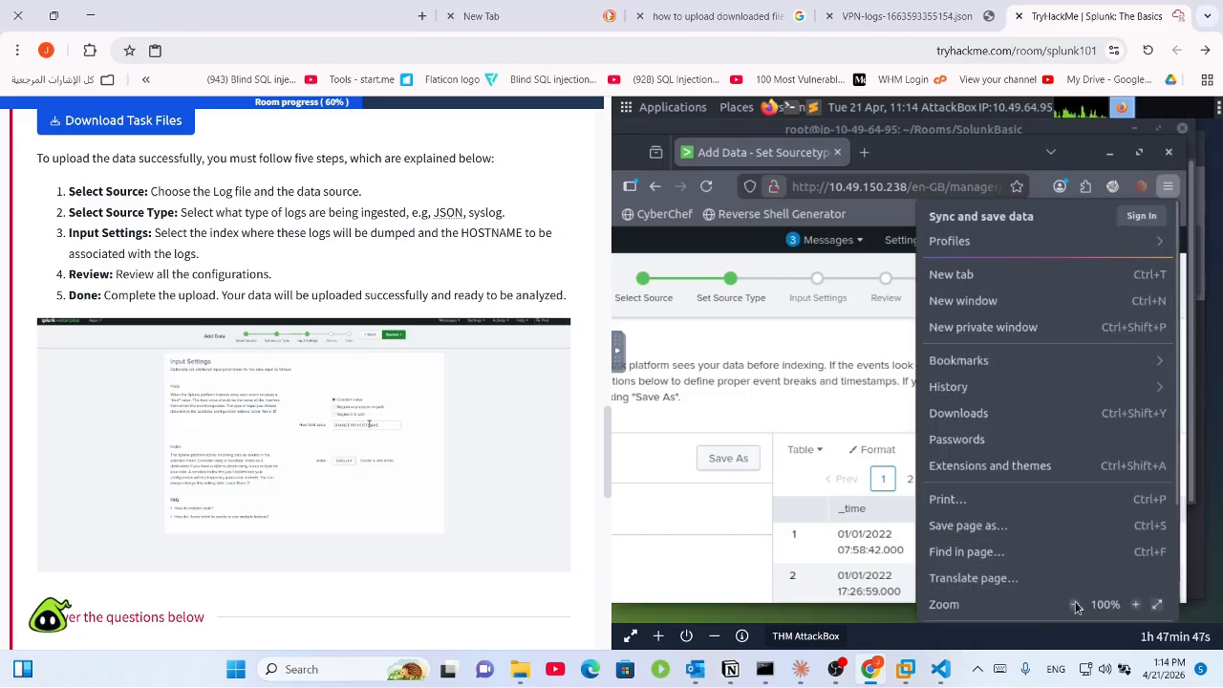
left_click(1075, 603)
left_click(1075, 603)
left_click(1075, 603)
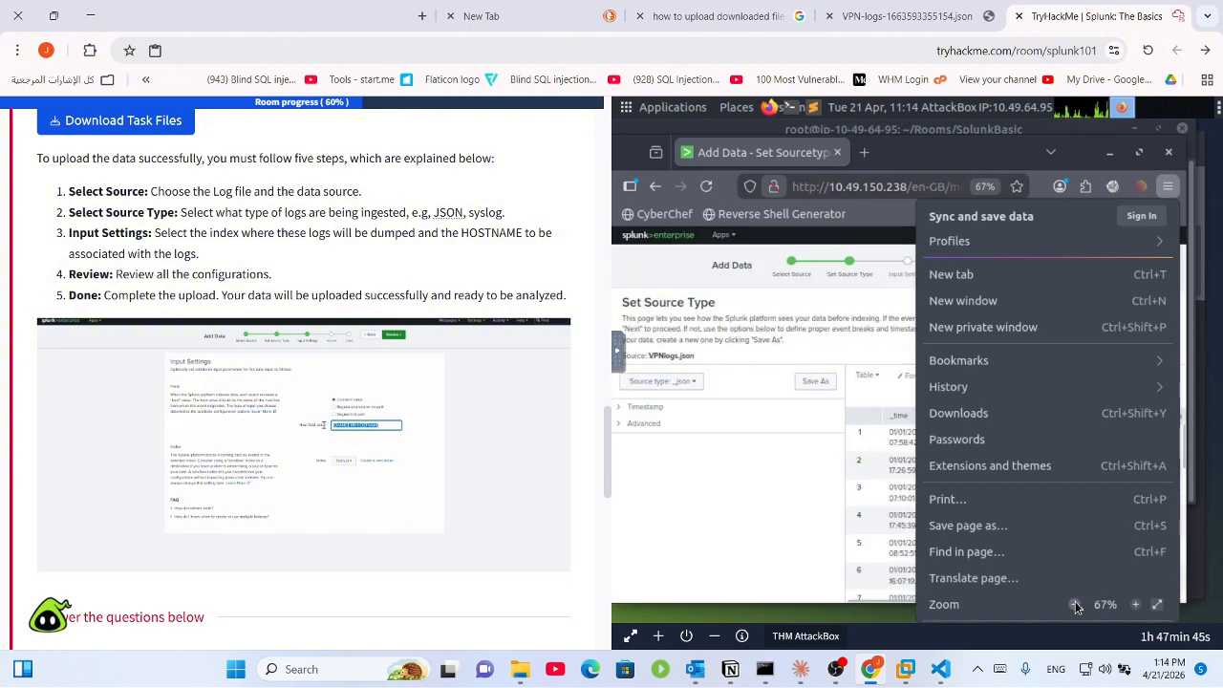
left_click(1075, 603)
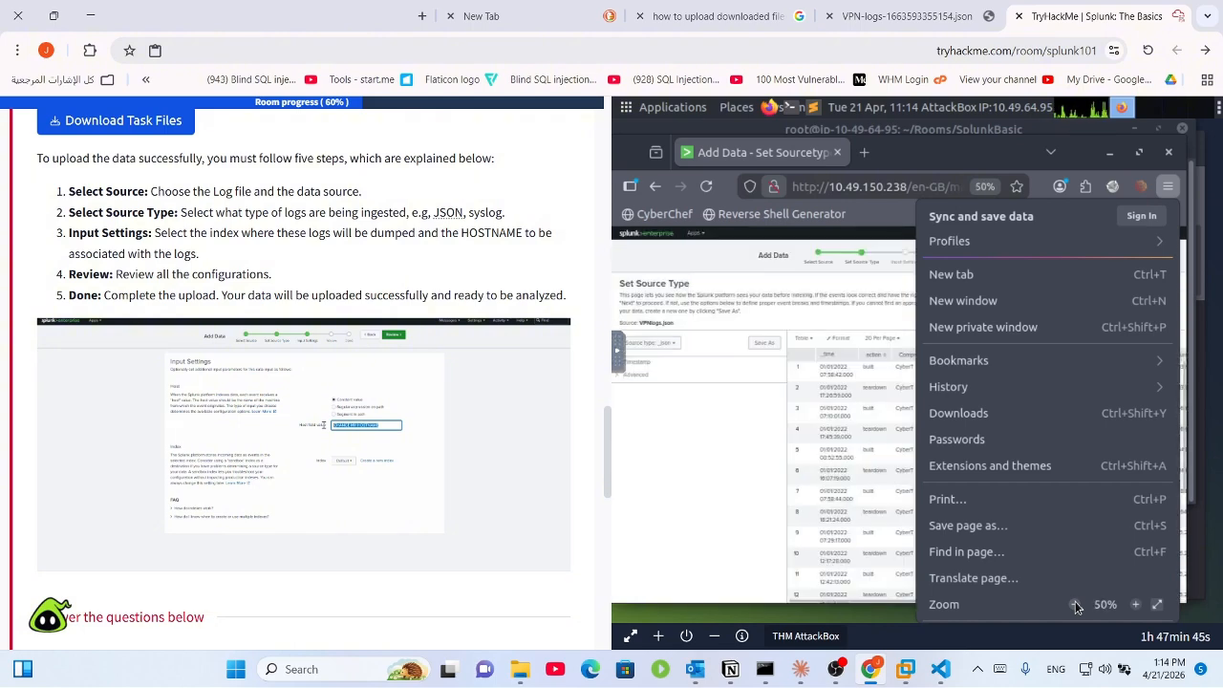
left_click(729, 460)
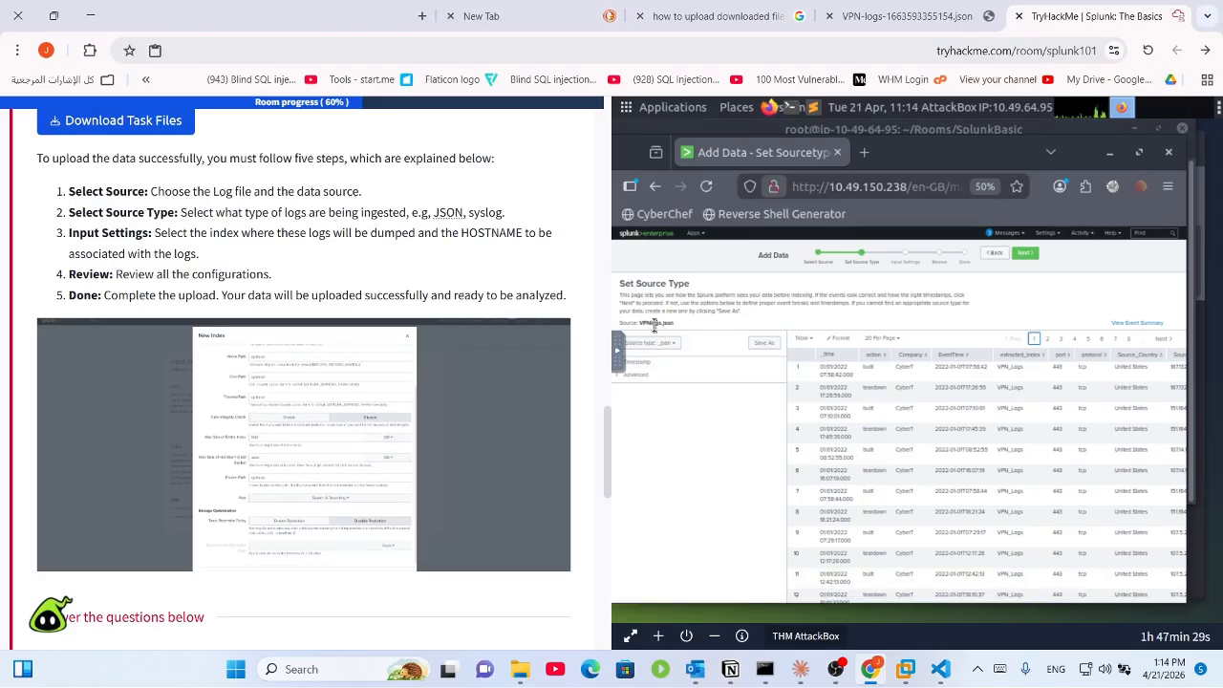
Step: Submit the VPNlogs.json upload with the _json source type, preset host and Default index, and start searching the uploaded data
left_click_drag(767, 334, 982, 319)
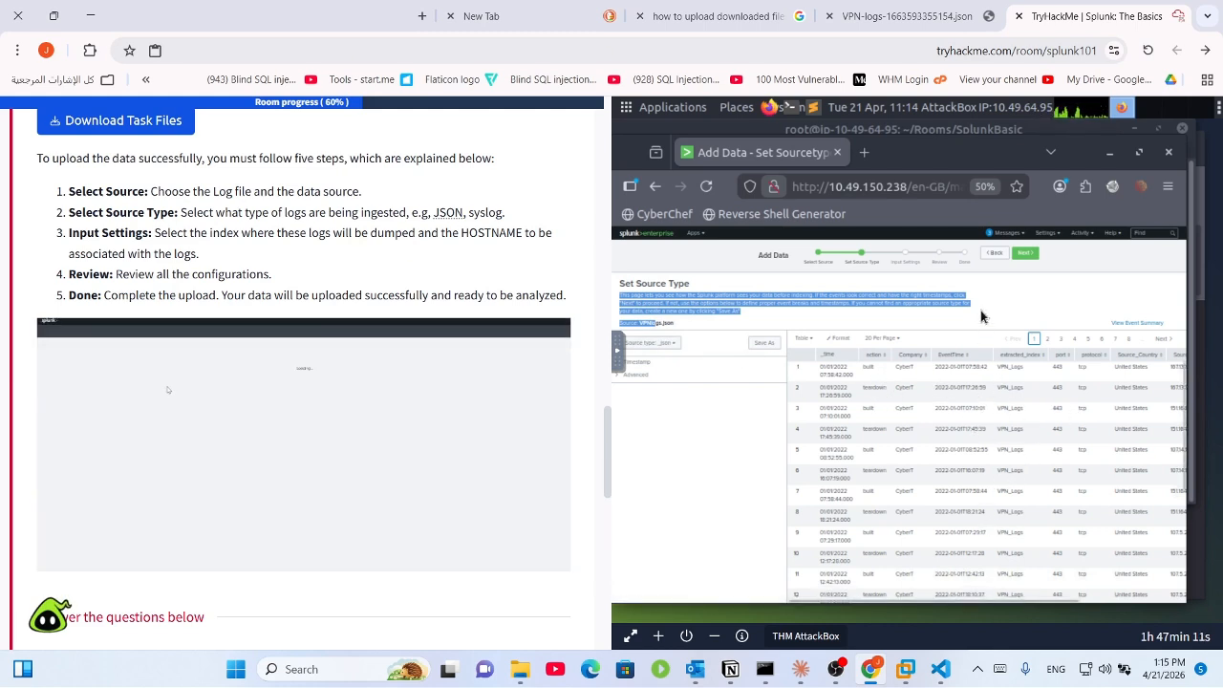
left_click(1020, 254)
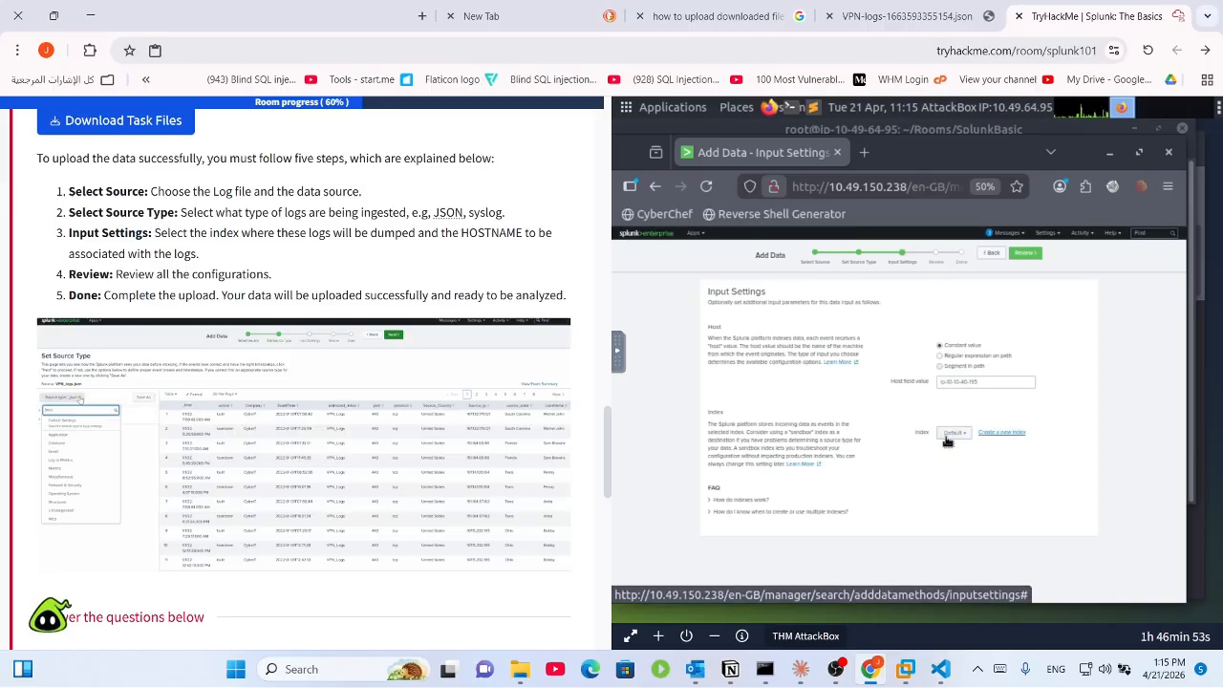
left_click(1025, 254)
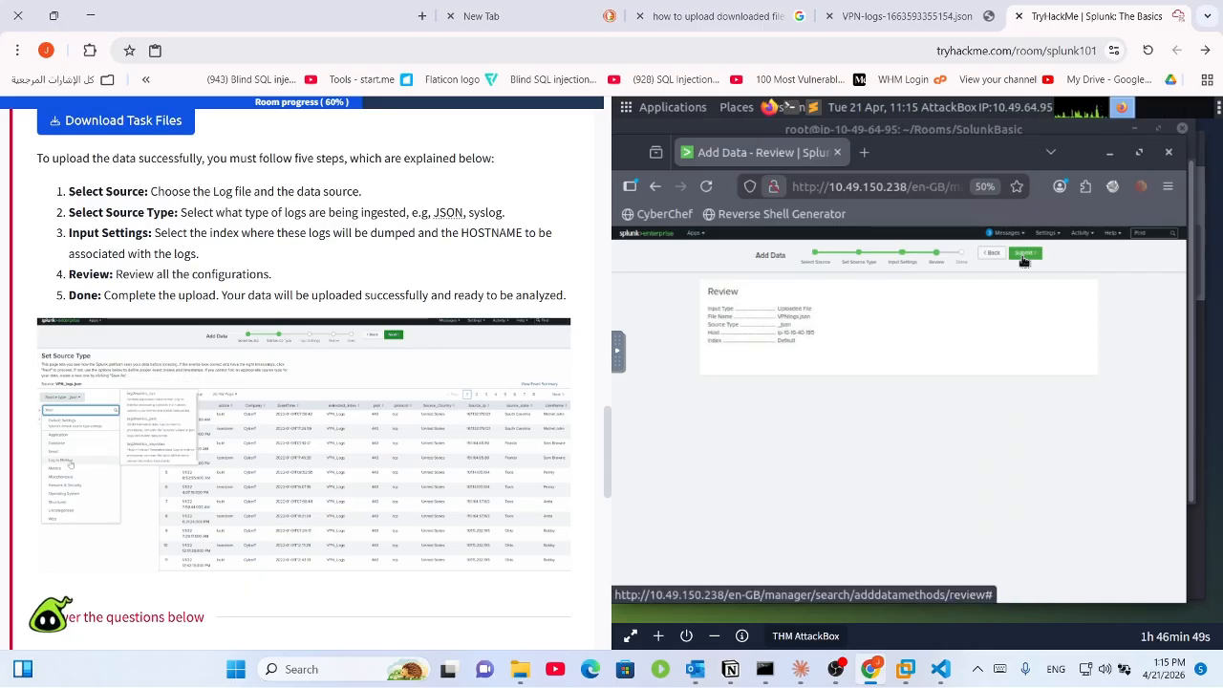
left_click(1024, 256)
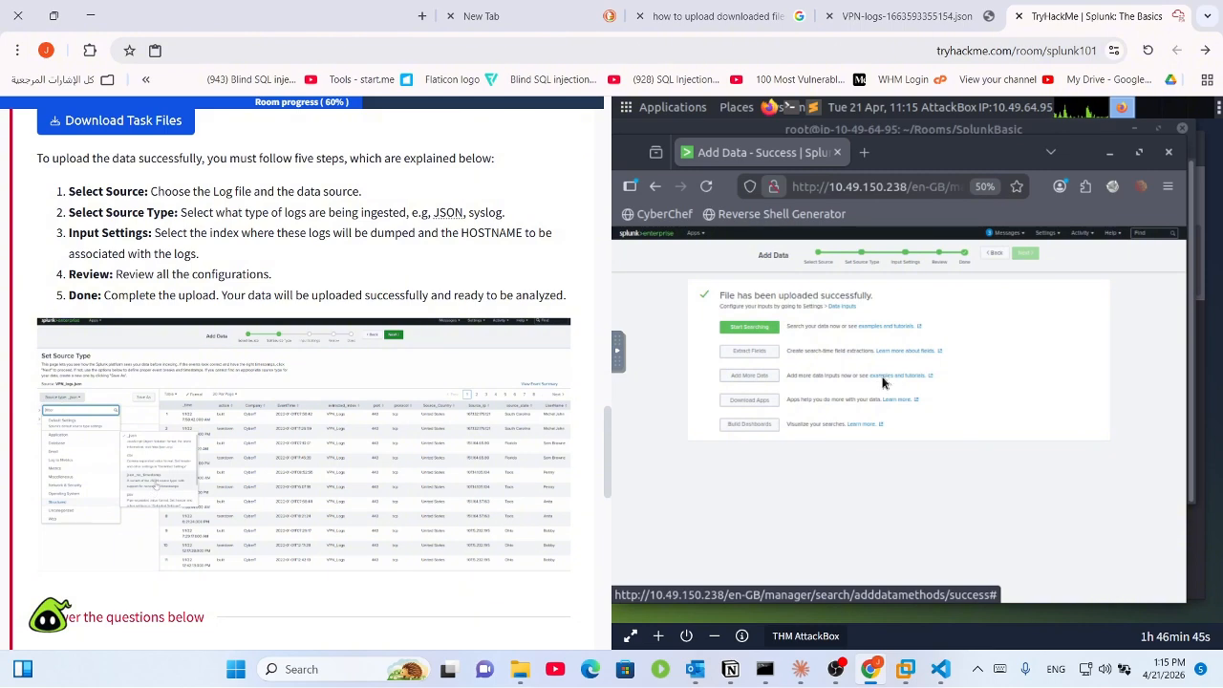
left_click(749, 327)
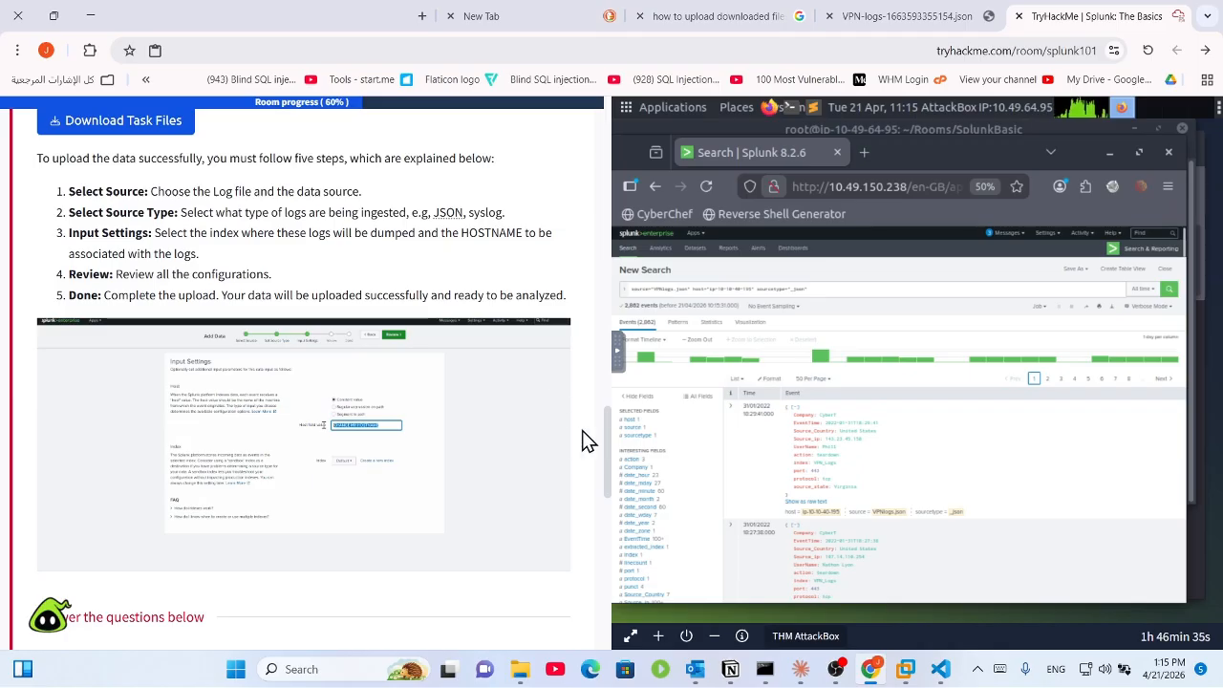
Step: Read Task 5's question about the number of events in the log file and examine the VPNlogs.json search results in Splunk
scroll(606, 432, "down", 1)
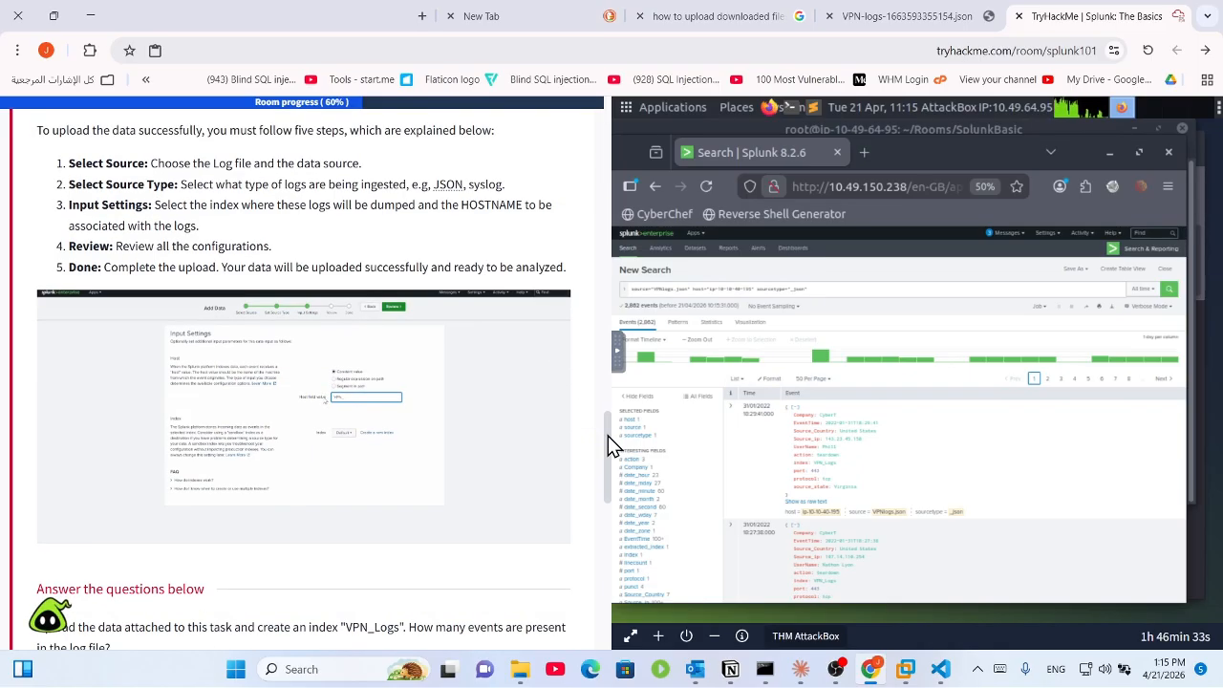
right_click(608, 435)
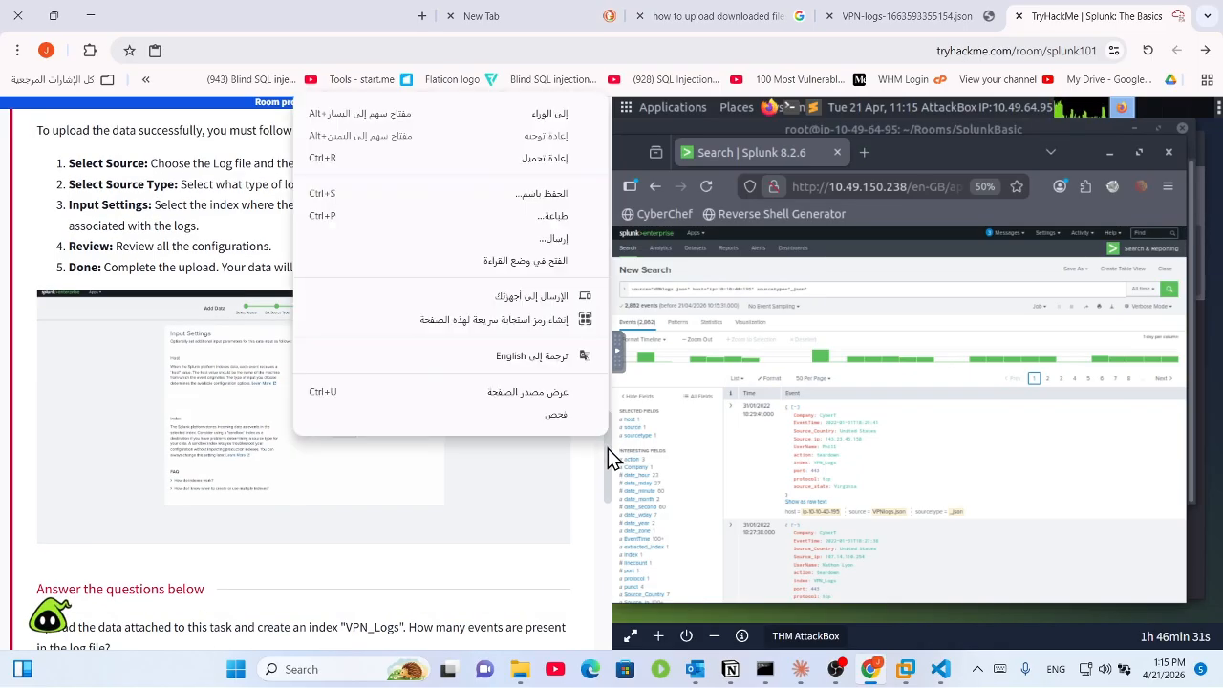
scroll(608, 449, "down", 1)
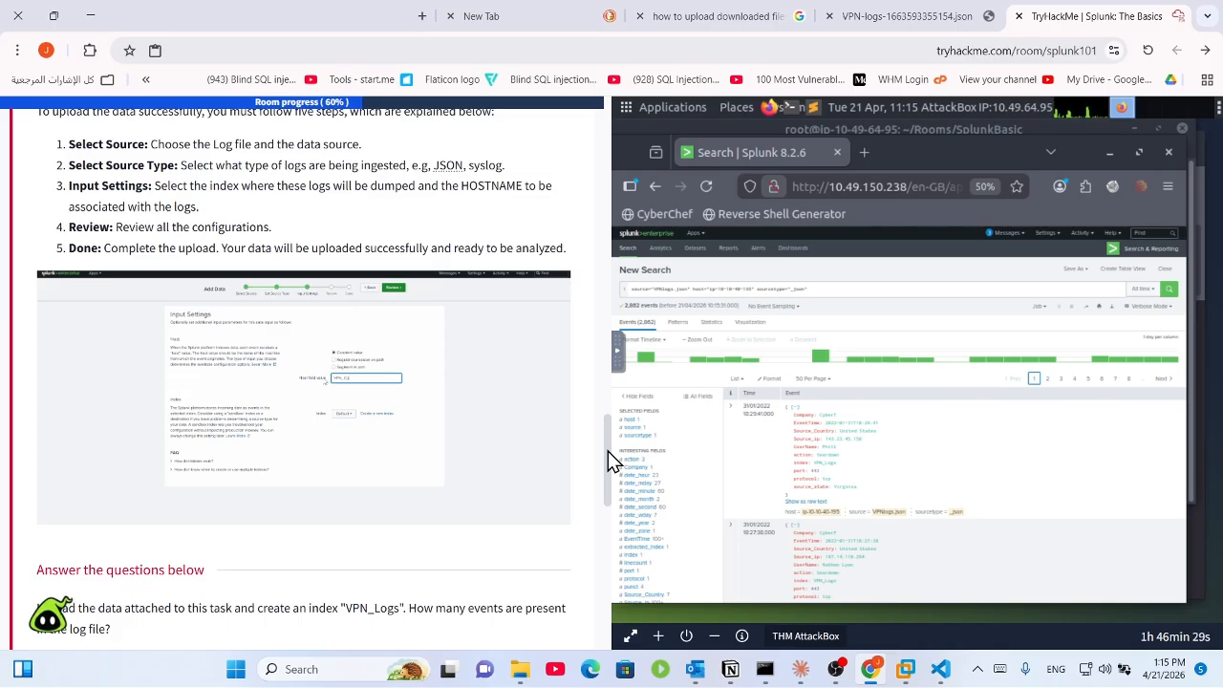
scroll(607, 451, "up", 1)
right_click(608, 448)
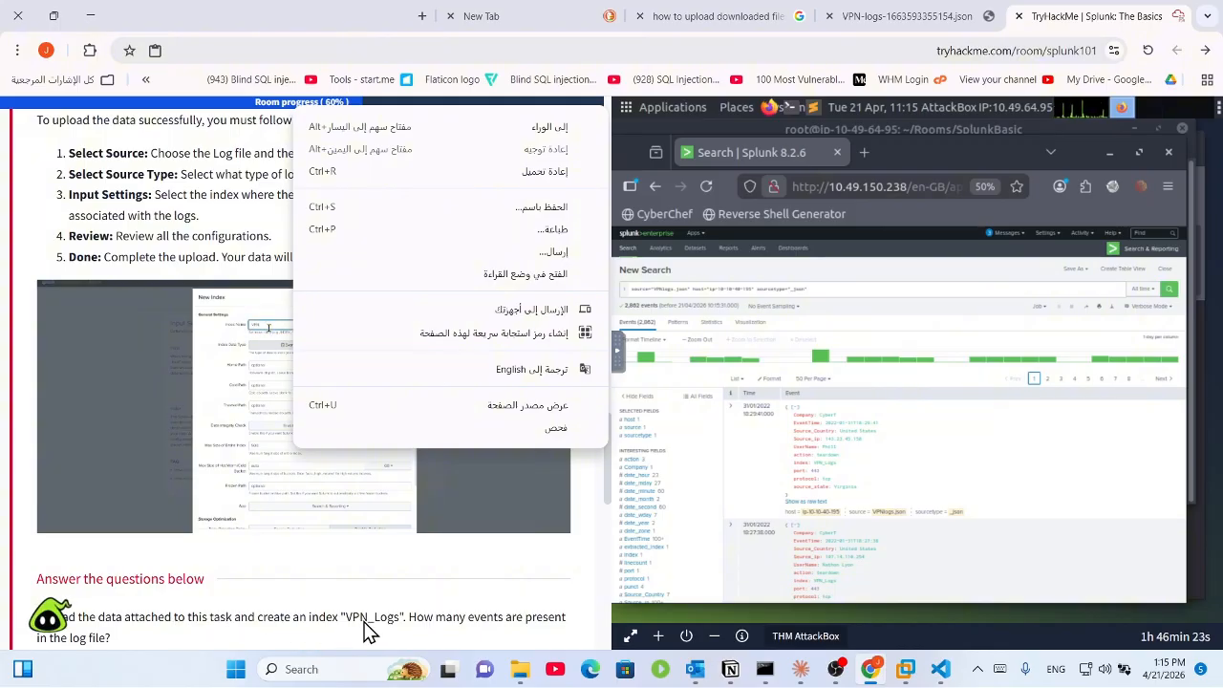
left_click(552, 617)
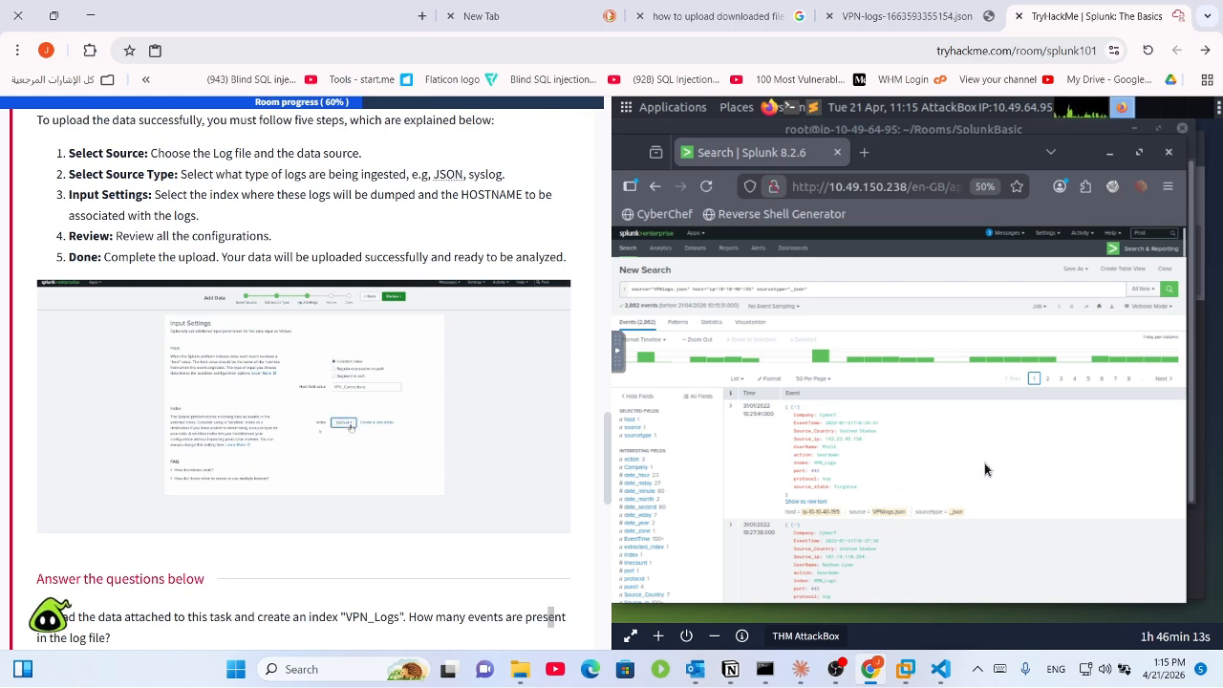
scroll(864, 267, "down", 1)
scroll(745, 335, "down", 2)
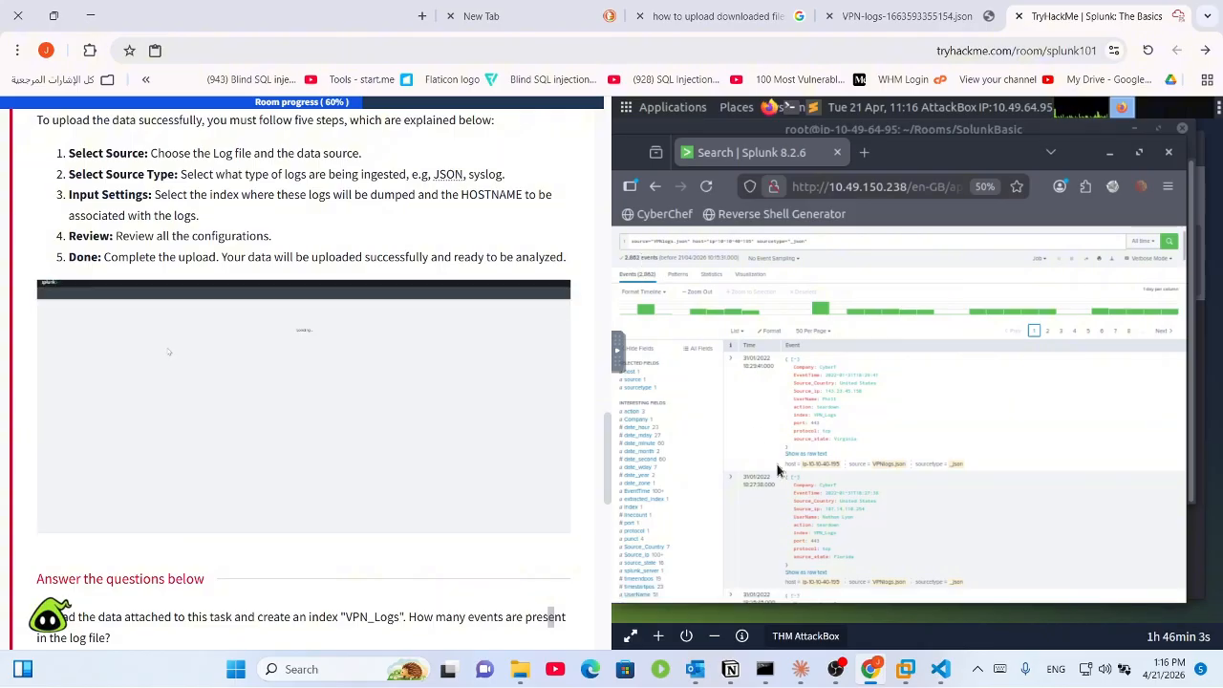
scroll(605, 482, "down", 1)
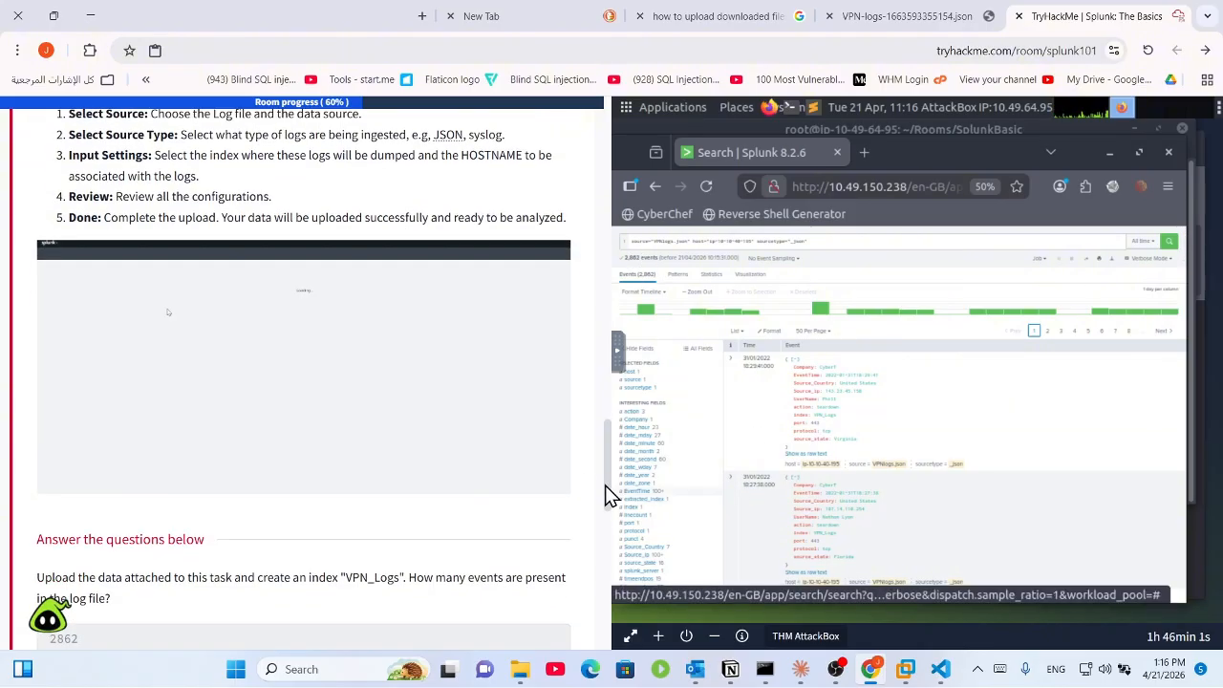
Step: Bring up Task 5's question about one user's log events, view Splunk's host field values, and dismiss the instance termination notice
scroll(605, 497, "down", 2)
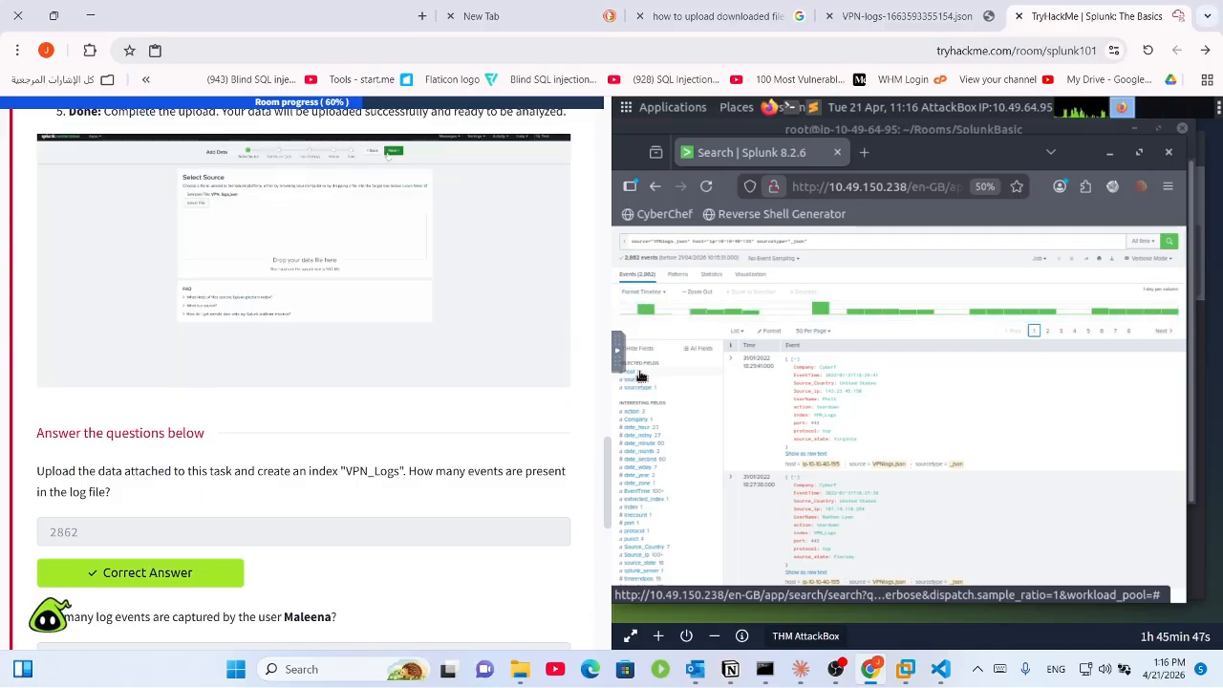
left_click(638, 373)
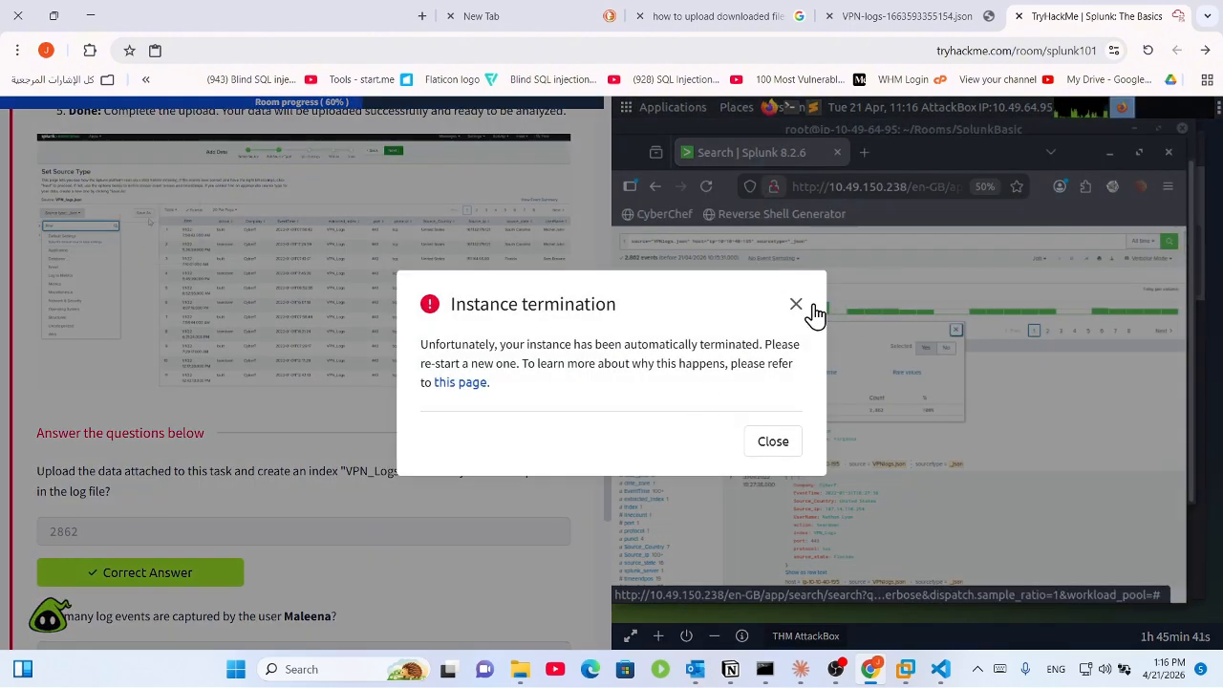
left_click(806, 311)
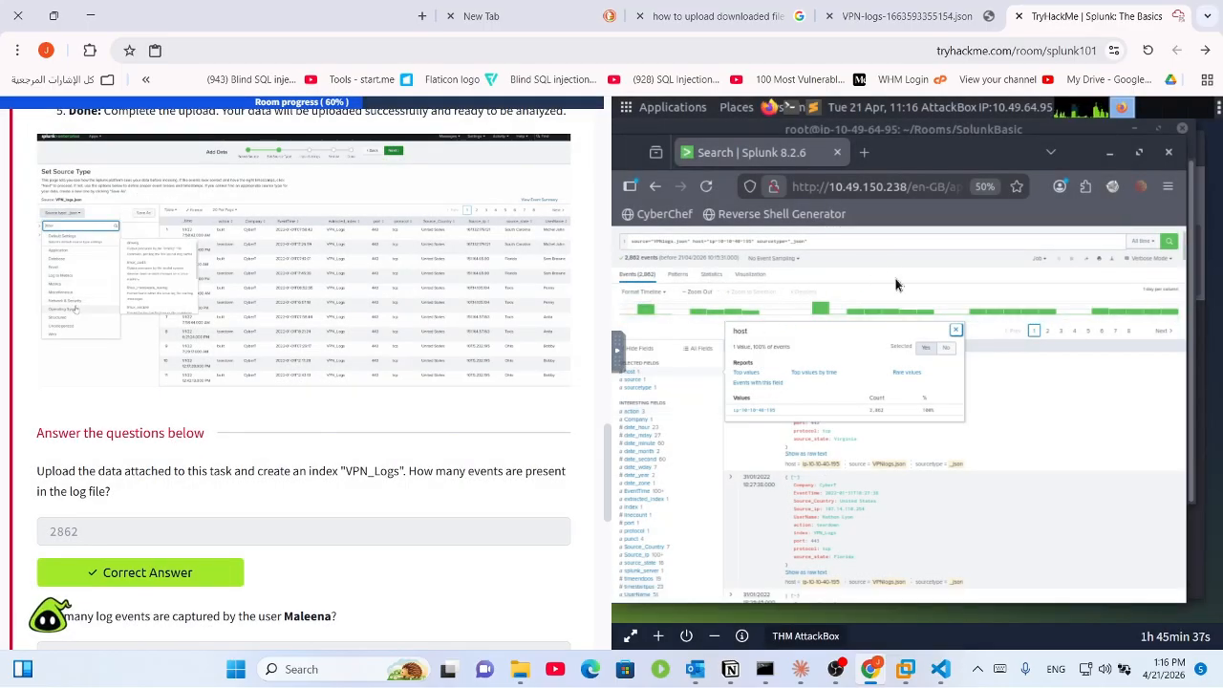
left_click(774, 417)
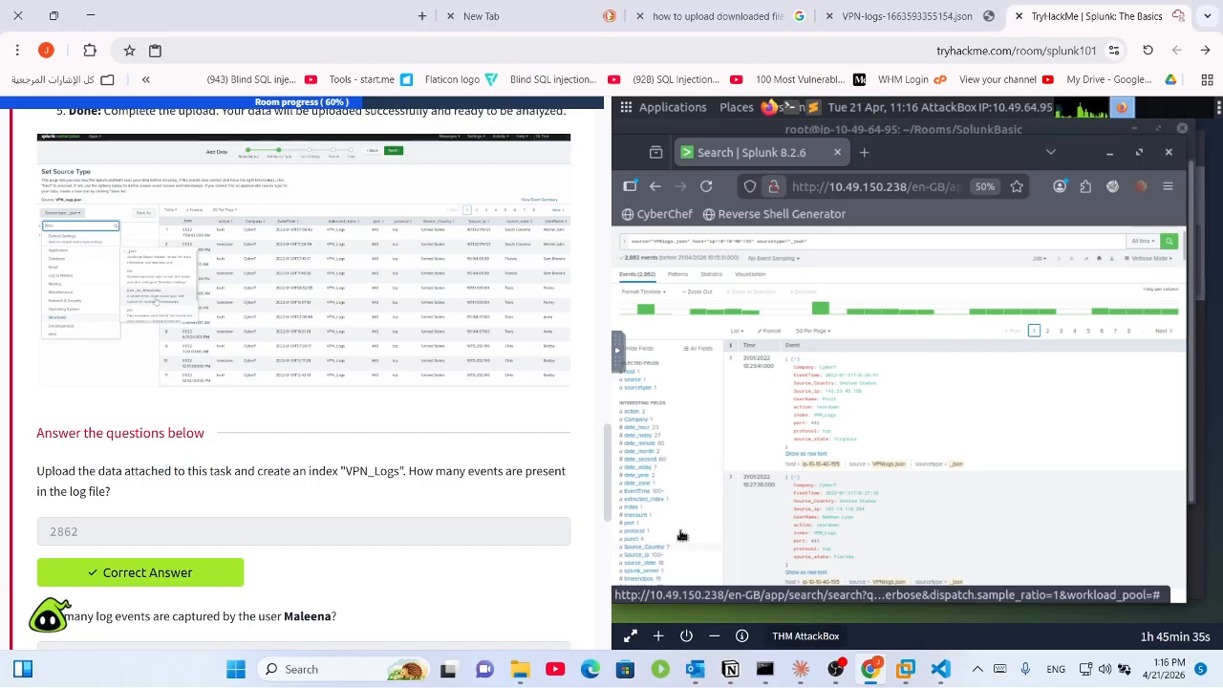
left_click(776, 246)
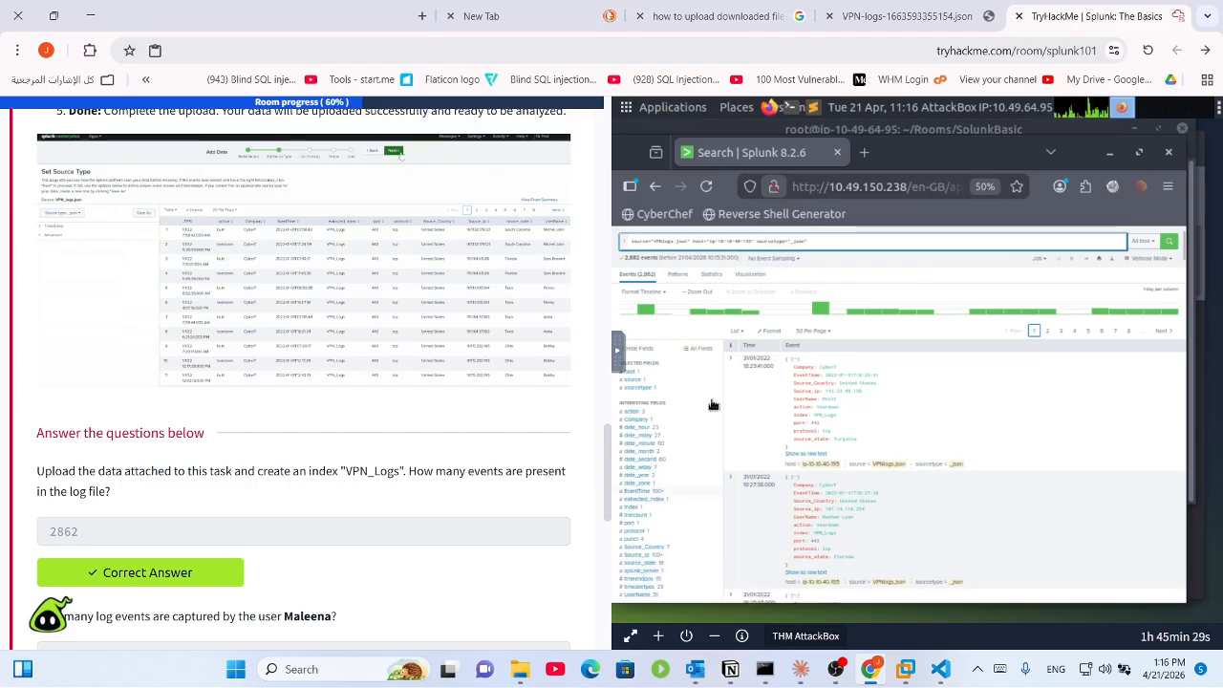
Step: Inspect the value summaries of the source, action, linecount and UserName fields in the VPNlogs.json search results
left_click(637, 382)
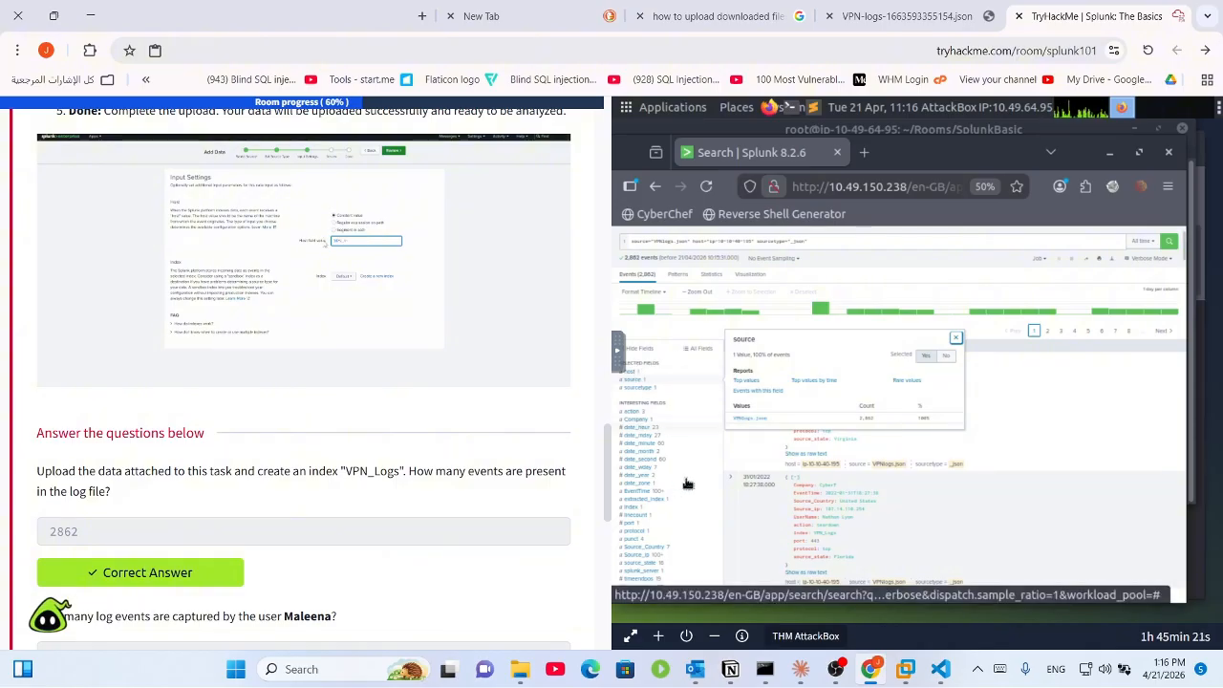
left_click(628, 415)
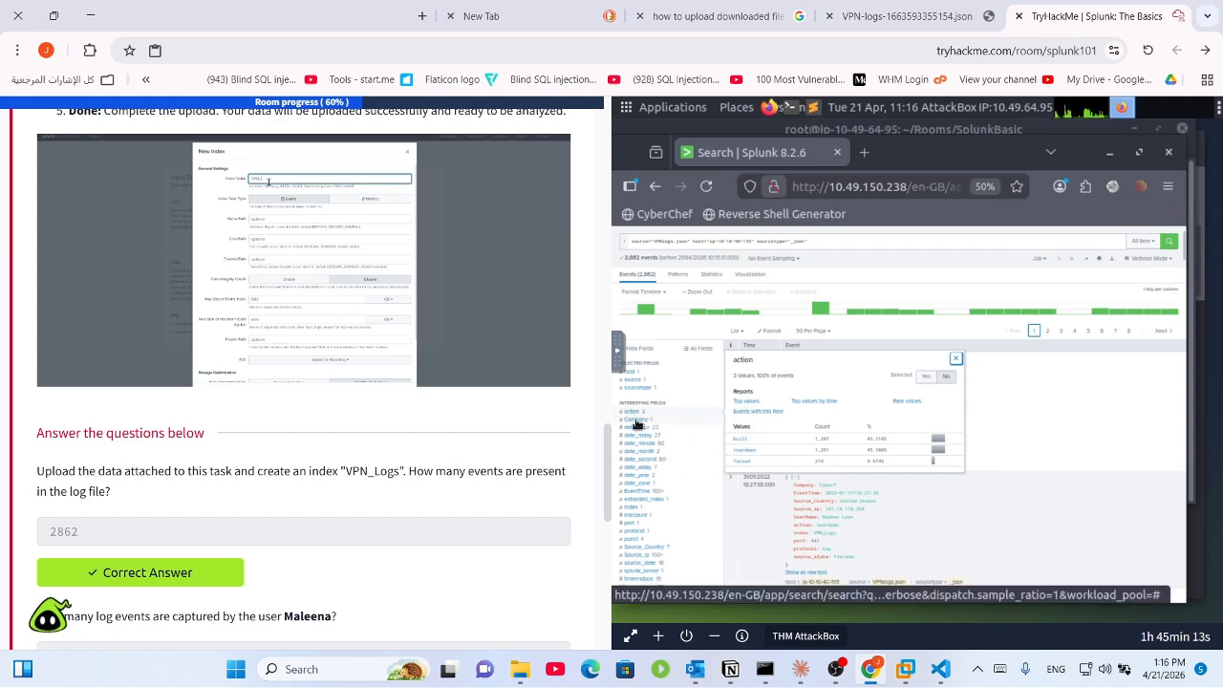
left_click(708, 517)
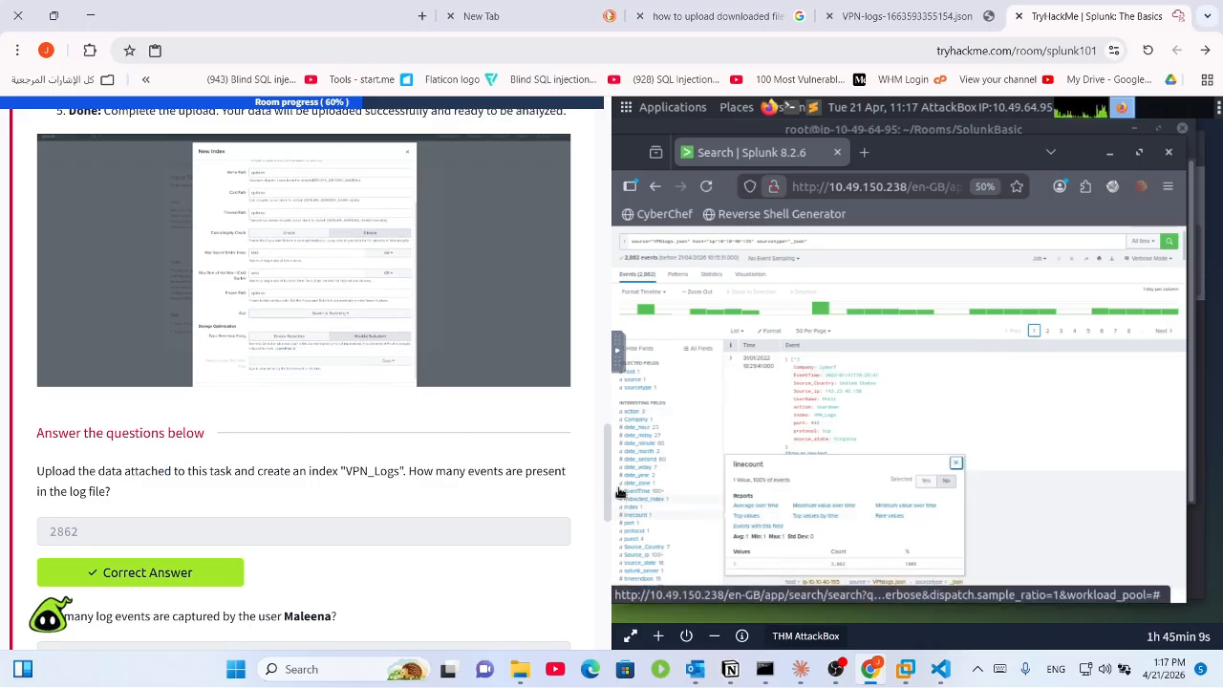
scroll(619, 491, "down", 1)
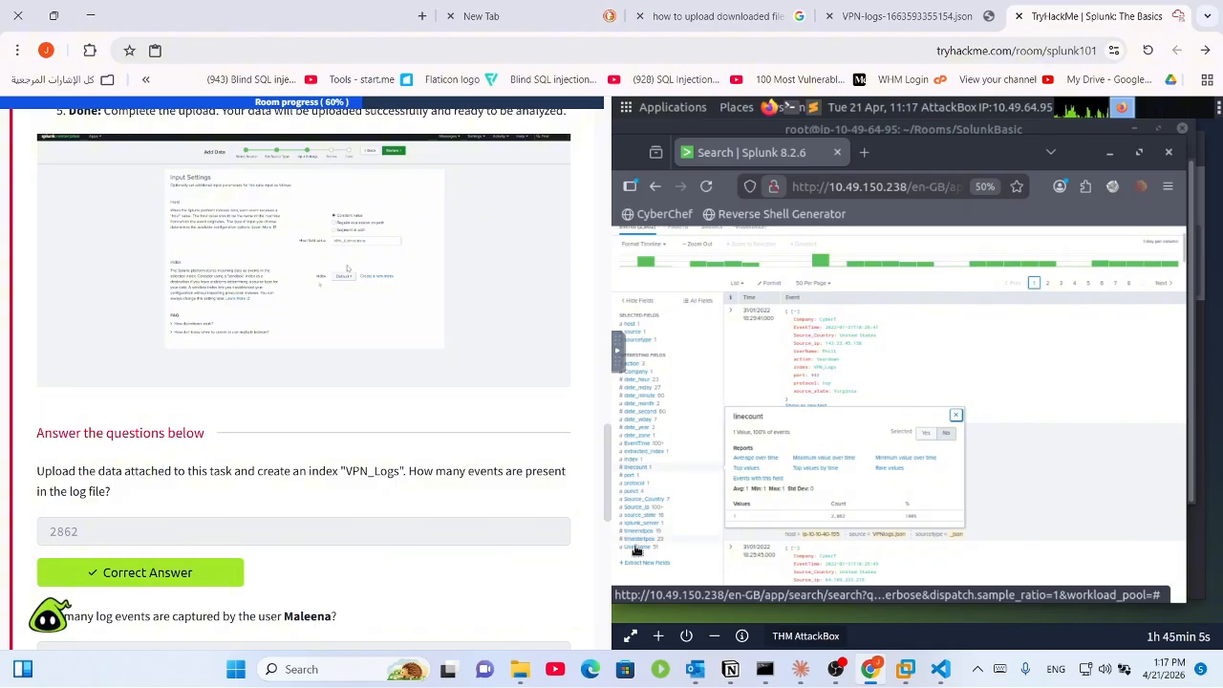
left_click(637, 549)
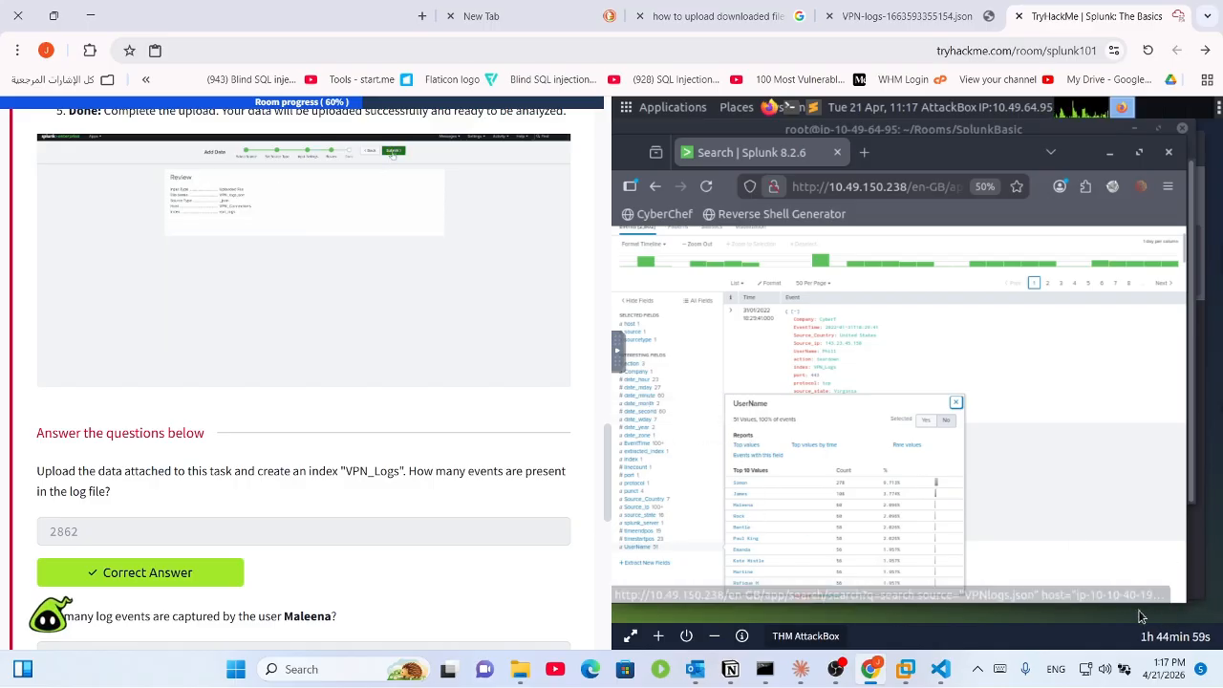
Step: Enlarge the Splunk page's zoom to 90%
left_click(1168, 191)
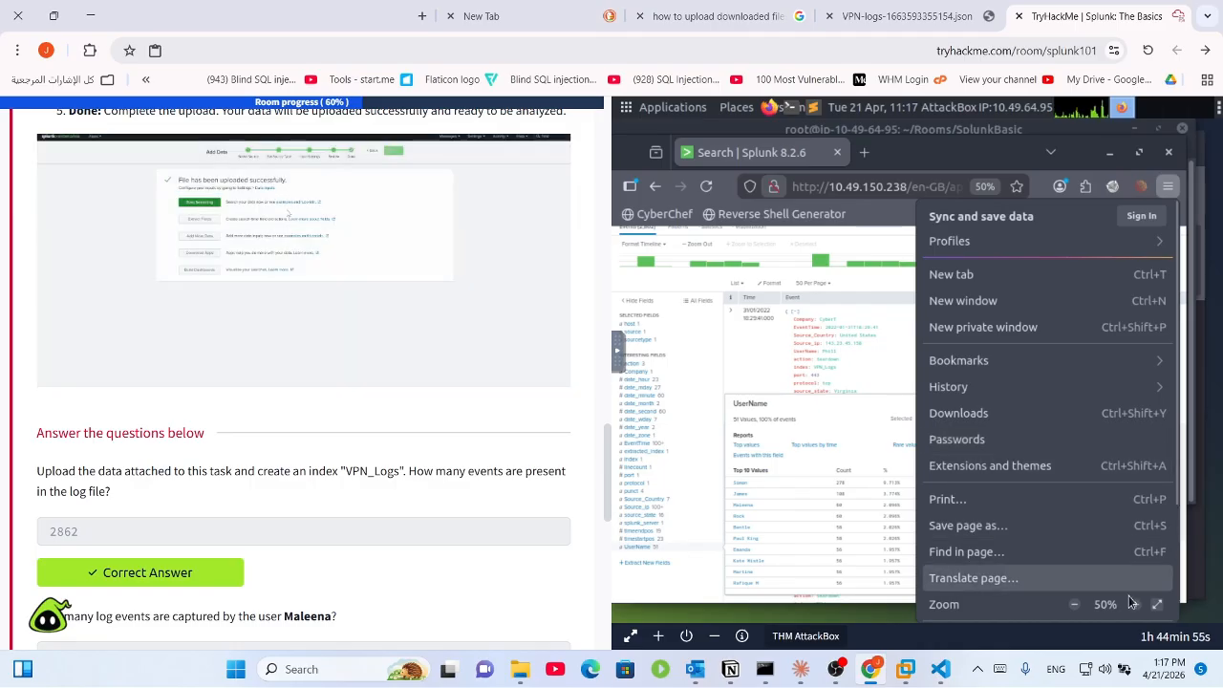
left_click(1134, 604)
left_click(1135, 604)
left_click(1134, 604)
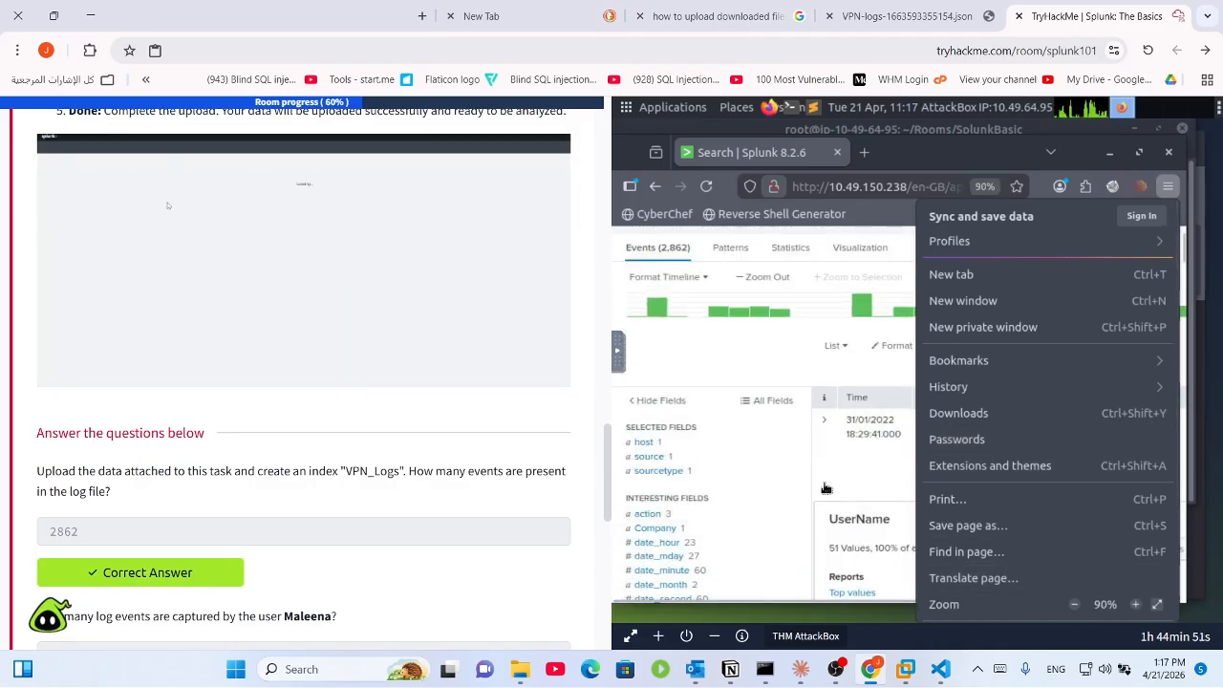
left_click(881, 373)
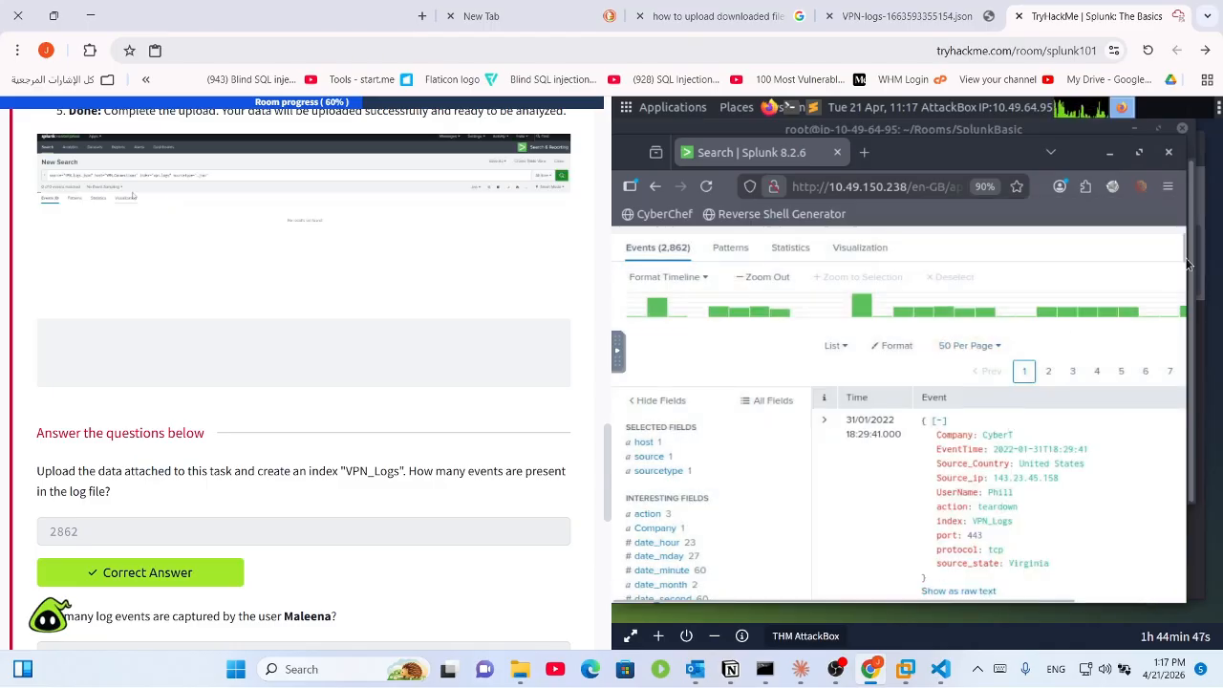
Step: Look up the UserName field's top values and try to filter the events by the user named in the room's question
scroll(1182, 404, "down", 5)
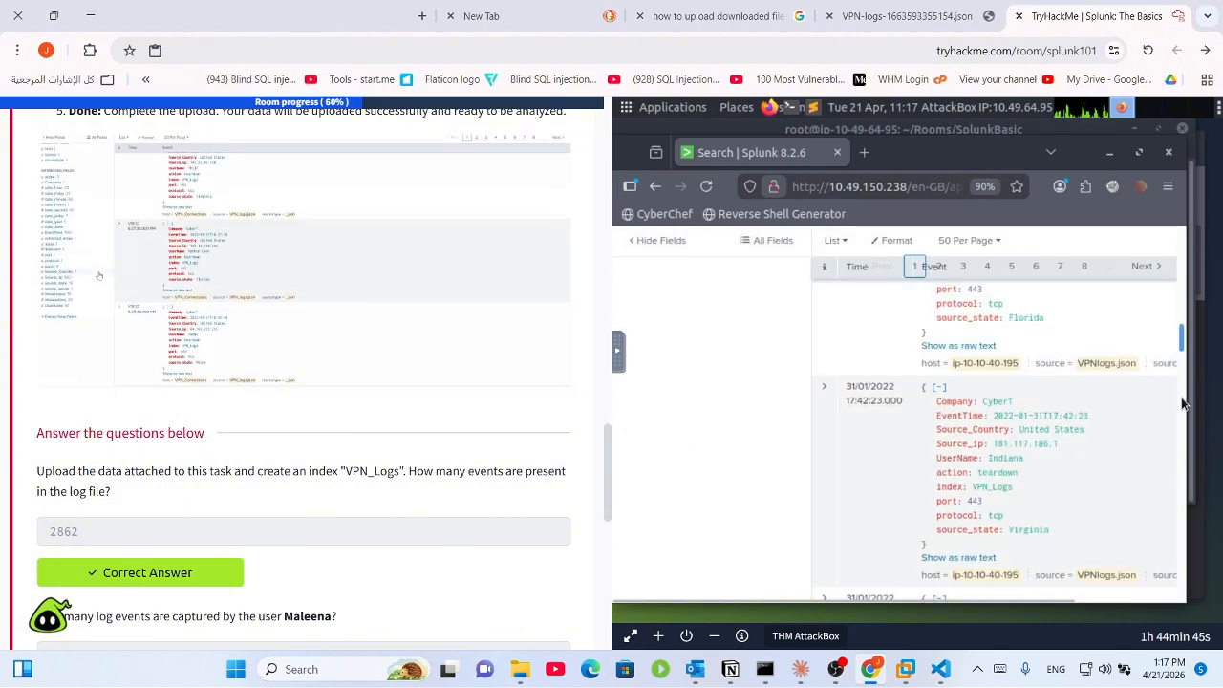
left_click_drag(1182, 403, 1186, 271)
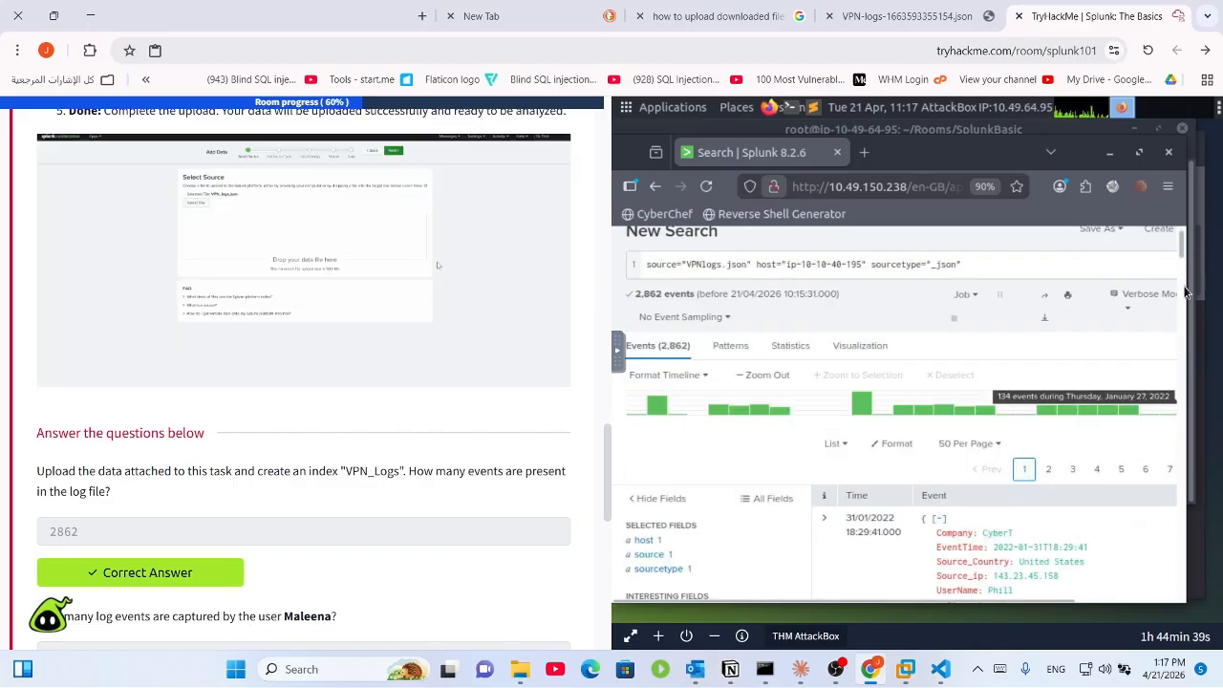
scroll(1185, 291, "down", 5)
left_click_drag(1185, 292, 1182, 266)
scroll(1185, 260, "up", 3)
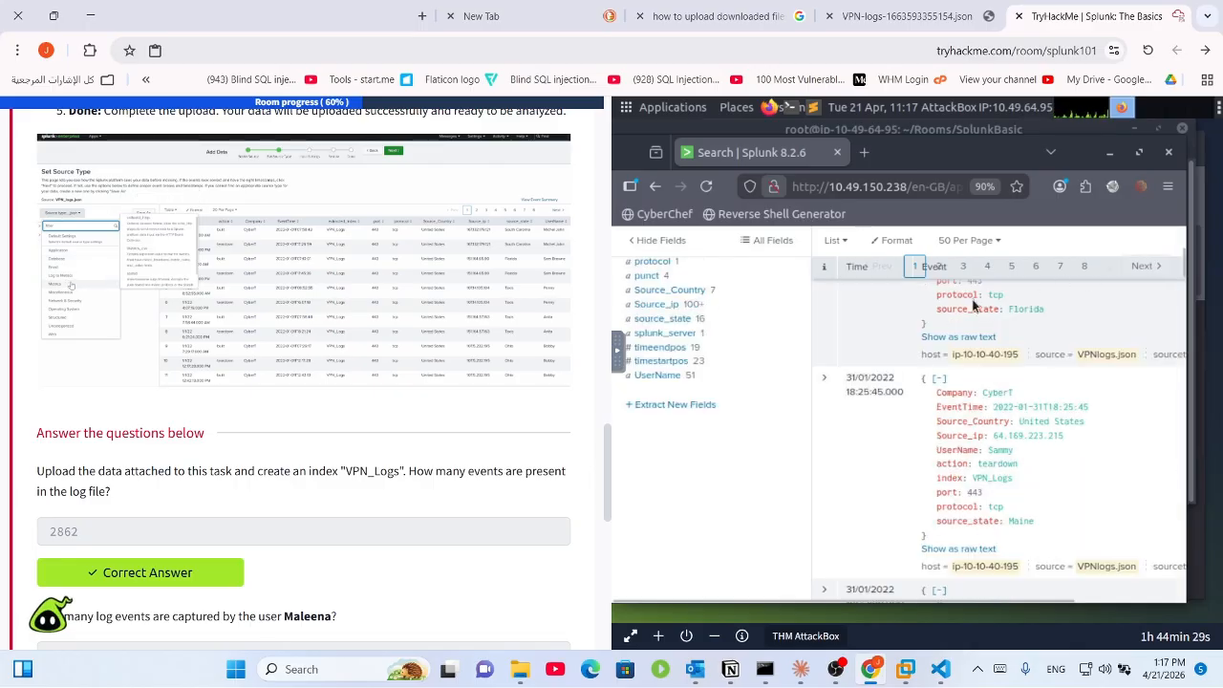
left_click(650, 379)
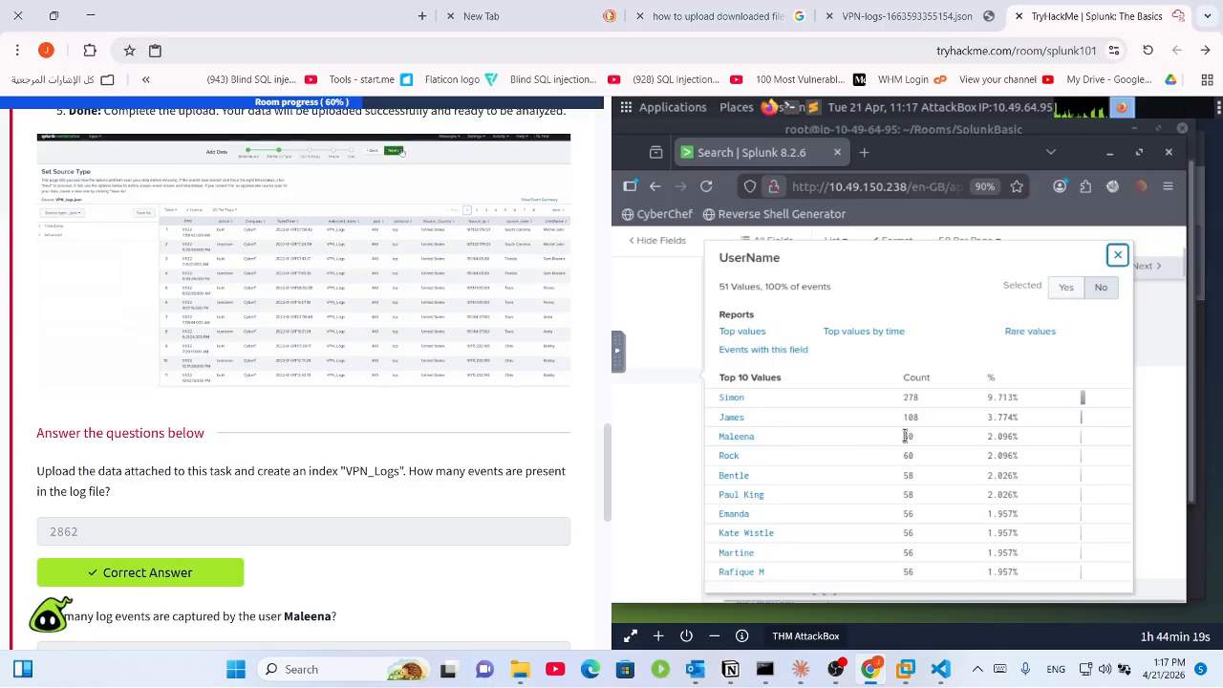
left_click(736, 442)
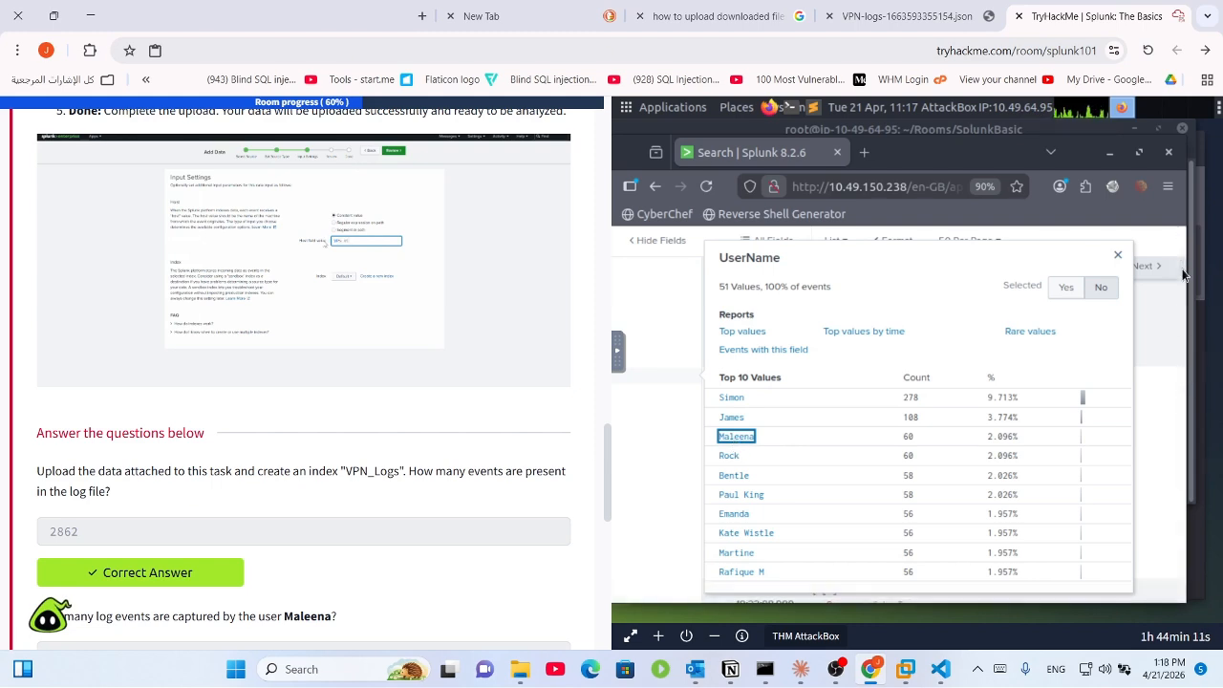
Step: Open the AttackBox in its own full-screen tab and maximize the browser window holding the Splunk search results
left_click_drag(1183, 271, 1185, 129)
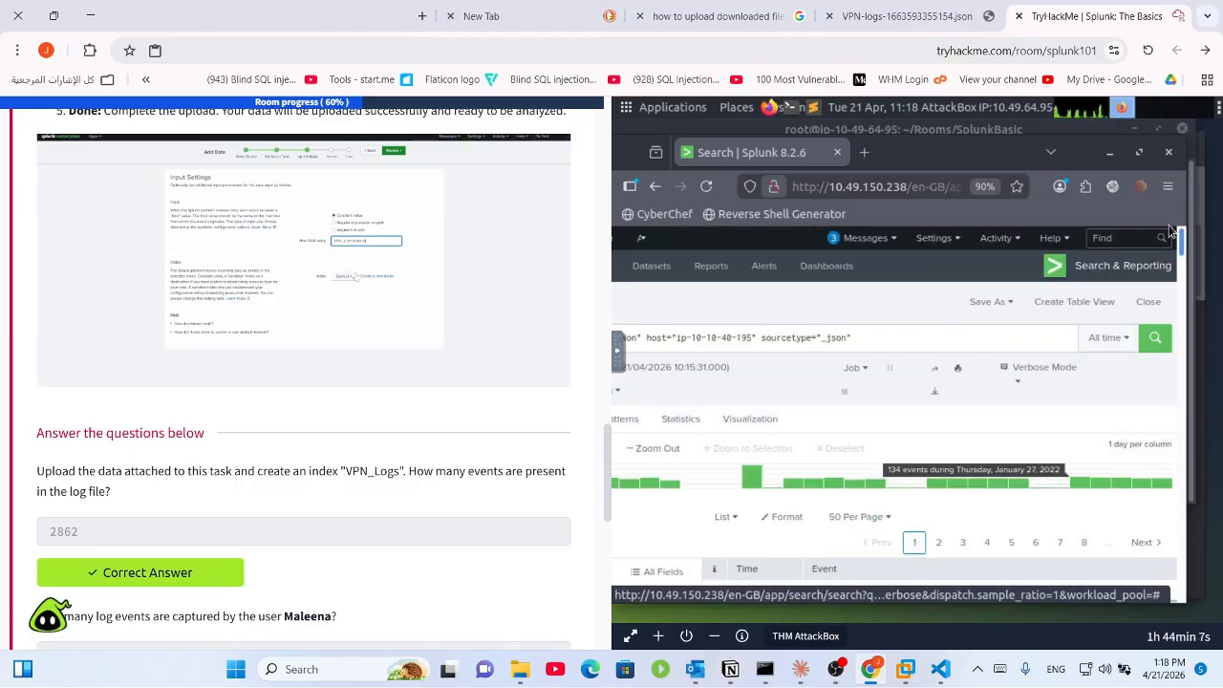
mouse_move(1171, 233)
left_mouse_down()
mouse_move(1160, 327)
mouse_move(1177, 239)
left_mouse_up()
scroll(1146, 323, "down", 8)
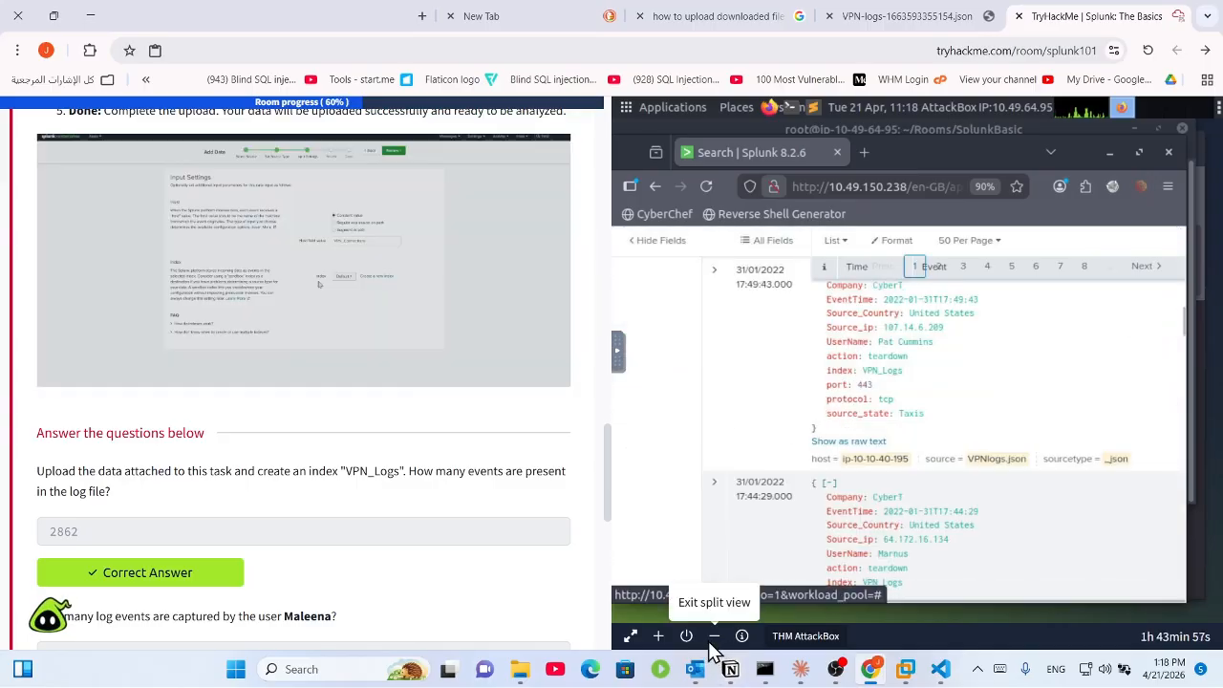
left_click(631, 637)
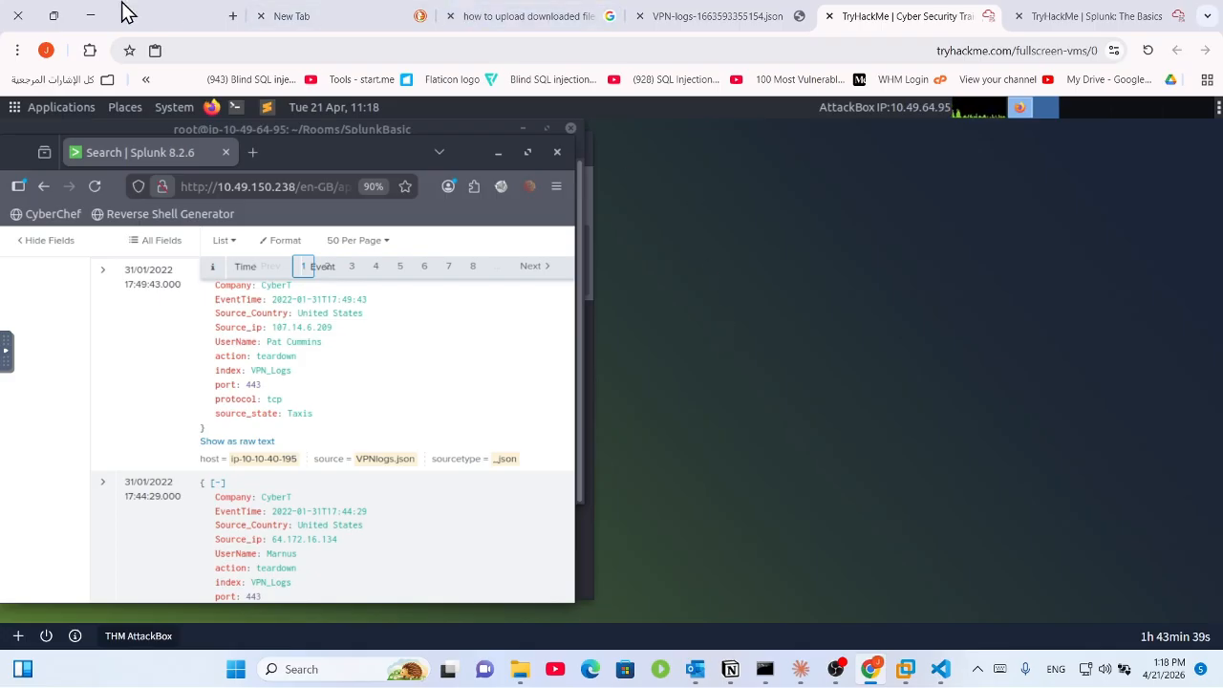
left_click(528, 152)
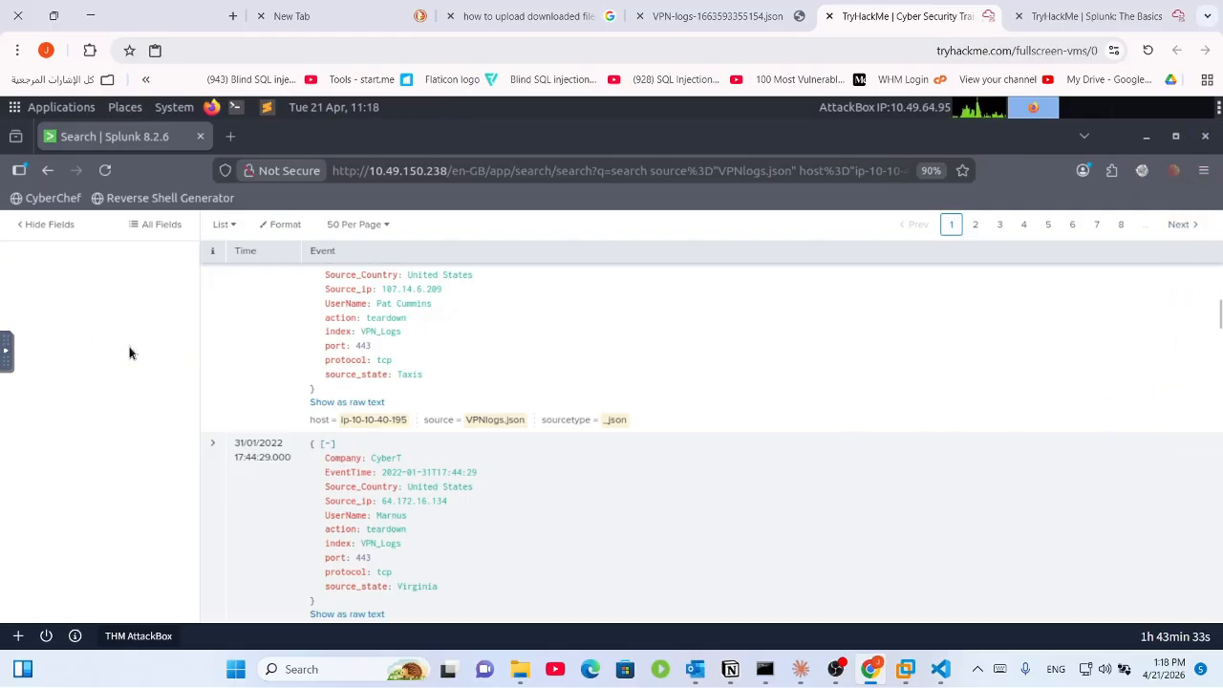
scroll(131, 353, "down", 10)
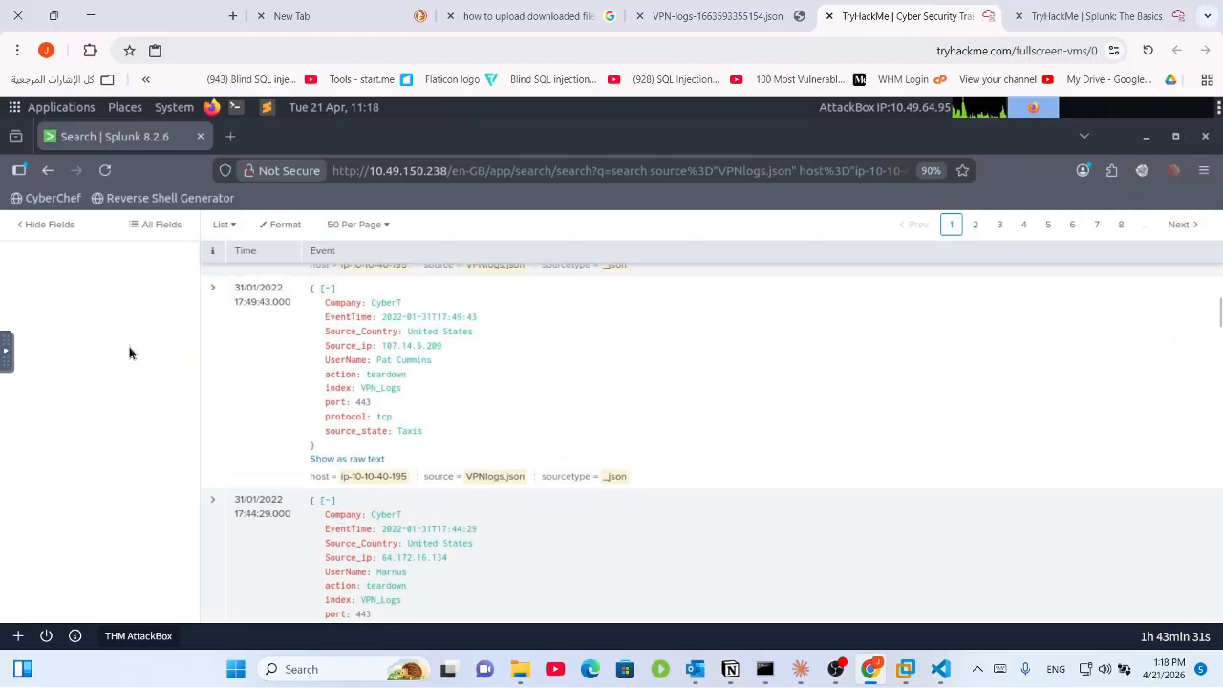
Step: Examine the top 10 values of the UserName field in the VPNlogs.json search results
scroll(131, 353, "up", 10)
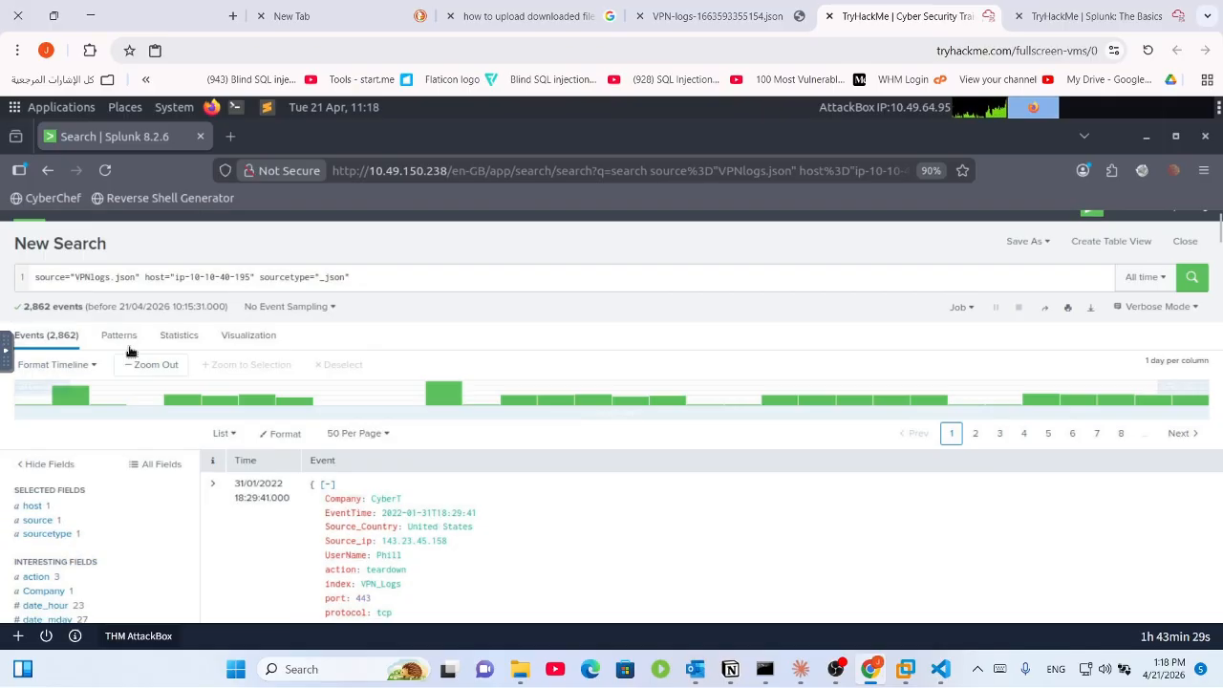
scroll(131, 353, "down", 3)
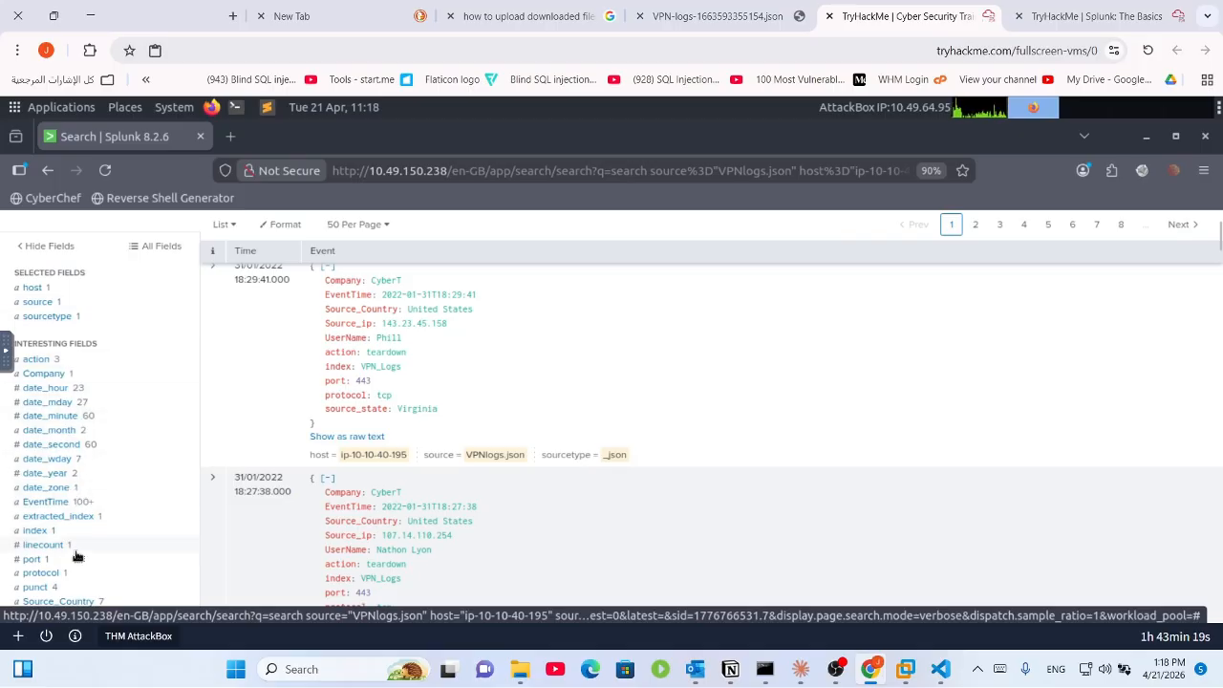
scroll(76, 556, "down", 3)
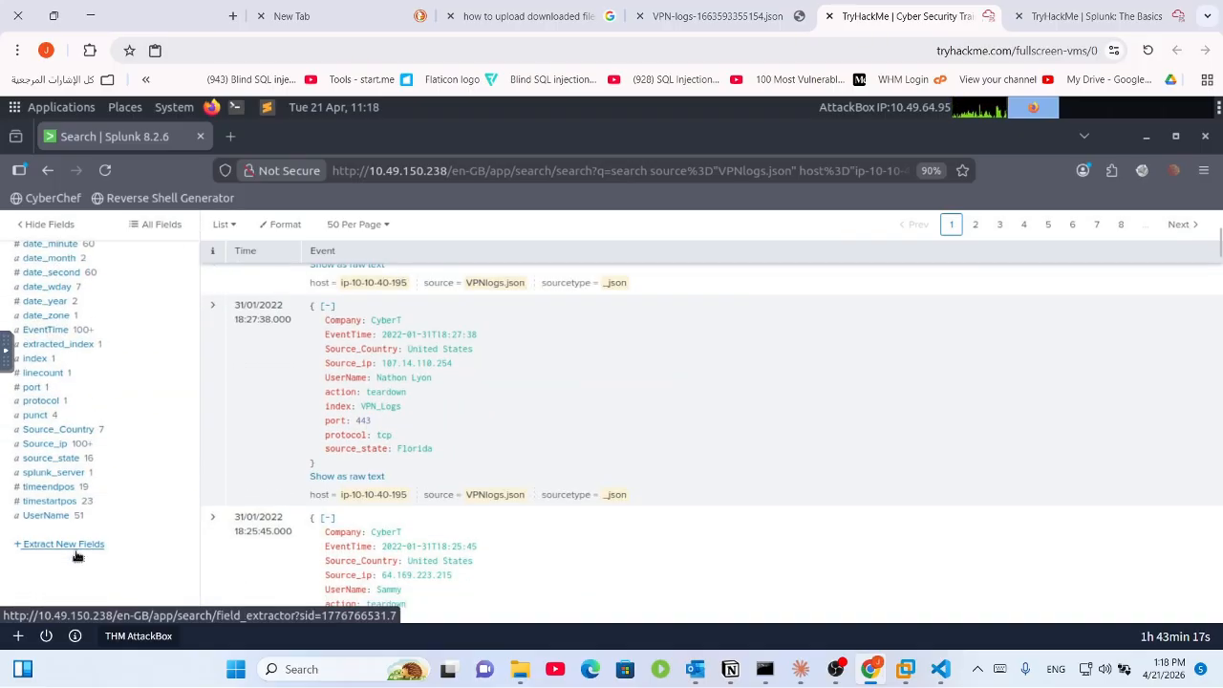
scroll(75, 559, "up", 1)
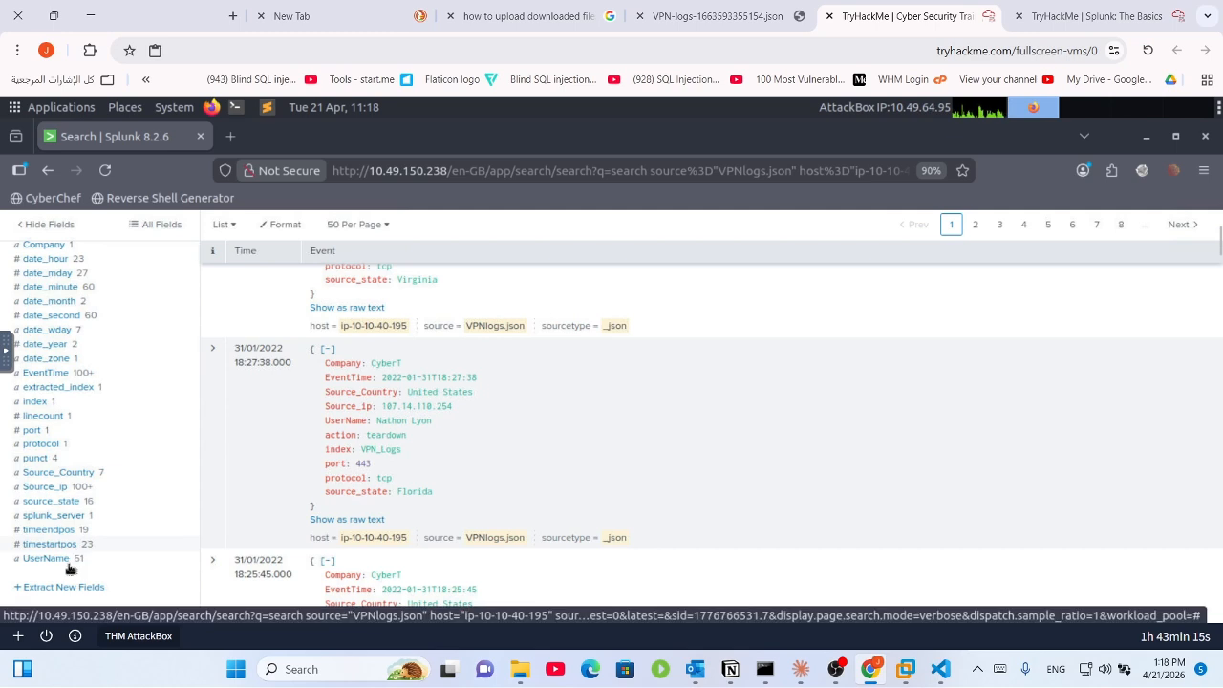
left_click(48, 559)
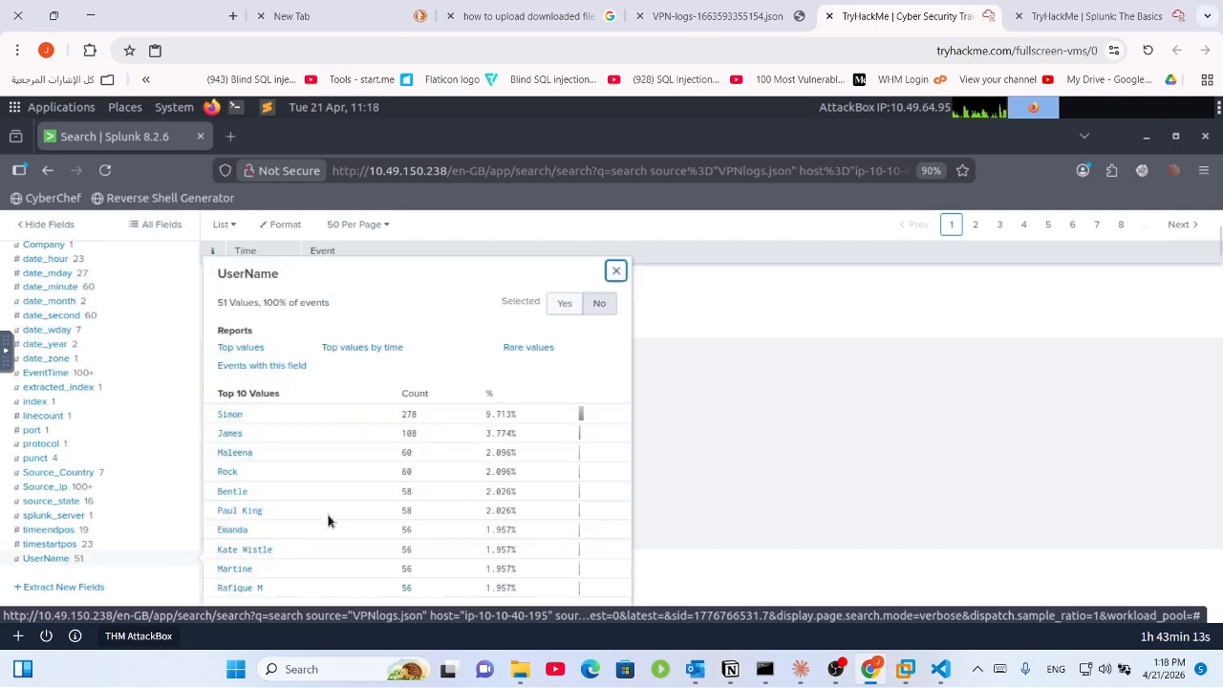
left_click(238, 455)
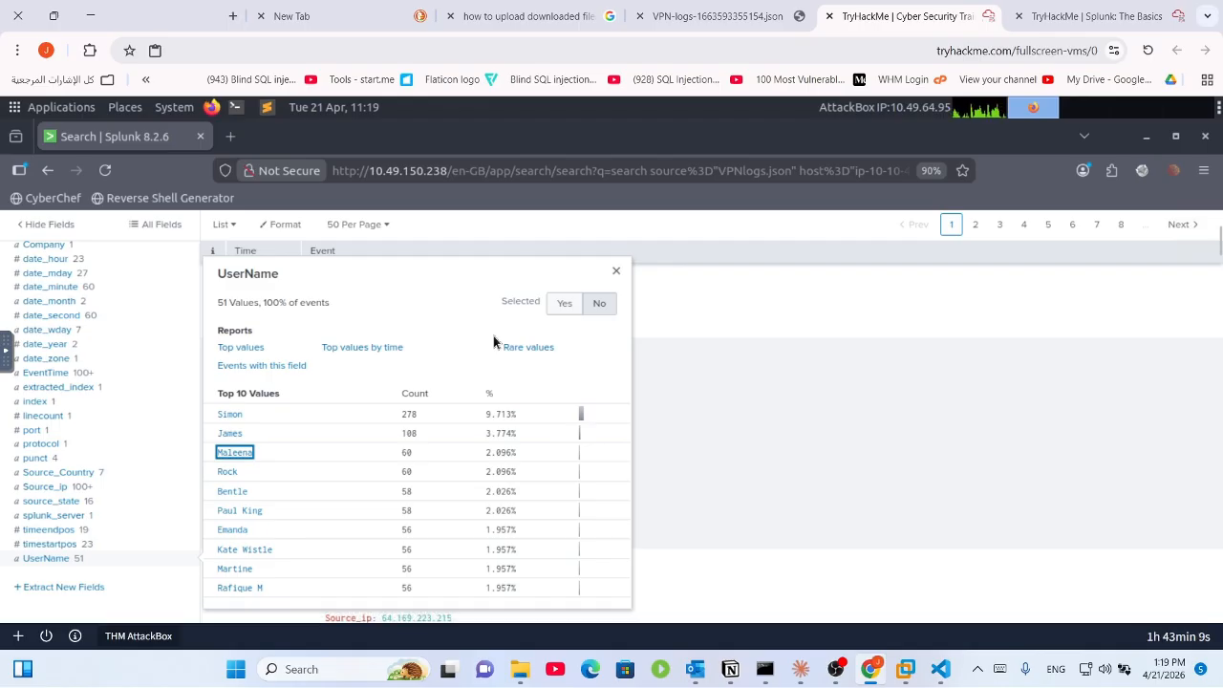
scroll(494, 343, "down", 2)
scroll(494, 341, "down", 1)
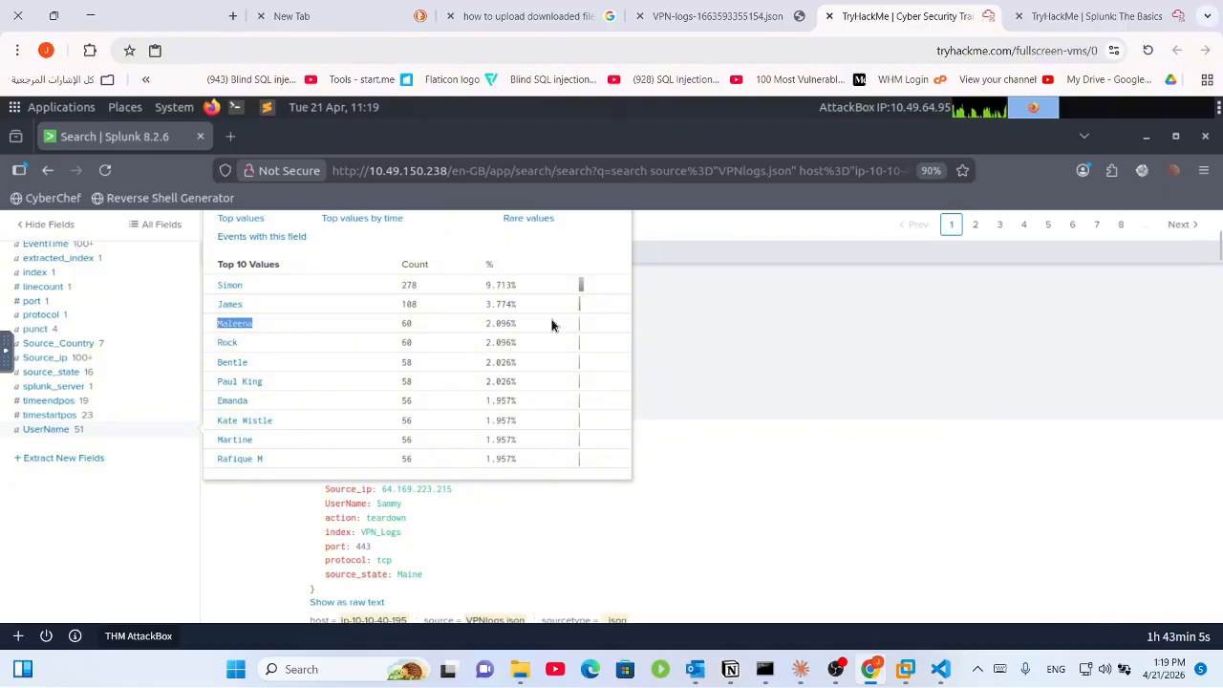
left_click_drag(551, 326, 906, 383)
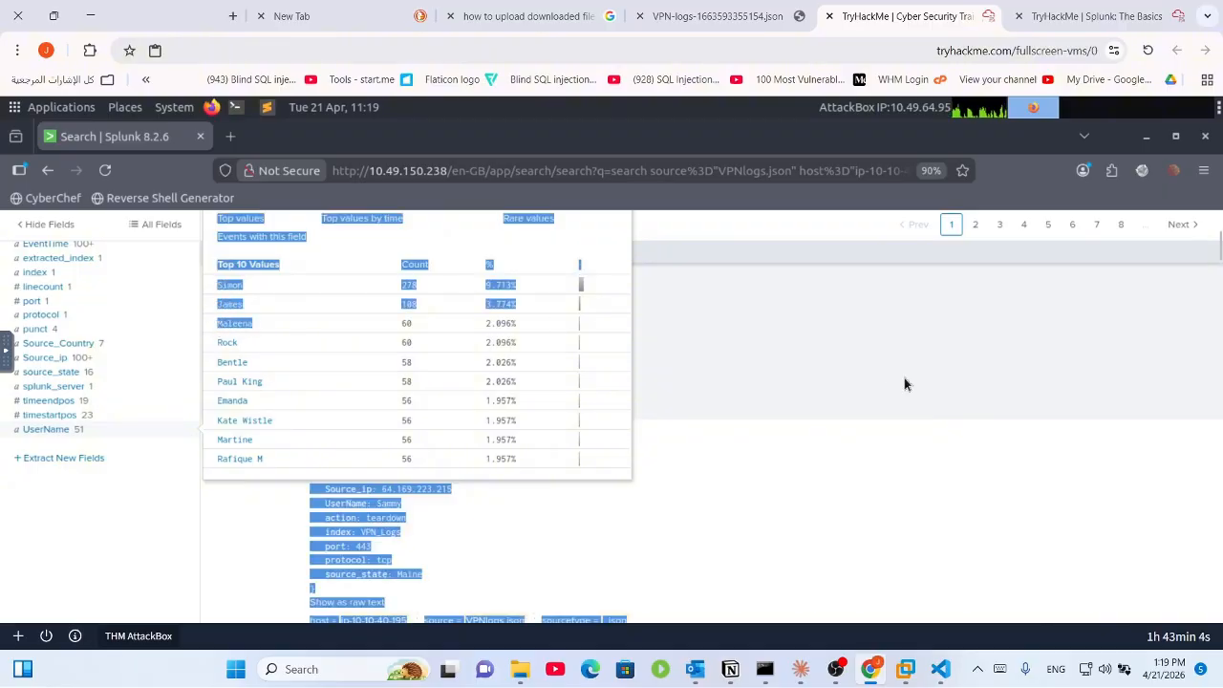
left_click(58, 433)
right_click(57, 434)
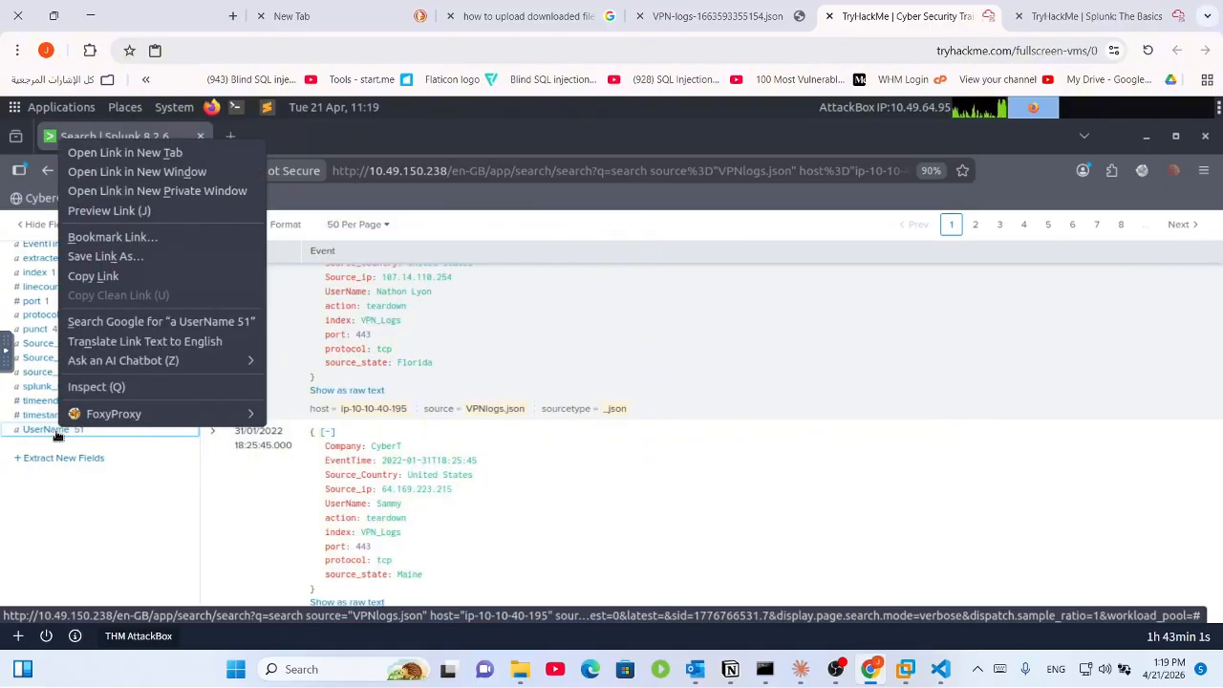
left_click(40, 472)
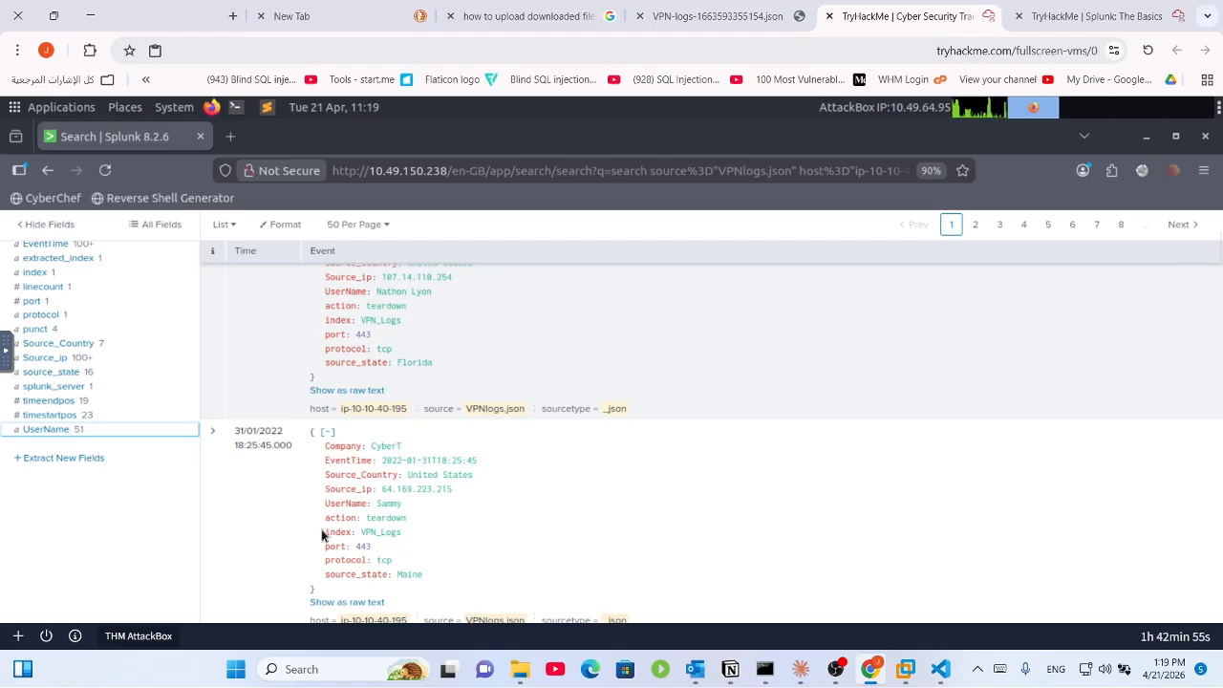
left_click_drag(401, 503, 477, 271)
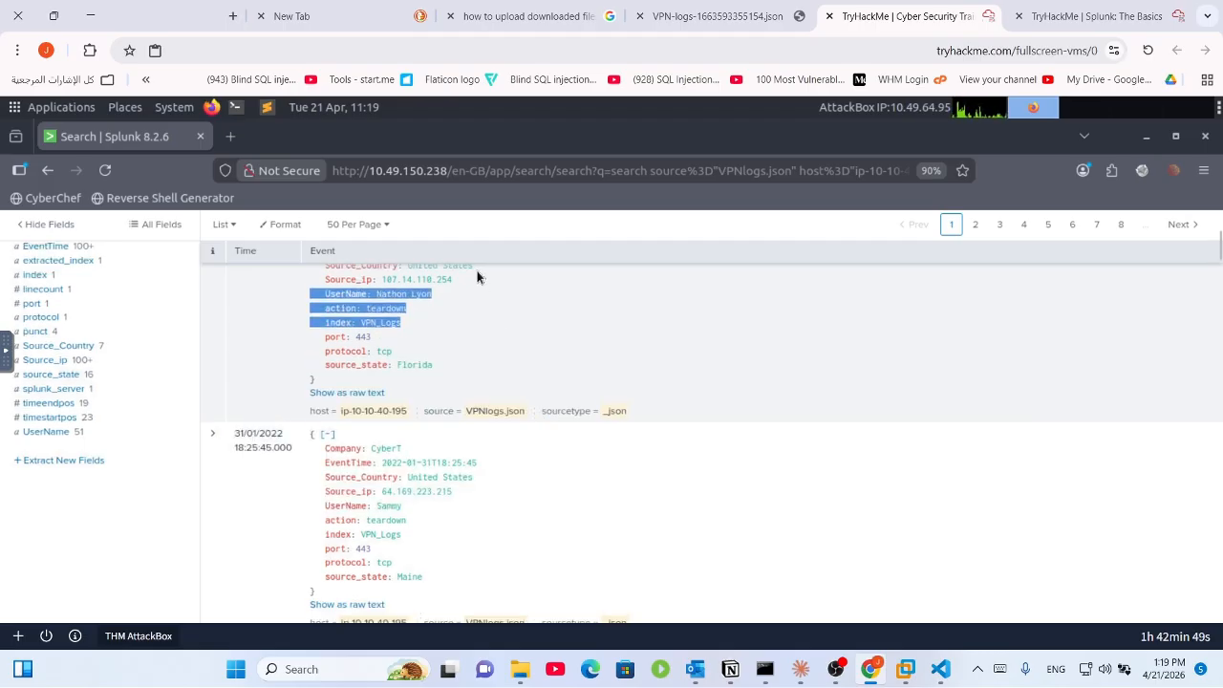
Step: Append a UserName= filter to the search query, with an opening quote and the first four letters of the third-ranked user name
scroll(477, 277, "up", 5)
scroll(478, 277, "up", 3)
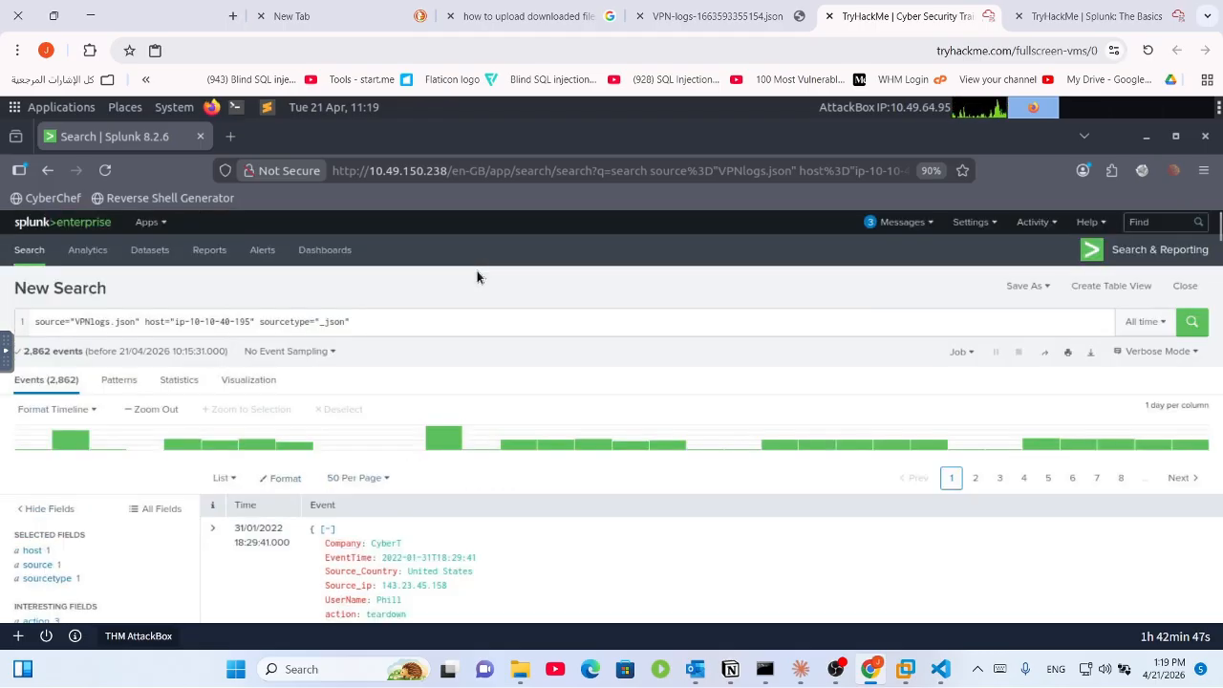
left_click(430, 326)
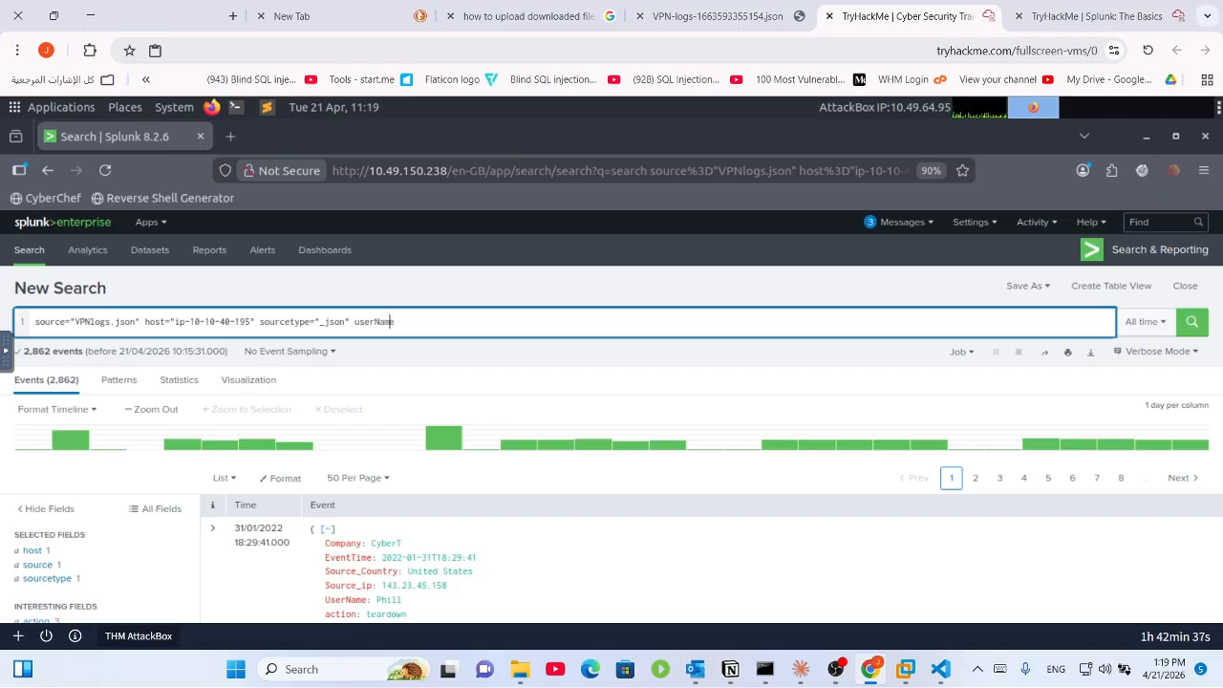
key("Left")
key("Left")
key("Delete")
type("U")
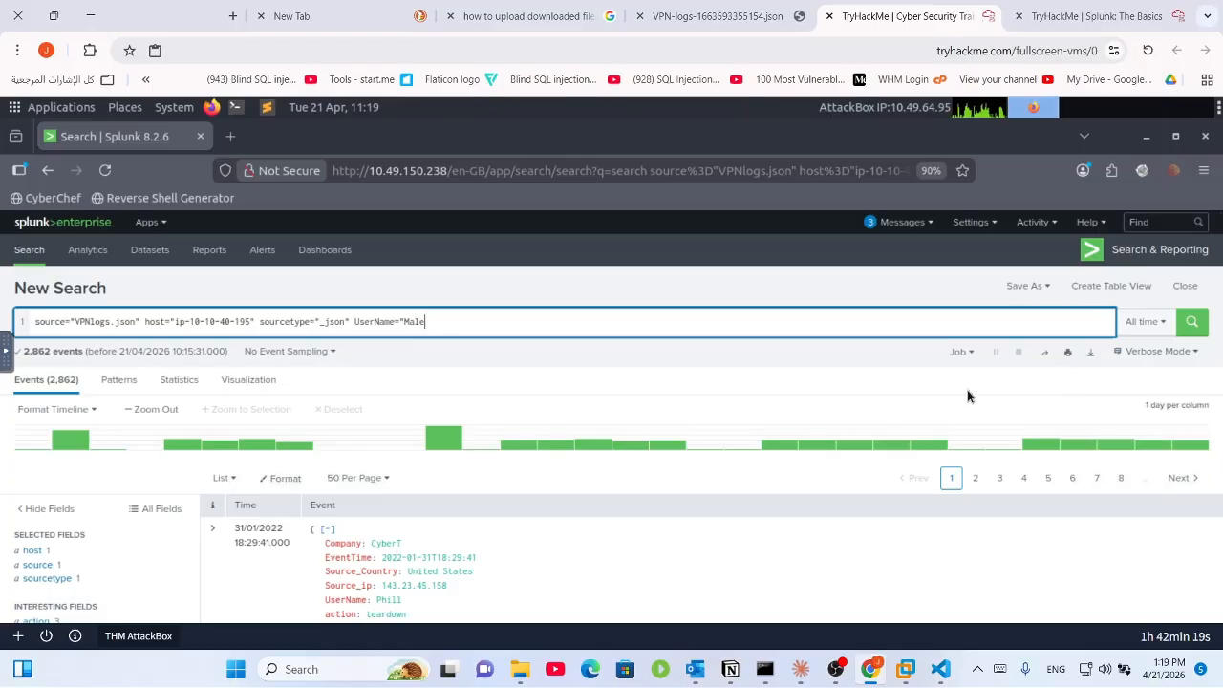
left_click(624, 398)
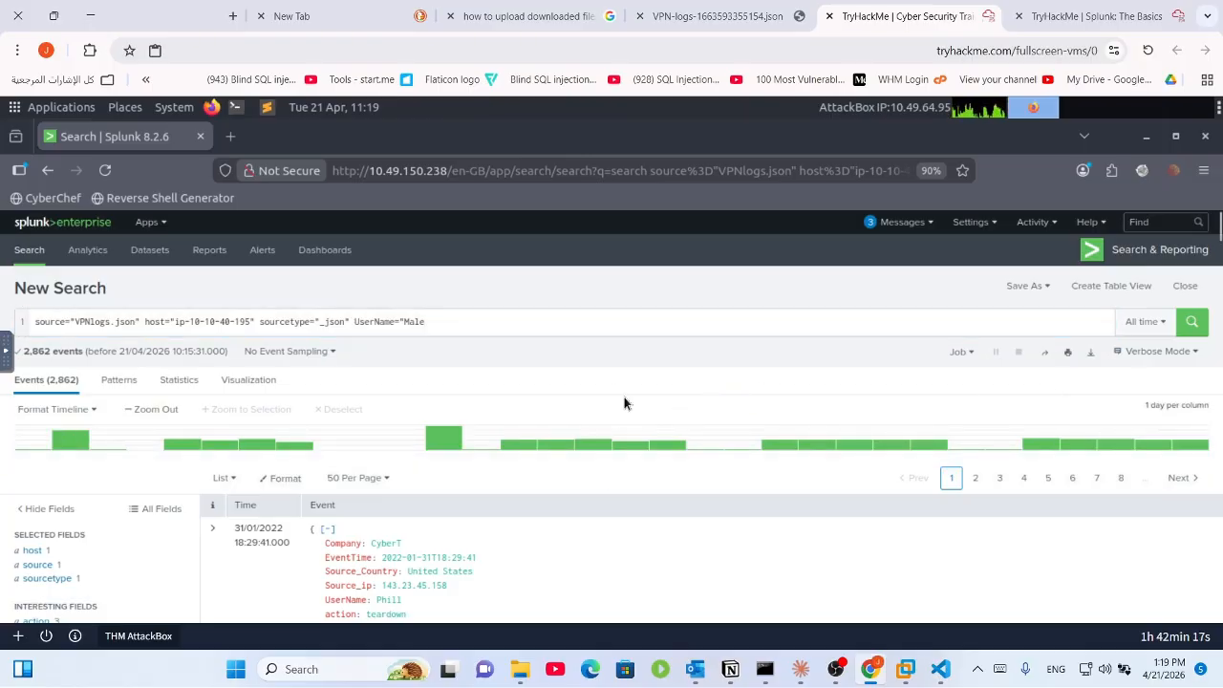
Step: Look through the listed VPN log events and their UserName entries
scroll(624, 398, "down", 1)
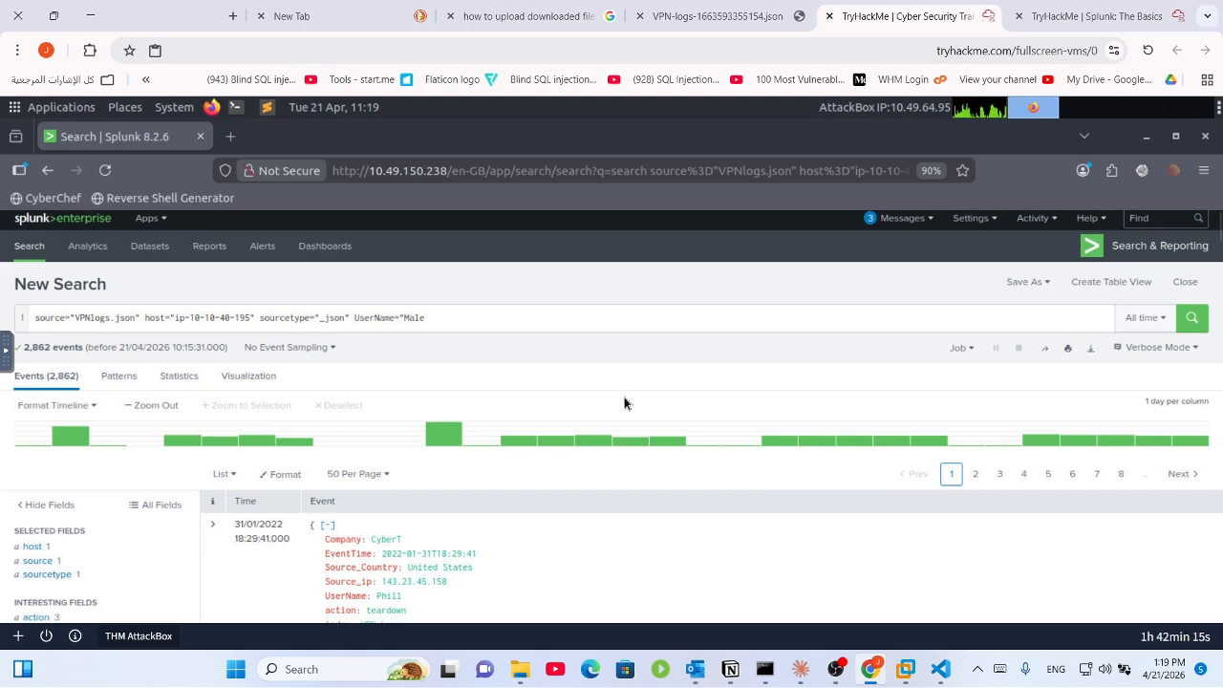
scroll(624, 402, "down", 2)
scroll(624, 403, "down", 5)
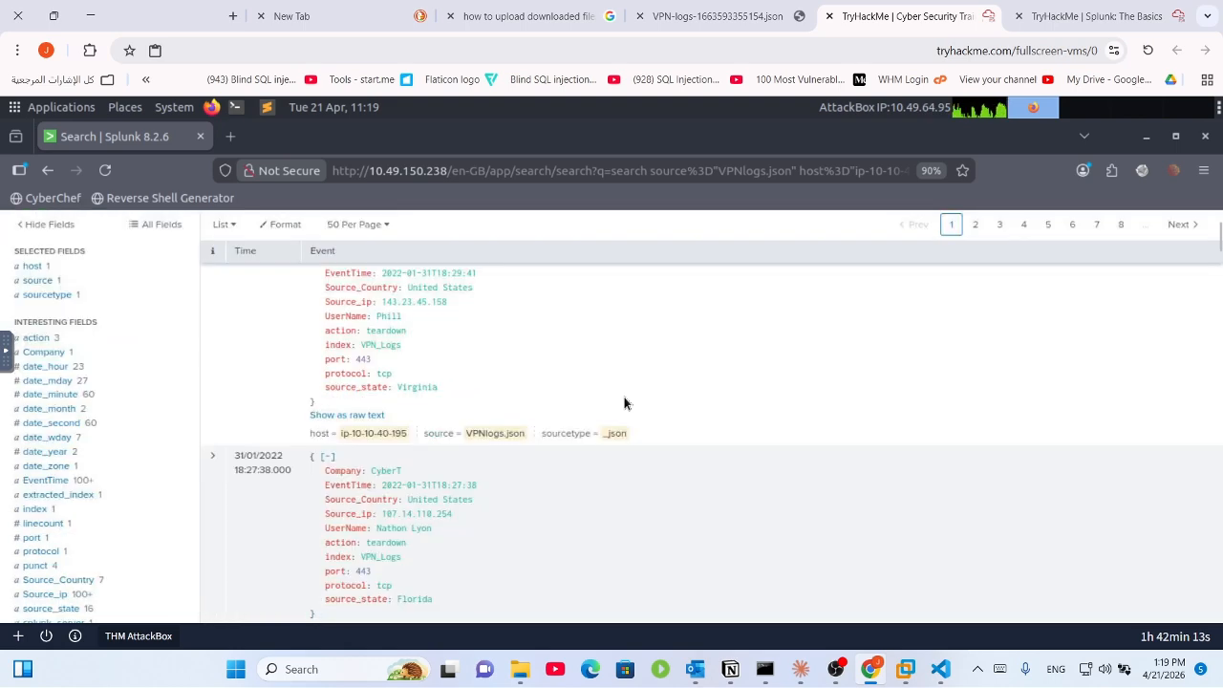
scroll(624, 403, "down", 4)
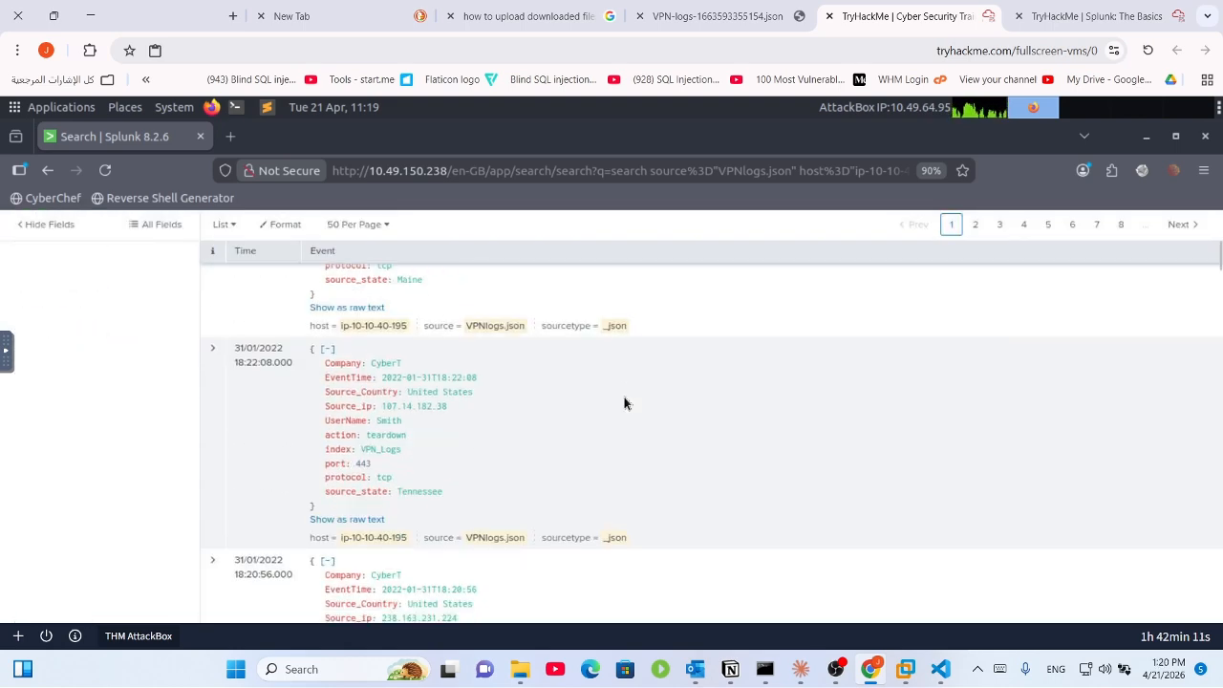
scroll(624, 403, "down", 4)
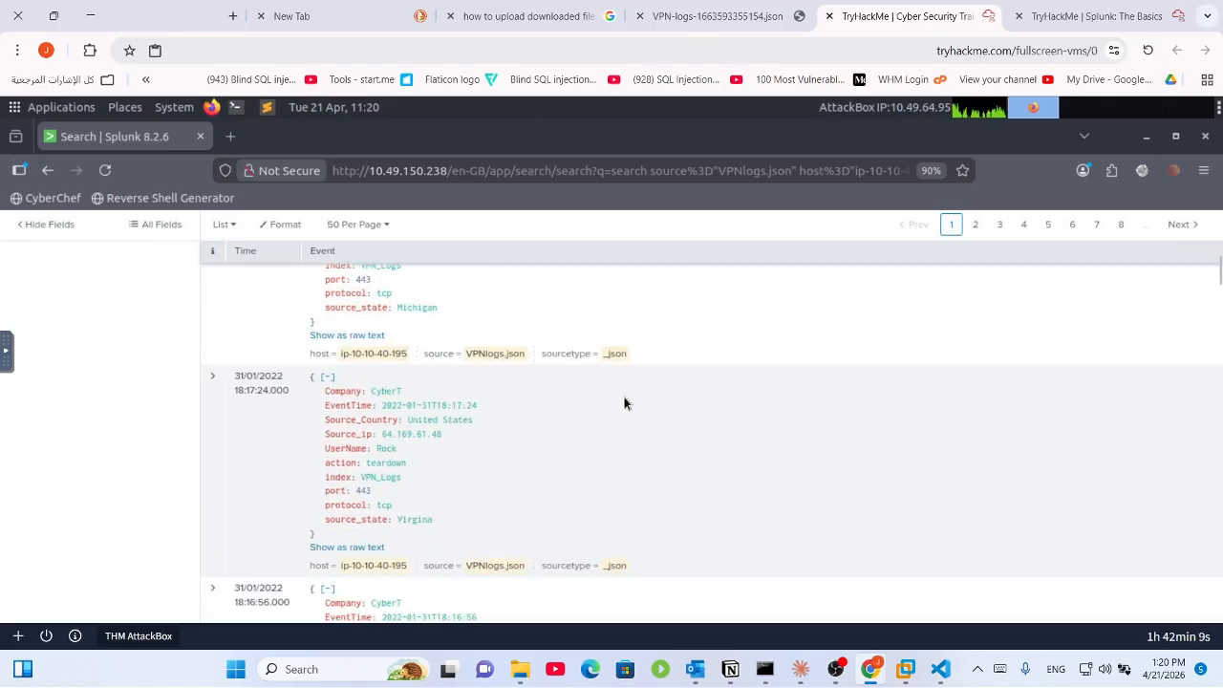
scroll(624, 402, "down", 4)
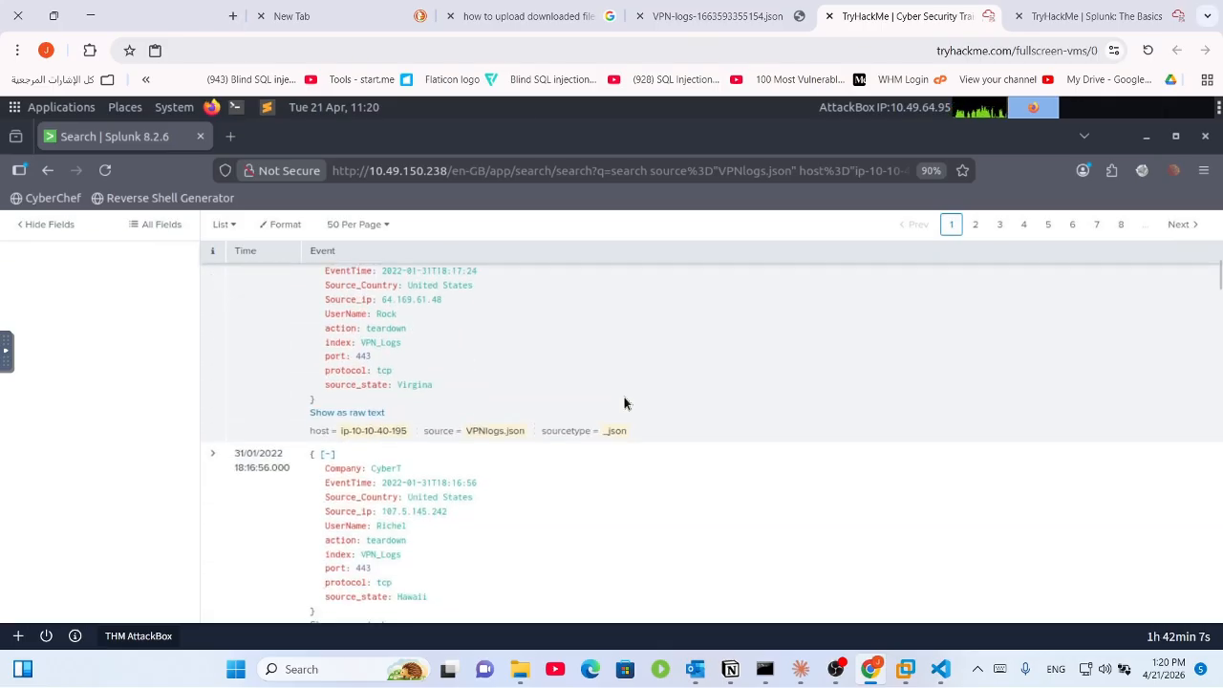
scroll(624, 402, "down", 5)
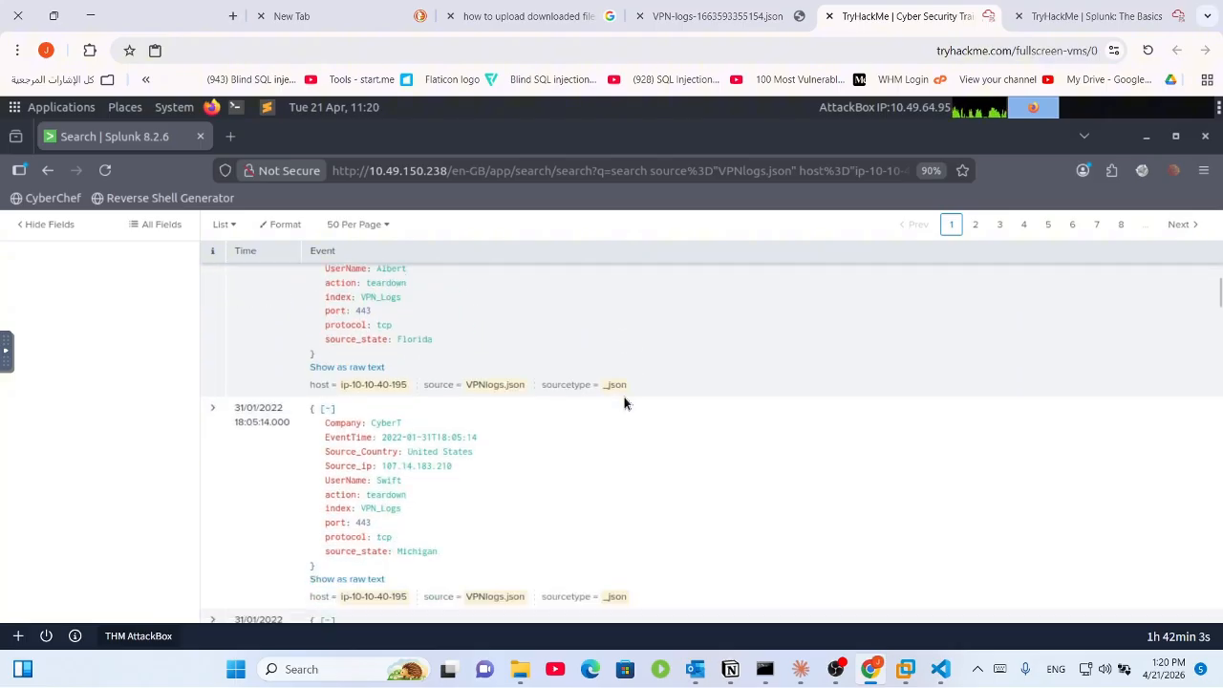
scroll(624, 403, "down", 3)
scroll(624, 402, "up", 7)
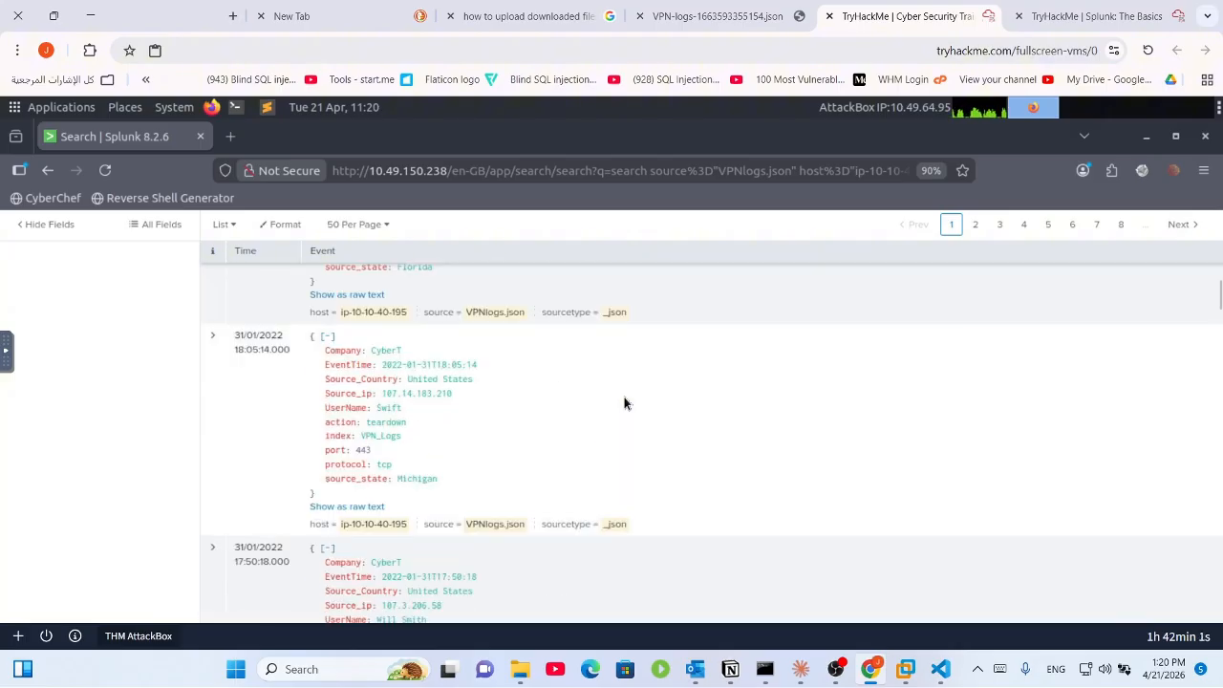
scroll(624, 403, "up", 6)
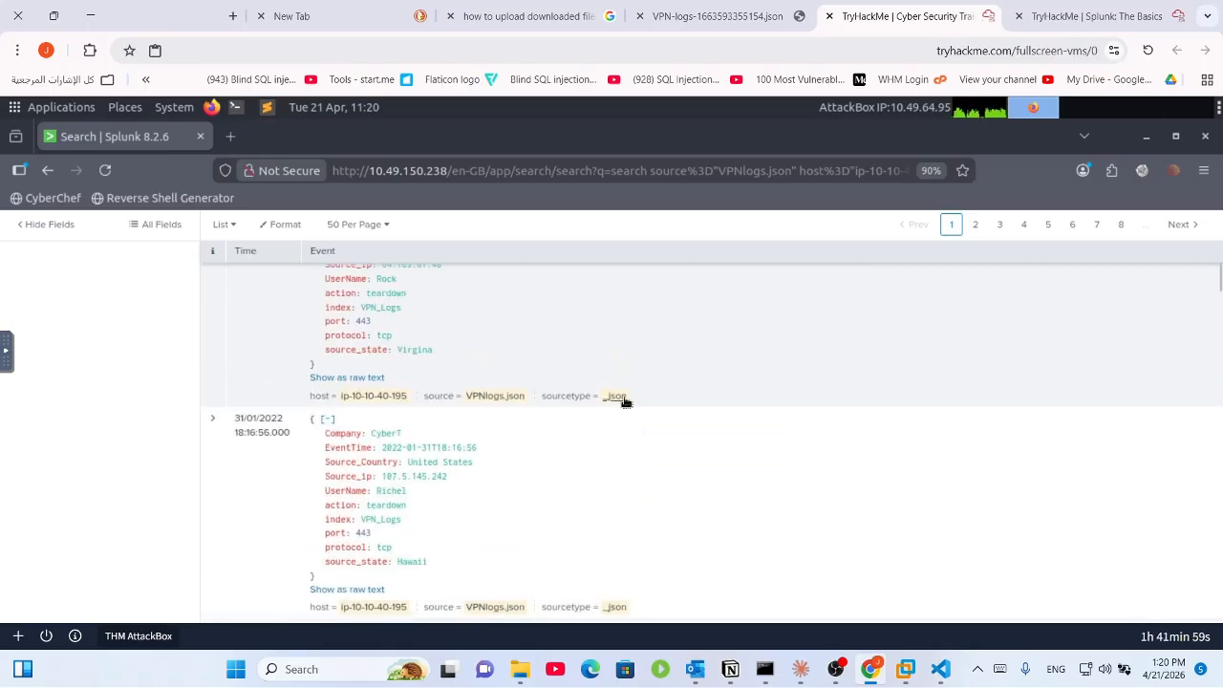
scroll(624, 403, "up", 5)
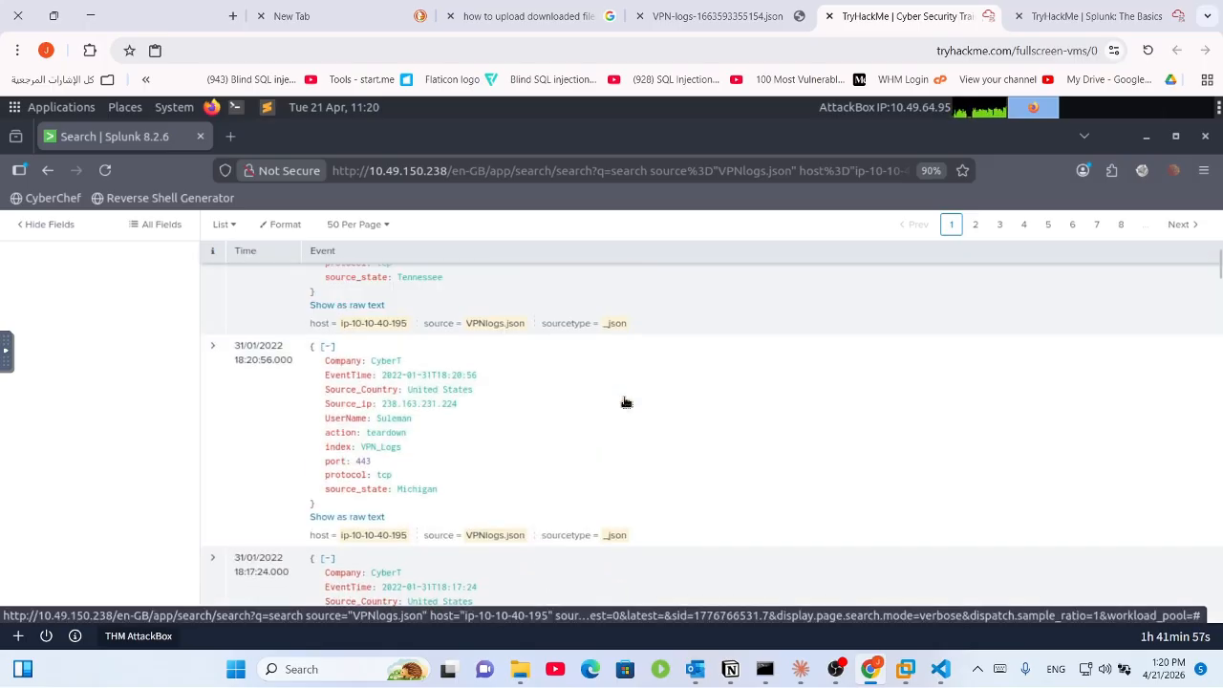
scroll(624, 402, "up", 6)
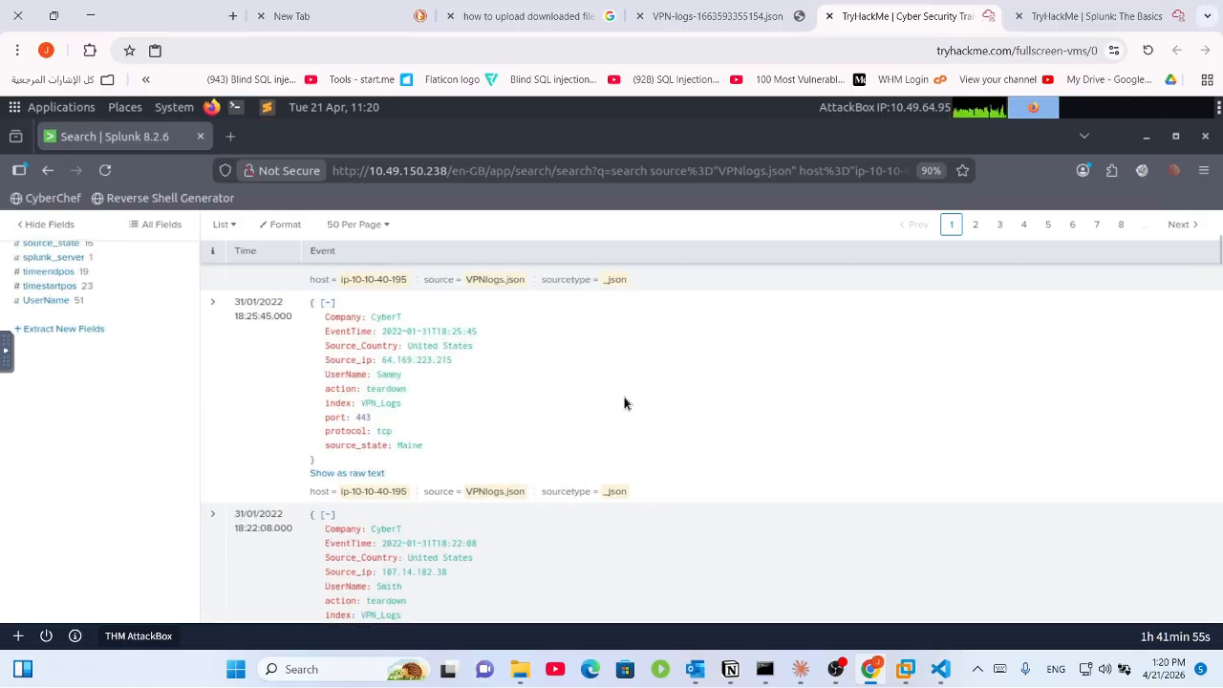
Step: Copy the third-ranked user name from the UserName field's top 10 values
scroll(624, 403, "down", 3)
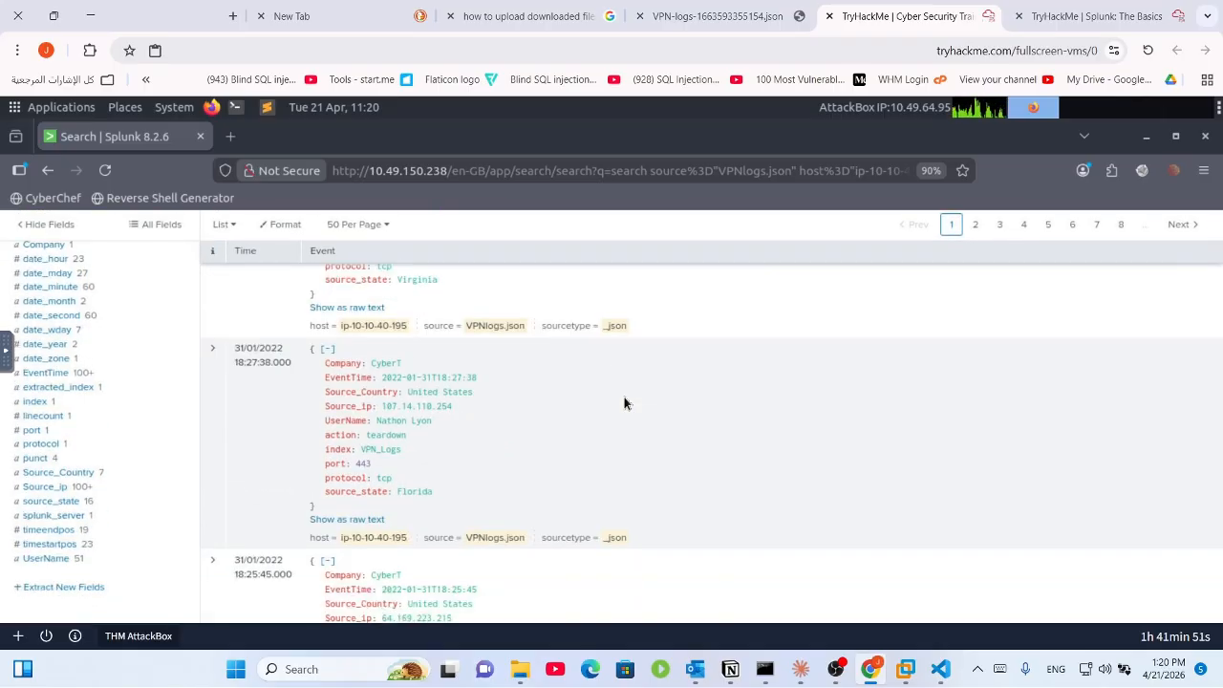
left_click(48, 560)
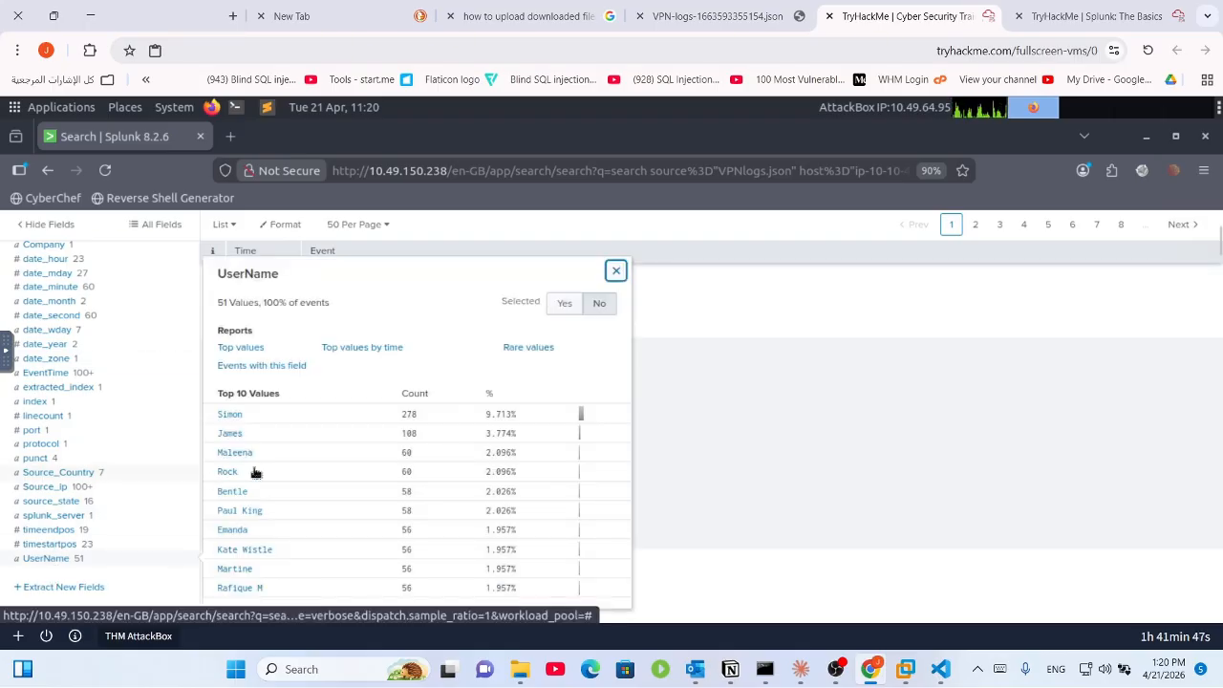
left_click_drag(254, 458, 223, 456)
right_click(223, 456)
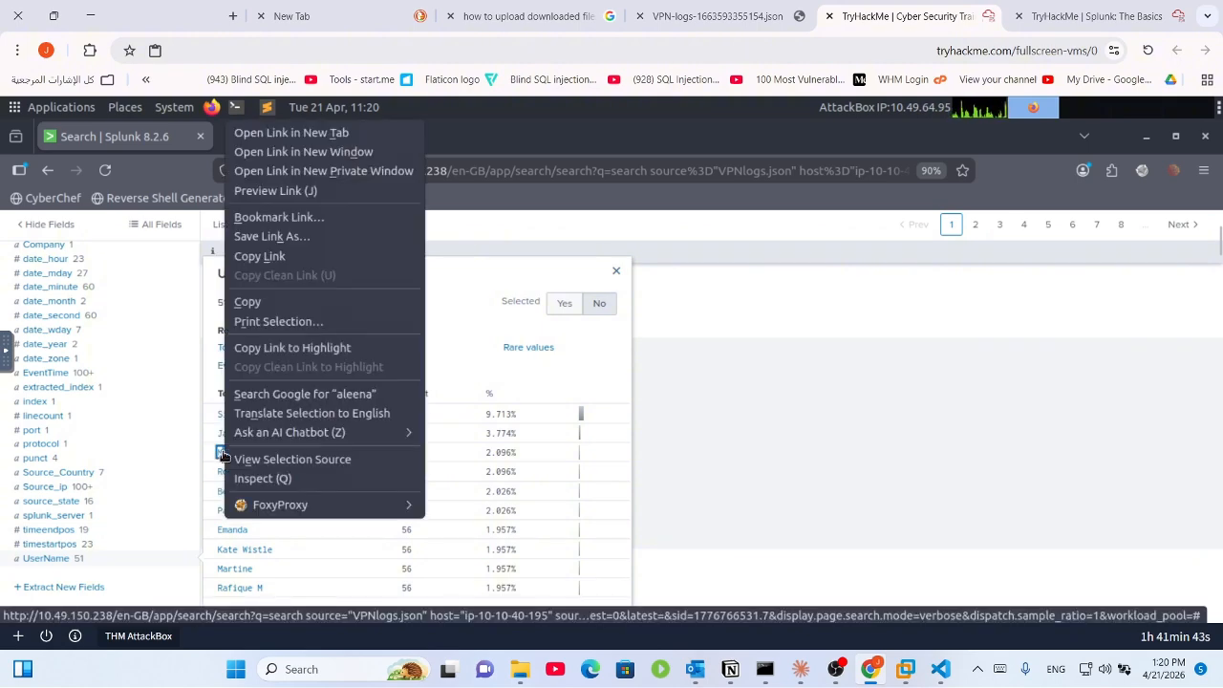
left_click(295, 304)
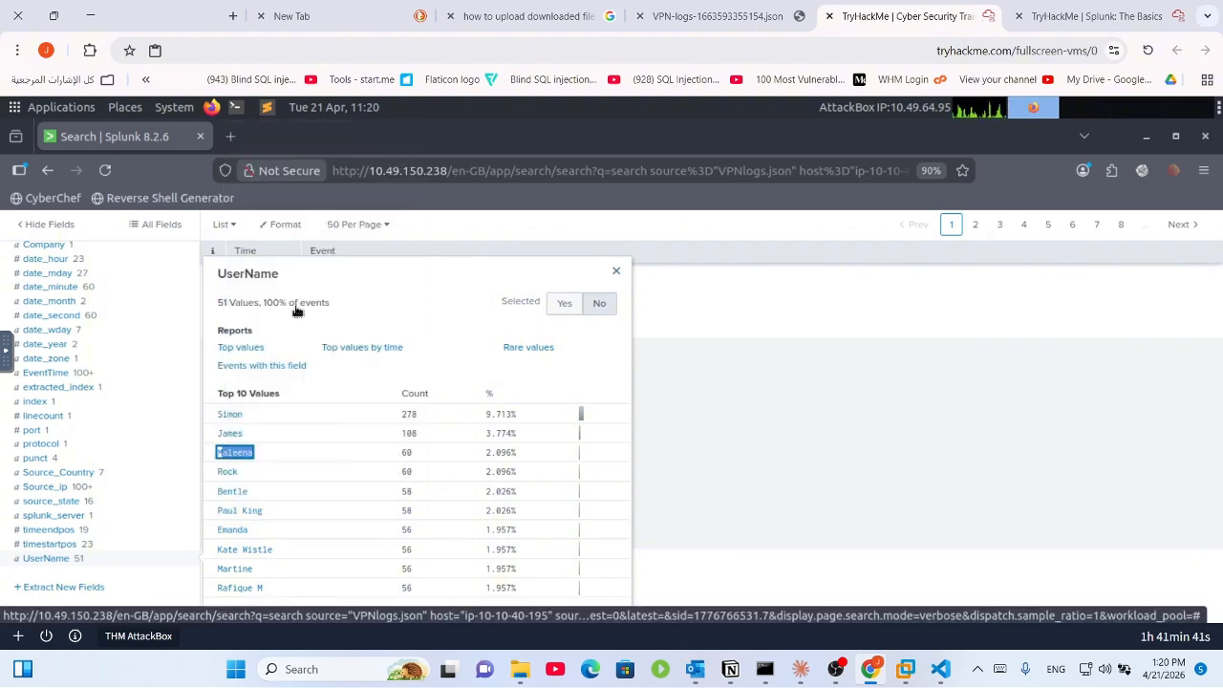
left_click(778, 392)
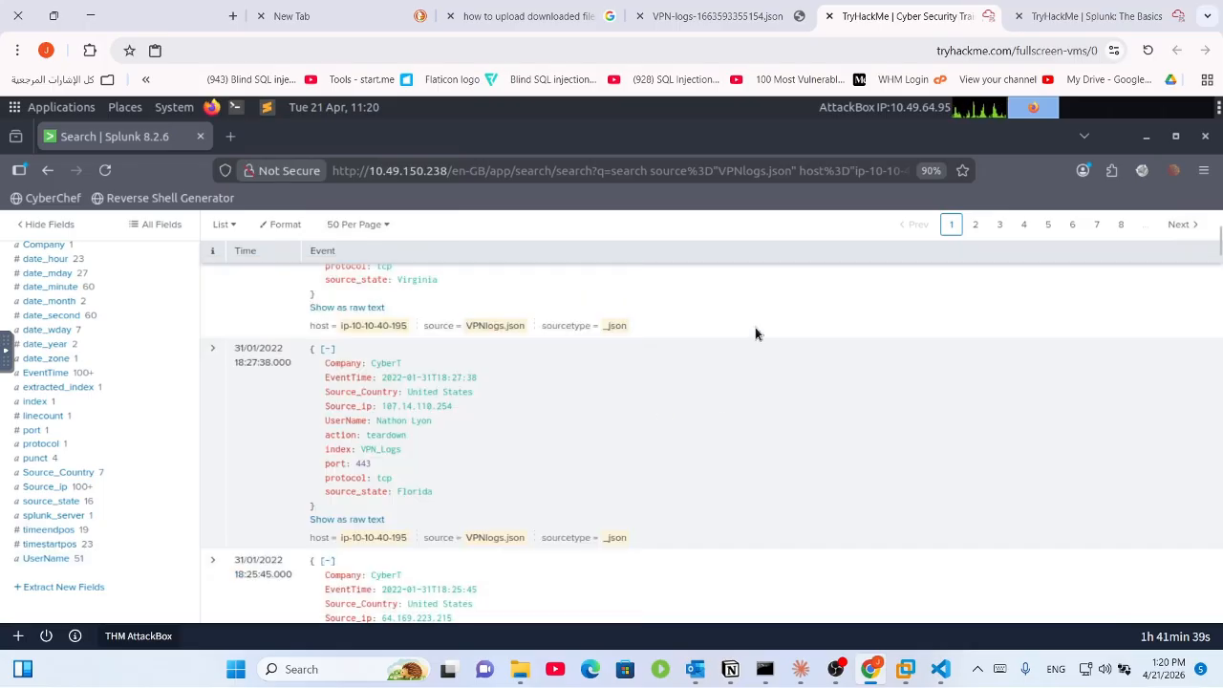
Step: Replace the partial UserName value in the search query with the full third-ranked user name in double quotes
scroll(755, 334, "up", 10)
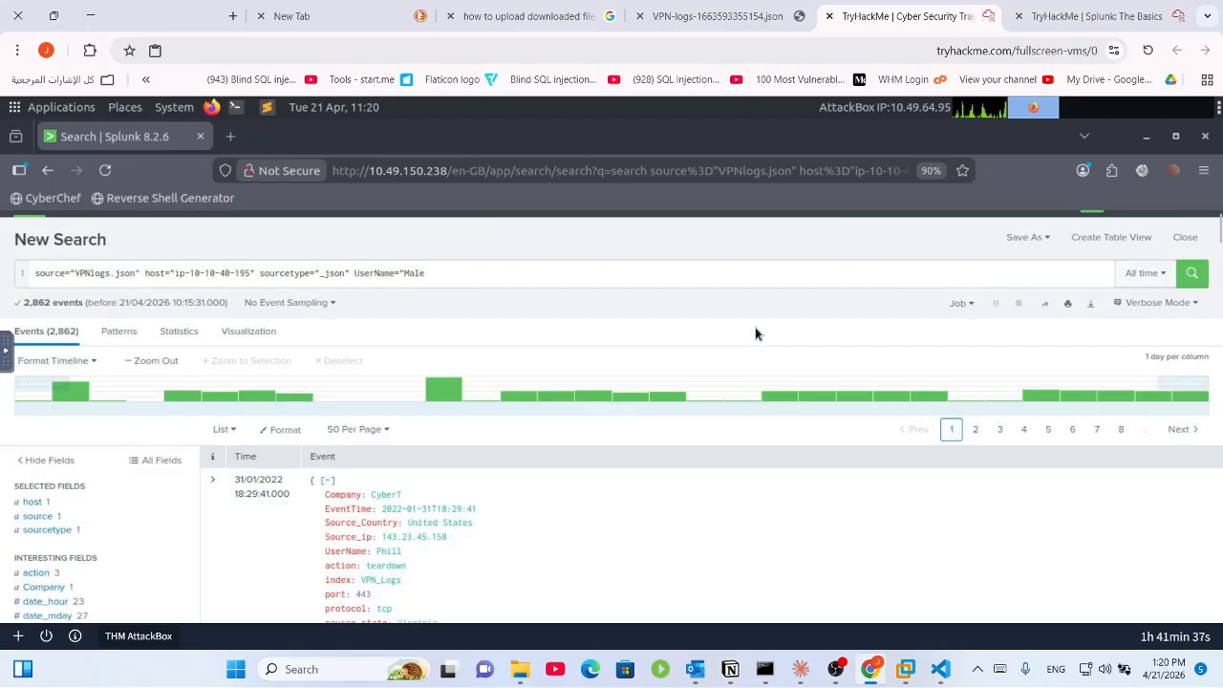
scroll(755, 330, "up", 2)
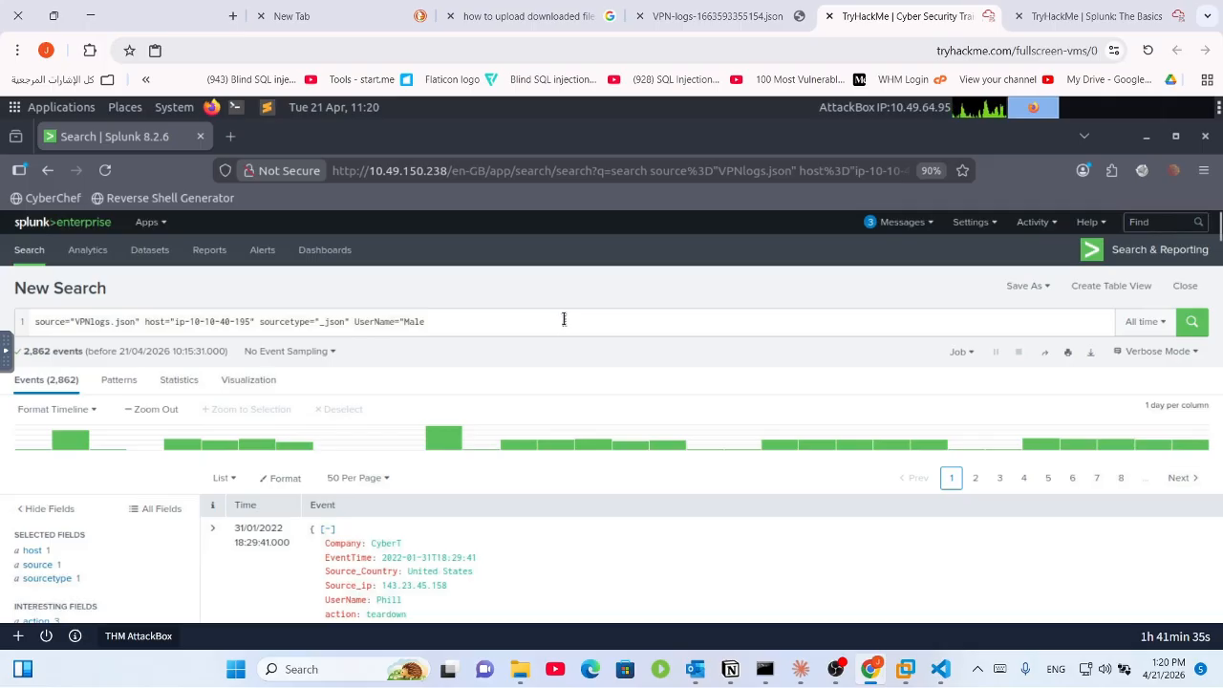
left_click(562, 319)
left_click_drag(426, 321, 402, 319)
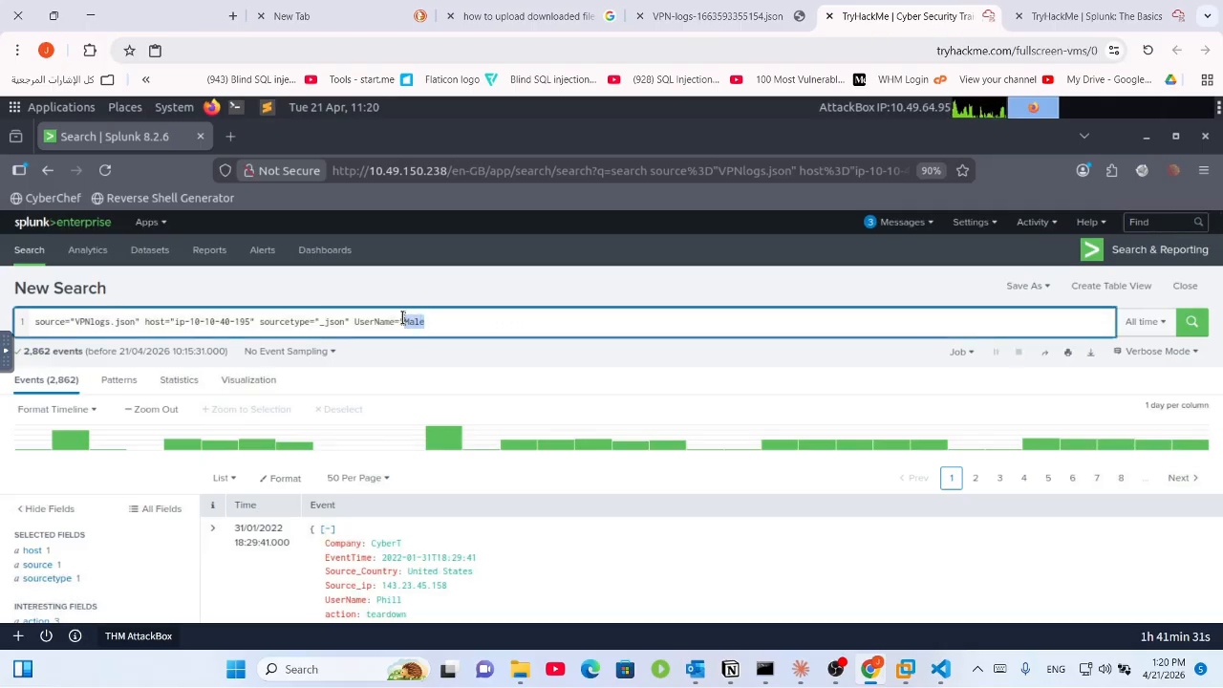
type("Maleena")
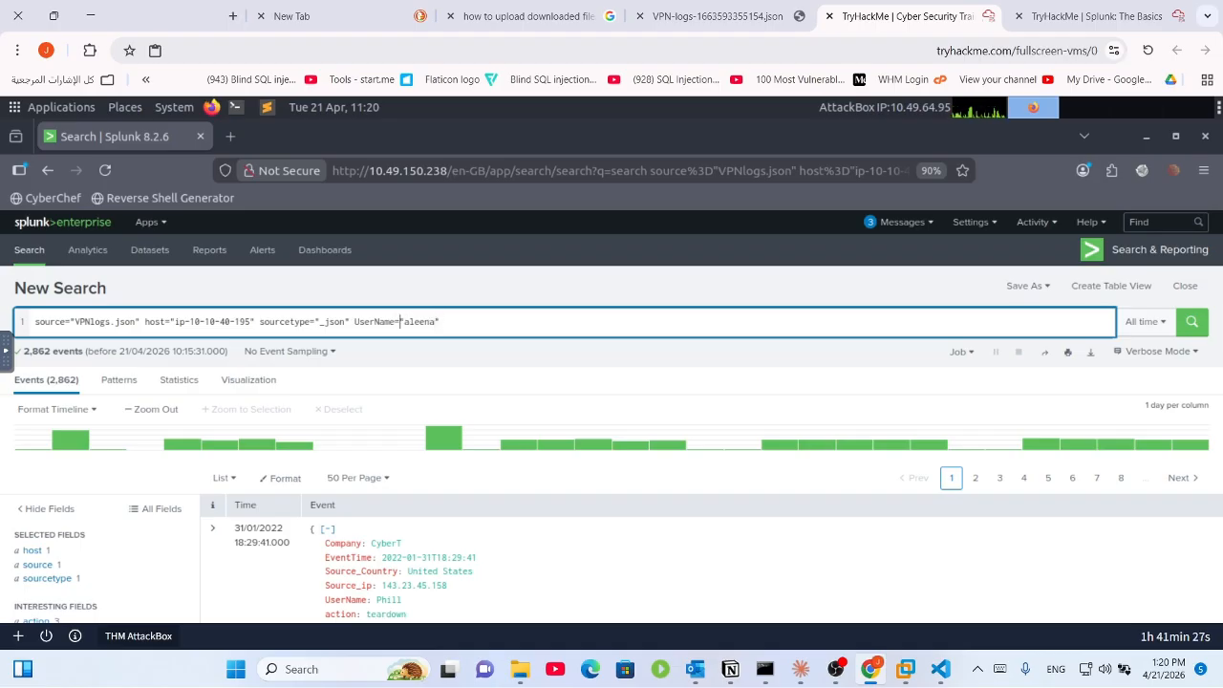
type("M")
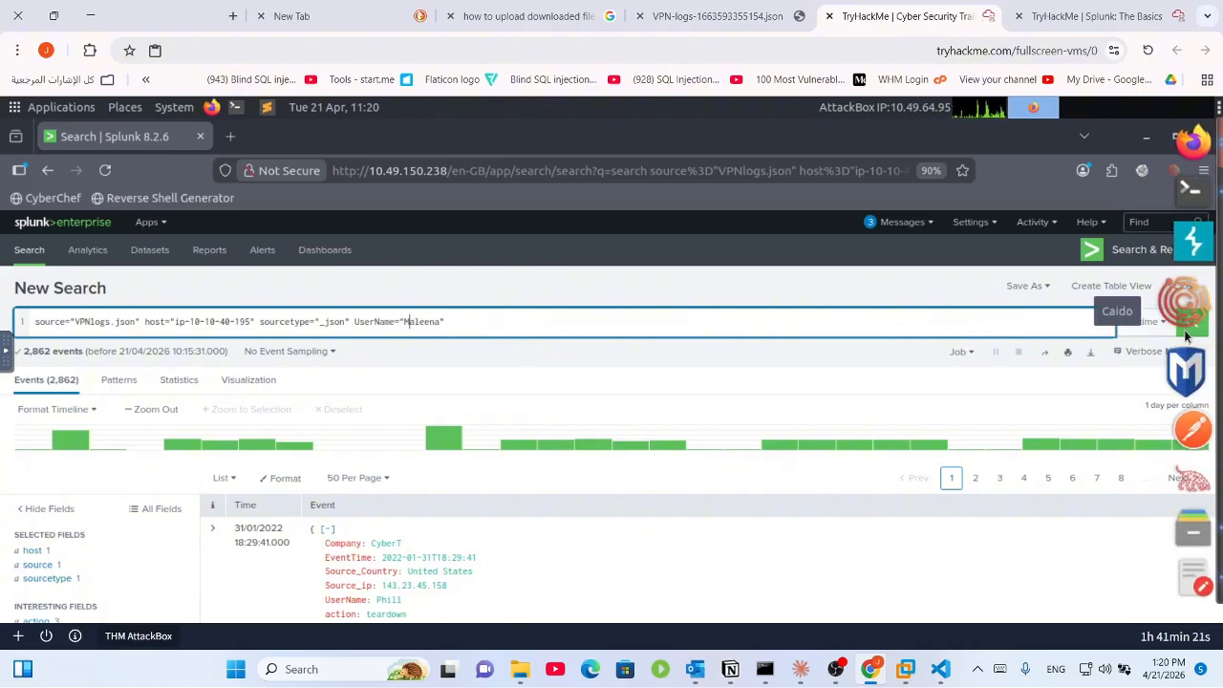
Step: Run the VPNlogs.json search with the UserName filter over all time and check the listed events
mouse_move(1181, 333)
left_mouse_down()
mouse_move(1106, 331)
mouse_move(1194, 332)
mouse_move(1214, 346)
mouse_move(1193, 350)
left_mouse_up()
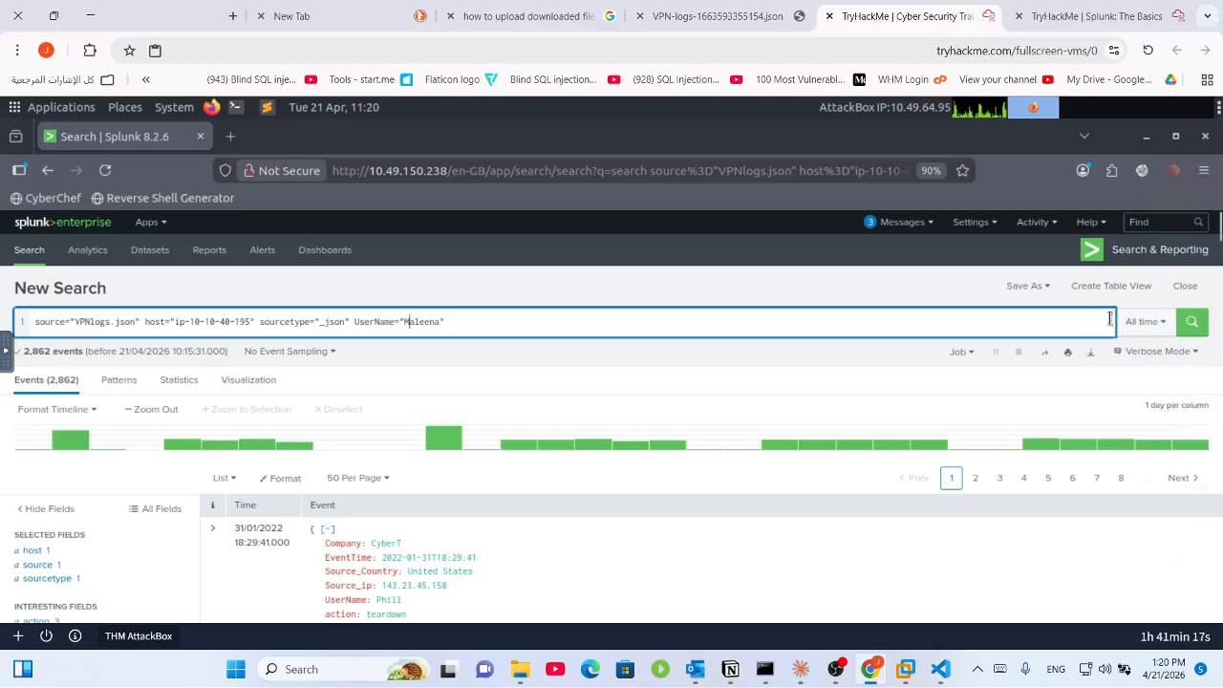
left_click(1191, 323)
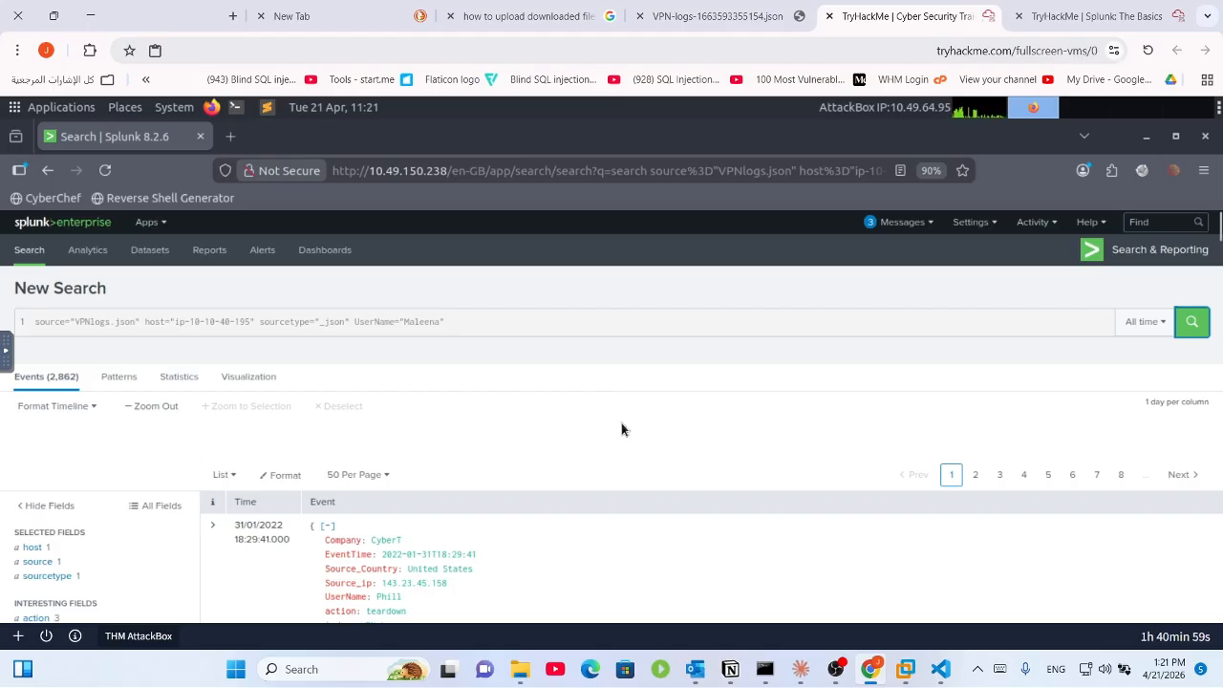
scroll(621, 425, "down", 1)
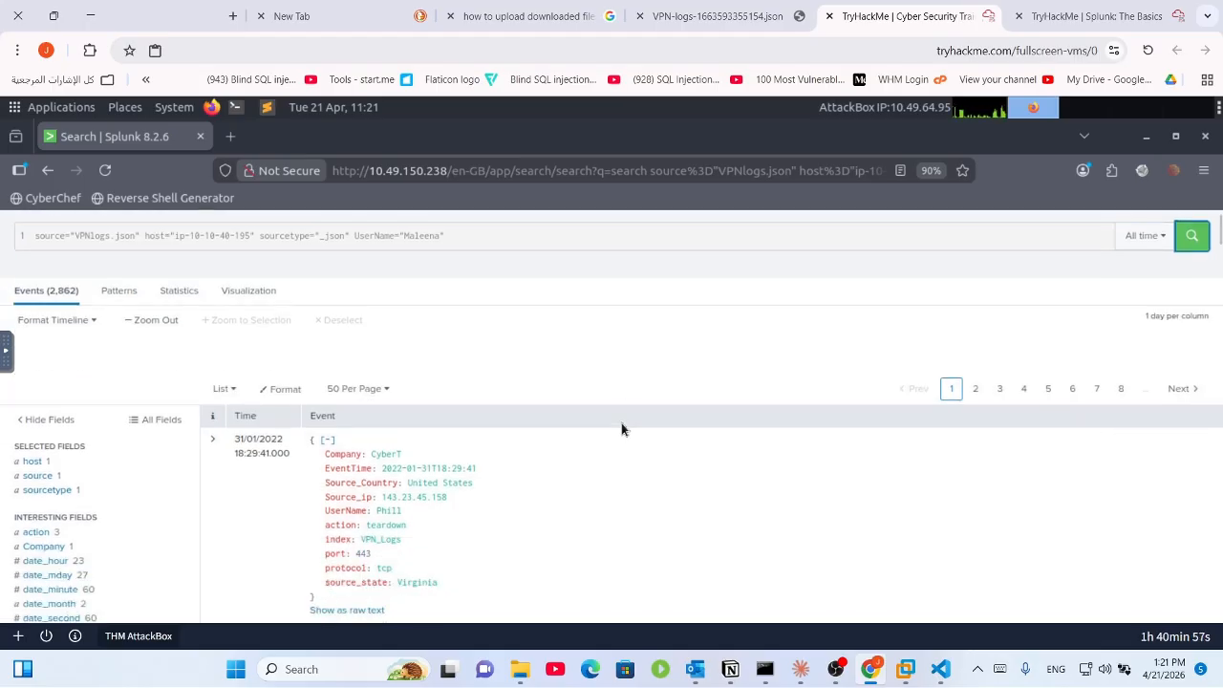
scroll(621, 429, "down", 1)
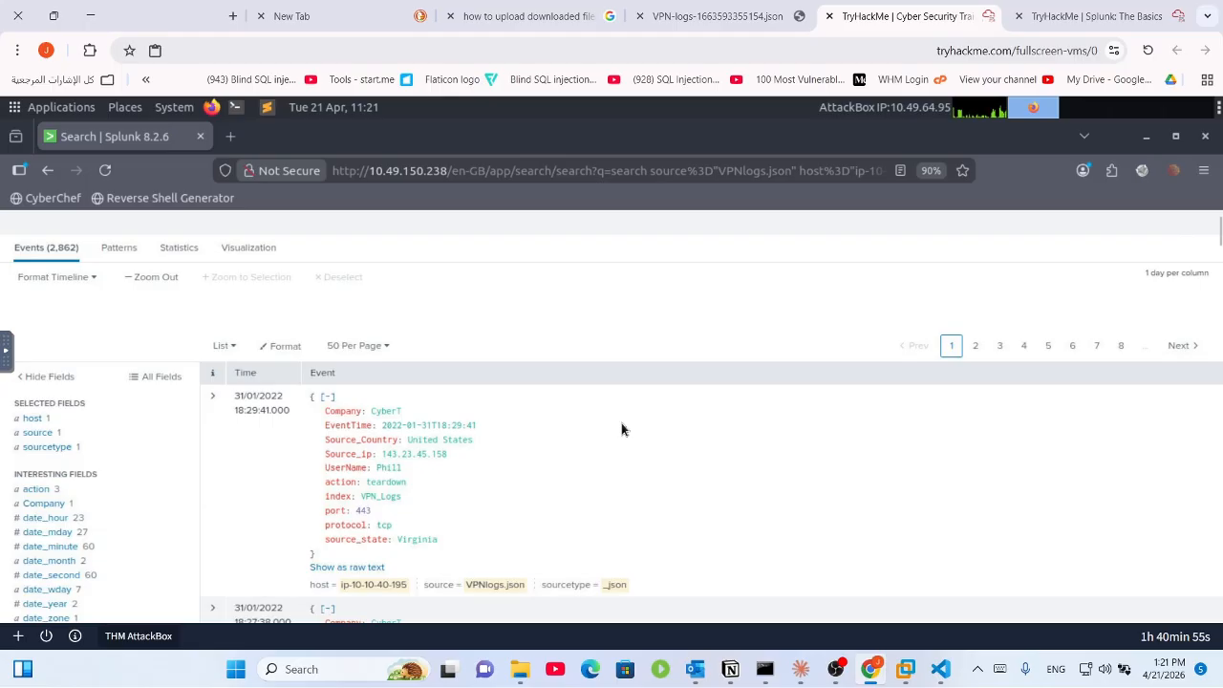
scroll(616, 420, "up", 1)
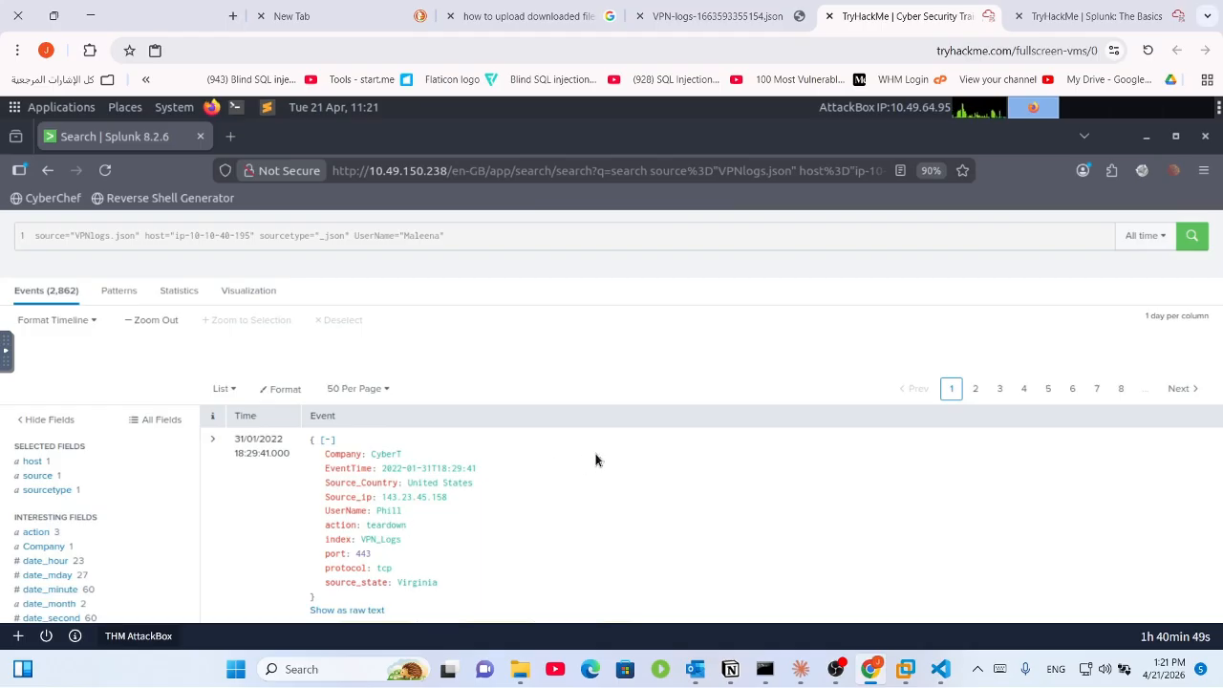
Step: Try to run the filtered search again and select the UserName value in the query
left_click(661, 237)
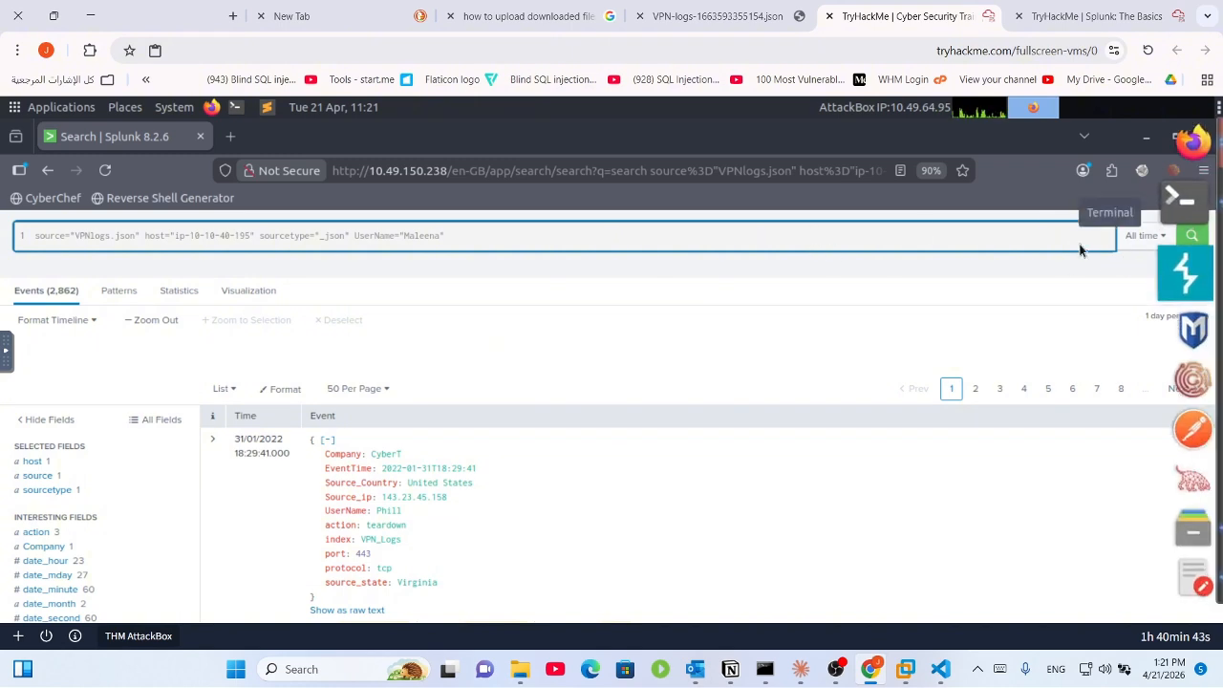
left_click(1190, 244)
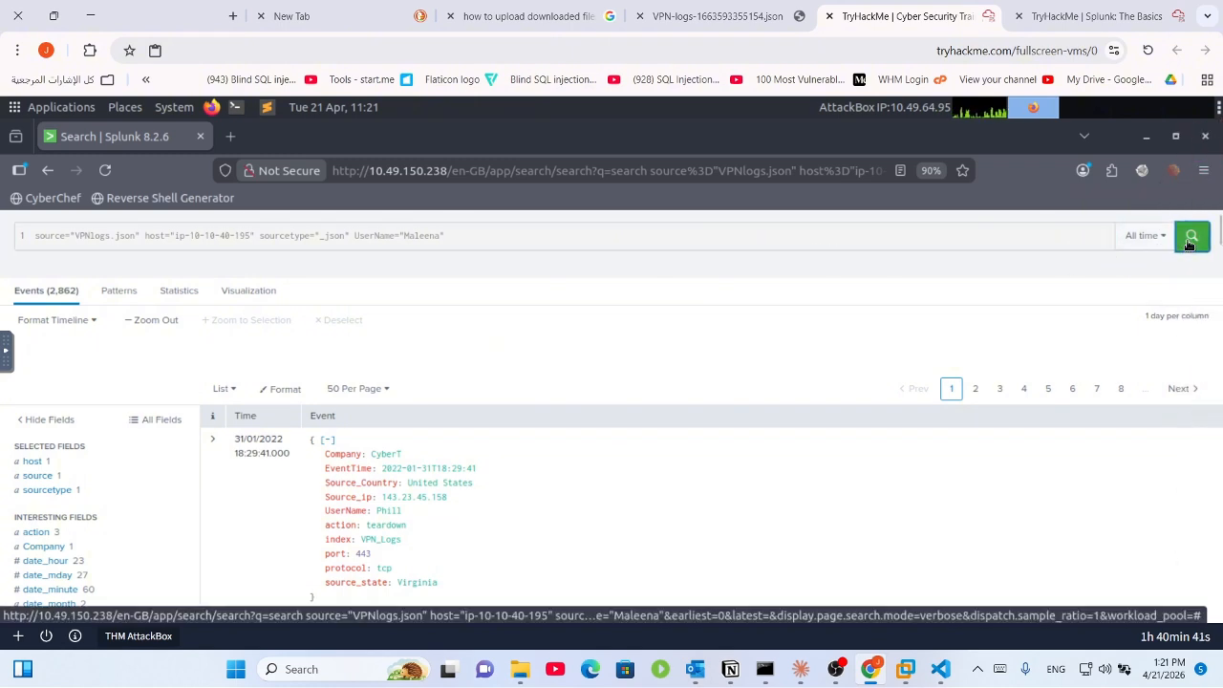
left_click(429, 242)
double_click(423, 239)
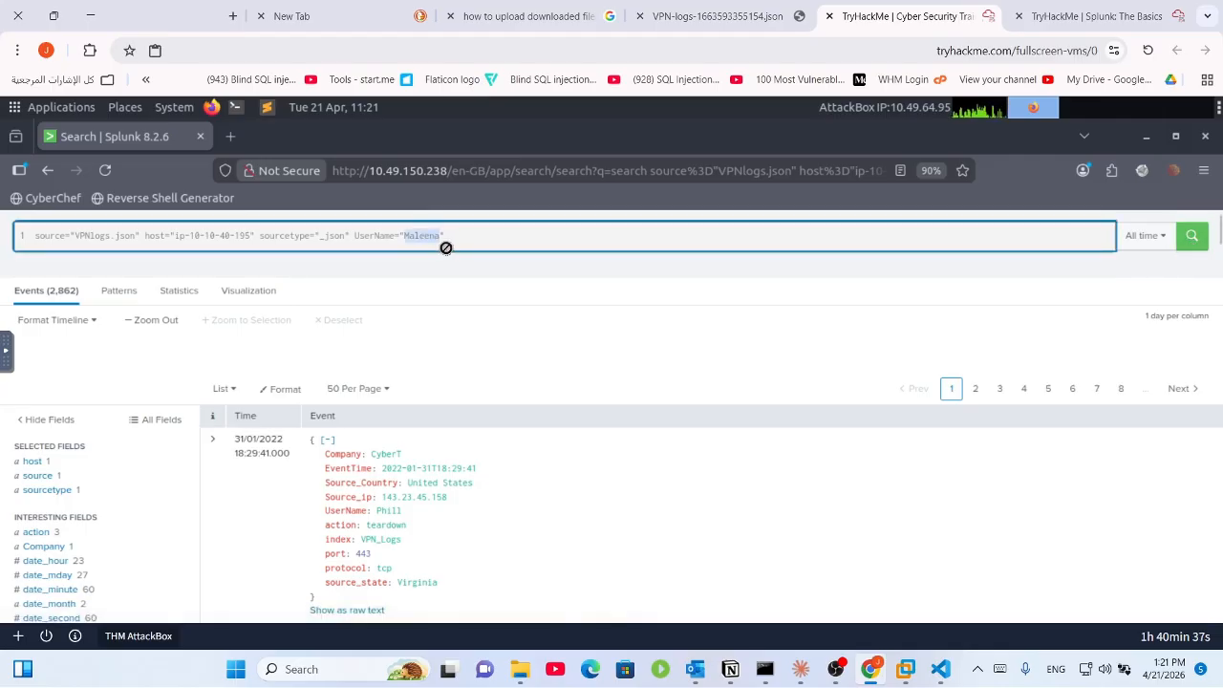
left_click(386, 295)
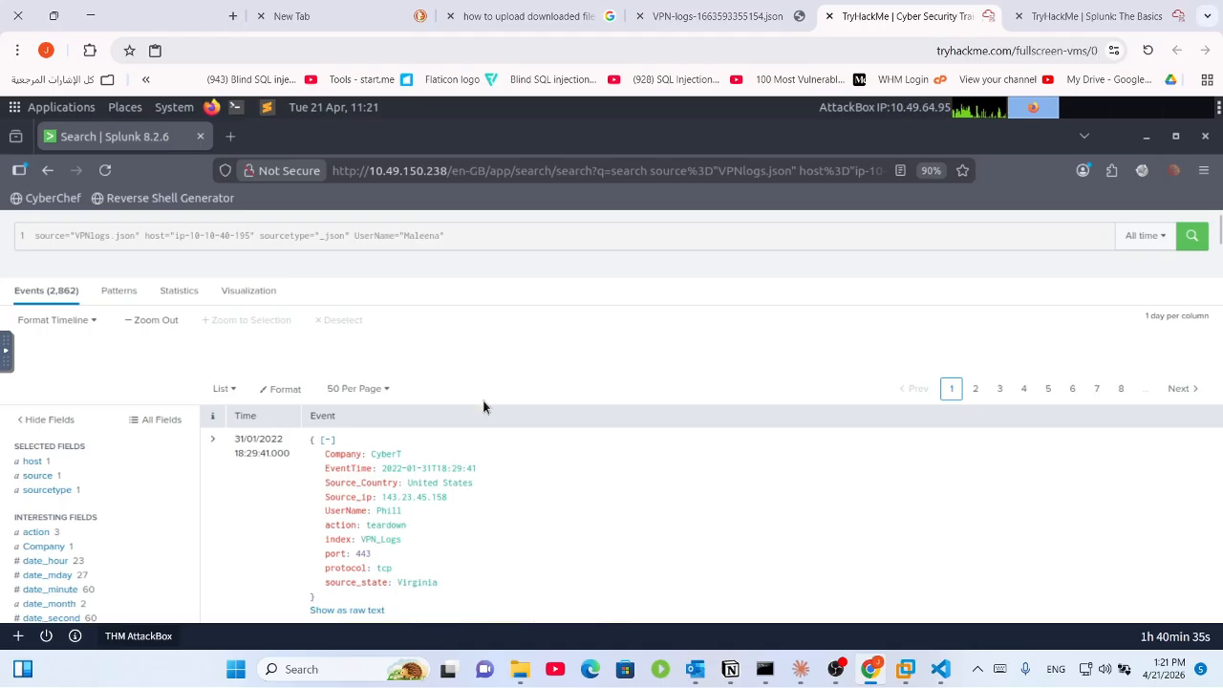
Step: Look through the listed events to check whether their UserName entries match the filter
scroll(484, 407, "down", 1)
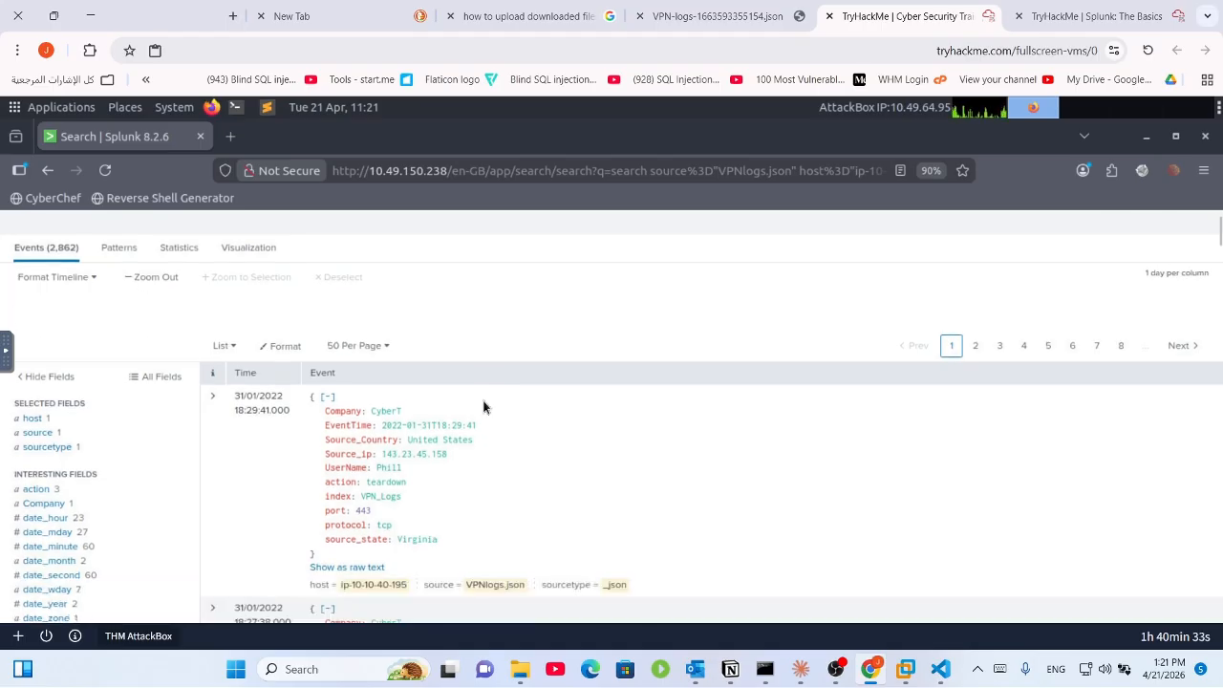
scroll(336, 505, "down", 2)
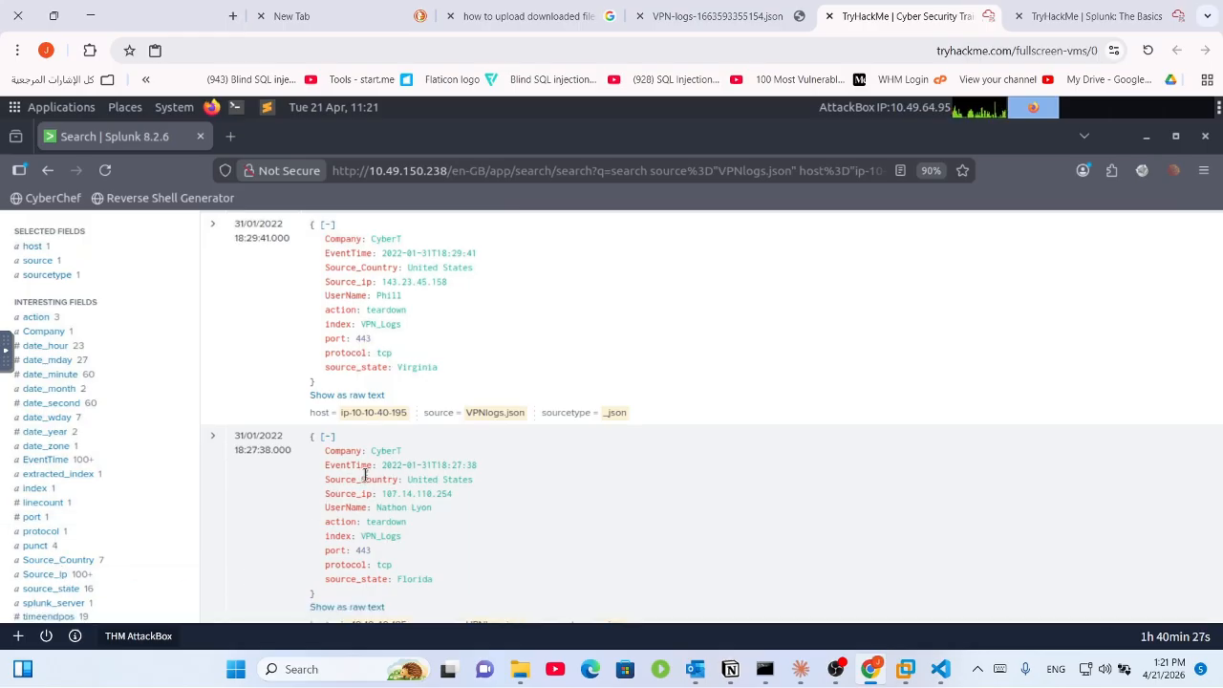
scroll(365, 475, "down", 3)
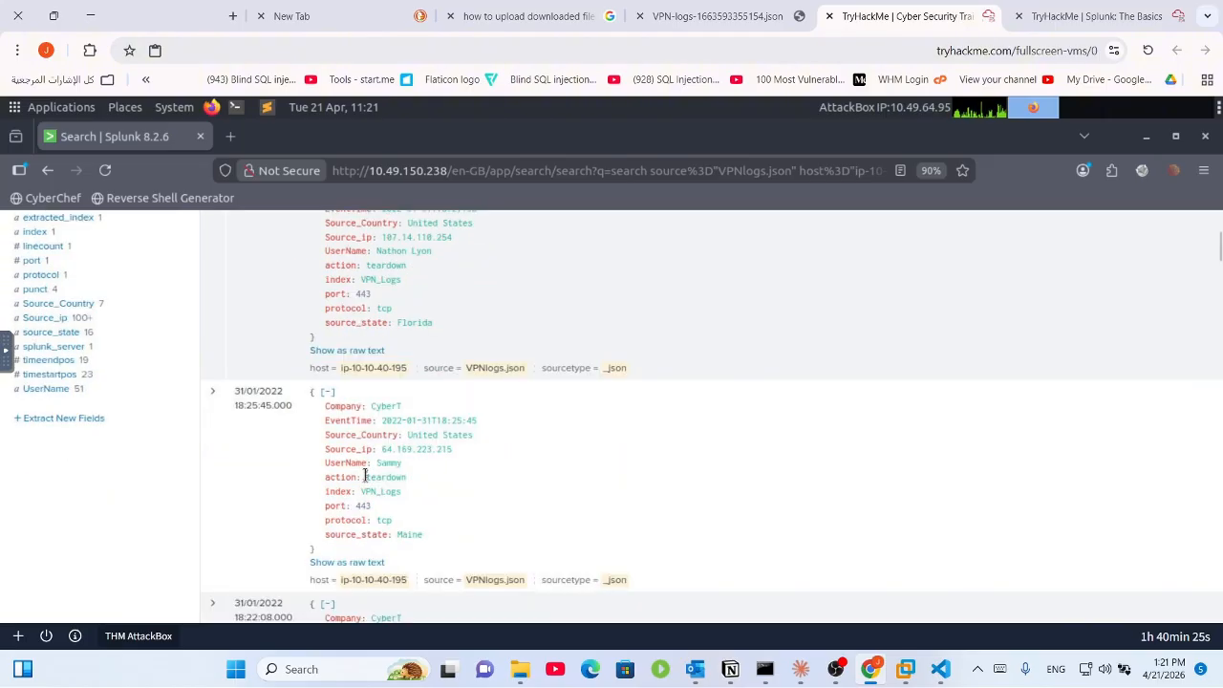
scroll(366, 475, "up", 1)
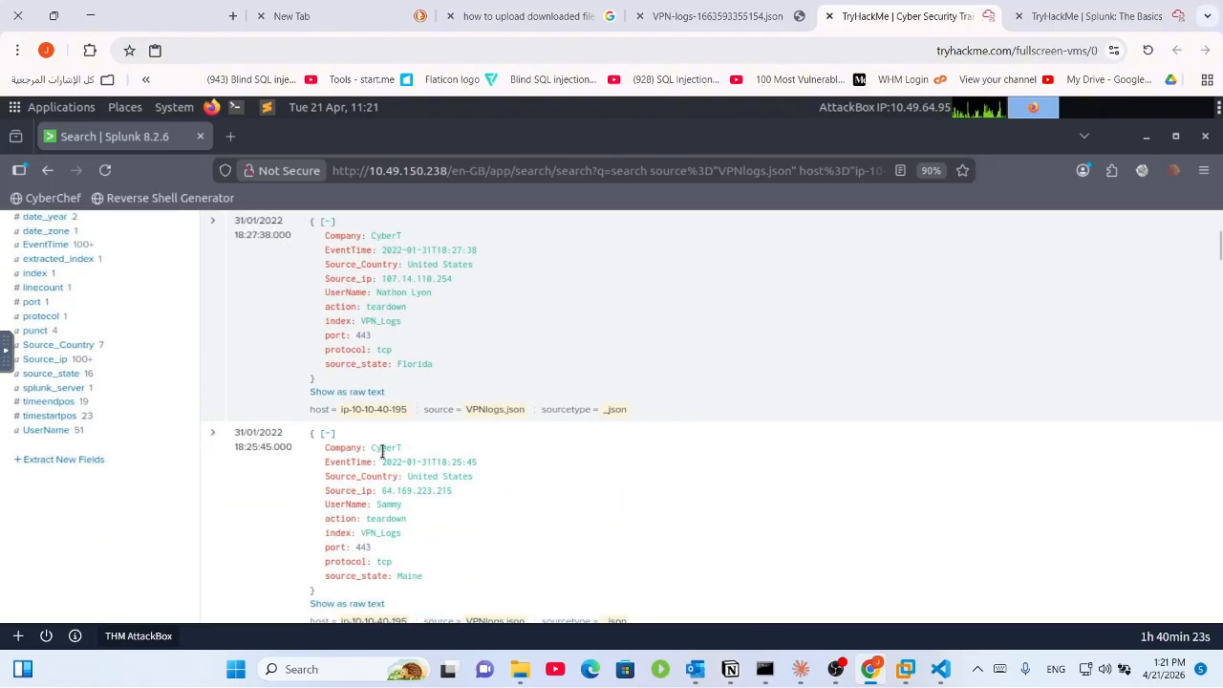
right_click(377, 350)
double_click(377, 351)
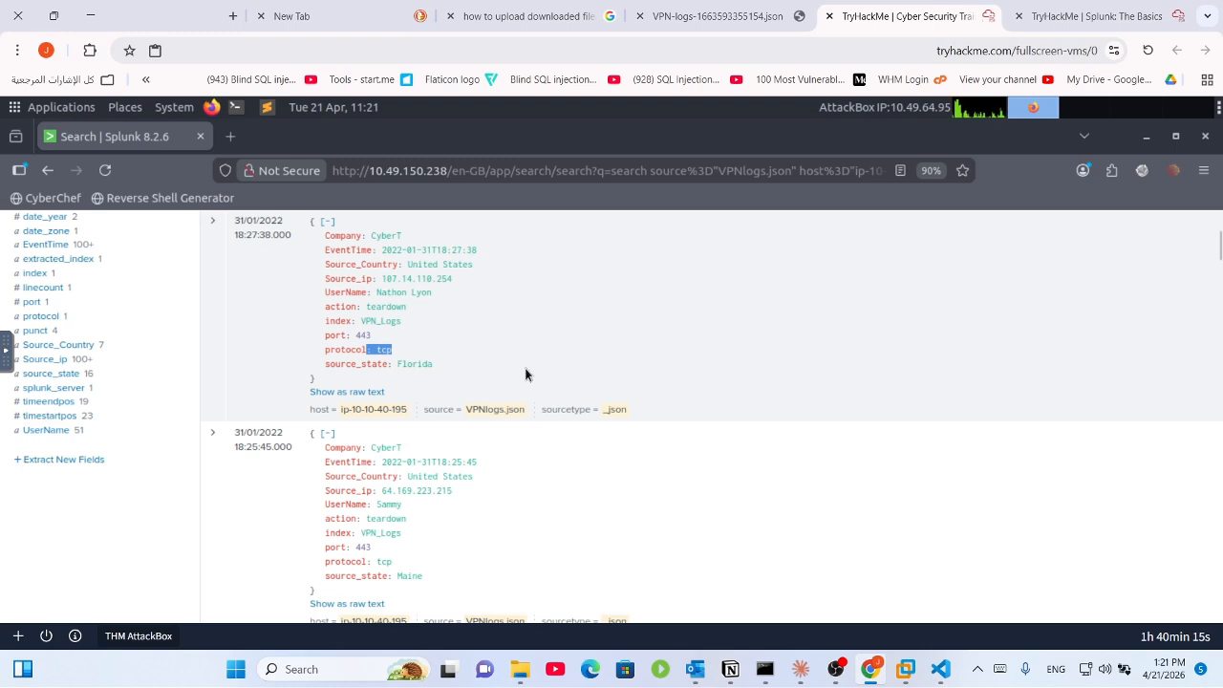
scroll(524, 375, "down", 10)
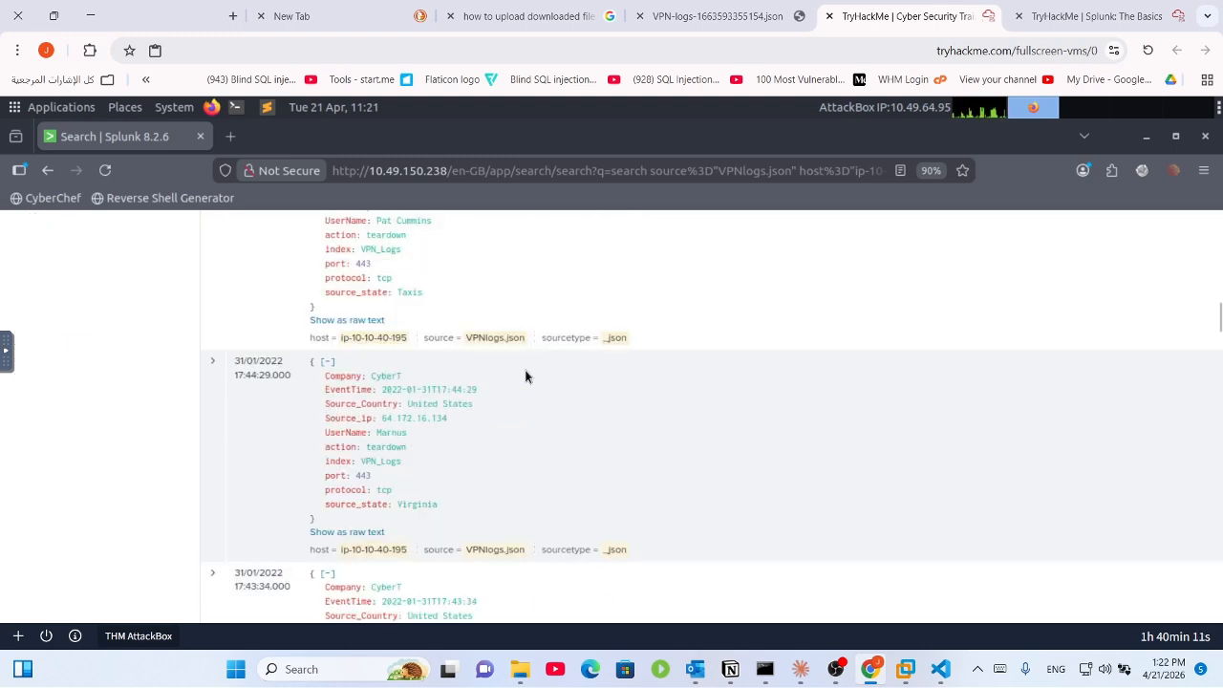
left_click_drag(525, 374, 540, 350)
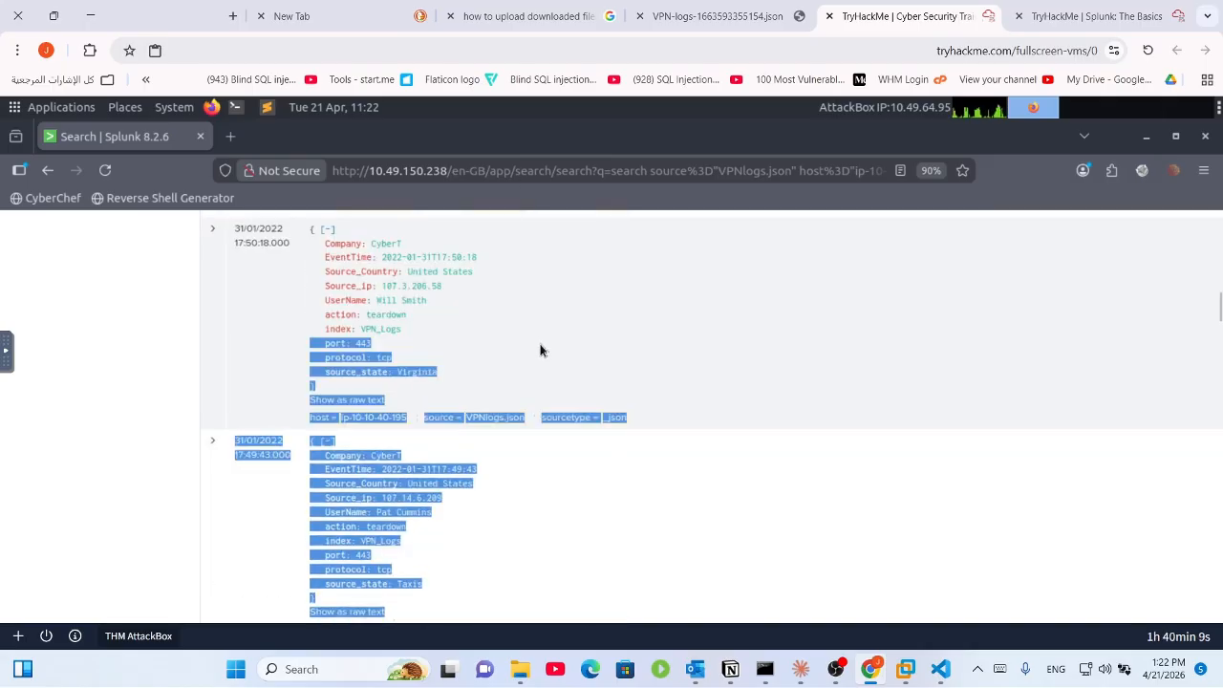
scroll(540, 350, "up", 5)
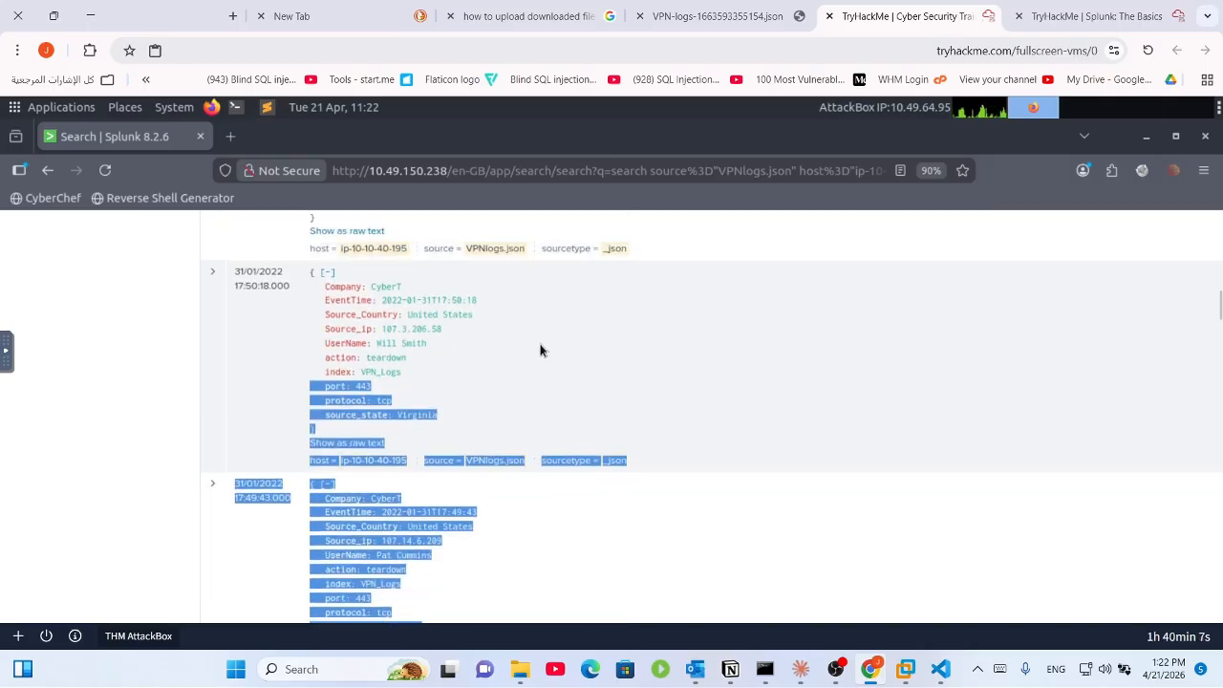
scroll(540, 349, "up", 15)
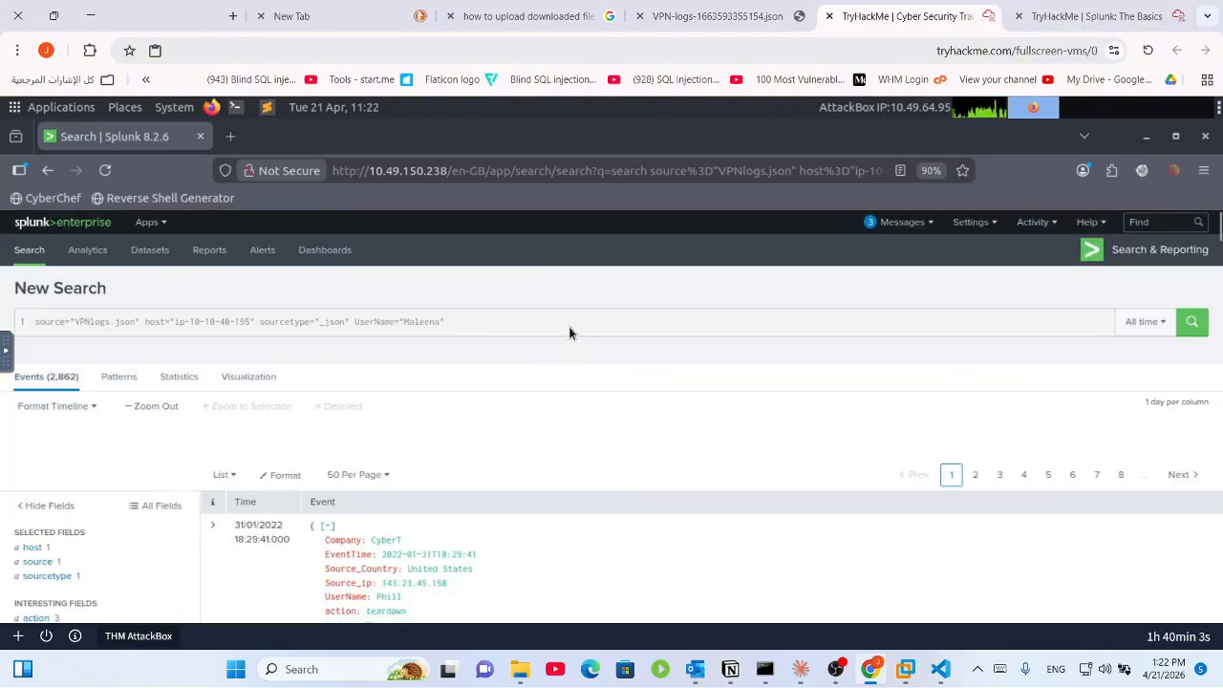
Step: Resubmit the UserName-filtered search and reload the Splunk search page
left_click(572, 323)
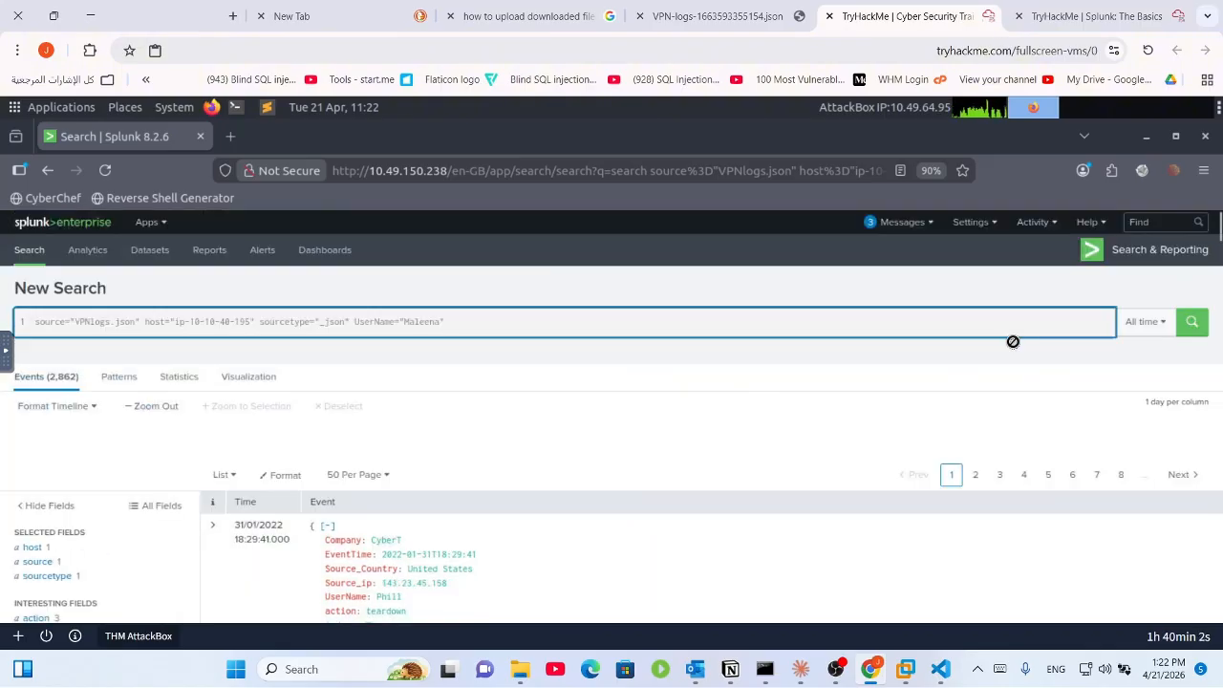
left_click(1193, 329)
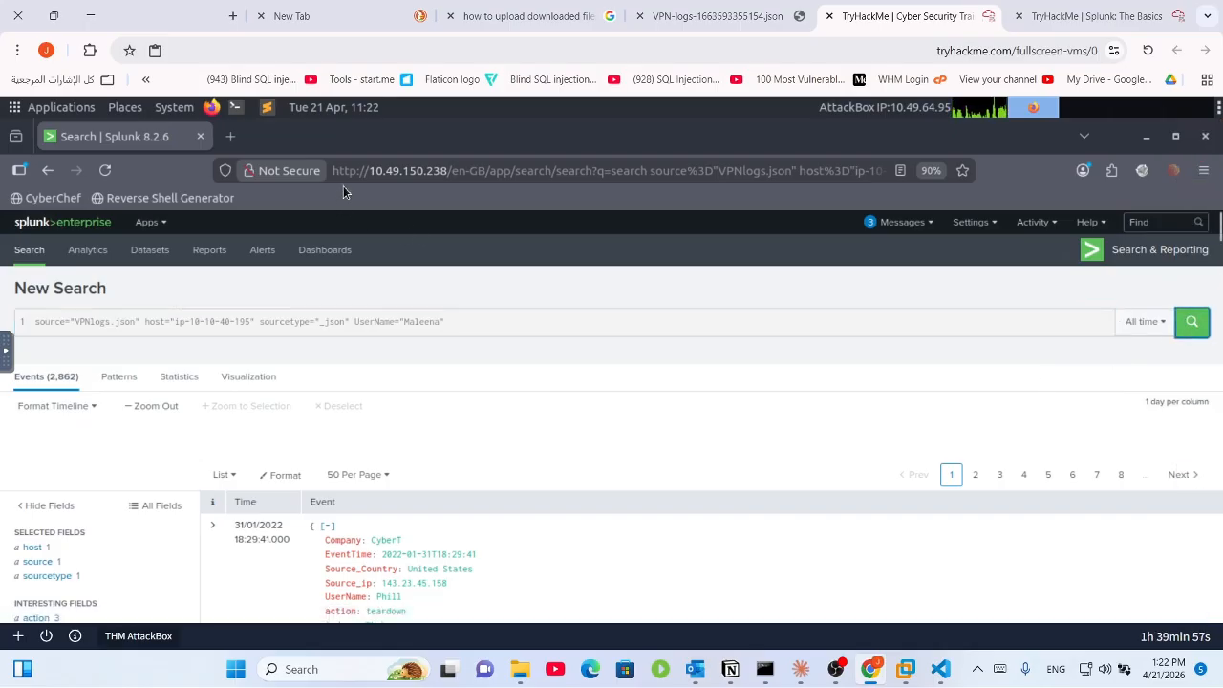
left_click(442, 167)
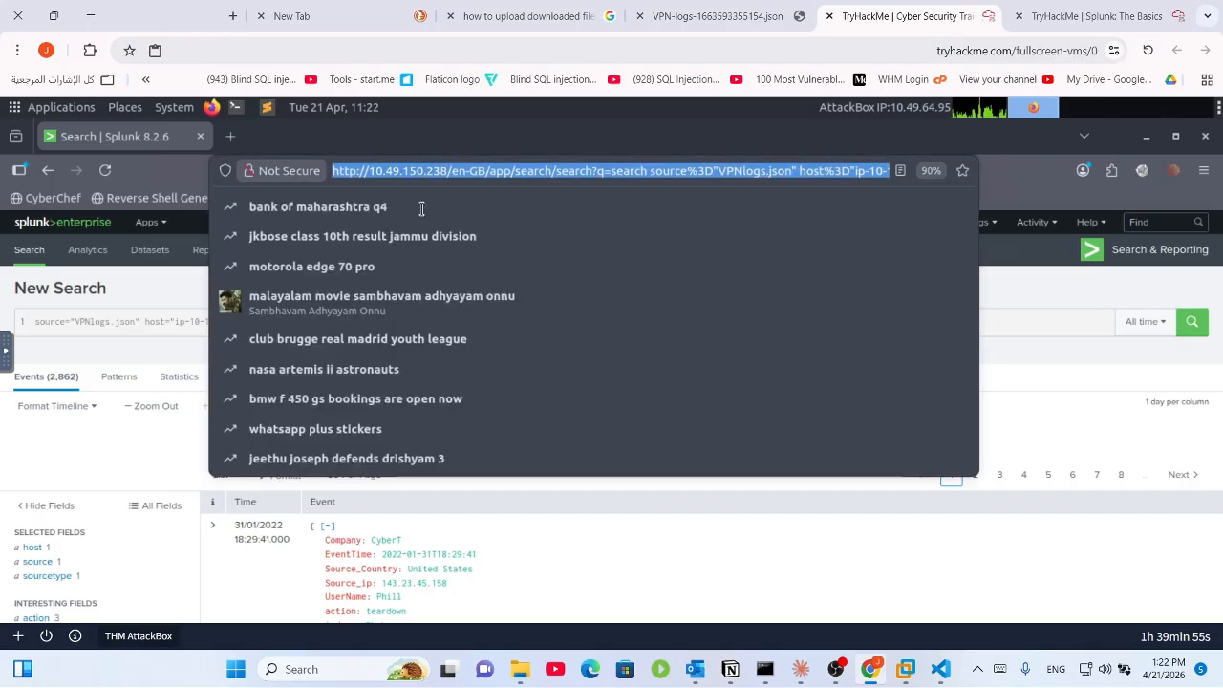
left_click(186, 335)
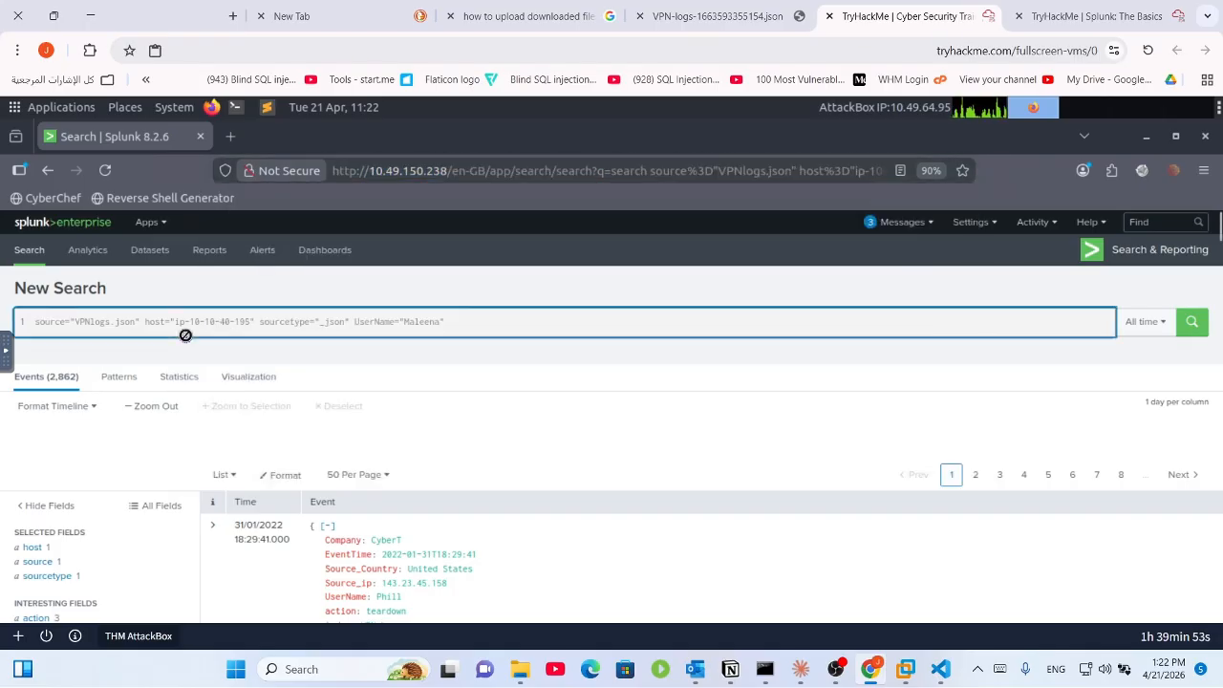
triple_click(418, 323)
left_click(417, 323)
double_click(431, 323)
left_click(422, 319)
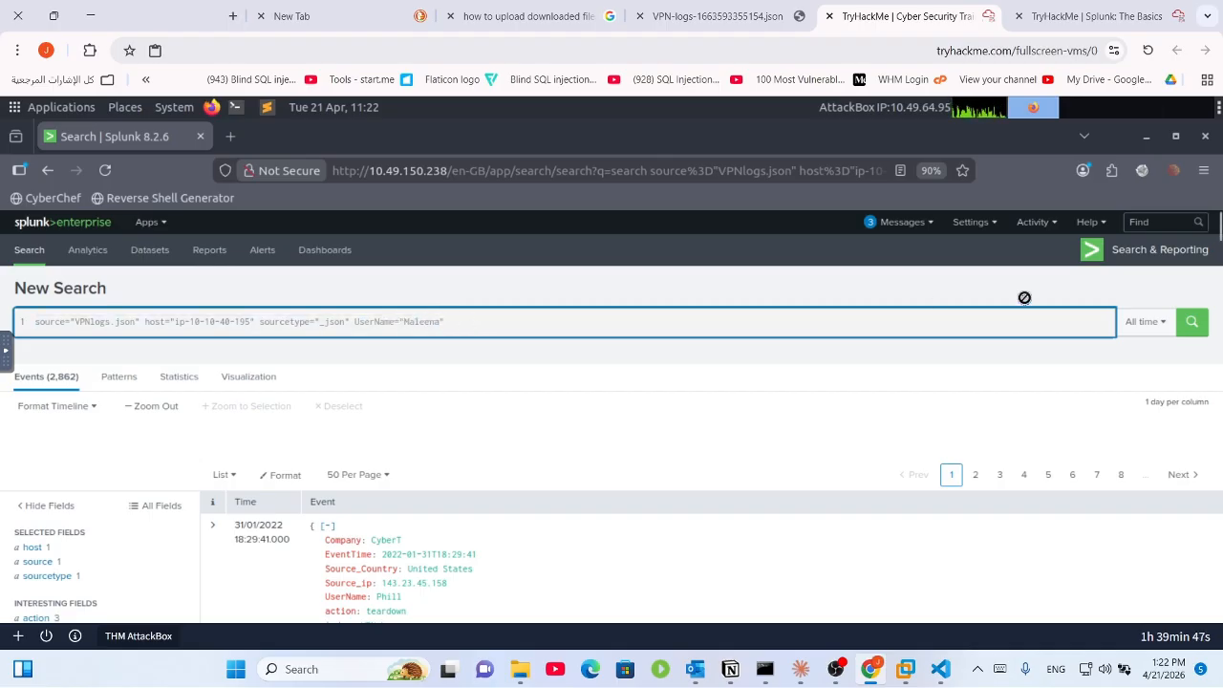
left_click(1195, 321)
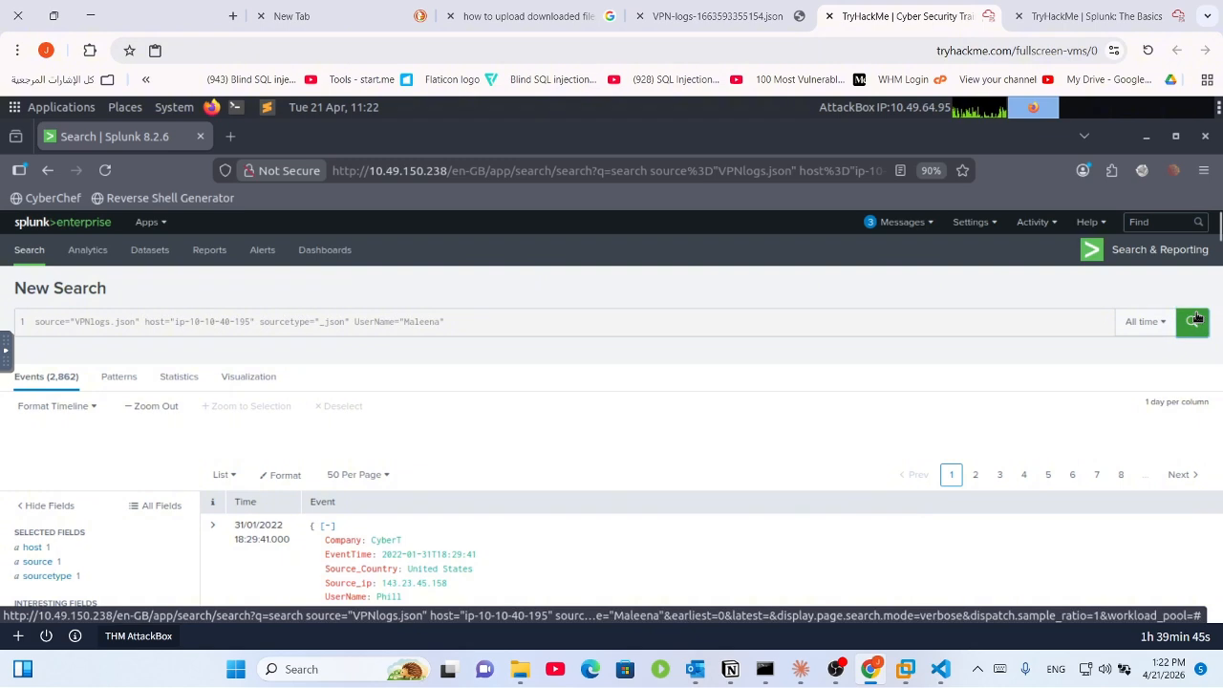
left_click(108, 172)
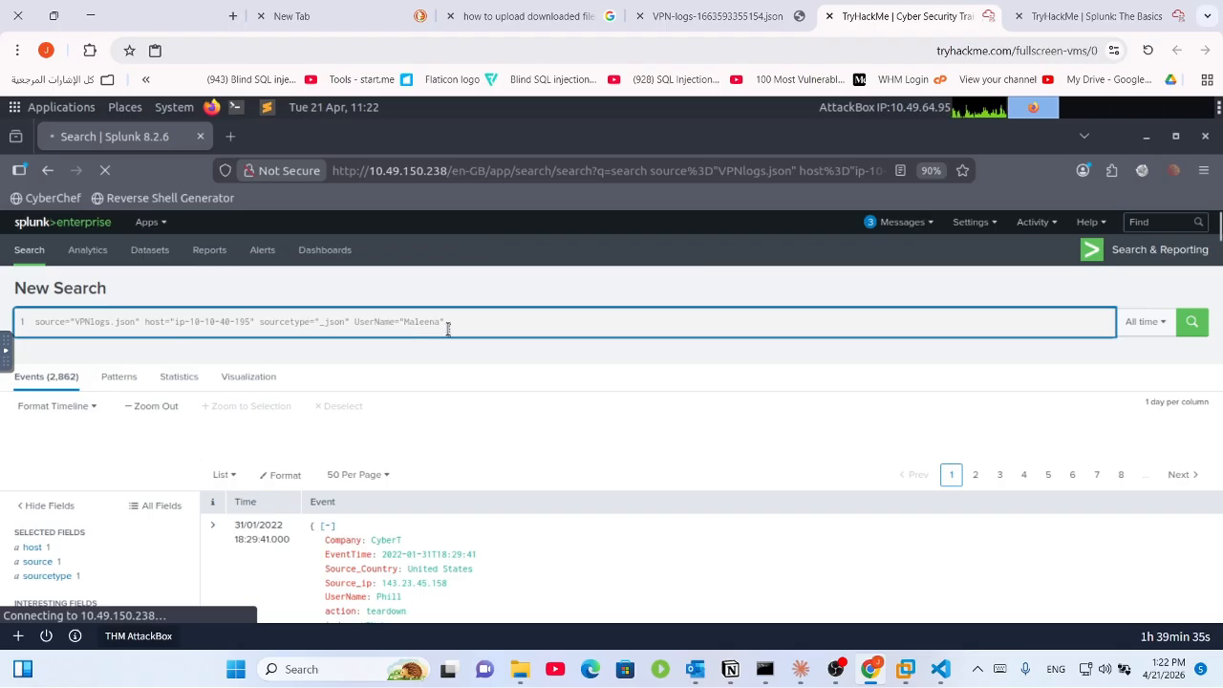
left_click_drag(355, 322, 1221, 227)
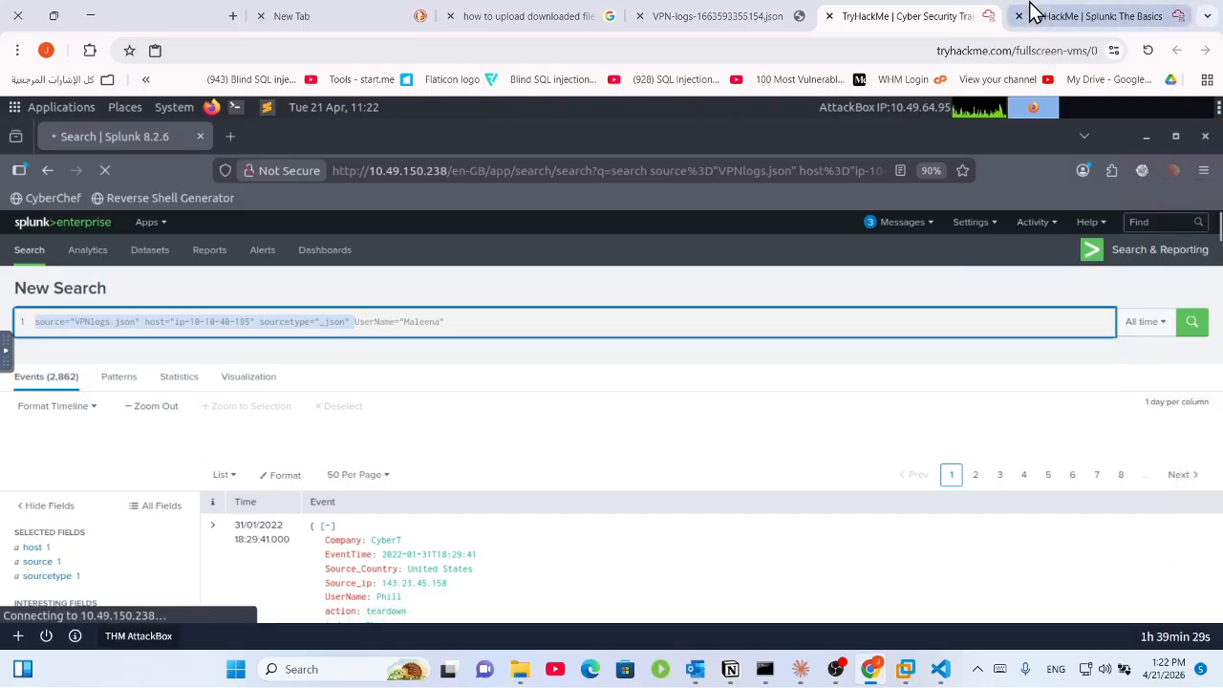
Step: Switch to the TryHackMe Splunk: The Basics room and review the VPN log questions and their answers
left_click(1032, 13)
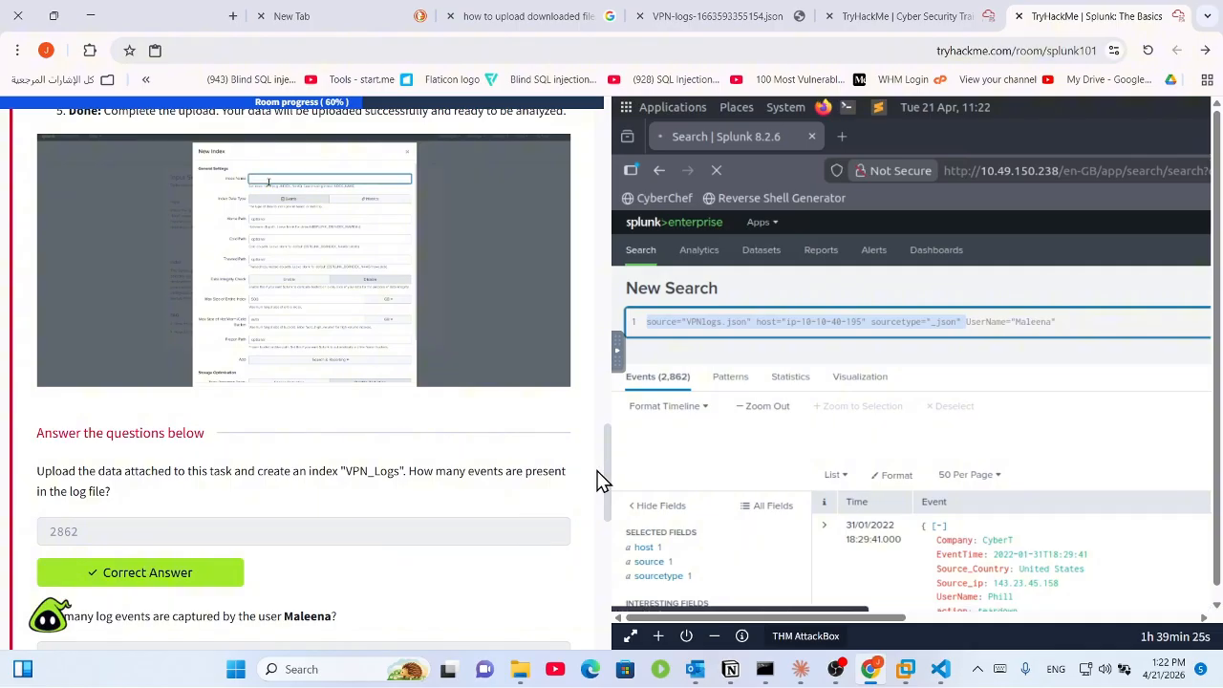
scroll(601, 495, "down", 3)
scroll(429, 494, "up", 2)
scroll(464, 532, "down", 2)
scroll(626, 508, "down", 1)
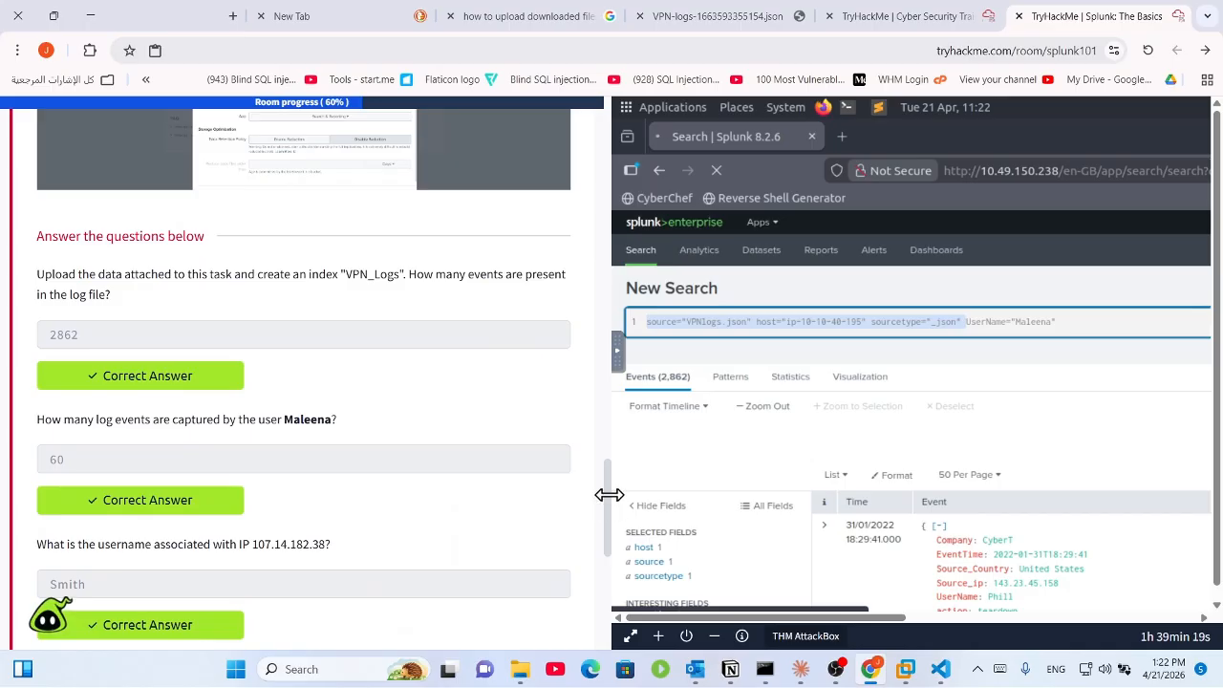
scroll(612, 497, "up", 2)
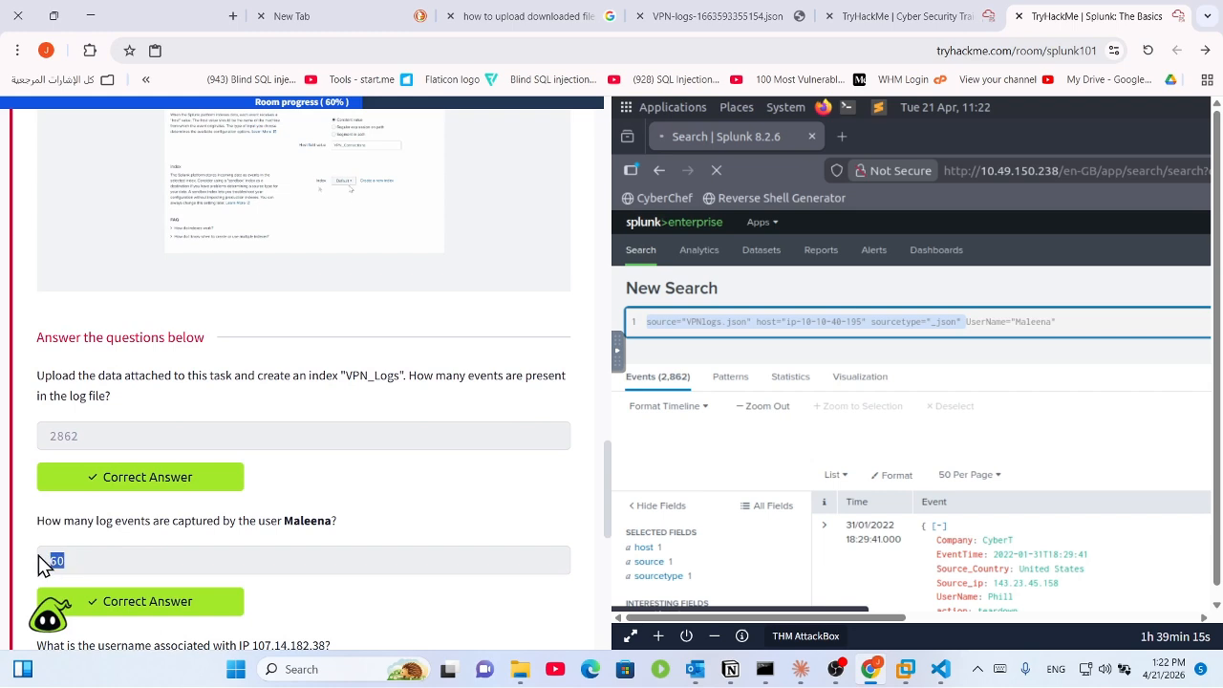
Step: Look through the VPN log events in the AttackBox view beside the room questions
left_click(740, 557)
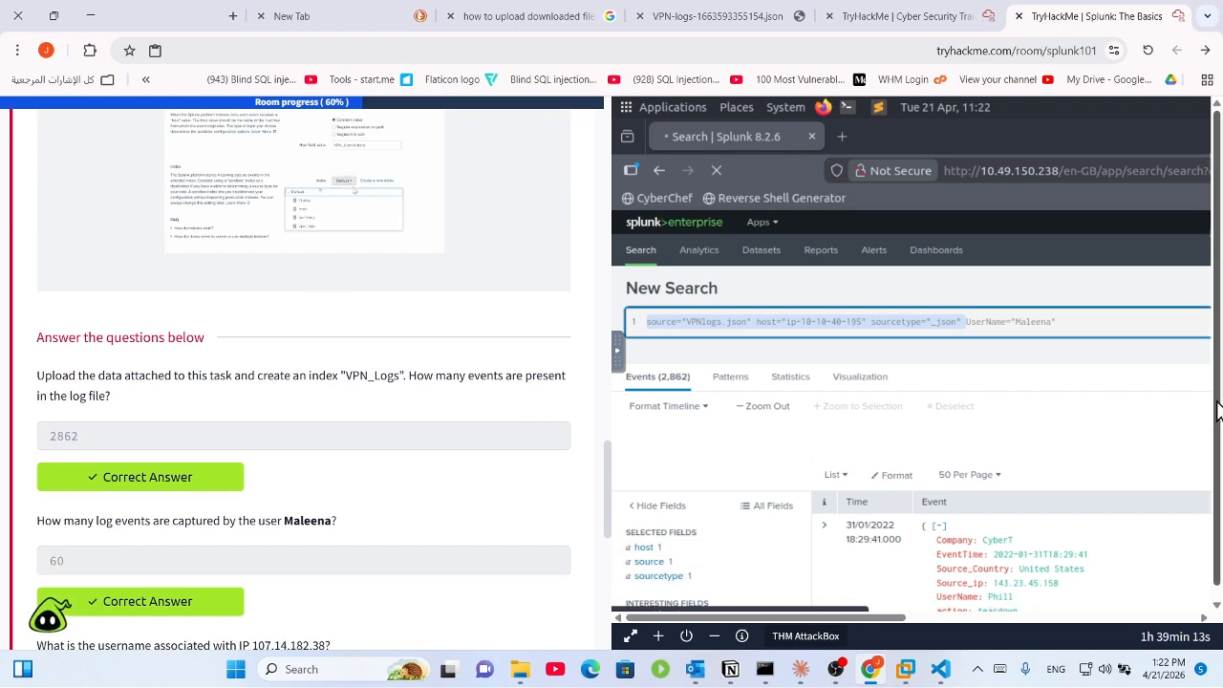
left_click(1095, 463)
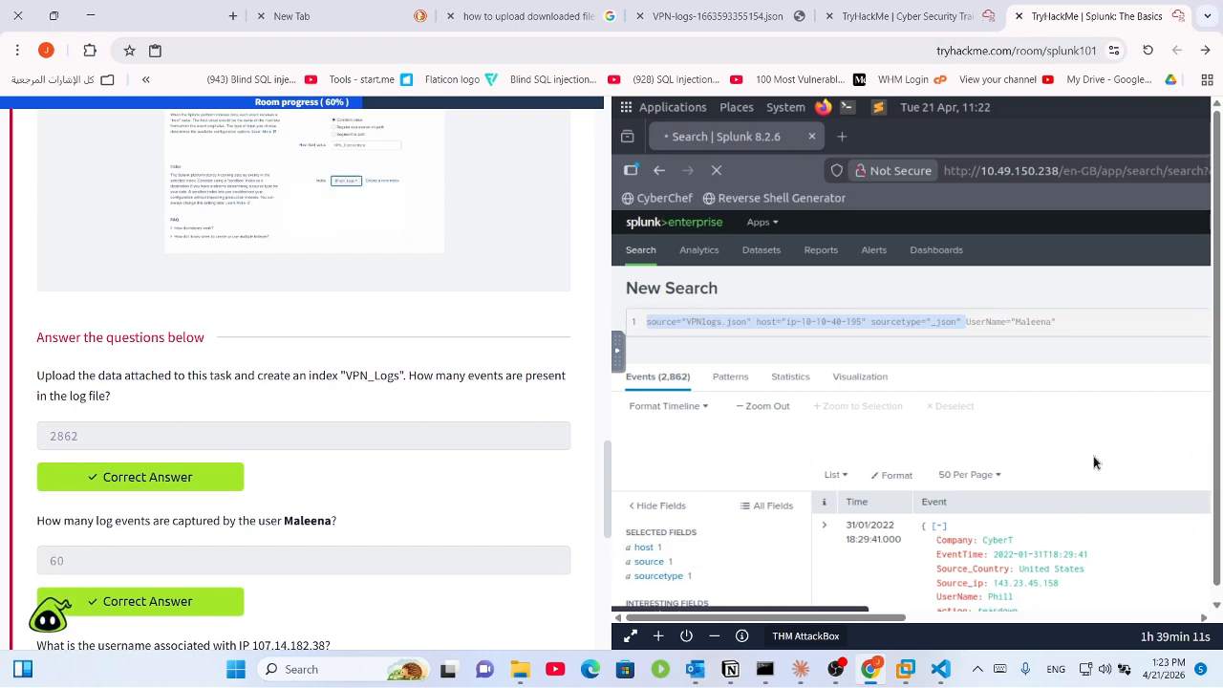
scroll(1094, 459, "down", 1)
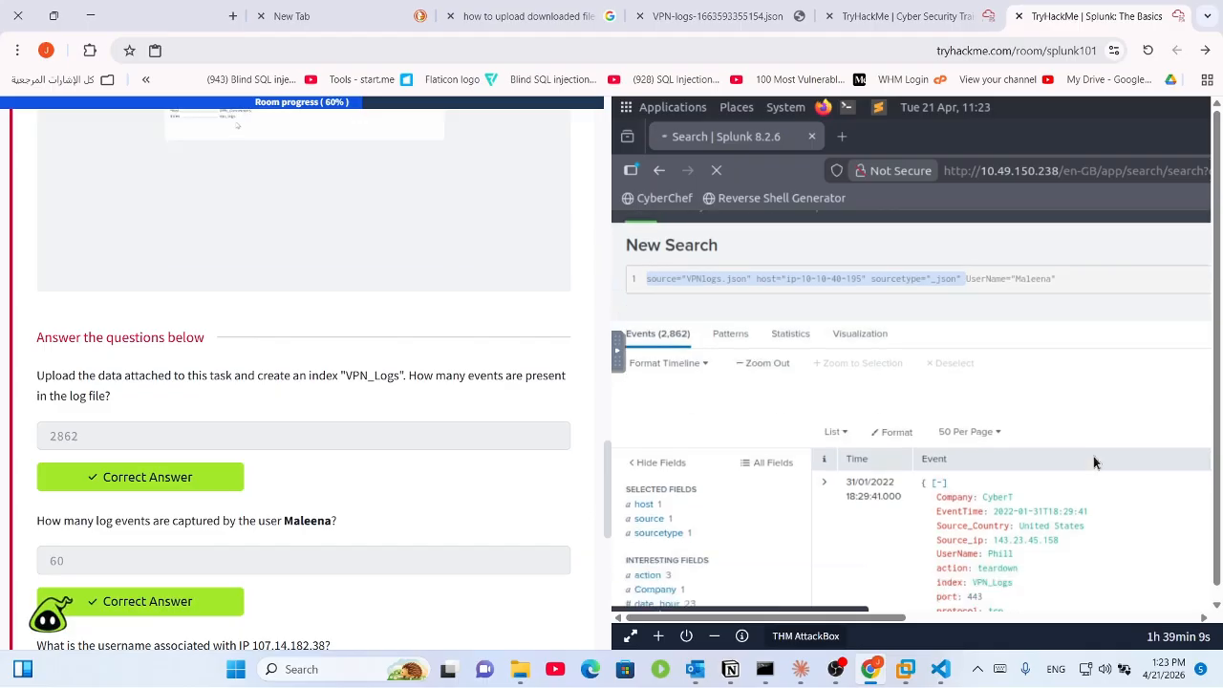
scroll(1095, 463, "down", 10)
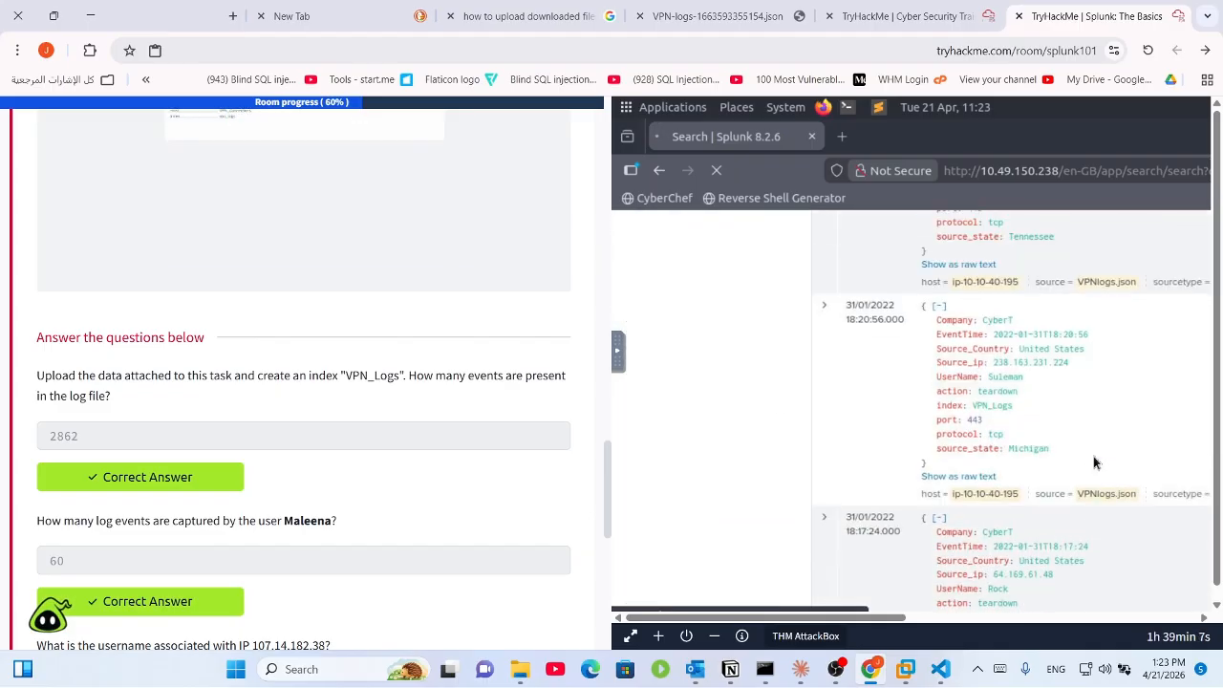
scroll(1096, 463, "up", 5)
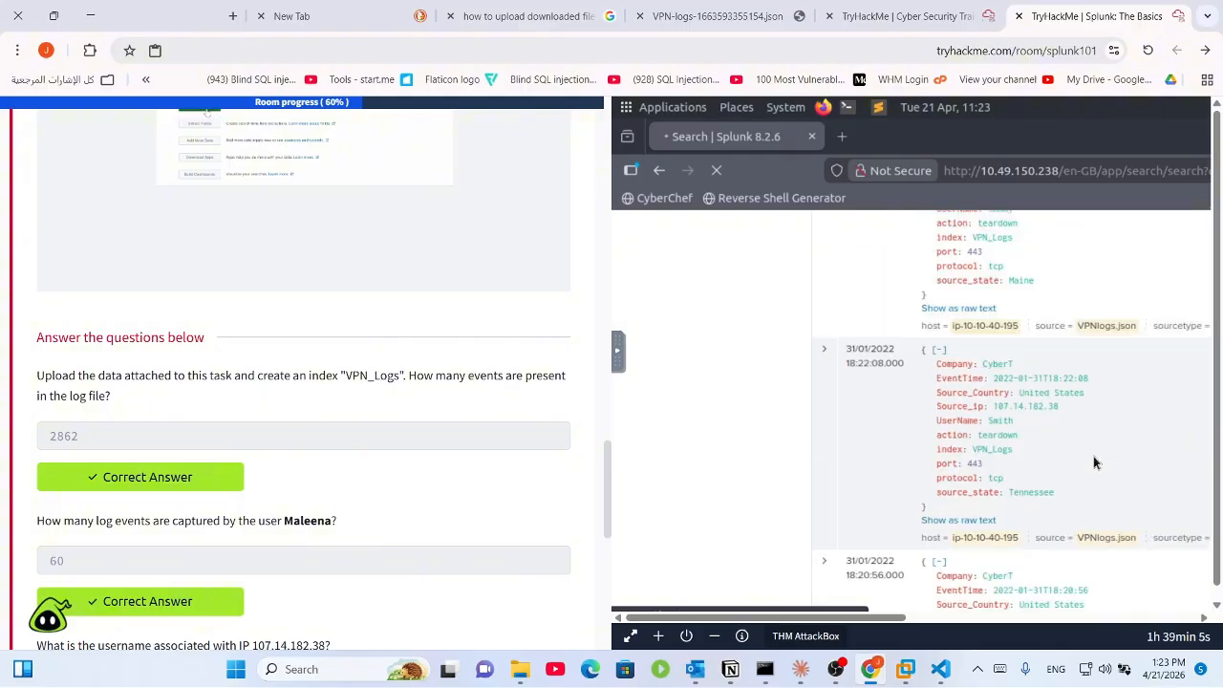
scroll(1093, 455, "up", 4)
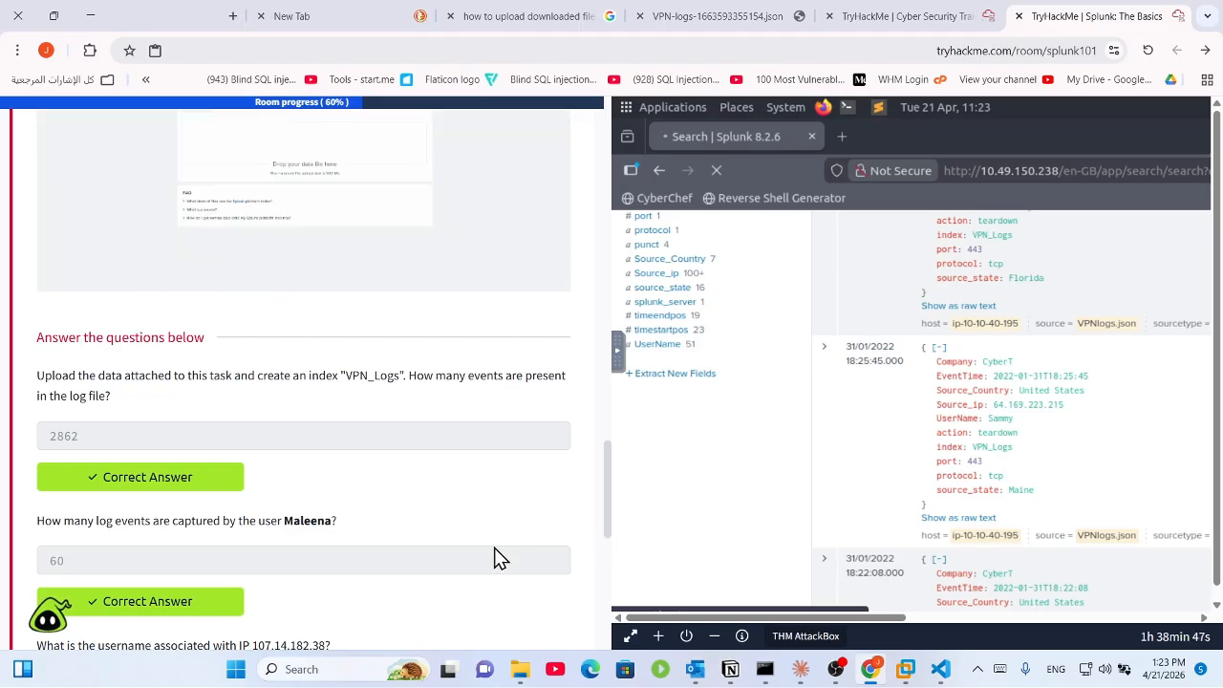
Step: Review the answered and open VPN log questions in Task 5, including the one about the username for IP 107.14.182.38
left_click_drag(259, 644, 564, 557)
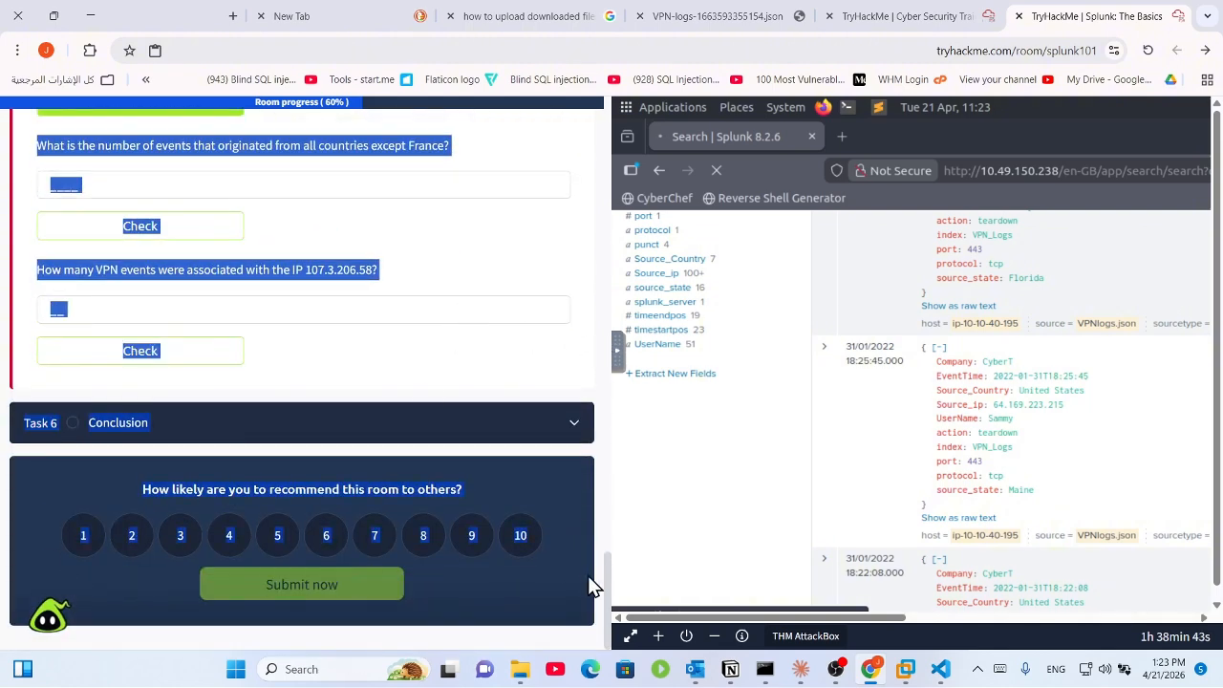
left_click(615, 560)
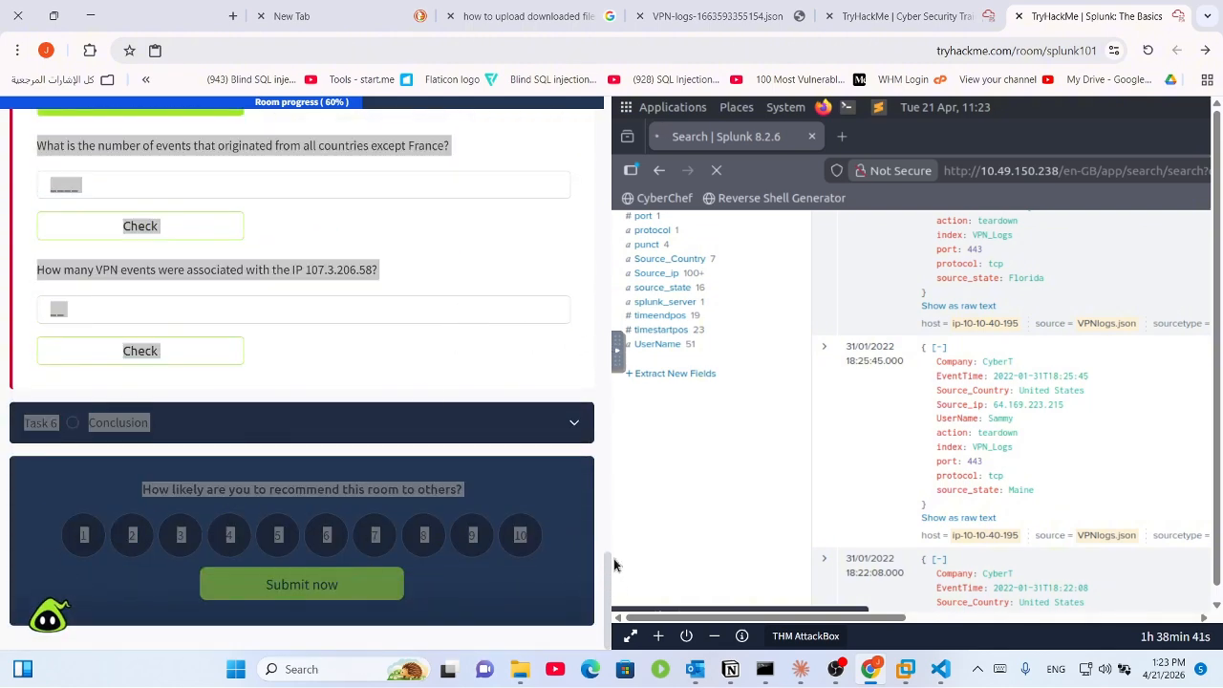
left_click_drag(604, 574, 590, 498)
scroll(535, 504, "down", 5)
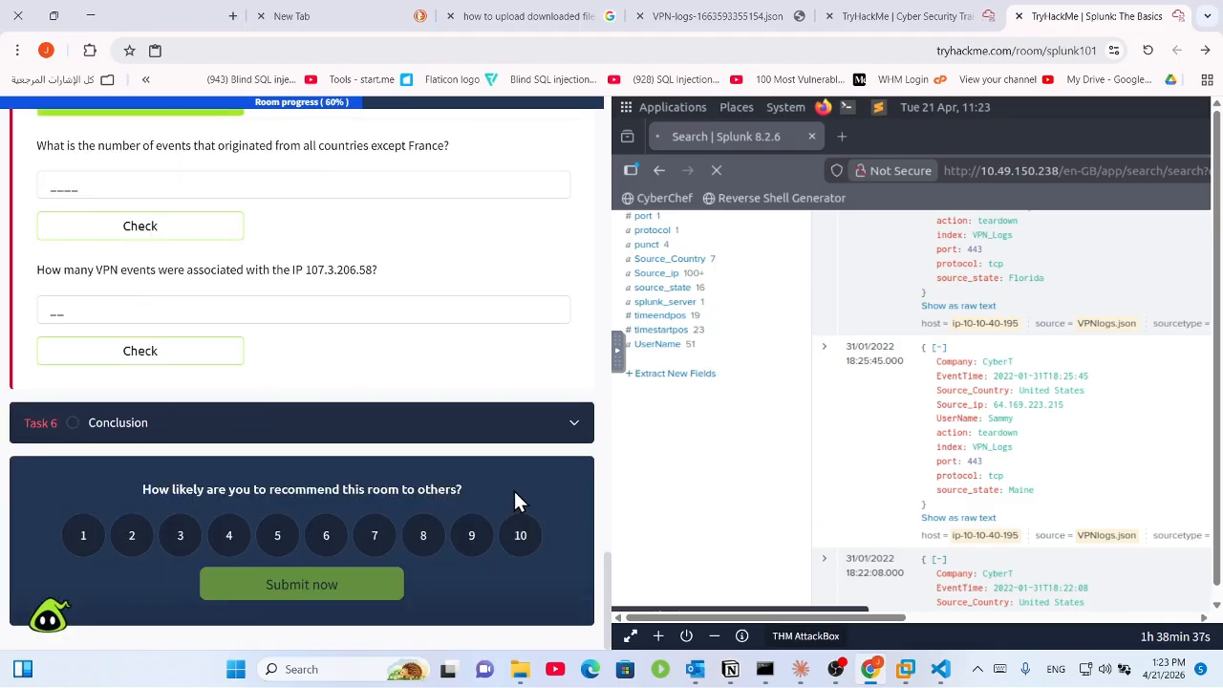
scroll(573, 488, "up", 6)
scroll(599, 480, "up", 1)
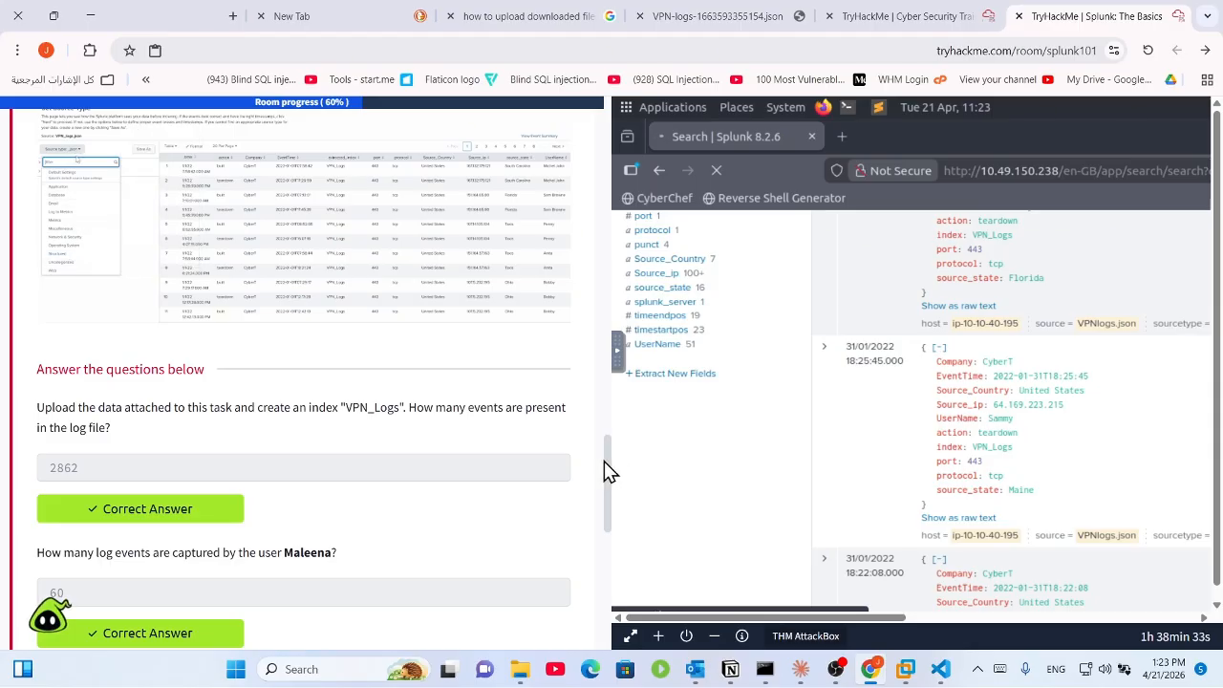
left_click(608, 540)
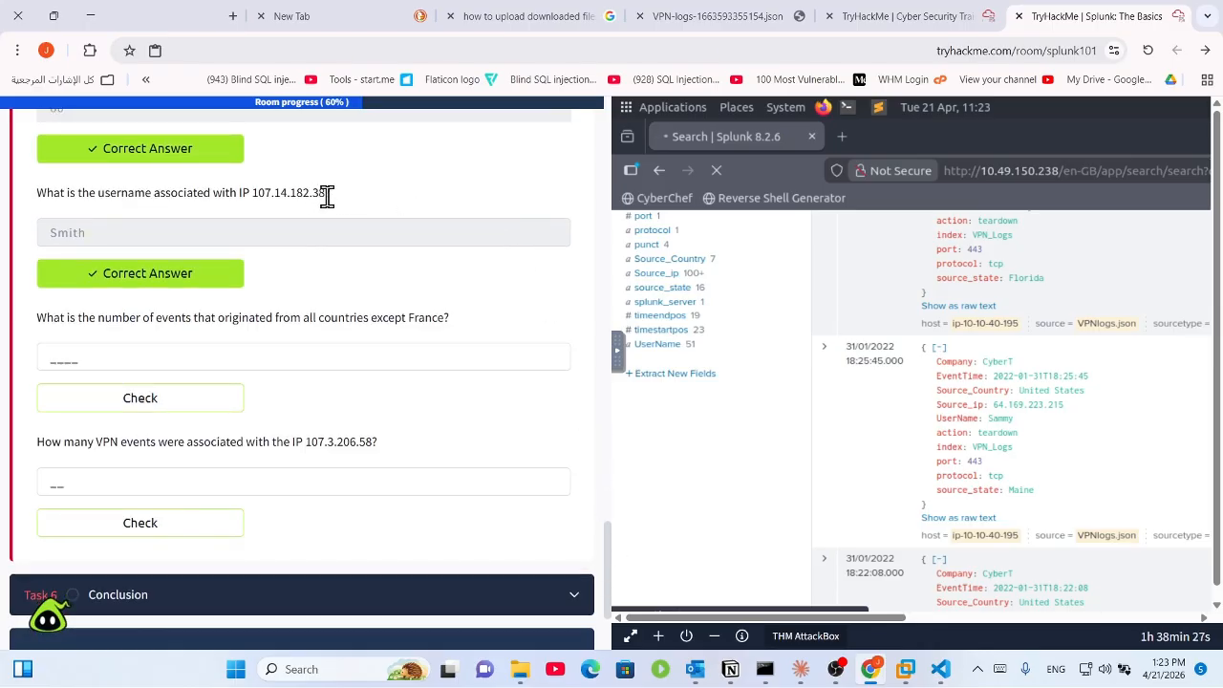
left_click_drag(327, 195, 252, 196)
double_click(254, 195)
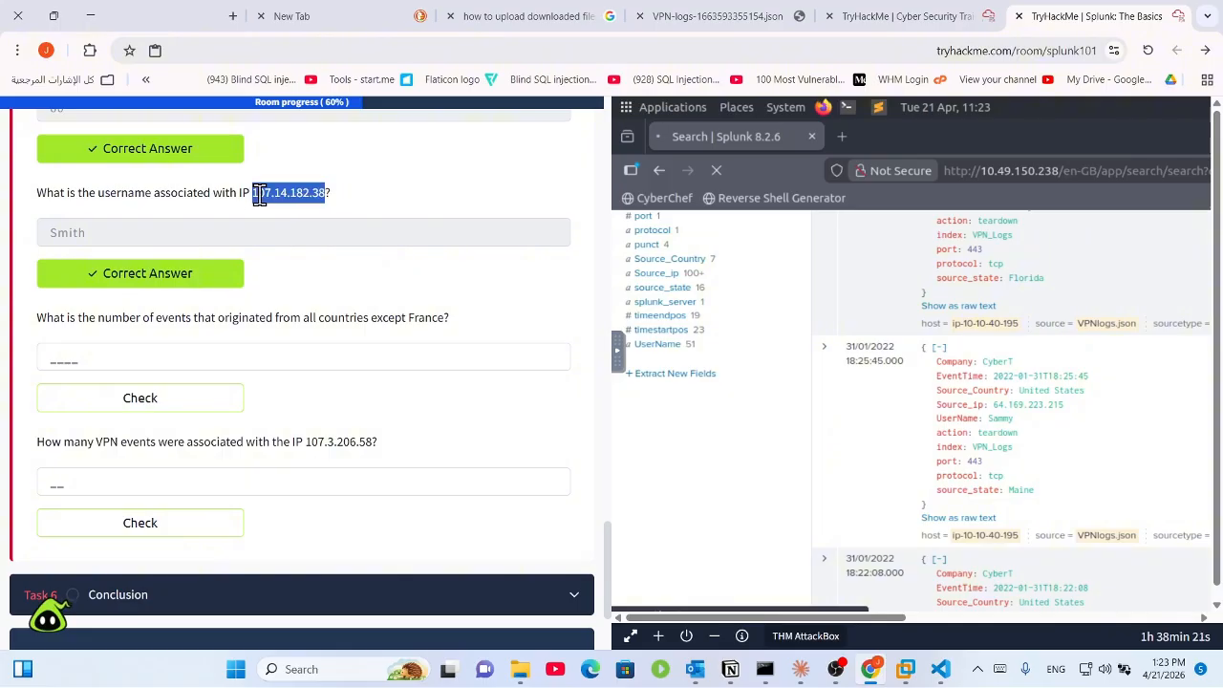
left_click(259, 195)
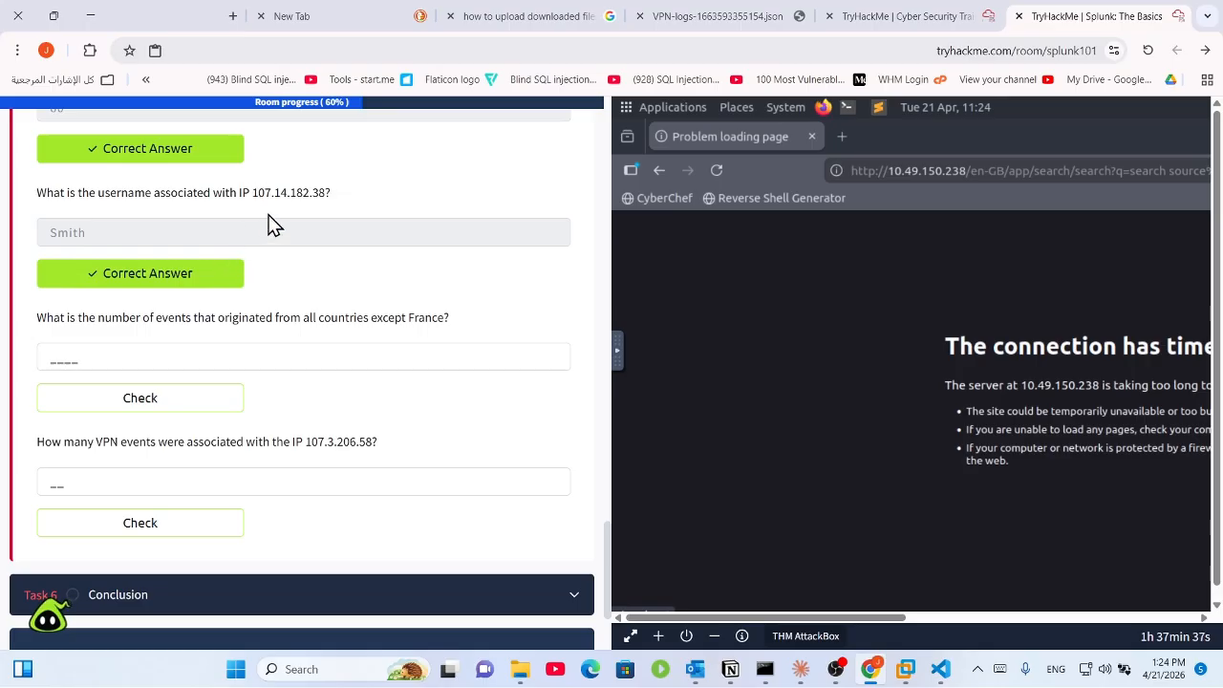
Step: Expand Task 2, Connect with the Lab, and start its attached virtual machine again
left_click(882, 170)
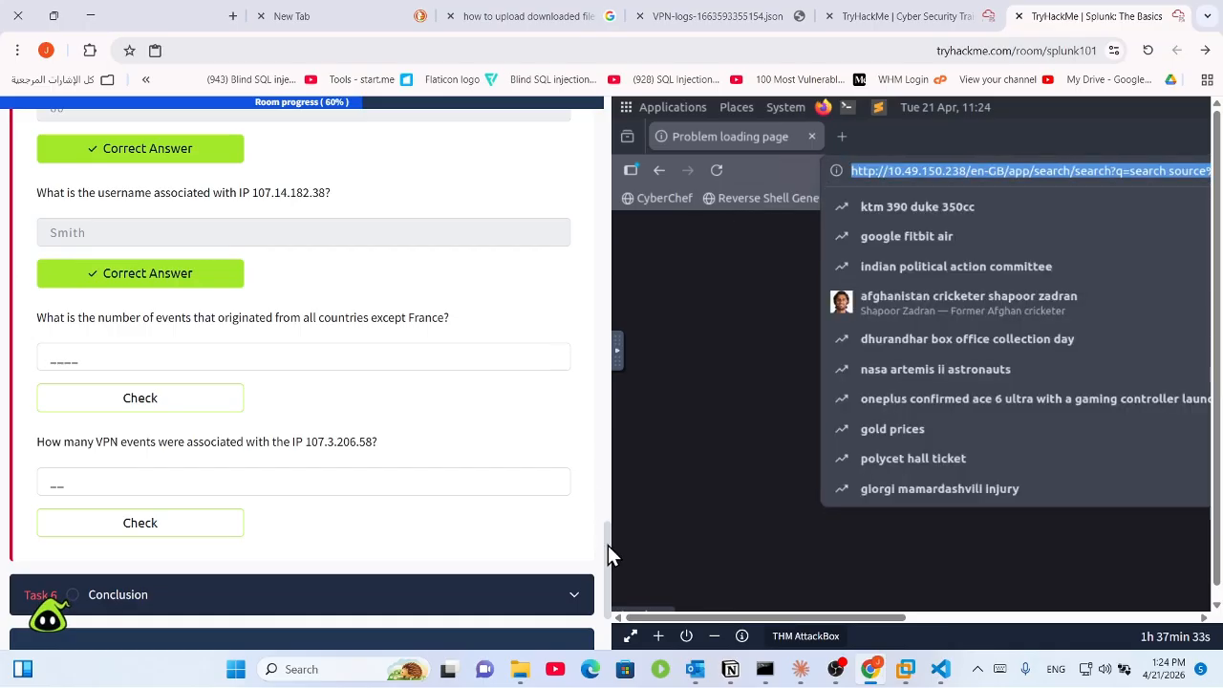
left_click_drag(608, 544, 651, 162)
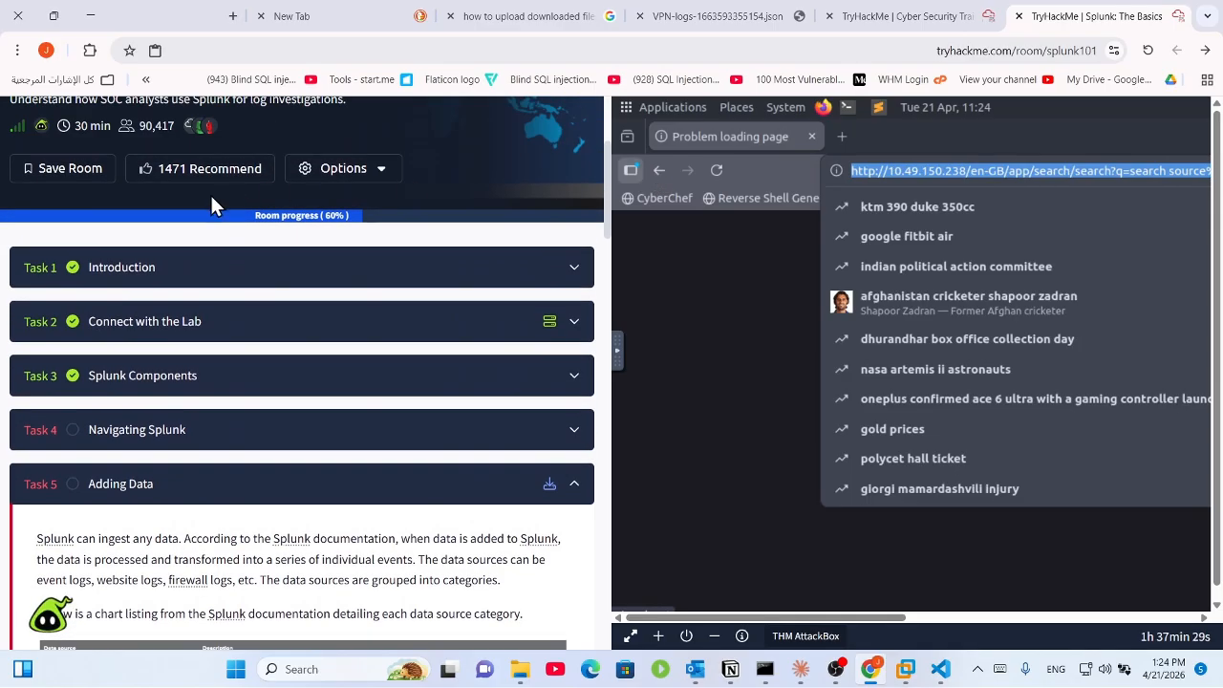
left_click(451, 331)
scroll(192, 409, "down", 1)
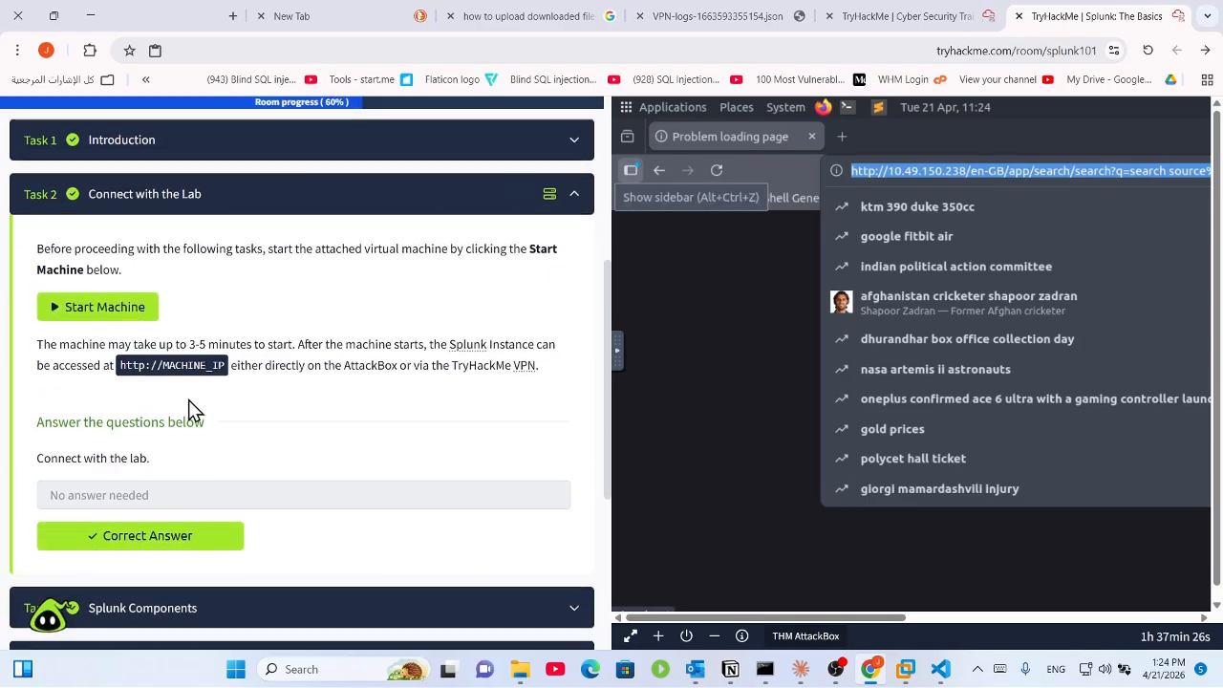
left_click(116, 294)
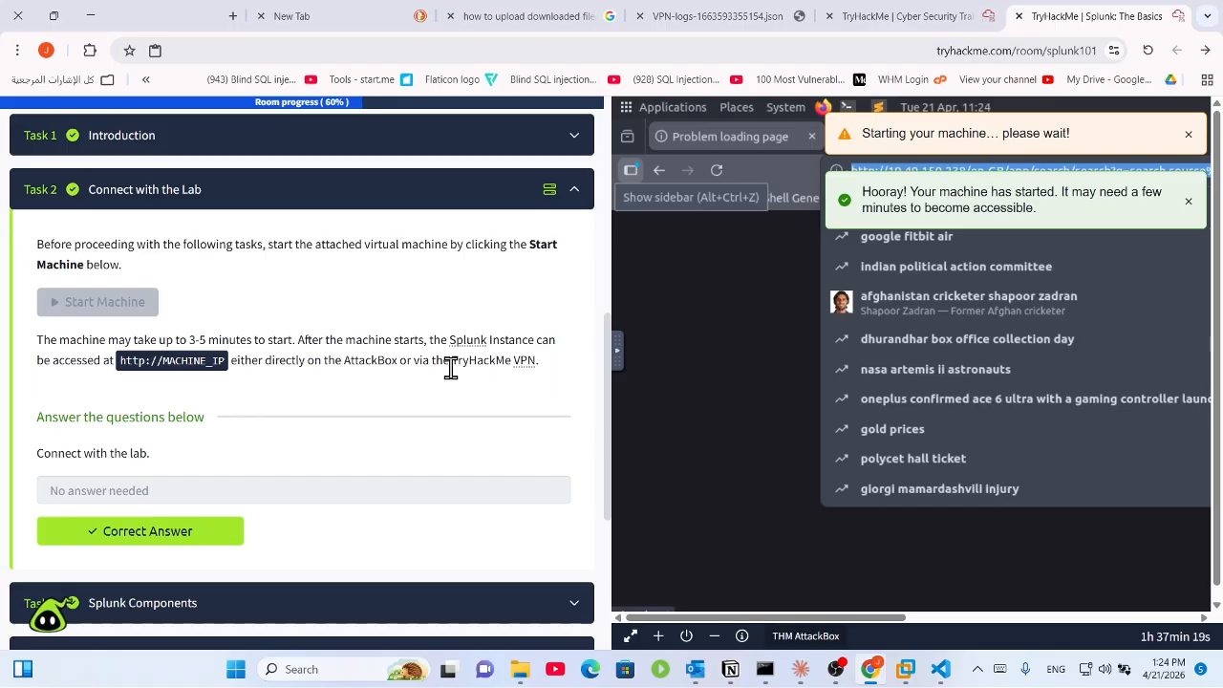
left_click(837, 671)
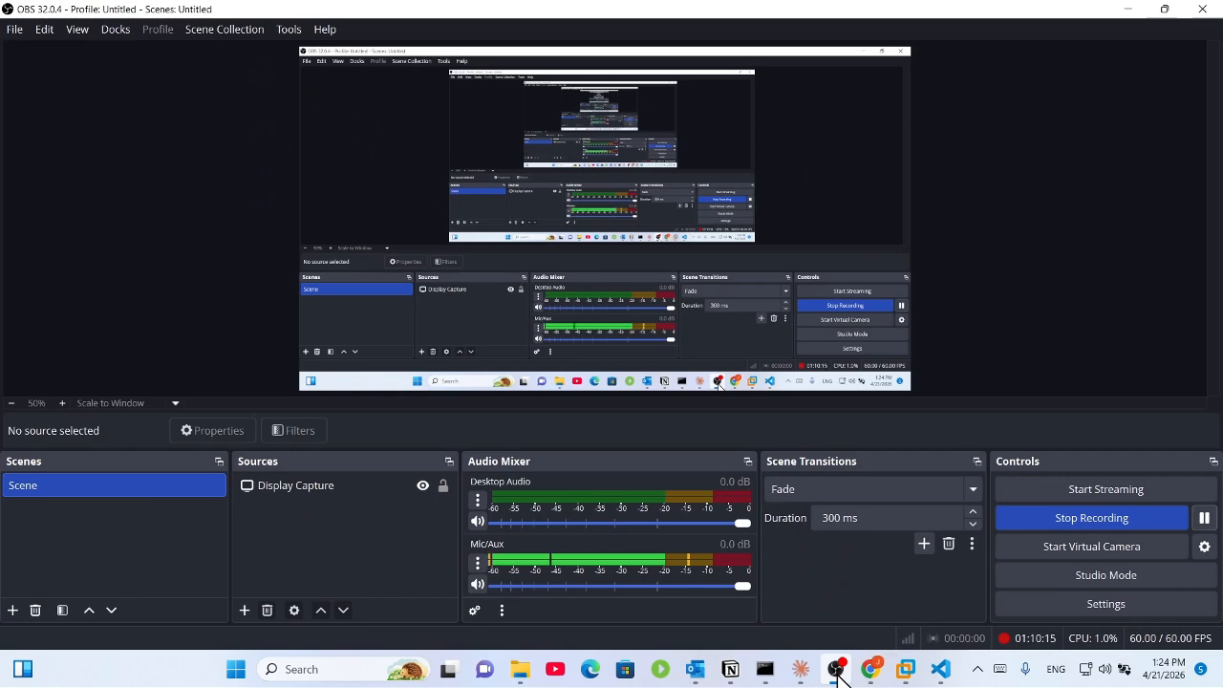
left_click(837, 671)
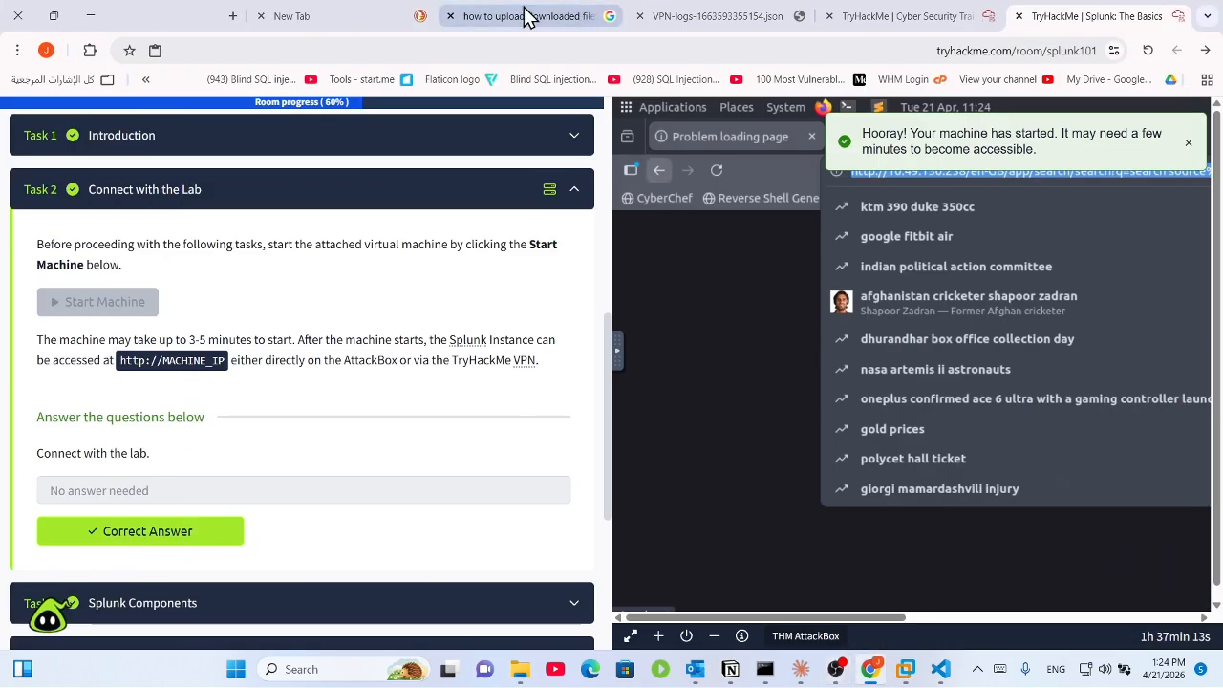
left_click(914, 15)
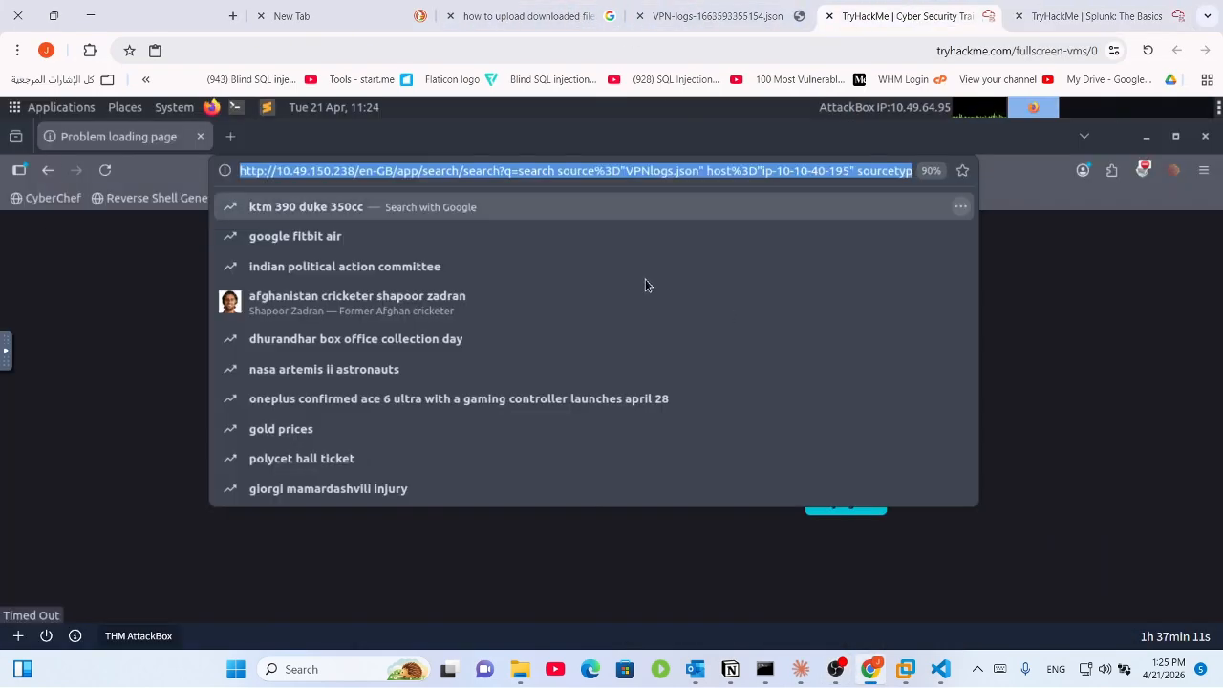
left_click(1083, 12)
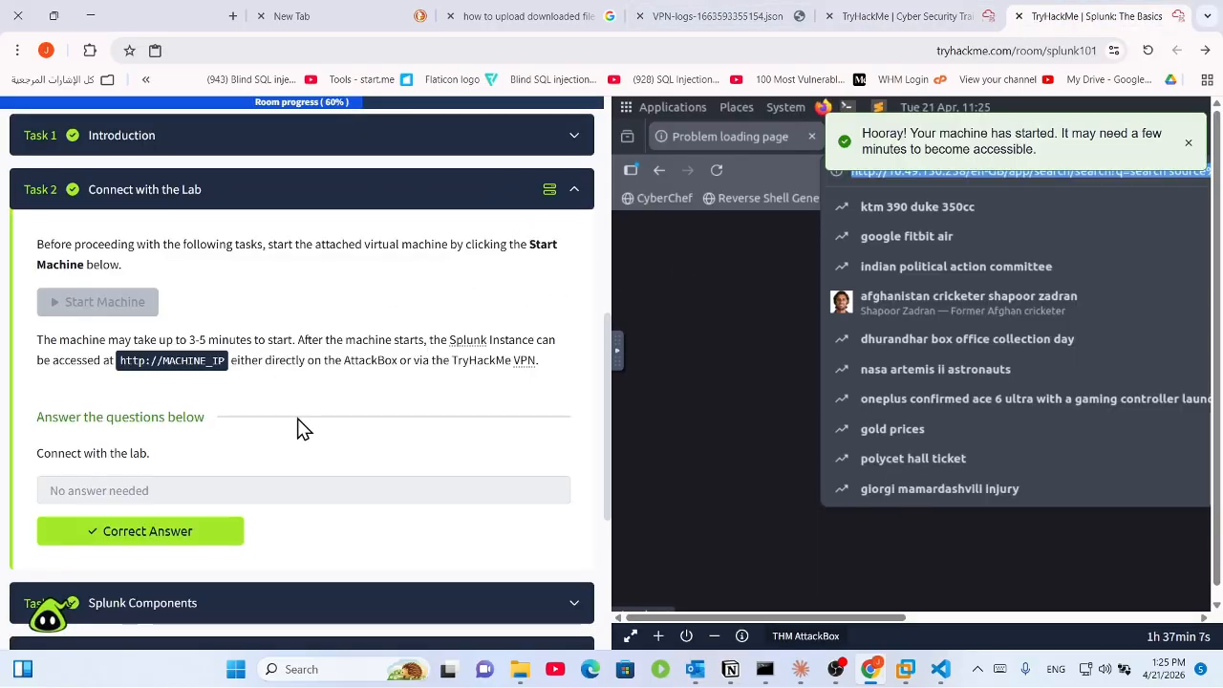
left_click(331, 208)
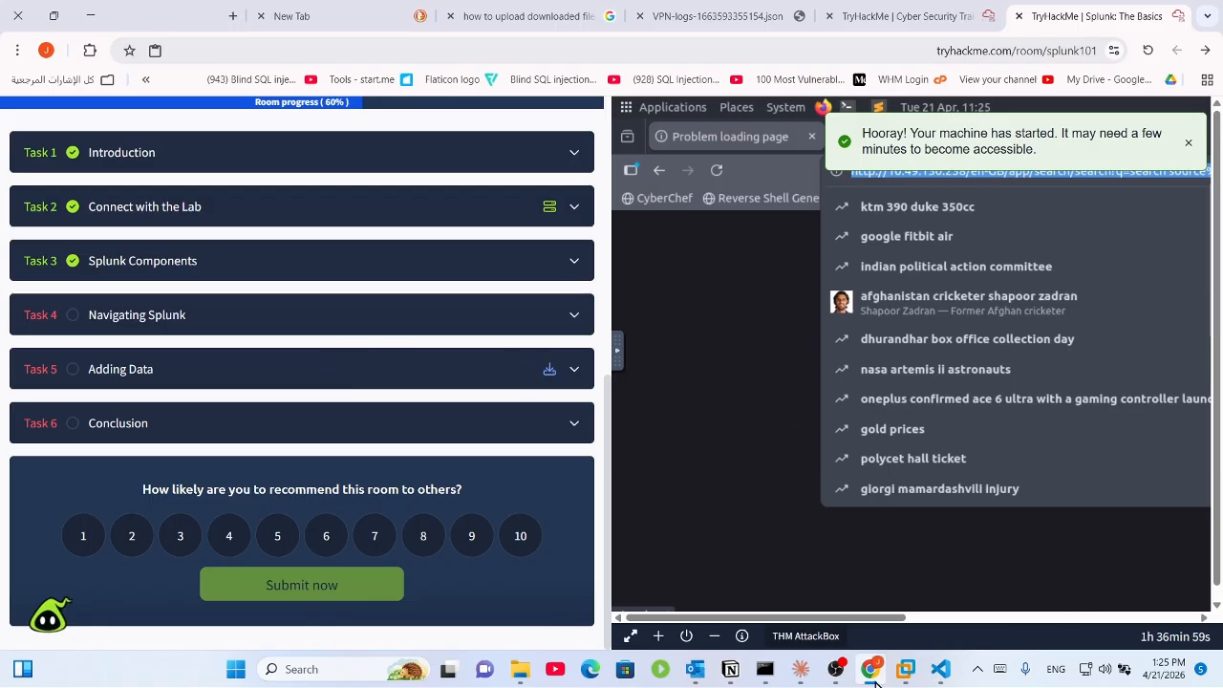
left_click(836, 669)
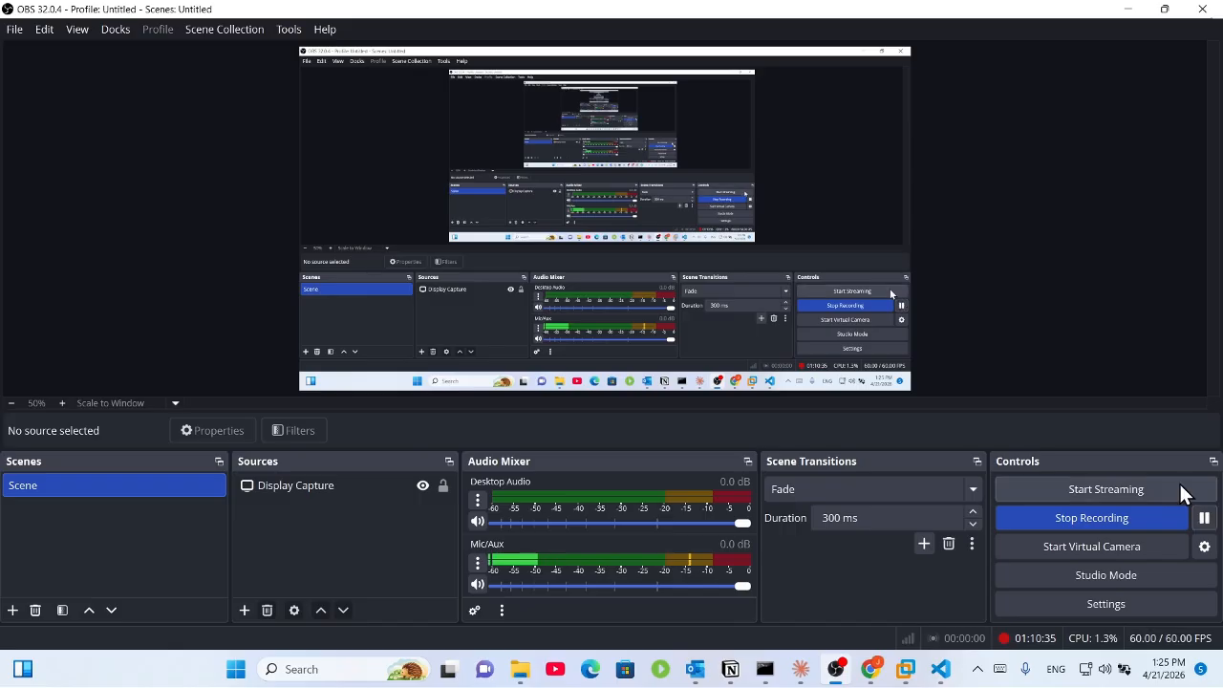
left_click(1204, 517)
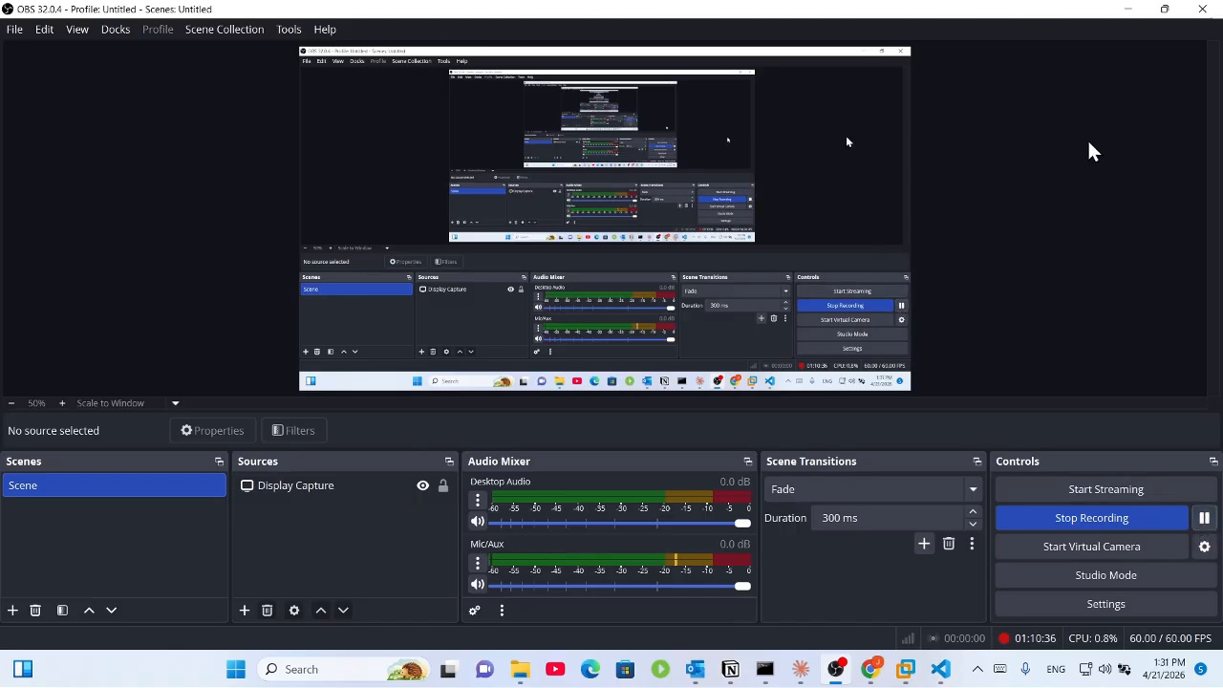
left_click(1120, 8)
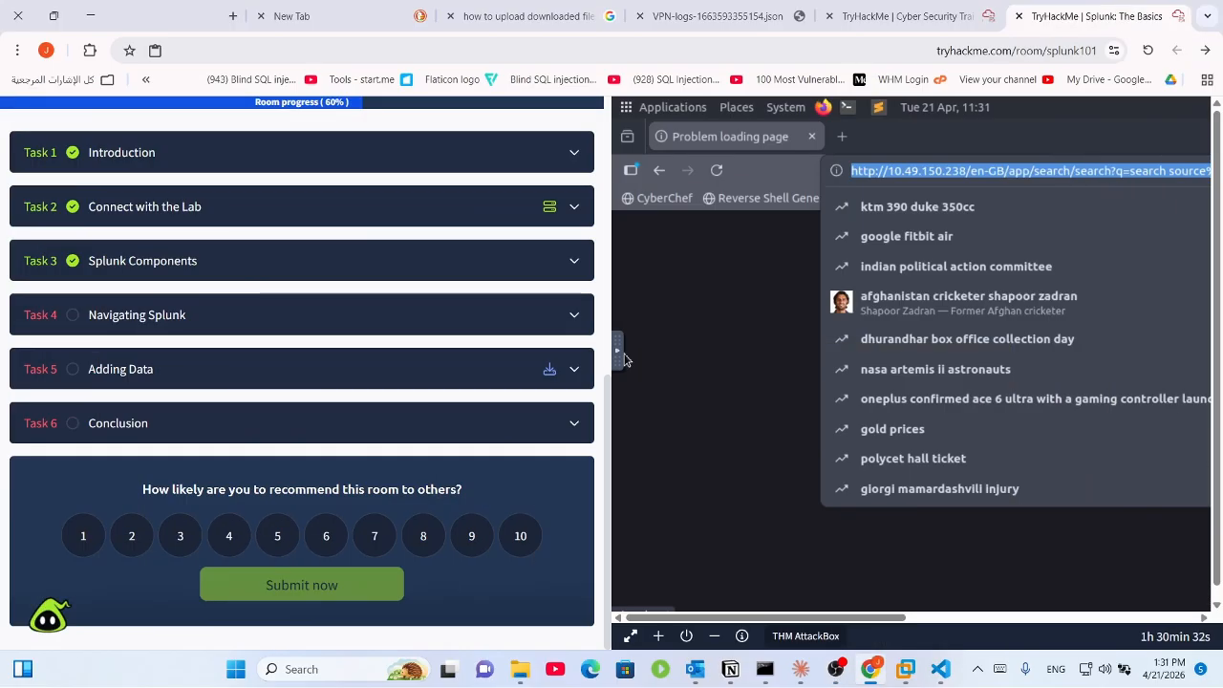
Step: Expand Task 4, Navigating Splunk, go to its question, and reload the timed-out Splunk page in the AttackBox
left_click(435, 327)
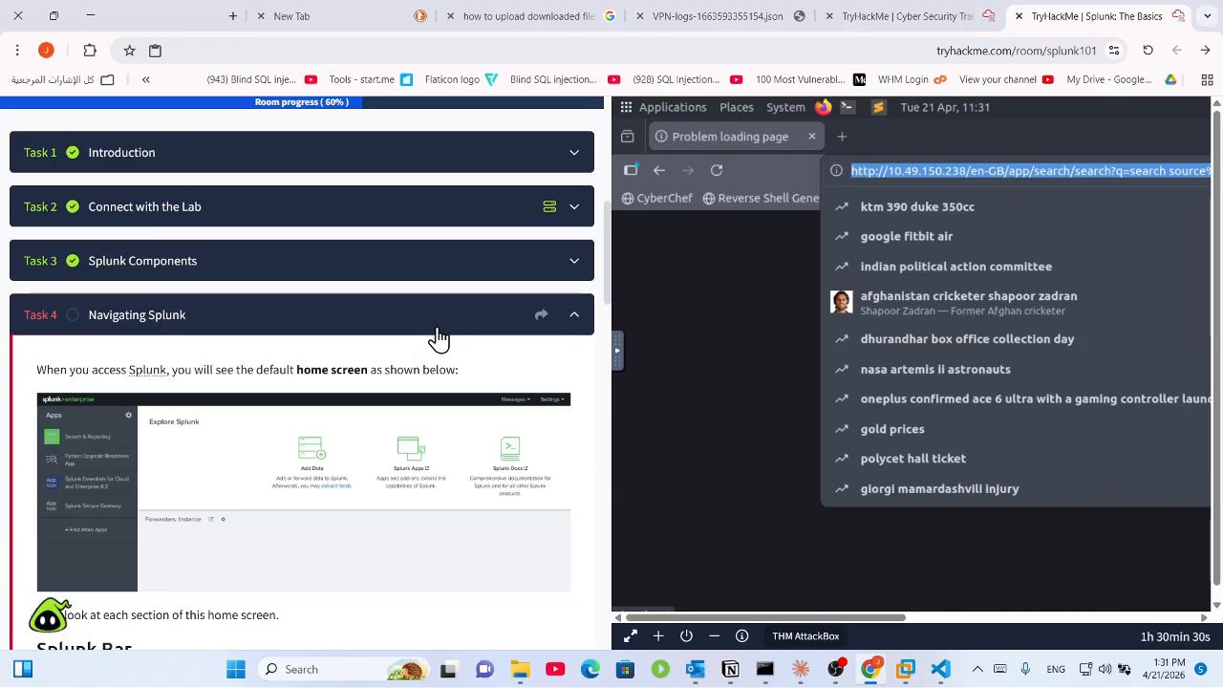
scroll(573, 306, "down", 1)
left_click_drag(608, 279, 589, 600)
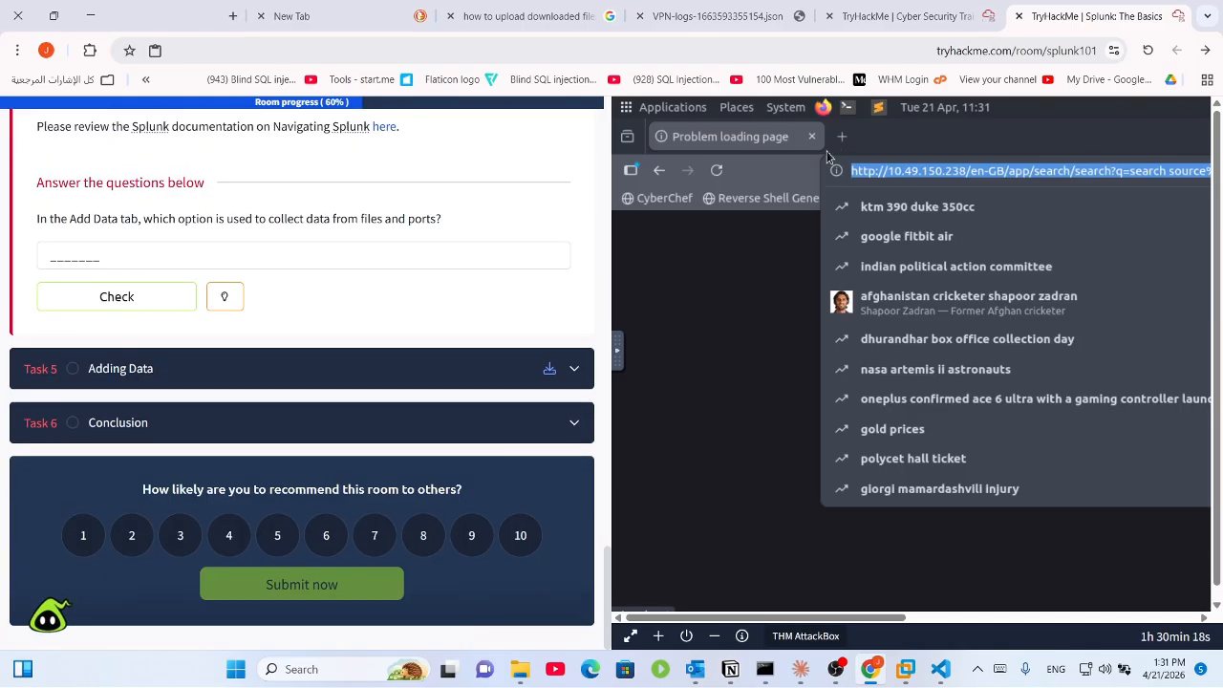
left_click(716, 170)
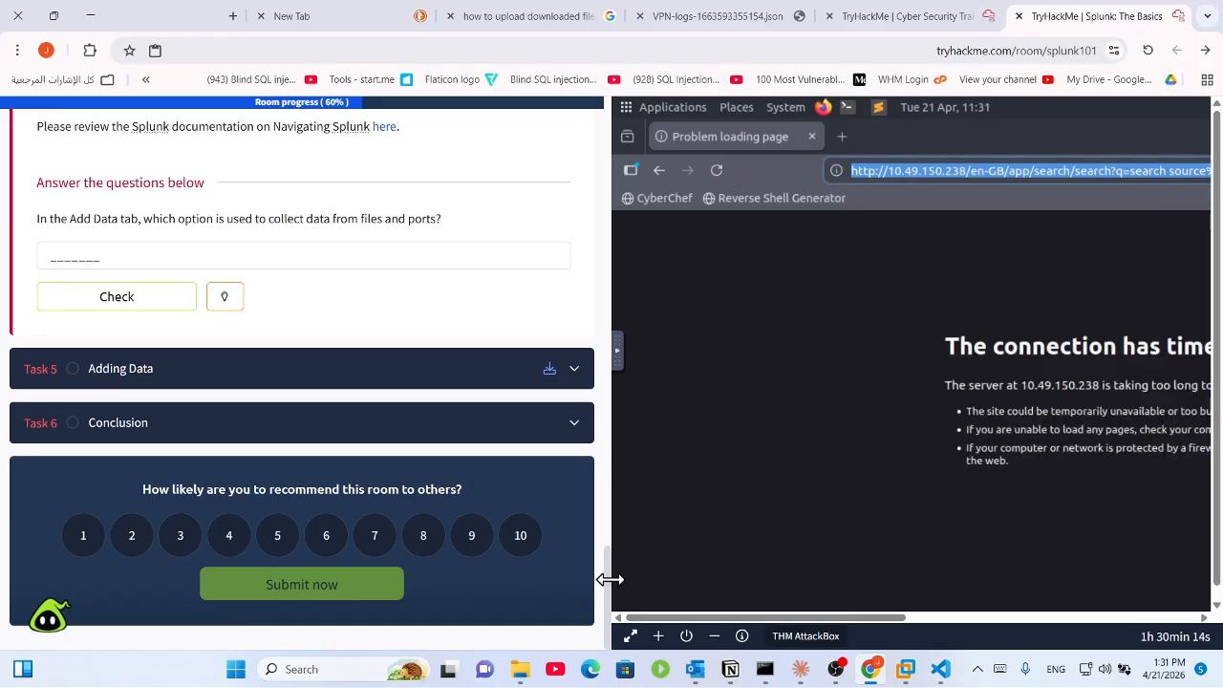
Step: Go to the machine information in the room and copy the target IP address of the Splunk machine
left_click_drag(606, 599, 579, 229)
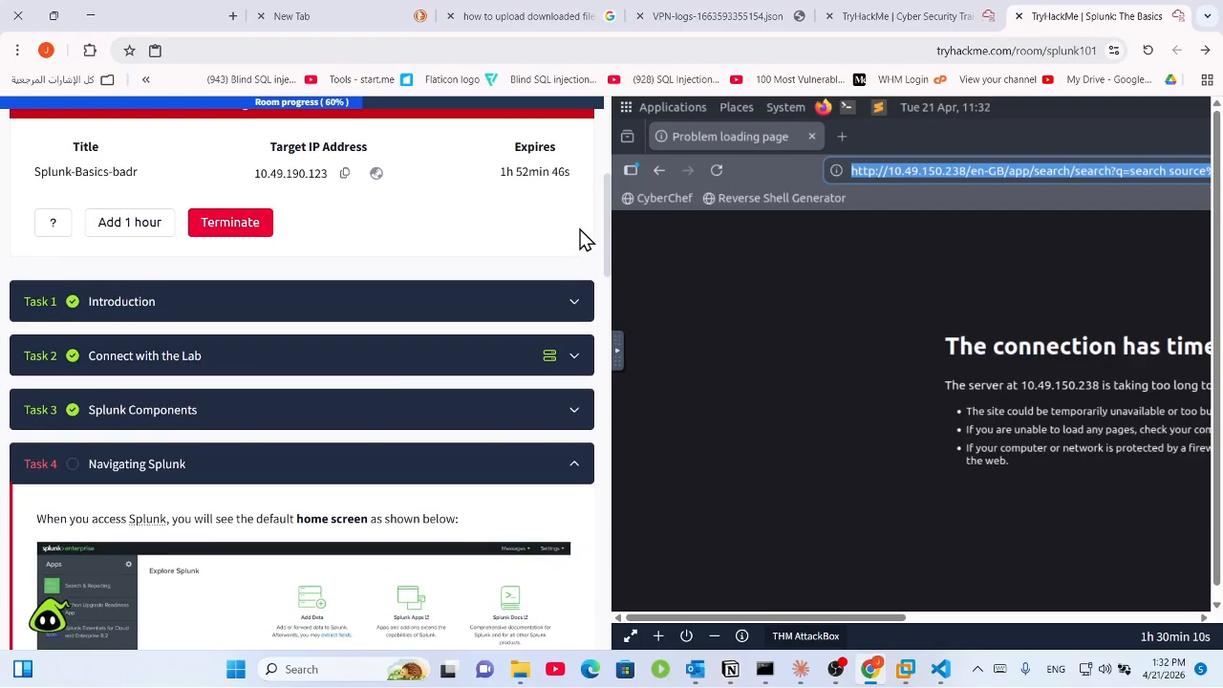
left_click(344, 173)
right_click(341, 167)
left_click(350, 208)
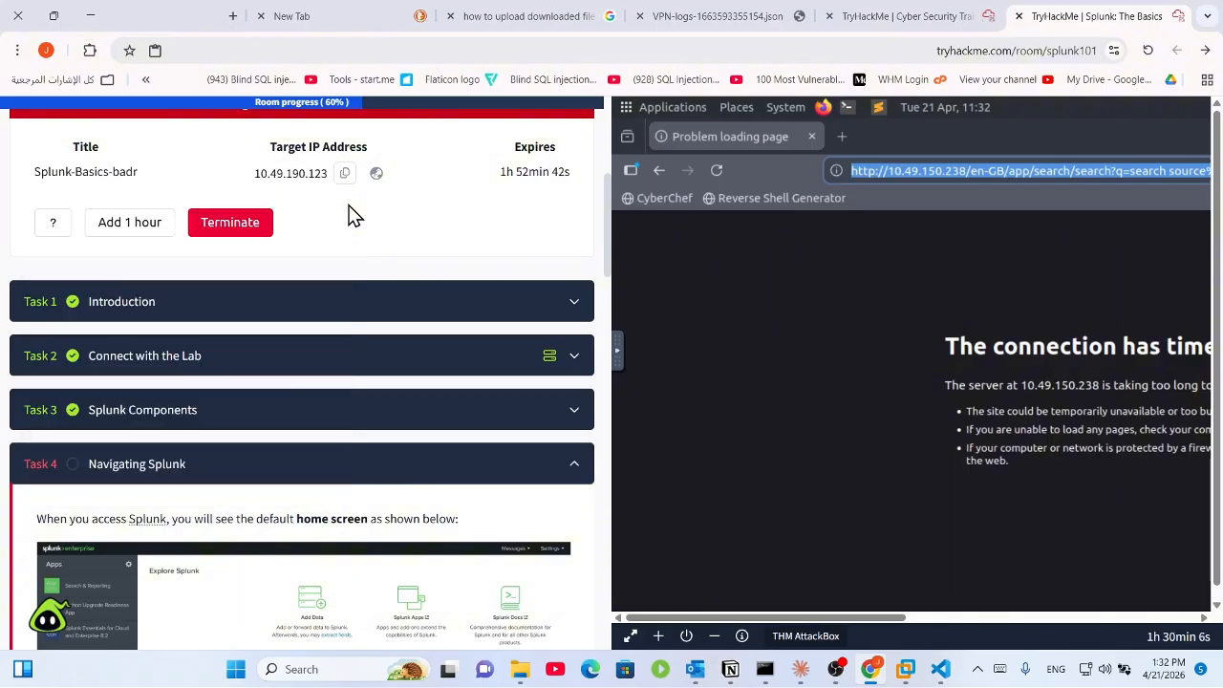
Step: Replace the host in the AttackBox browser's Splunk search URL with 10.49.149,123 and load the page
left_click(958, 171)
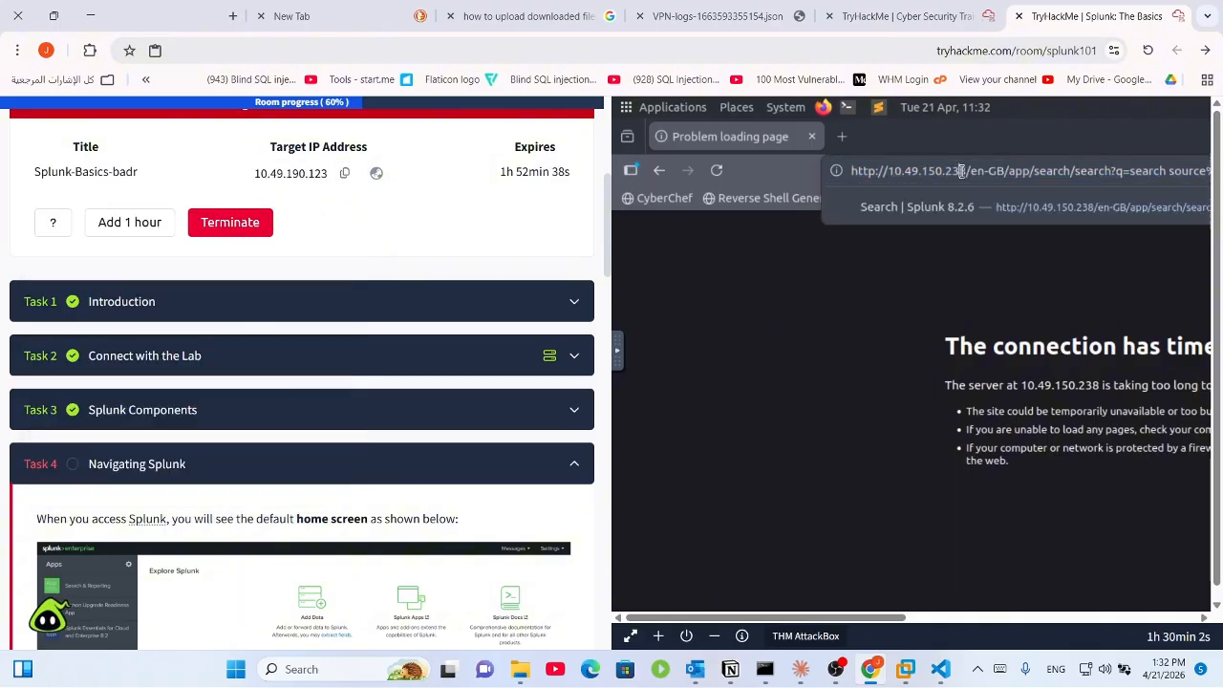
left_click_drag(964, 171, 929, 171)
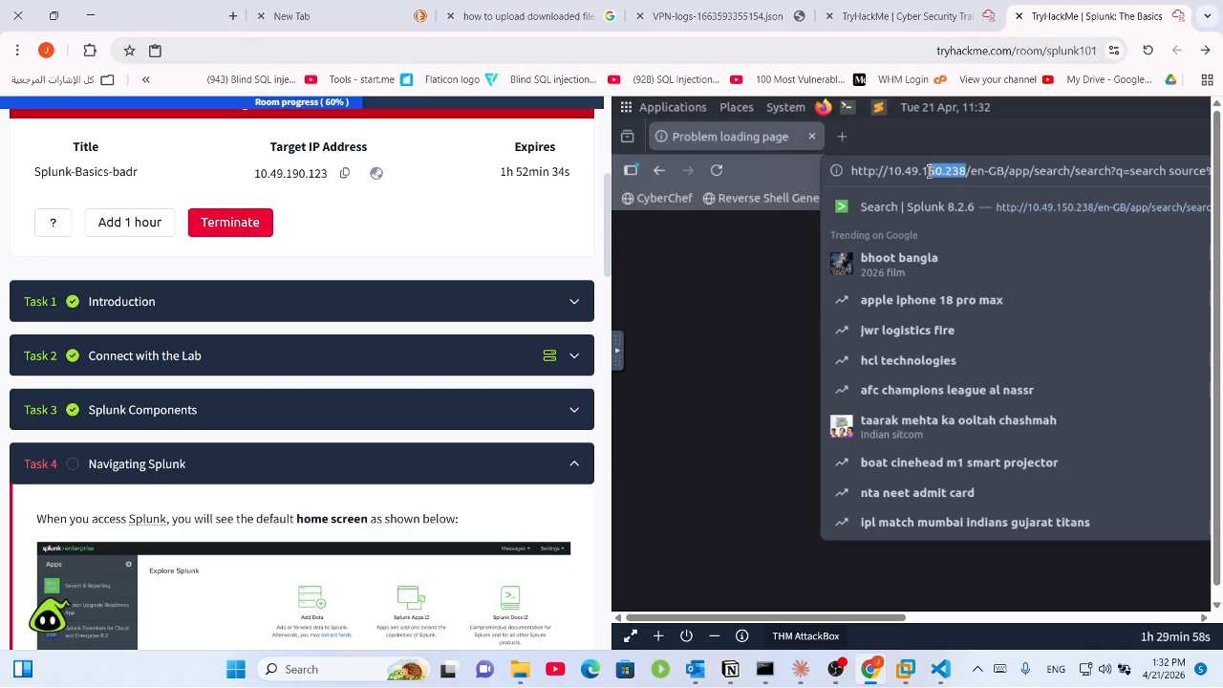
type("4")
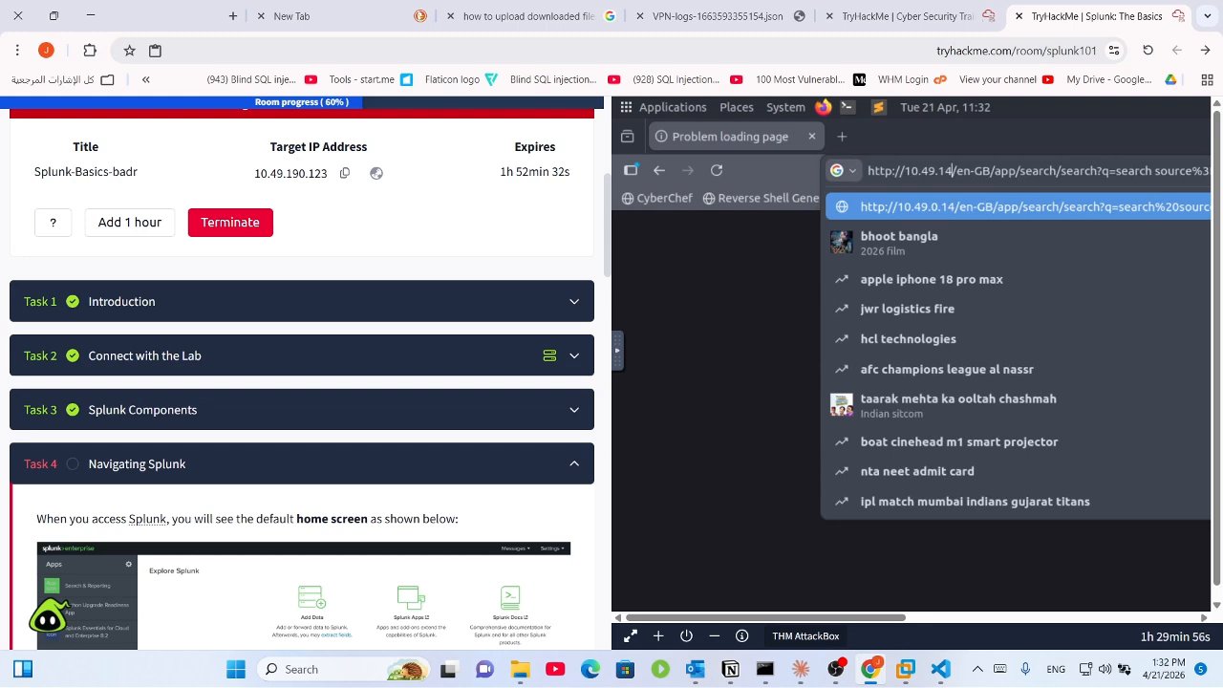
type("9,19")
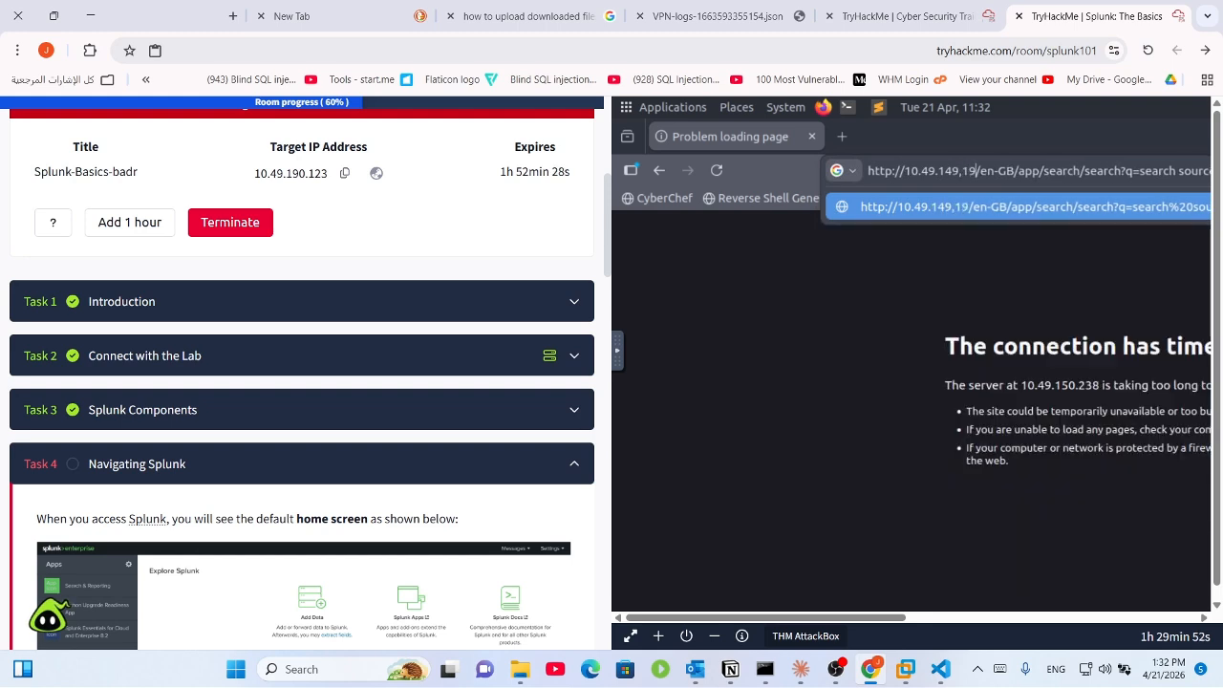
key("BackSpace")
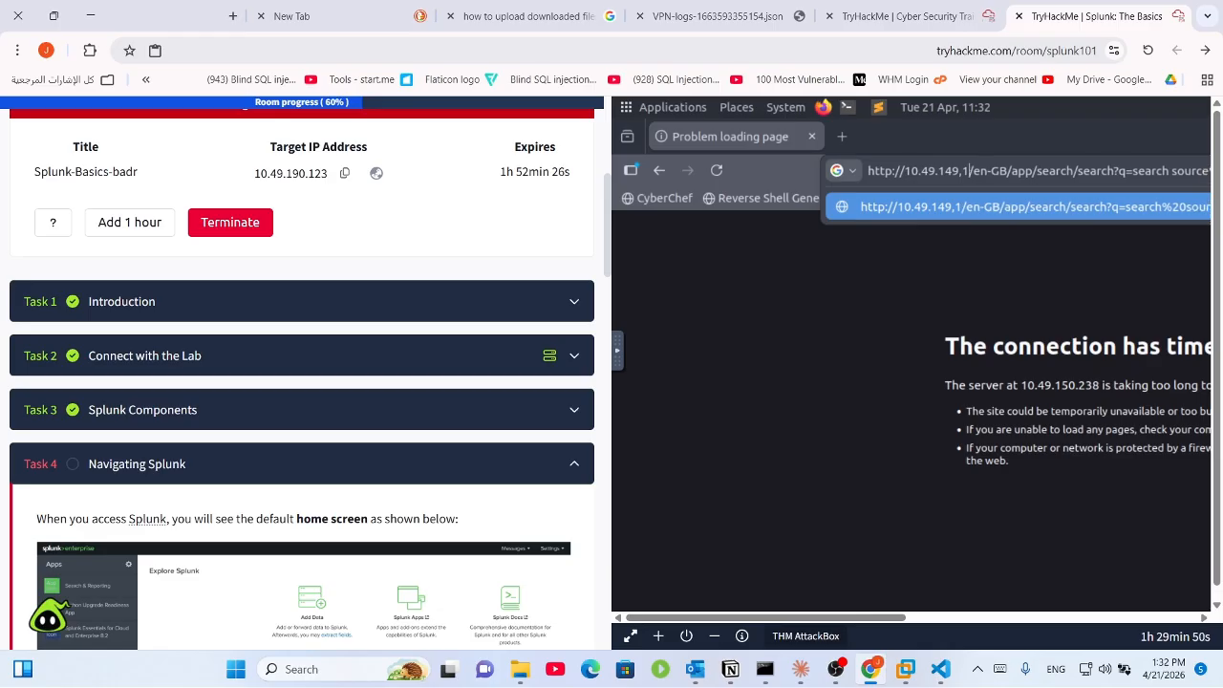
type("23")
key("Return")
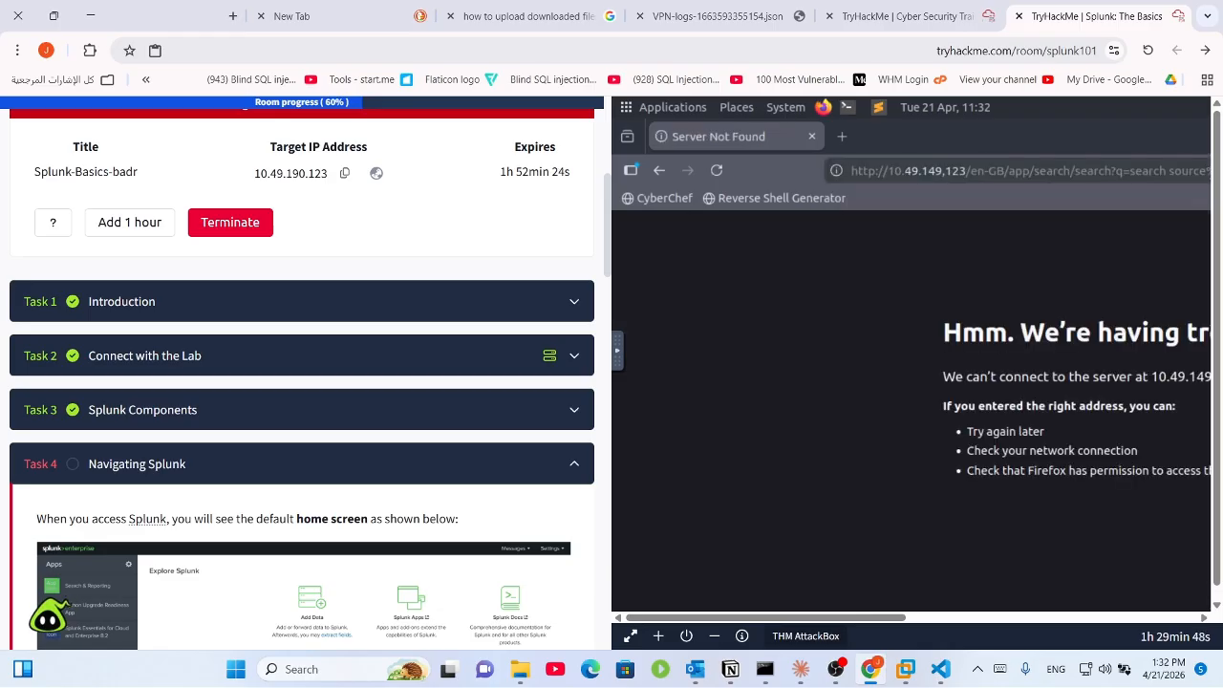
Step: Replace the comma in the URL's host with a dot and load the Splunk search page at 10.49.149.123
left_click(952, 170)
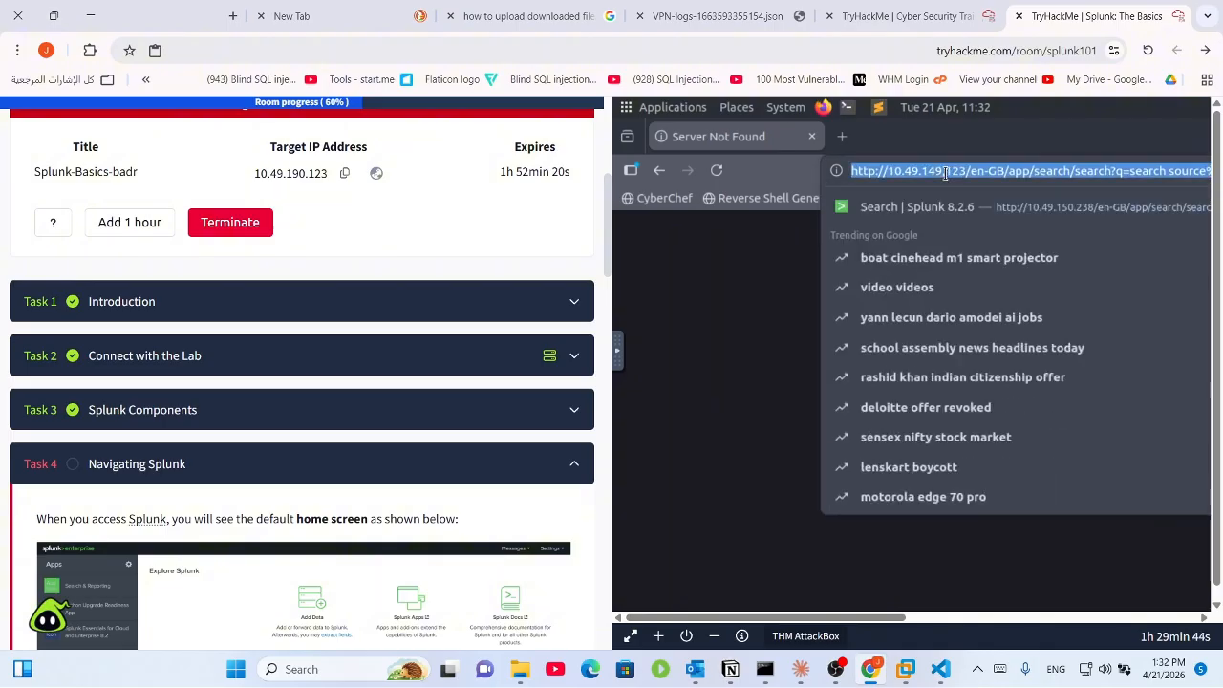
left_click(950, 171)
key("BackSpace")
type(".")
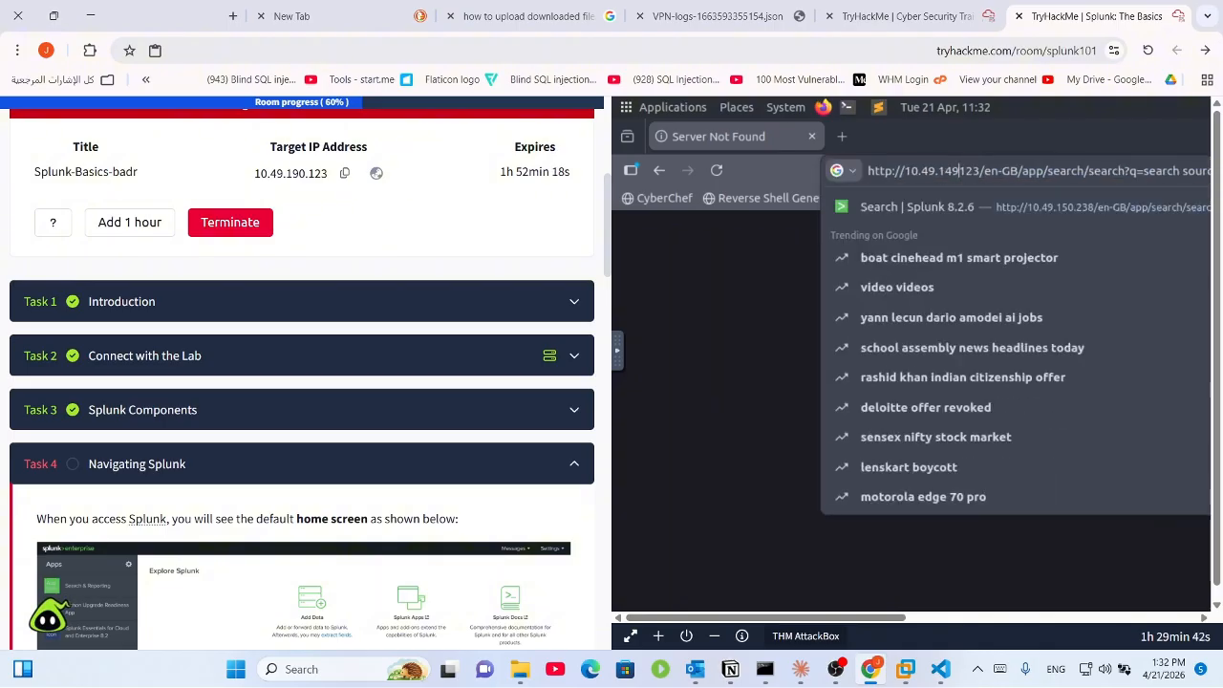
key("Return")
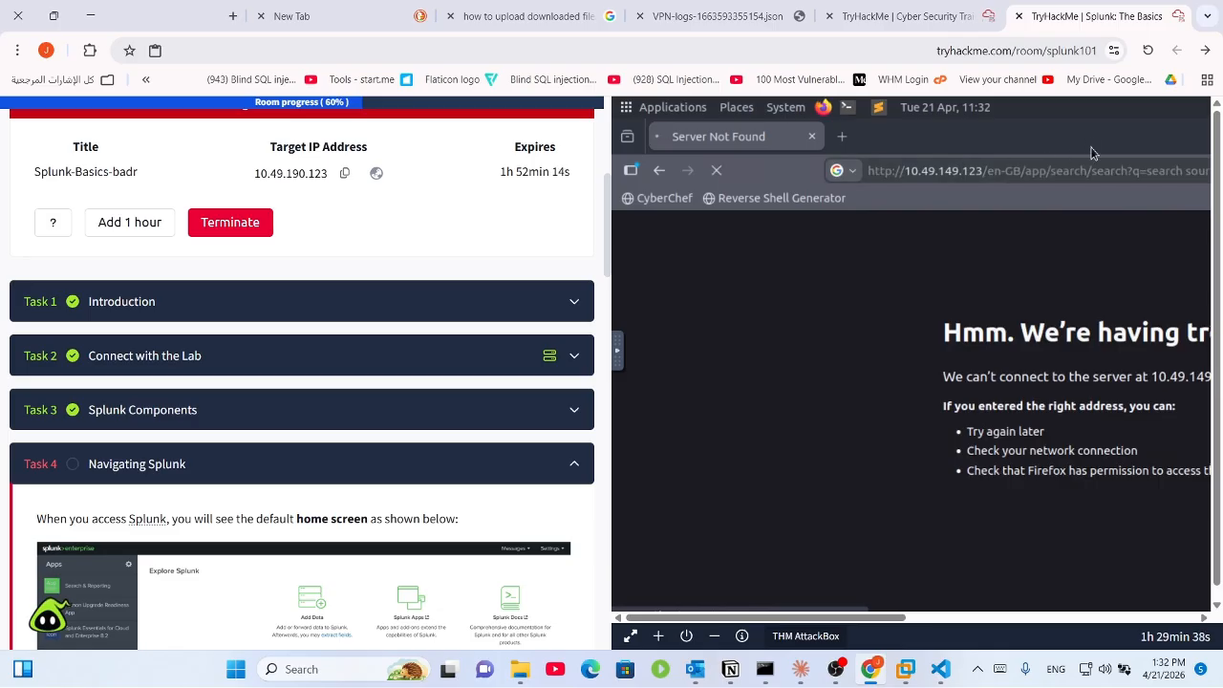
Step: Correct the host in the Splunk search URL to 10.49.190.123 and load the page
left_click(958, 178)
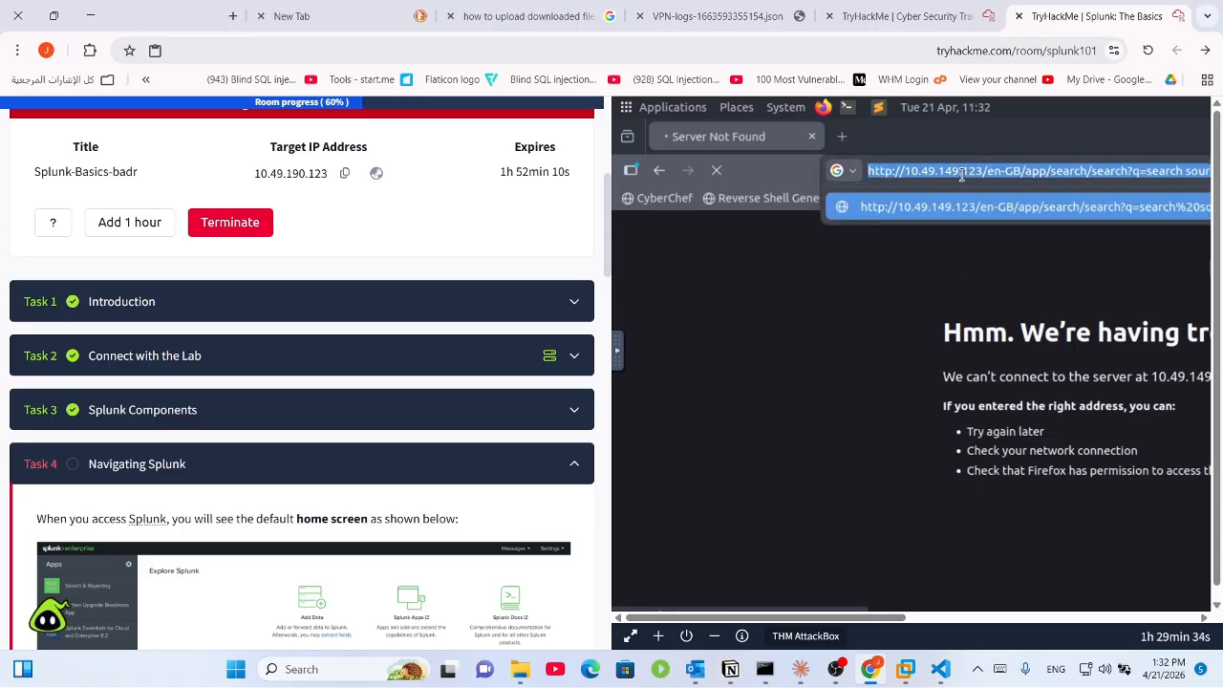
left_click(957, 173)
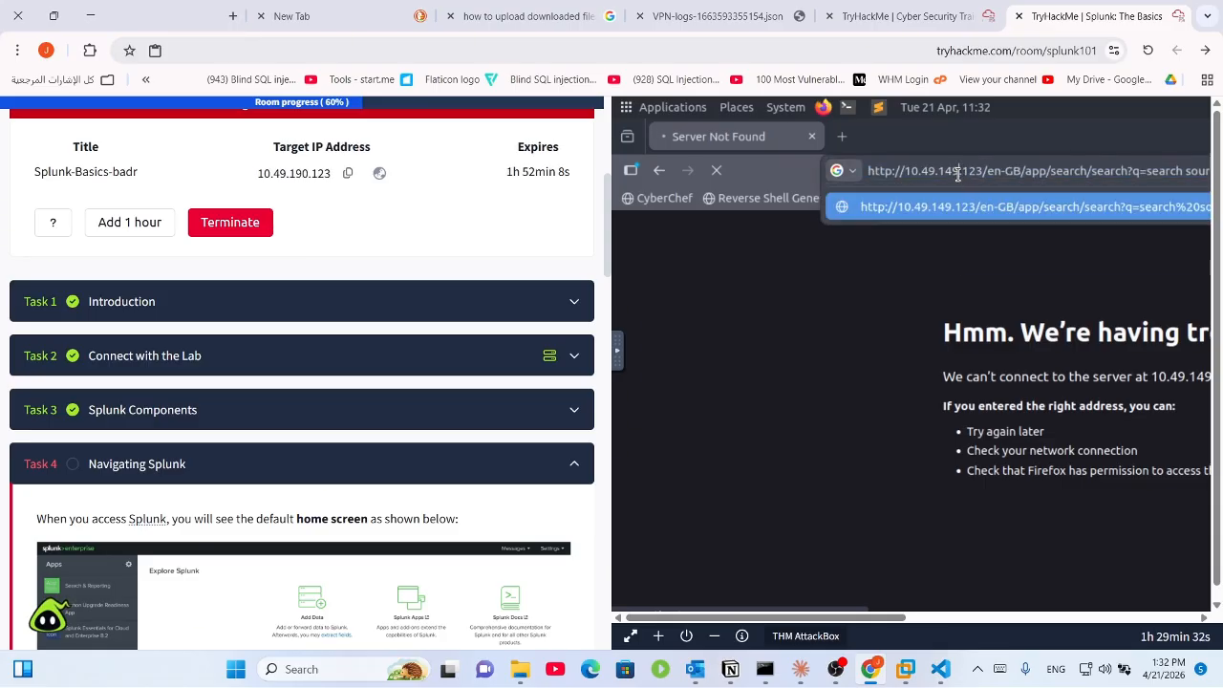
key("BackSpace")
key("BackSpace")
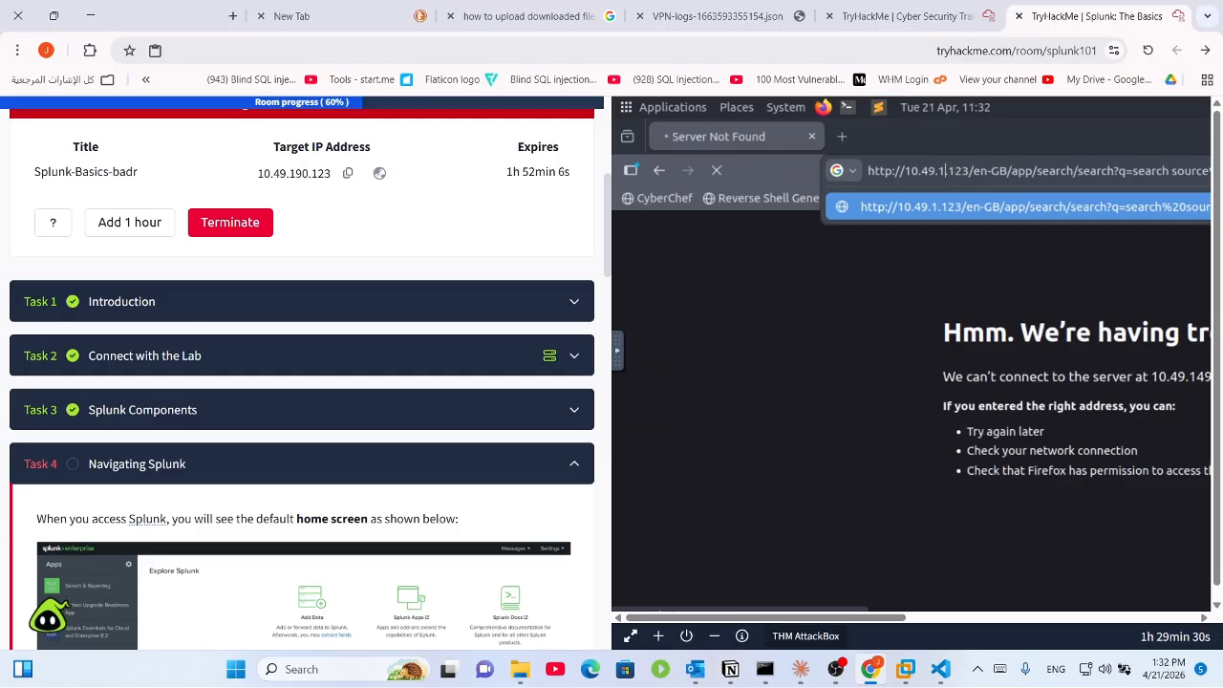
type("90.")
key("Return")
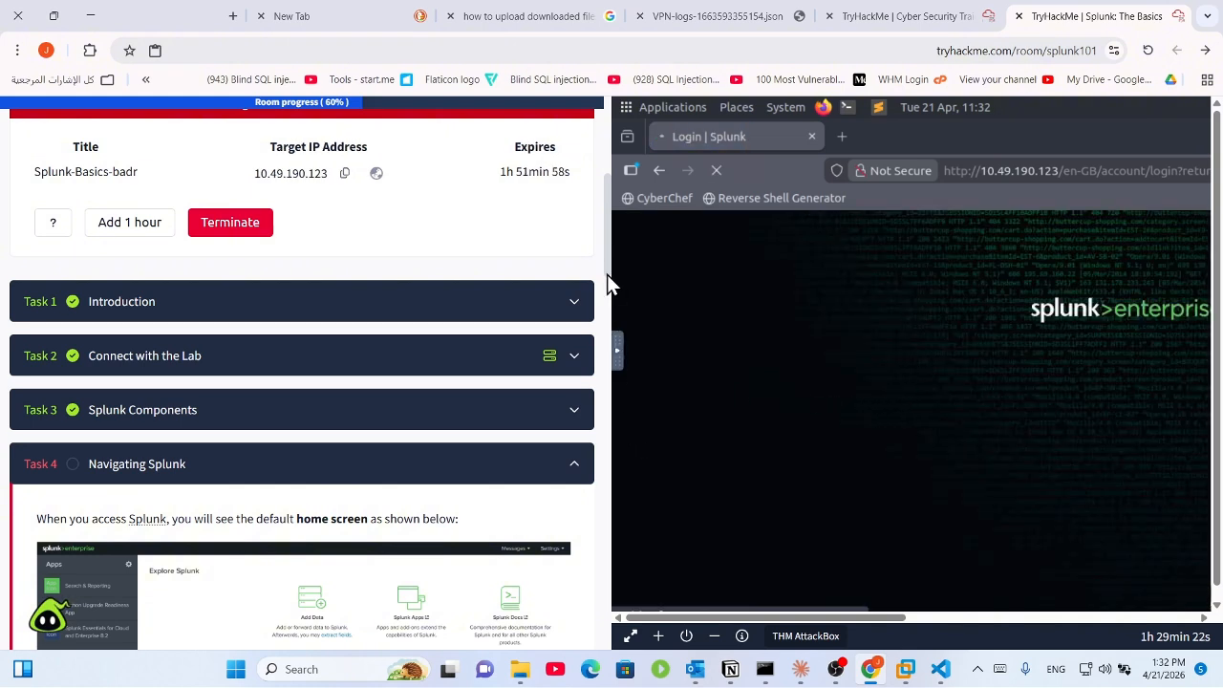
scroll(607, 360, "down", 5)
scroll(607, 361, "up", 1)
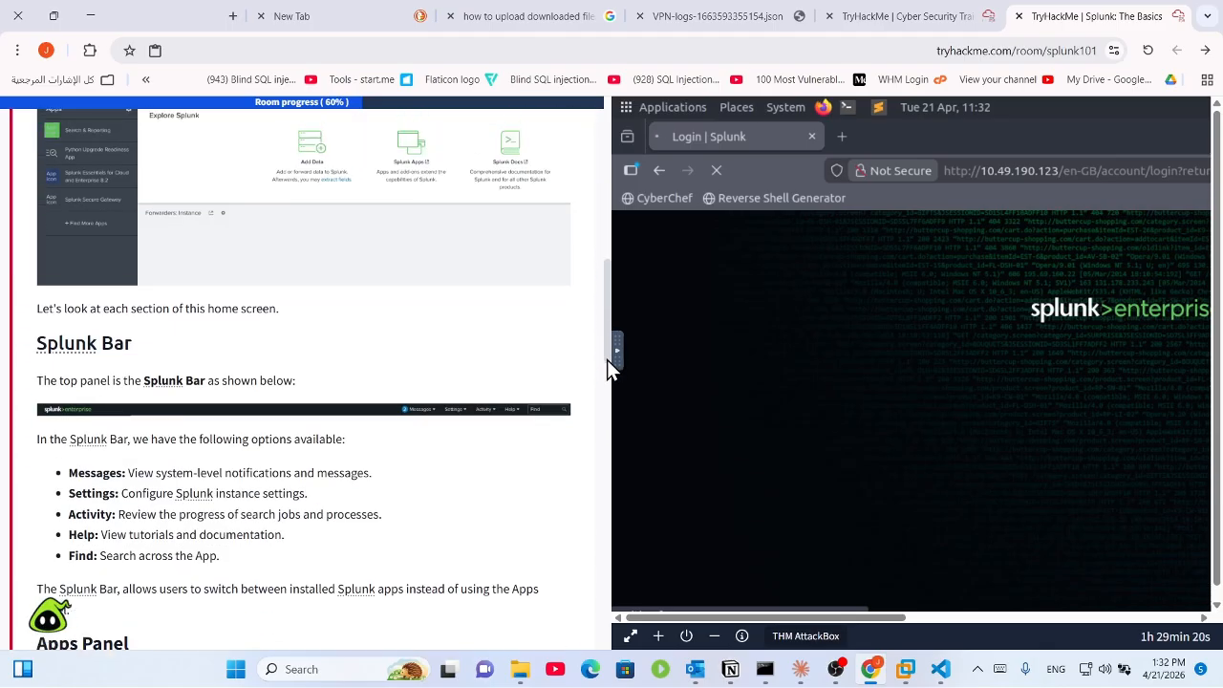
scroll(607, 360, "down", 2)
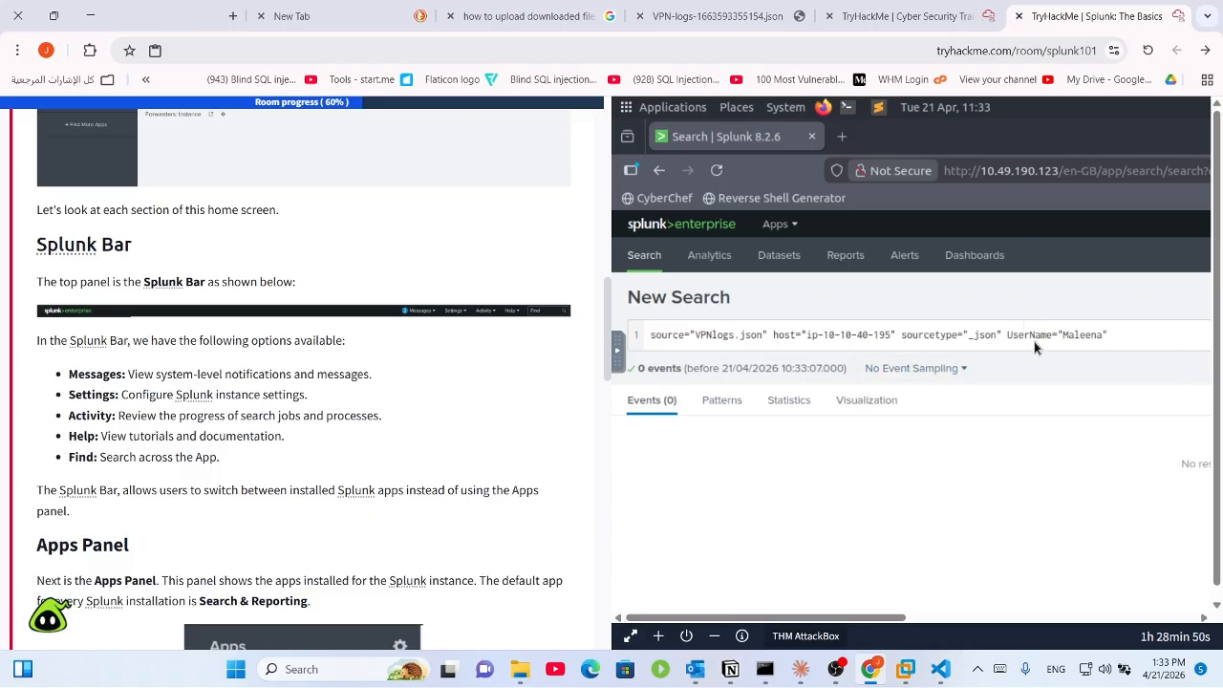
Step: Remove the UserName filter from the end of the search query so that it ends with sourcetype="_json"
left_click(1108, 336)
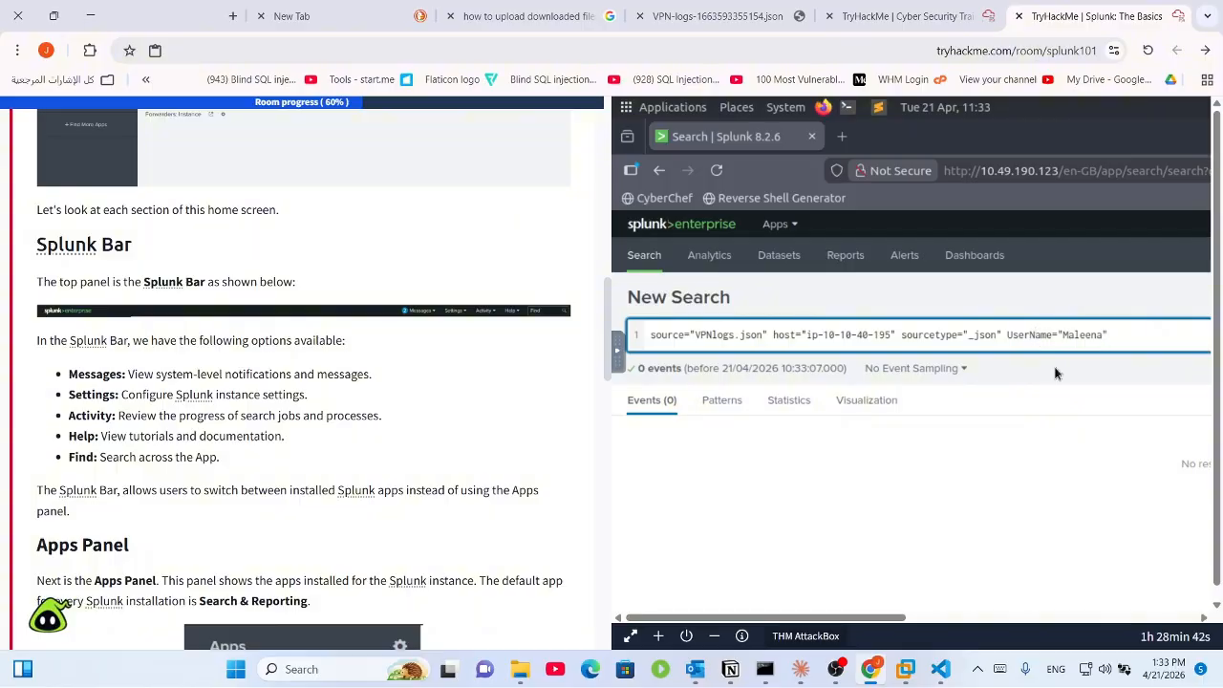
key("BackSpace")
type("n")
key("Right")
key("Right")
key("Right")
key("Right")
key("Right")
key("Right")
key("Right")
key("Right")
key("Right")
key("Right")
key("BackSpace")
key("BackSpace")
key("BackSpace")
key("BackSpace")
key("BackSpace")
key("BackSpace")
key("BackSpace")
key("BackSpace")
key("BackSpace")
key("BackSpace")
key("BackSpace")
key("BackSpace")
key("BackSpace")
key("BackSpace")
key("BackSpace")
key("BackSpace")
key("BackSpace")
key("BackSpace")
key("BackSpace")
key("BackSpace")
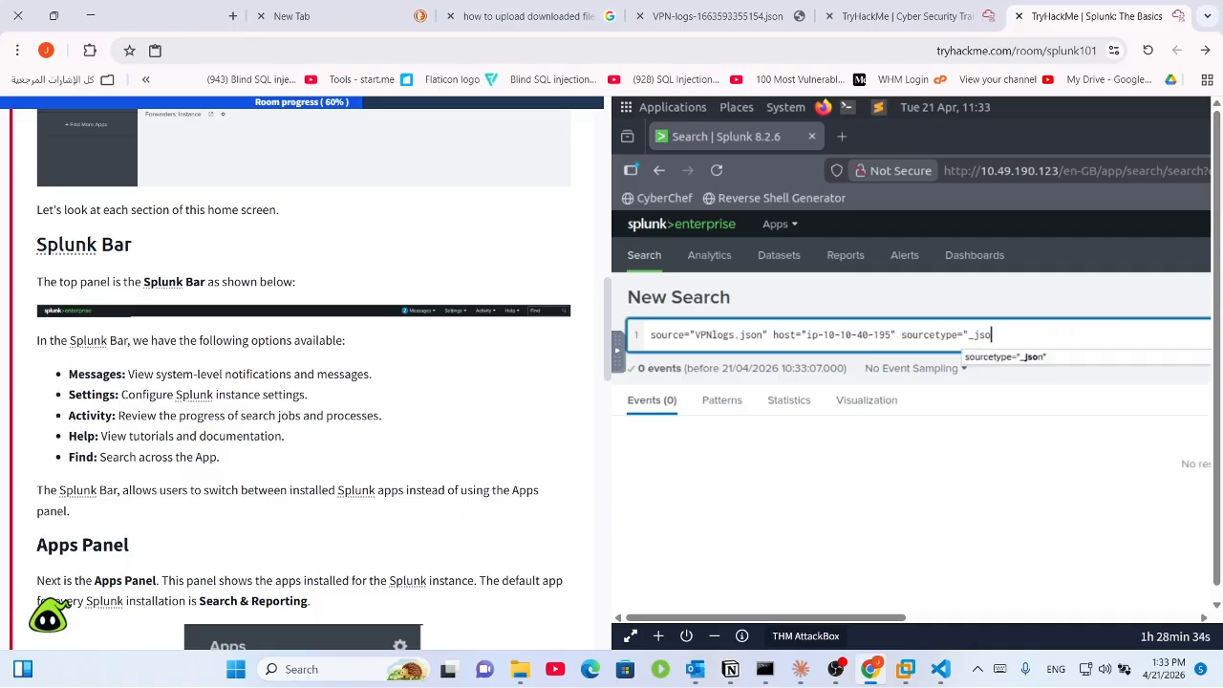
type("on\"")
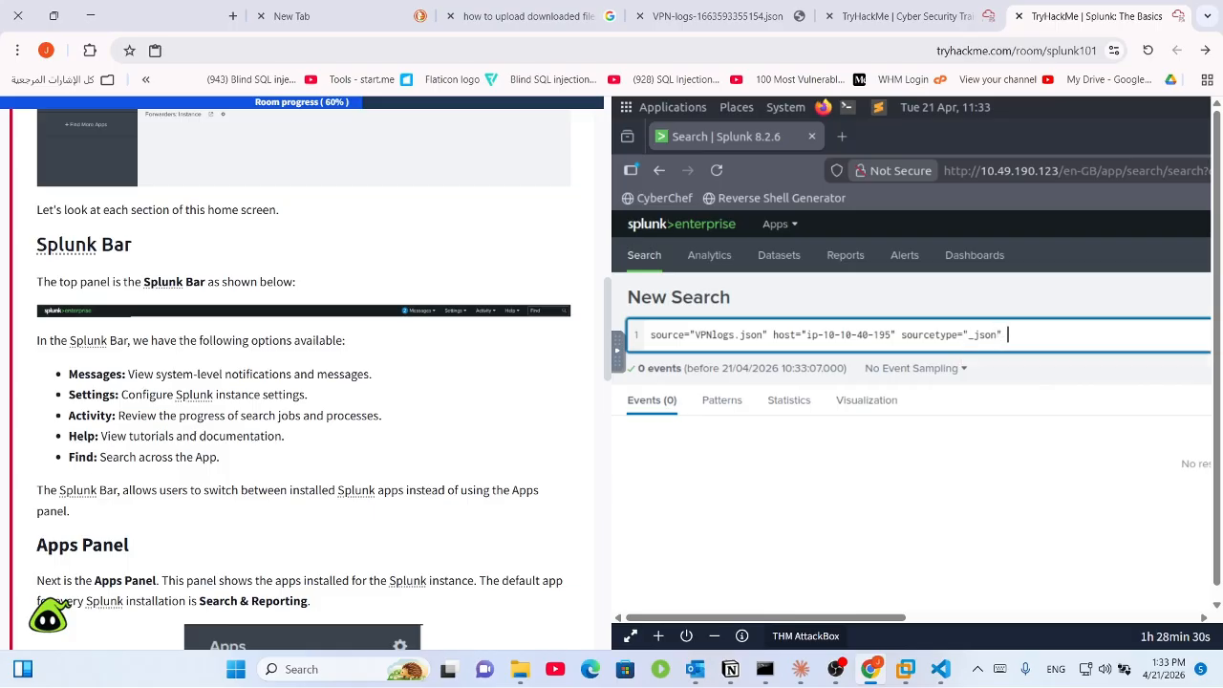
Step: Add a username filter after the sourcetype term, using the first suggested username value, and run the search
type(" use")
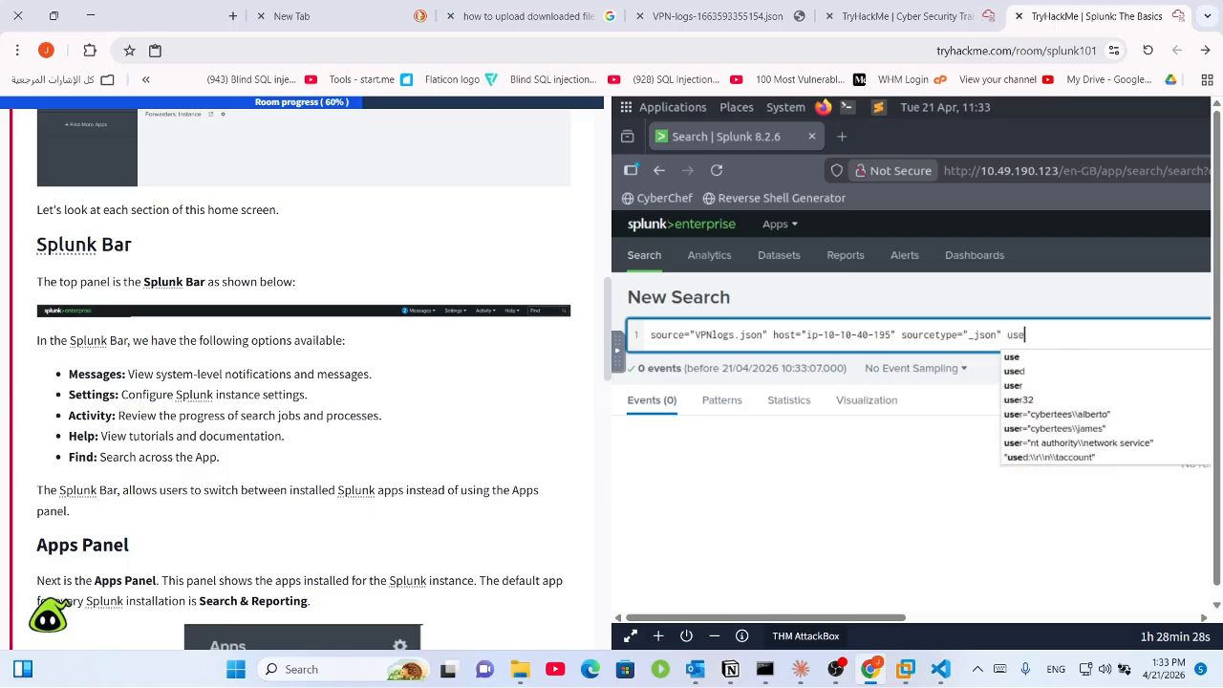
type("rn")
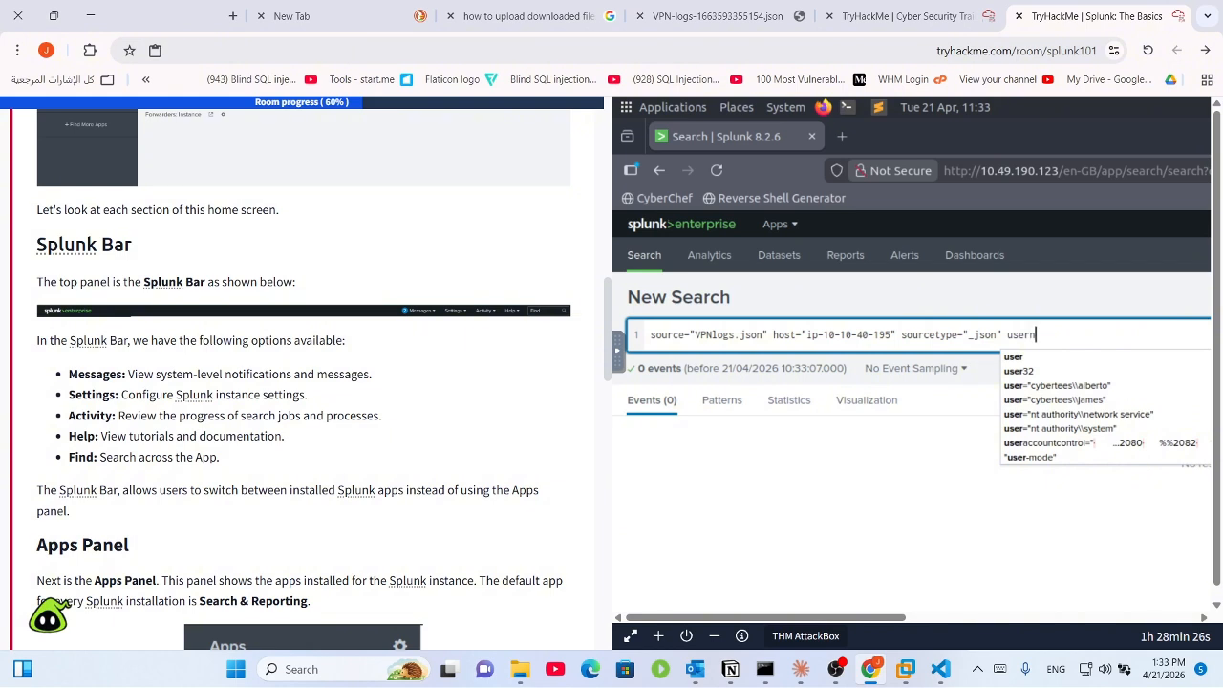
type("ame")
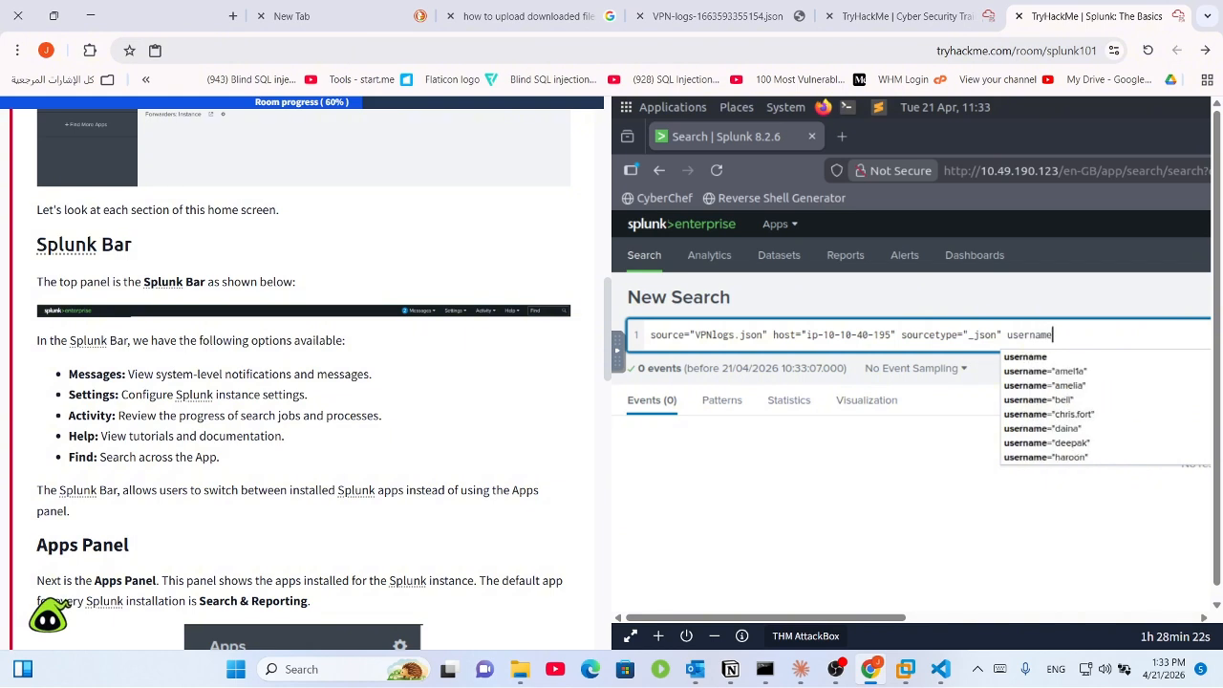
type("=")
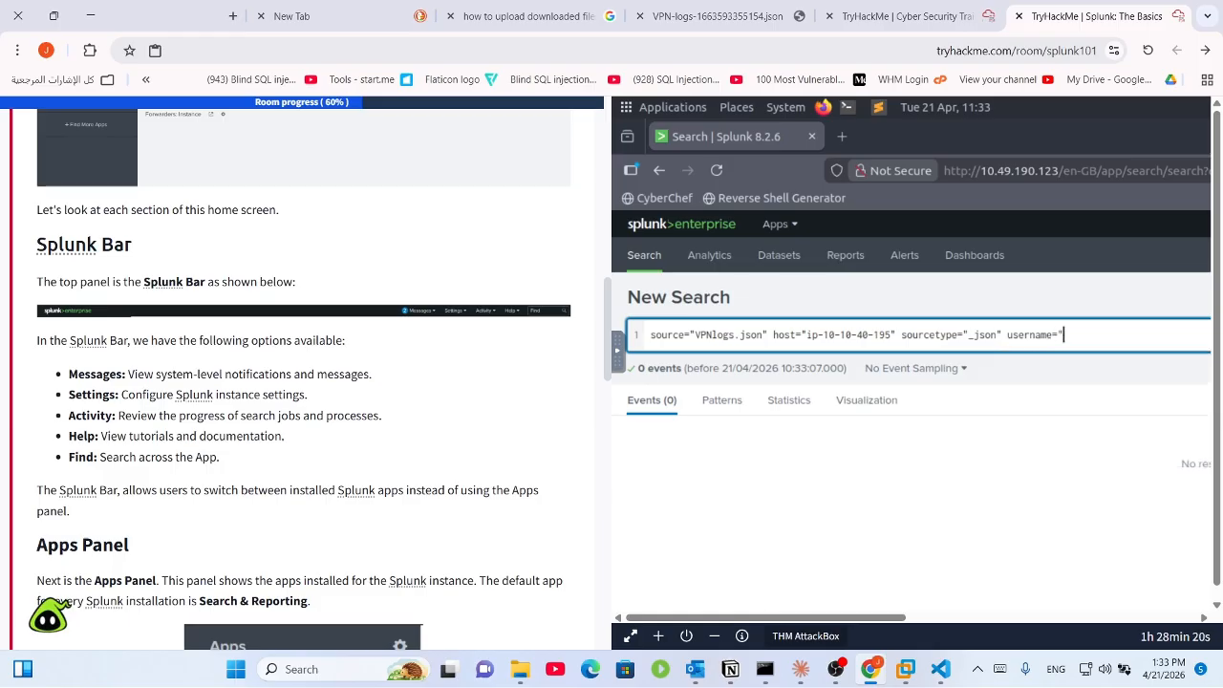
type("\"m")
key("BackSpace")
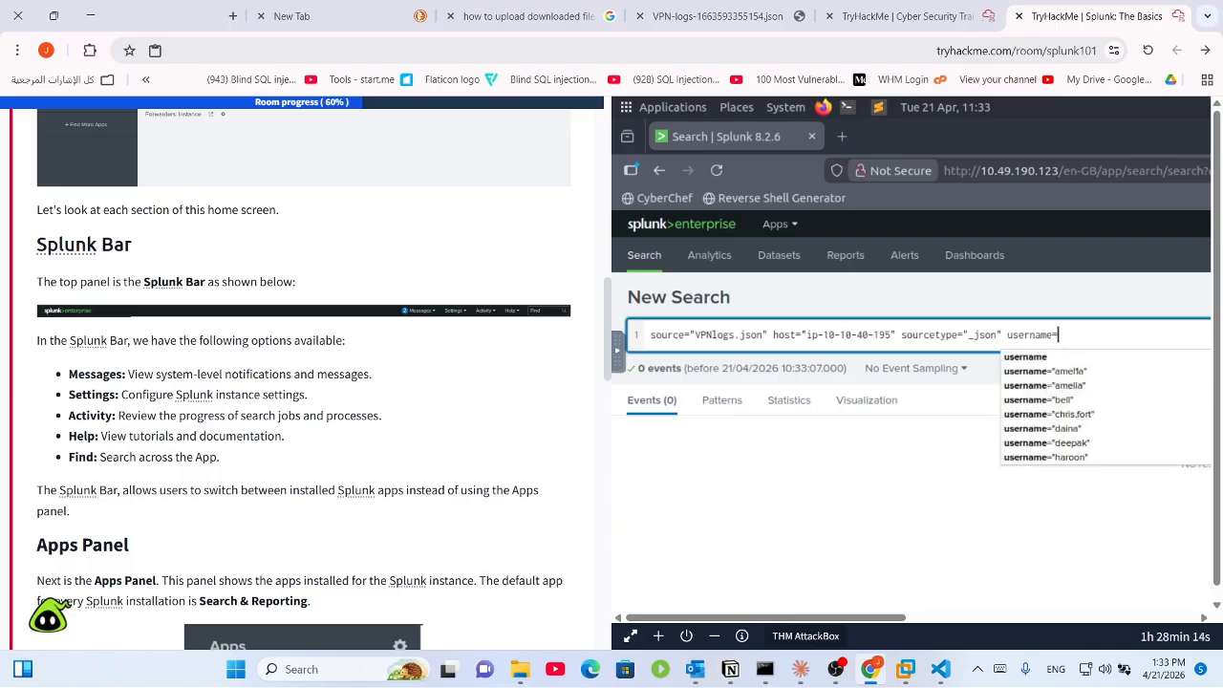
key("BackSpace")
key("Down")
key("Down")
key("Down")
key("Down")
key("Down")
key("Down")
key("Down")
key("Down")
key("Down")
key("Down")
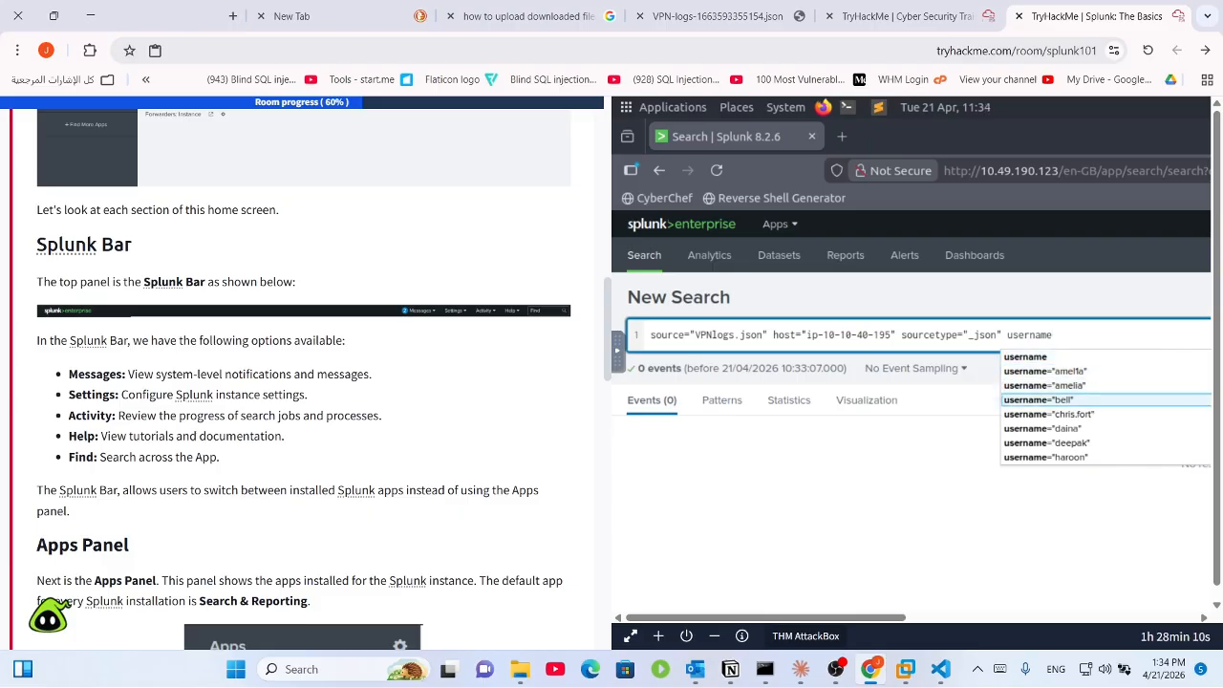
key("Down")
key("Down")
key("Down")
key("Down")
key("Down")
key("Down")
key("Down")
key("Down")
key("Down")
key("Down")
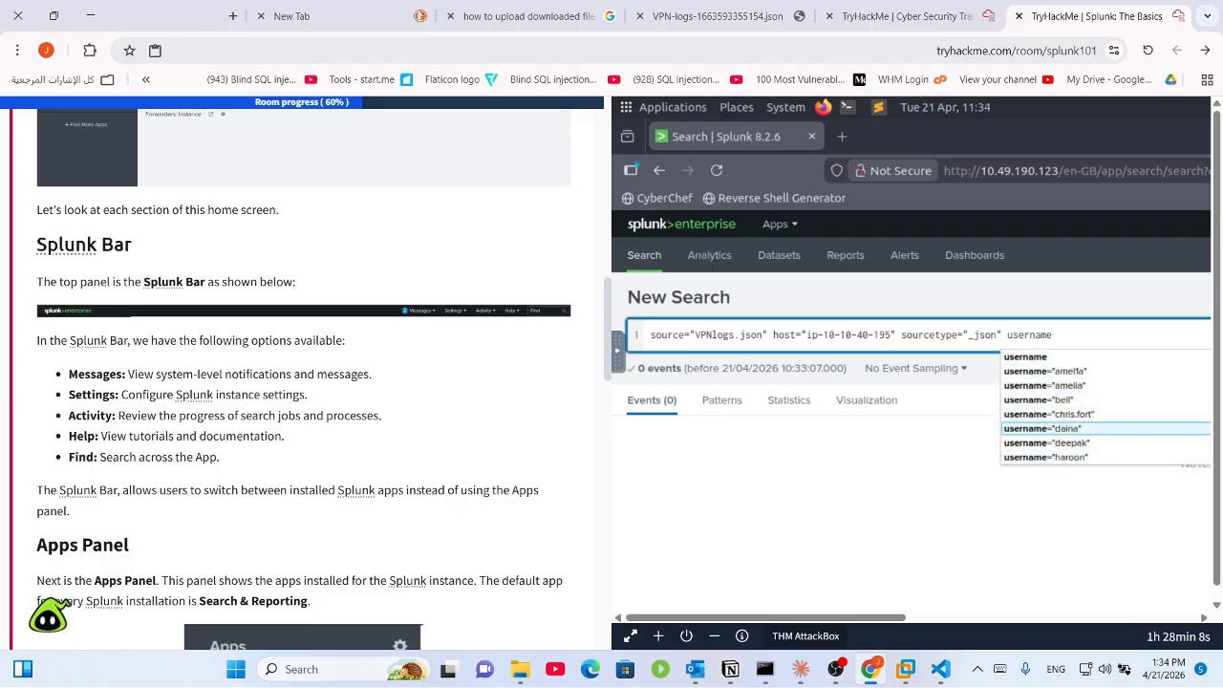
key("Down")
key("Down")
key("Down")
key("Down")
key("Down")
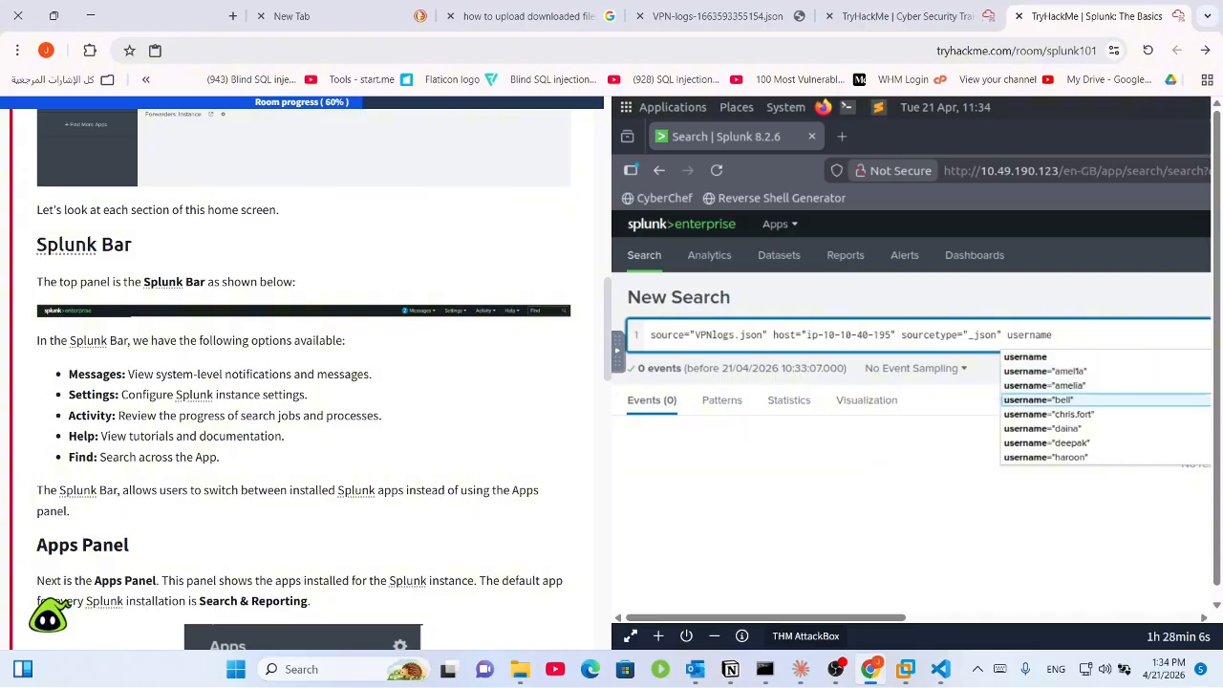
key("Up")
key("Up")
key("Up")
key("Up")
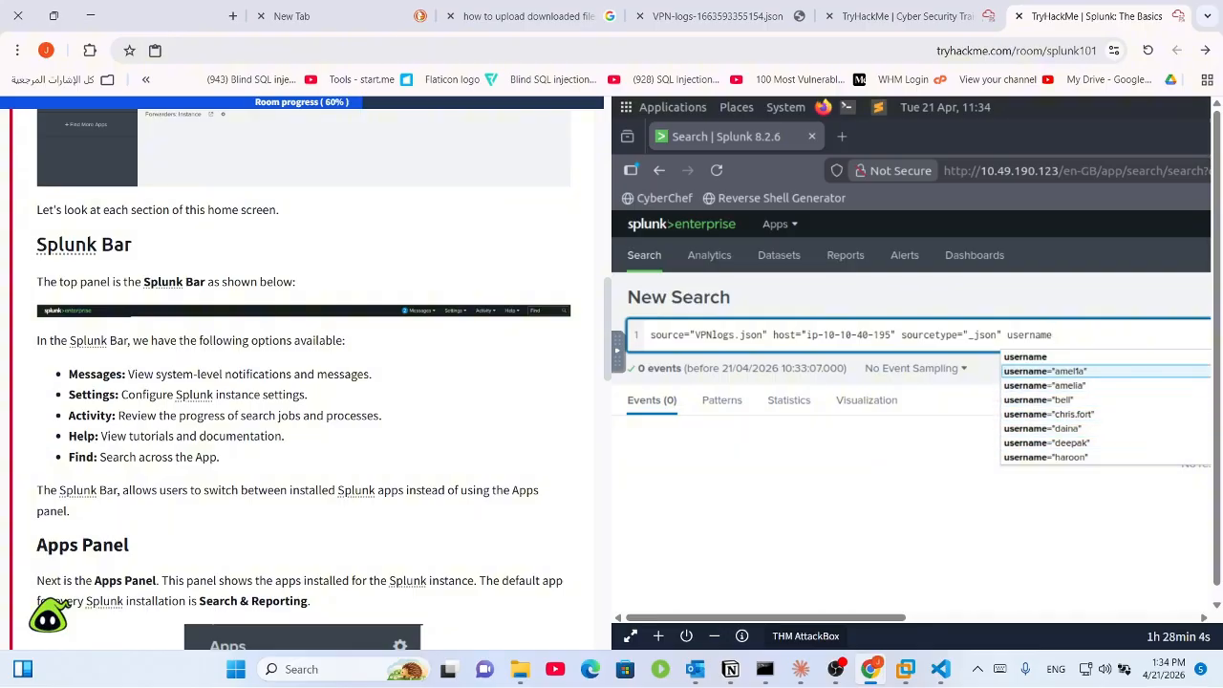
key("Return")
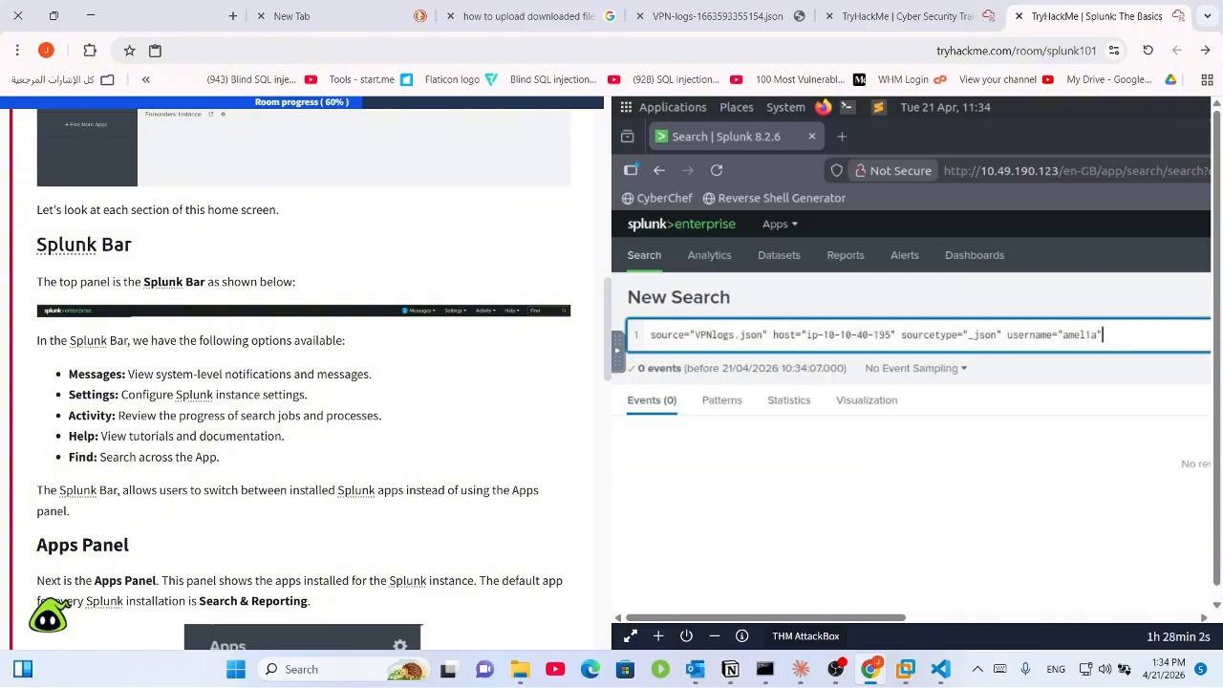
key("Return")
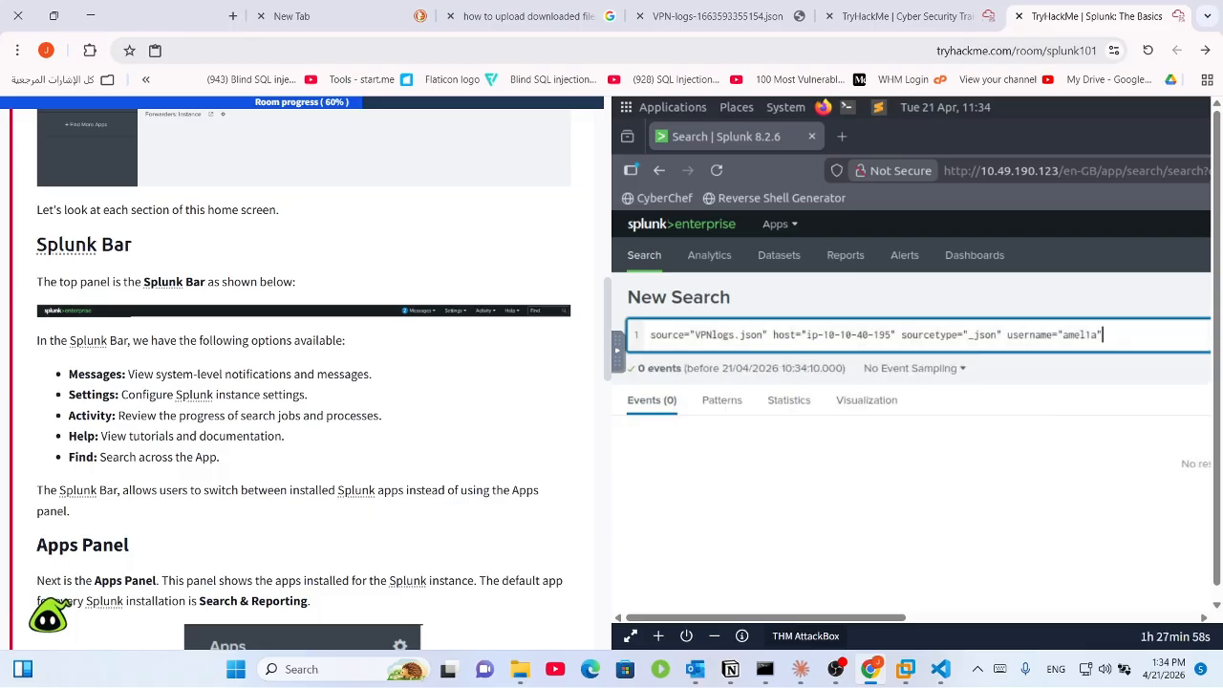
Step: Delete the username filter from the query and rerun the search on the source, host and sourcetype only
left_click(1007, 336, "shift")
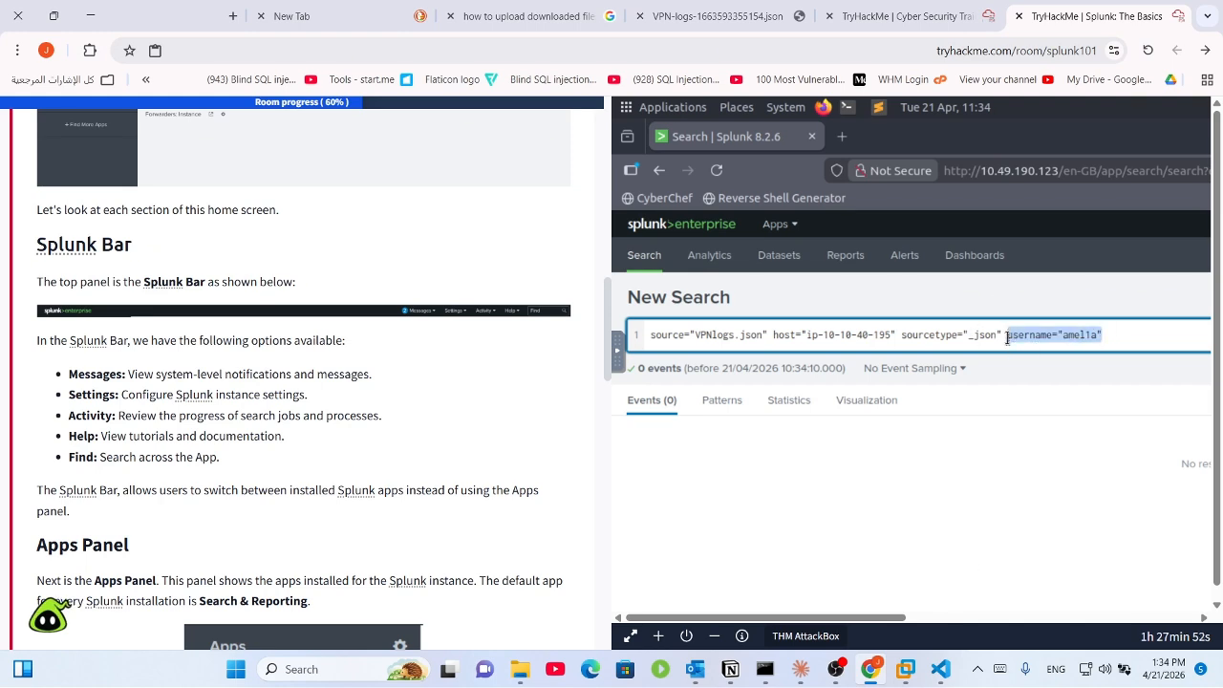
key("BackSpace")
key("Return")
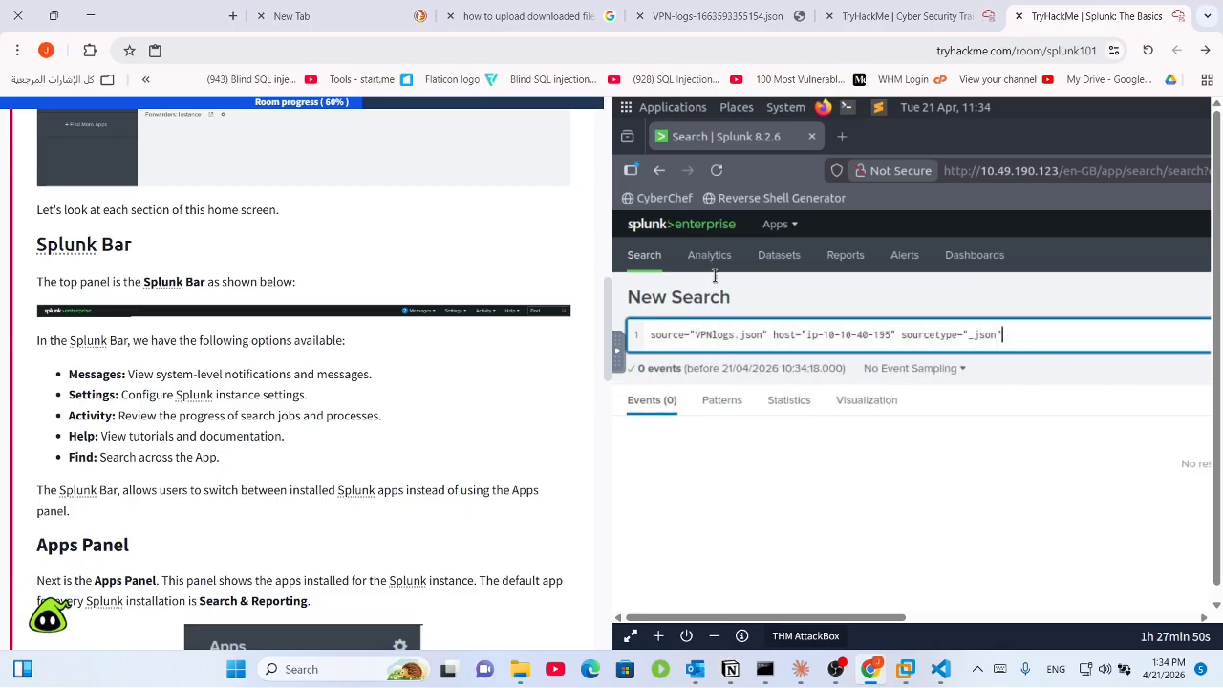
Step: Go to the Splunk home page, start adding data and choose the Upload method
left_click(779, 265)
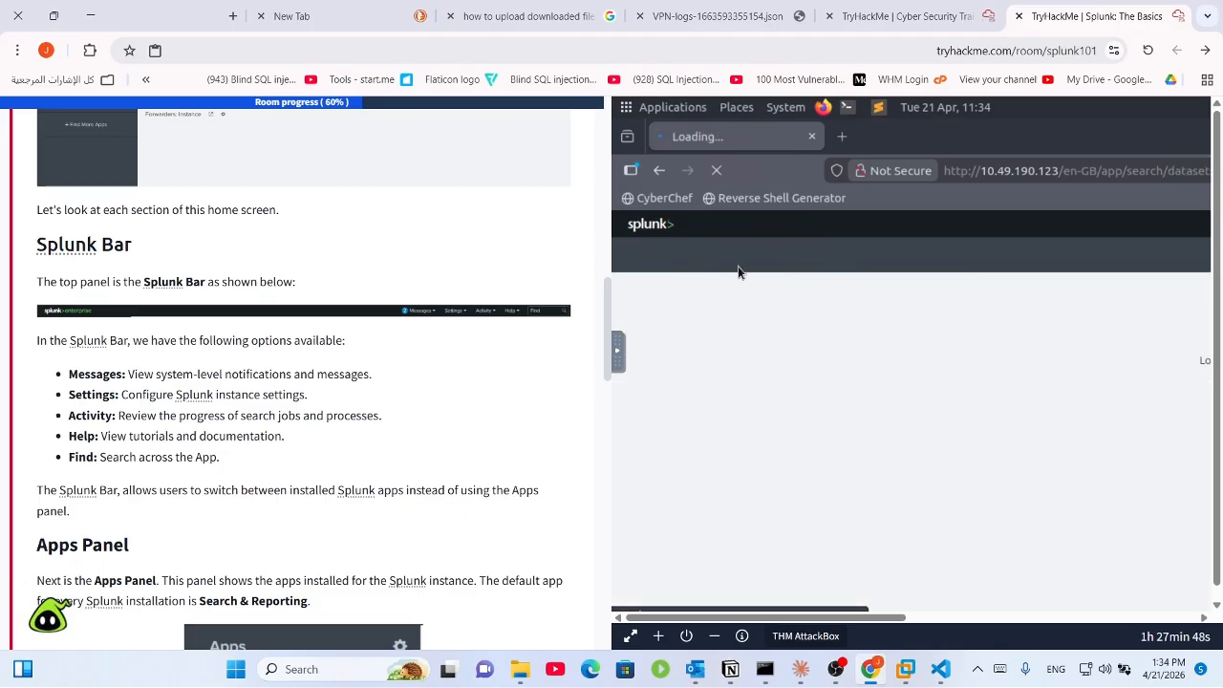
left_click(668, 229)
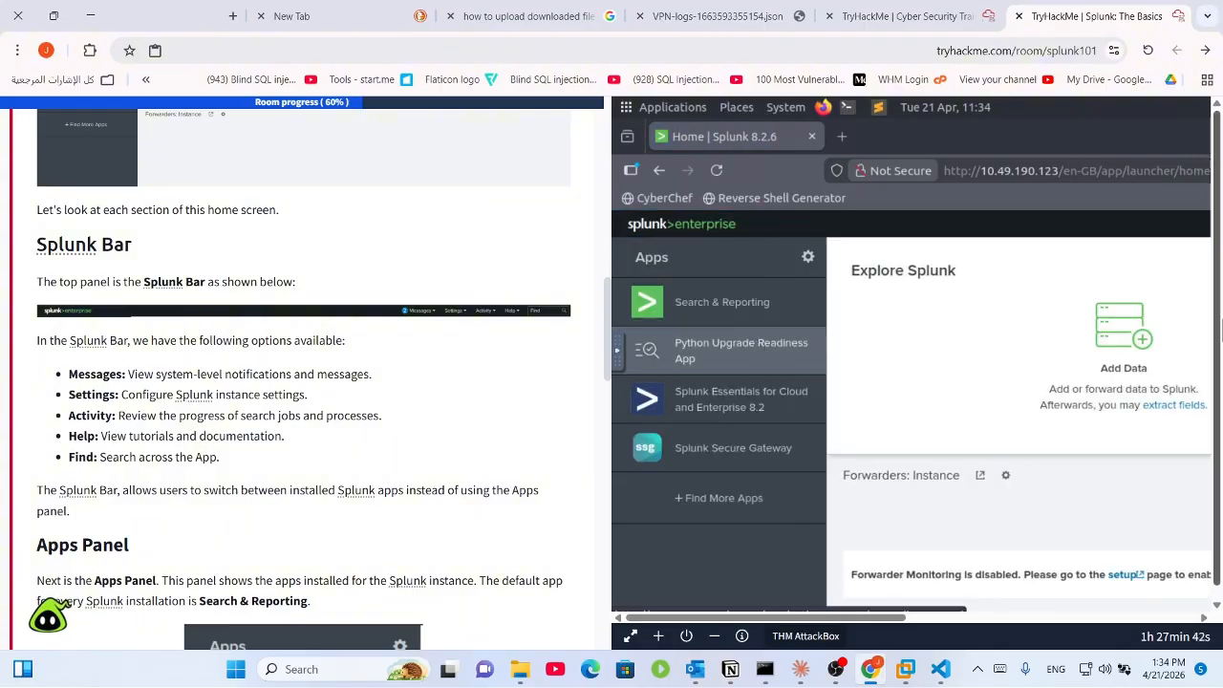
left_click(1095, 354)
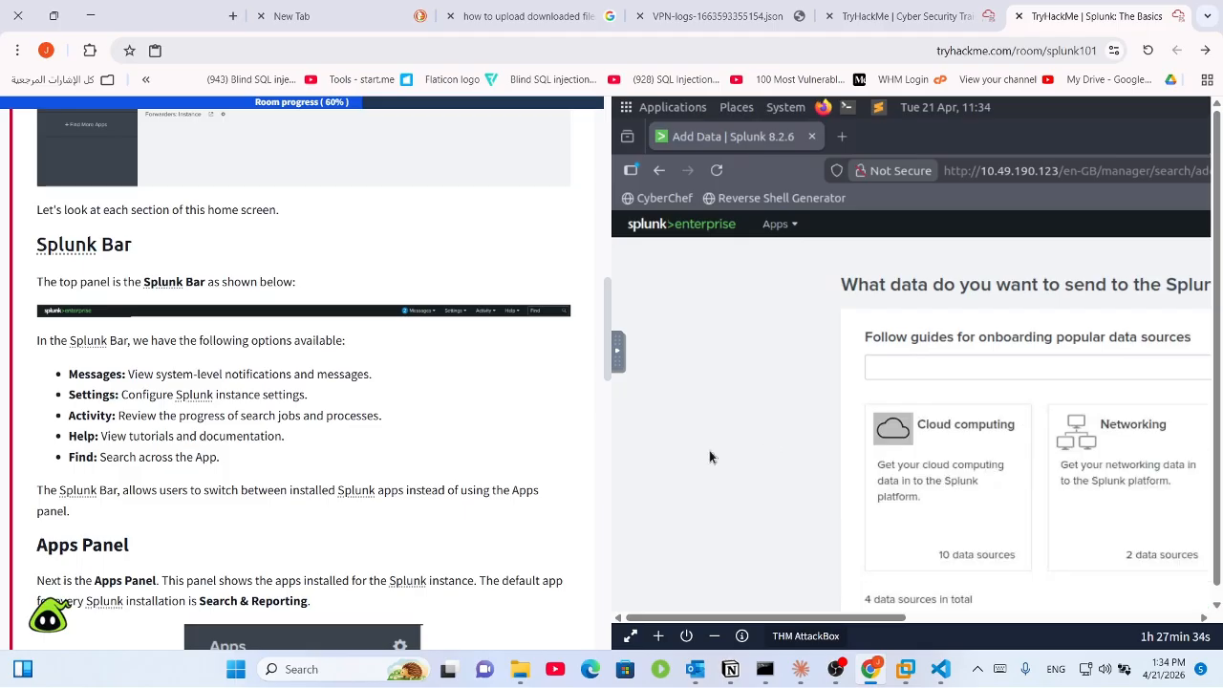
scroll(709, 457, "down", 3)
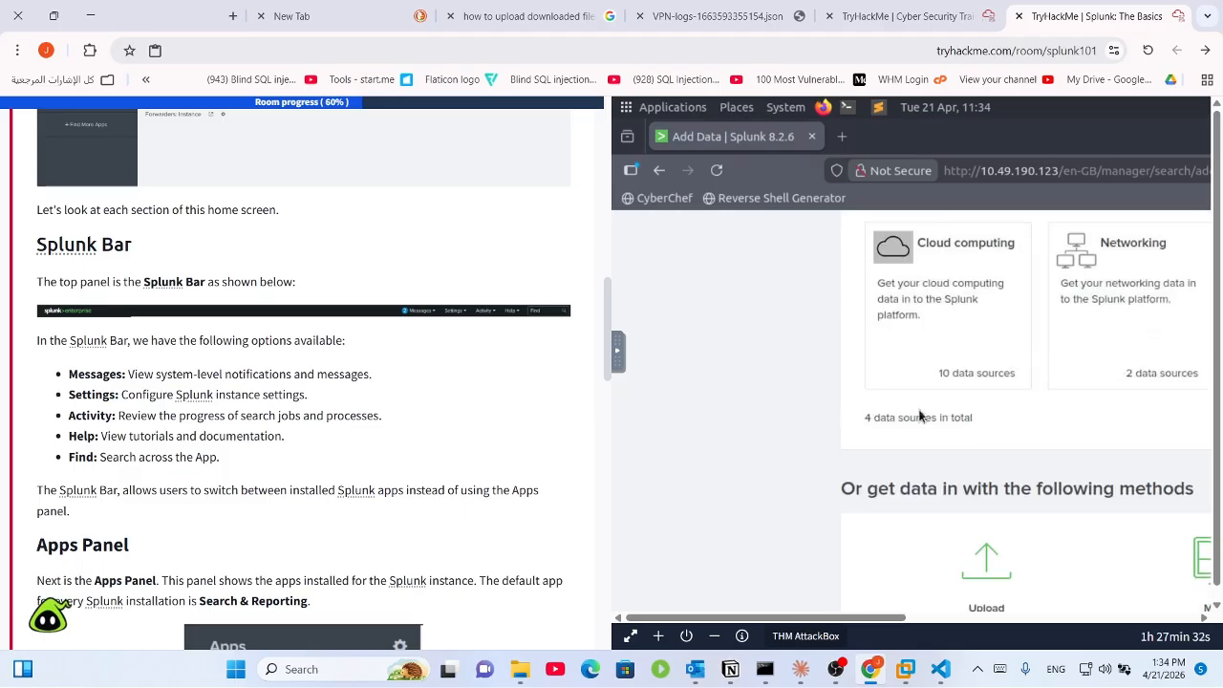
left_click(994, 574)
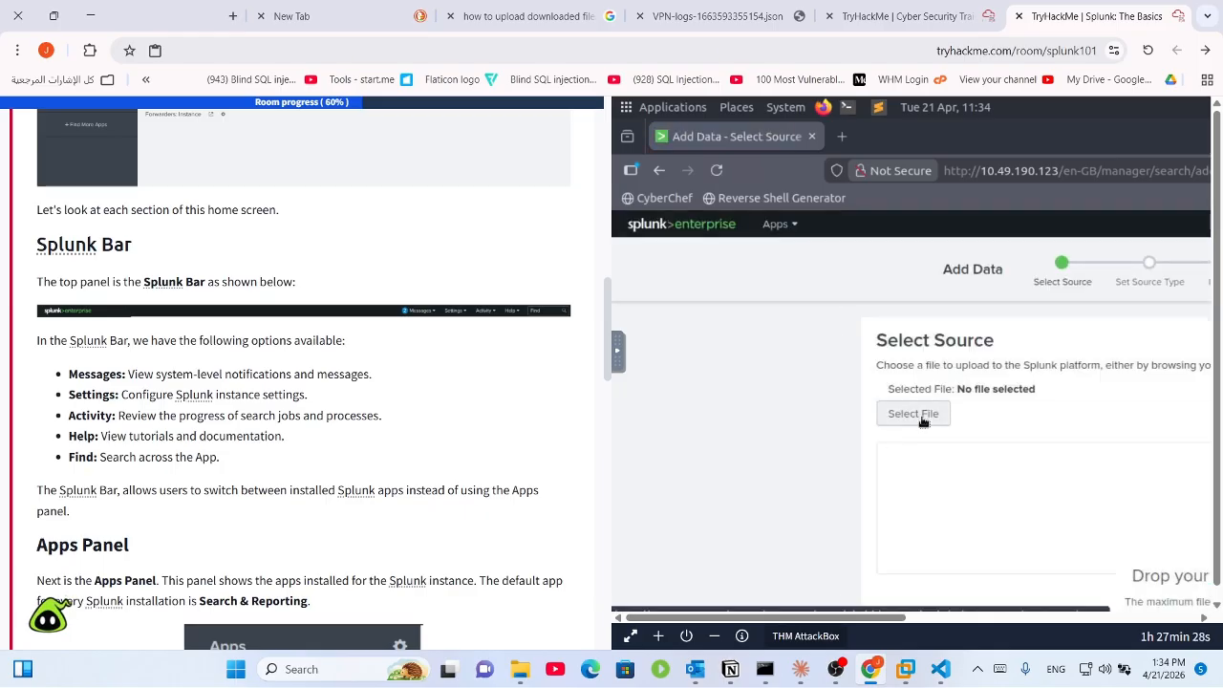
Step: Select VPNlogs.json from the SplunkBasic folder inside root's Rooms folder as the upload source file
left_click(922, 419)
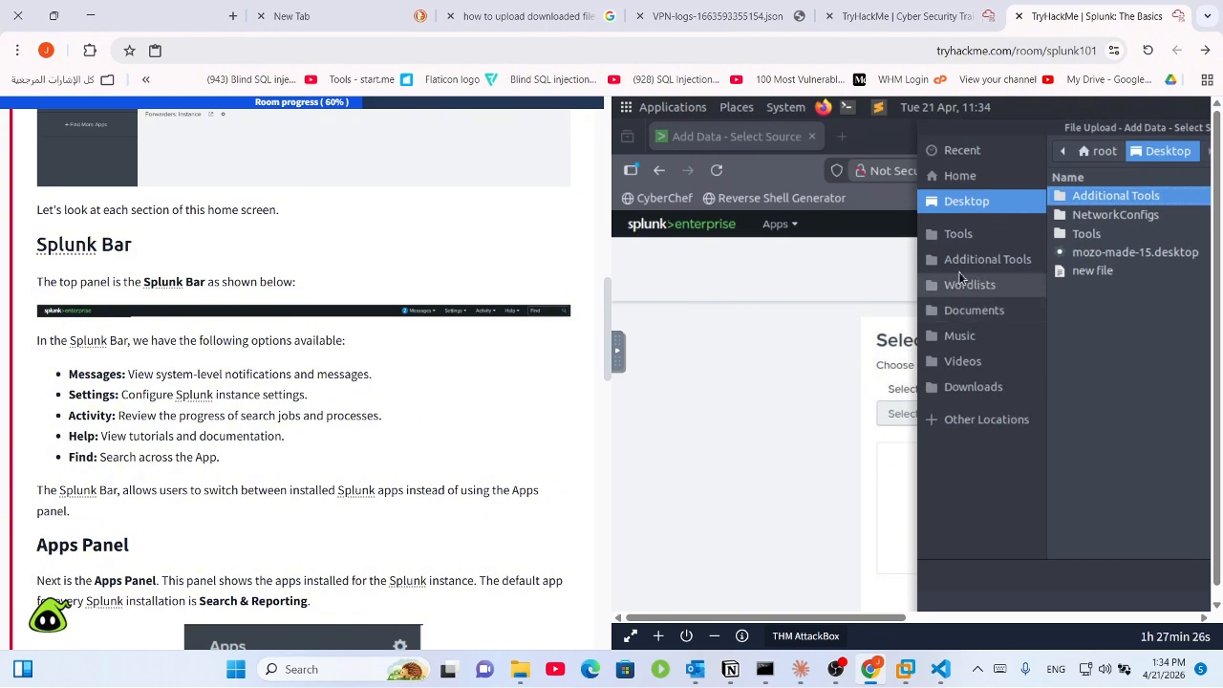
left_click(1096, 152)
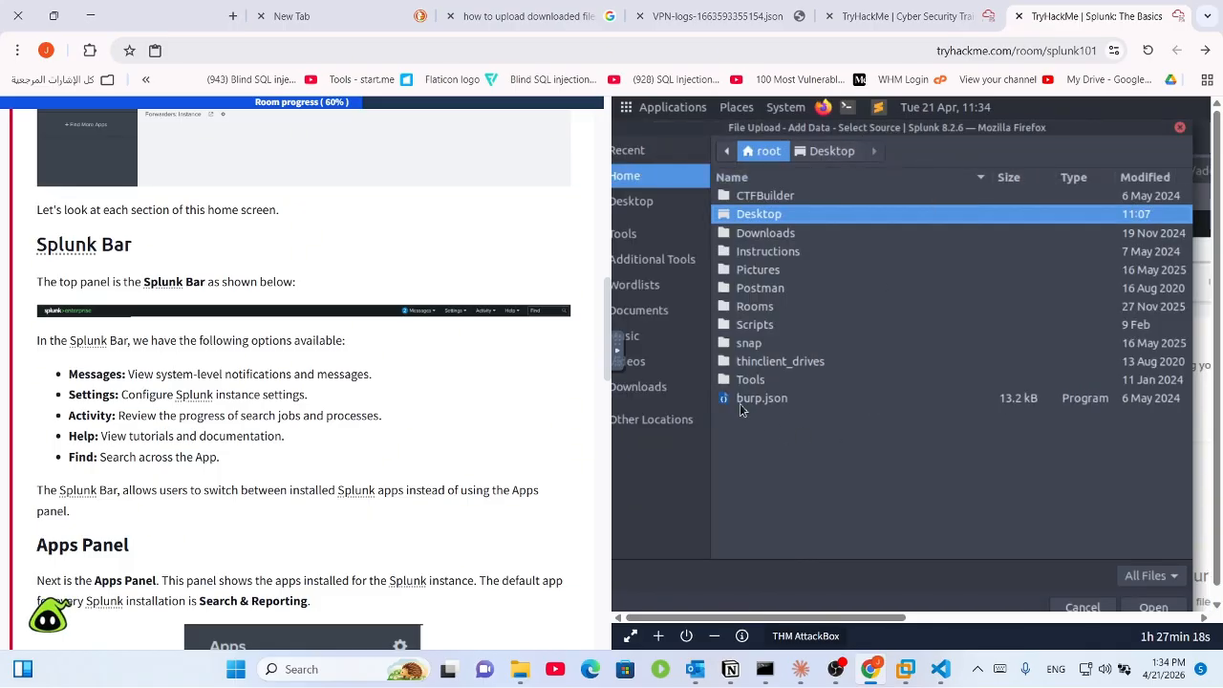
left_click(751, 310)
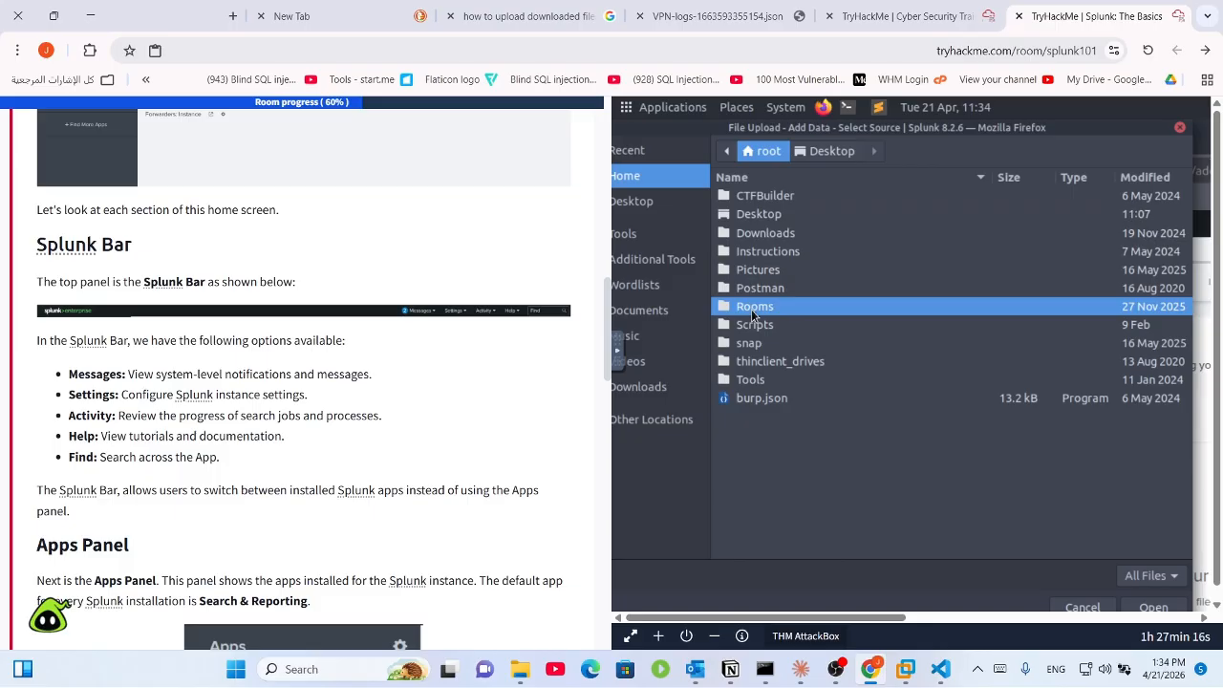
double_click(753, 314)
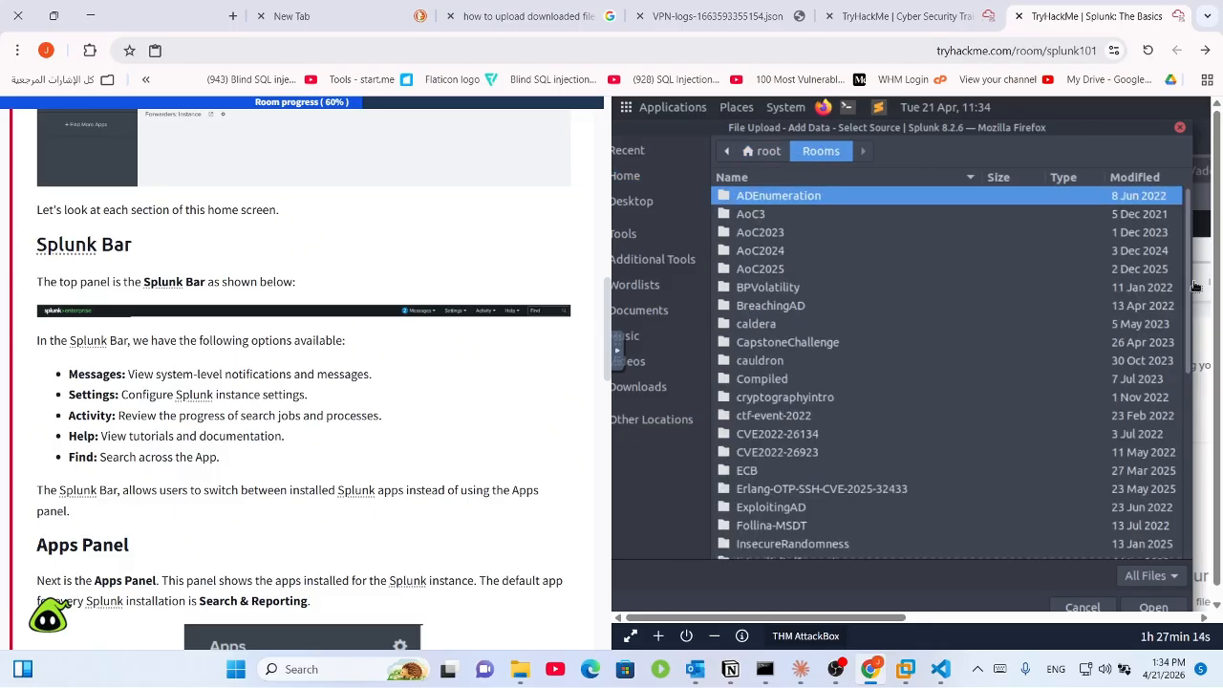
scroll(1195, 344, "down", 4)
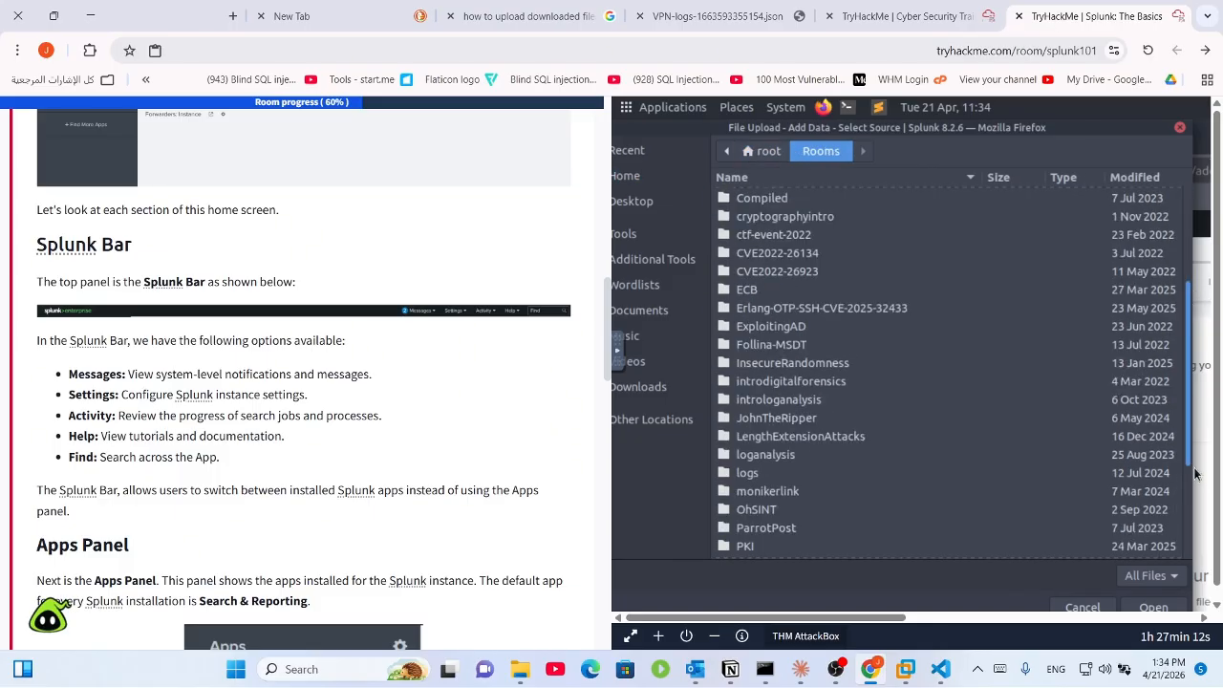
scroll(1194, 476, "down", 4)
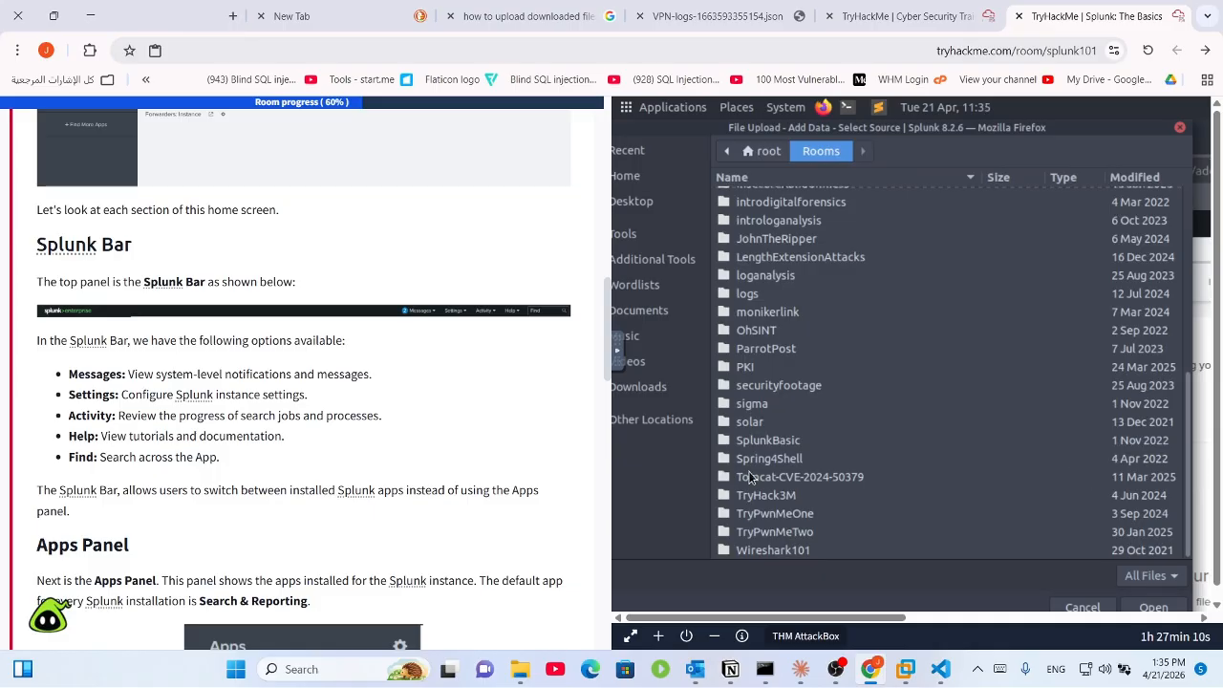
double_click(766, 444)
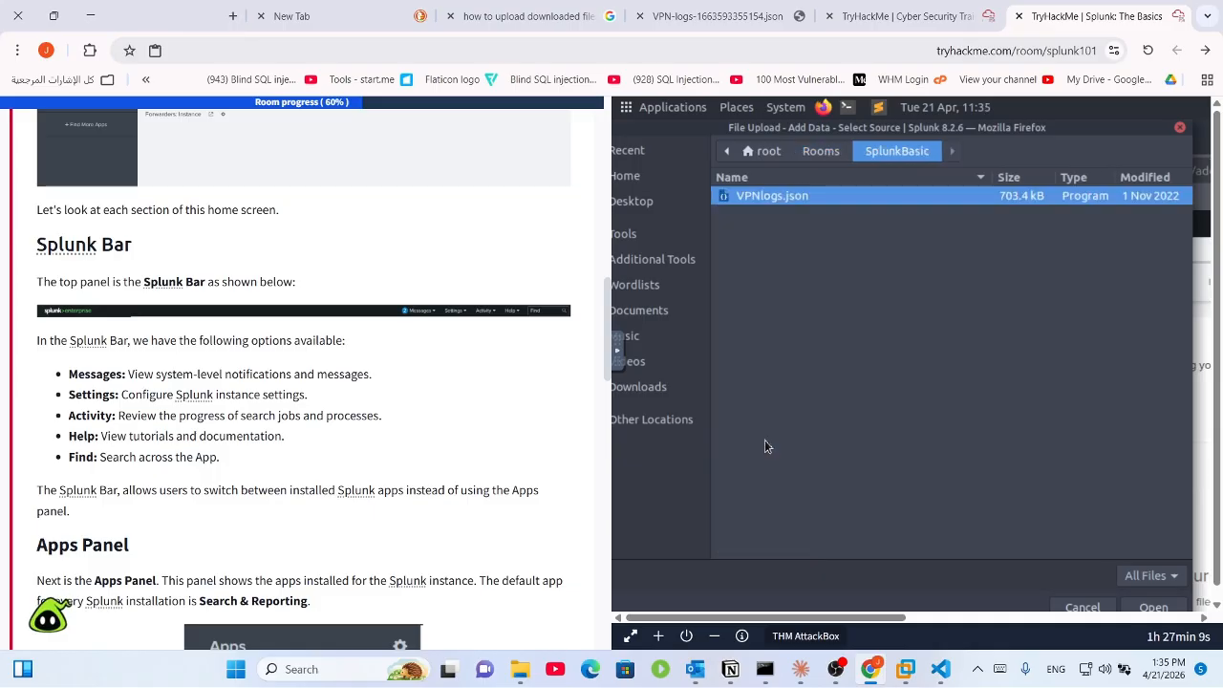
double_click(765, 195)
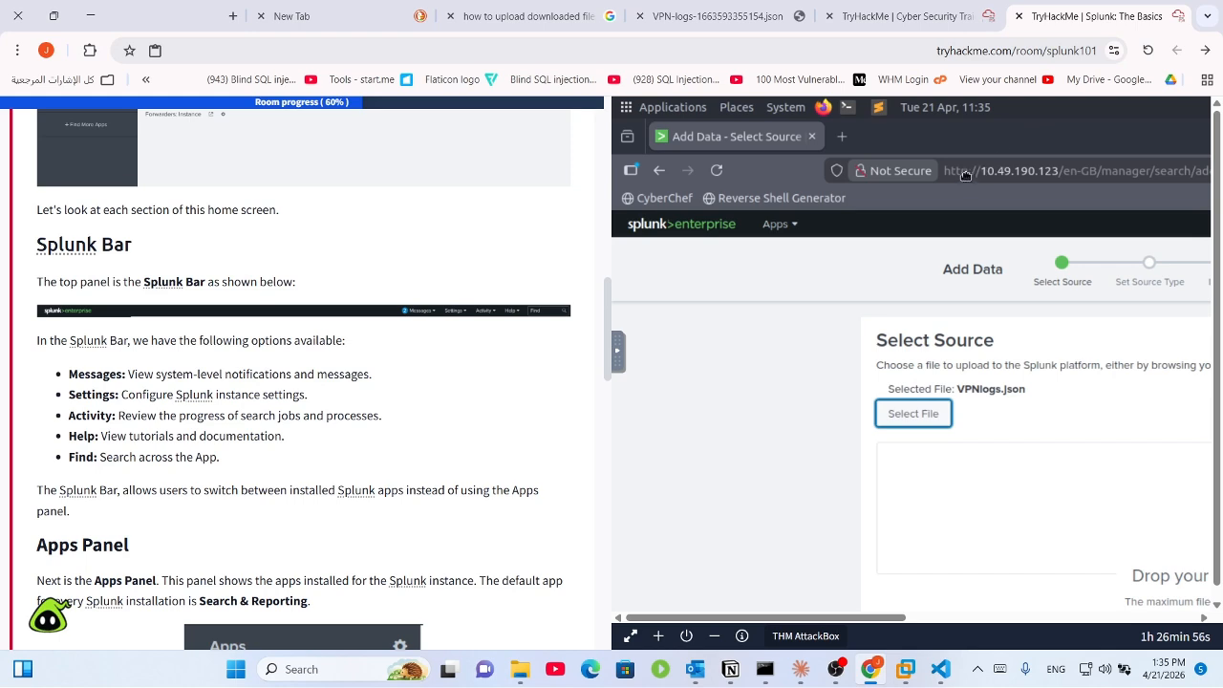
Step: Show the AttackBox full screen in a single separate tab and maximize the browser window inside it
left_click_drag(966, 178, 967, 178)
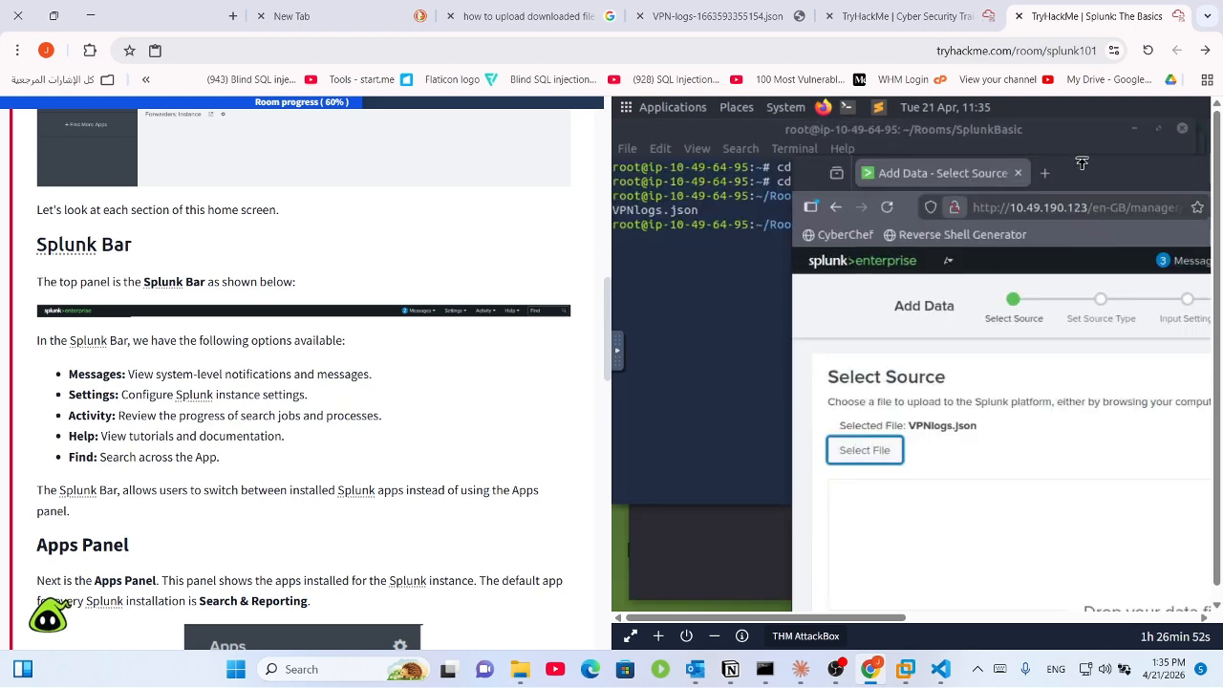
left_click_drag(1085, 165, 888, 178)
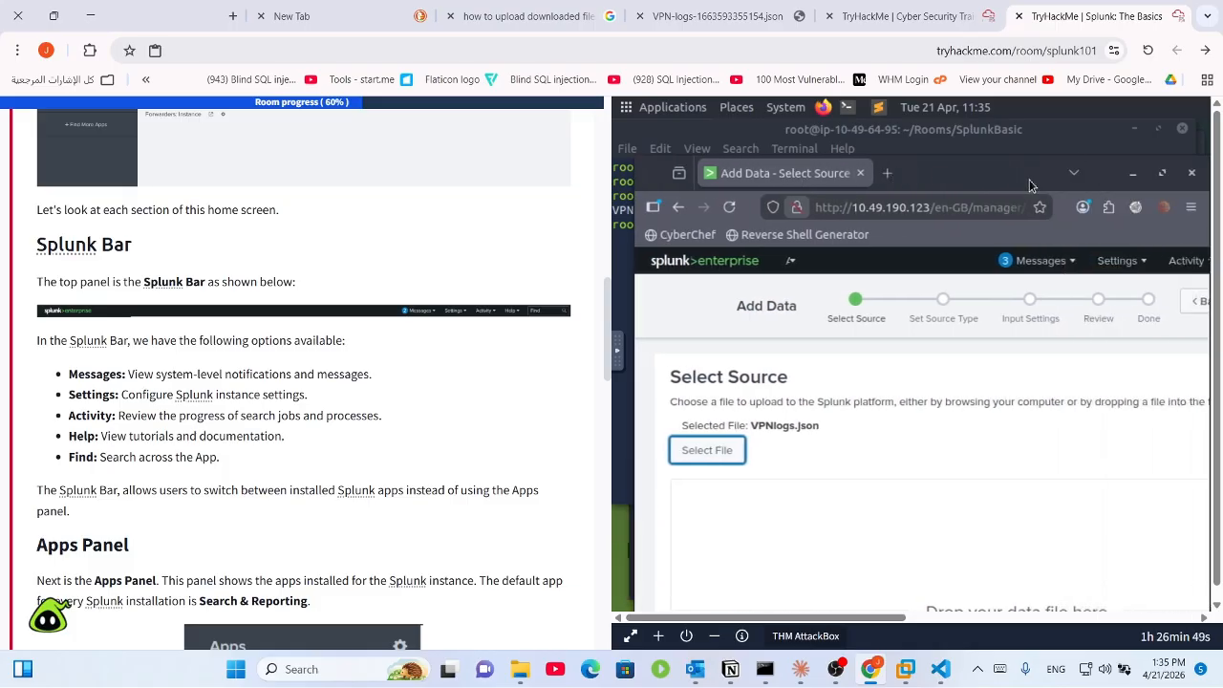
left_click(1192, 208)
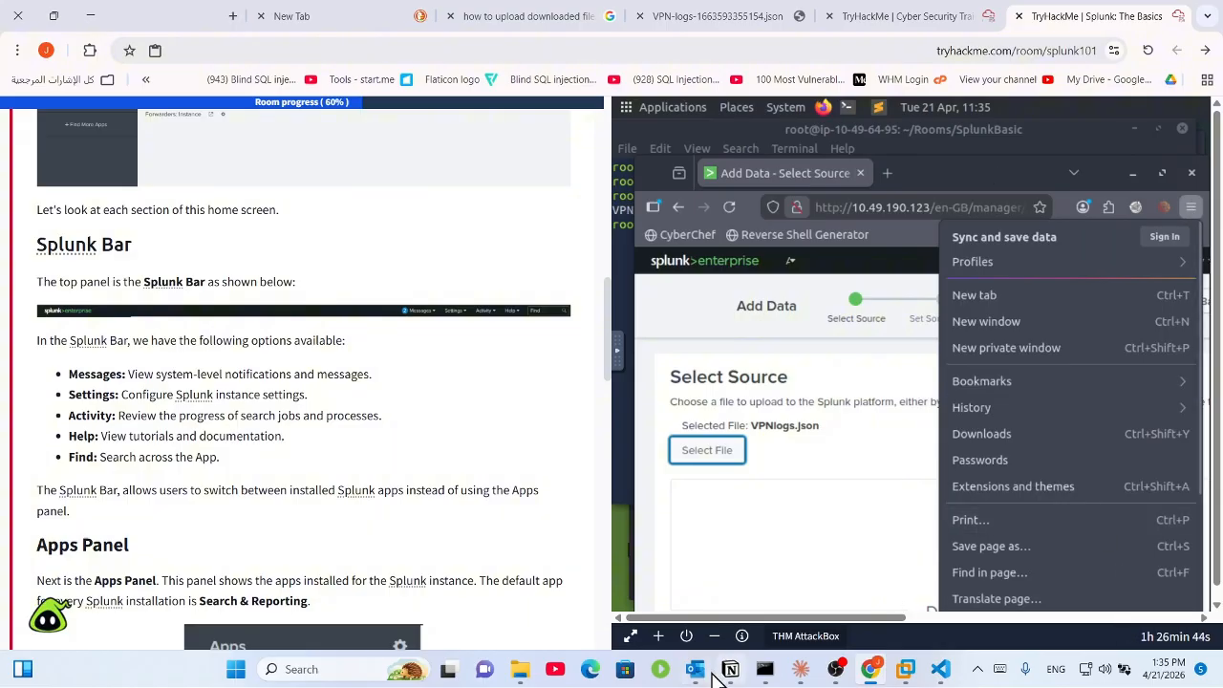
left_click(631, 637)
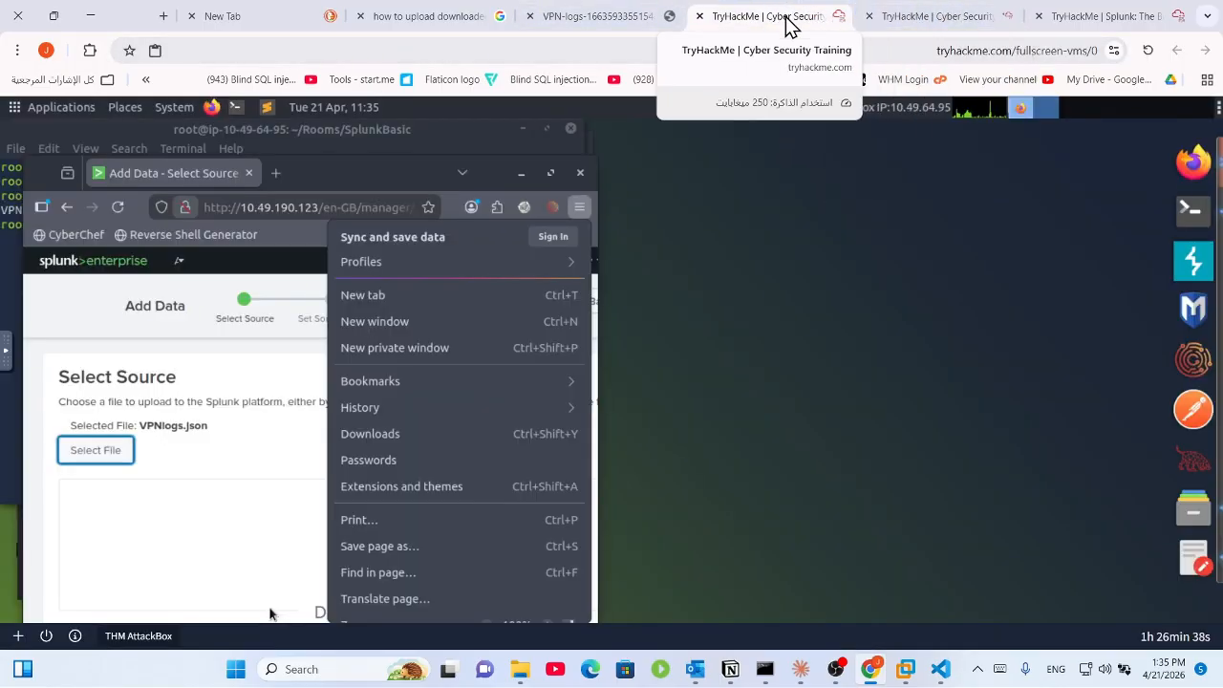
left_click(869, 17)
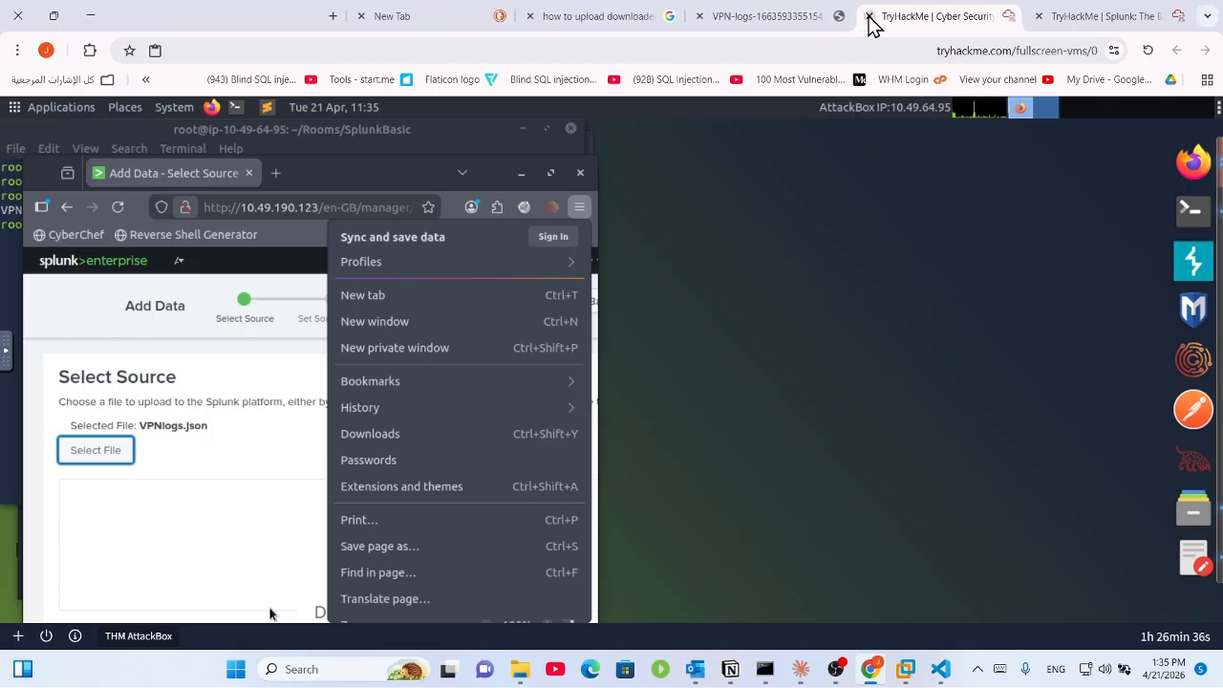
left_click(553, 175)
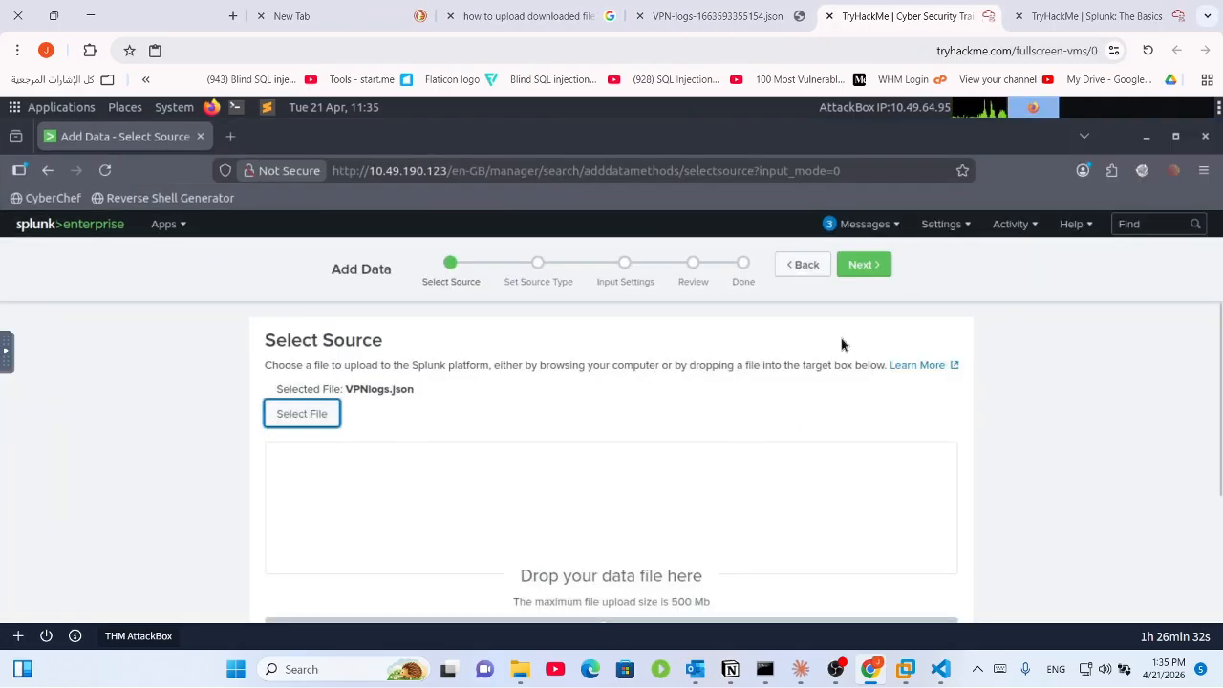
Step: Complete the VPNlogs.json upload with source type _json and the default input settings, and start searching the uploaded data
left_click(870, 269)
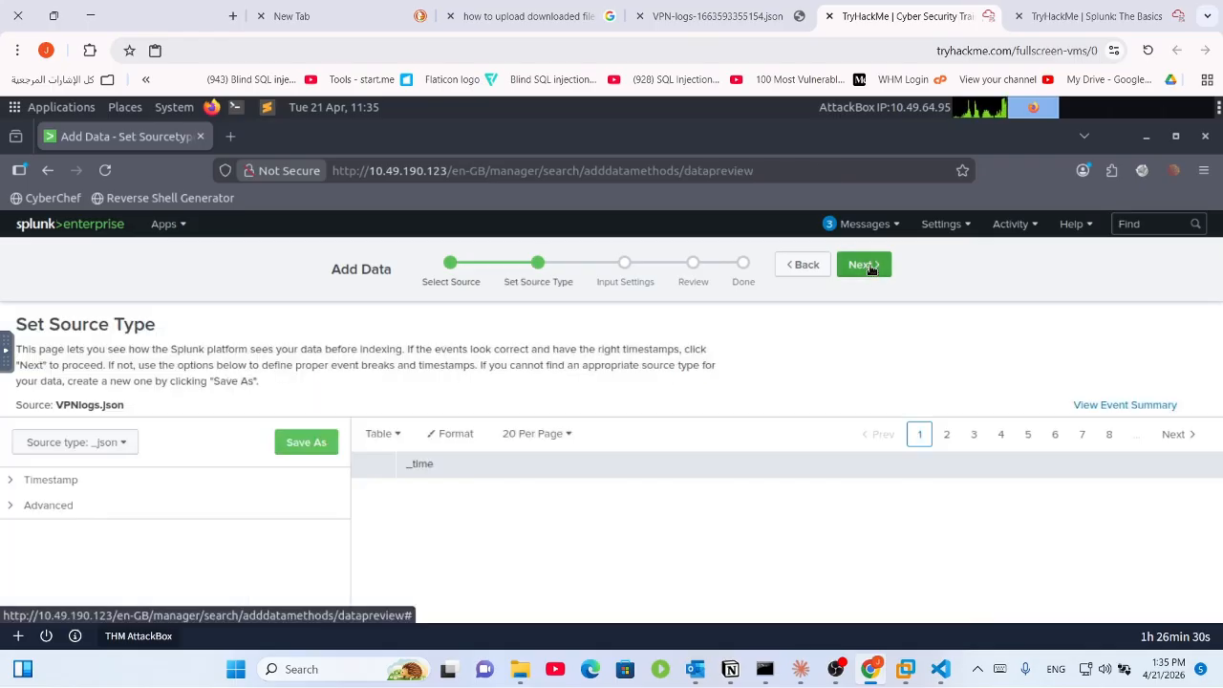
left_click(868, 265)
left_click(867, 265)
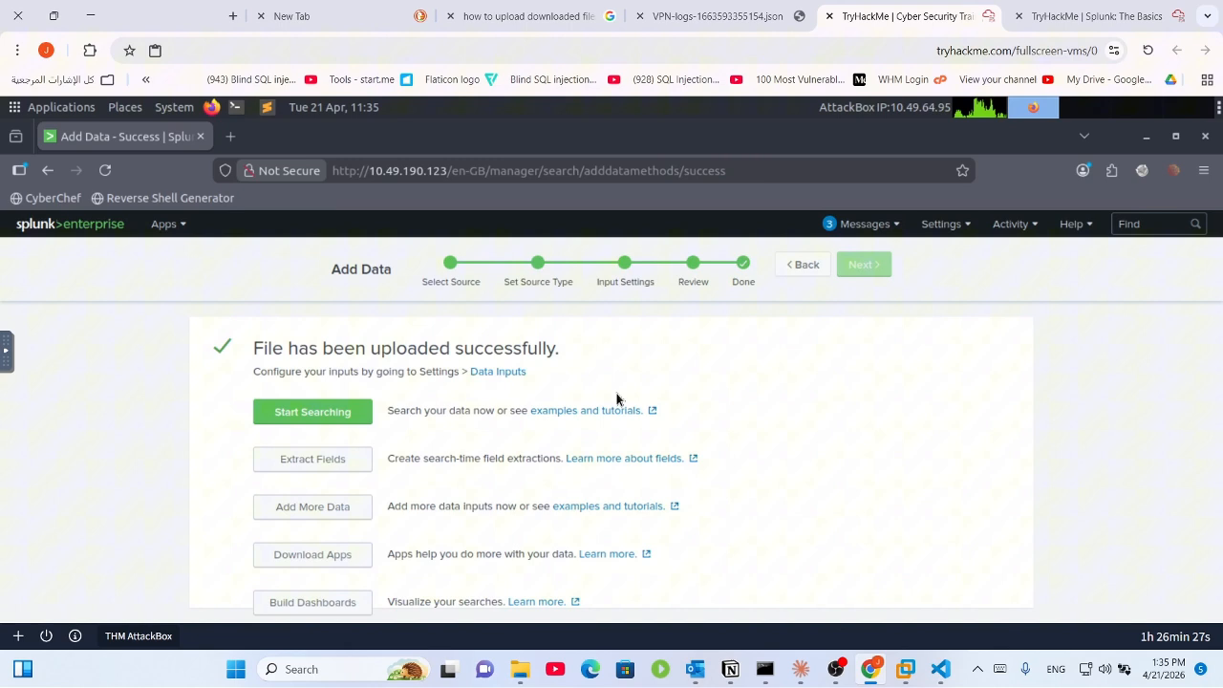
left_click(330, 412)
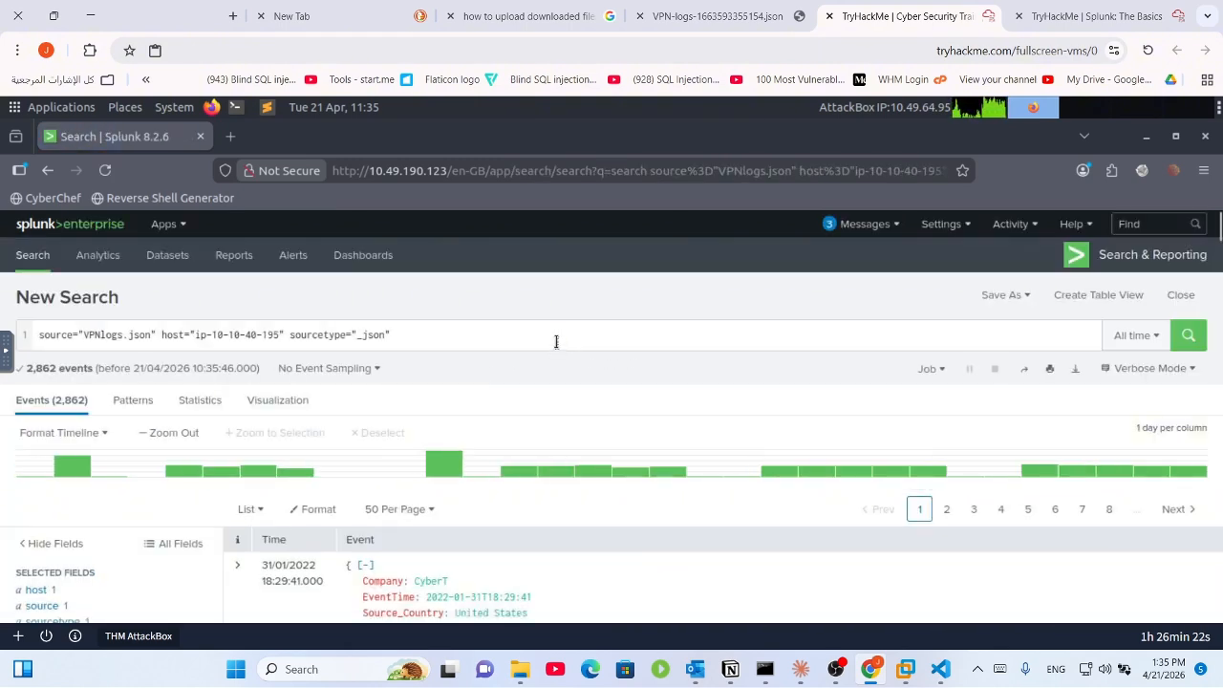
type("use")
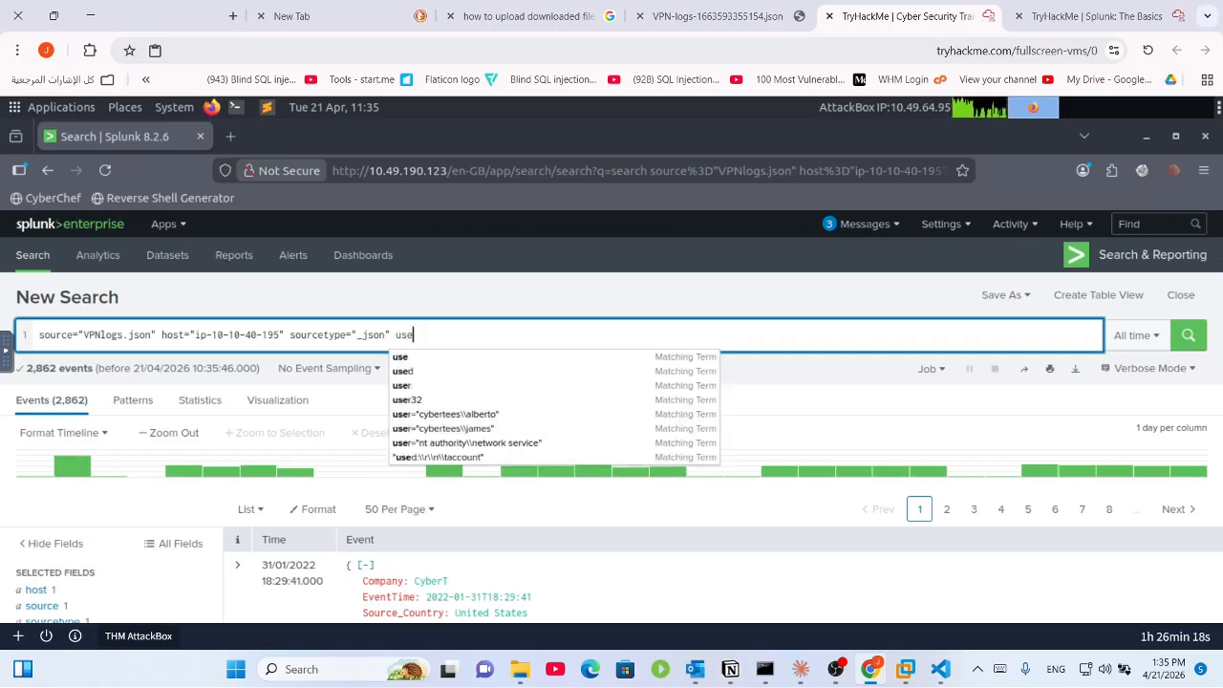
type("rna")
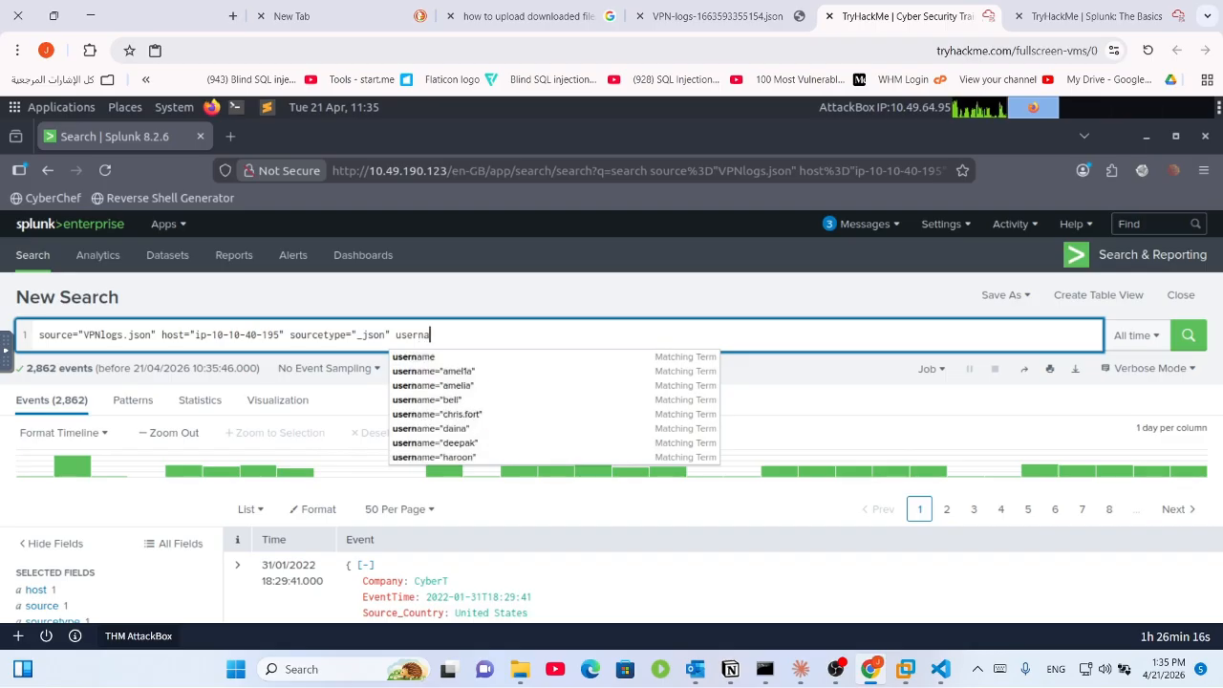
key("Down")
key("Down")
key("Down")
key("Down")
key("Down")
key("Down")
key("Down")
key("Down")
key("Down")
key("Down")
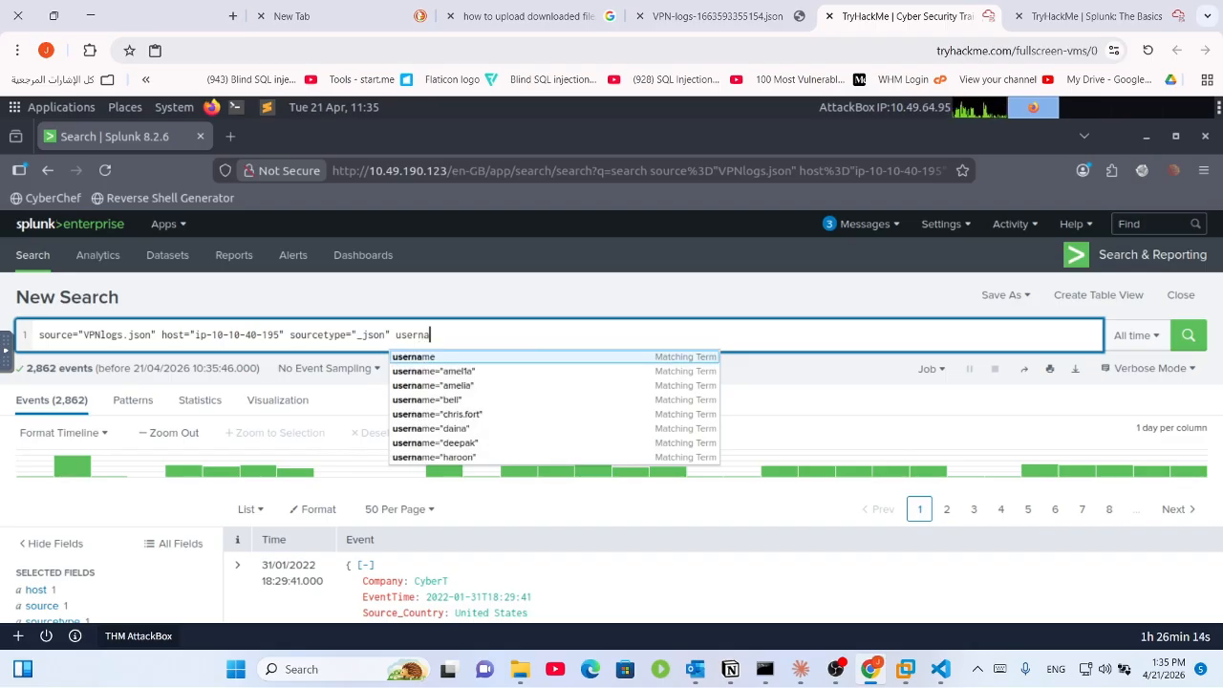
key("Up")
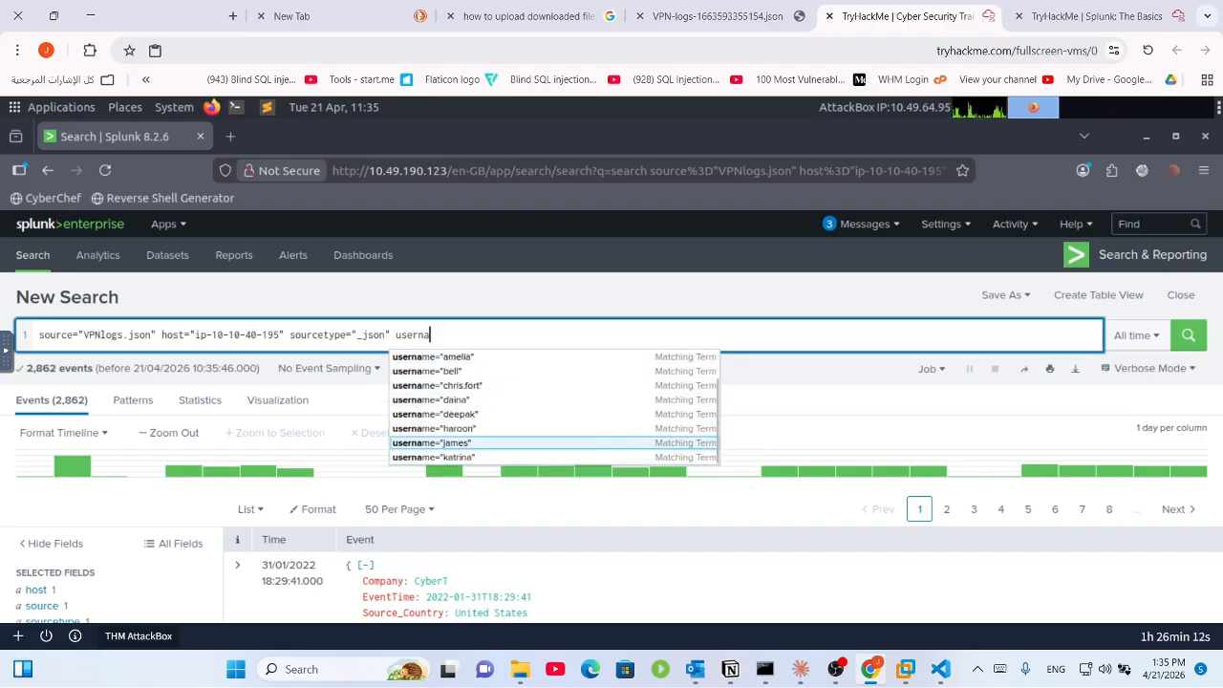
key("BackSpace")
key("BackSpace")
key("BackSpace")
key("BackSpace")
key("BackSpace")
key("BackSpace")
key("BackSpace")
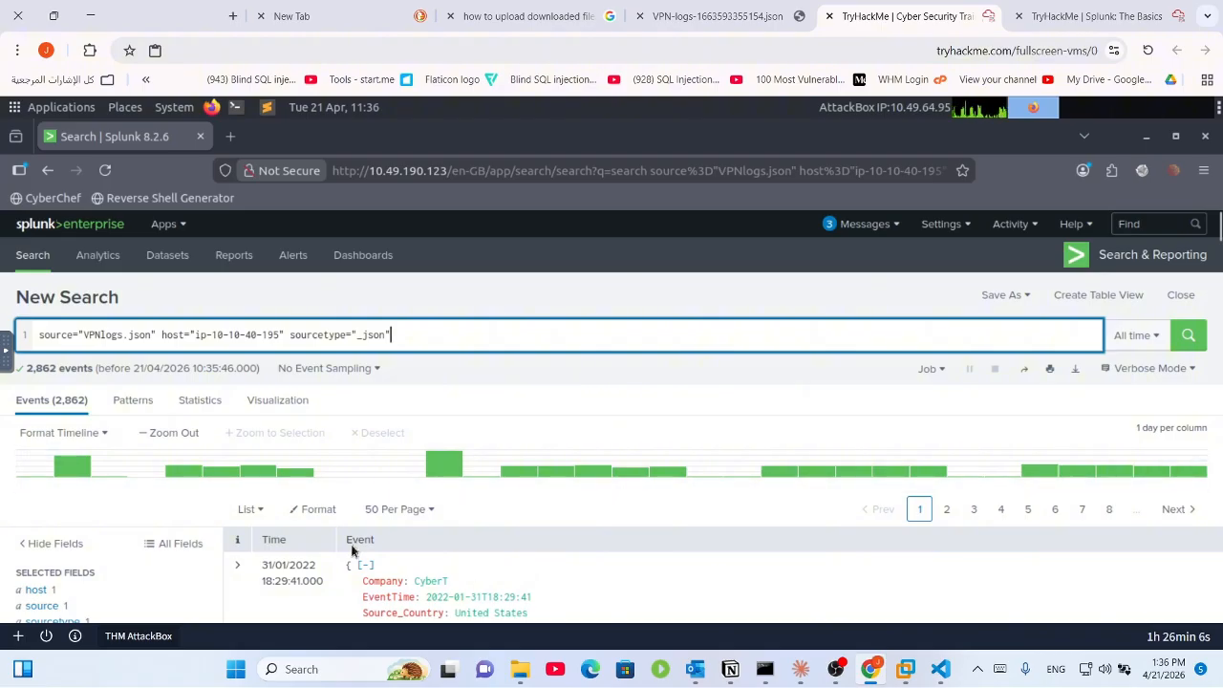
Step: Show the top values of the Source_ip field for the VPNlogs.json events
left_click(104, 502)
scroll(104, 501, "down", 1)
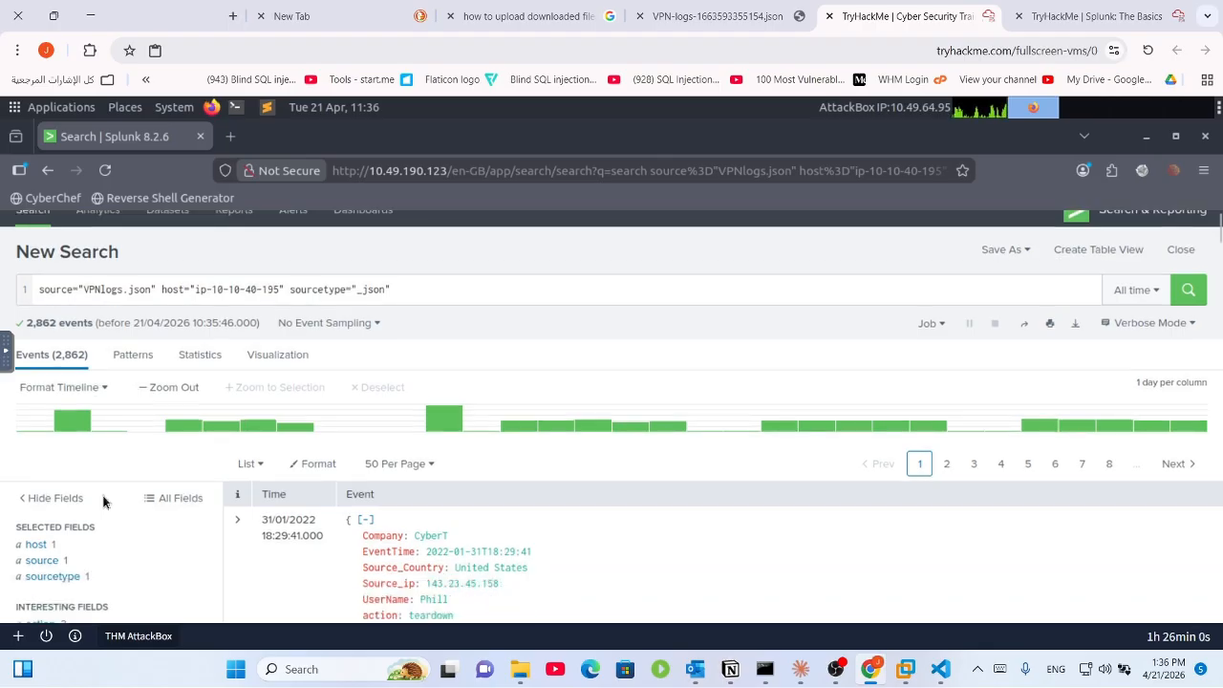
scroll(104, 501, "down", 1)
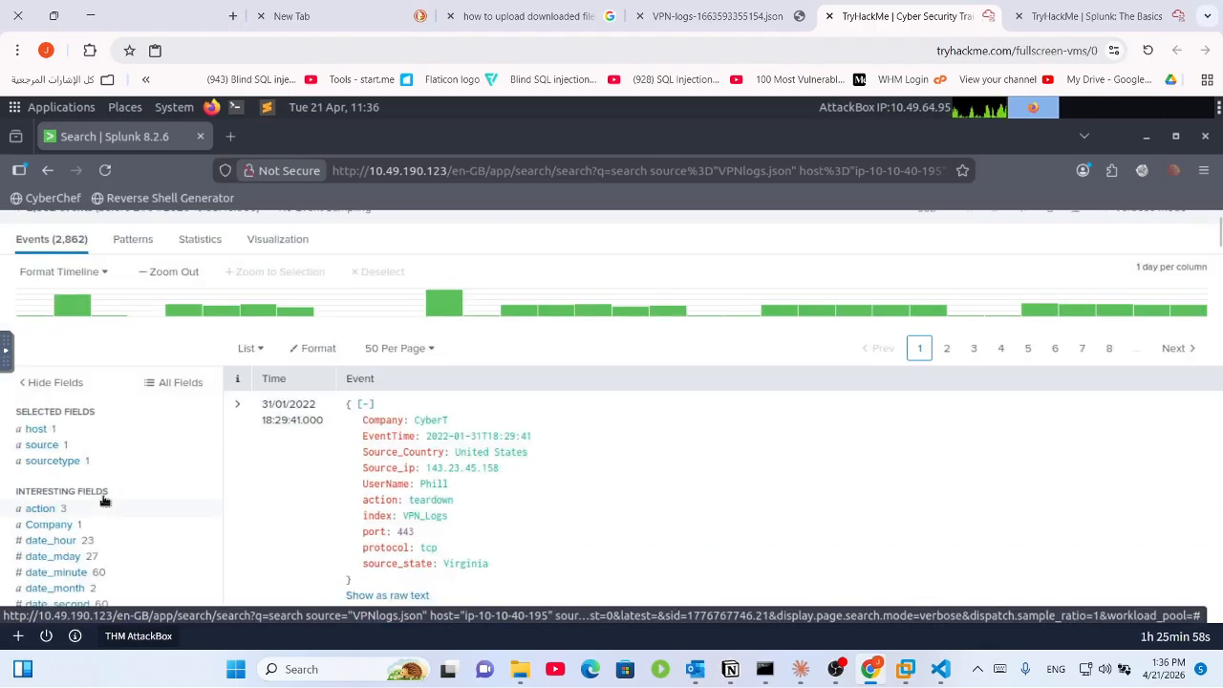
scroll(104, 502, "down", 6)
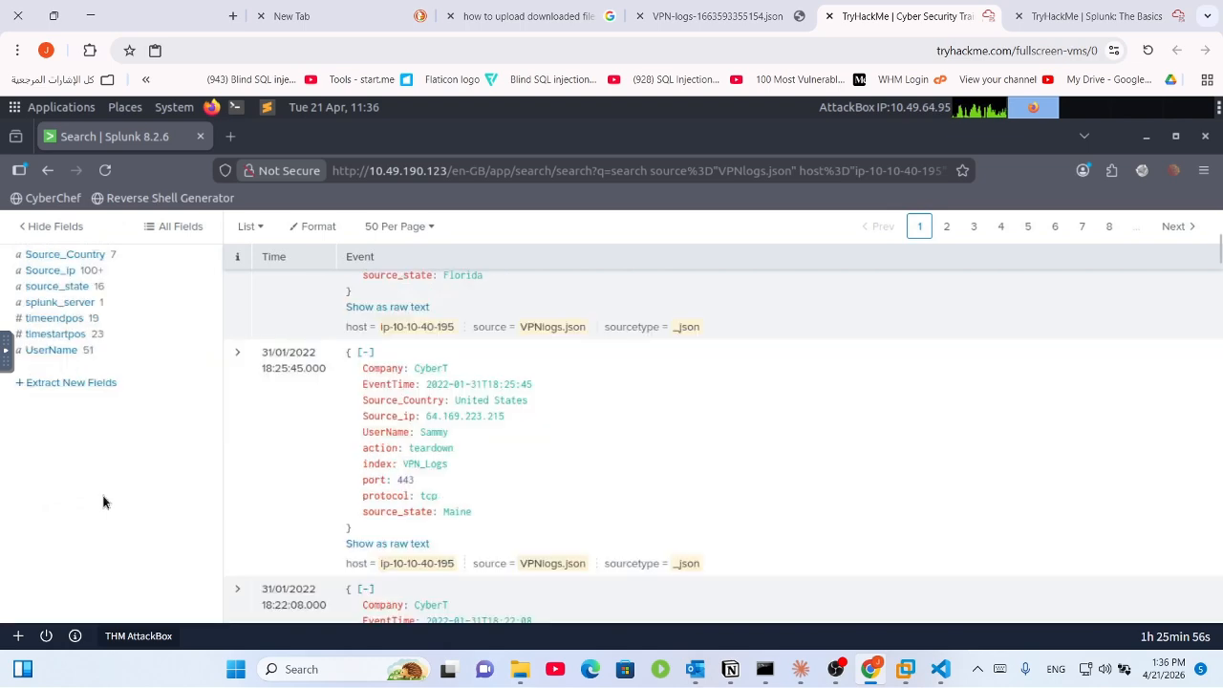
scroll(104, 502, "up", 3)
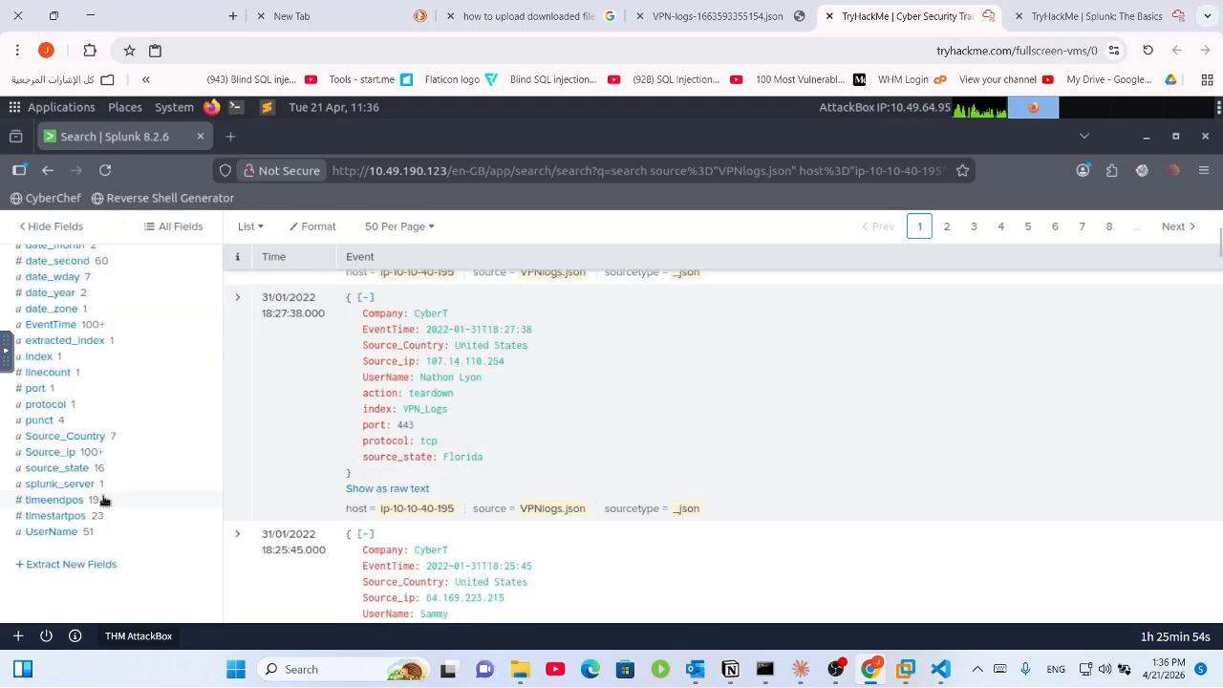
scroll(77, 478, "down", 1)
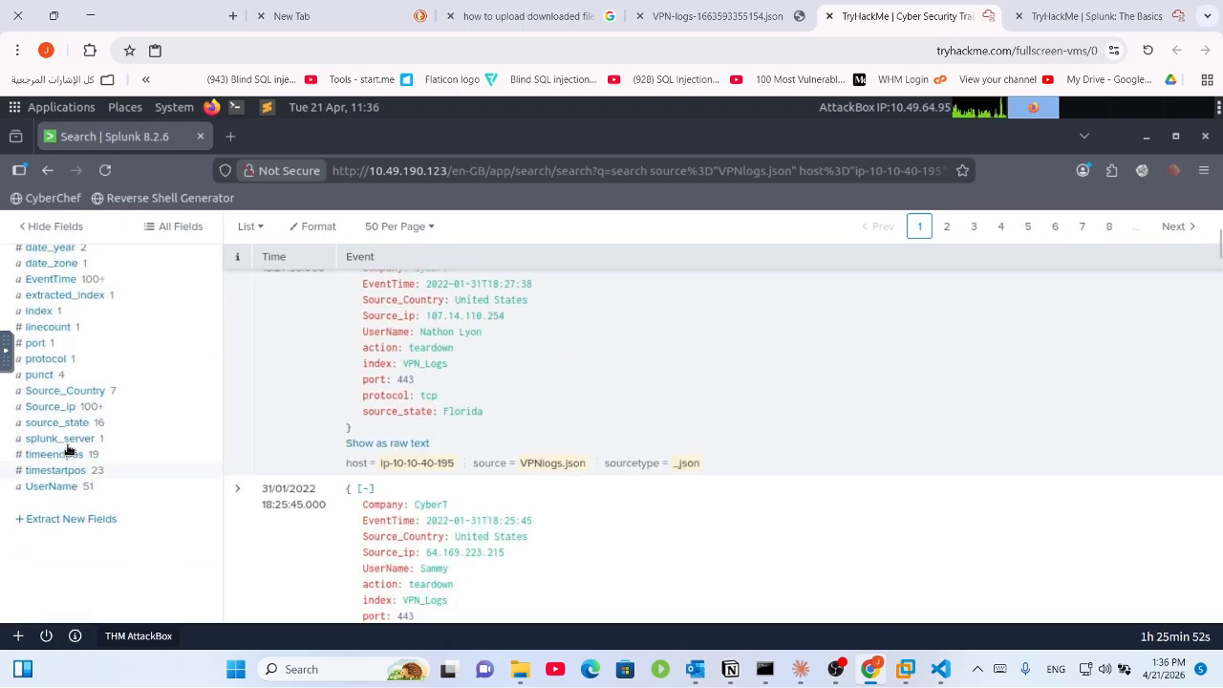
left_click(63, 408)
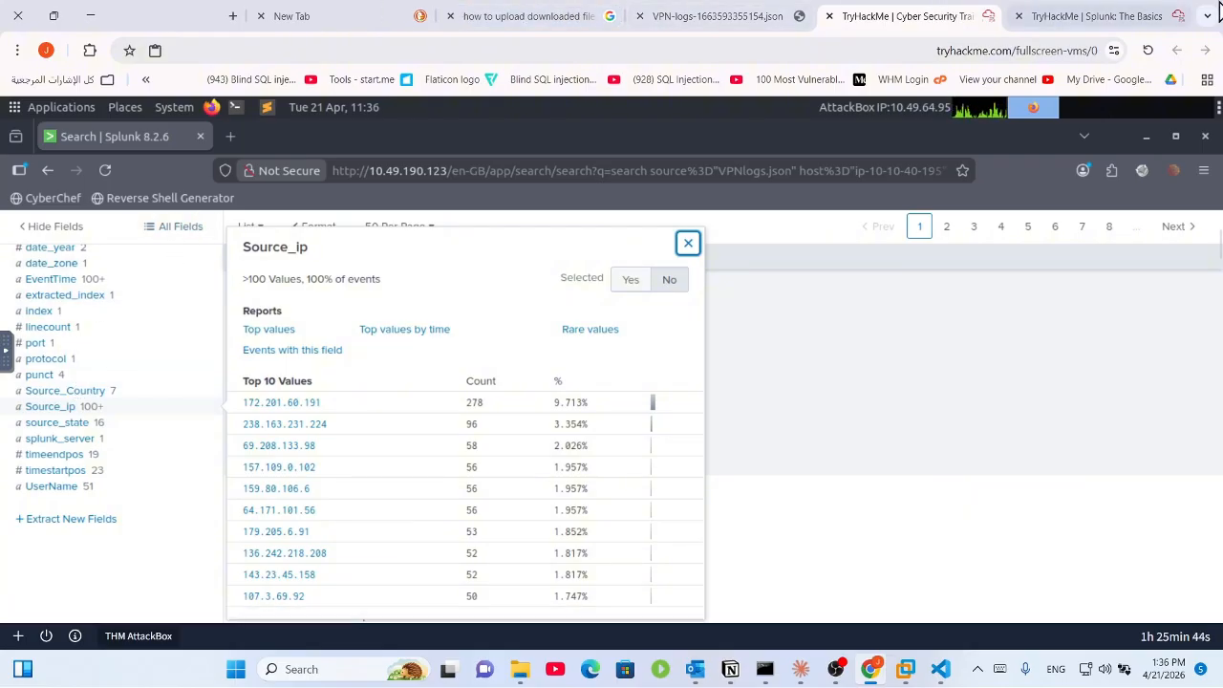
Step: Return to the Splunk: The Basics room and review the questions of Task 5, Adding Data
left_click(1099, 15)
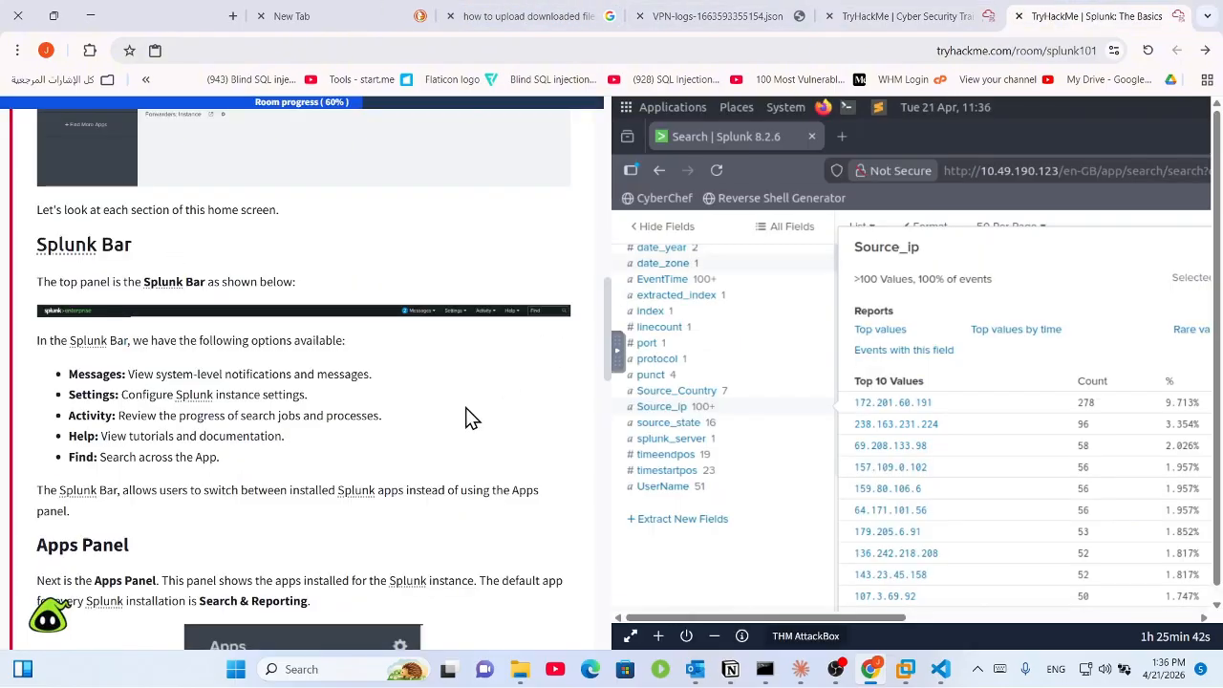
scroll(466, 417, "down", 1)
scroll(466, 408, "down", 10)
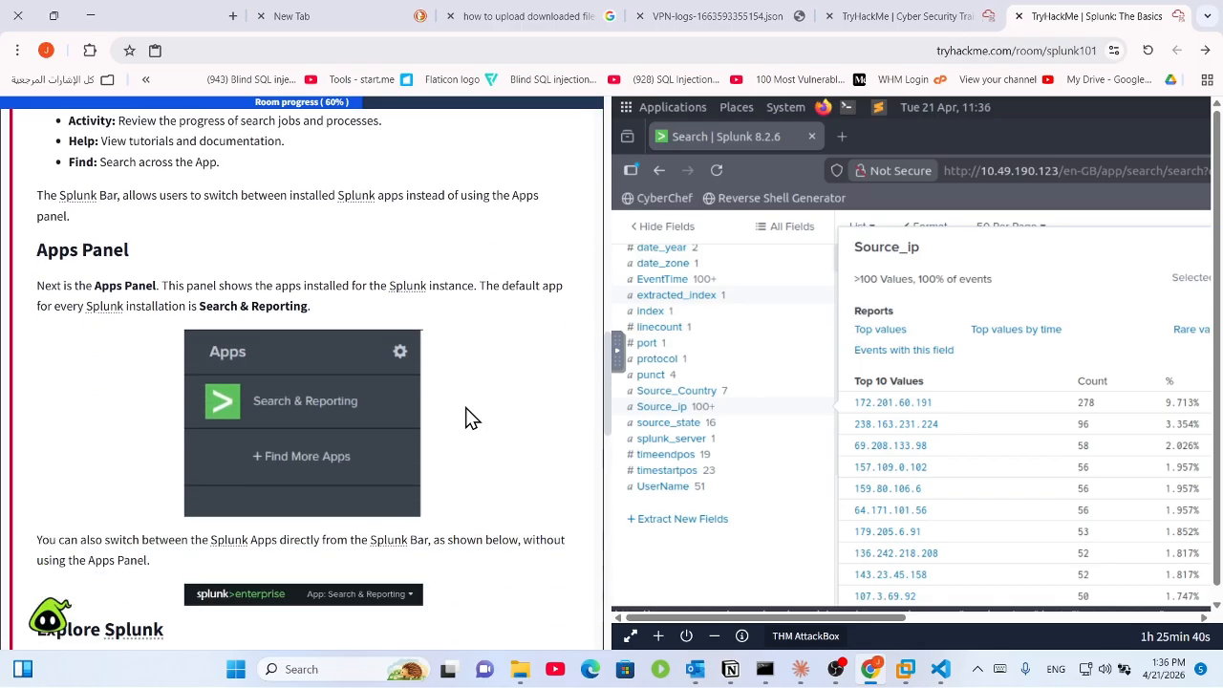
scroll(468, 417, "down", 3)
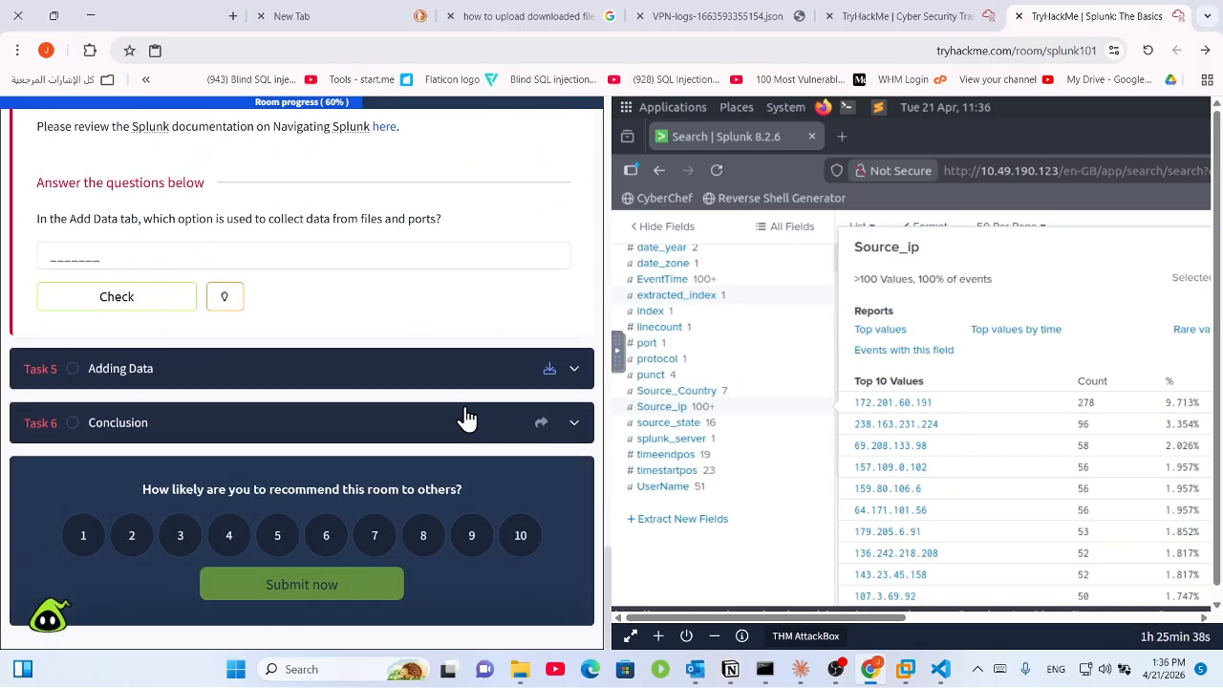
left_click(451, 369)
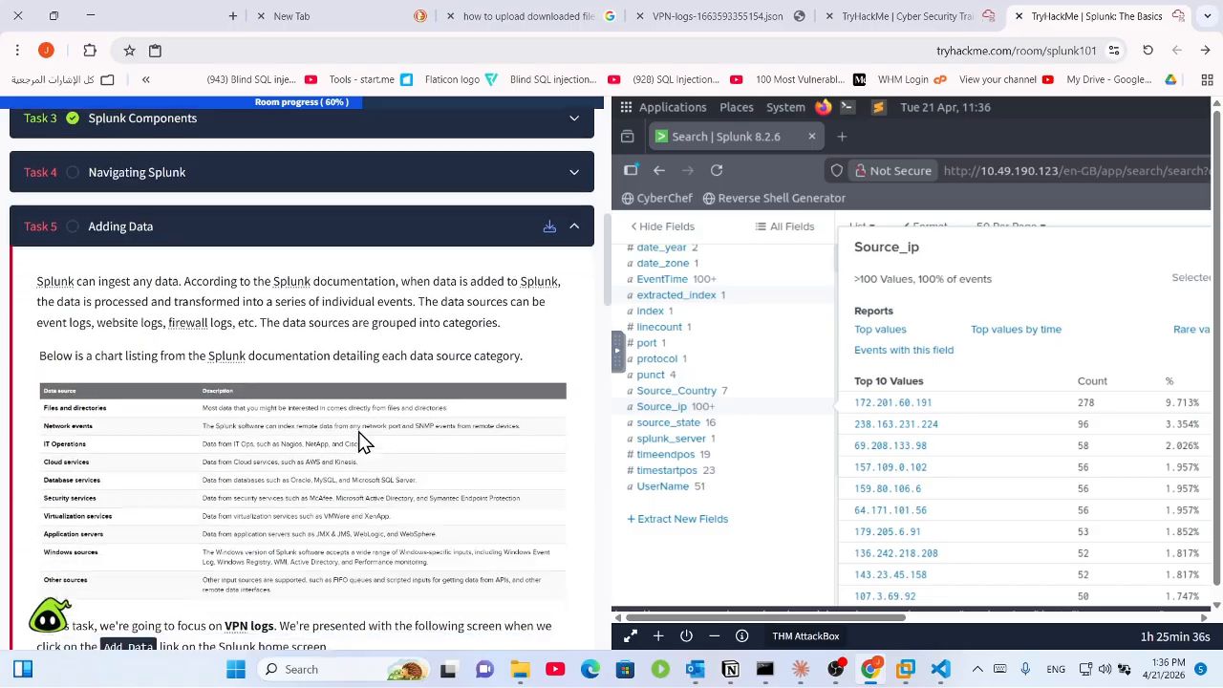
scroll(361, 442, "down", 15)
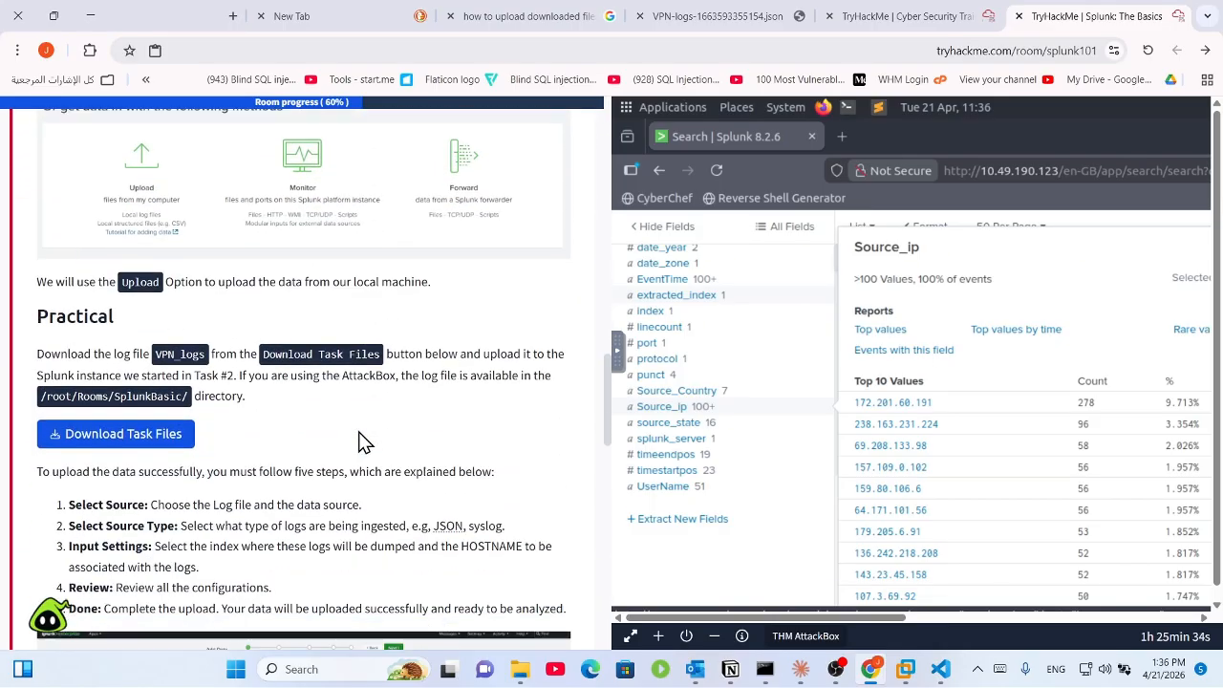
scroll(361, 441, "down", 4)
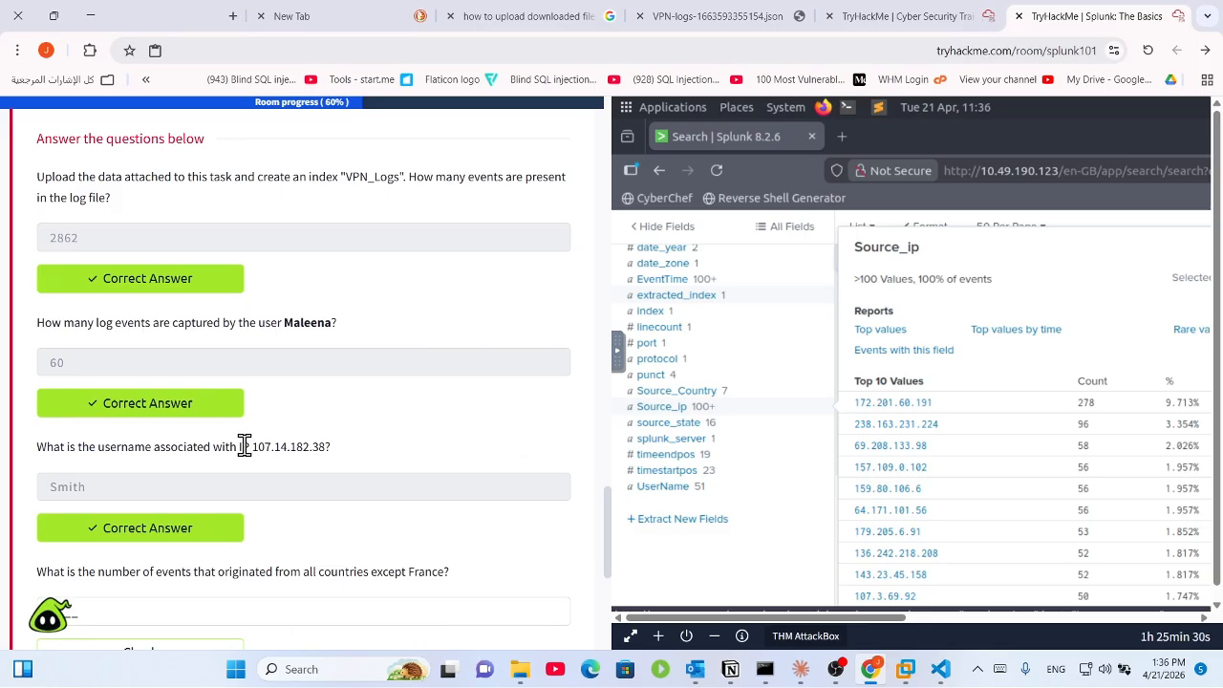
Step: Select the IP address 107.14.182.38 in the username question, return to the full-screen AttackBox and close the Source_ip summary
left_click_drag(243, 445, 346, 452)
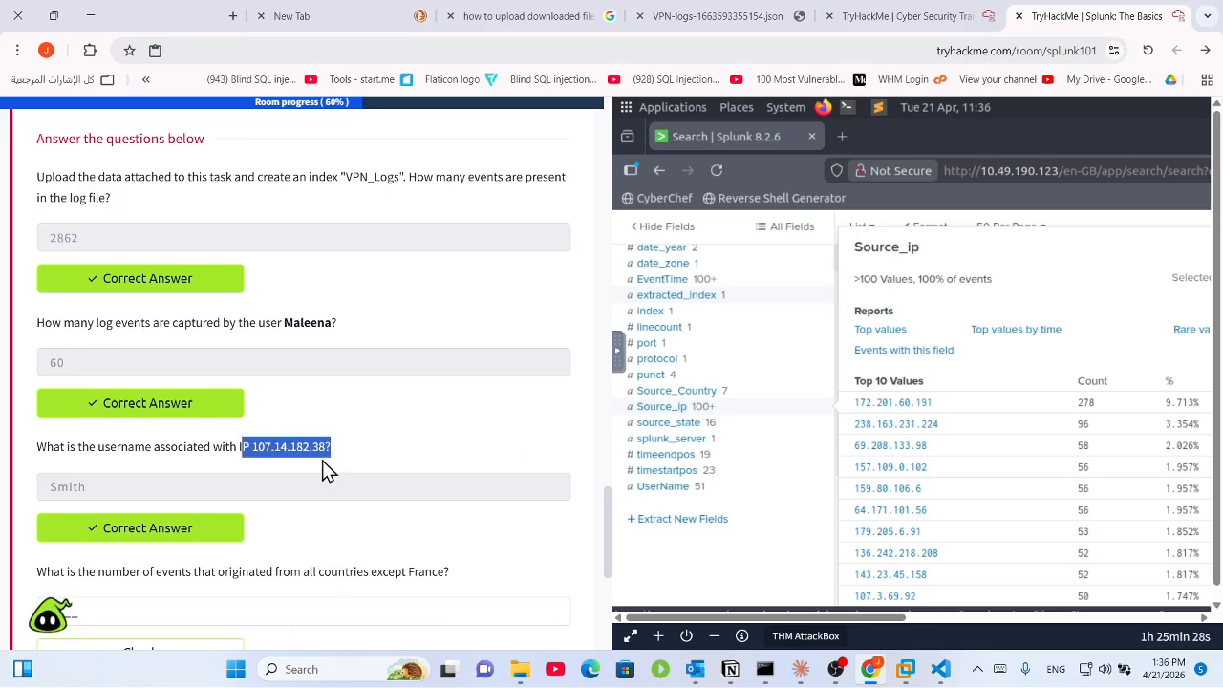
left_click(313, 451)
mouse_move(252, 450)
left_mouse_down()
mouse_move(326, 449)
mouse_move(253, 449)
left_mouse_up()
left_click(325, 448)
right_click(258, 451)
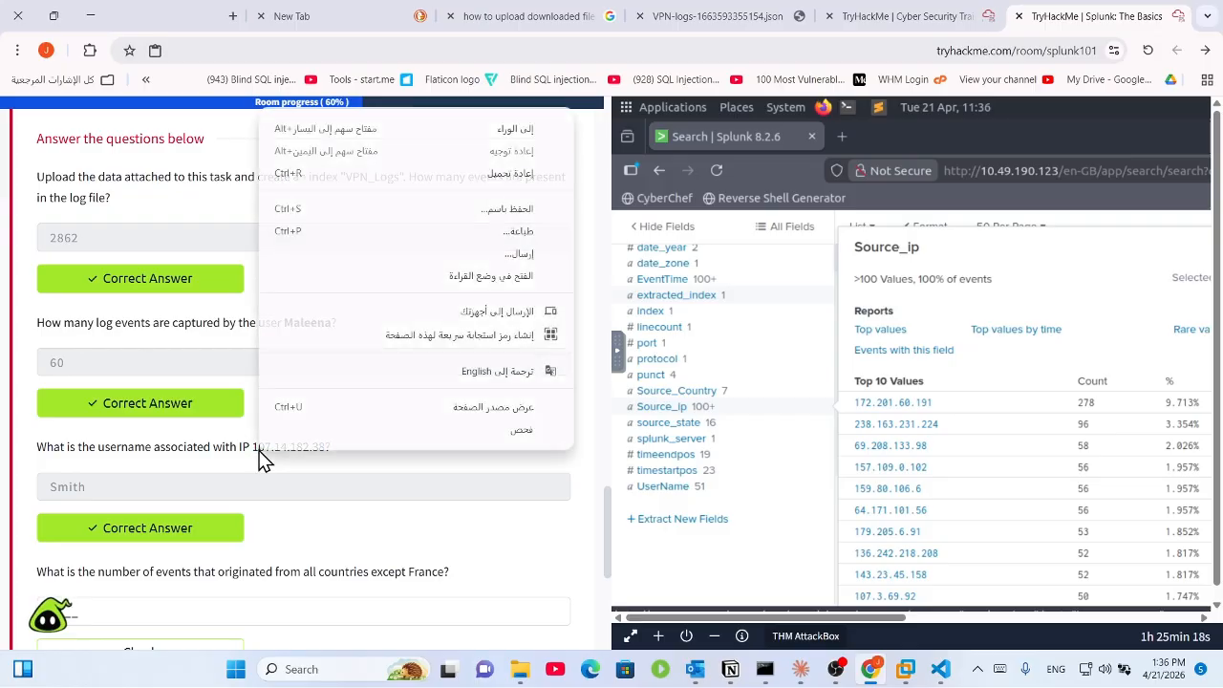
left_click(253, 446)
left_click_drag(253, 446, 323, 447)
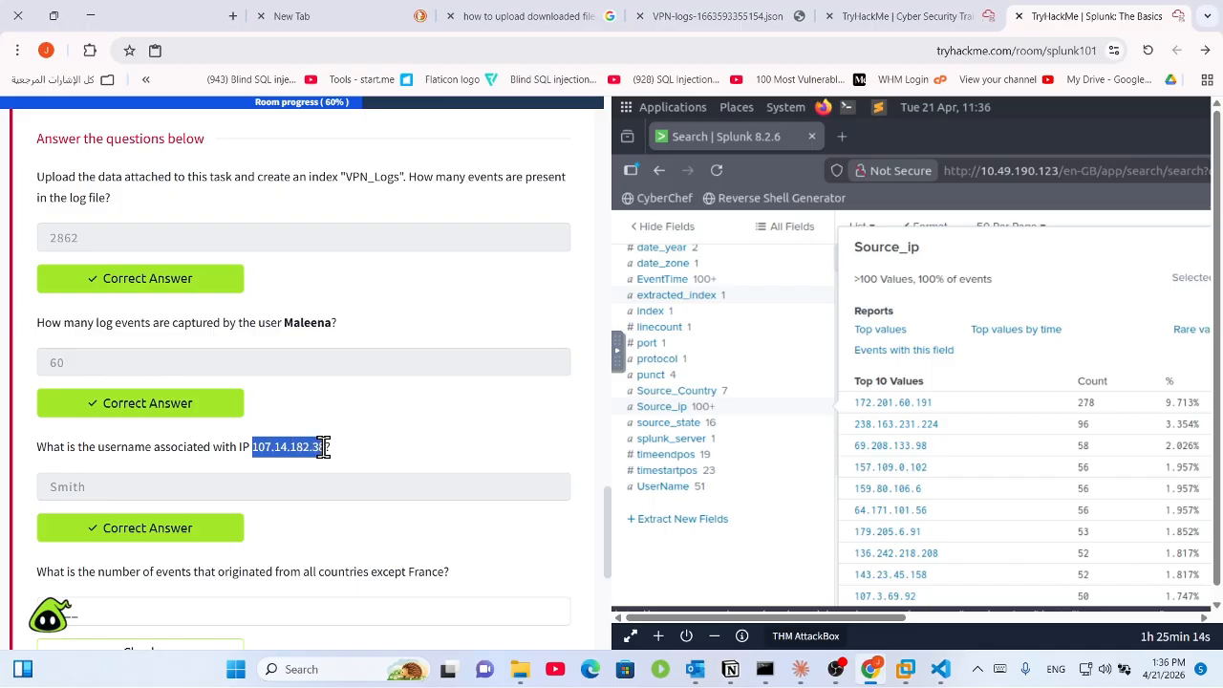
left_click(919, 8)
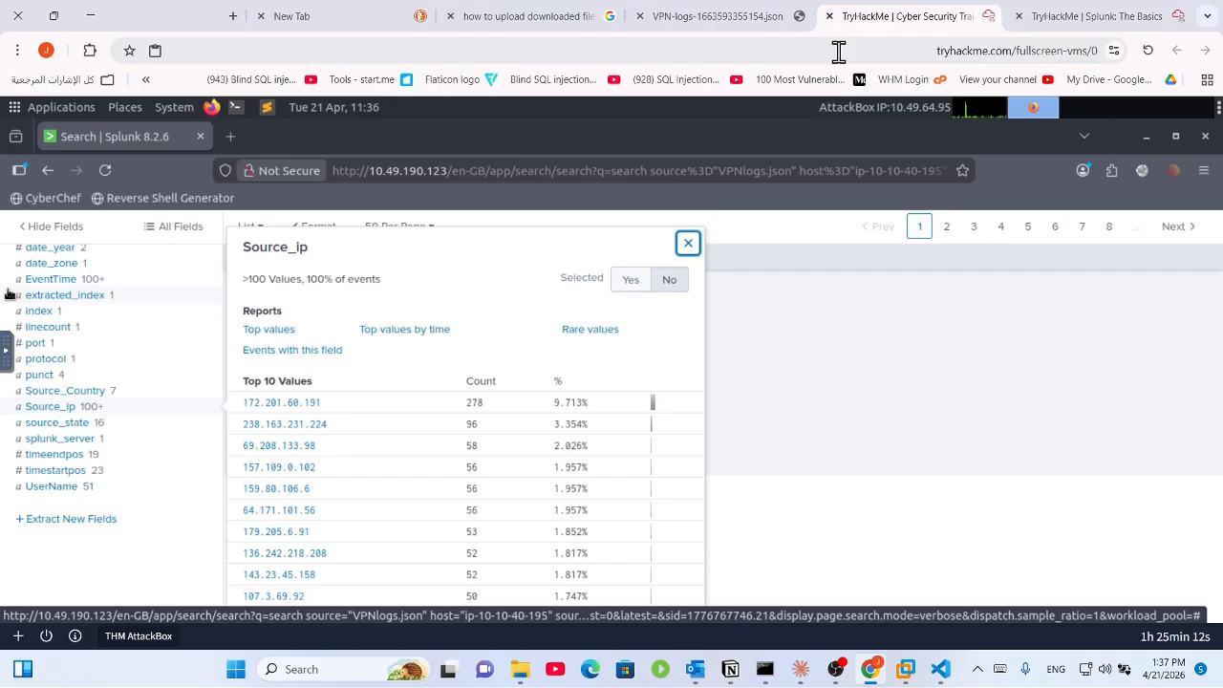
left_click(747, 304)
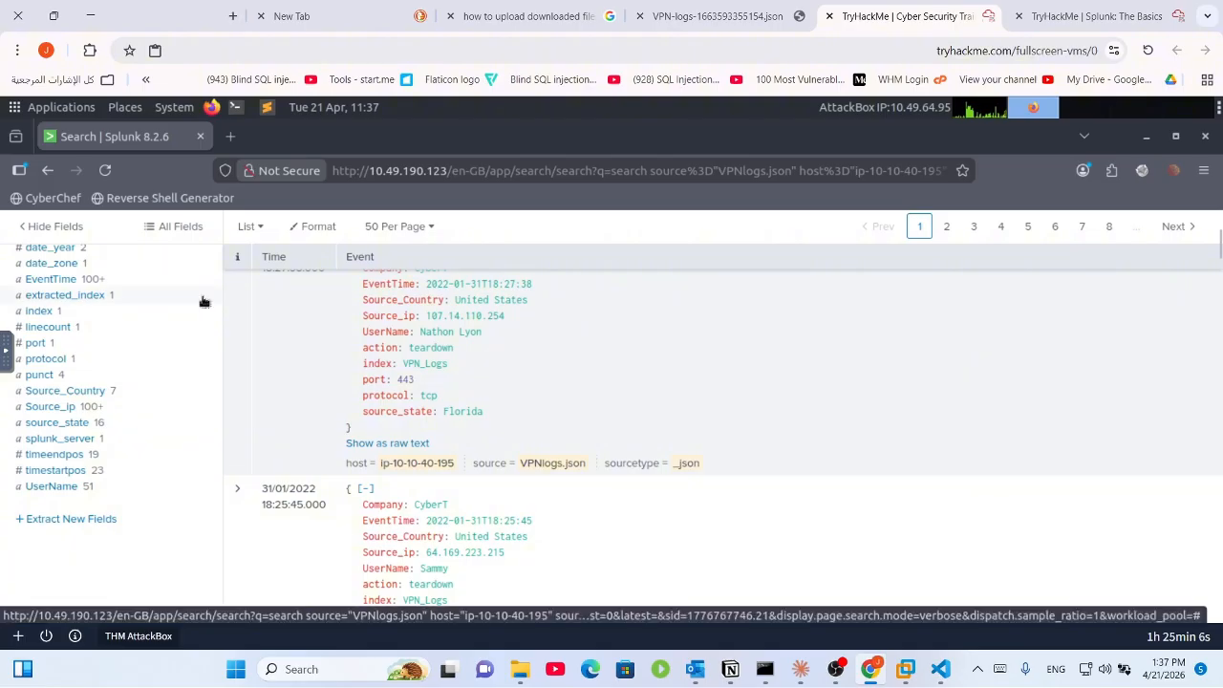
scroll(204, 300, "up", 1)
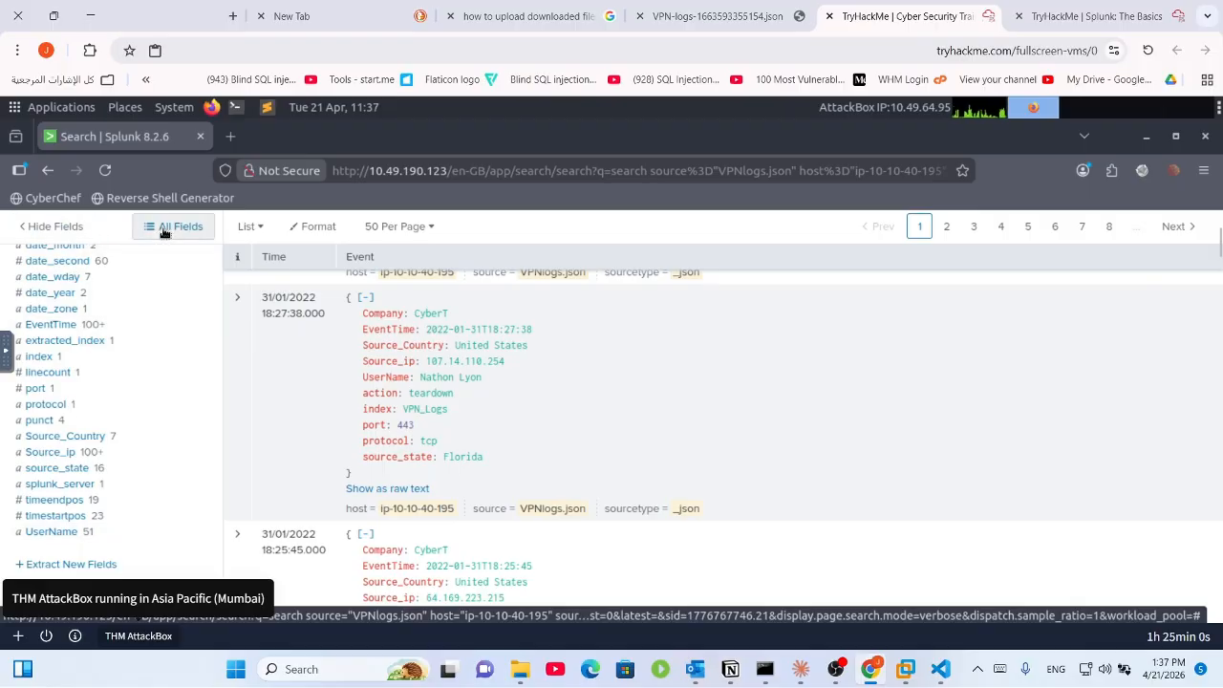
left_click(264, 226)
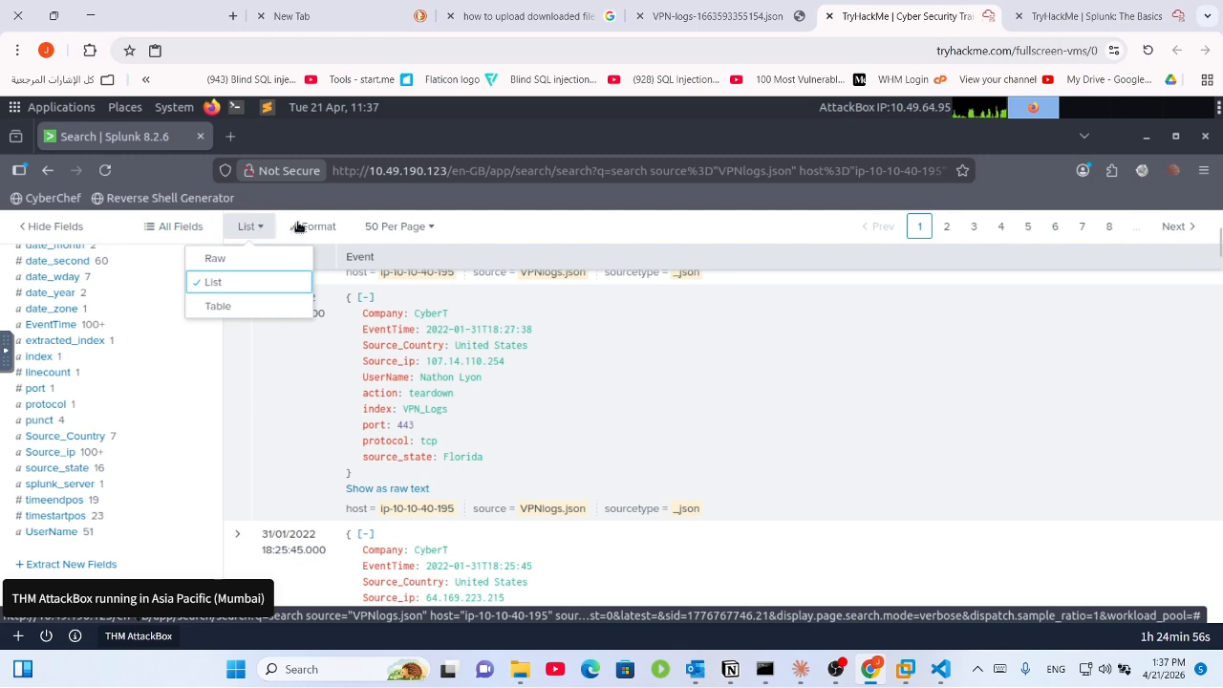
left_click(299, 227)
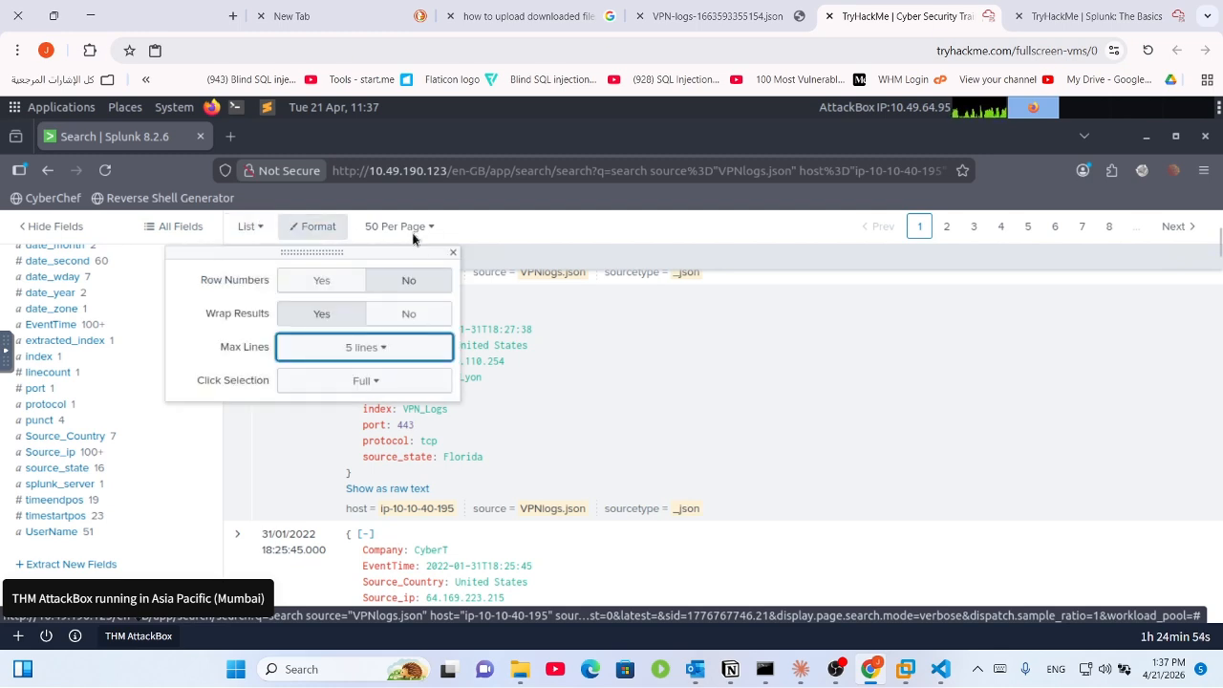
left_click(634, 330)
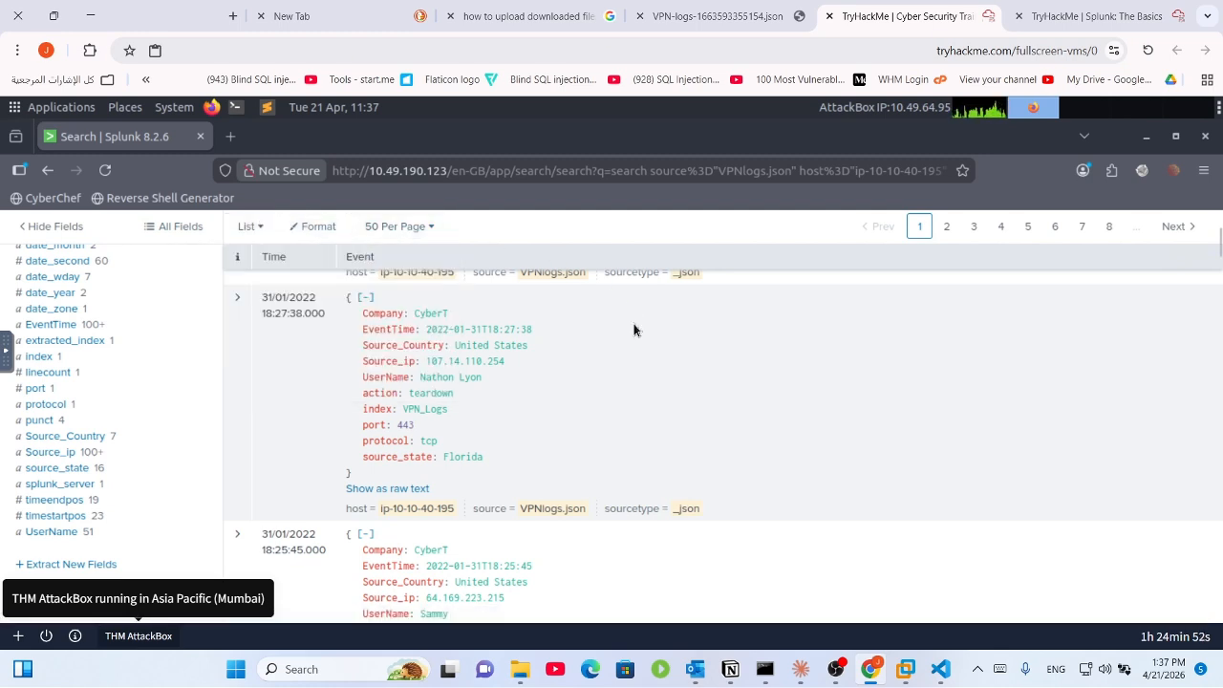
Step: Examine the field names and values in the newest VPNlogs.json event
scroll(634, 330, "up", 10)
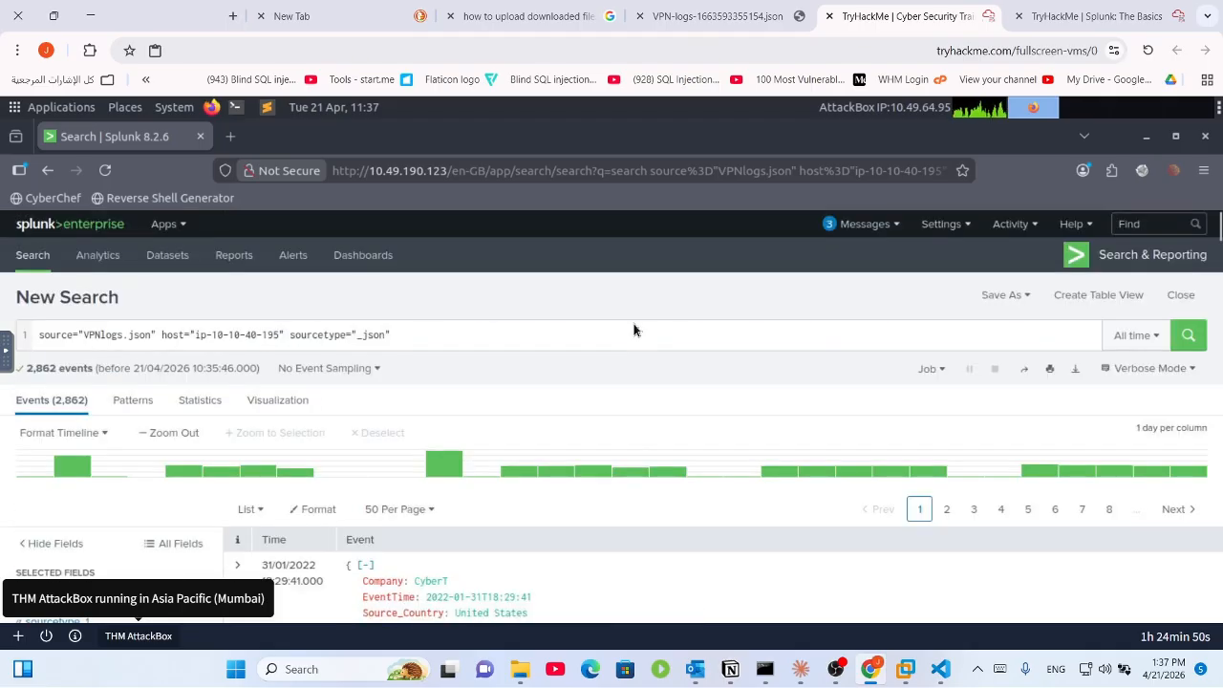
scroll(633, 330, "down", 3)
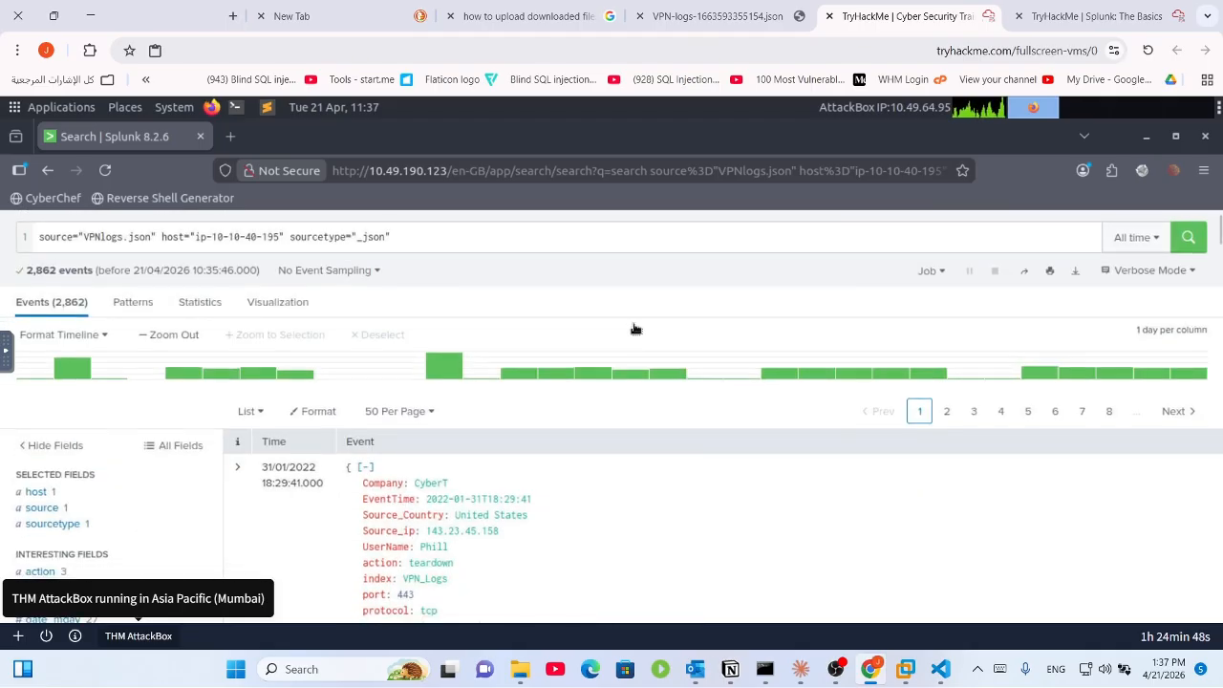
scroll(634, 330, "down", 2)
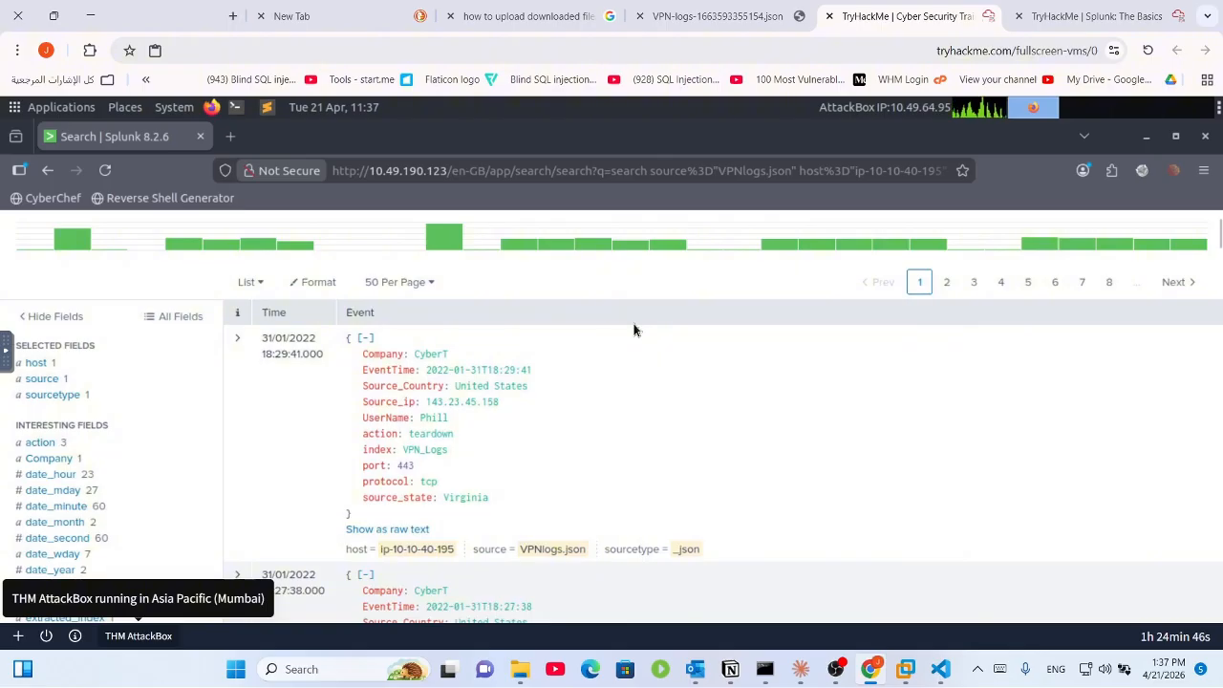
scroll(634, 330, "up", 1)
scroll(634, 329, "down", 1)
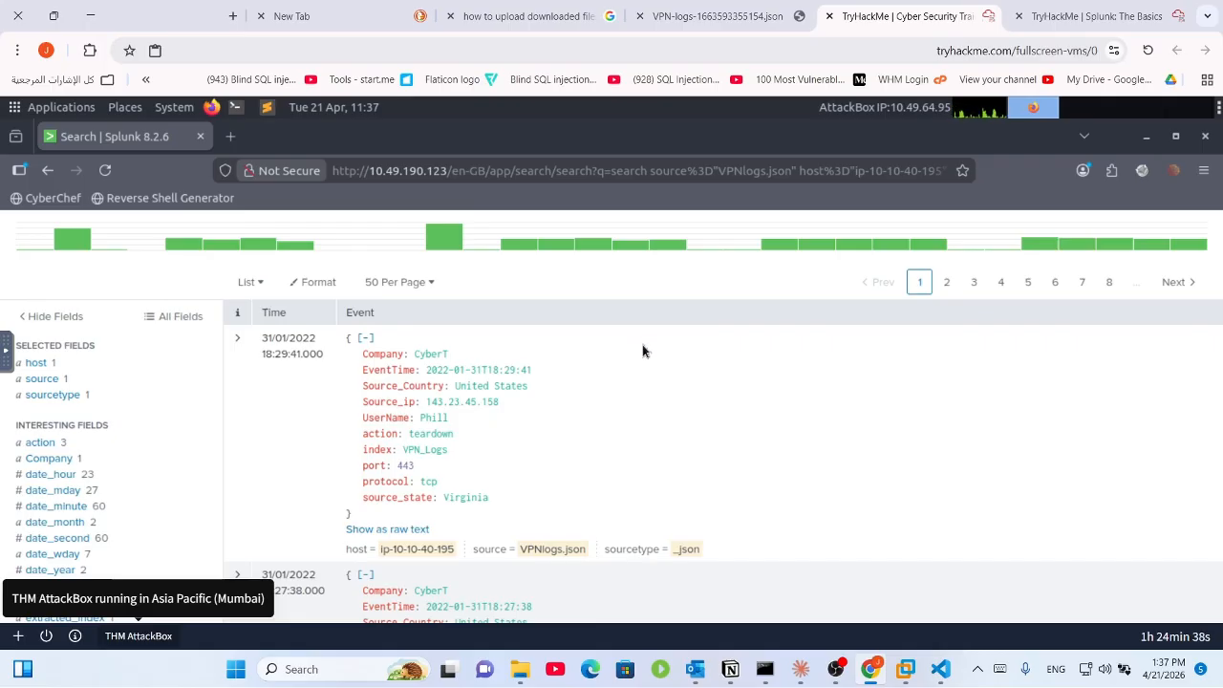
double_click(496, 404)
scroll(647, 294, "up", 1)
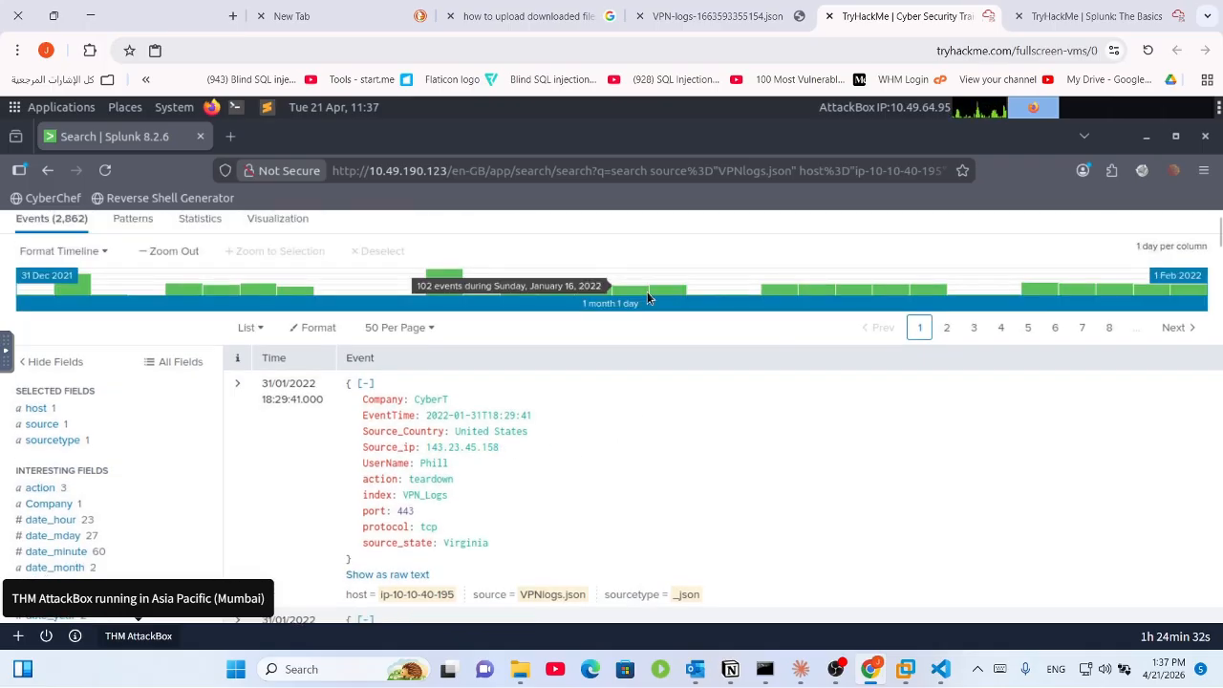
Step: Try to filter the VPNlogs.json search by adding source_ip="107.14.182.38" to the query and running it
scroll(647, 292, "up", 3)
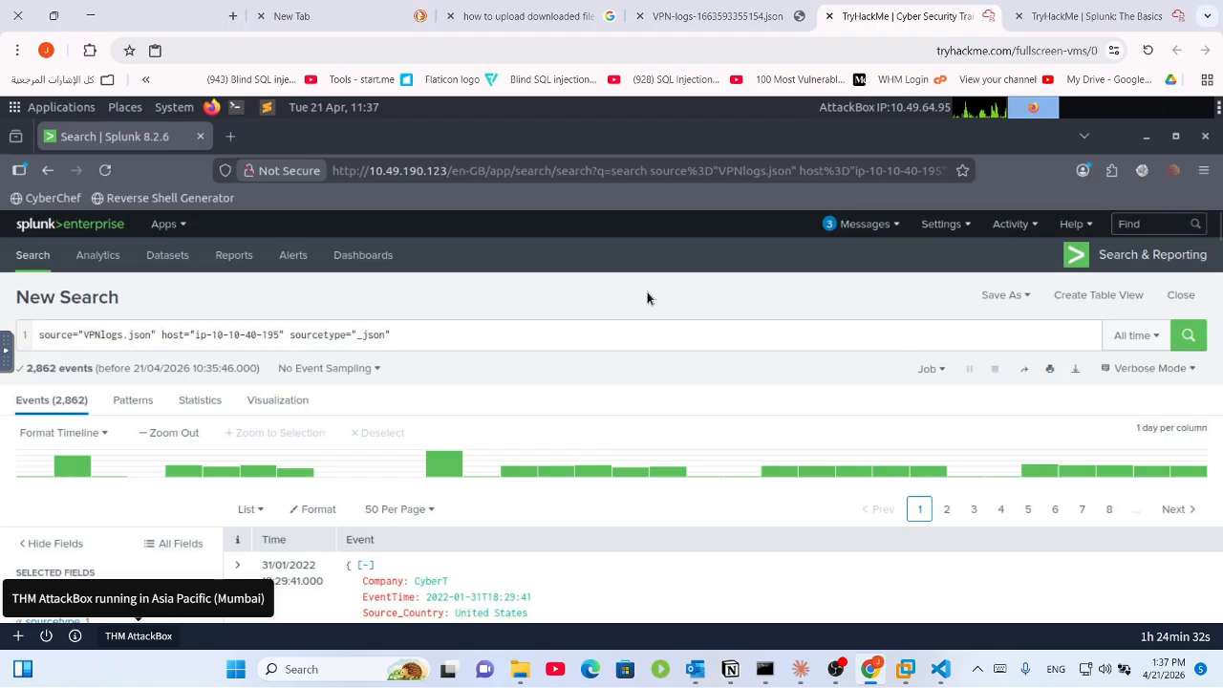
left_click(618, 331)
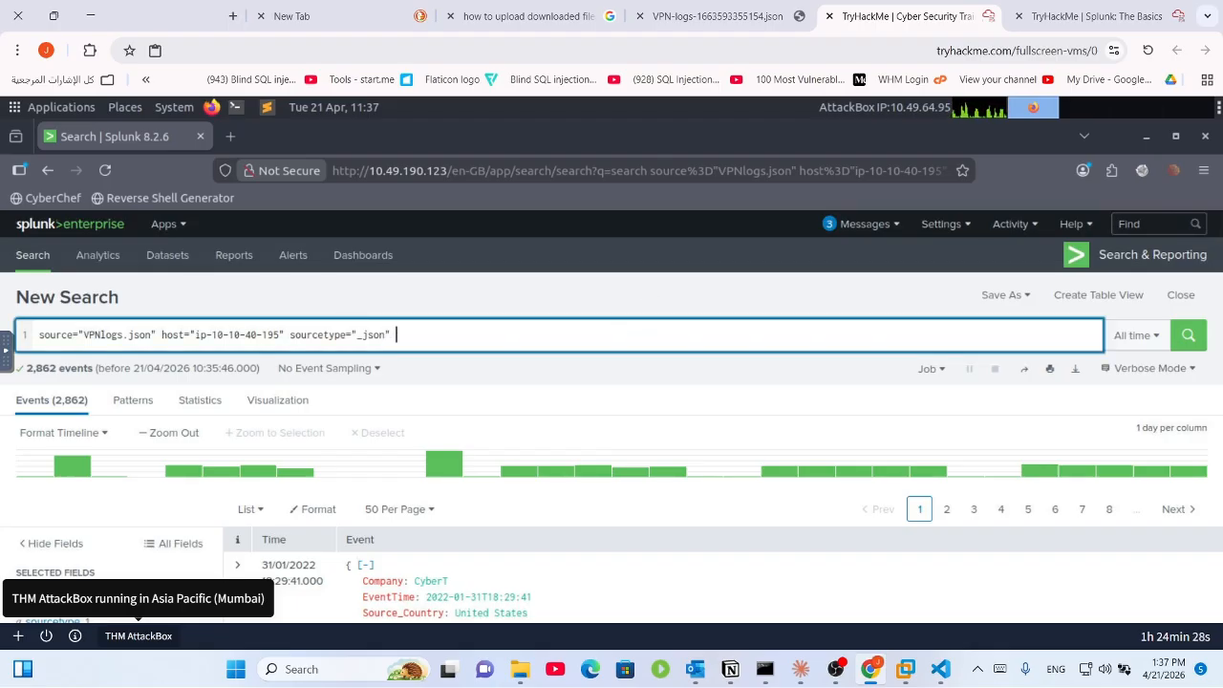
type("source")
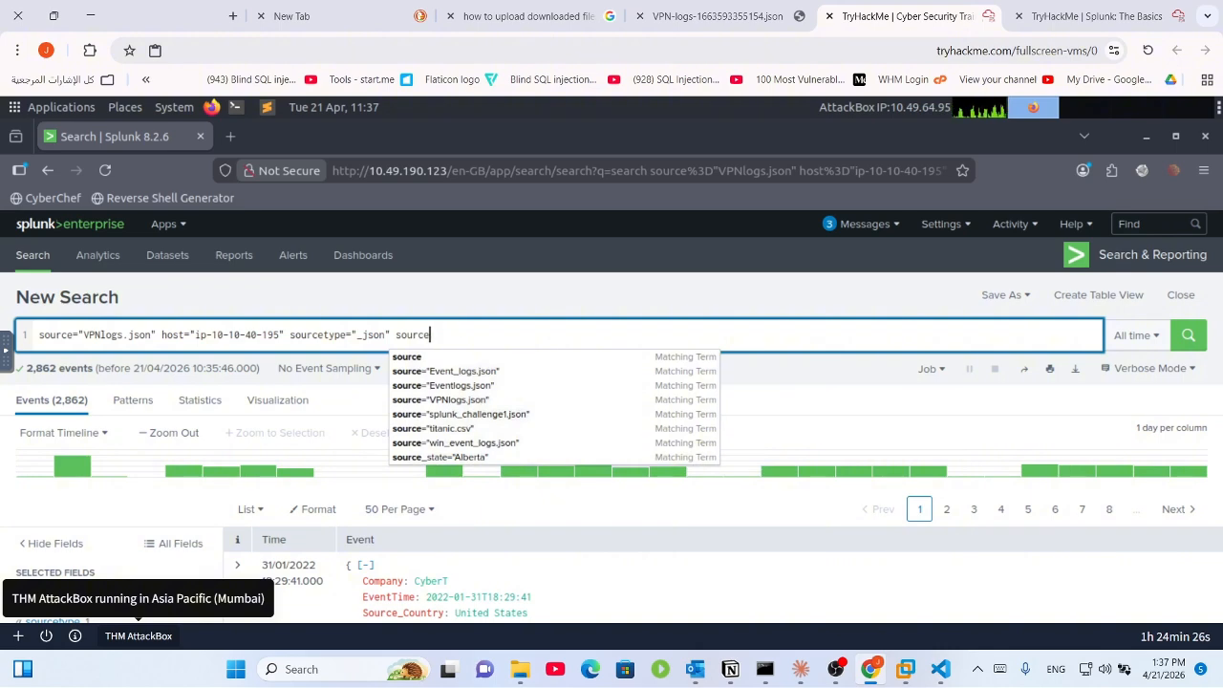
type("_ip")
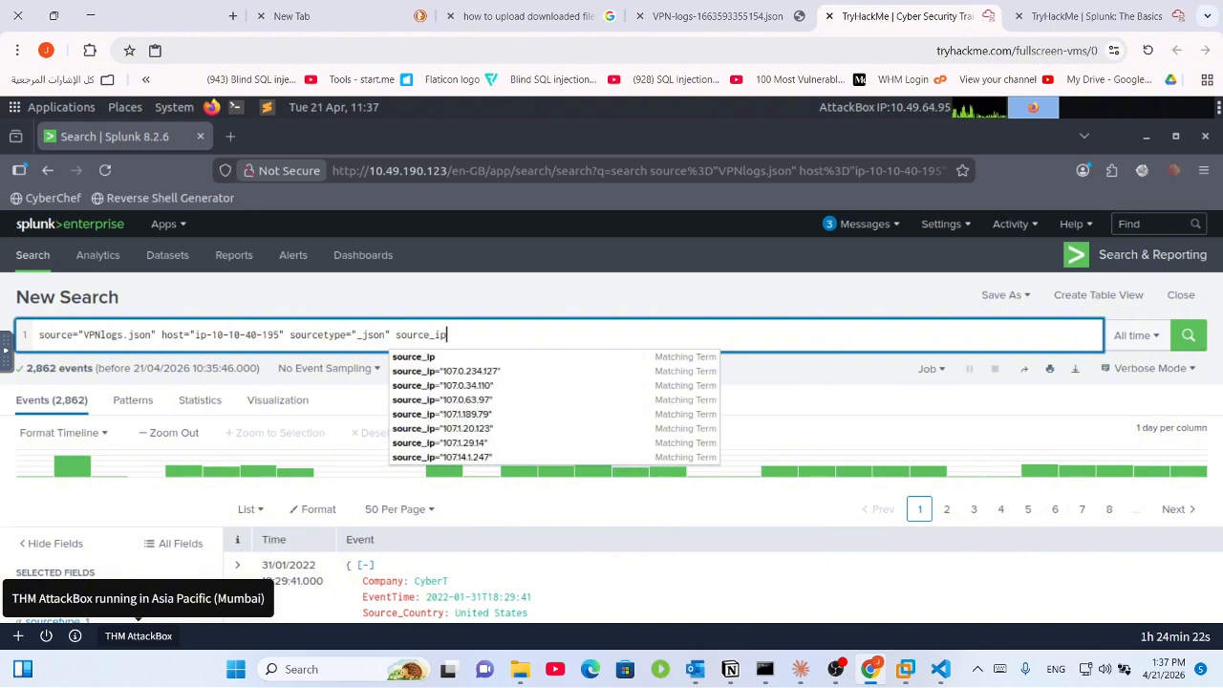
type("=")
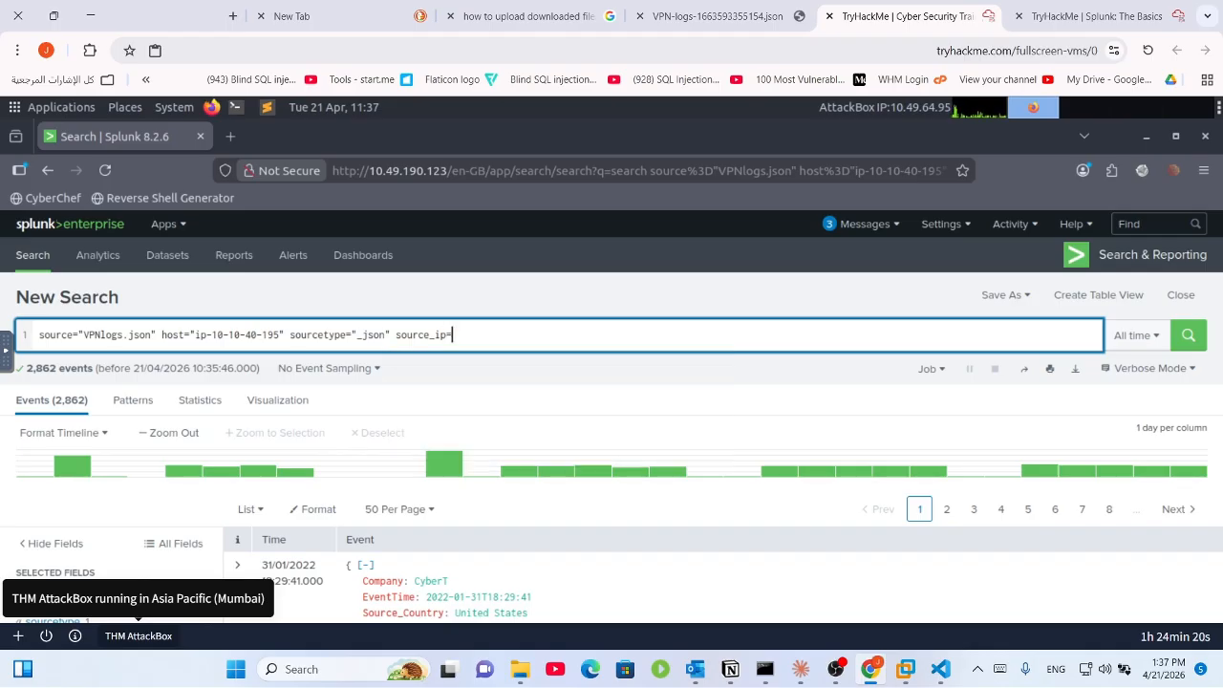
type("\"")
type("107.14.182.38")
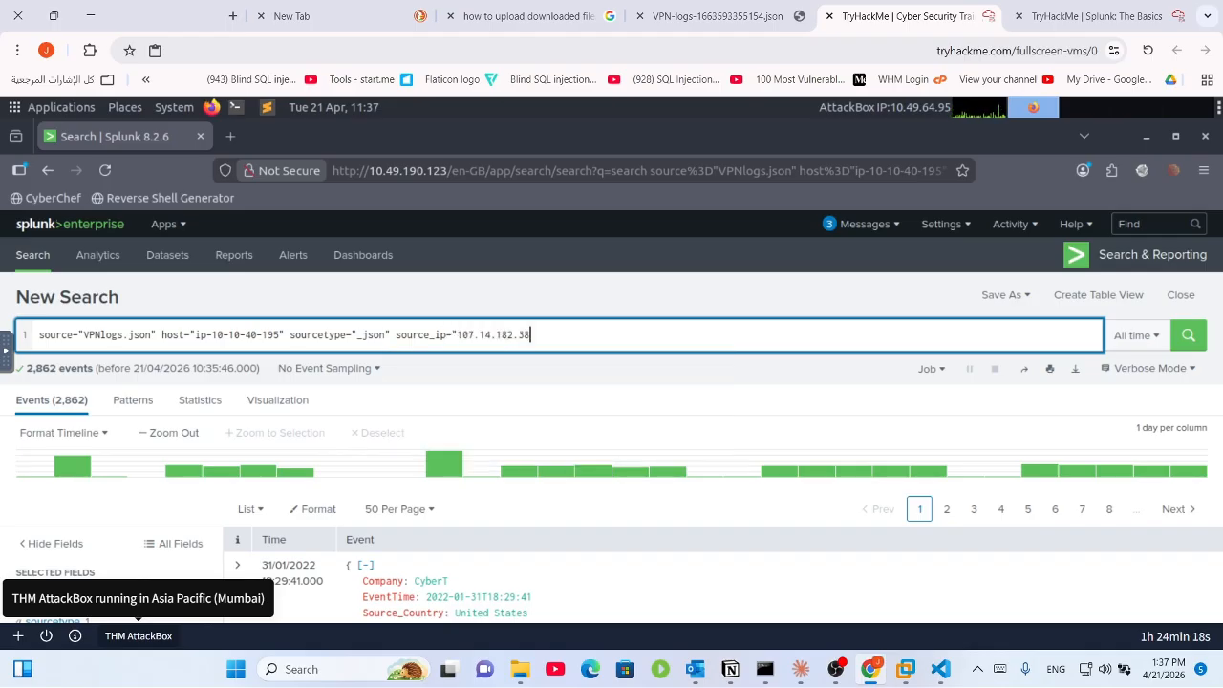
key("Return")
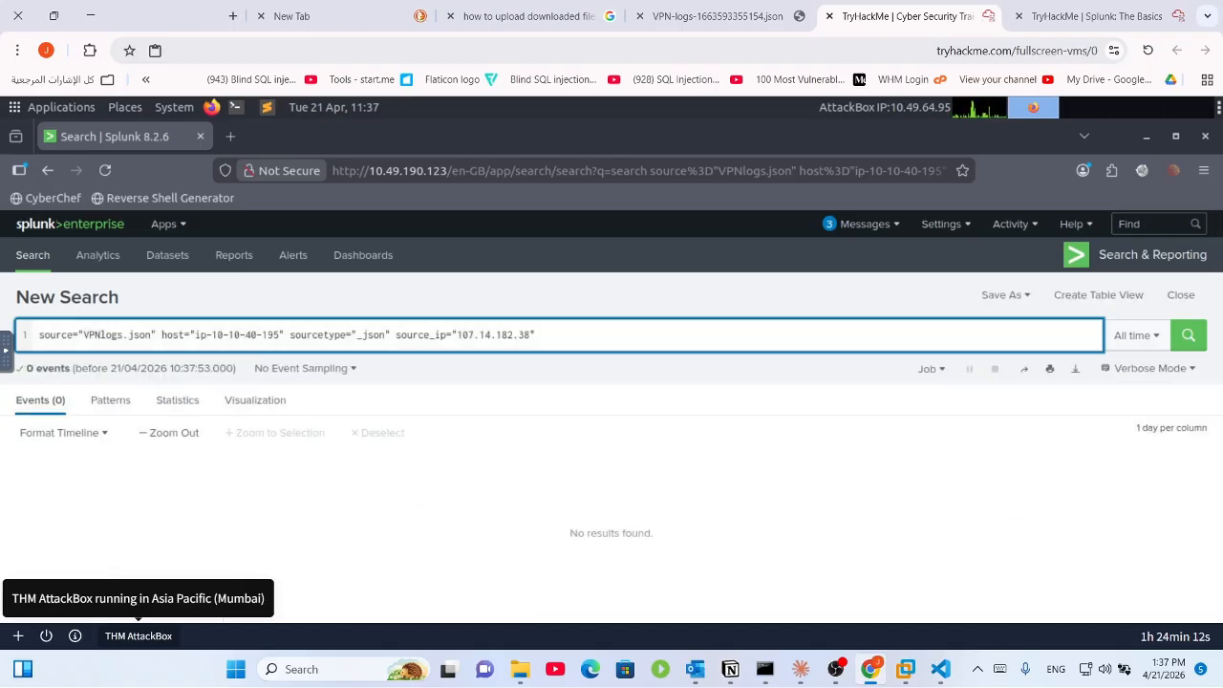
Step: Remove the source_ip filter from the query, looking through the suggested source_ip values before clearing the term completely
key("BackSpace")
key("BackSpace")
key("BackSpace")
key("BackSpace")
key("BackSpace")
key("BackSpace")
key("BackSpace")
key("BackSpace")
key("BackSpace")
key("BackSpace")
key("BackSpace")
key("BackSpace")
key("BackSpace")
key("BackSpace")
key("BackSpace")
key("BackSpace")
key("BackSpace")
key("BackSpace")
key("BackSpace")
key("BackSpace")
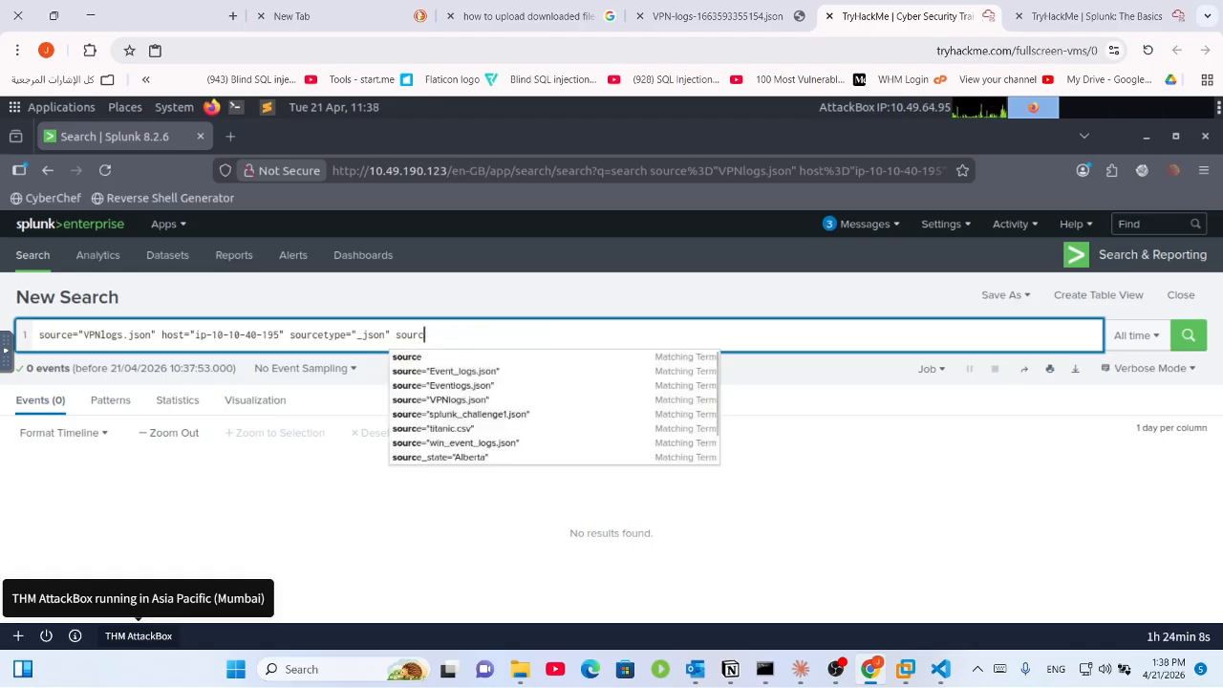
type("e")
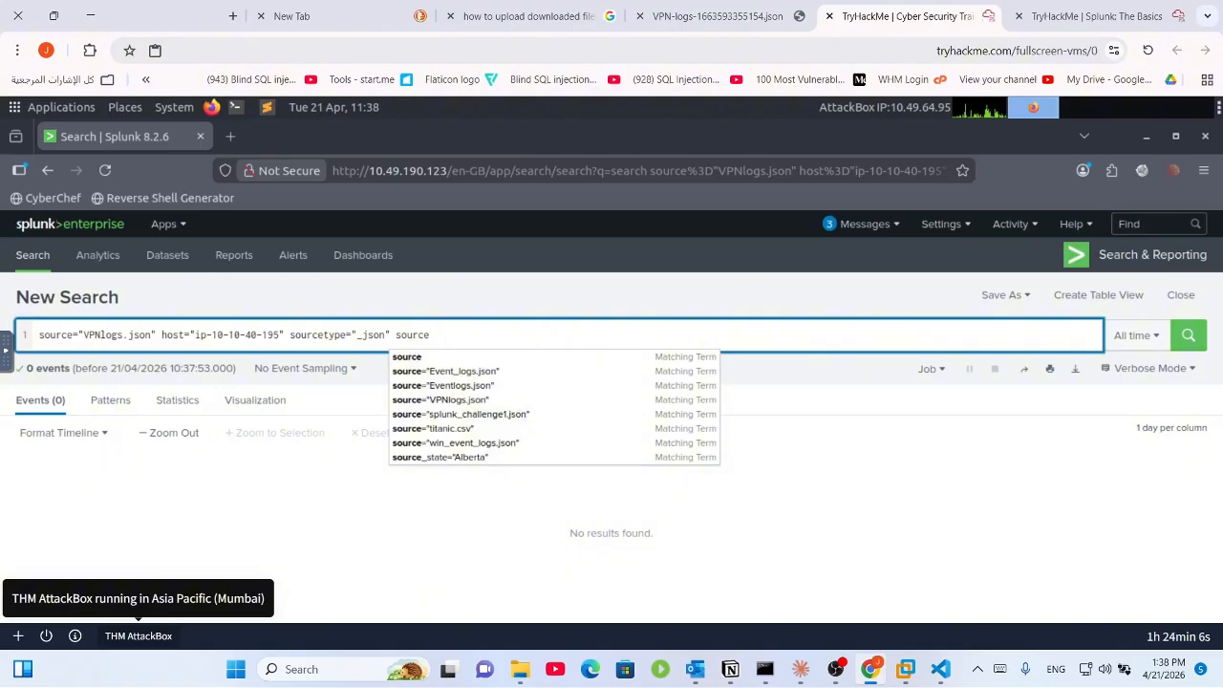
type("_")
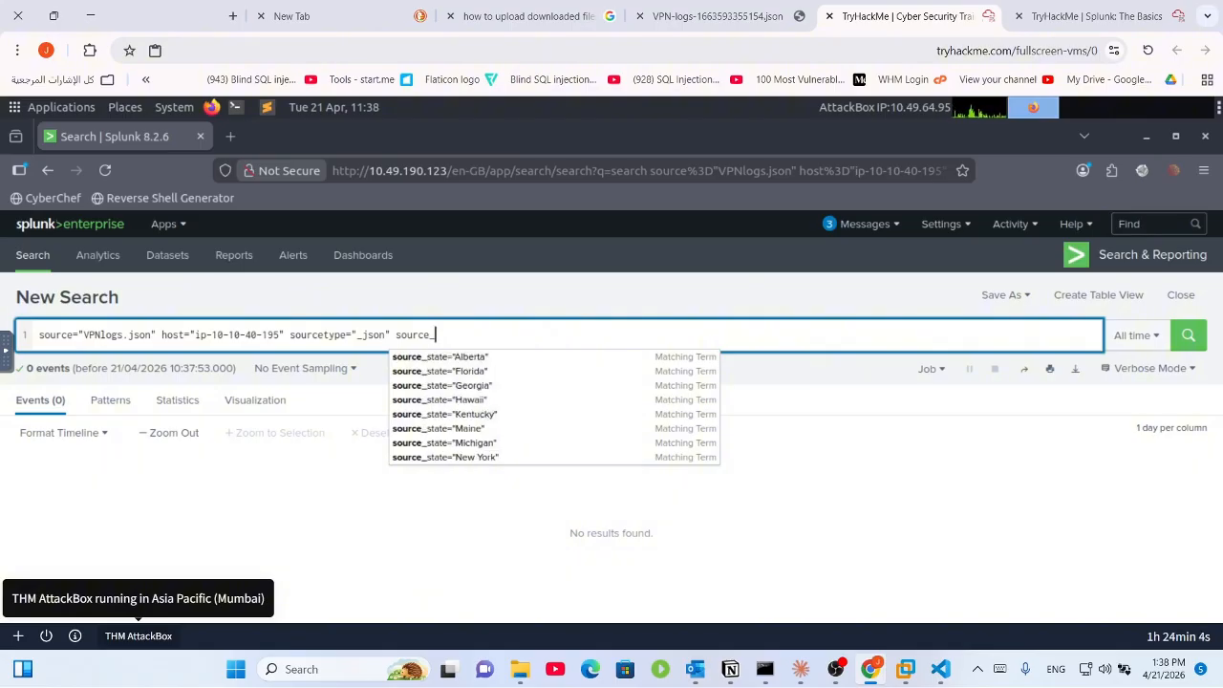
type("ip")
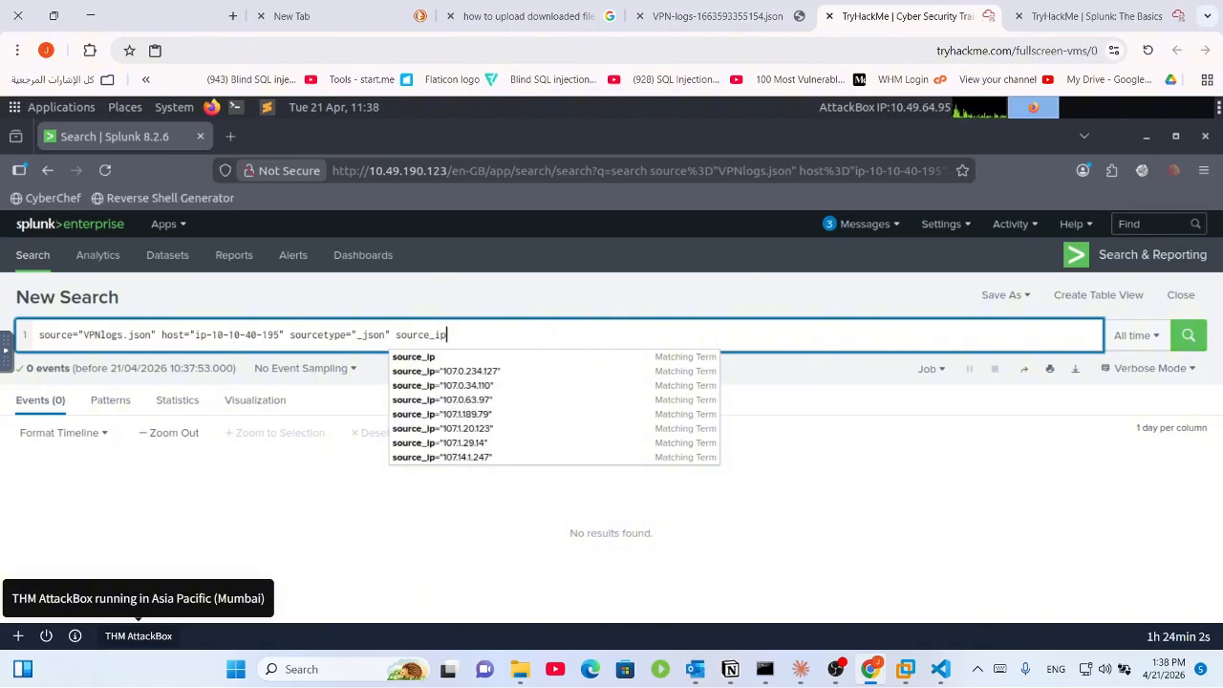
key("Down")
key("Down")
key("Down")
key("Down")
key("Down")
key("Down")
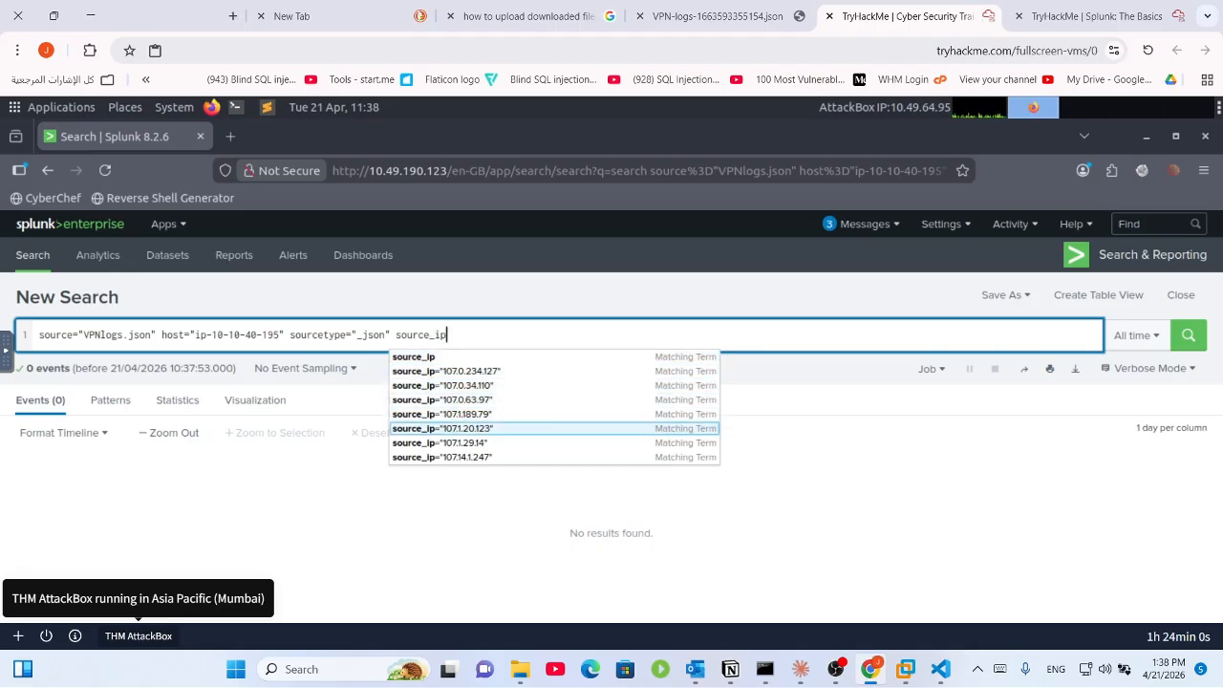
key("Down")
key("Down")
key("Down")
key("Down")
key("Down")
key("Down")
key("Down")
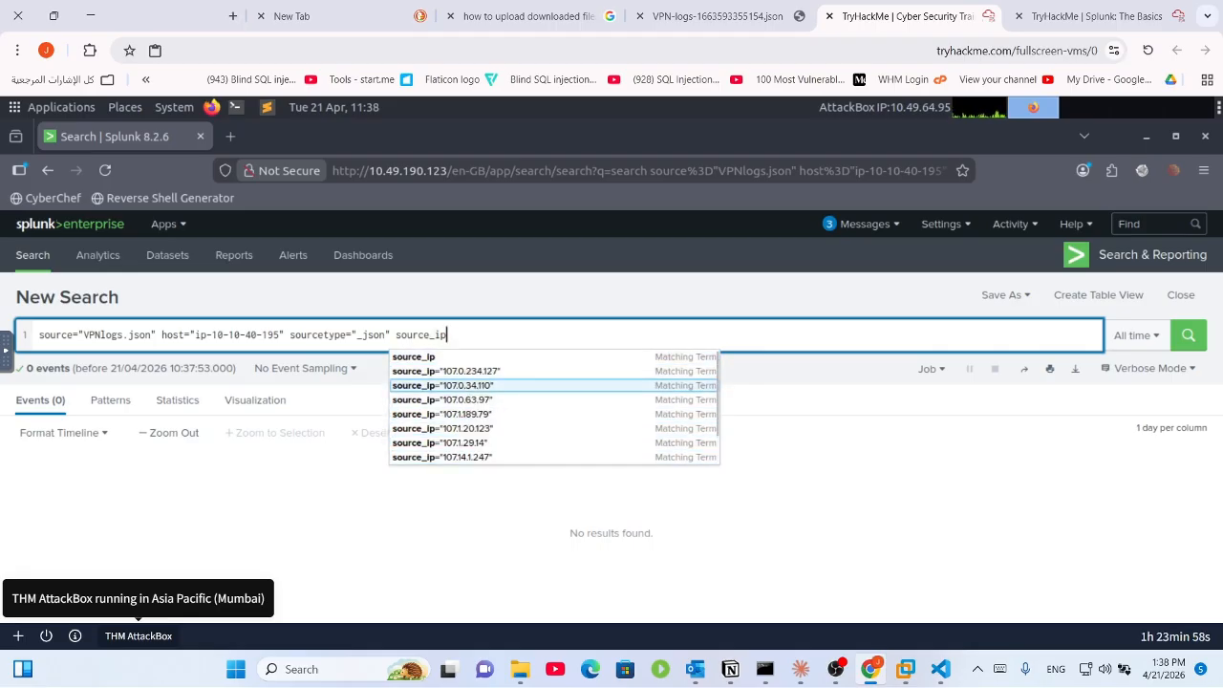
key("Down")
key("Down")
key("Down")
key("Down")
key("Down")
key("Down")
key("Down")
key("Down")
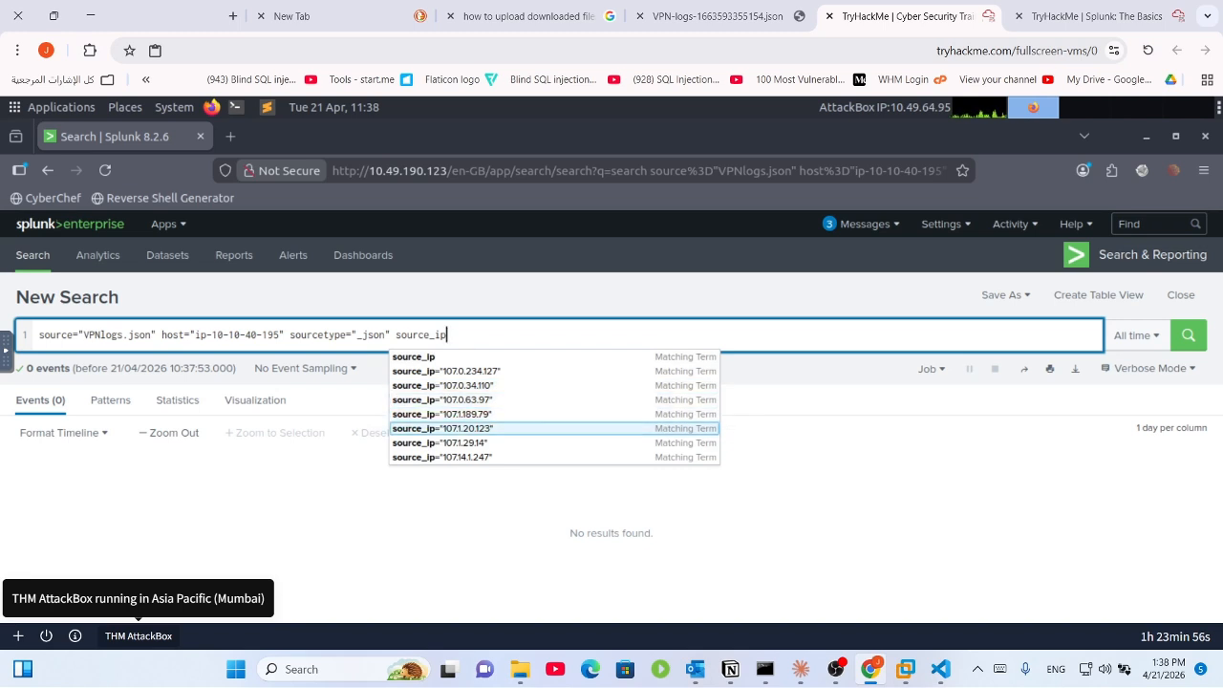
key("Down")
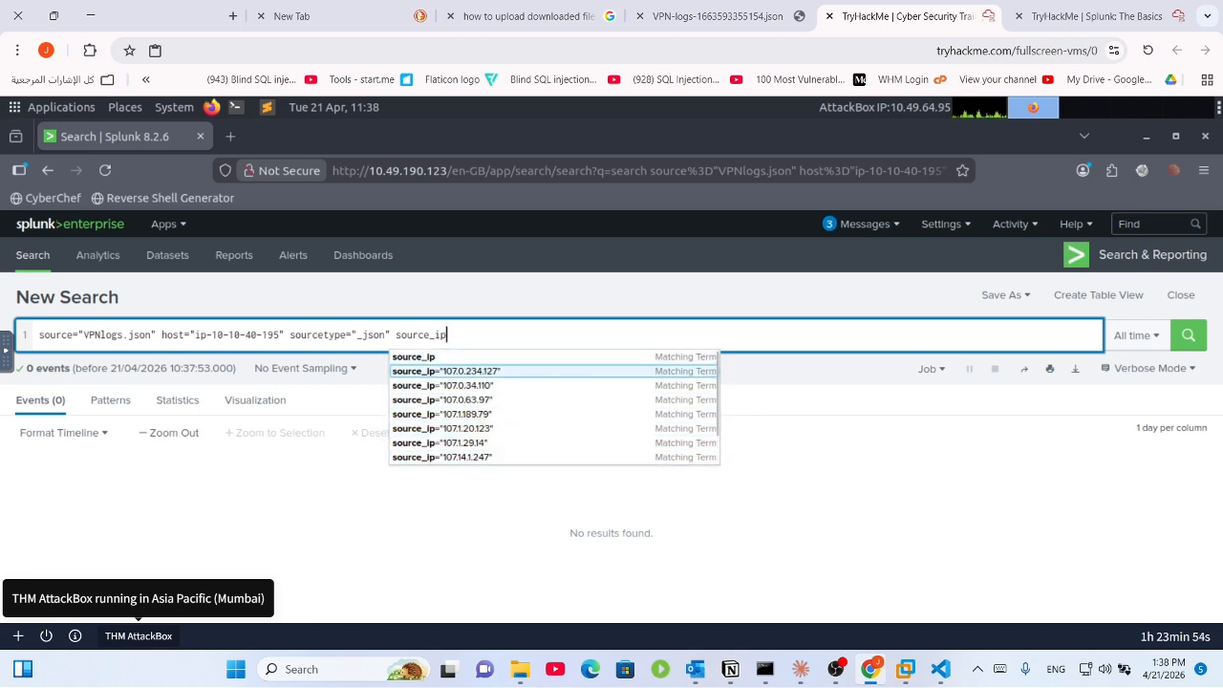
key("Down")
key("BackSpace")
key("BackSpace")
key("BackSpace")
key("BackSpace")
key("BackSpace")
key("BackSpace")
key("BackSpace")
key("BackSpace")
key("BackSpace")
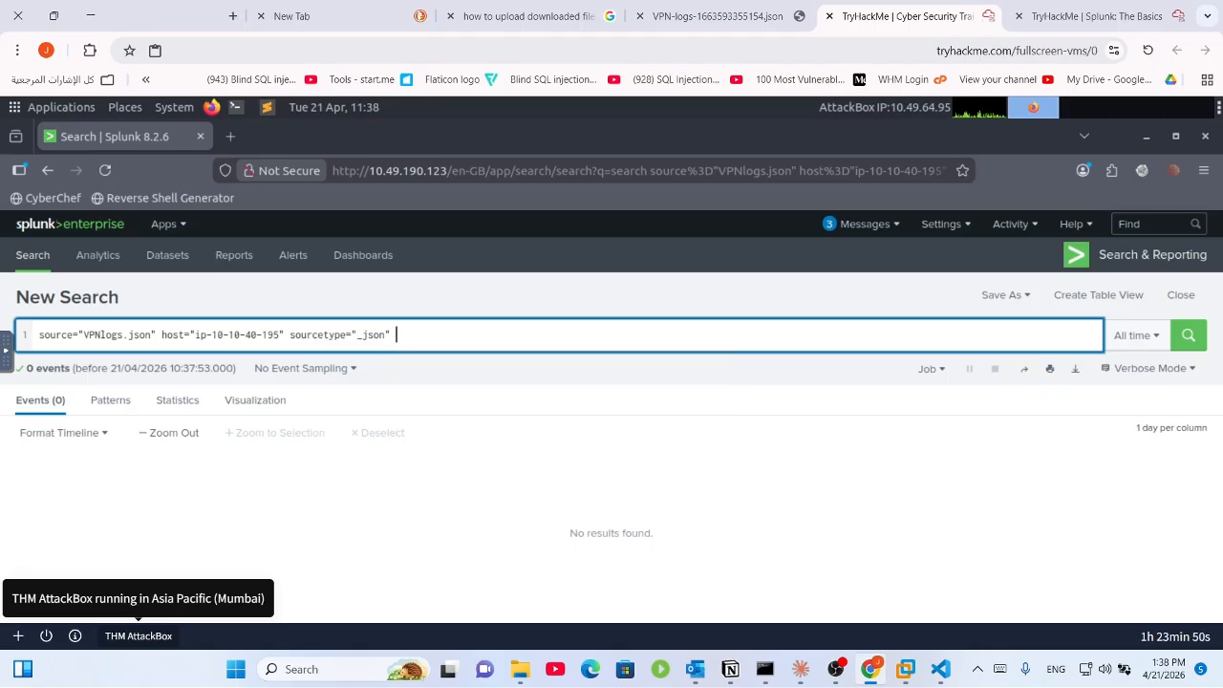
Step: Look through the suggested search terms for "dest" and clear that term from the query
type("dest")
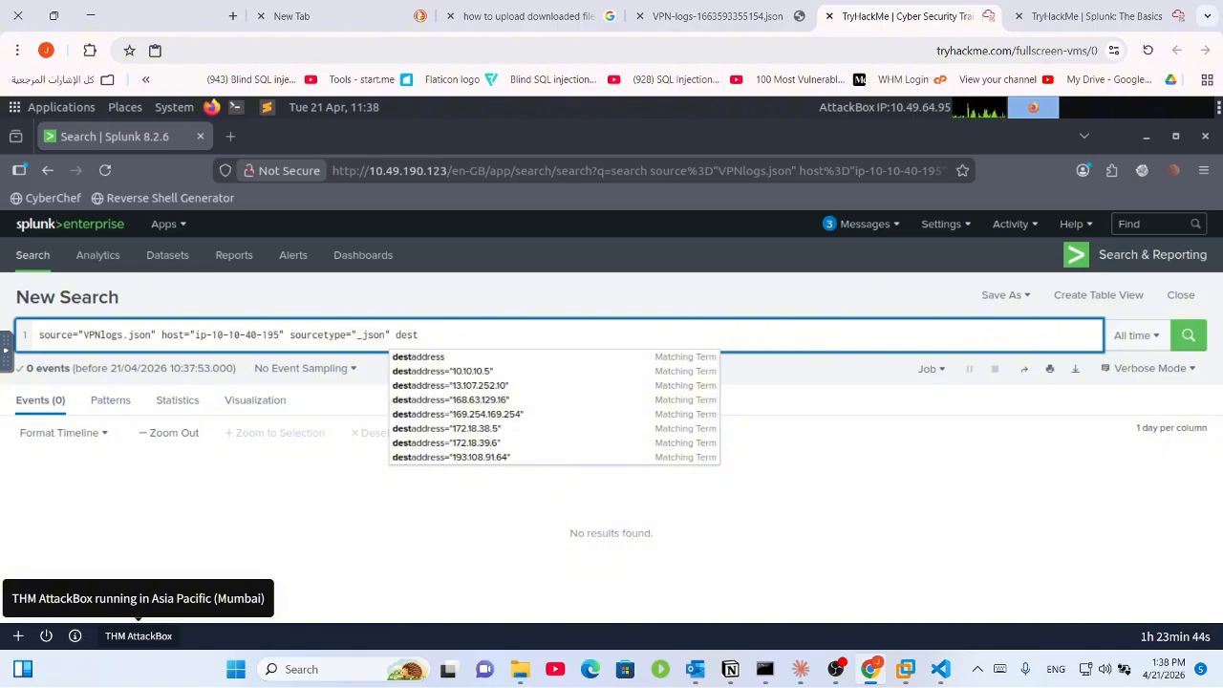
key("Down")
key("Down")
key("Down")
key("Down")
key("Down")
key("Down")
key("Down")
key("Down")
key("Down")
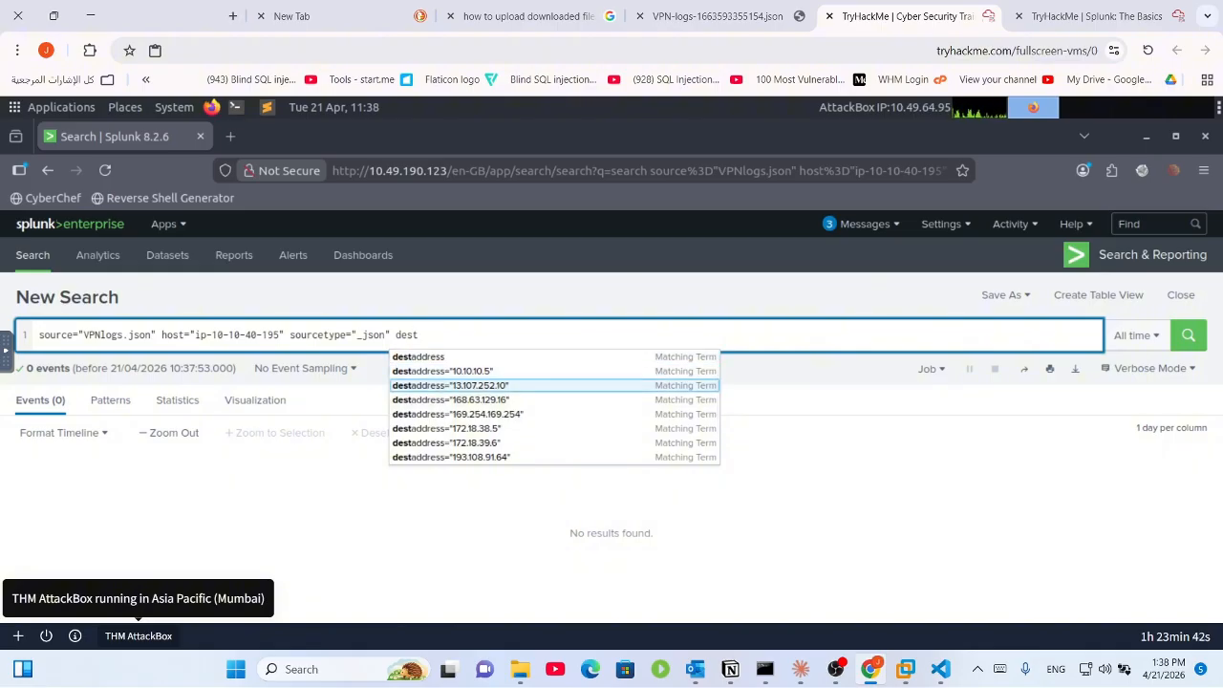
key("Down")
key("Down")
key("Down")
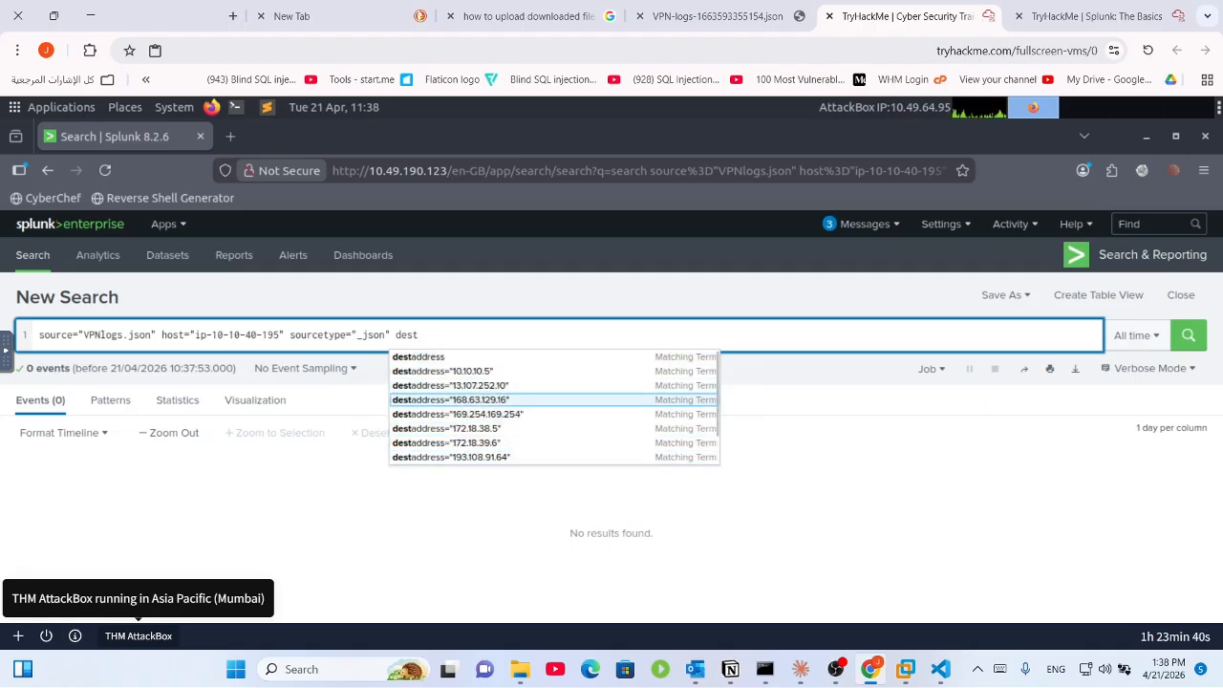
key("BackSpace")
key("BackSpace")
key("BackSpace")
key("BackSpace")
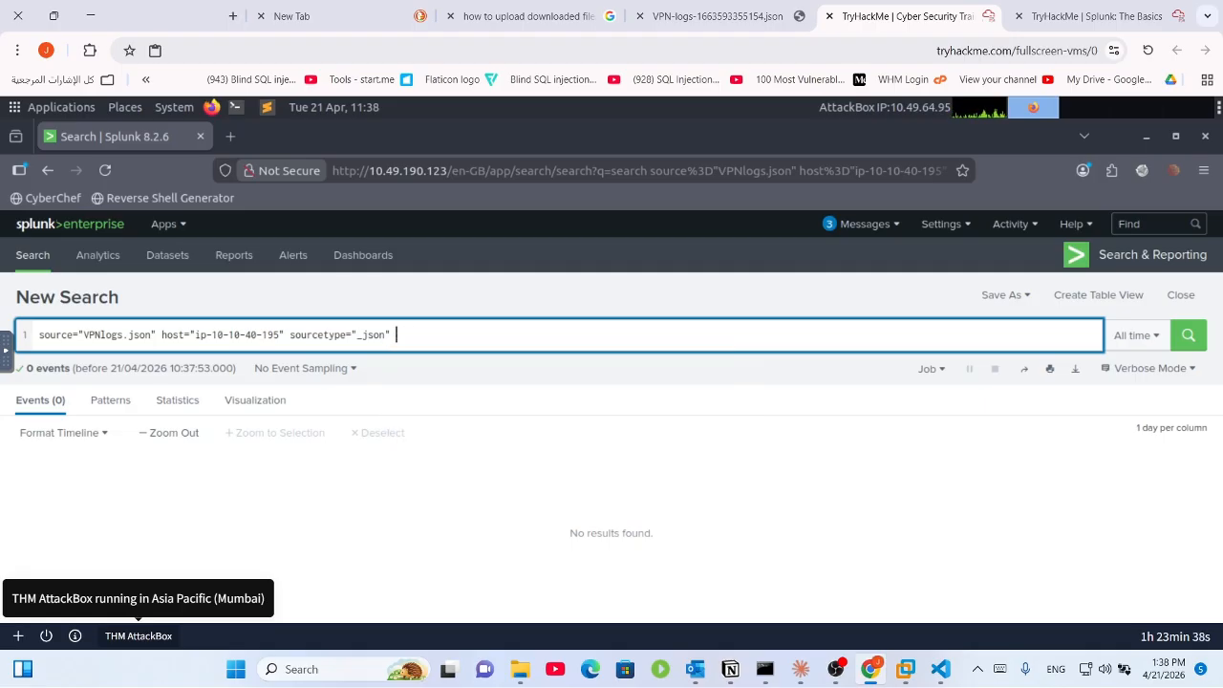
Step: Try to filter the search using the suggested ipaddress term, with its value set to "107.14.182.38"
type("ip")
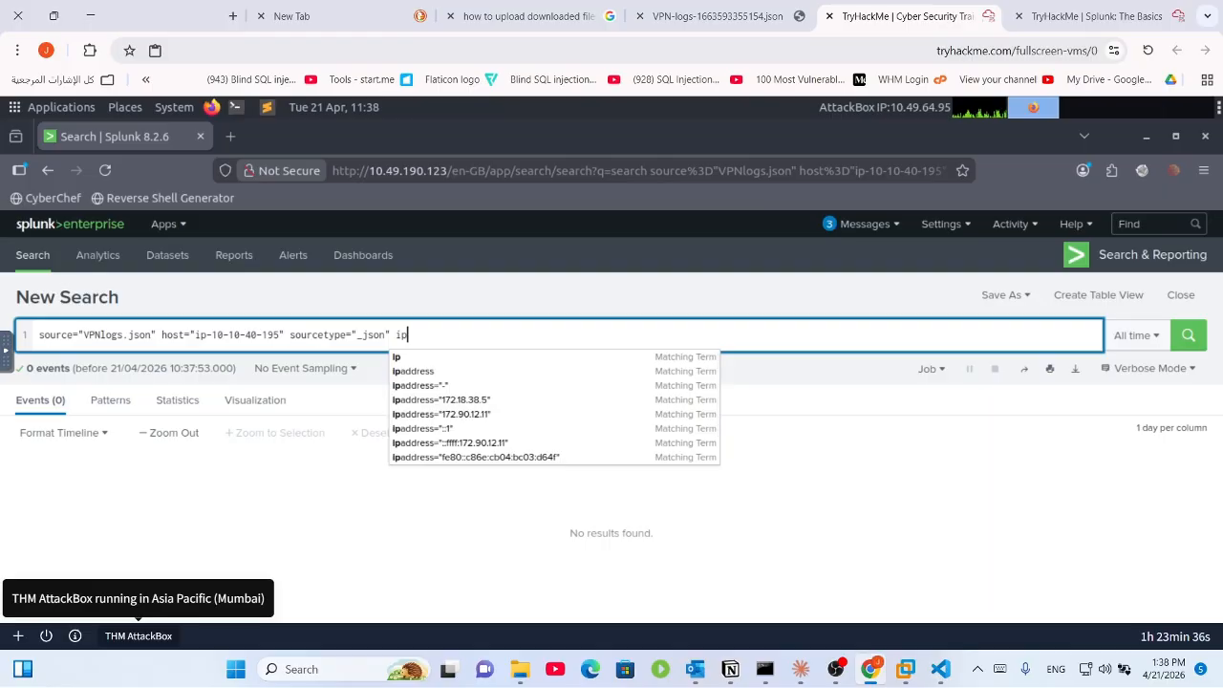
key("Down")
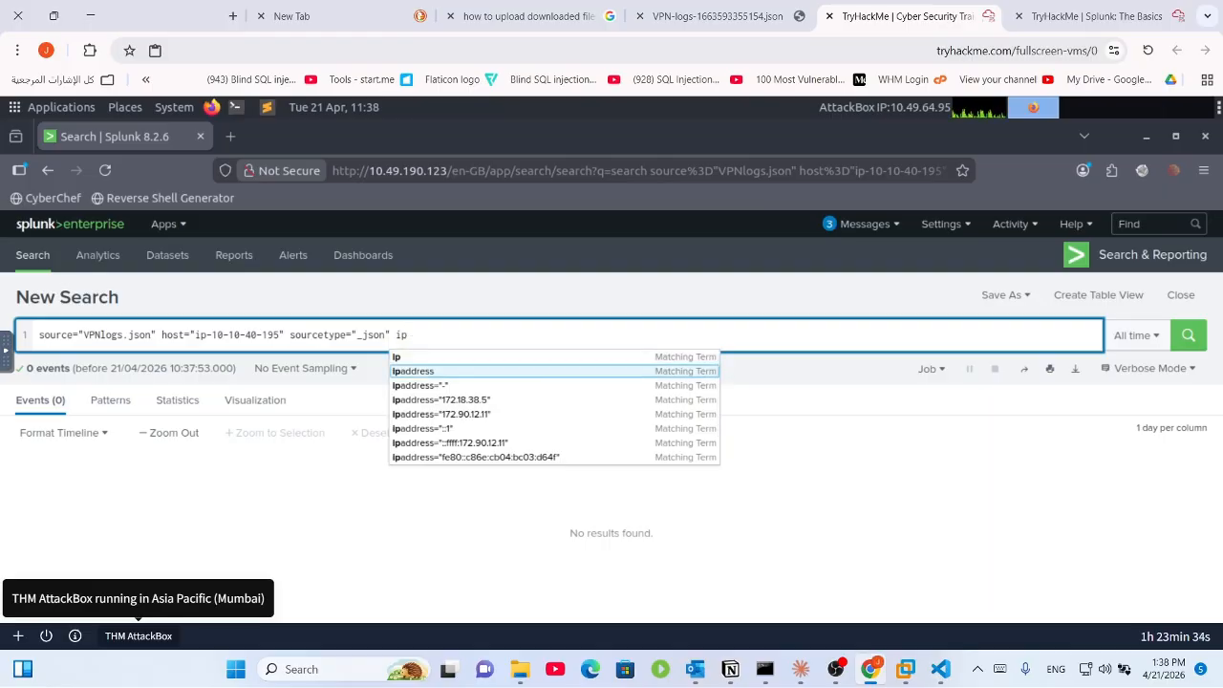
key("Down")
key("Down")
key("Down")
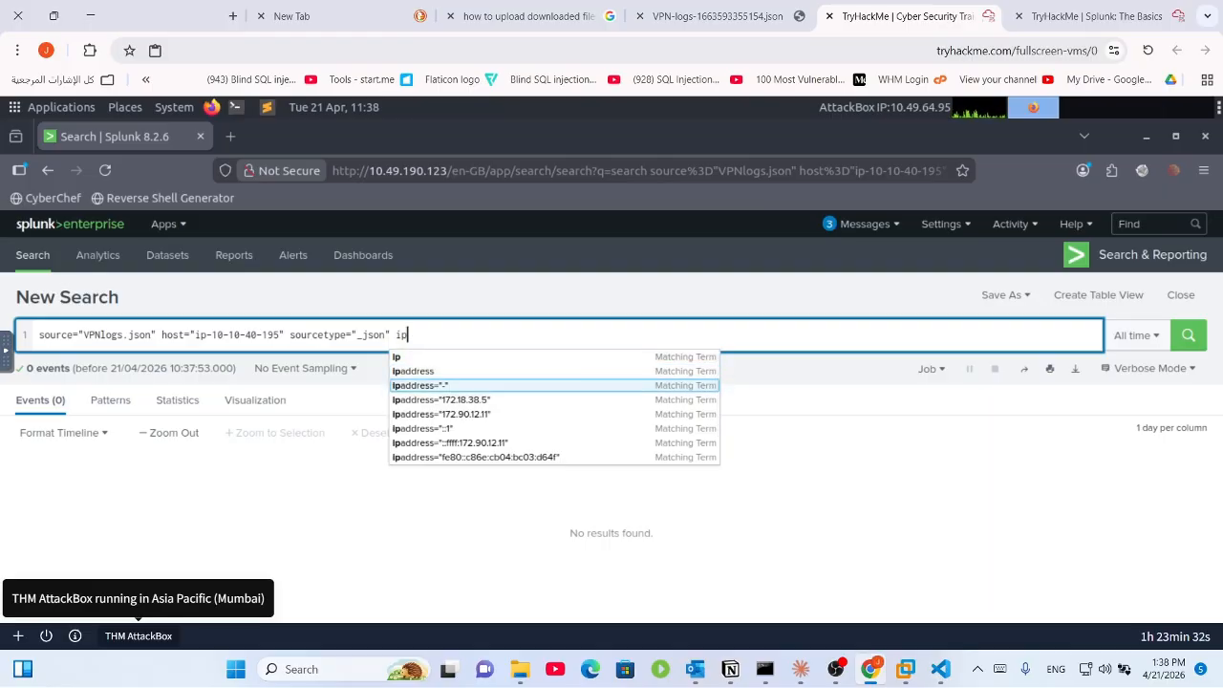
key("Return")
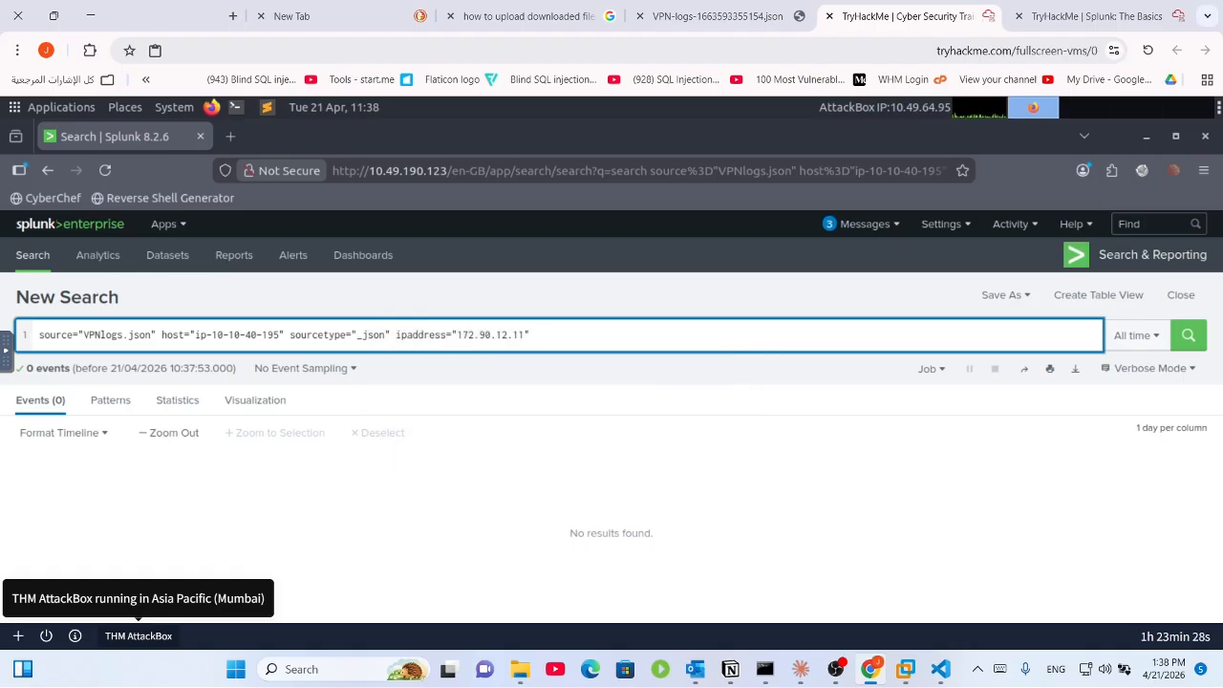
key("BackSpace")
key("BackSpace")
key("BackSpace")
key("BackSpace")
key("BackSpace")
key("BackSpace")
key("BackSpace")
key("BackSpace")
key("BackSpace")
key("BackSpace")
key("BackSpace")
type("107.14.182.38")
key("Return")
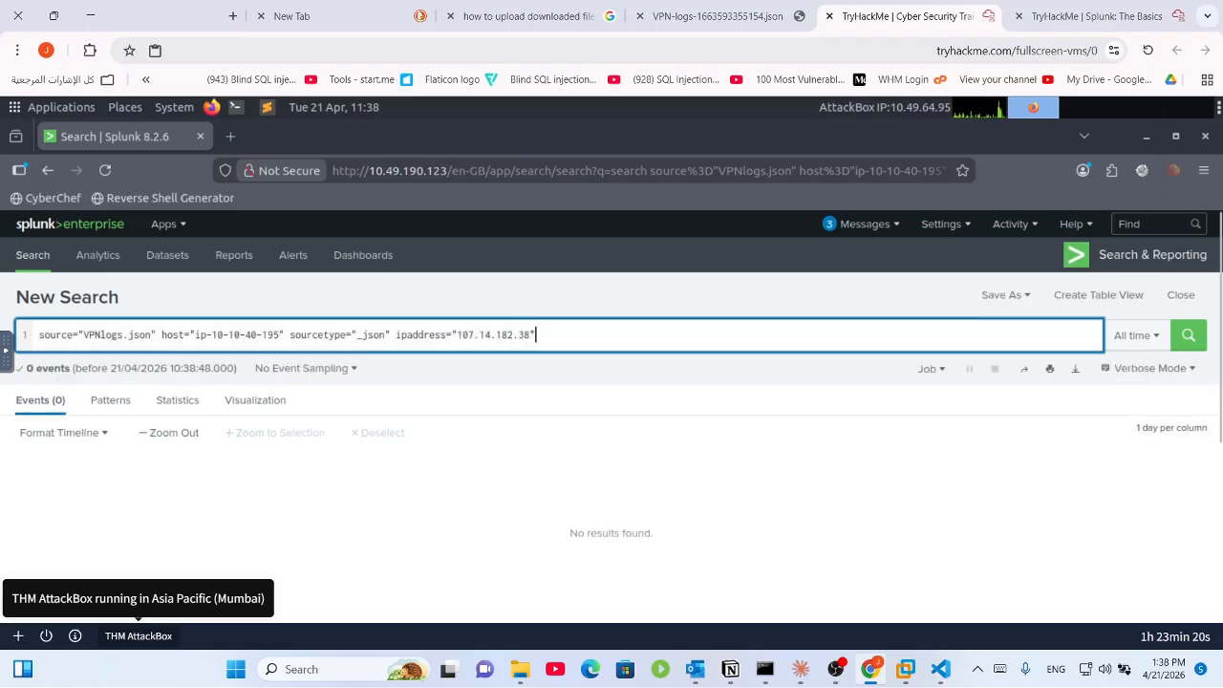
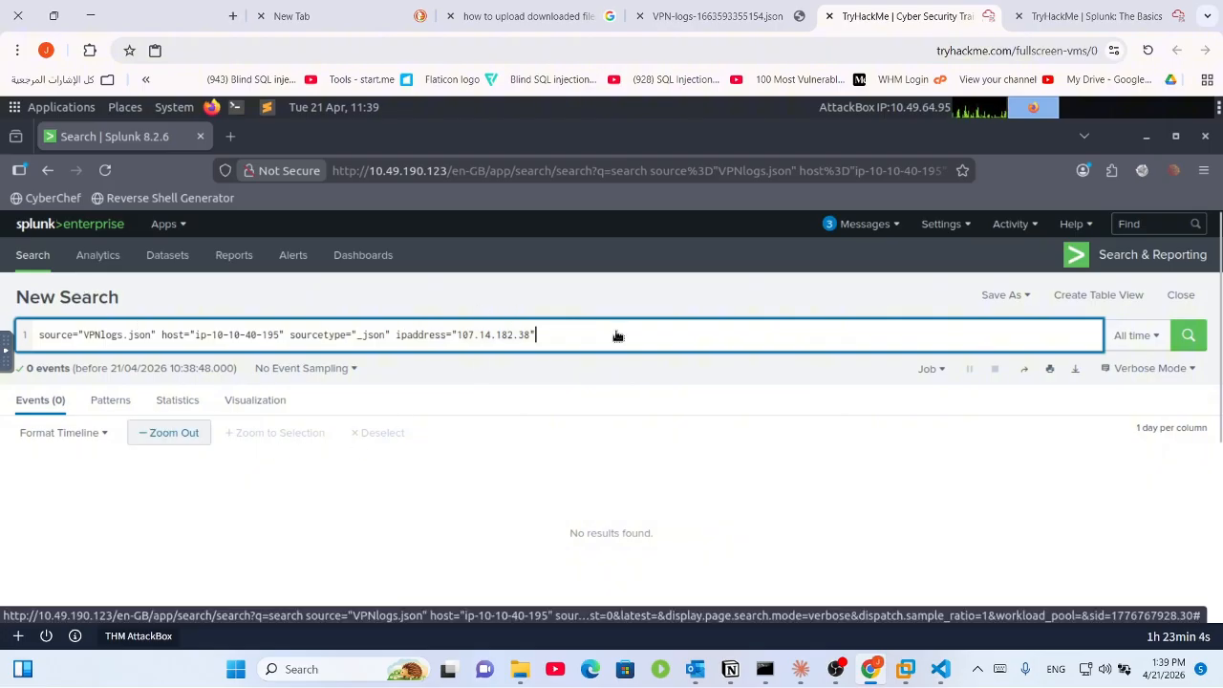
Step: Rerun the VPNlogs.json search without the ipaddress filter and open the list of all its fields
left_click(431, 337, "shift")
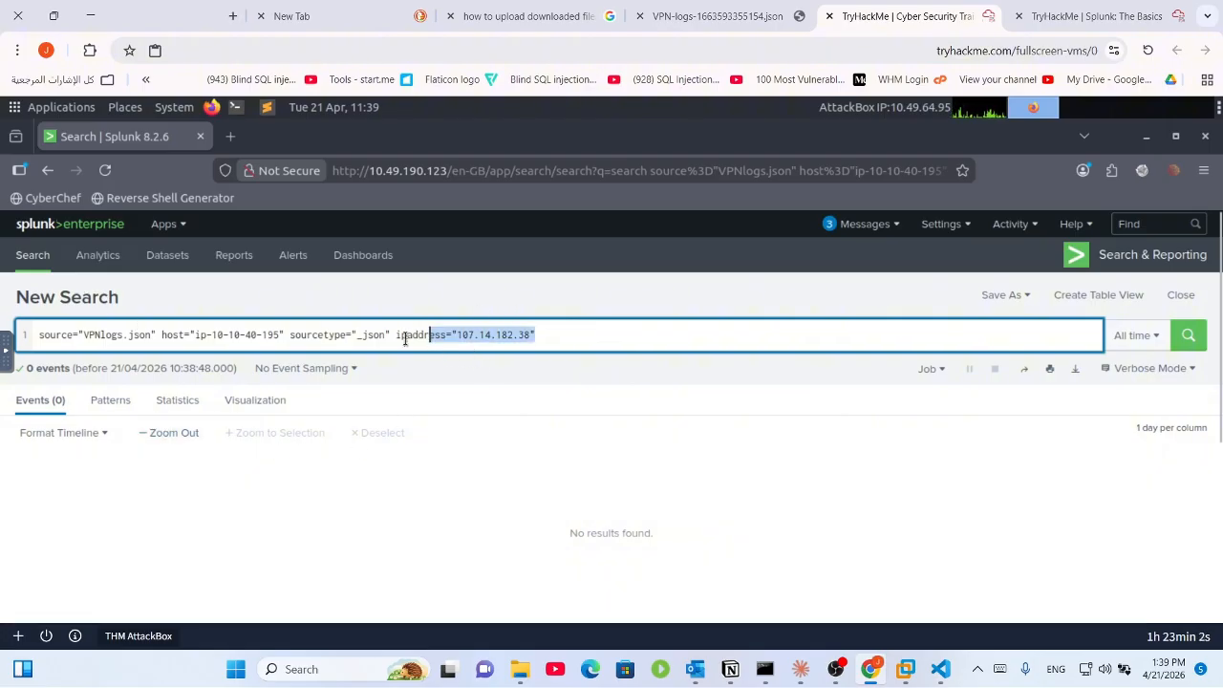
left_click(406, 336, "shift")
key("BackSpace")
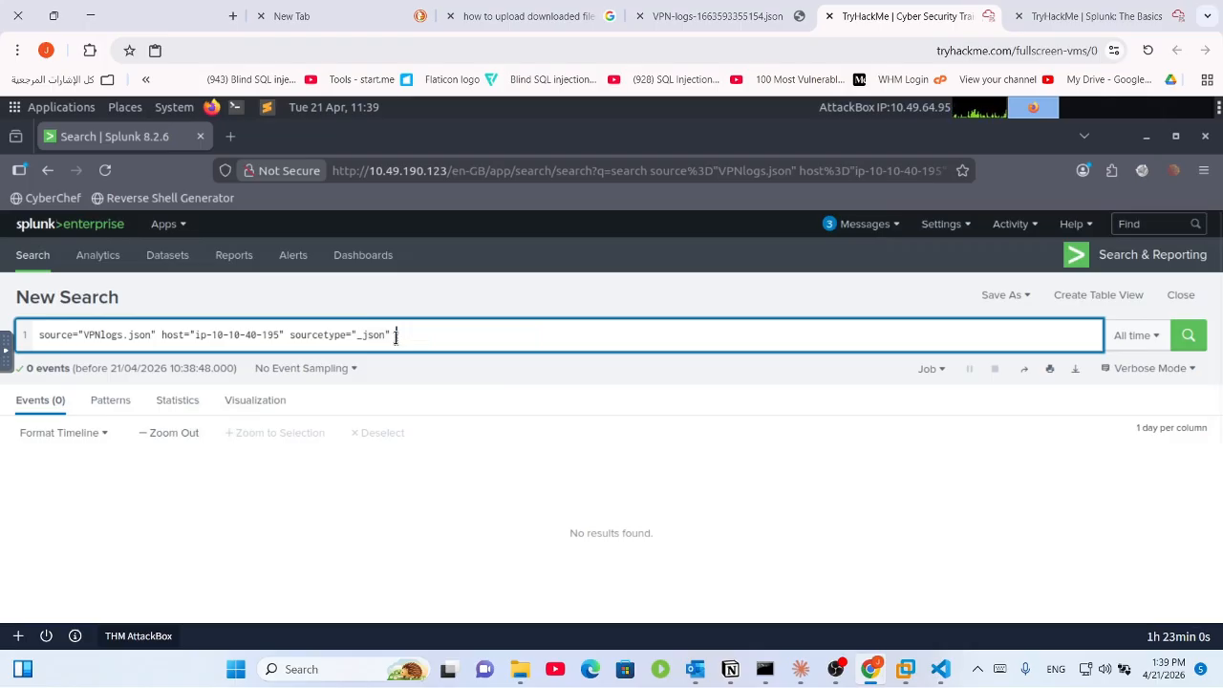
key("Return")
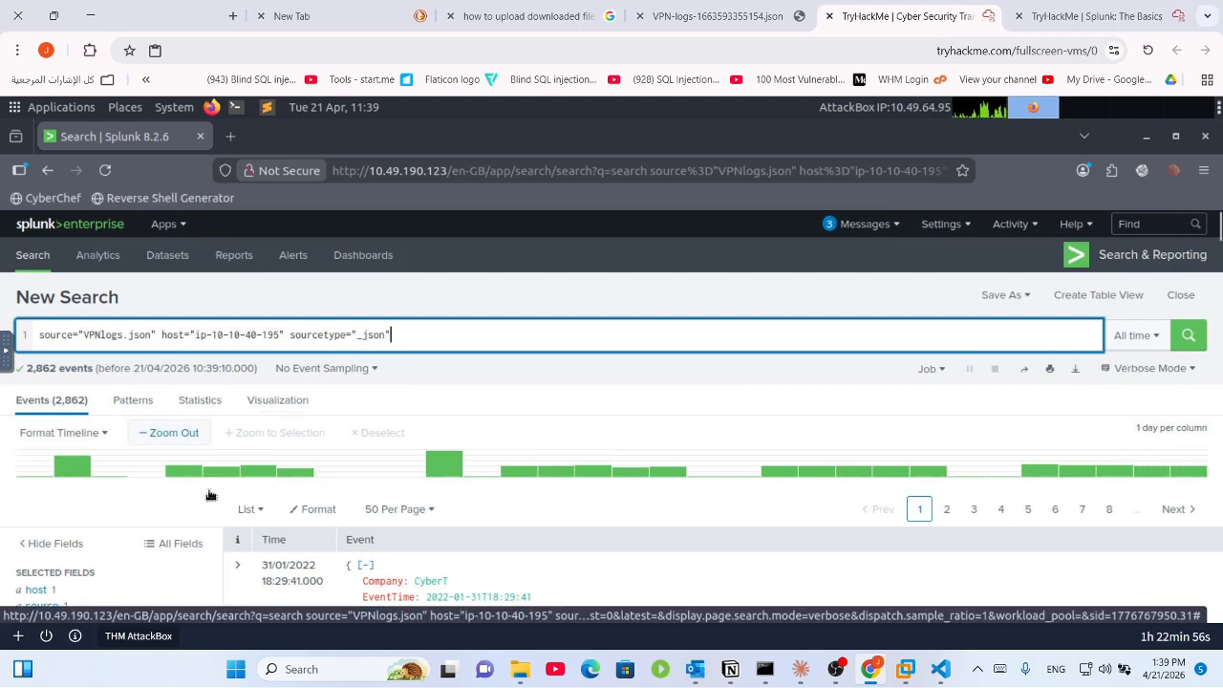
left_click(185, 542)
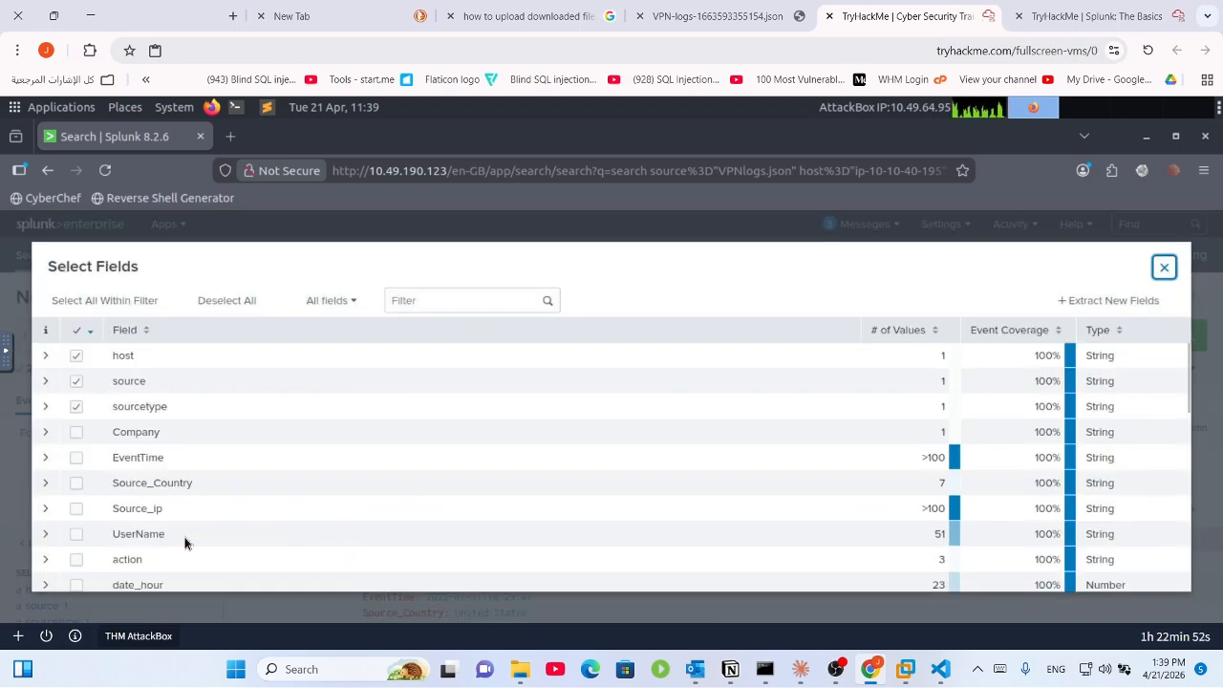
Step: Add Source_ip to the selected fields of the VPNlogs.json search and close the field list
left_click(76, 510)
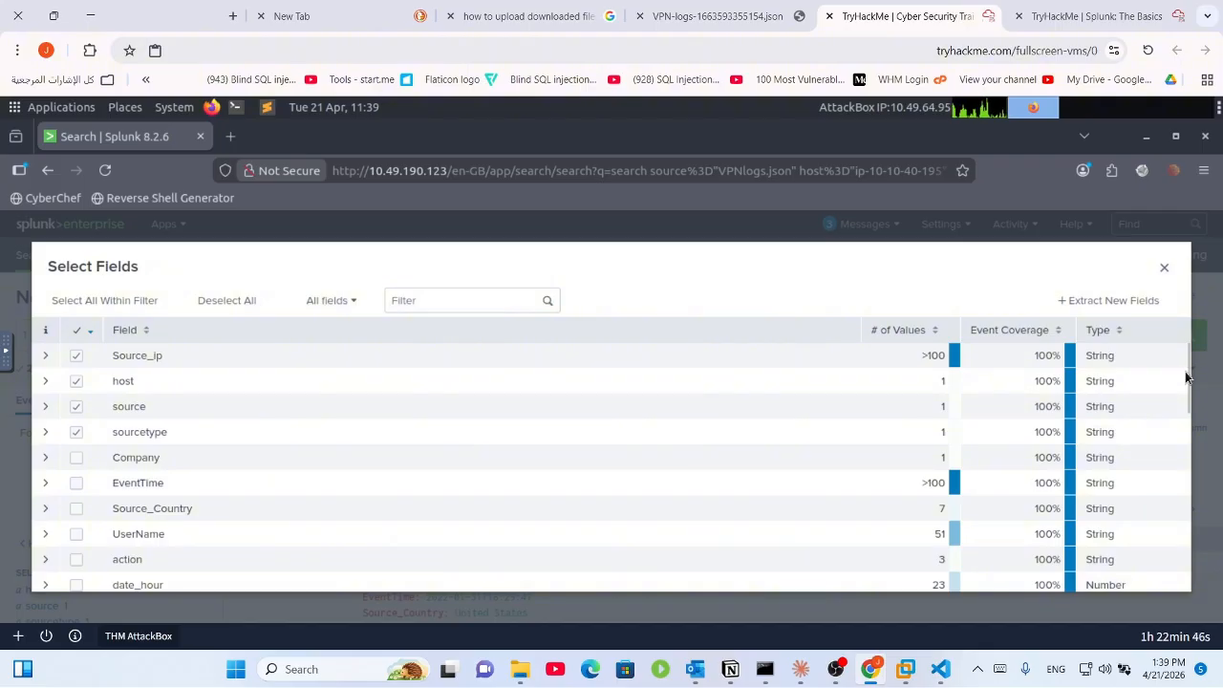
left_click_drag(1183, 412, 1192, 358)
left_click(1165, 269)
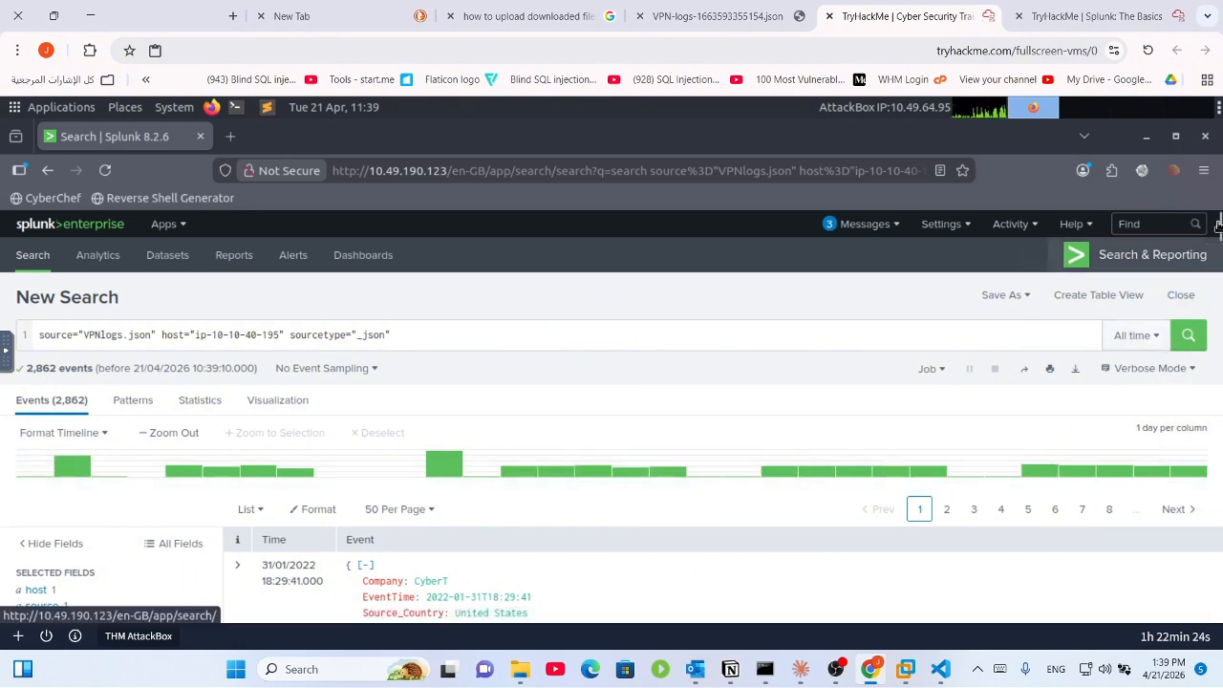
Step: Find the selected Source_ip field beneath an event in the results and highlight its text "Source_ip = 143.23.45.158"
left_click_drag(1218, 236, 1217, 238)
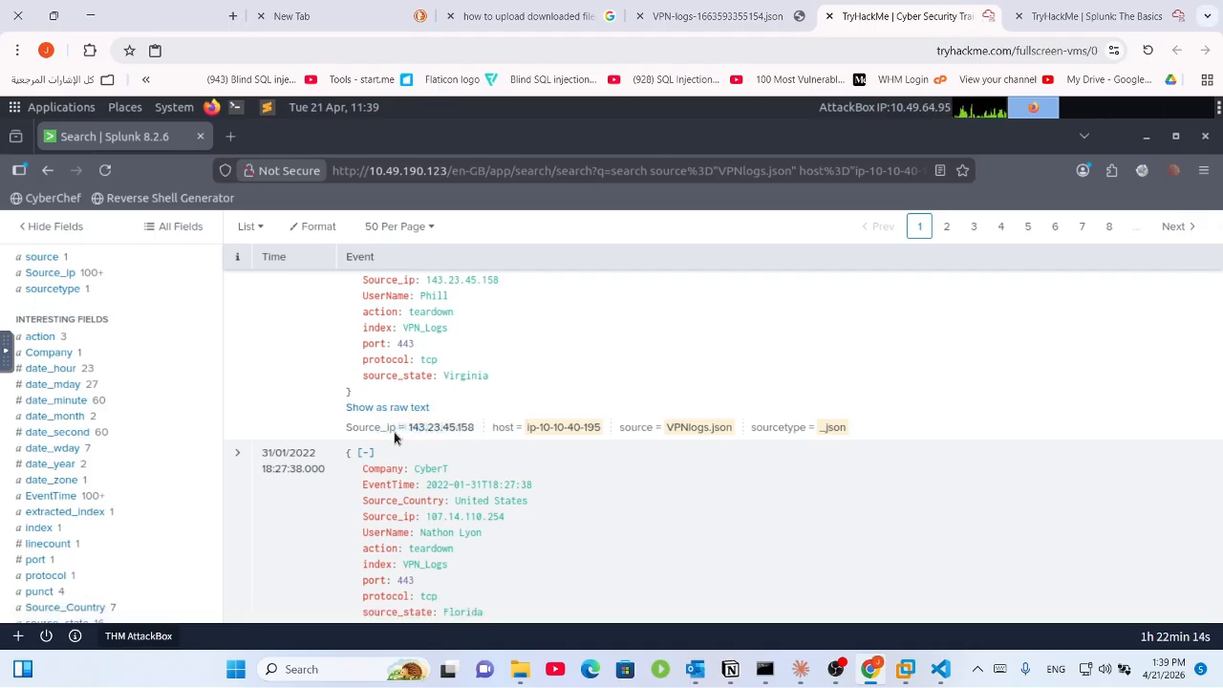
left_click_drag(379, 435, 578, 458)
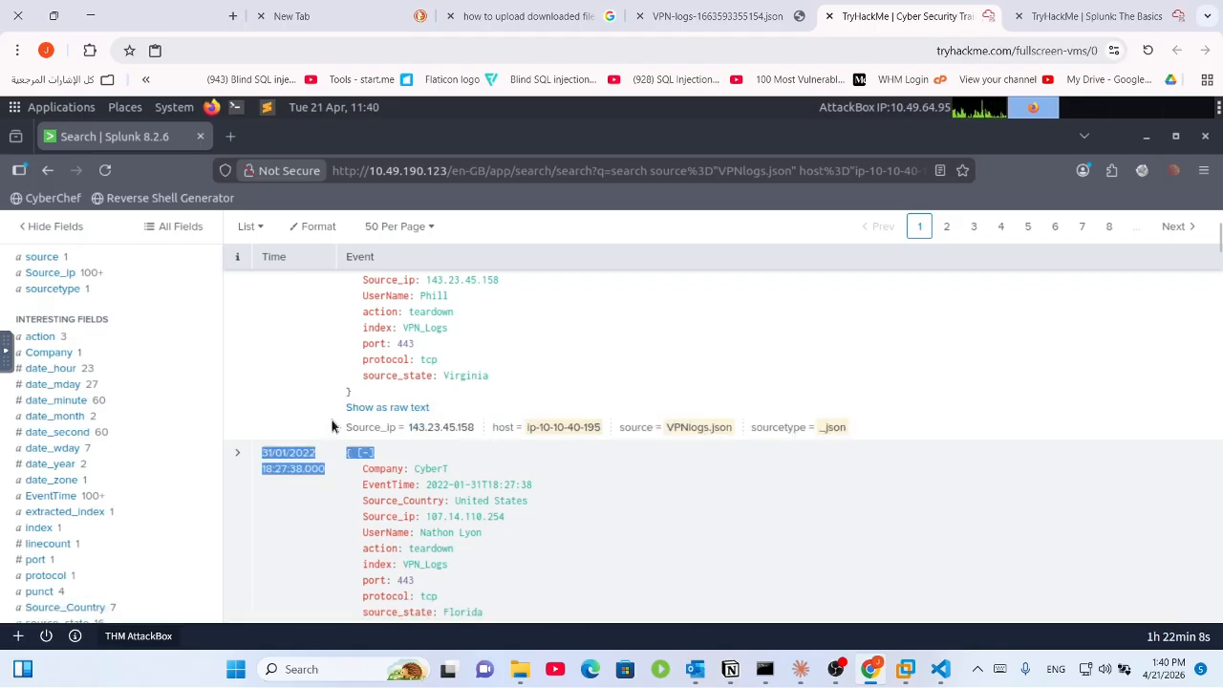
left_click_drag(332, 426, 376, 427)
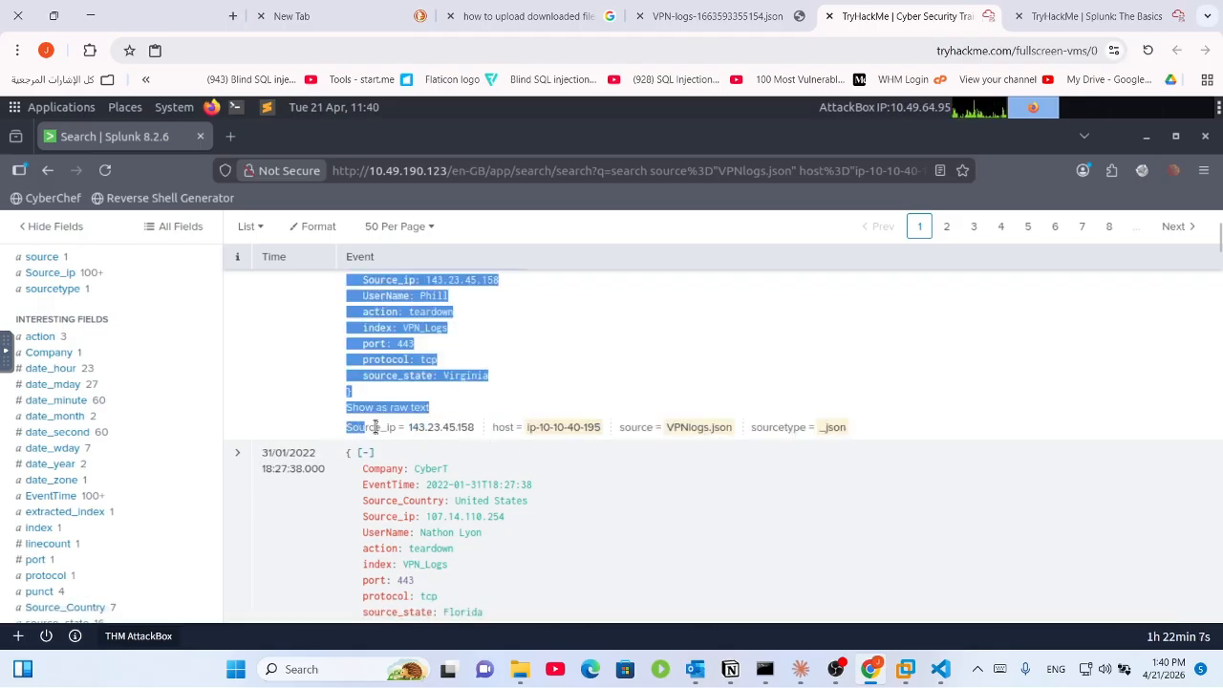
left_click(287, 390)
left_click(439, 262)
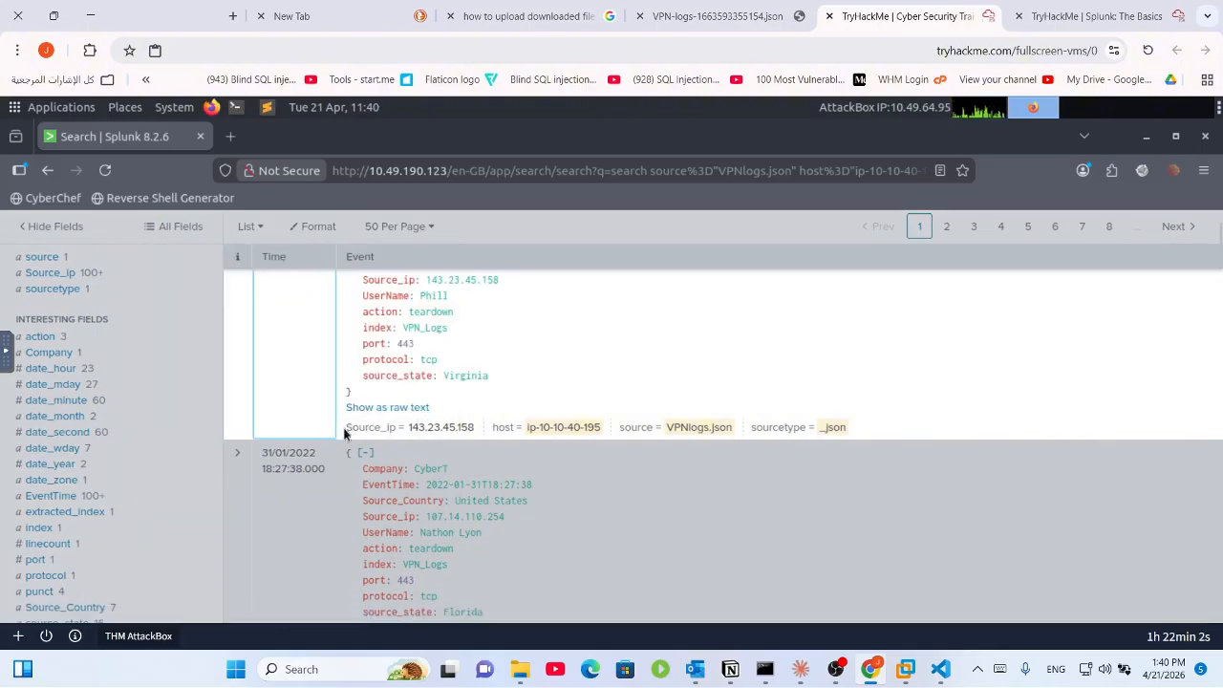
left_click_drag(346, 434, 475, 421)
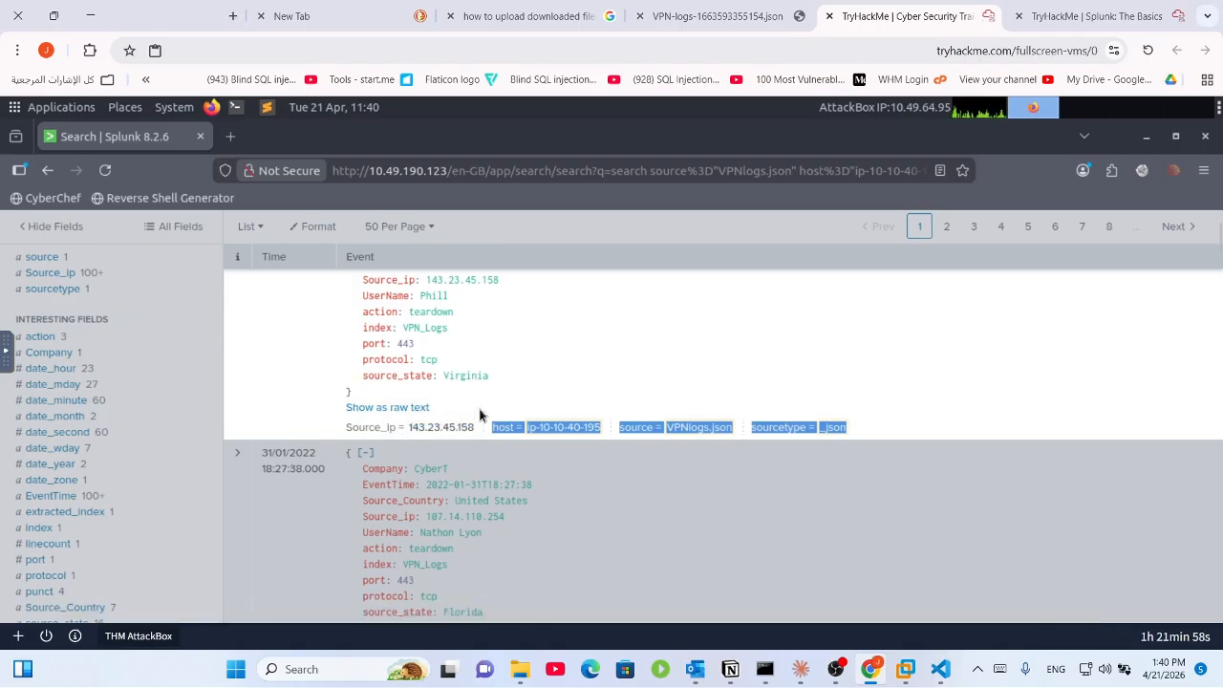
left_click(476, 424)
left_click_drag(346, 427, 470, 427)
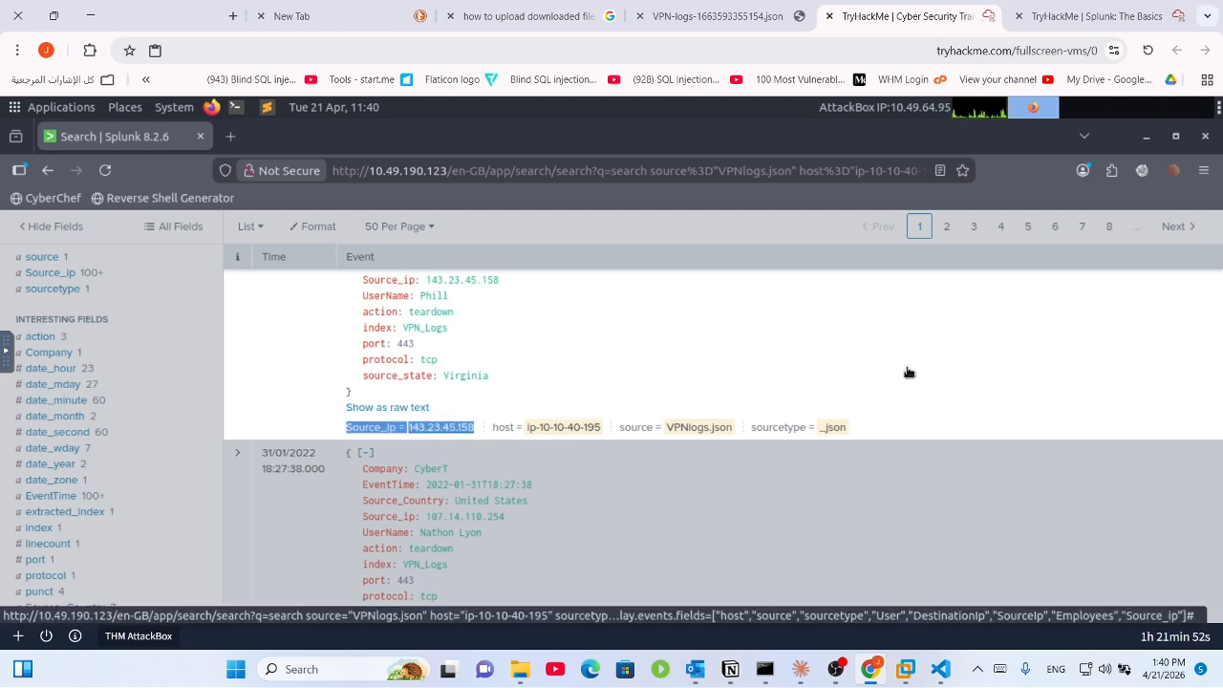
left_click(1007, 350)
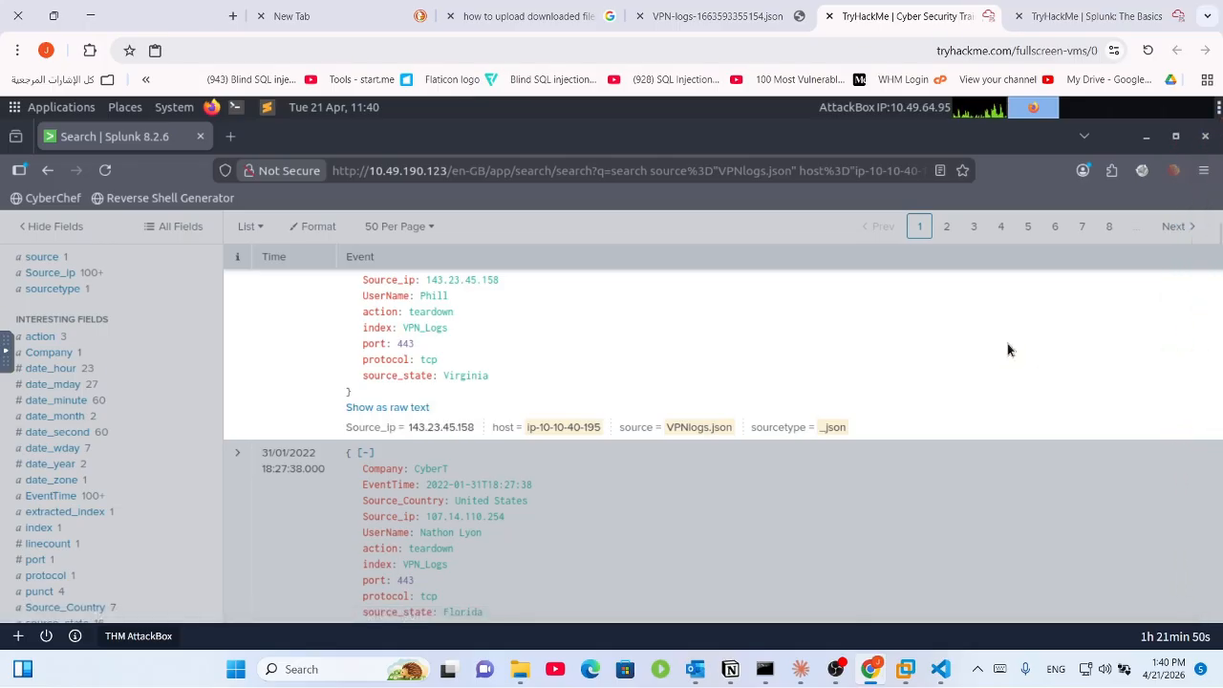
Step: Add Source_ip = 143.23.45.158" on a second line of the query and run the search
scroll(1008, 351, "up", 8)
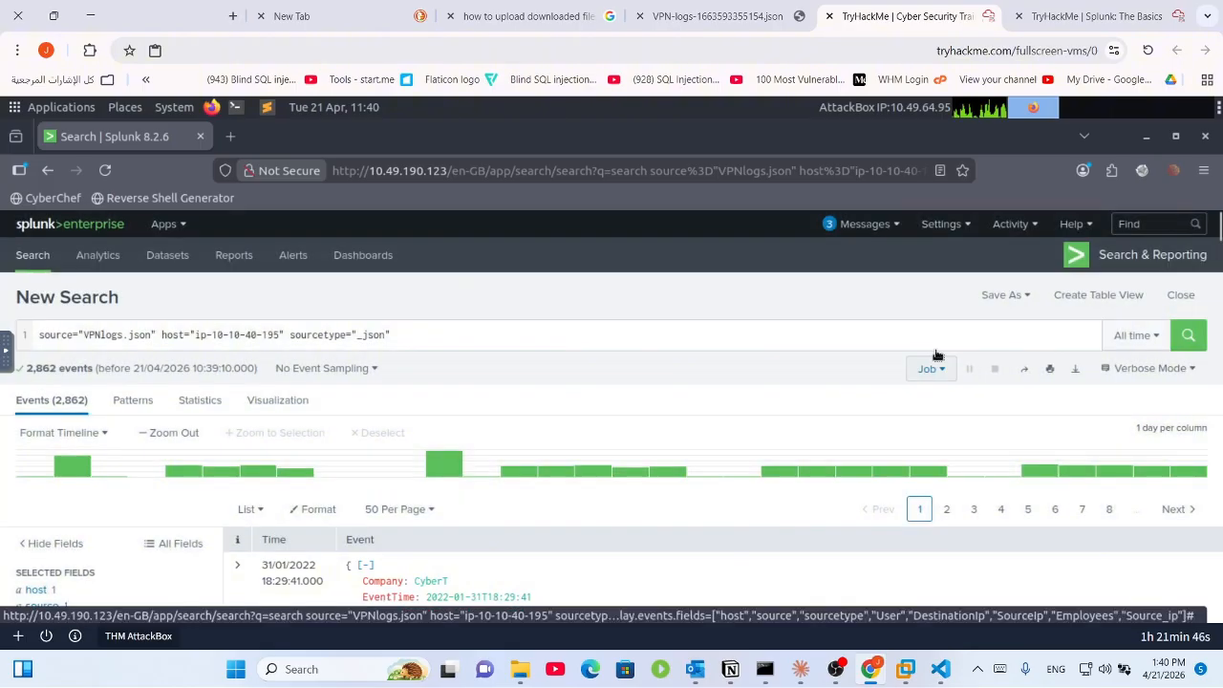
left_click(935, 342)
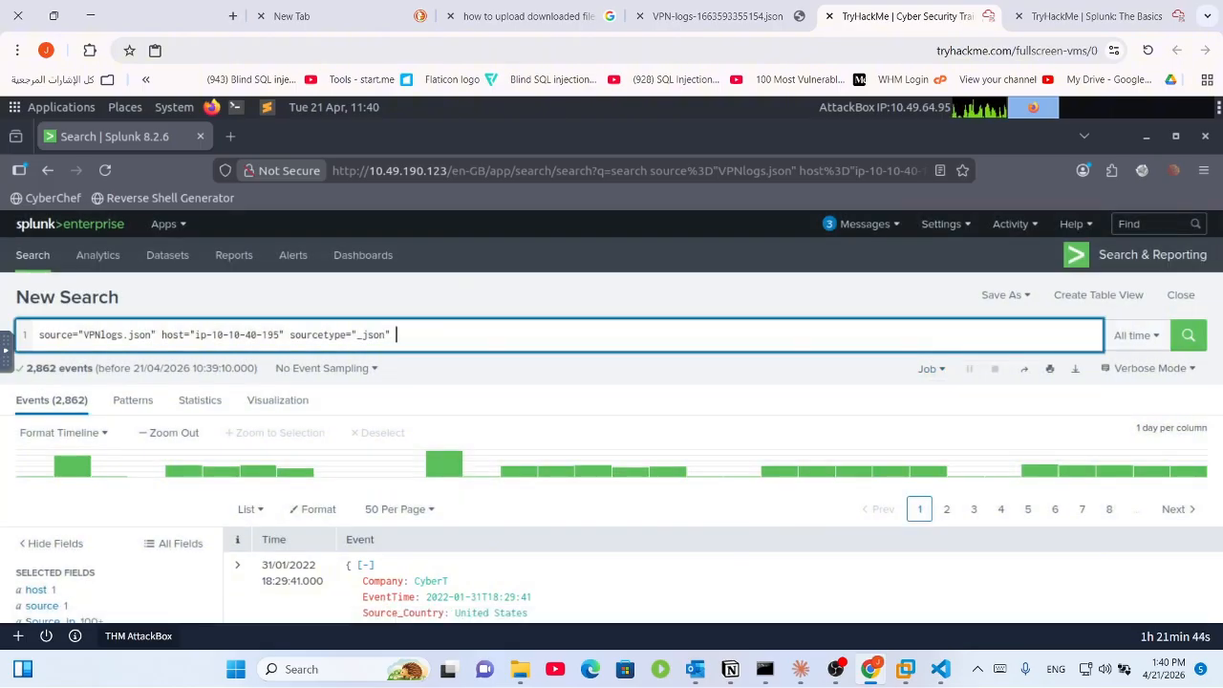
key("shift+Return")
type("Source_ip = 143.23.45.158")
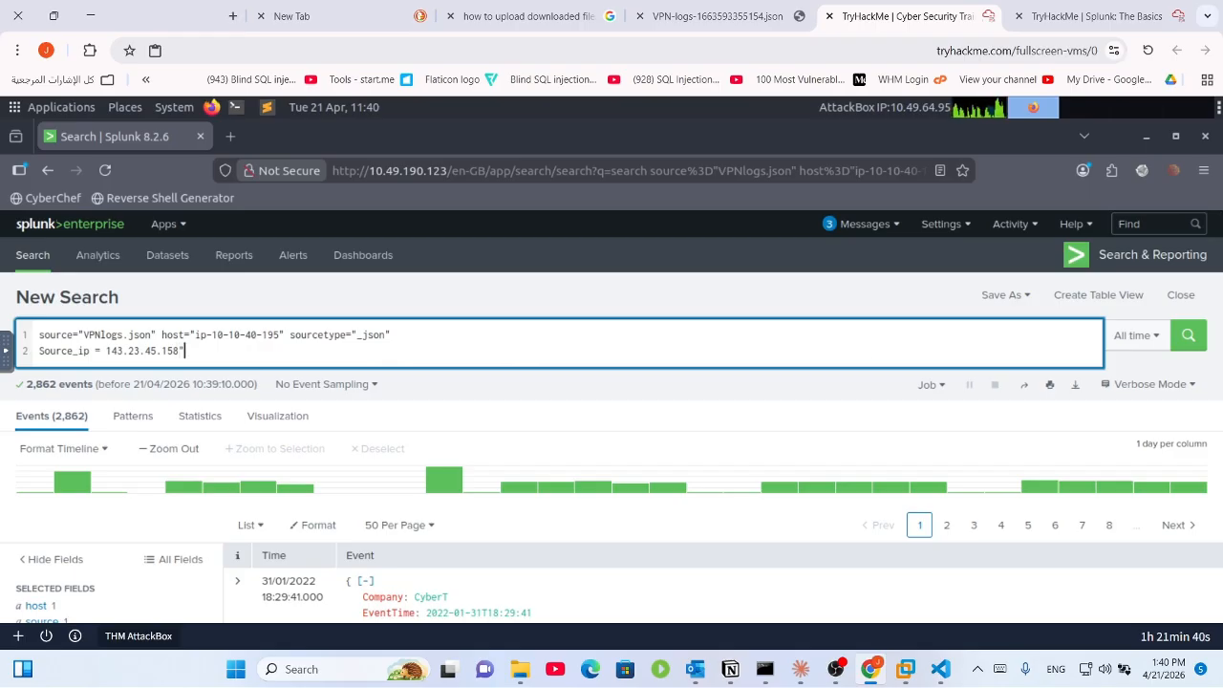
key("Return")
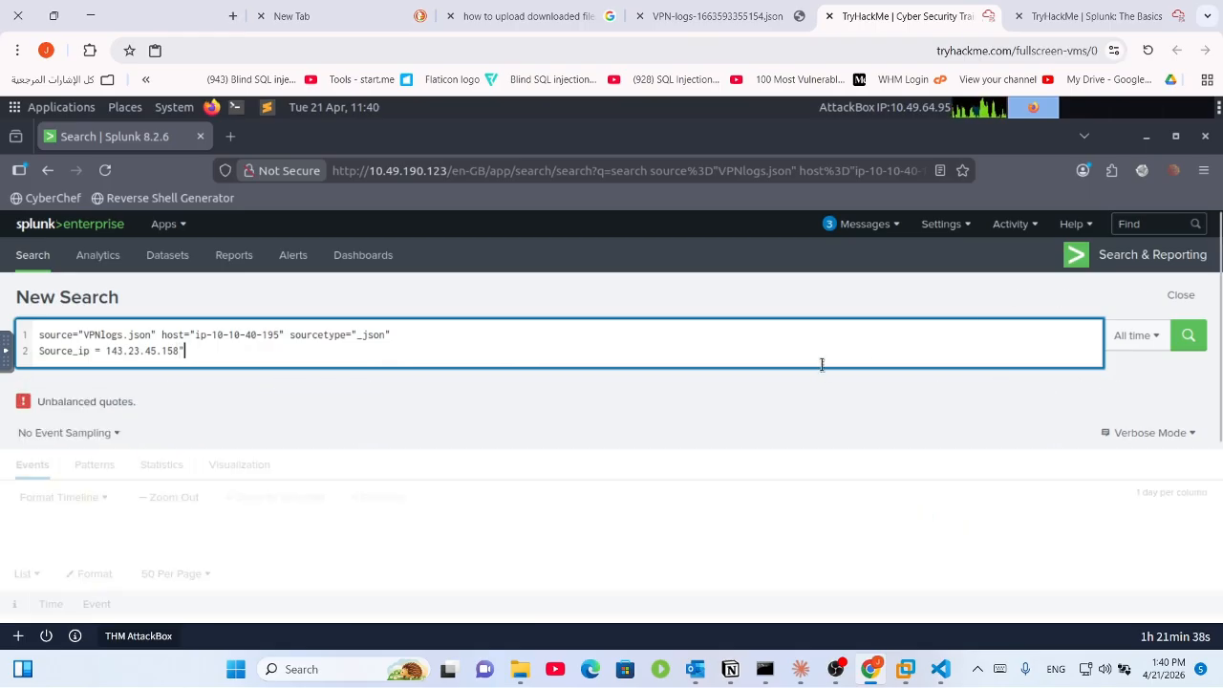
scroll(415, 322, "down", 3)
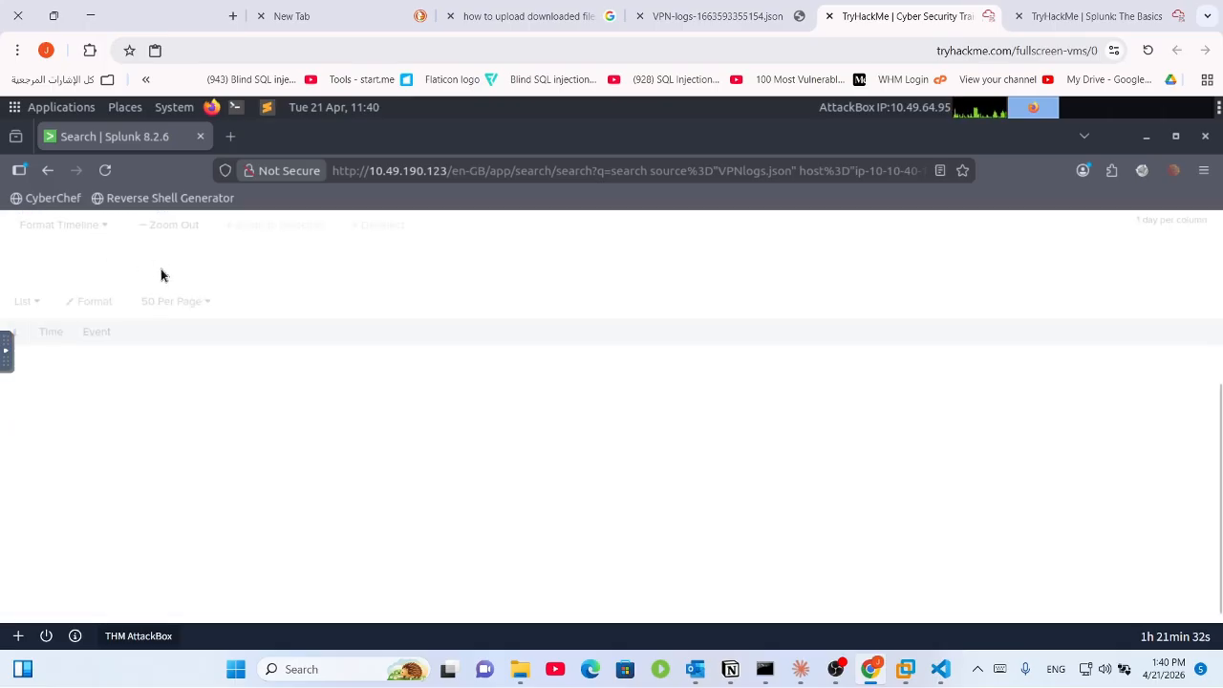
scroll(161, 275, "up", 3)
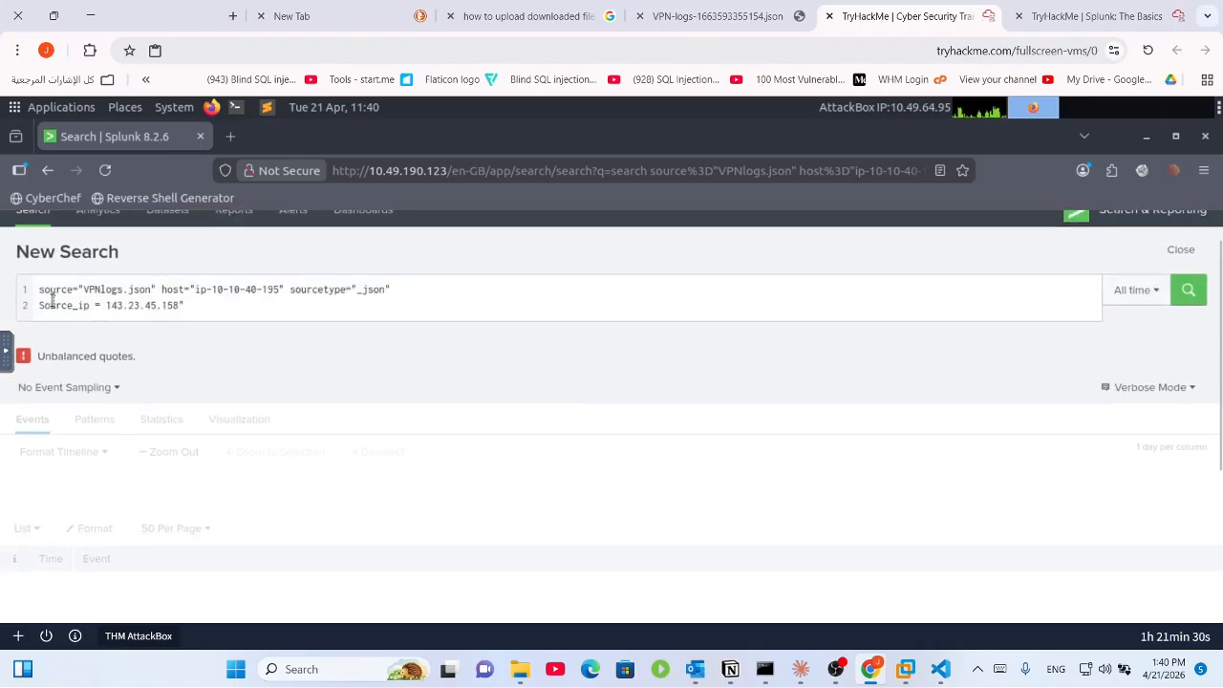
Step: Join the Source_ip term onto the first query line, add the opening quote before 143.23.45.158 and rerun the search
left_click(42, 306)
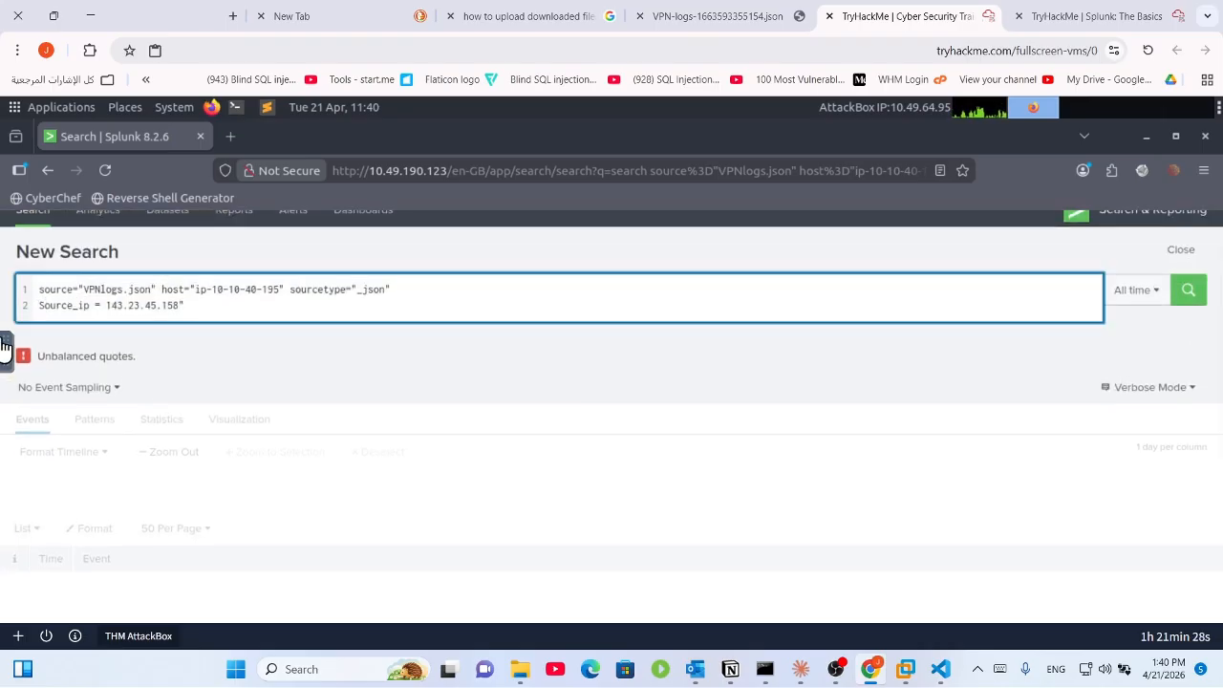
key("BackSpace")
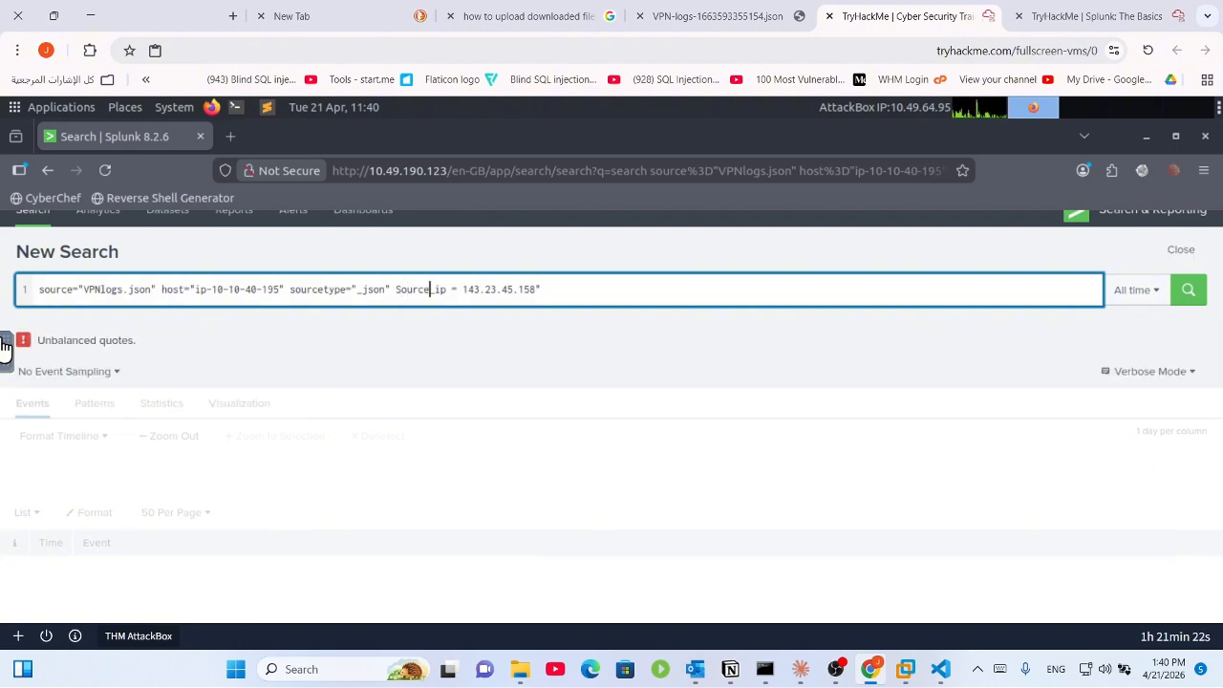
key("Right")
key("Right")
key("Right")
key("Right")
type("\"")
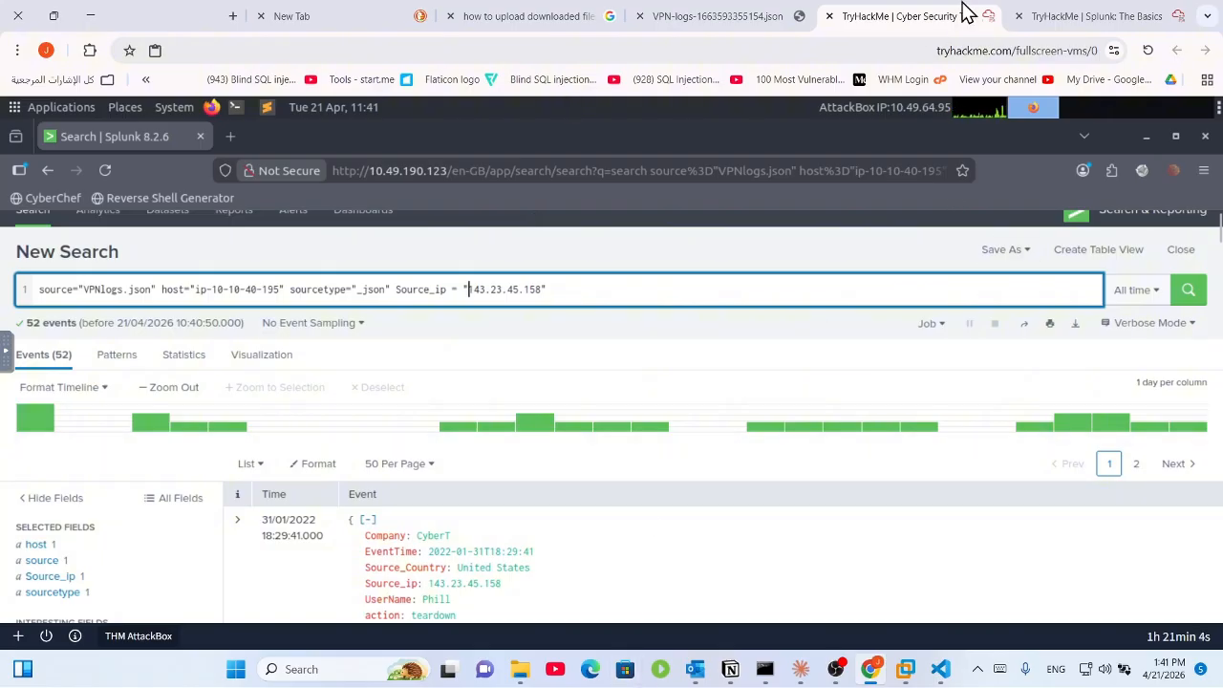
Step: Switch to the TryHackMe room and copy the IP 107.14.182.38 from the username question
left_click(1042, 11)
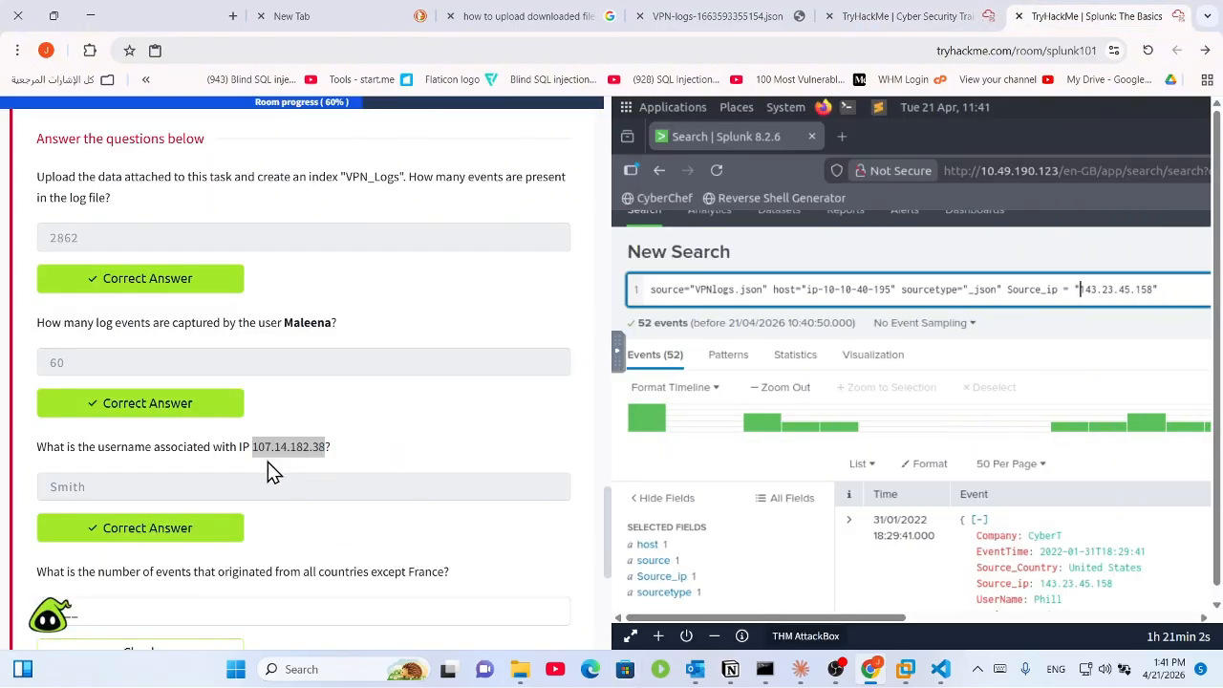
left_click(293, 447)
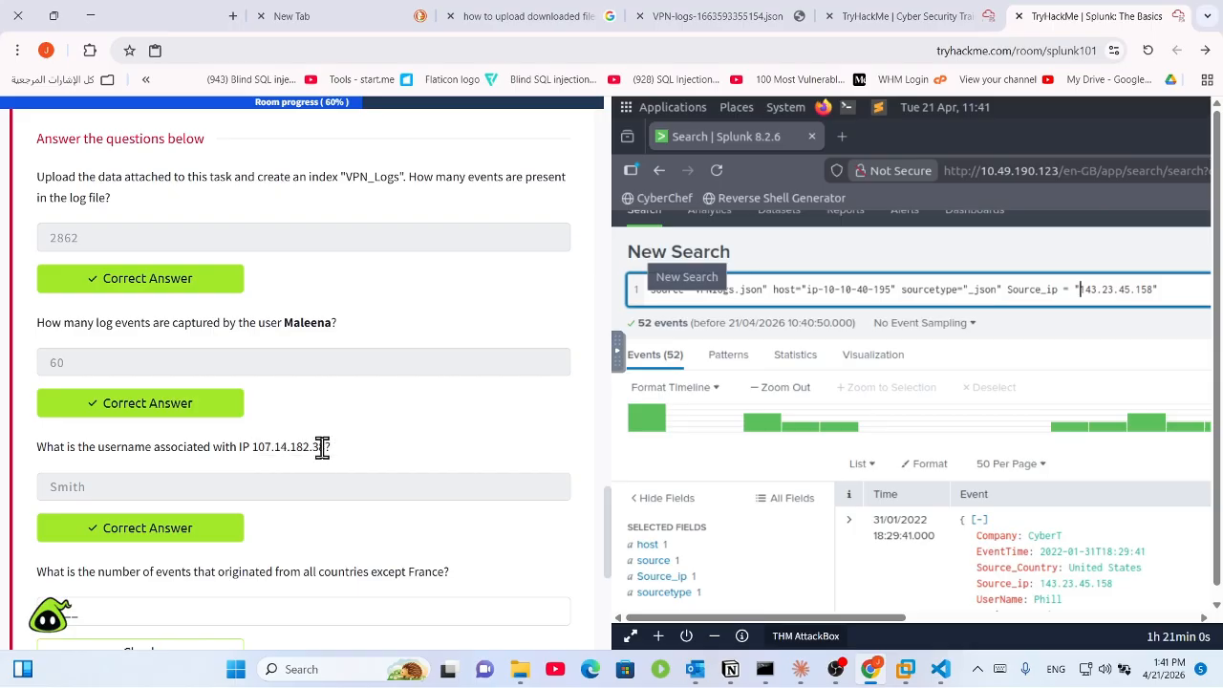
left_click_drag(324, 447, 265, 449)
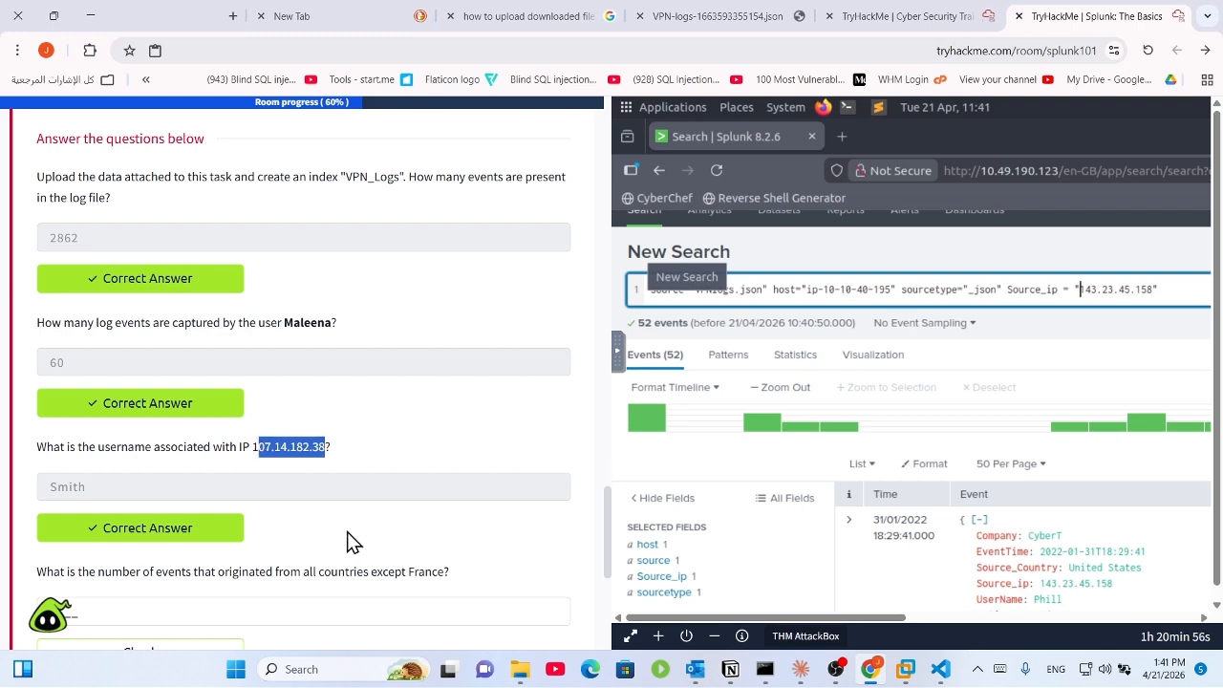
left_click_drag(252, 447, 324, 447)
key("ctrl+c")
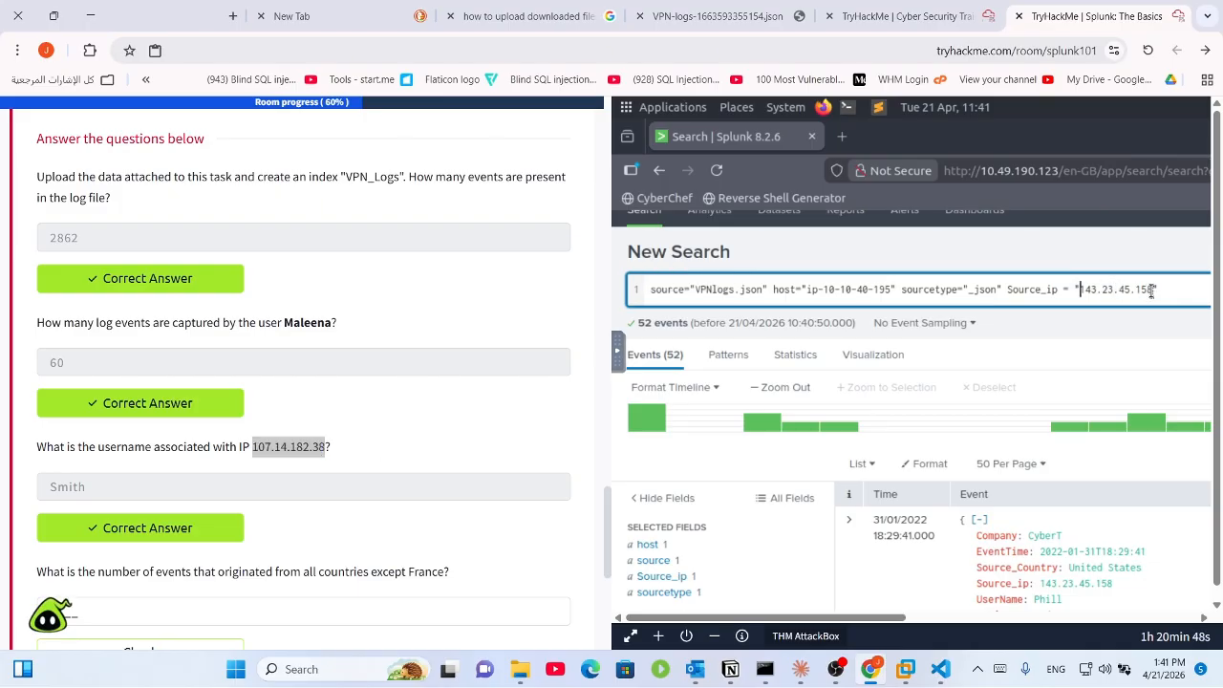
Step: Replace the Source_ip value in the Splunk query with 107.14.182.38 and run the search
left_click_drag(1152, 292, 1088, 293)
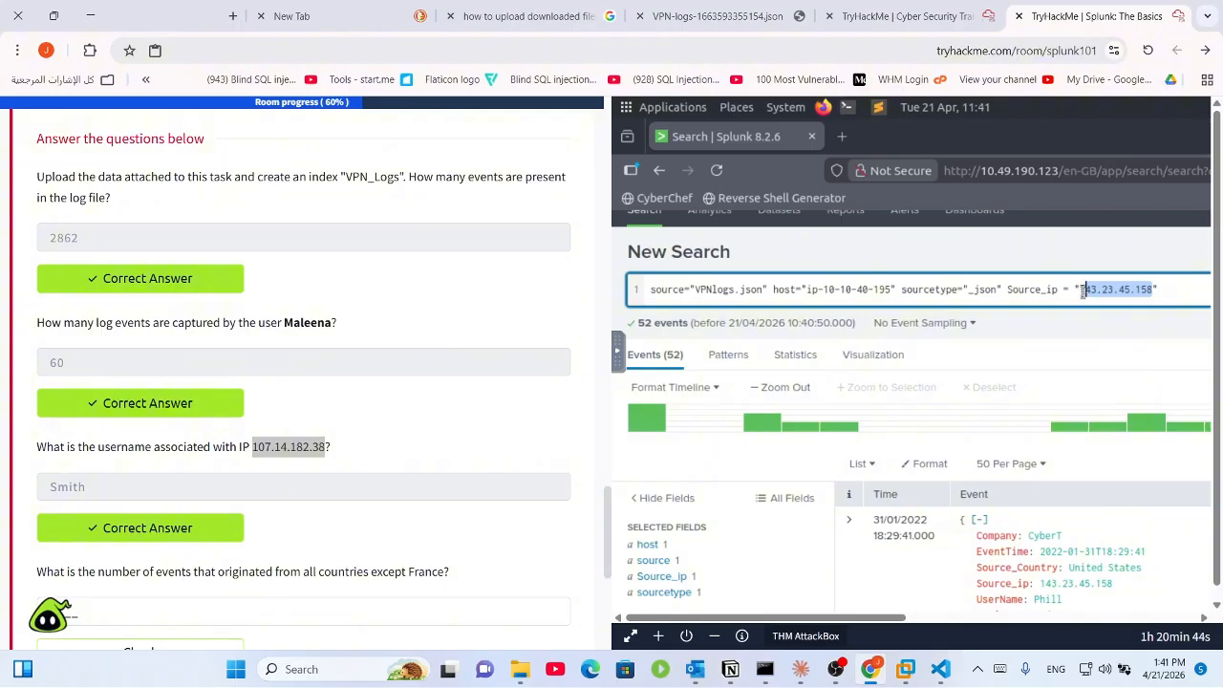
mouse_move(1084, 292)
left_mouse_down()
mouse_move(1078, 313)
mouse_move(1082, 294)
left_mouse_up()
key("ctrl+v")
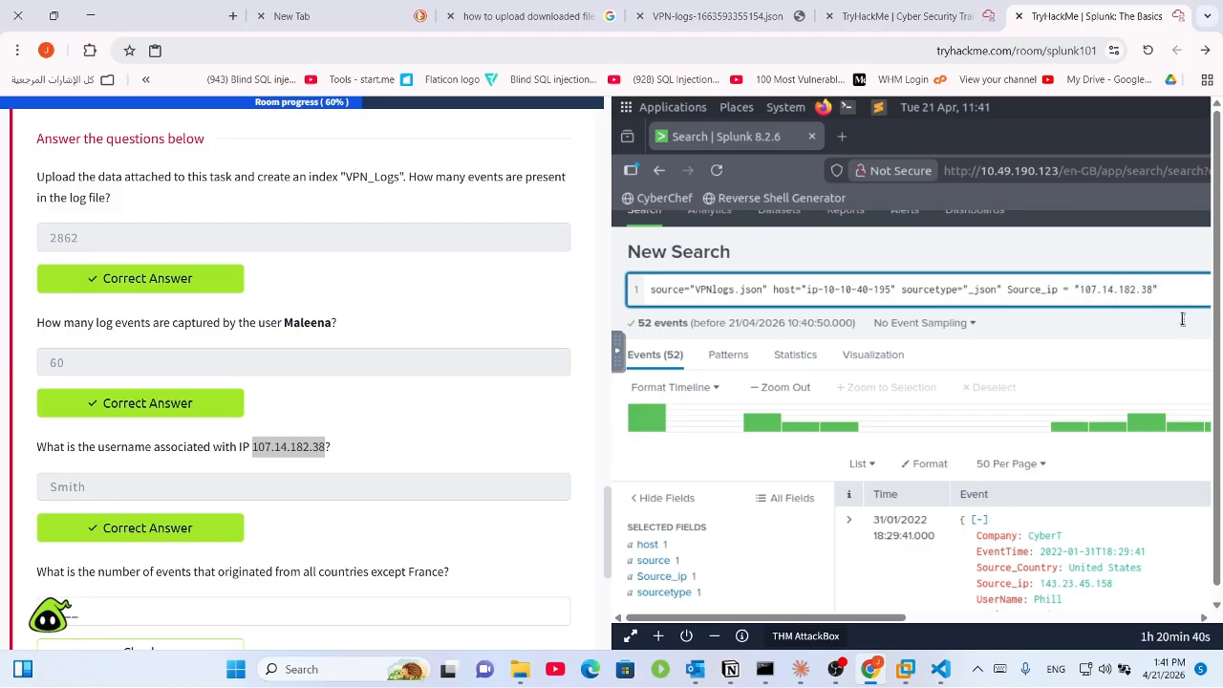
key("Return")
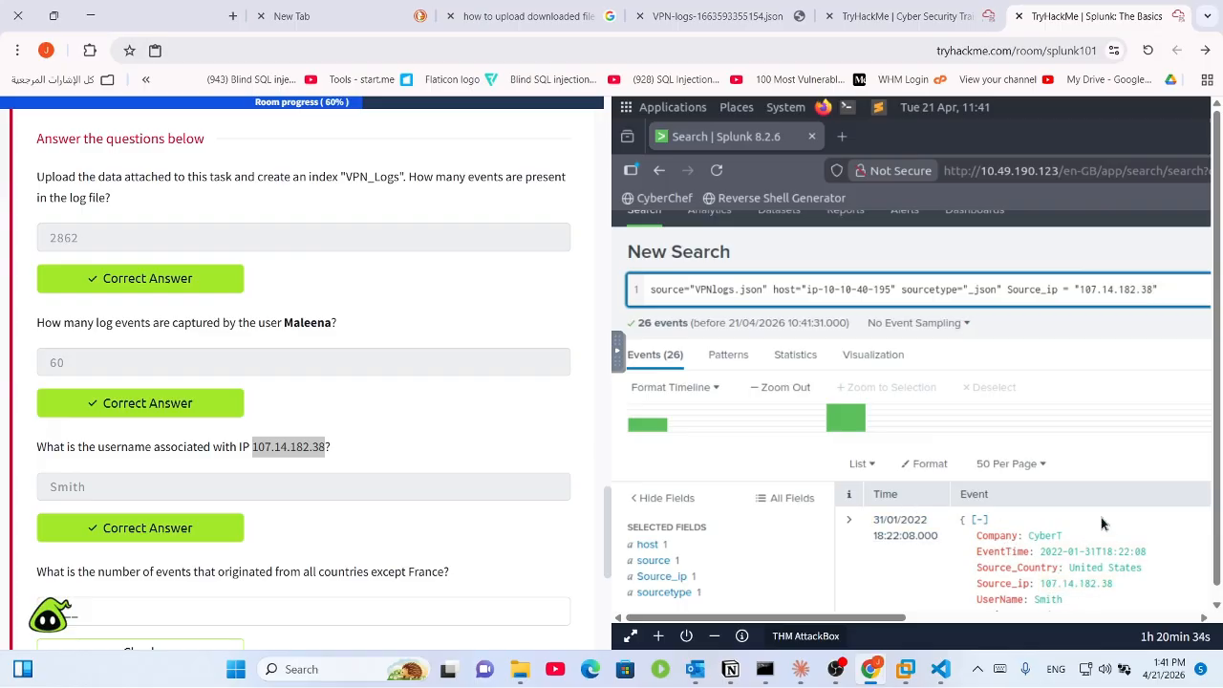
Step: Examine the events for Source_ip 107.14.182.38 in the full-screen Splunk view to identify the associated UserName
left_click(853, 12)
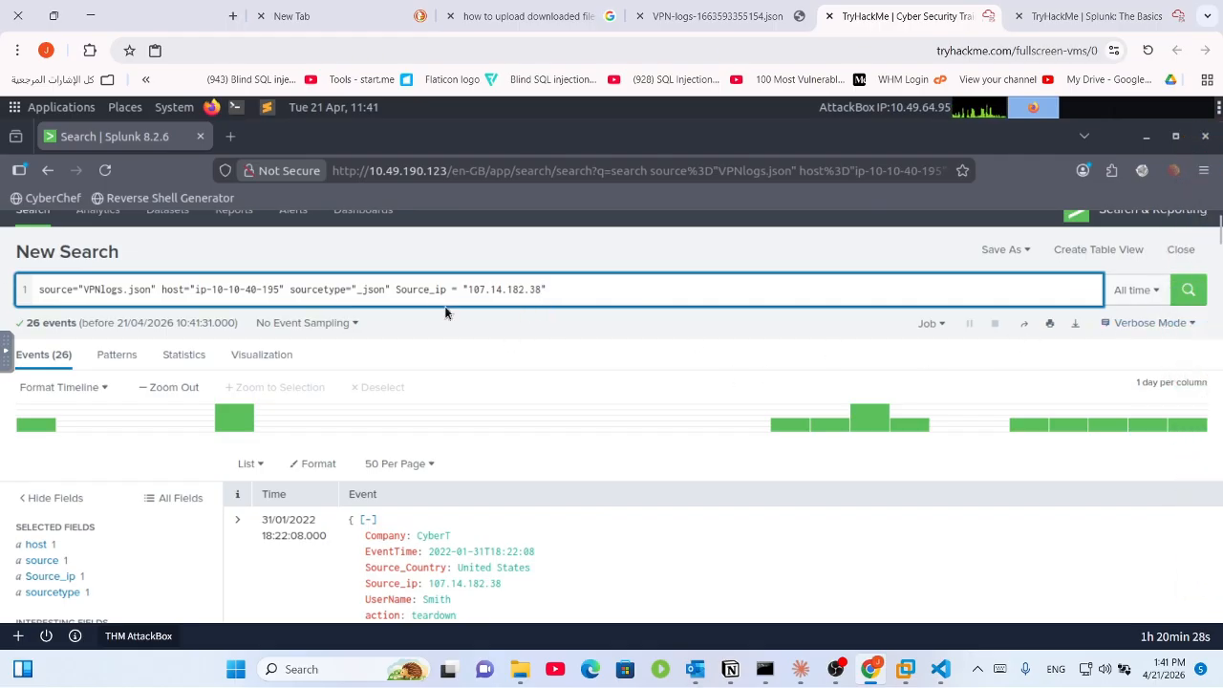
left_click(504, 335)
scroll(504, 335, "down", 10)
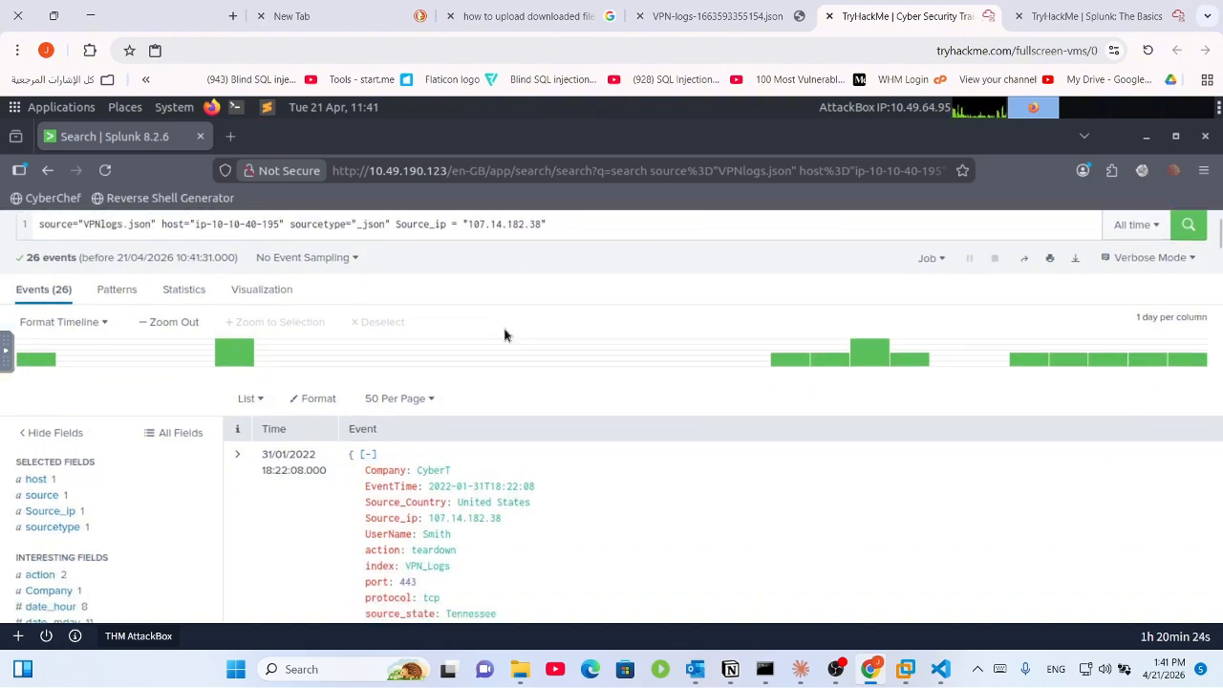
scroll(505, 330, "down", 1)
scroll(505, 330, "up", 1)
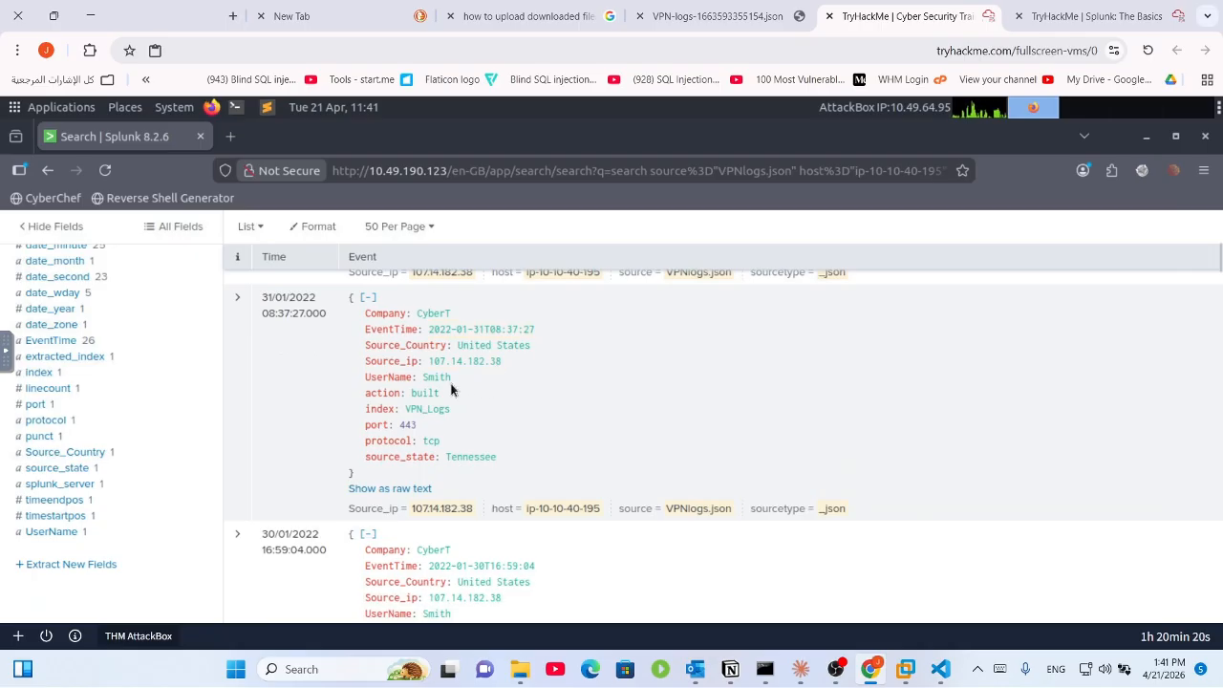
double_click(421, 378)
scroll(511, 409, "down", 2)
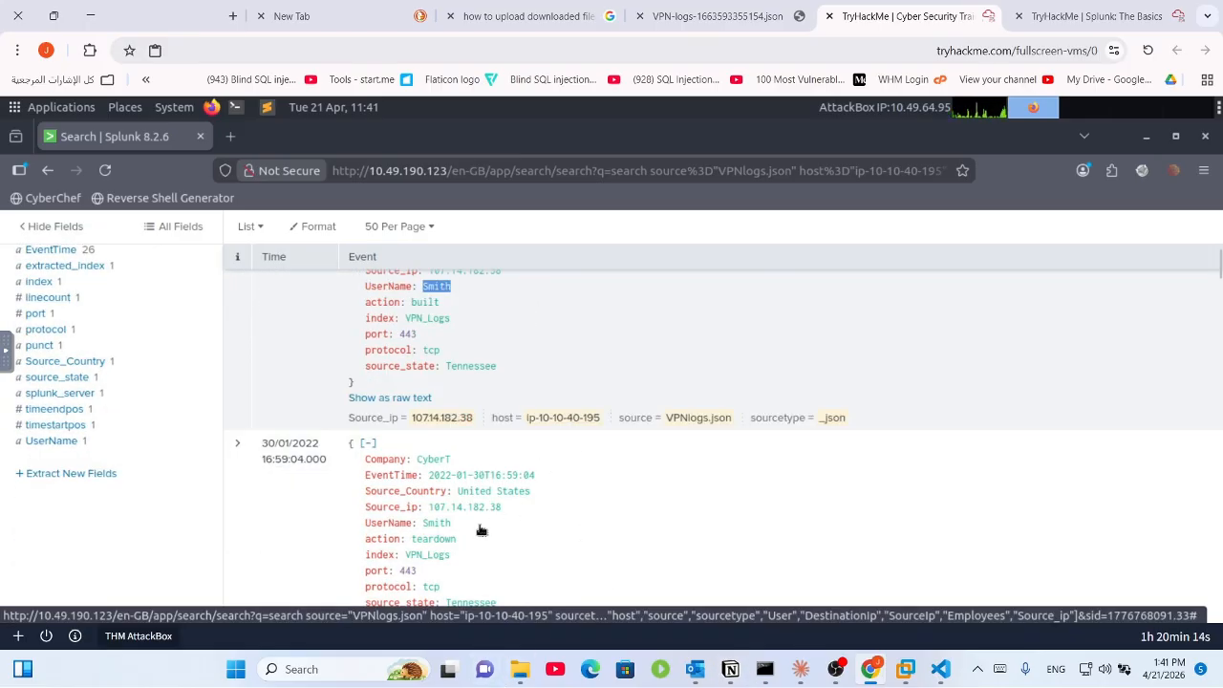
double_click(422, 523)
left_click_drag(422, 523, 1078, 10)
Step: Return to the TryHackMe room and read the remaining questions on events outside France and the IP 107.3.206.58
left_click(1078, 14)
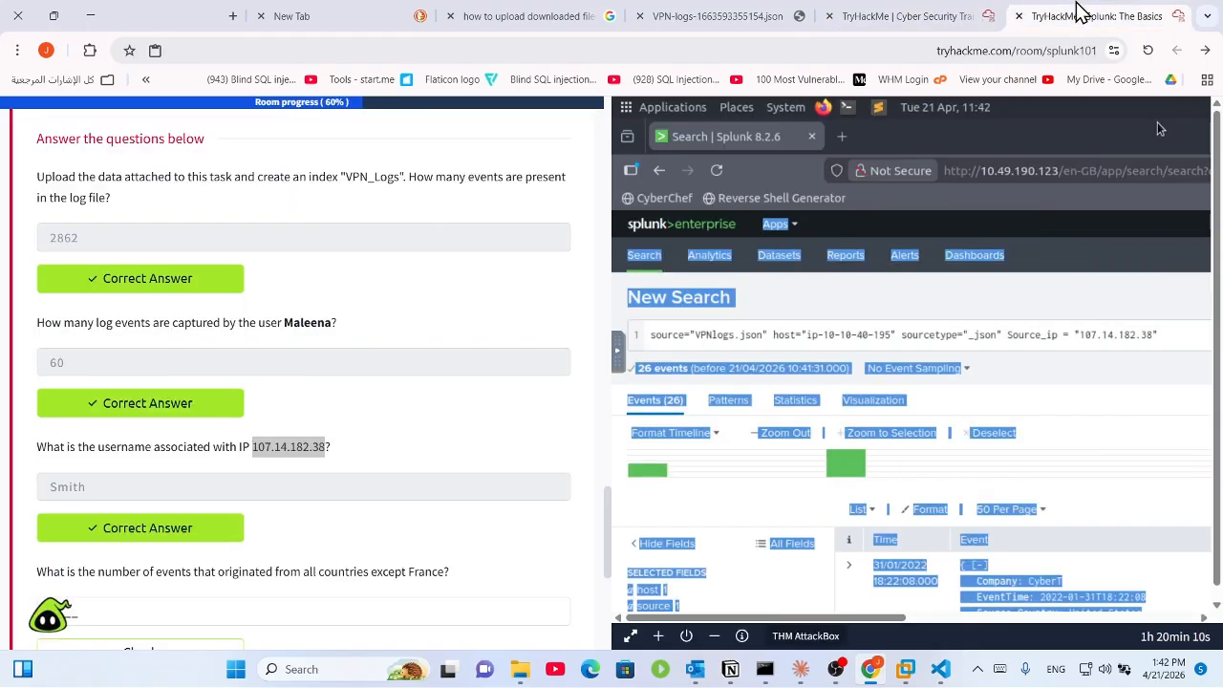
left_click(381, 535)
scroll(381, 535, "down", 1)
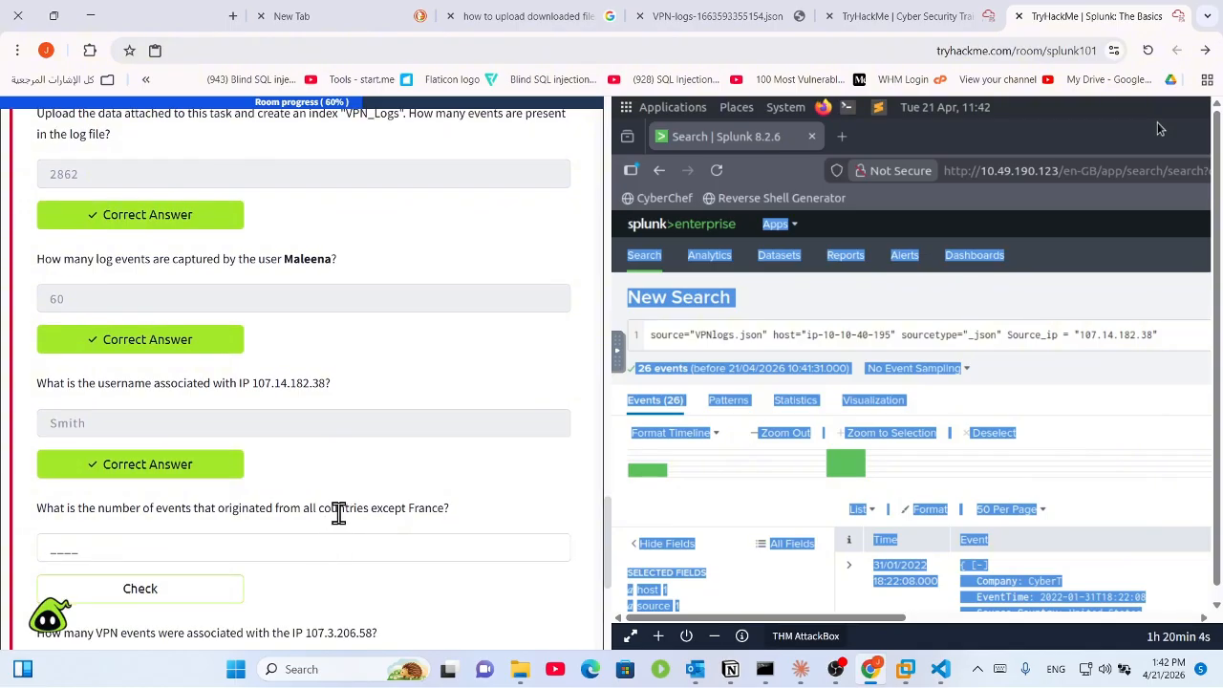
left_click_drag(349, 512, 462, 527)
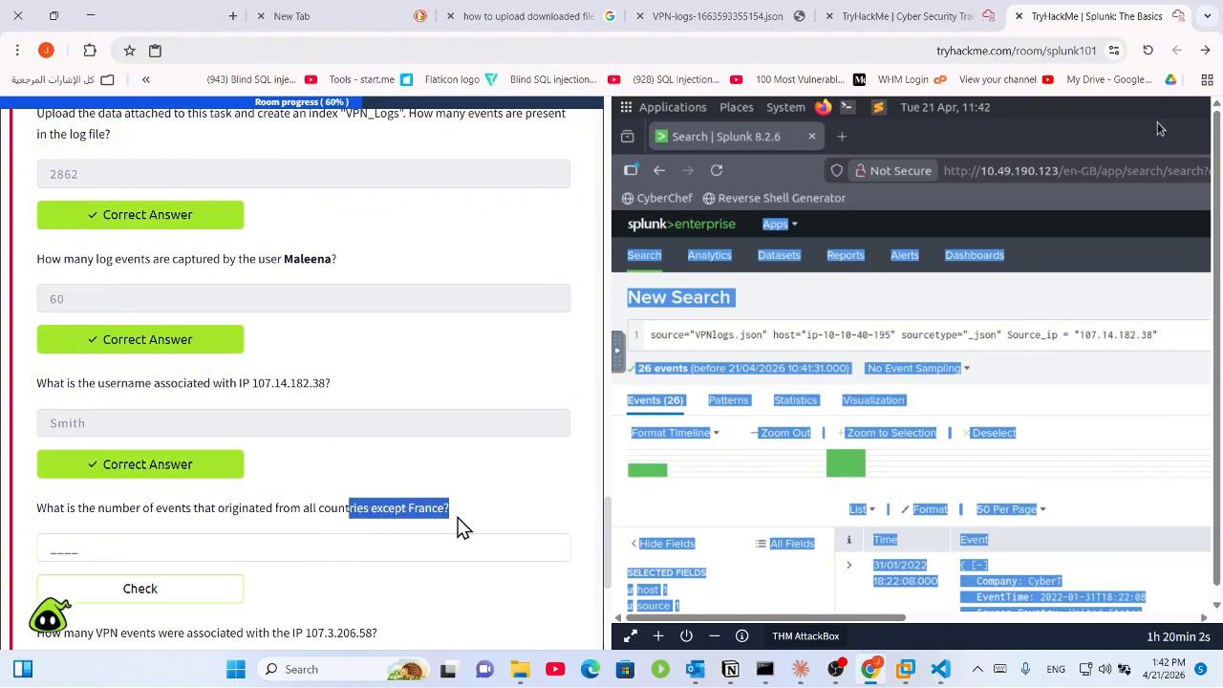
left_click(457, 512)
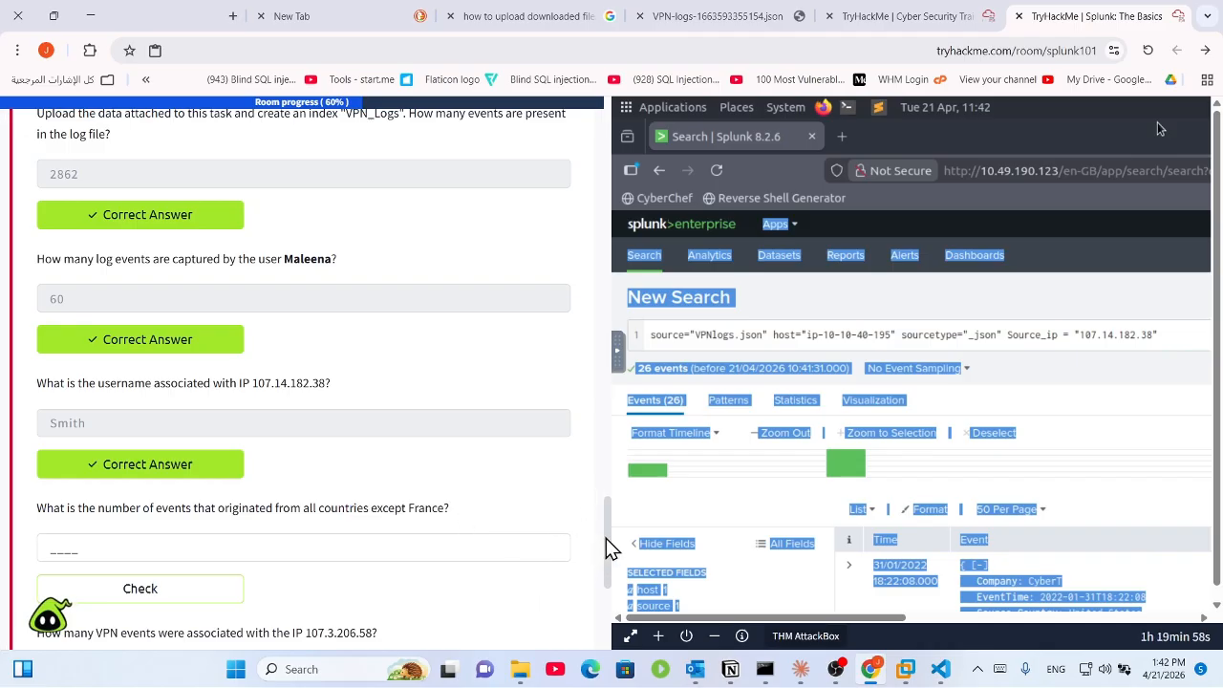
left_click_drag(608, 541, 608, 558)
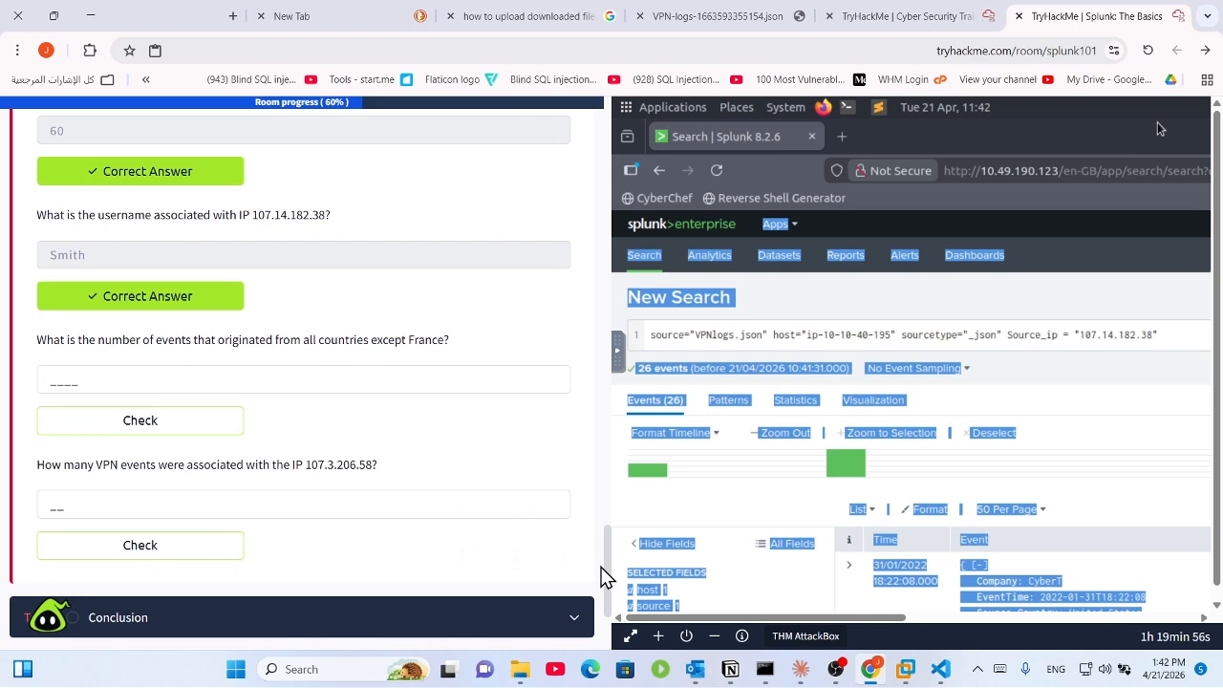
scroll(458, 482, "up", 2)
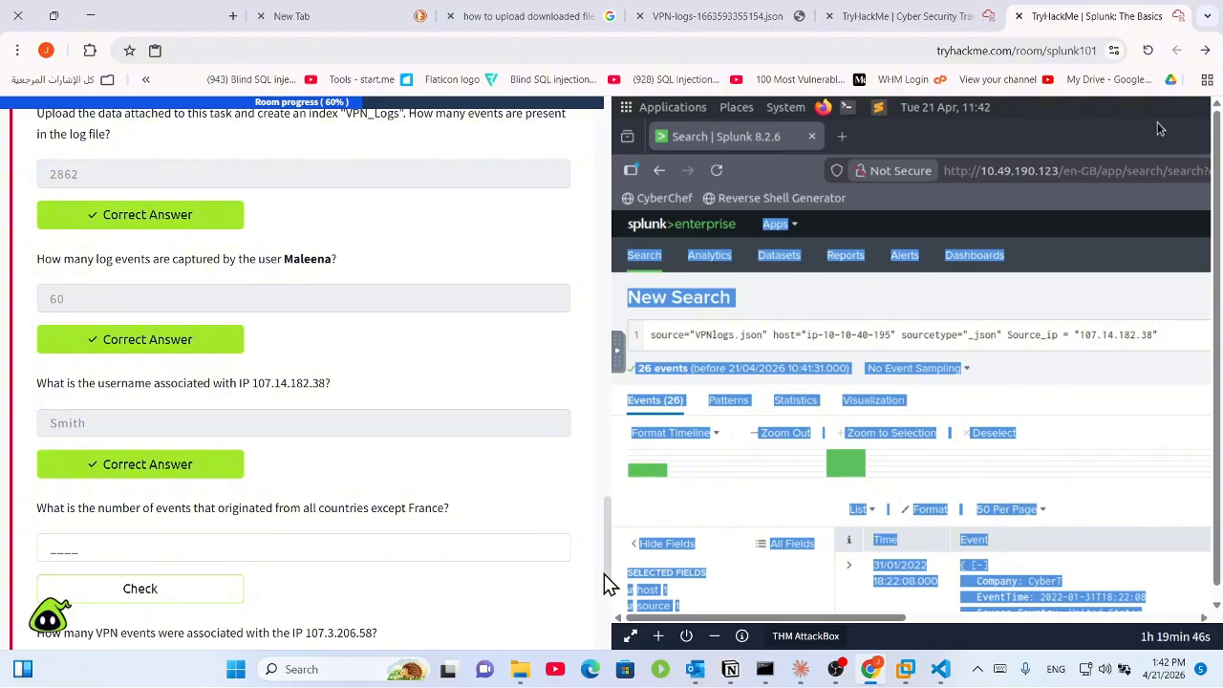
Step: Copy the IP 107.3.206.58 from the room's last Task 5 question
scroll(602, 592, "down", 4)
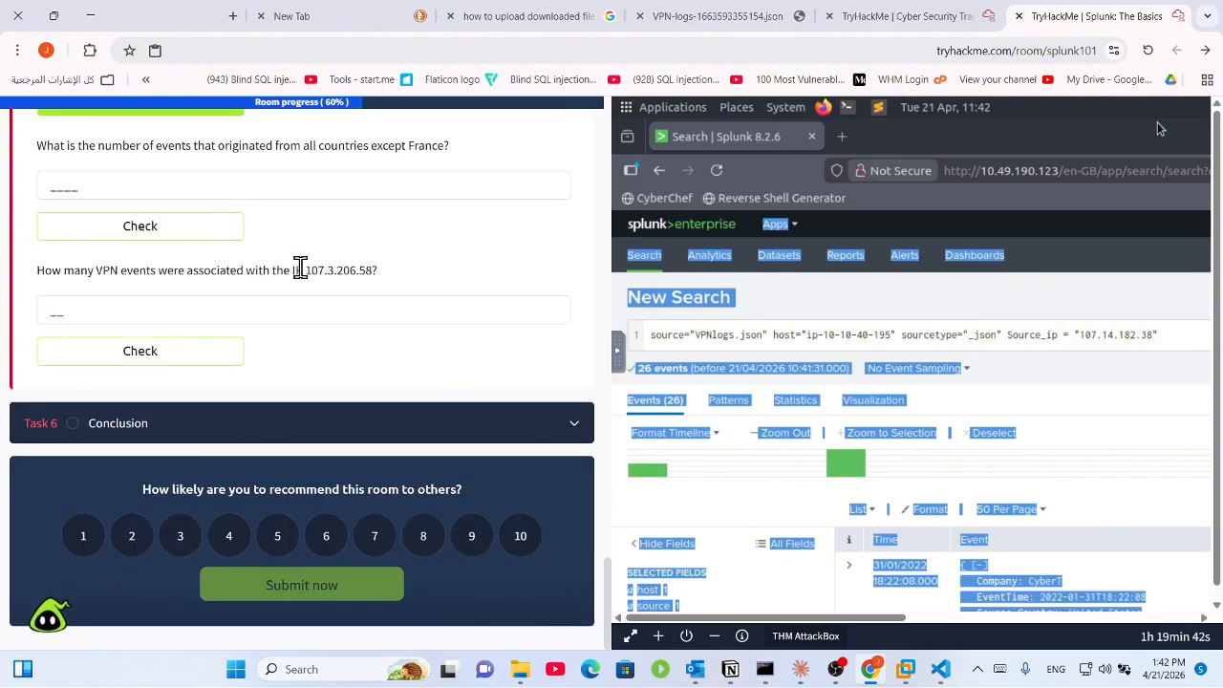
left_click_drag(305, 271, 371, 270)
key("ctrl+c")
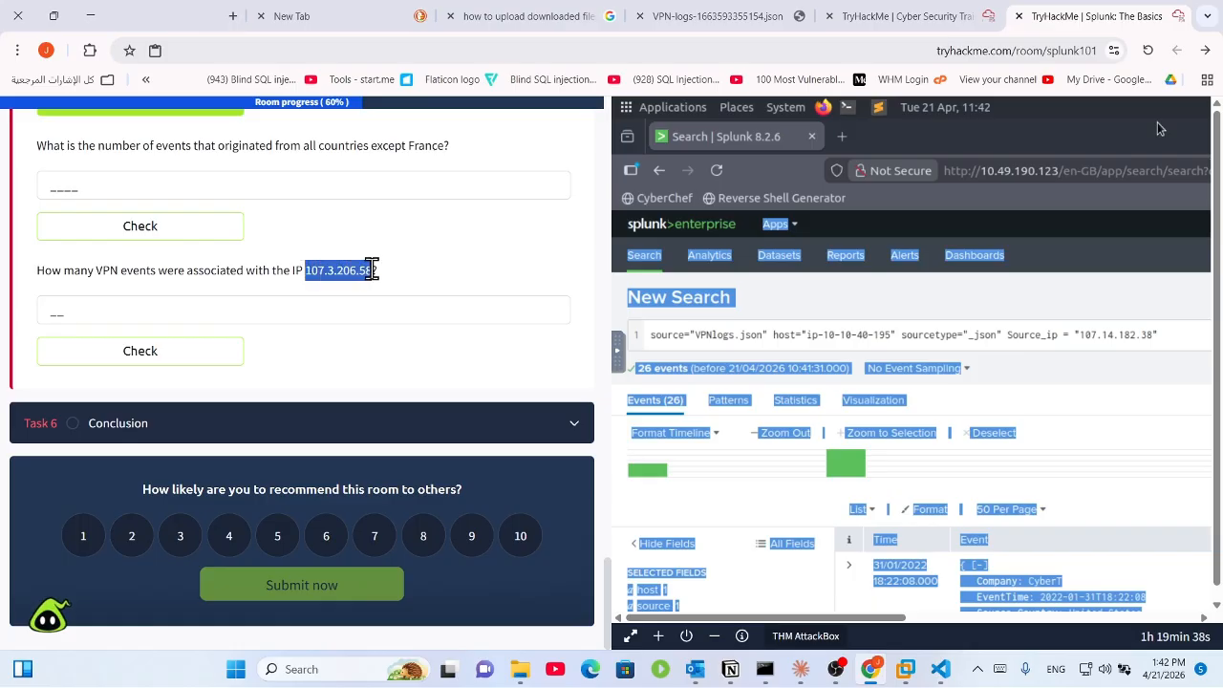
Step: Switch to the full-screen Splunk view, replace the query's Source_ip value with 107.3.206.58 and run the search
left_click(943, 13)
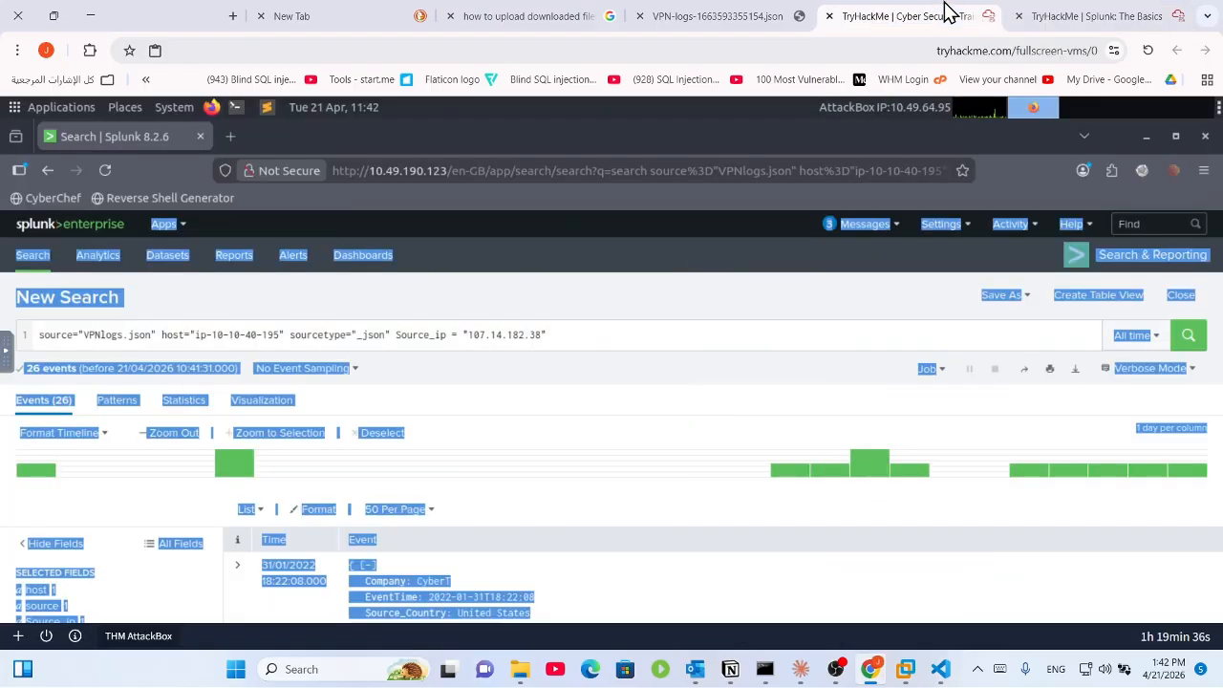
left_click(583, 347)
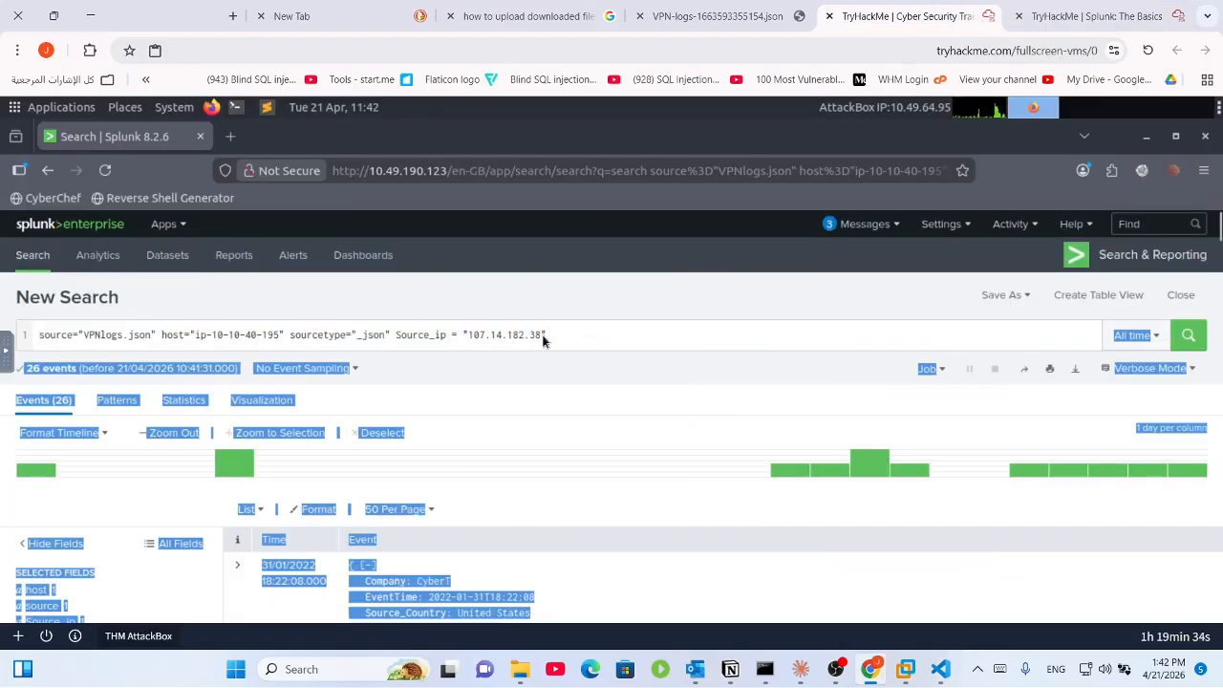
left_click(540, 335)
left_click_drag(542, 335, 467, 335)
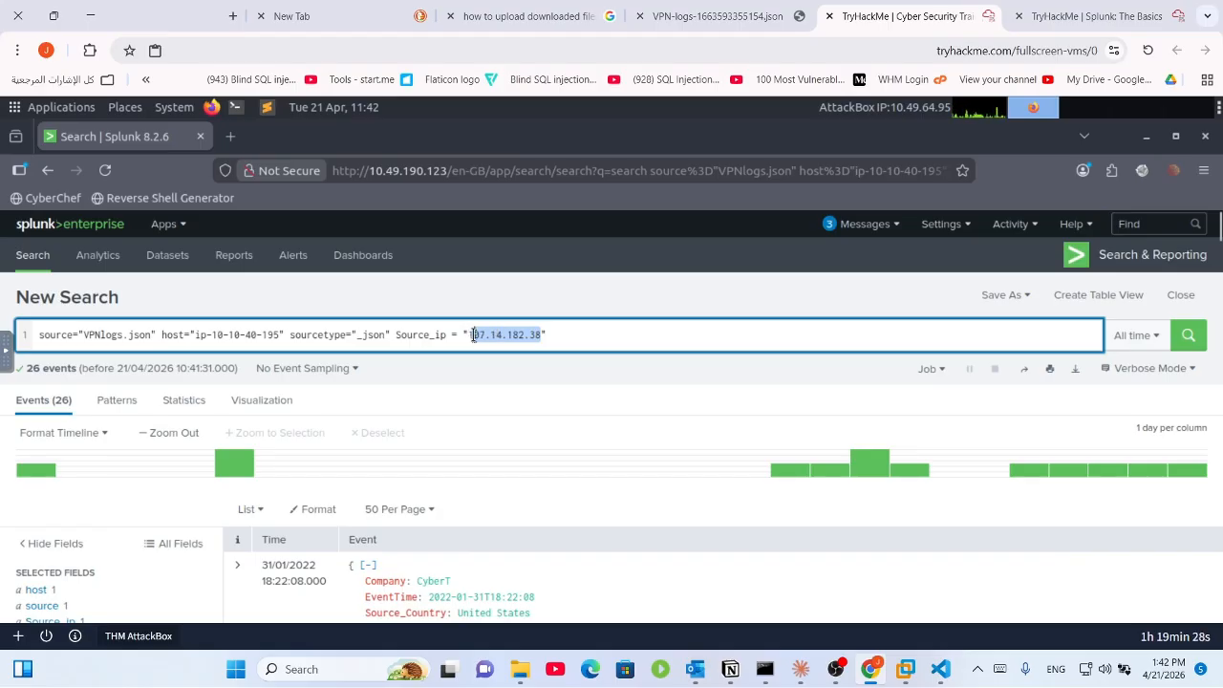
key("ctrl+v")
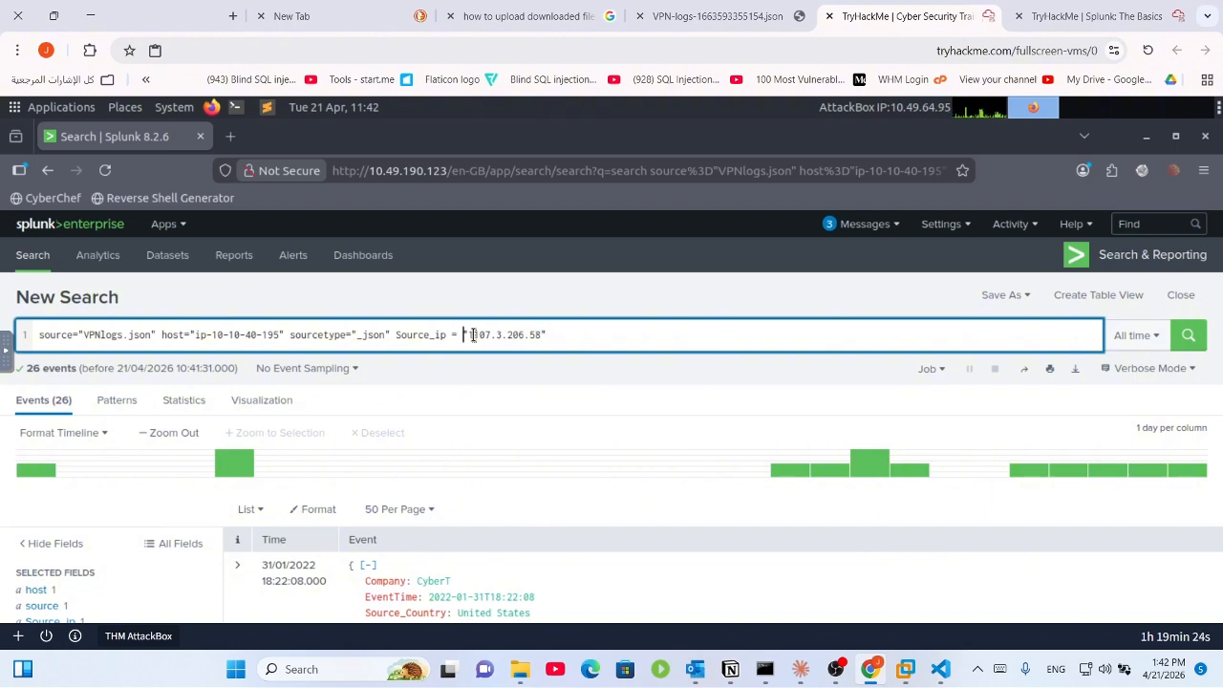
key("Return")
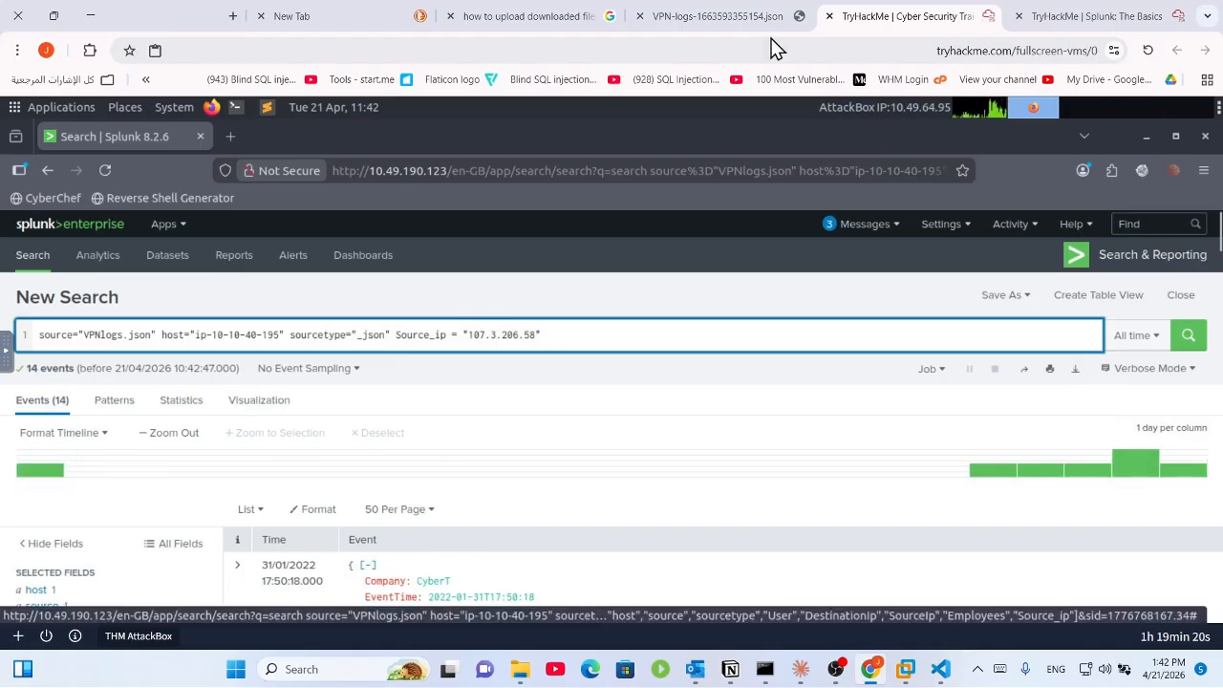
Step: Return to the TryHackMe room and submit 14 as the number of VPN events for IP 107.3.206.58
left_click(1016, 15)
left_click(196, 308)
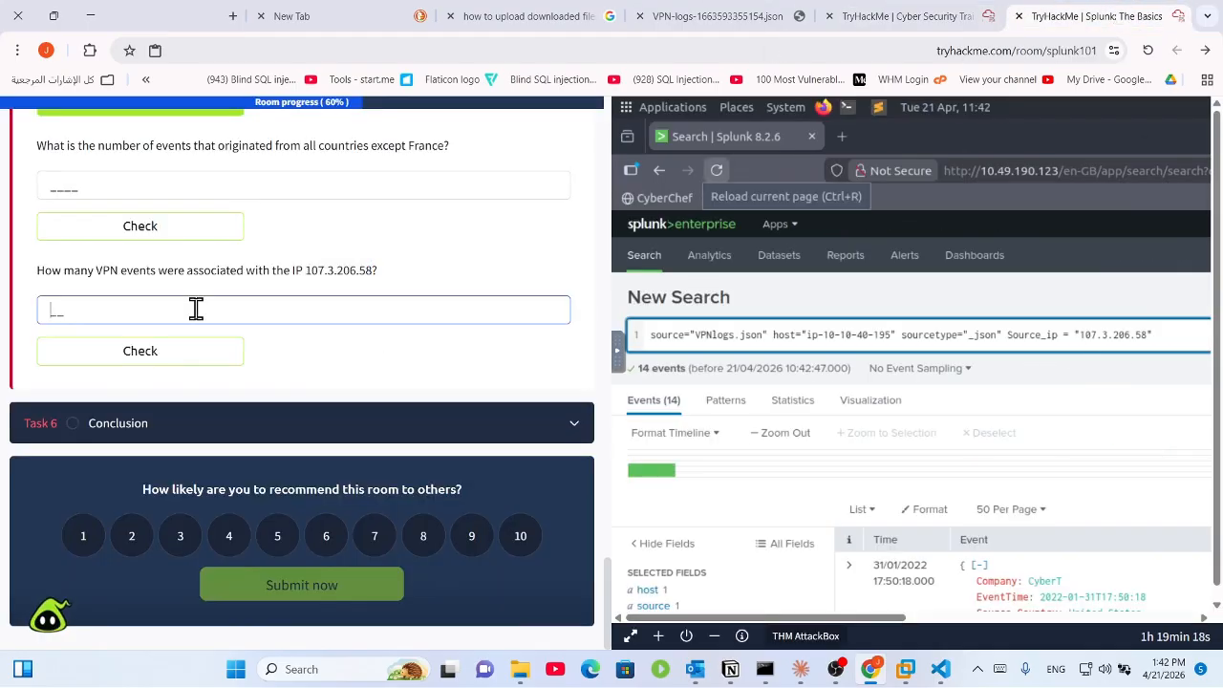
key("Return")
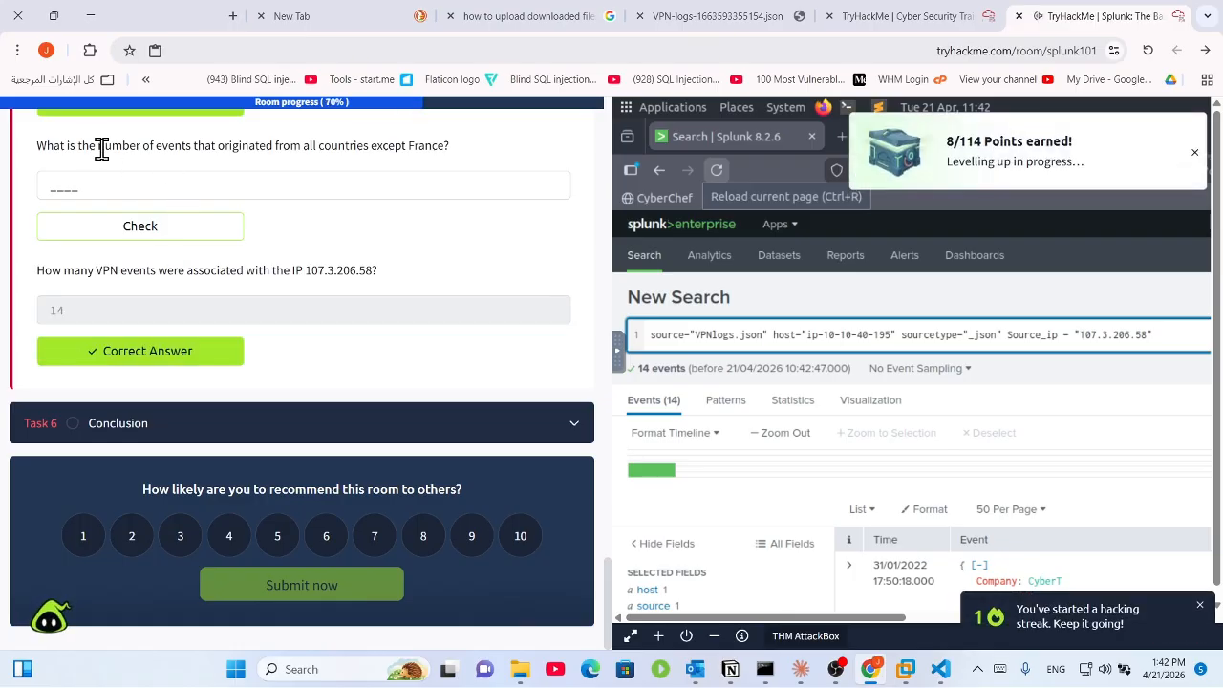
Step: Read the question about events outside France and examine the Splunk event fields to find the one holding the source country
left_click_drag(101, 149, 312, 145)
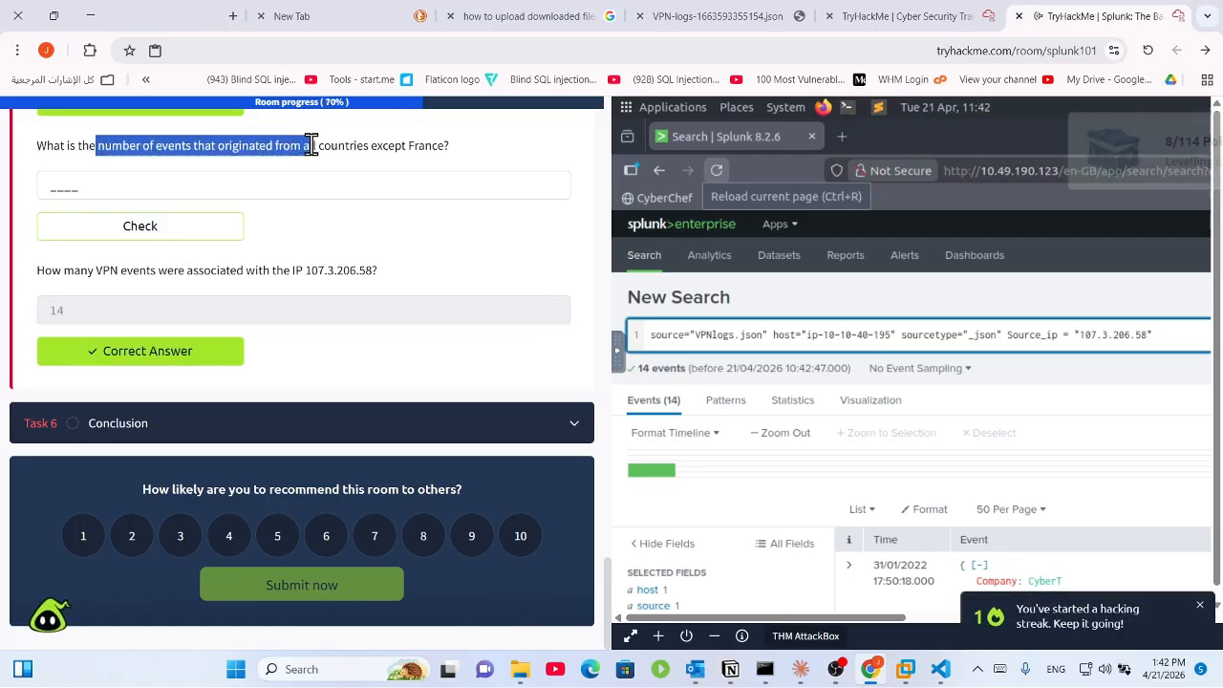
left_click(309, 143)
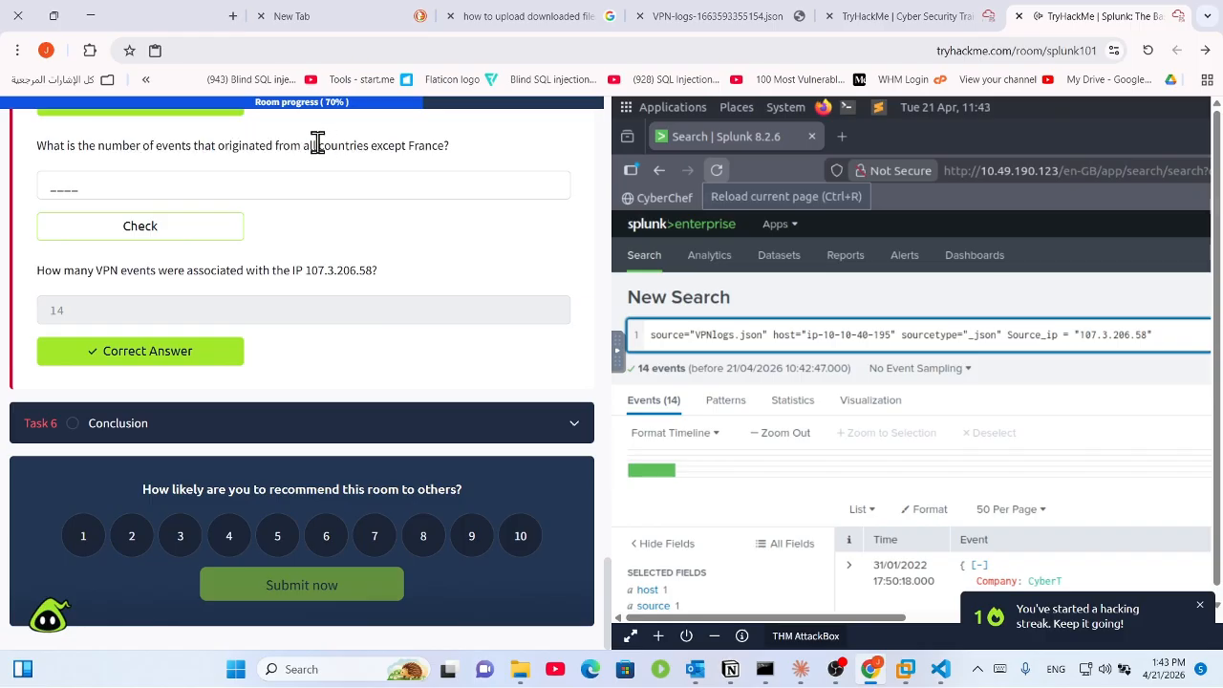
left_click_drag(318, 144, 847, 31)
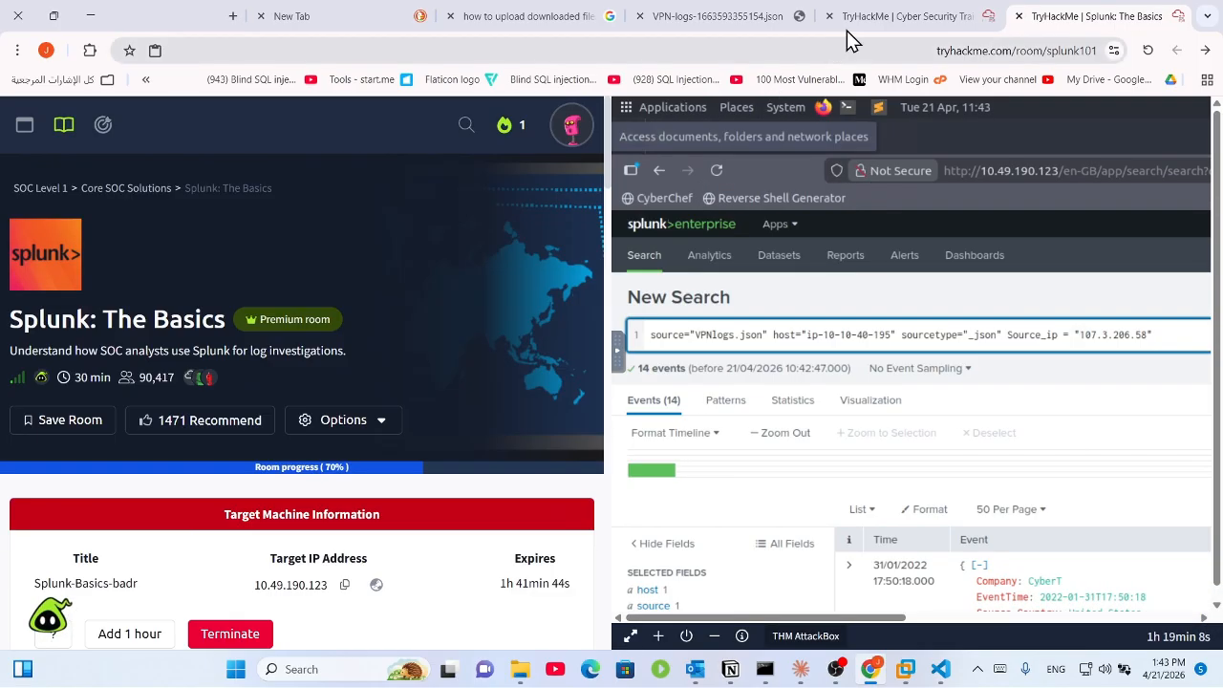
left_click(874, 15)
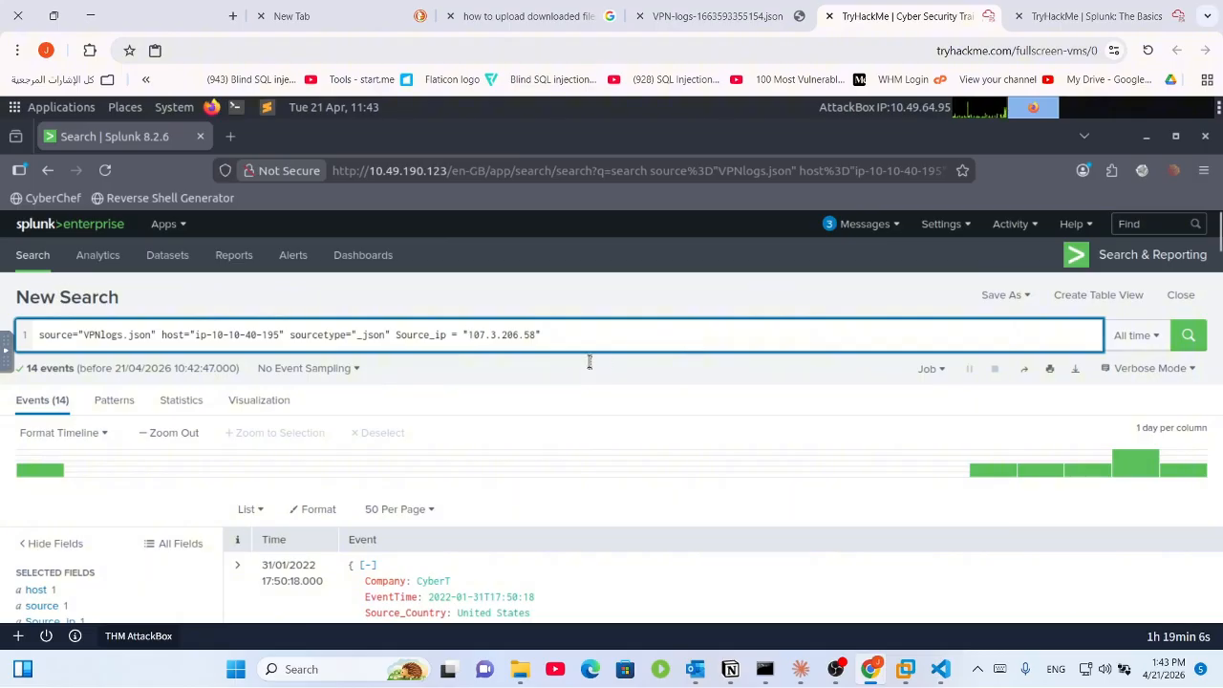
left_click(184, 506)
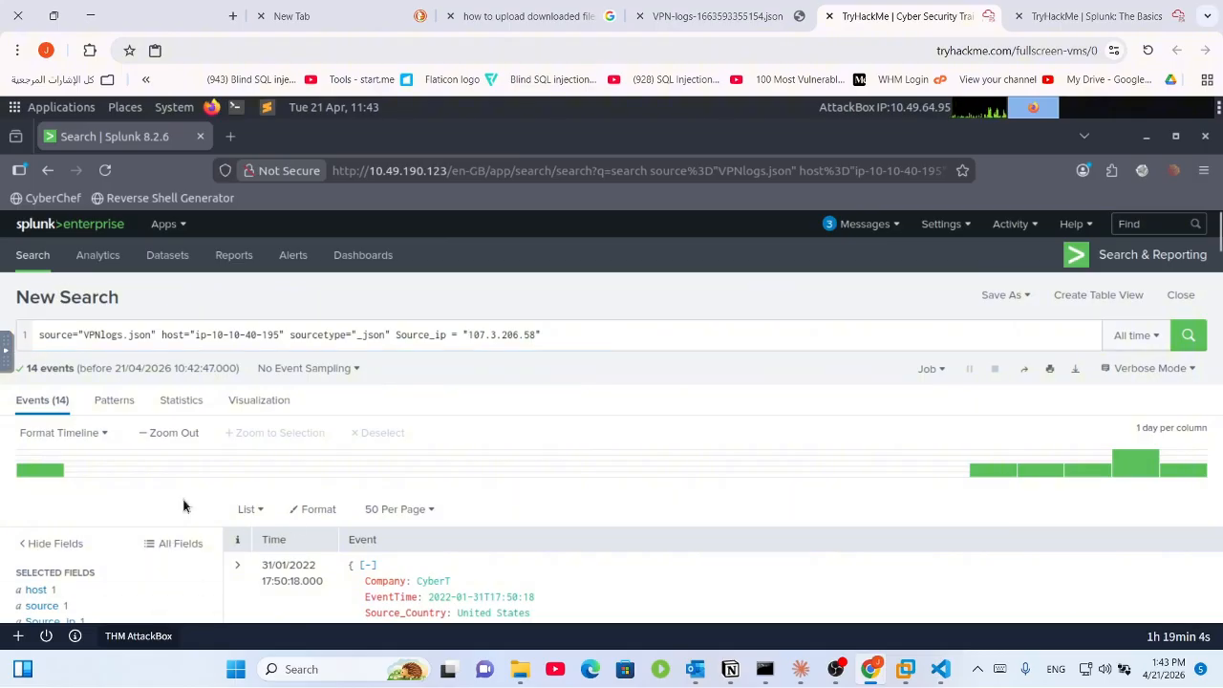
scroll(184, 506, "down", 1)
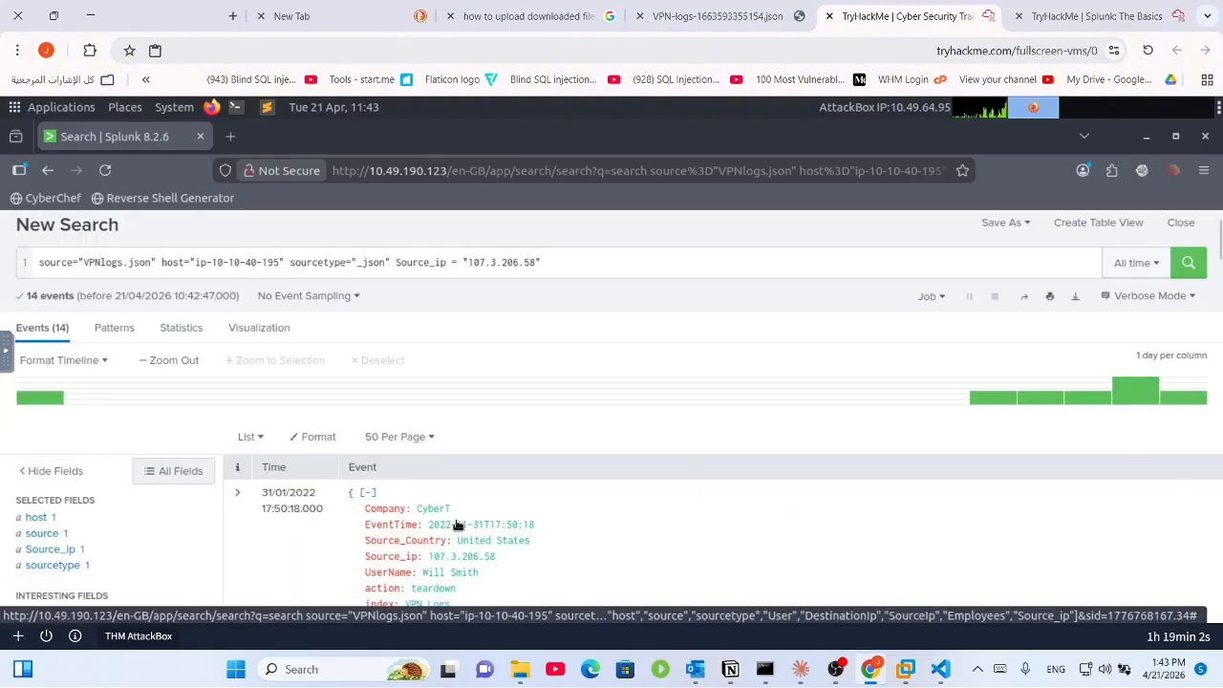
scroll(380, 549, "down", 1)
left_click_drag(379, 540, 408, 481)
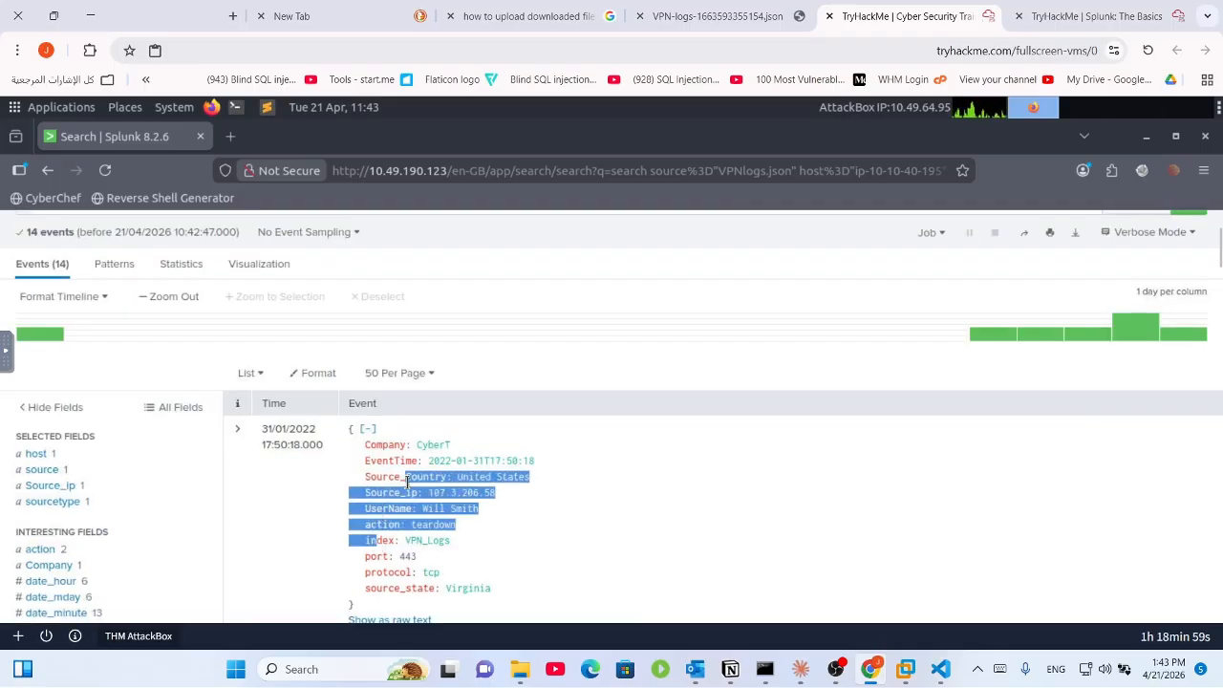
left_click(344, 488)
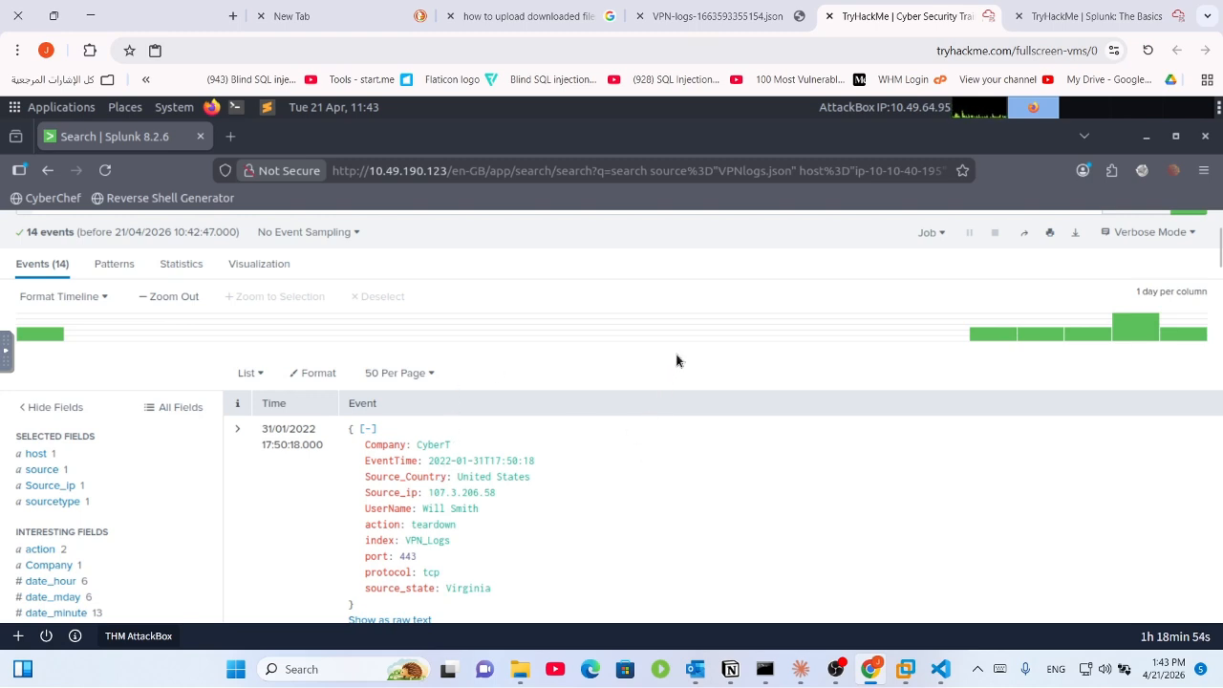
scroll(677, 360, "up", 3)
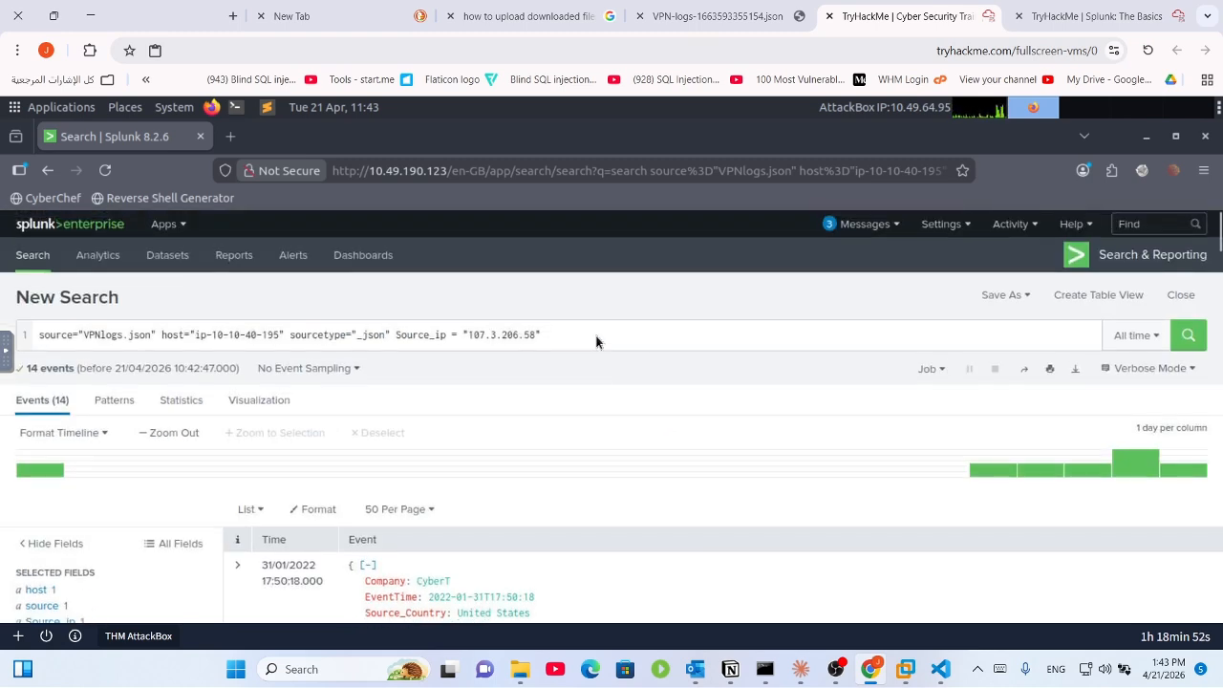
Step: Delete the Source_ip condition from the end of the query, keeping only the Source_ prefix
left_click_drag(566, 339, 469, 338)
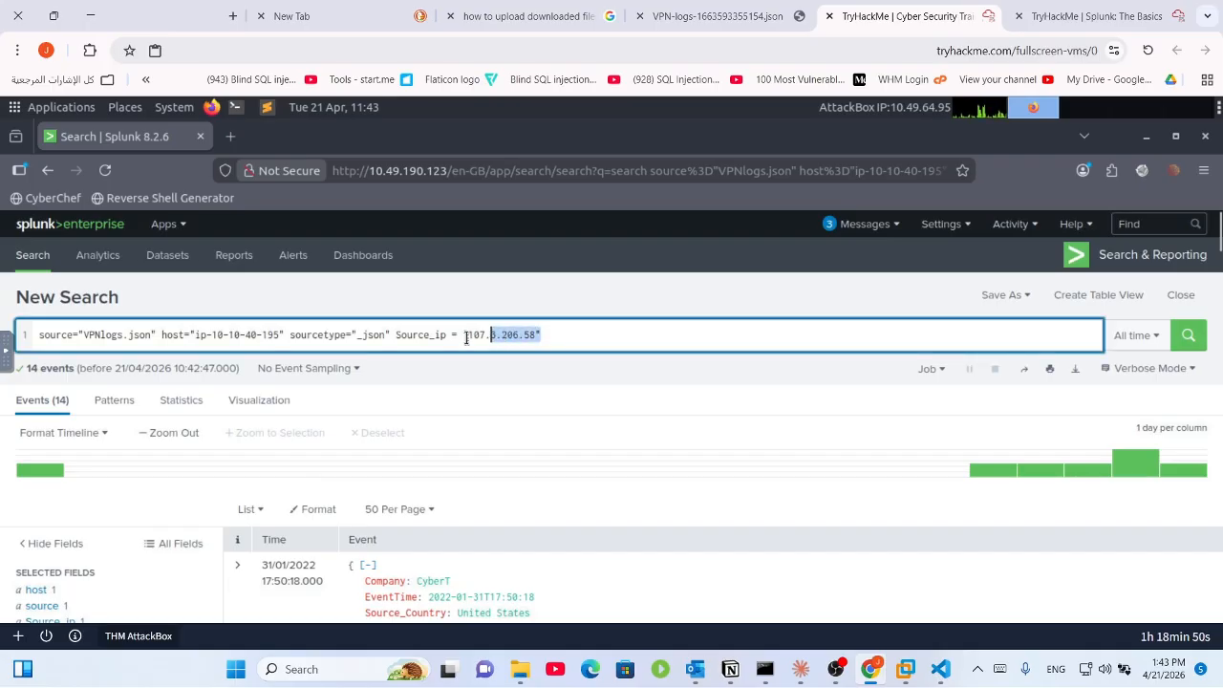
left_click(503, 337)
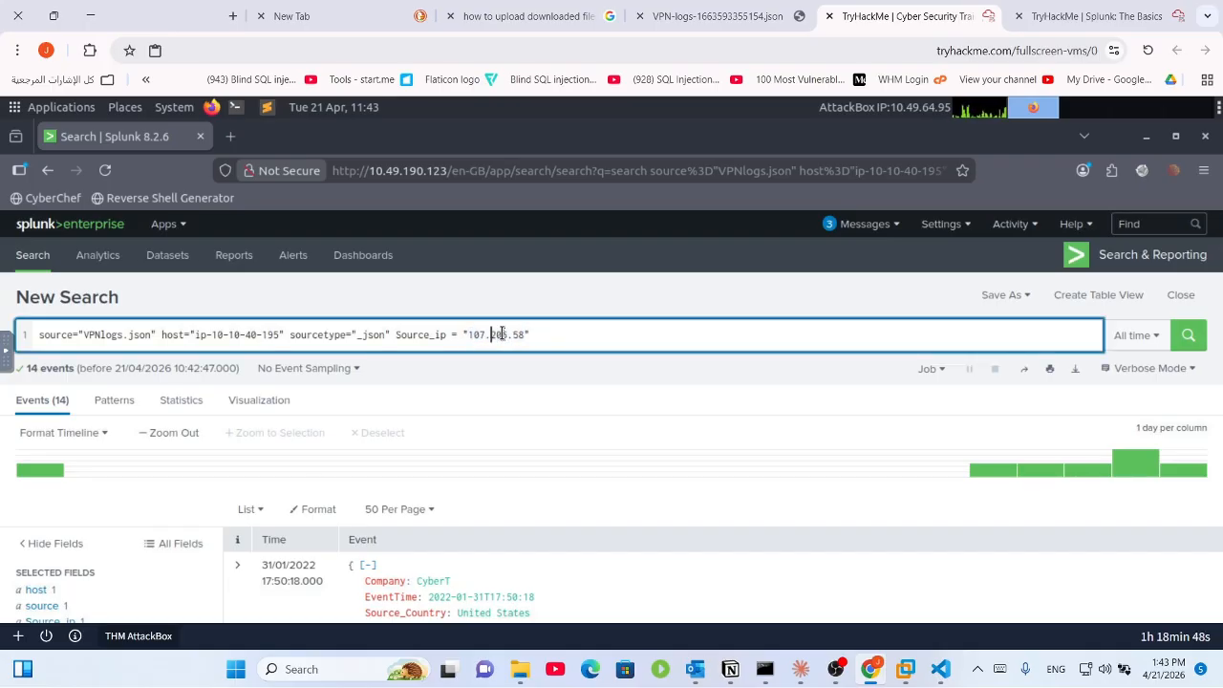
key("BackSpace")
key("BackSpace")
key("BackSpace")
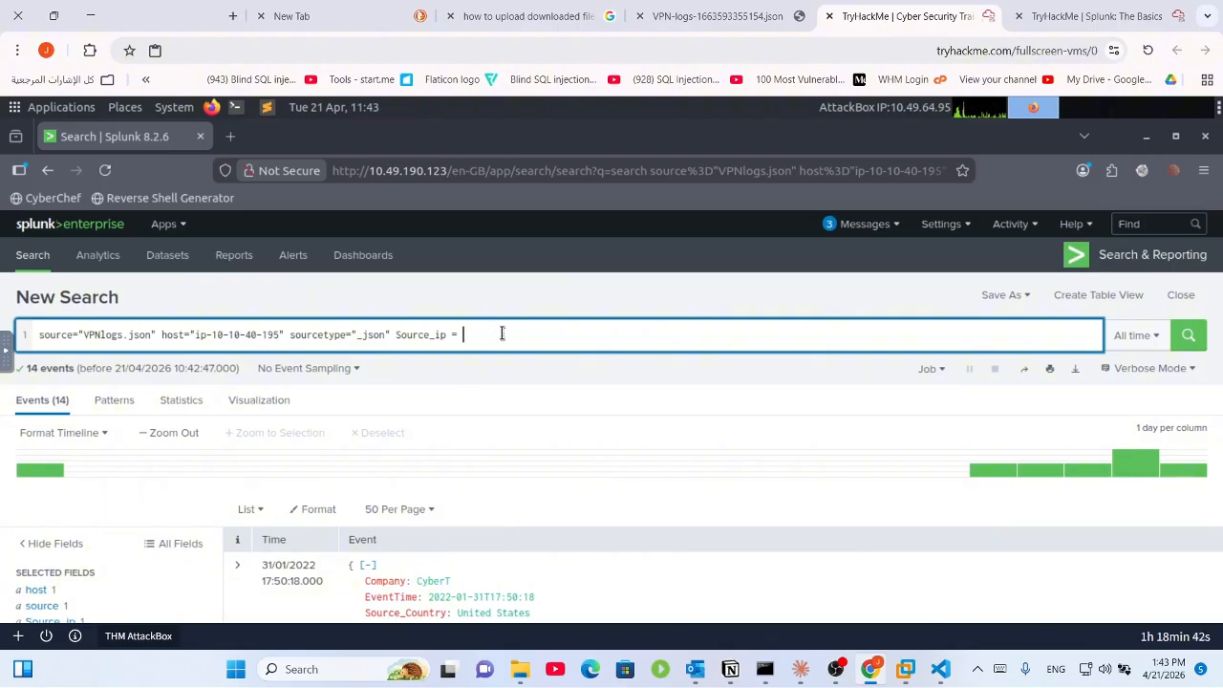
key("BackSpace")
key("BackSpace")
key("BackSpace")
key("BackSpace")
key("BackSpace")
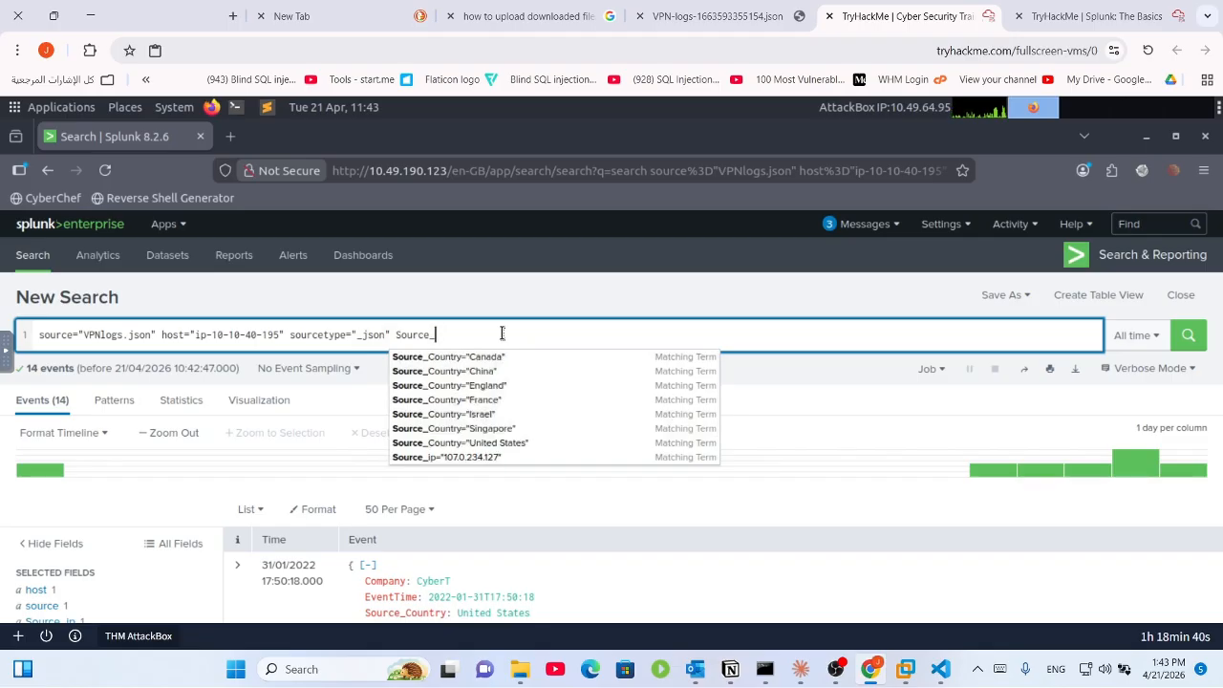
Step: Complete the query with the suggested Source_Country="France" filter, run the search and check the returned events
key("Down")
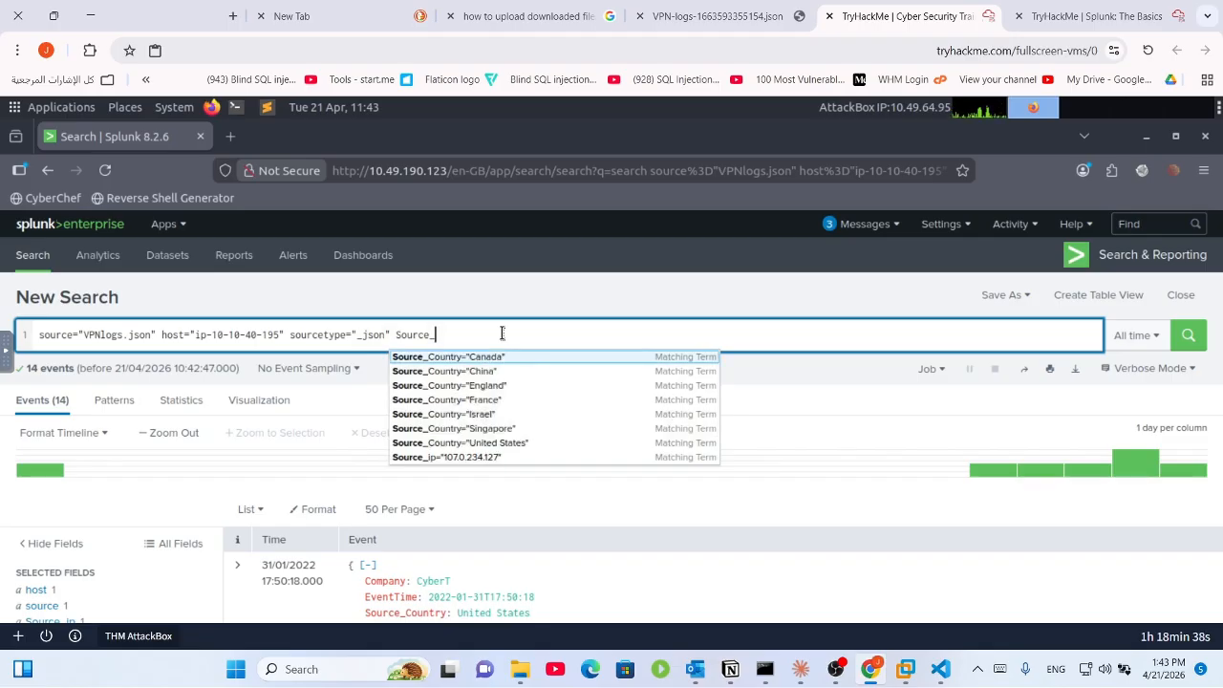
key("Down")
key("Down")
key("Down")
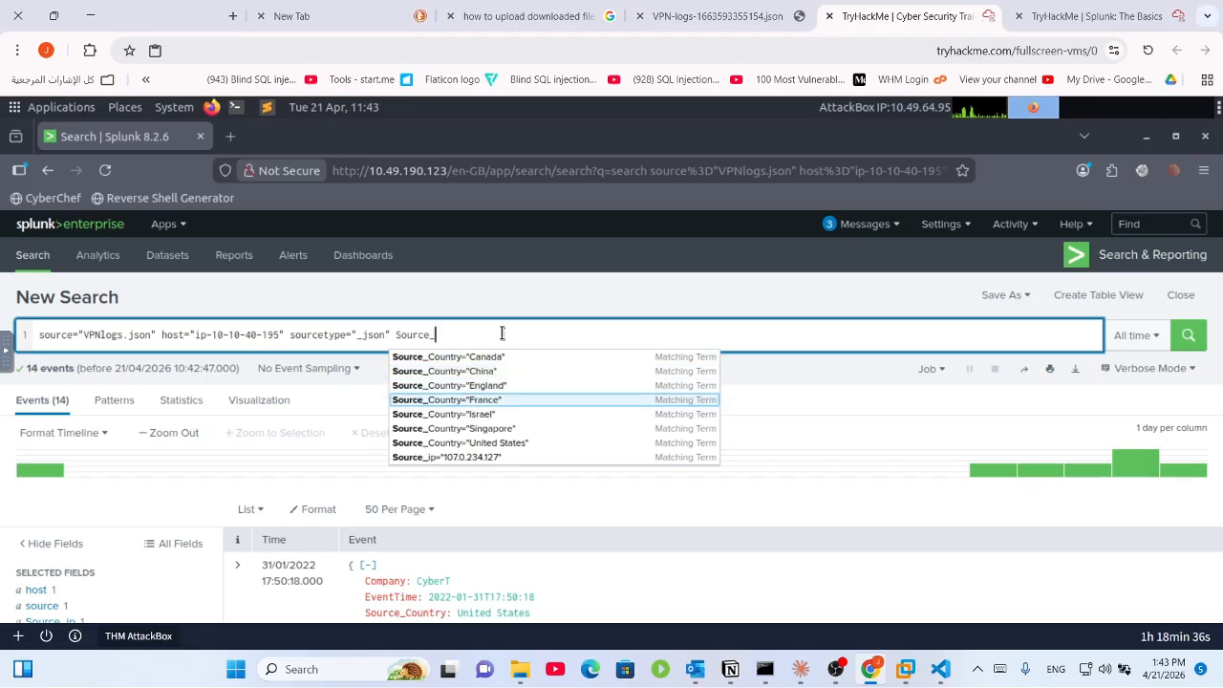
key("Return")
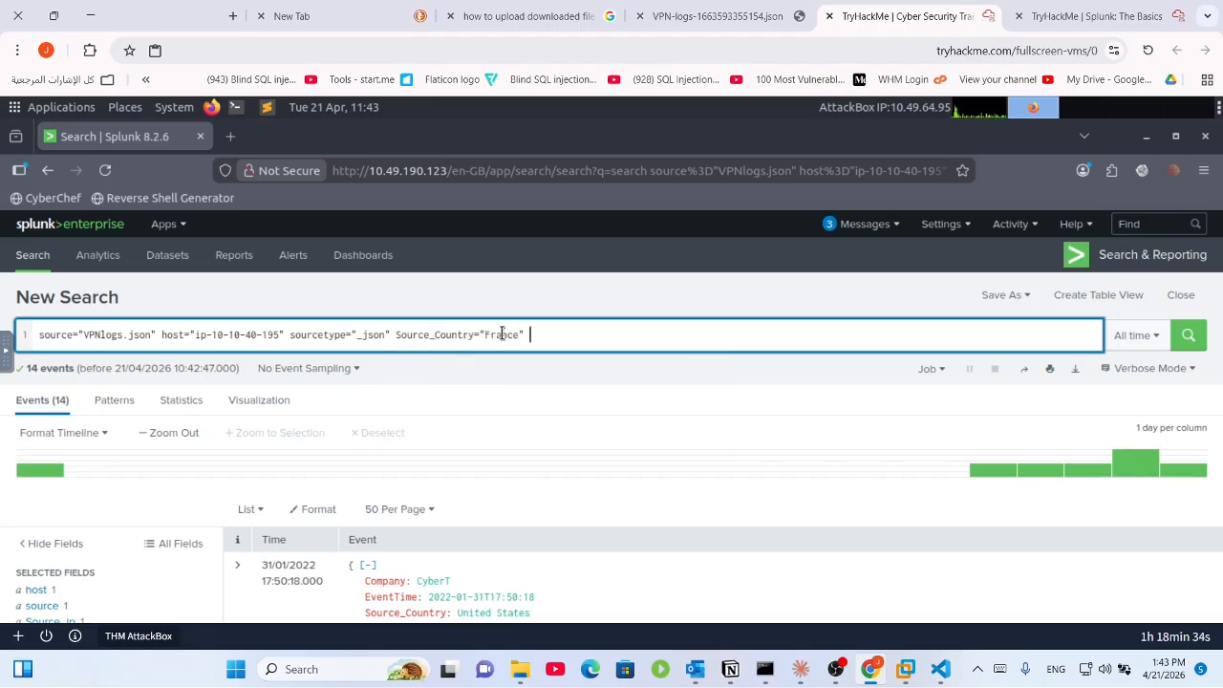
key("Return")
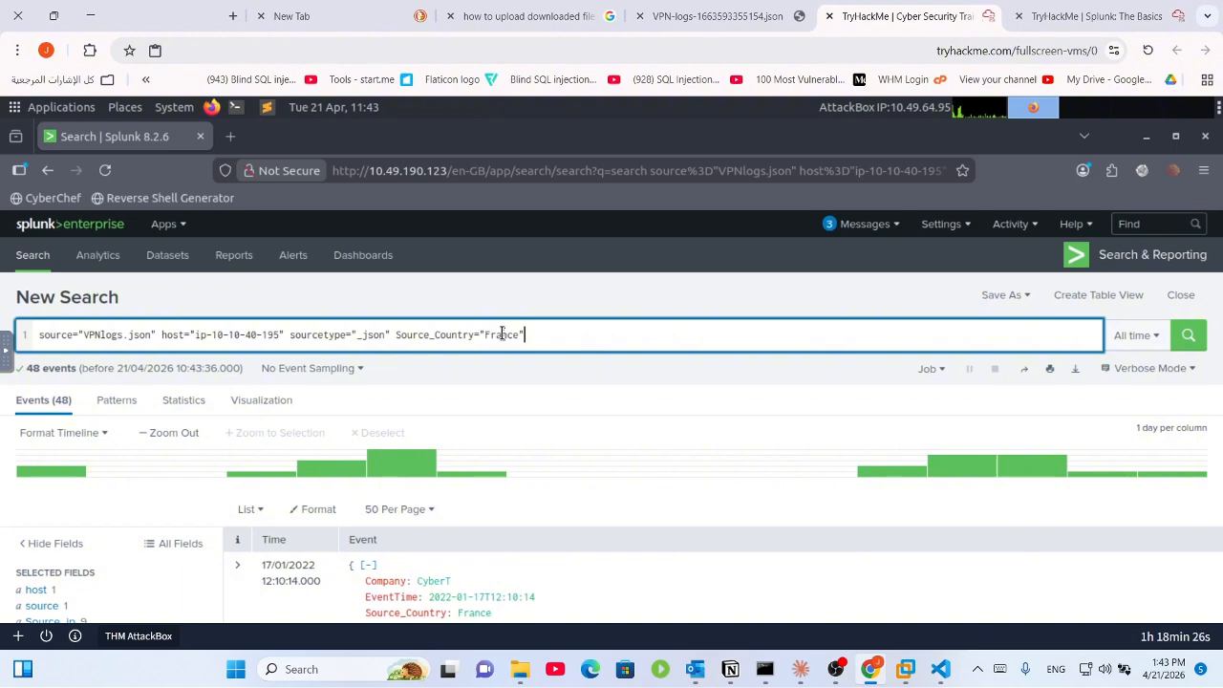
scroll(502, 334, "down", 1)
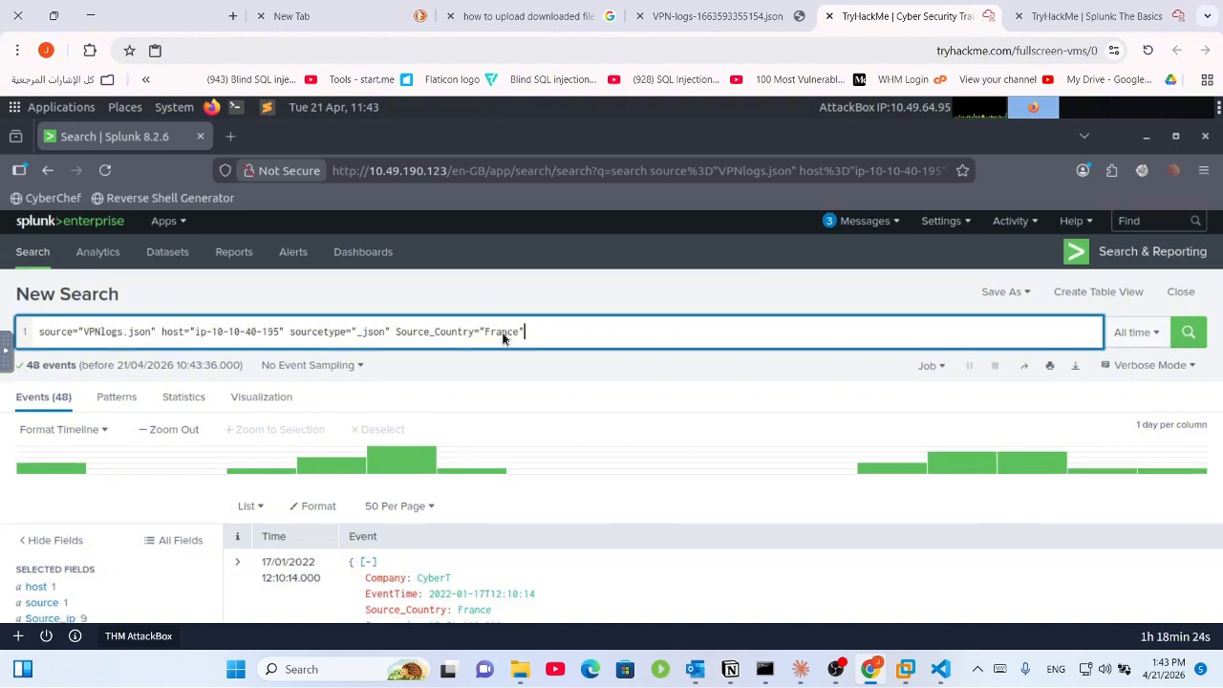
scroll(503, 336, "down", 5)
scroll(698, 332, "up", 5)
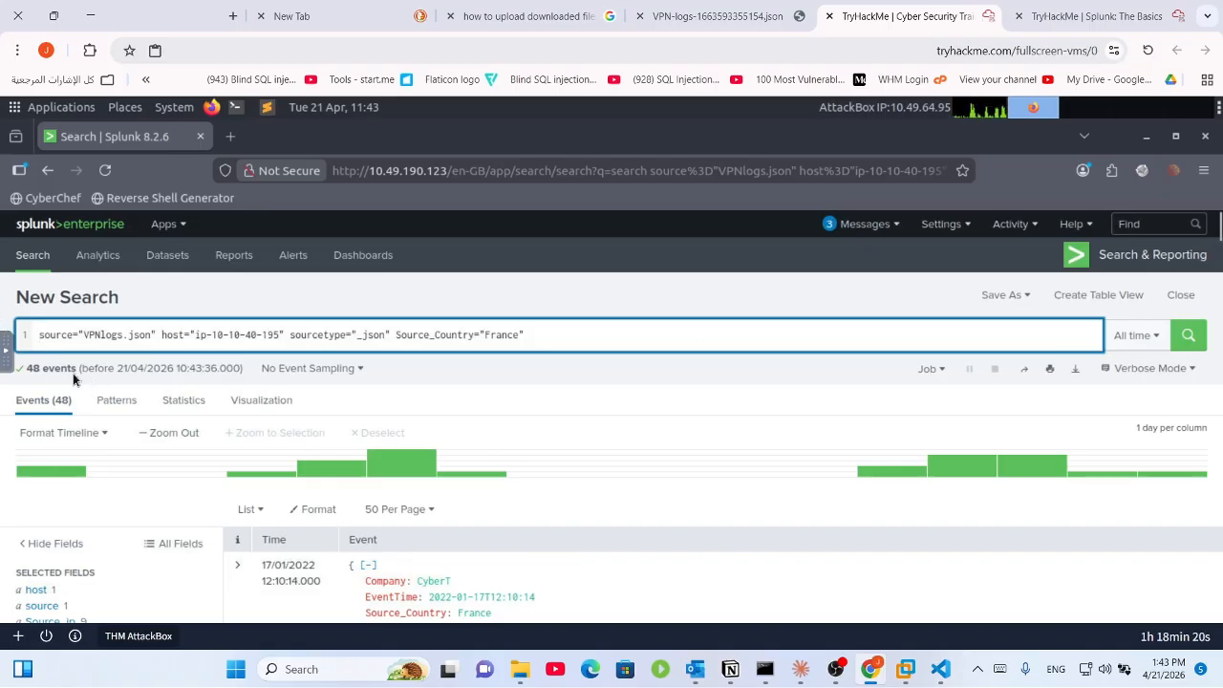
Step: Remove the Source_Country filter from the query and rerun the search over all VPNlogs.json events
left_click(525, 336)
left_click_drag(524, 339, 411, 341)
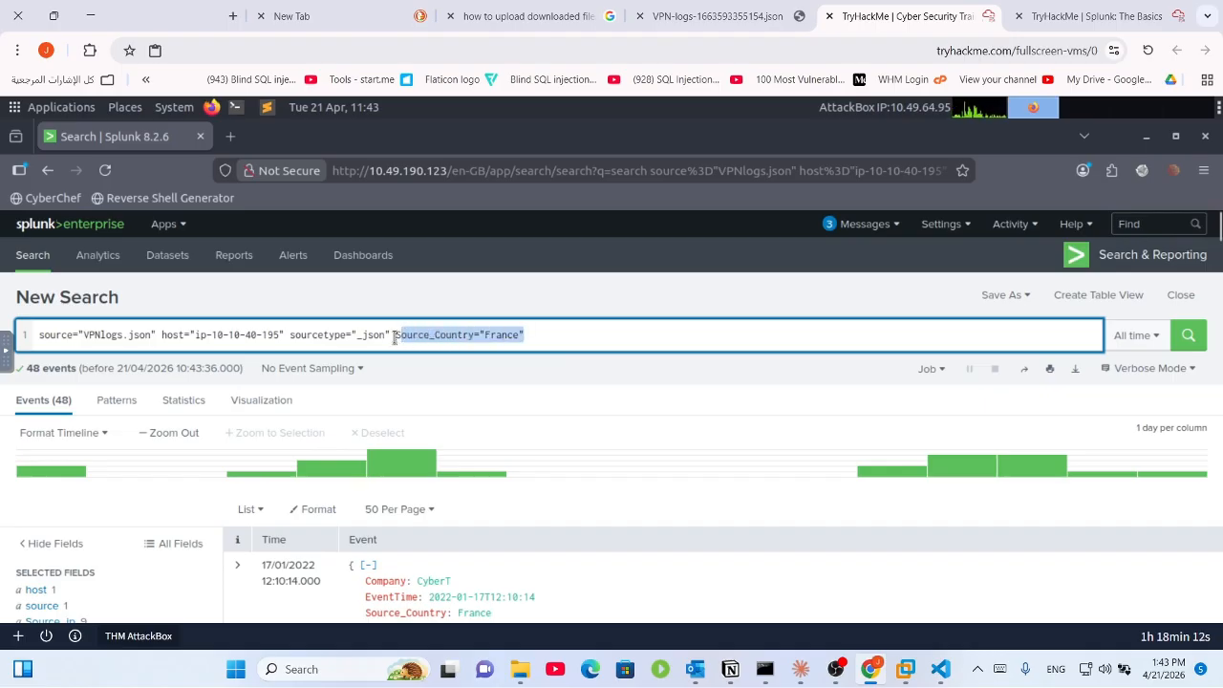
left_click(395, 337)
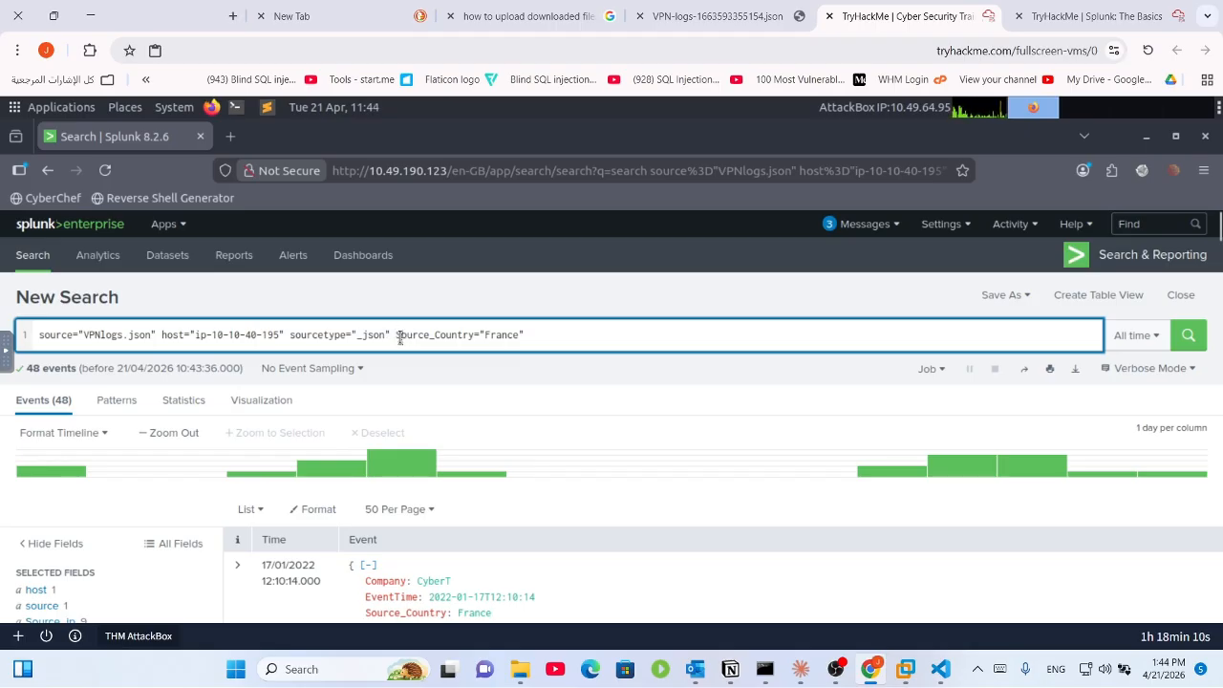
left_click(553, 334, "shift")
type("S")
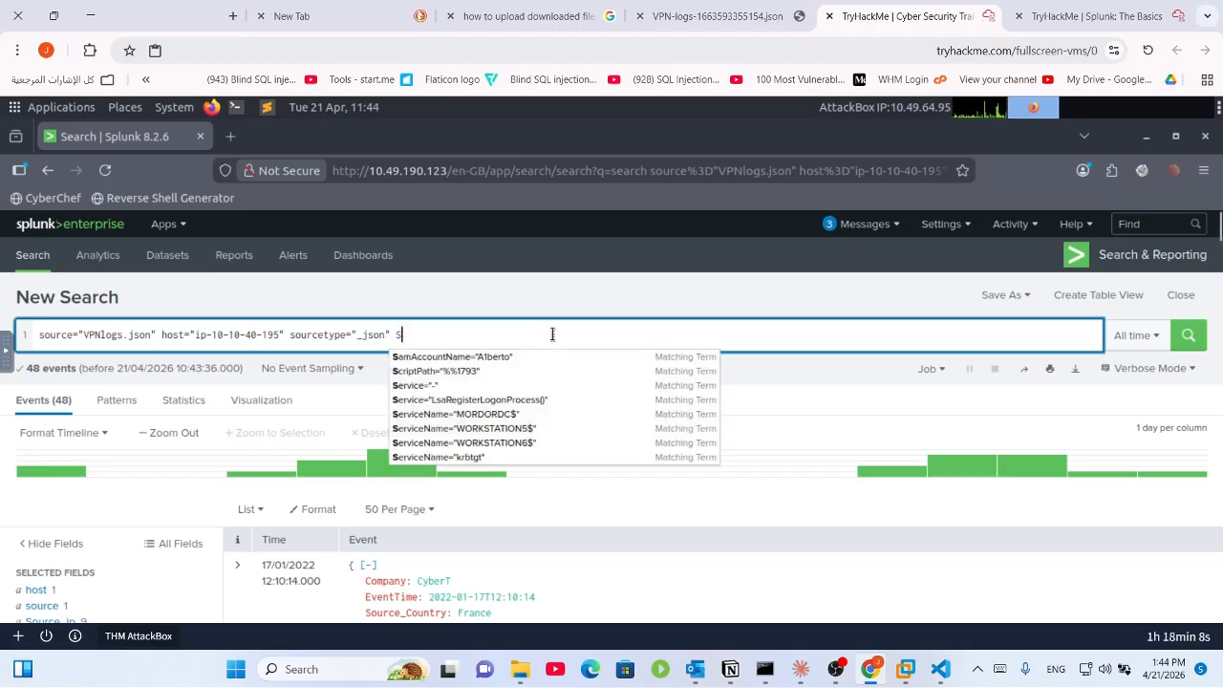
key("Return")
key("BackSpace")
key("BackSpace")
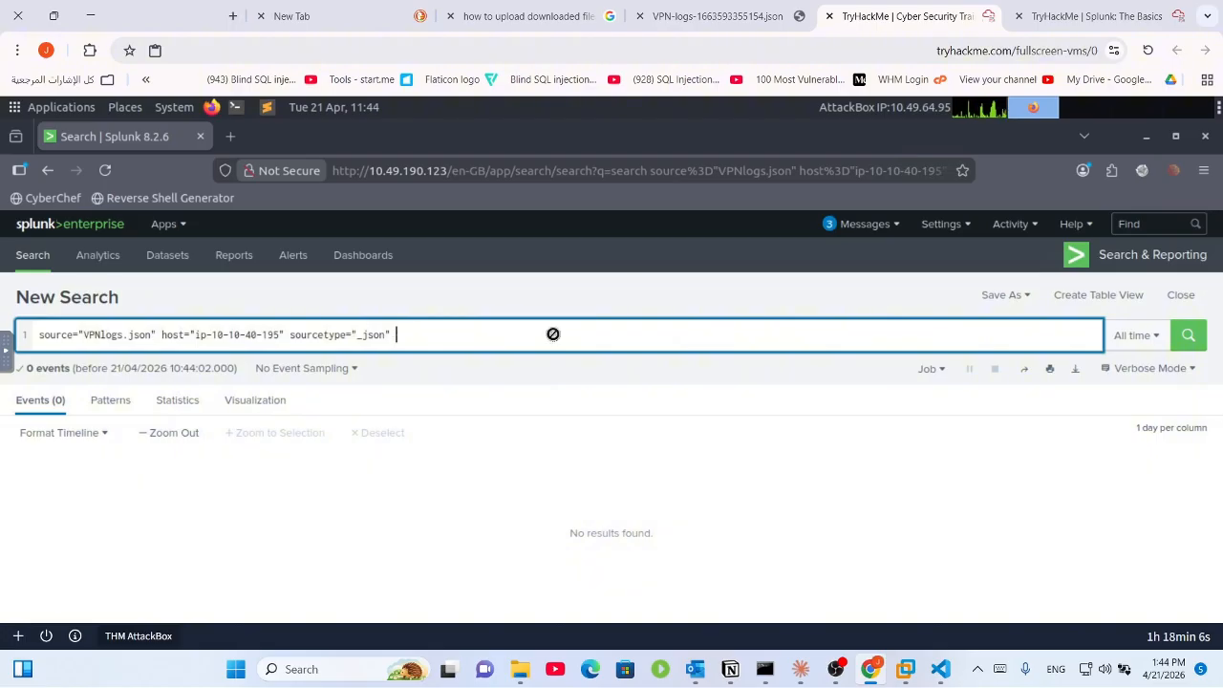
key("Return")
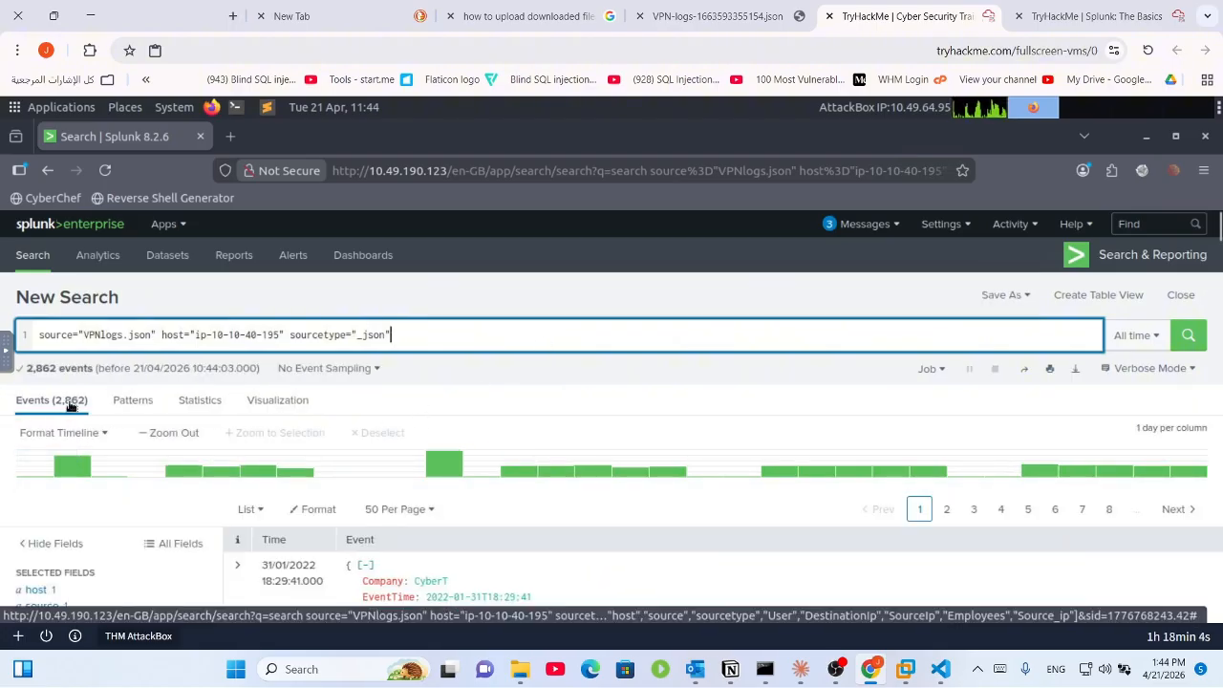
Step: Open the Windows Calculator app
left_click(342, 671)
type("cal")
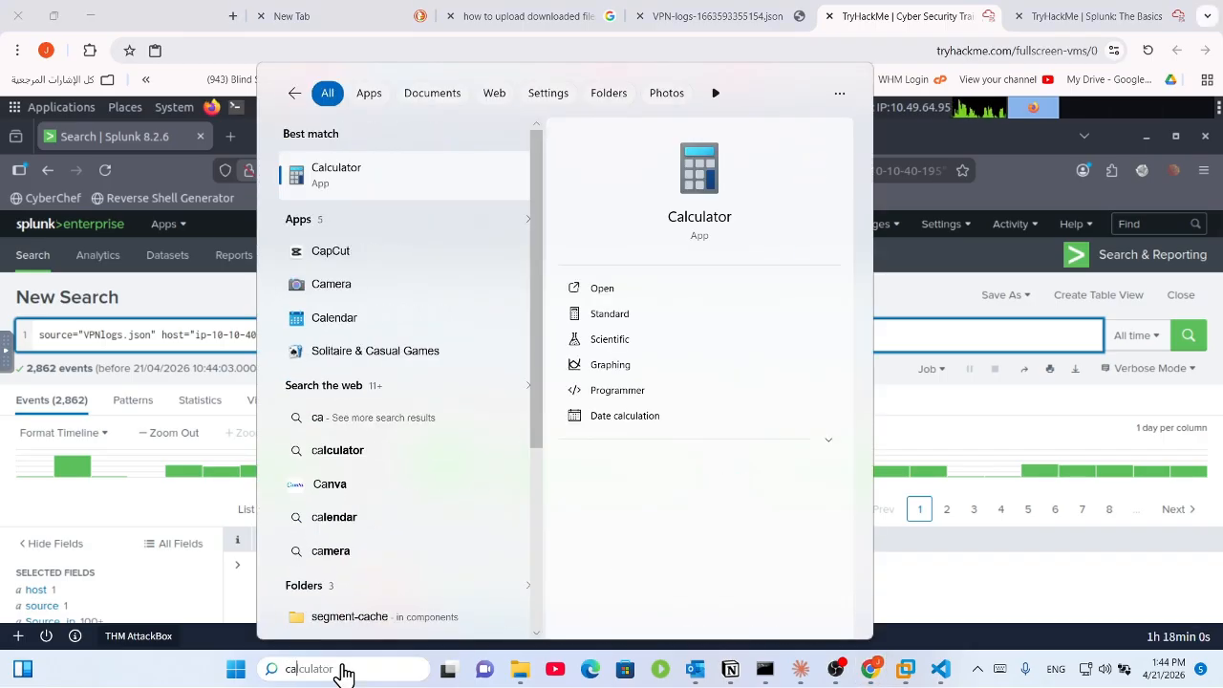
left_click(328, 170)
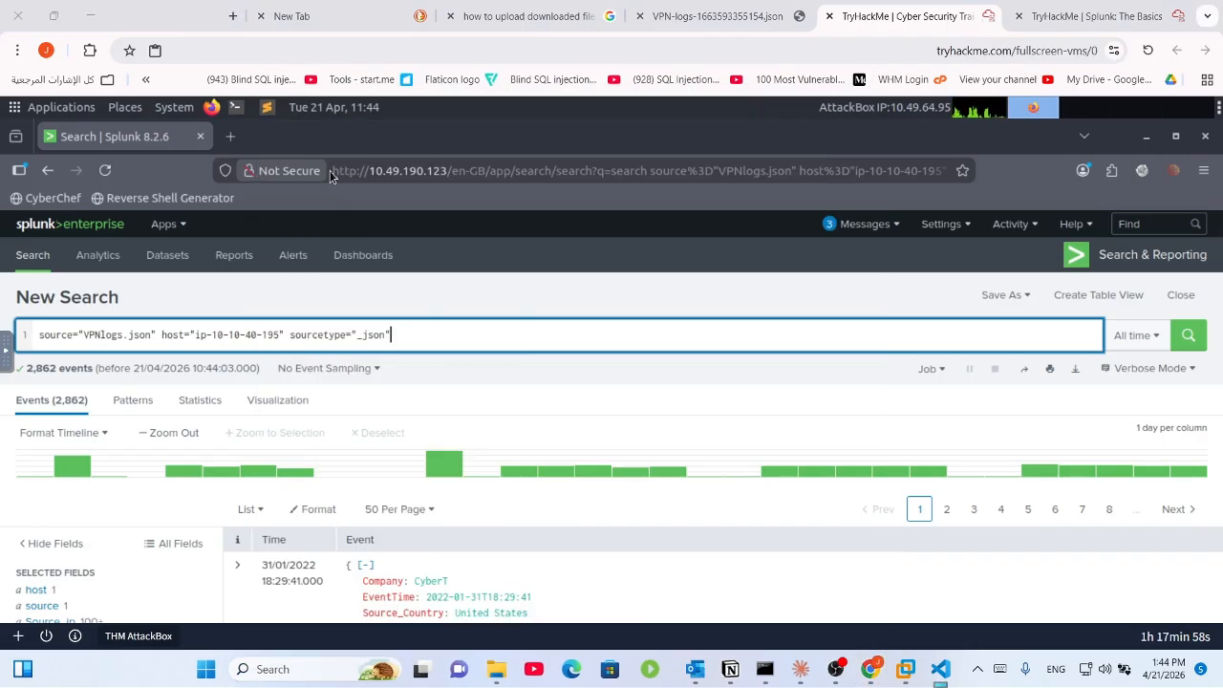
Step: Calculate 2862 minus 48 in the Calculator to get the number of events outside France
left_click(499, 380)
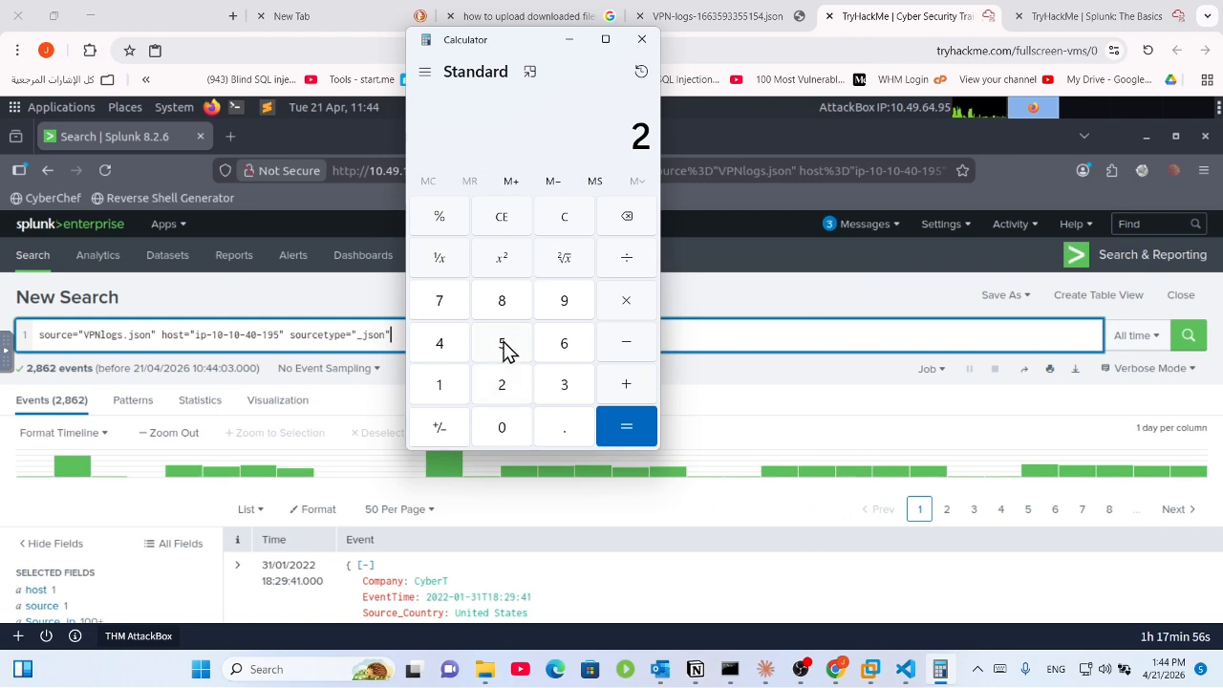
left_click(502, 300)
left_click(570, 342)
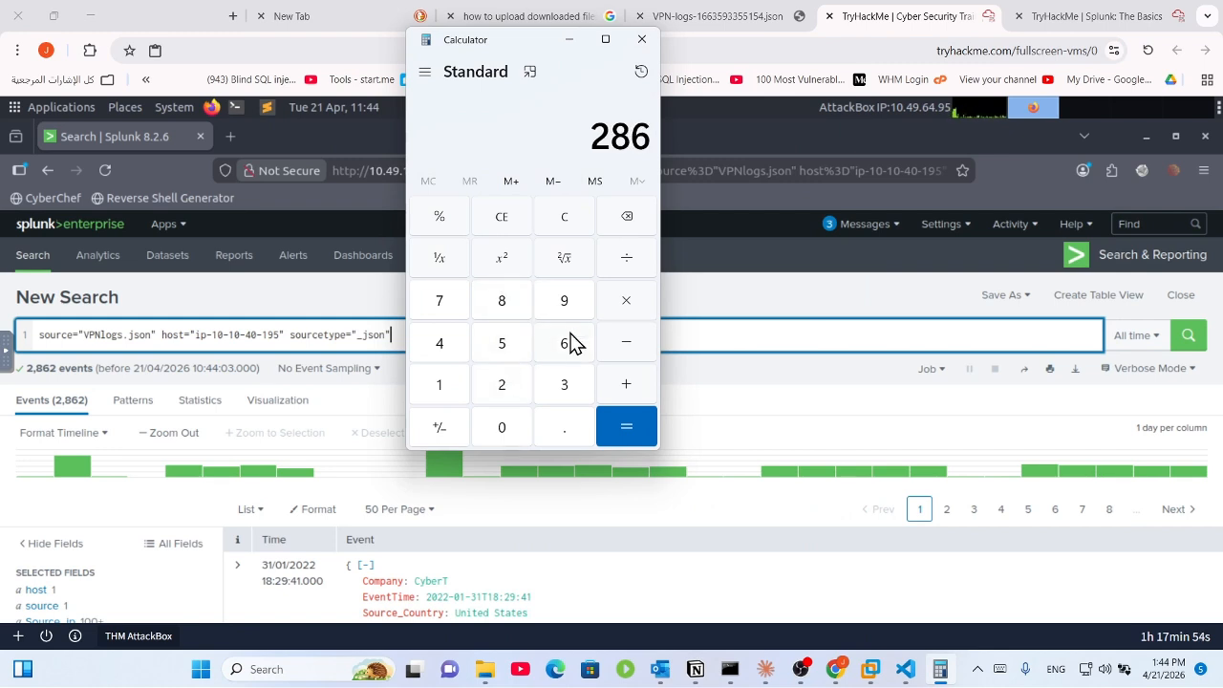
left_click(511, 381)
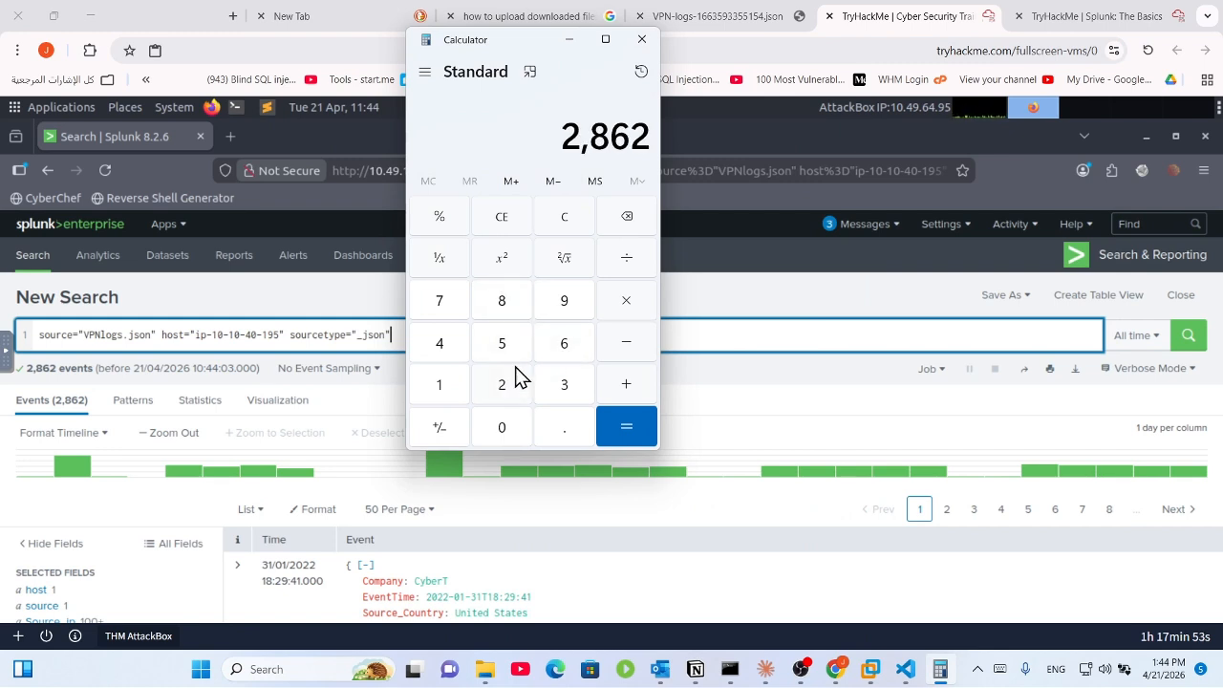
left_click(616, 335)
left_click(468, 348)
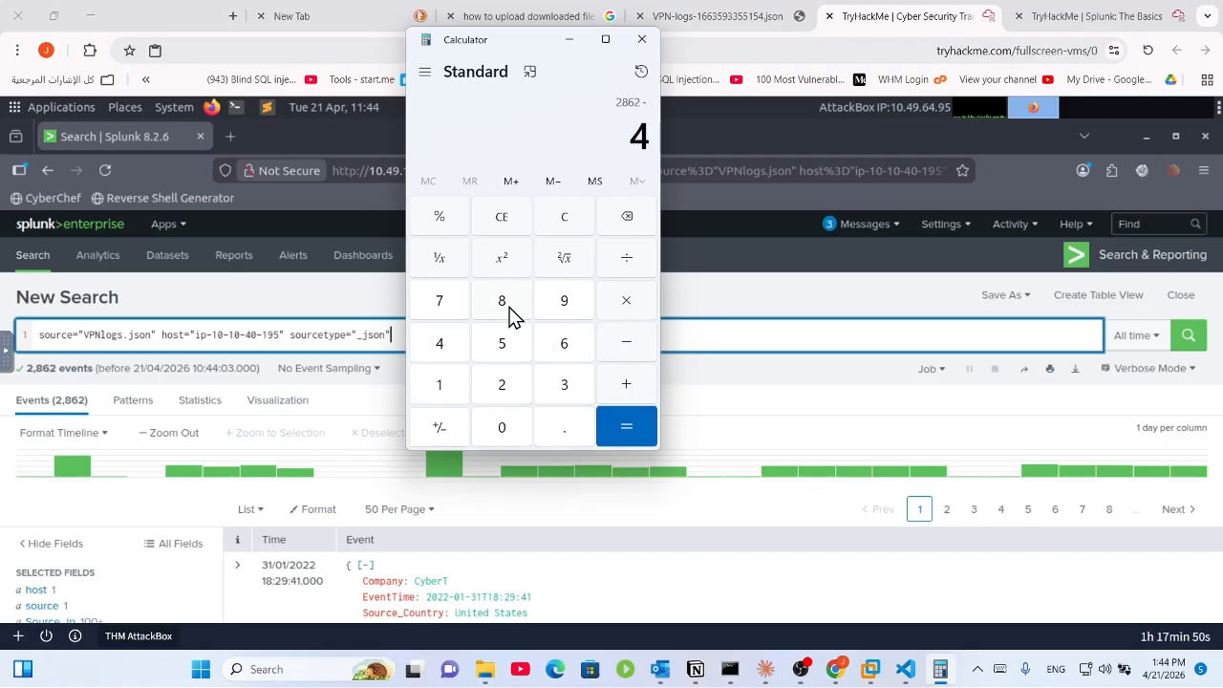
left_click(516, 308)
left_click(621, 430)
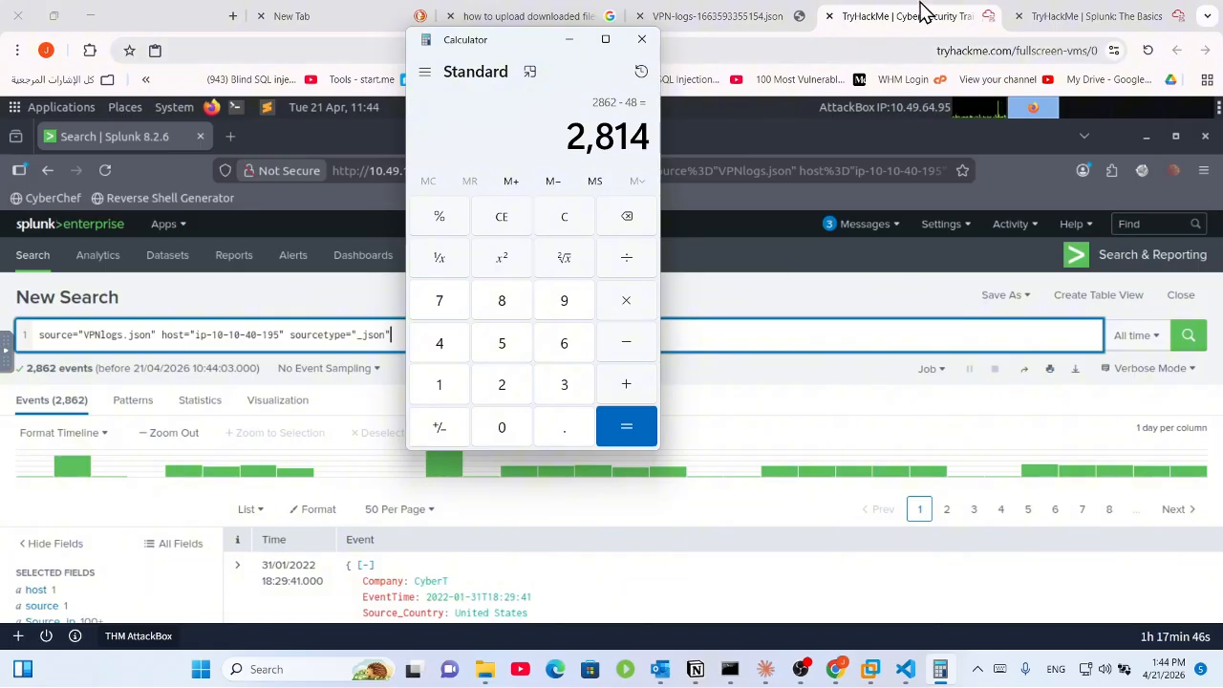
Step: Switch to the Splunk: The Basics room and submit 2814 for the Task 5 question on events from all countries except France
left_click(1087, 15)
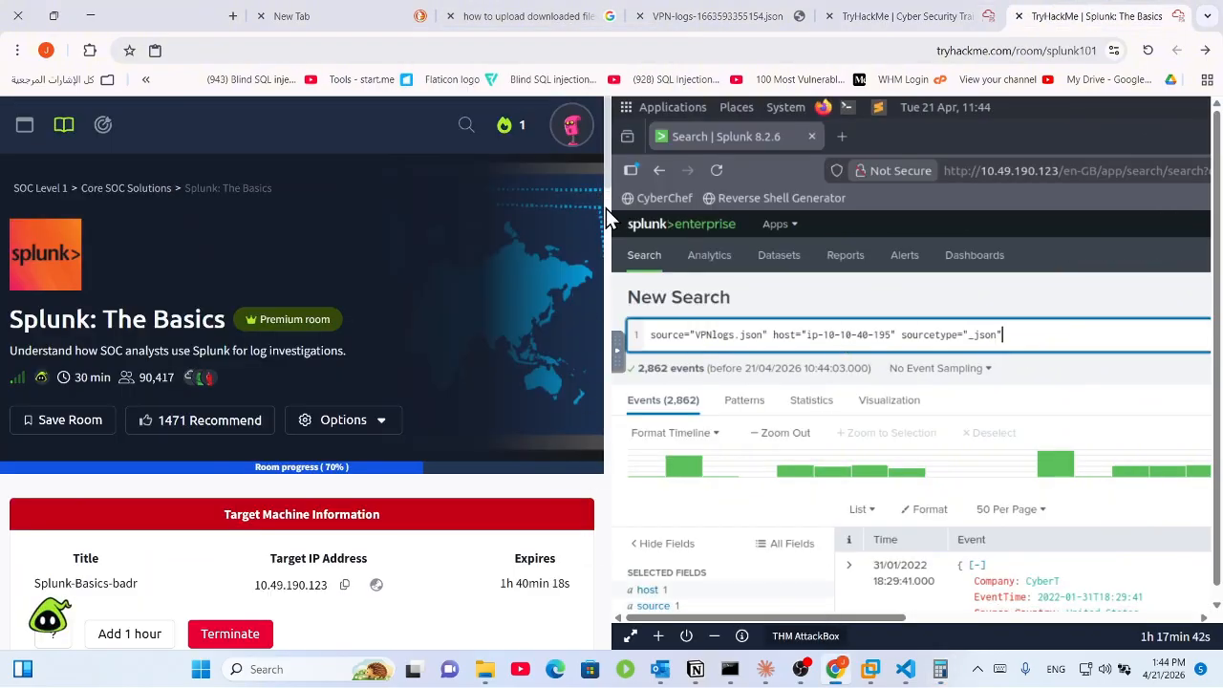
scroll(605, 215, "down", 5)
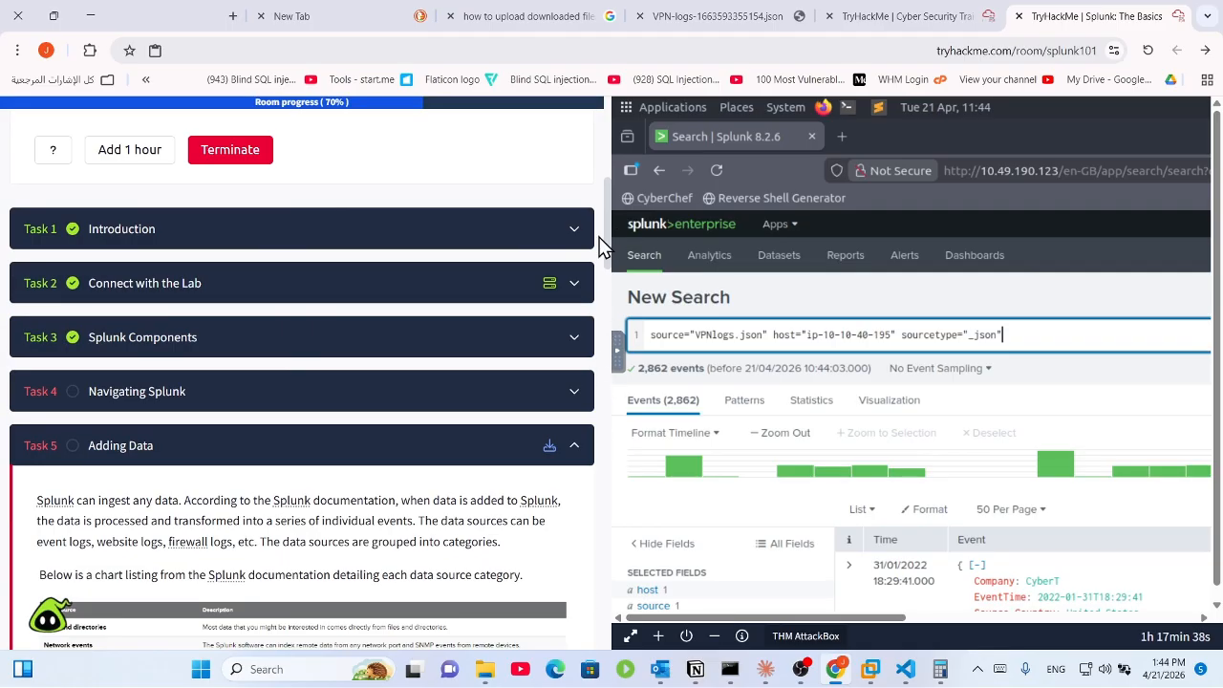
left_click_drag(607, 237, 589, 576)
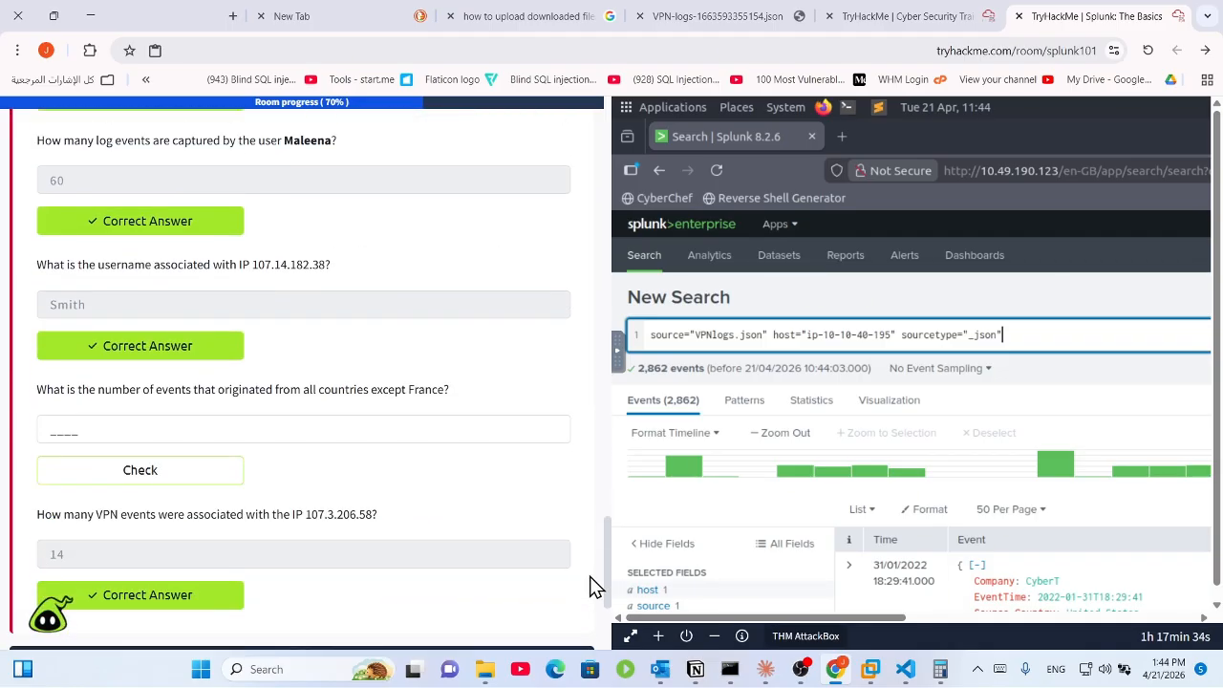
left_click(472, 428)
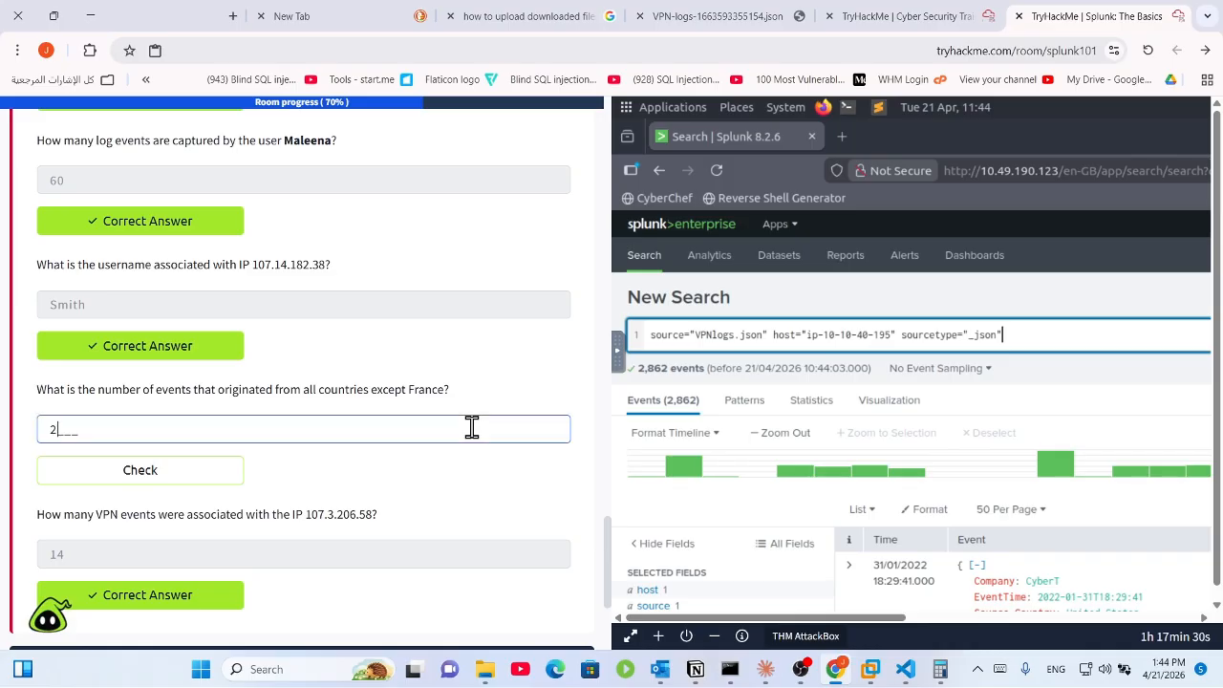
type("2814")
key("Return")
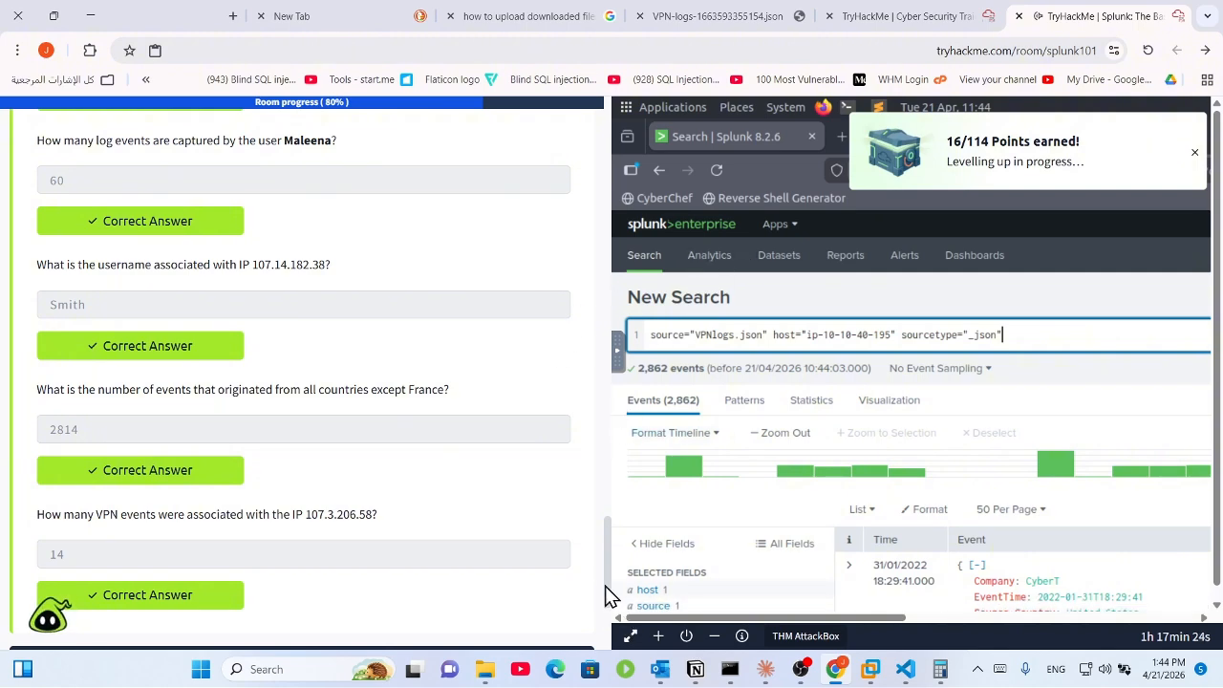
left_click_drag(605, 598, 562, 572)
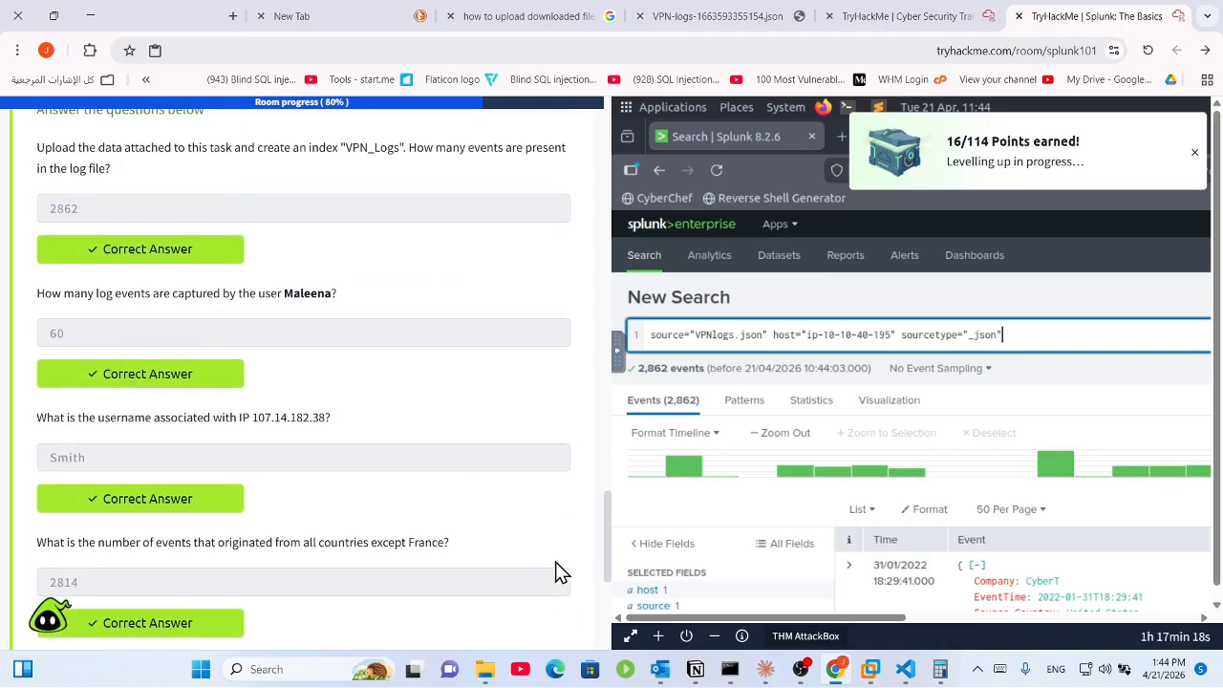
scroll(562, 572, "down", 1)
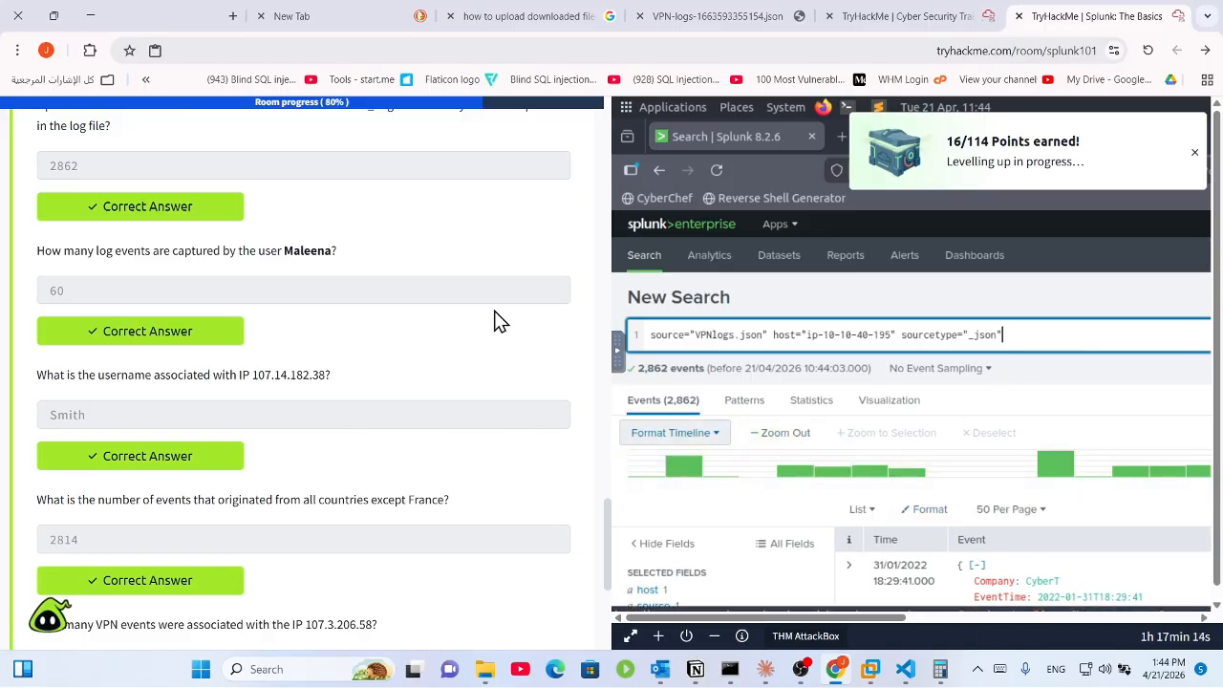
left_click(811, 677)
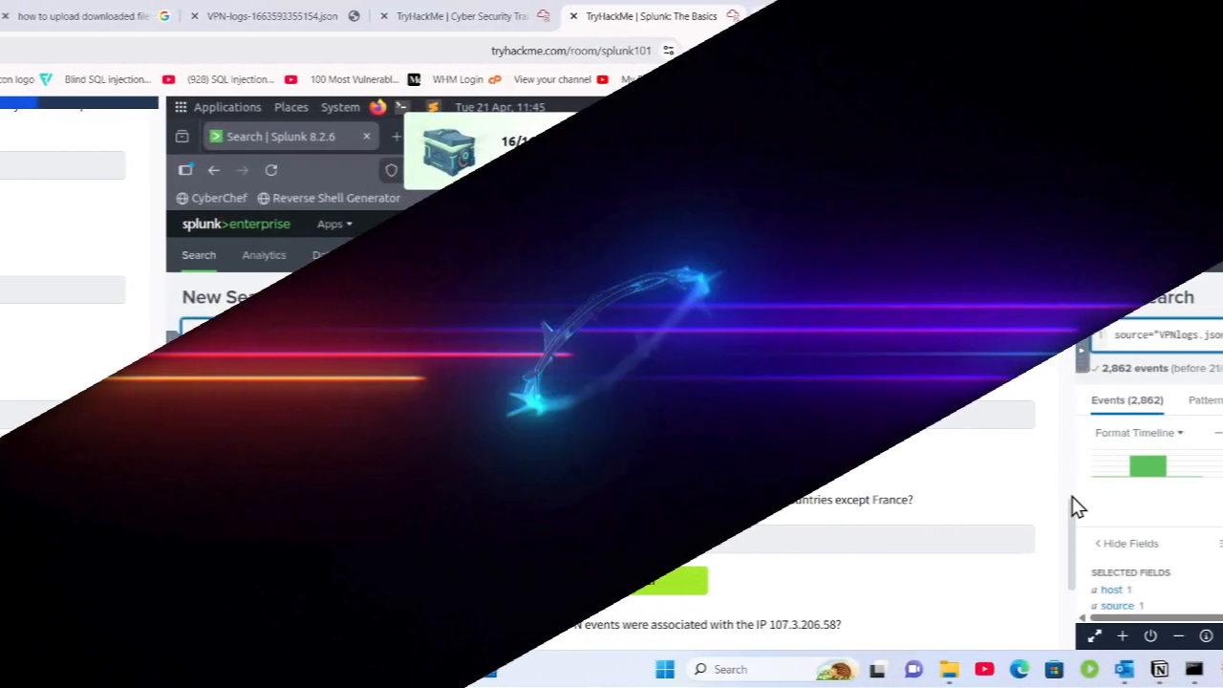